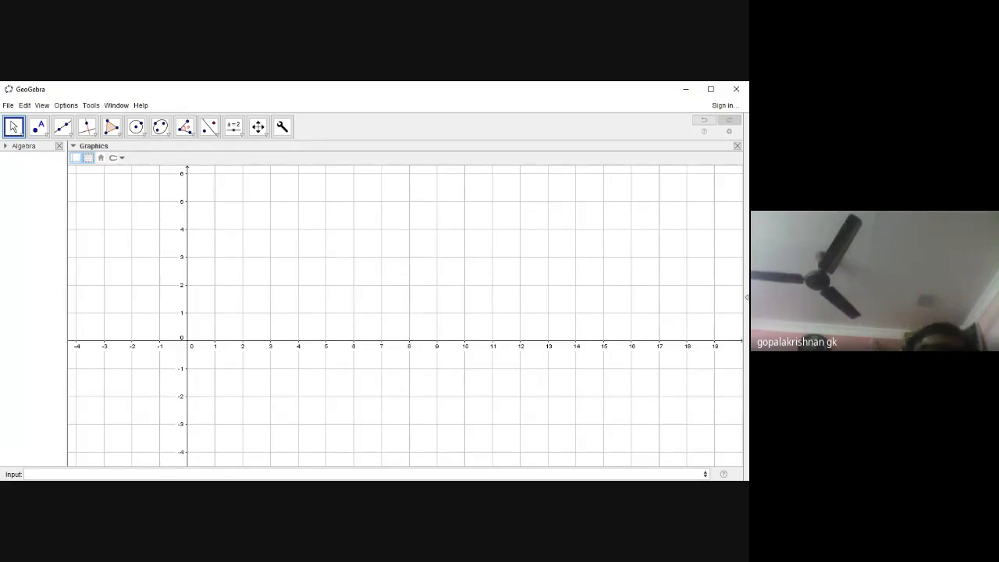
- Examine the available point, line, polygon, circle, measurement, transformation, slider and graphics-view tools, and the list of views
left_click(39, 128)
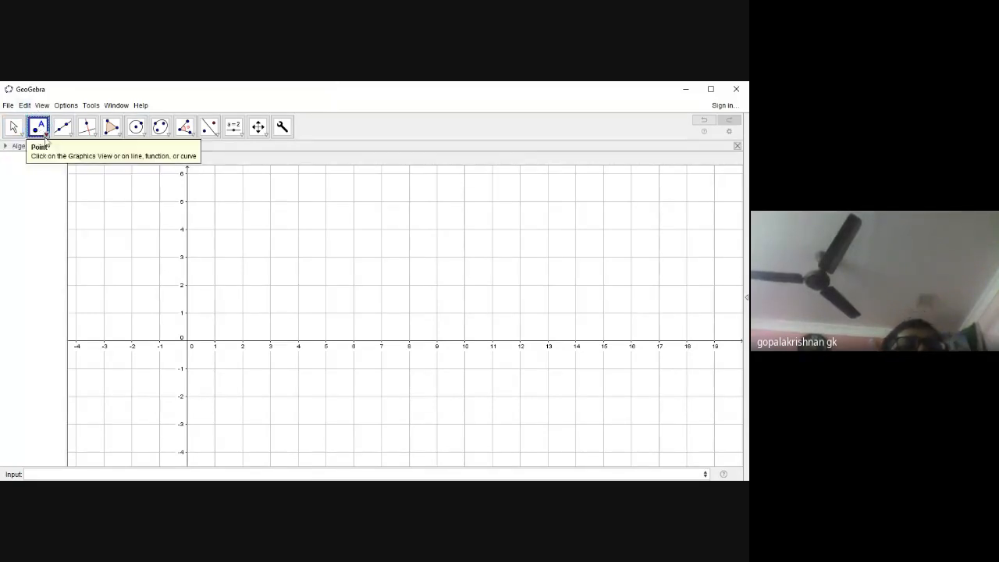
left_click(45, 137)
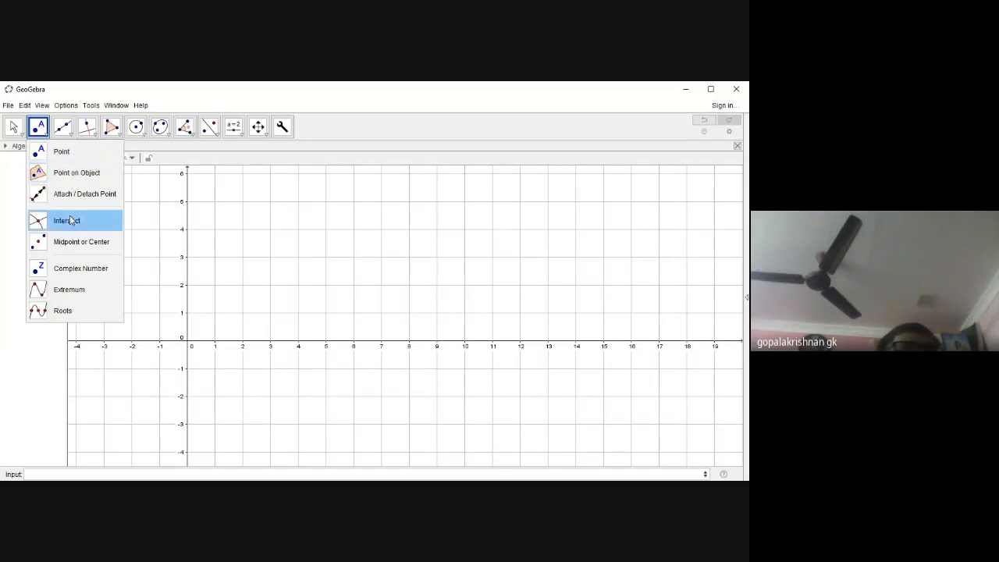
mouse_move(65, 130)
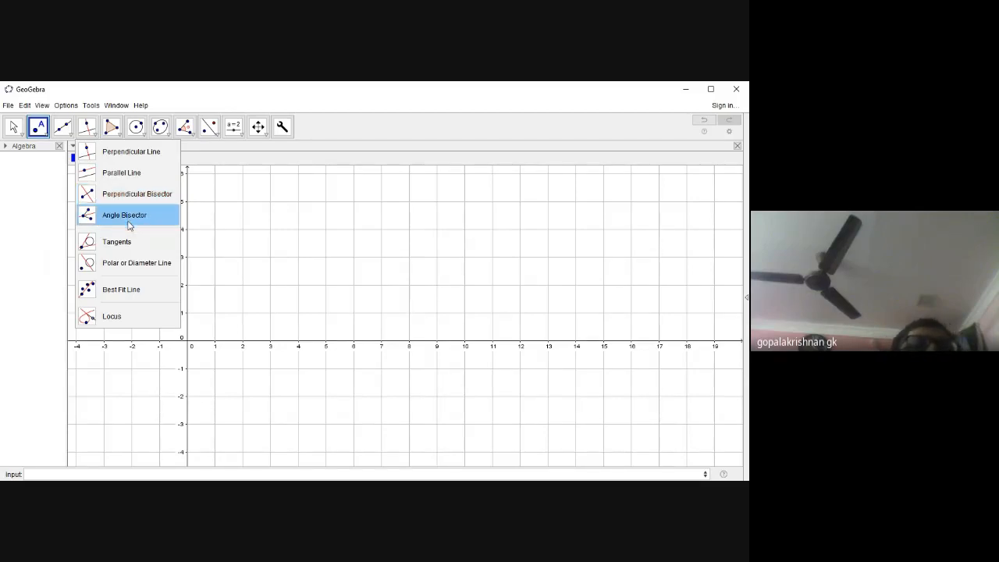
left_click(117, 134)
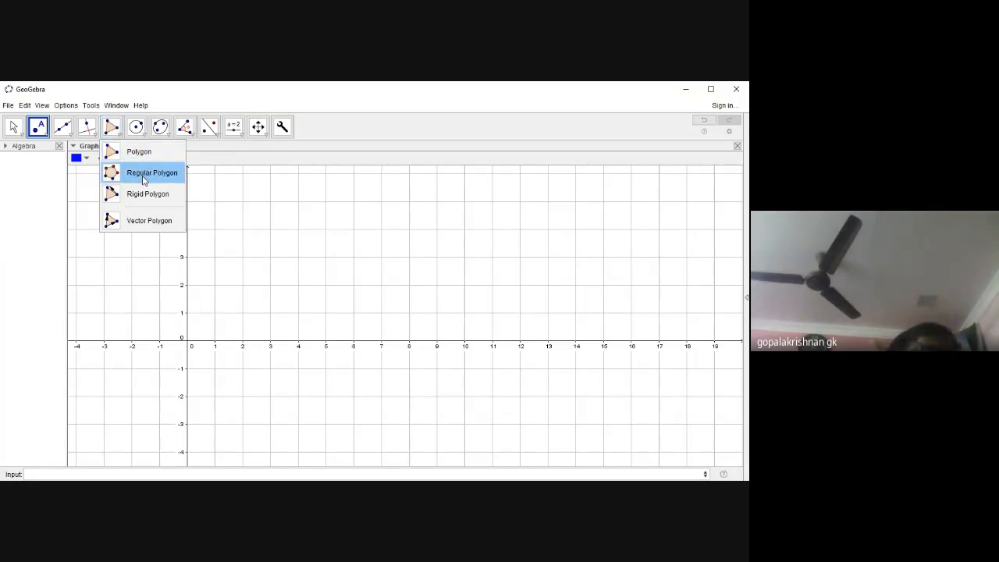
left_click(140, 132)
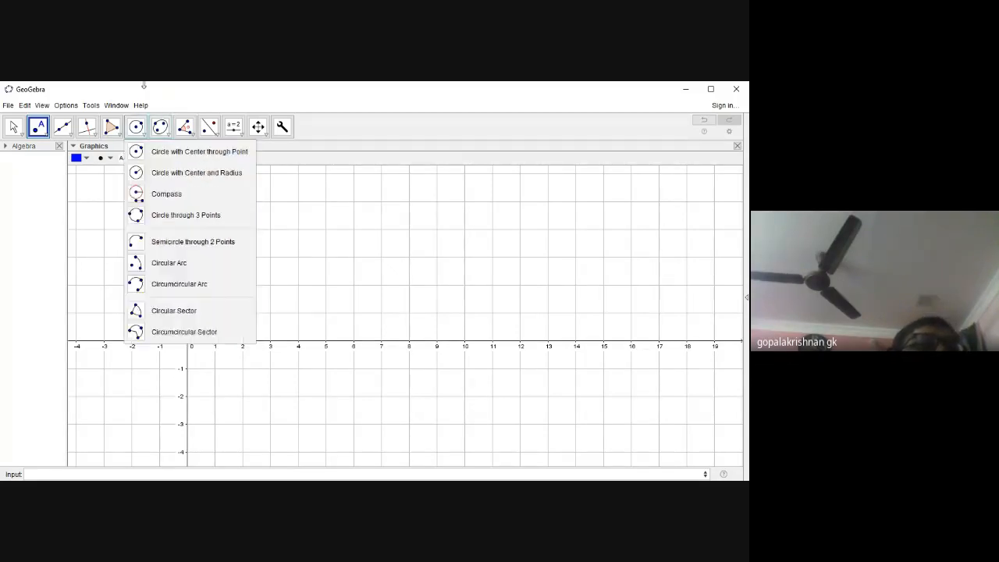
left_click(167, 133)
left_click(191, 134)
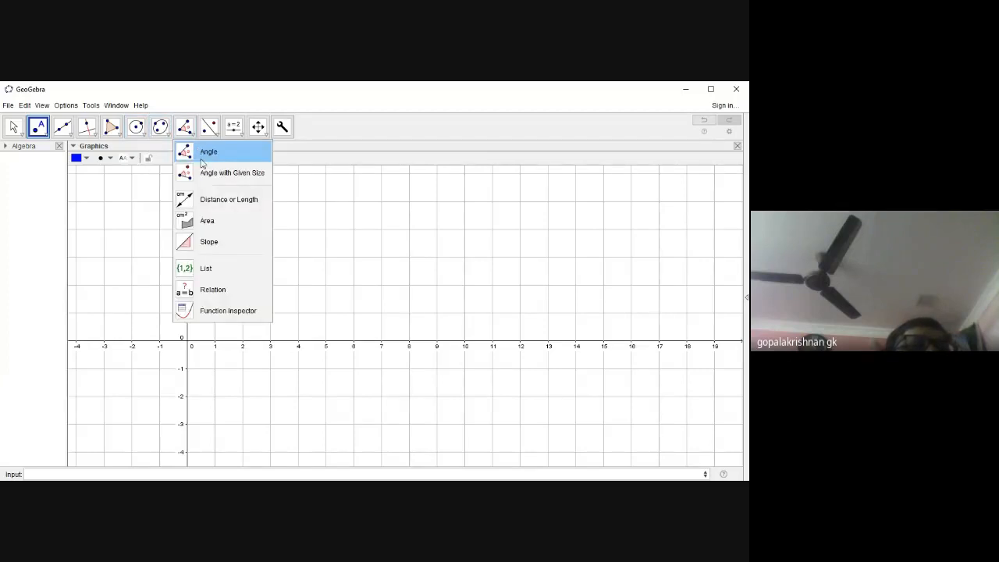
mouse_move(165, 133)
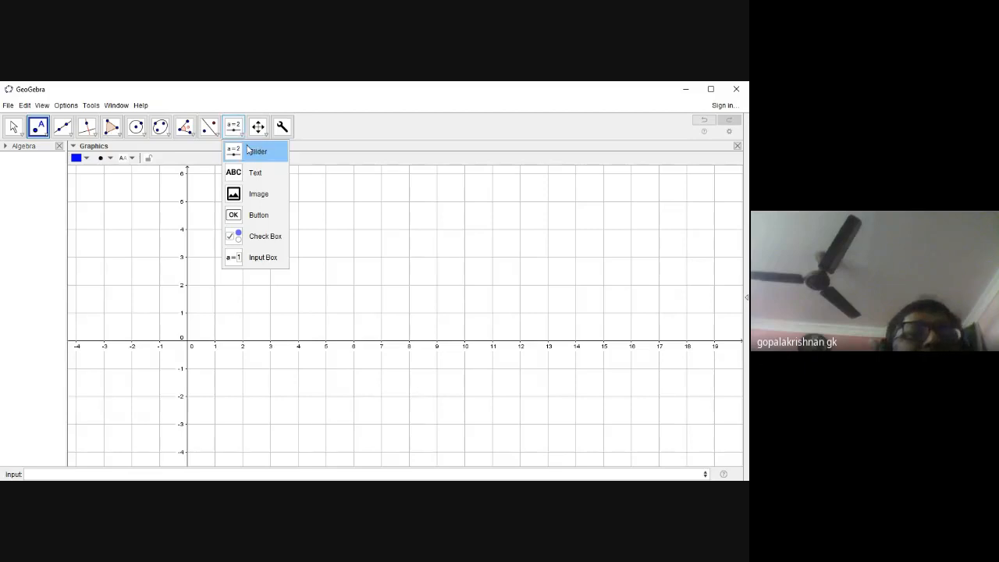
mouse_move(259, 117)
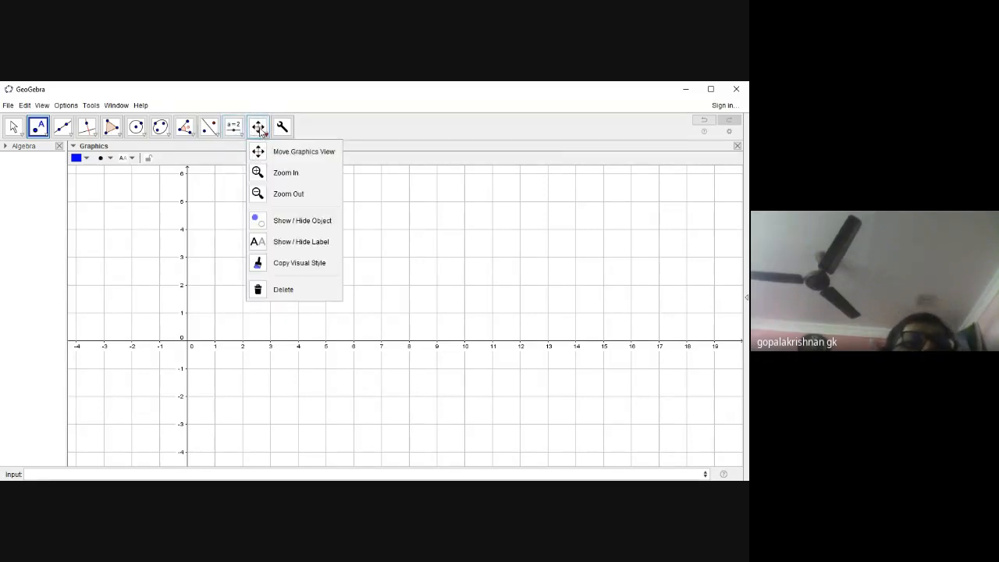
mouse_move(274, 137)
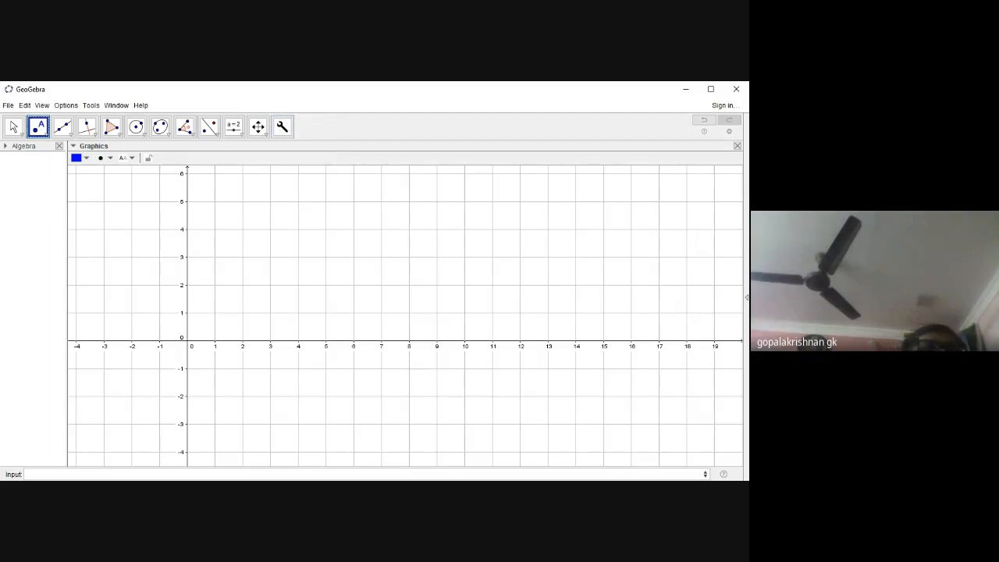
left_click(41, 105)
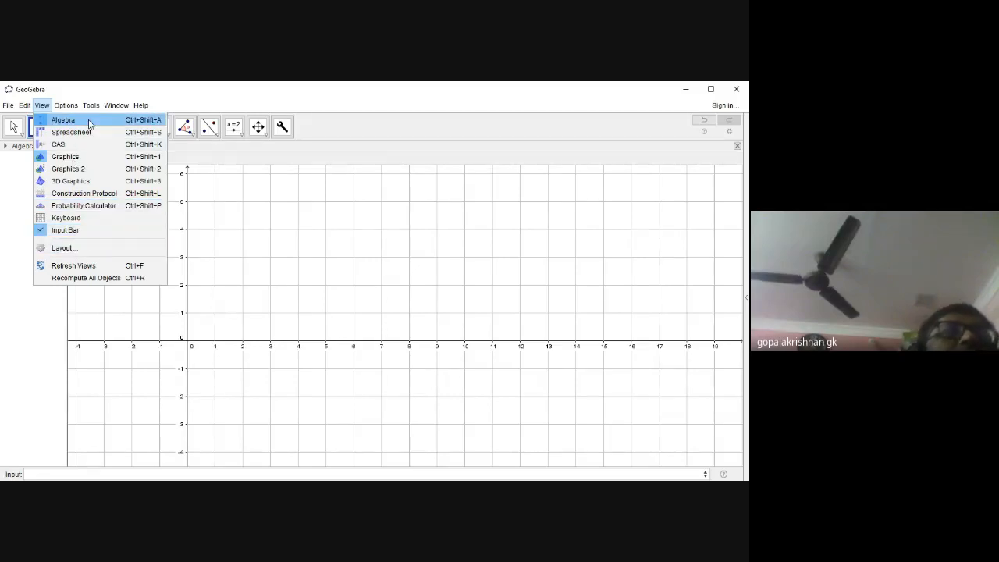
left_click(323, 123)
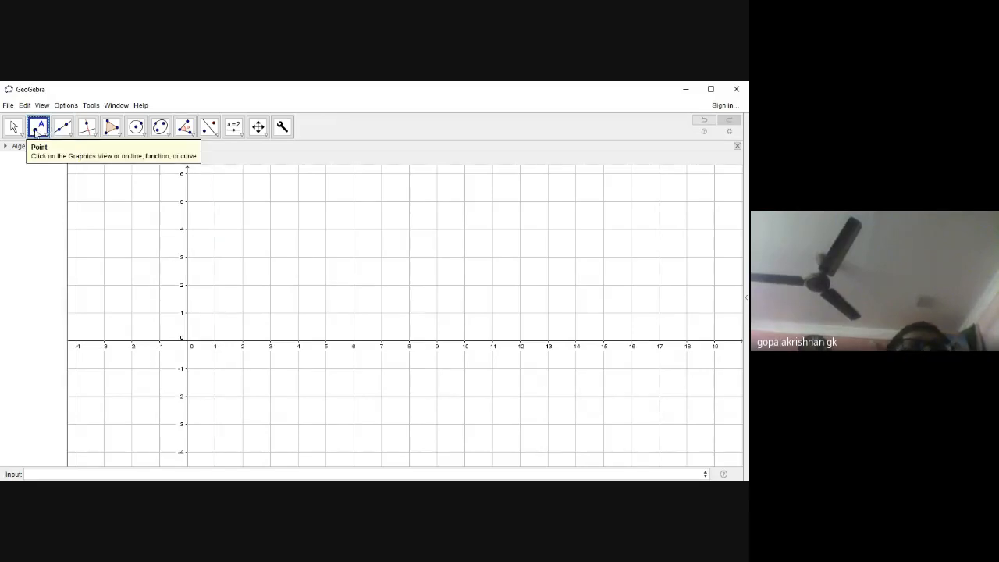
left_click(46, 137)
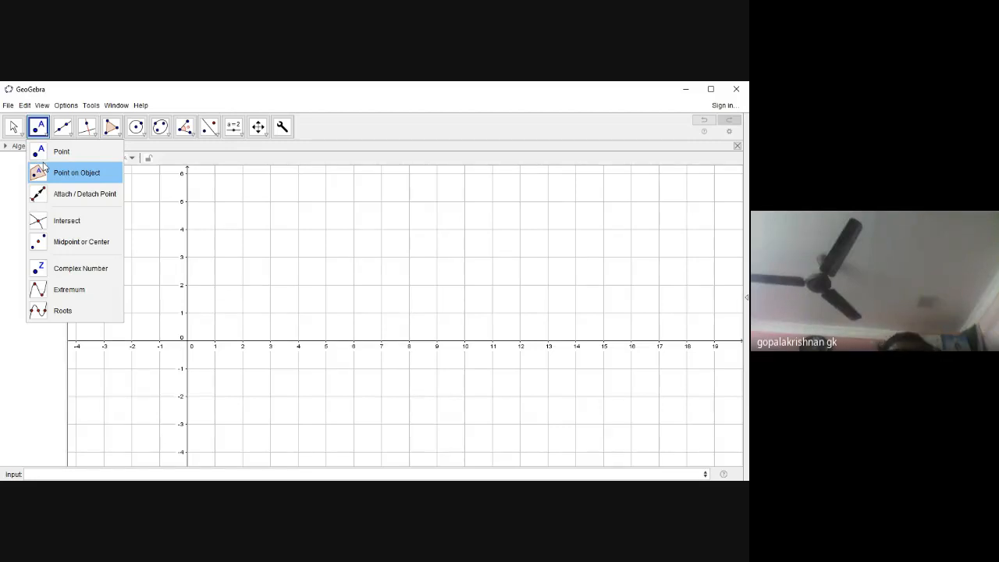
mouse_move(207, 129)
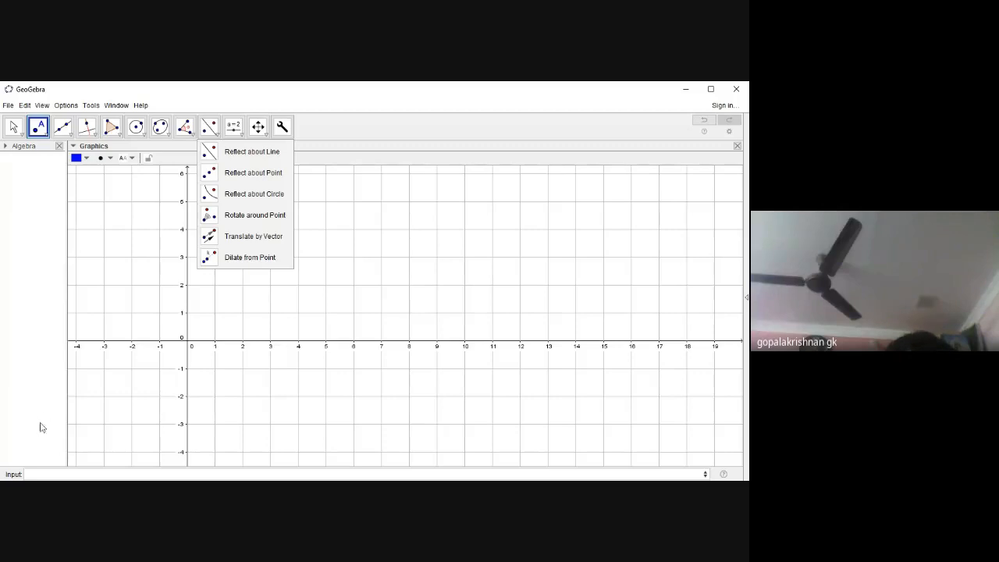
left_click(143, 231)
left_click(143, 231)
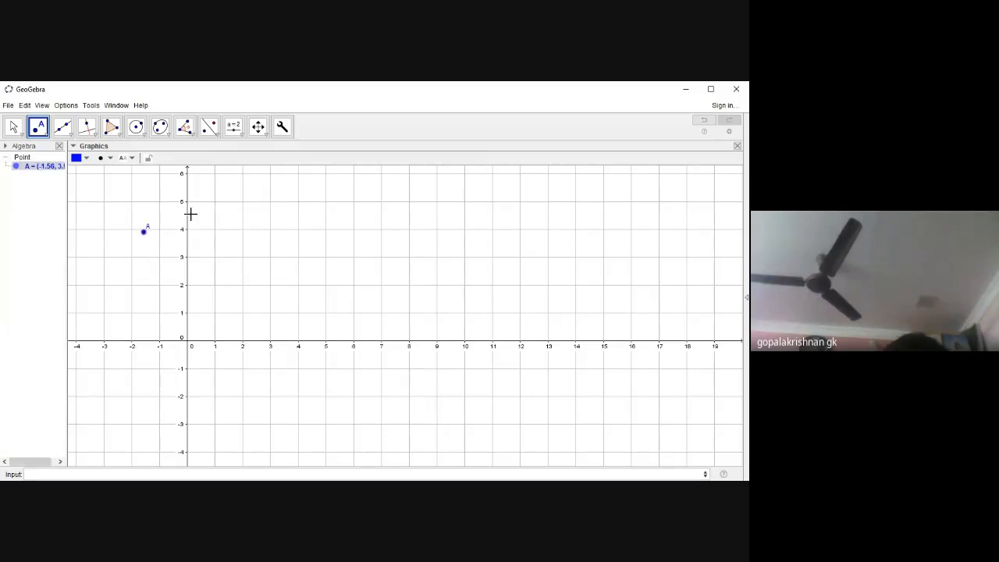
key("ctrl+z")
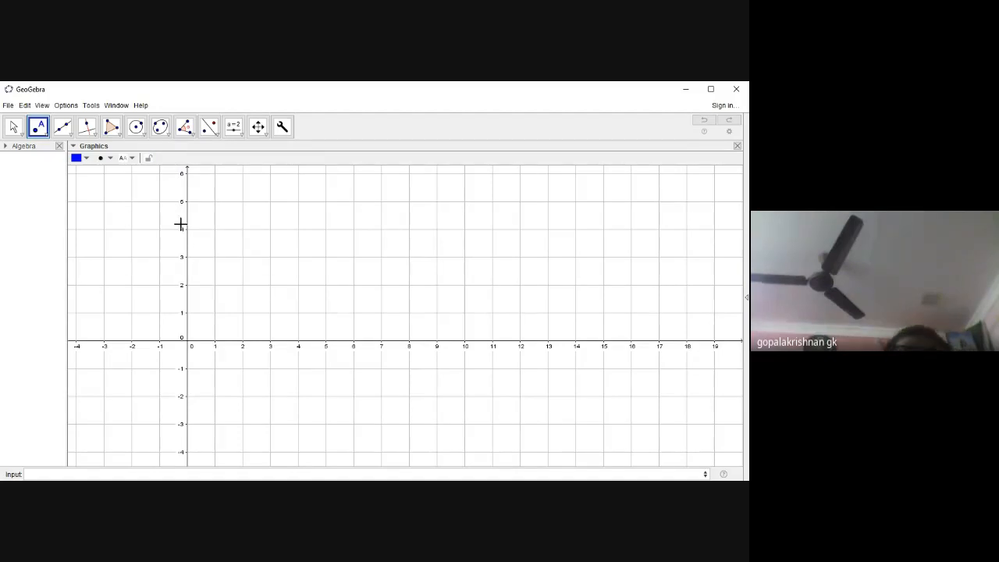
- Insert the plain text y=ax2+bx+c in the graphics view with the Text tool
left_click(241, 134)
left_click(238, 135)
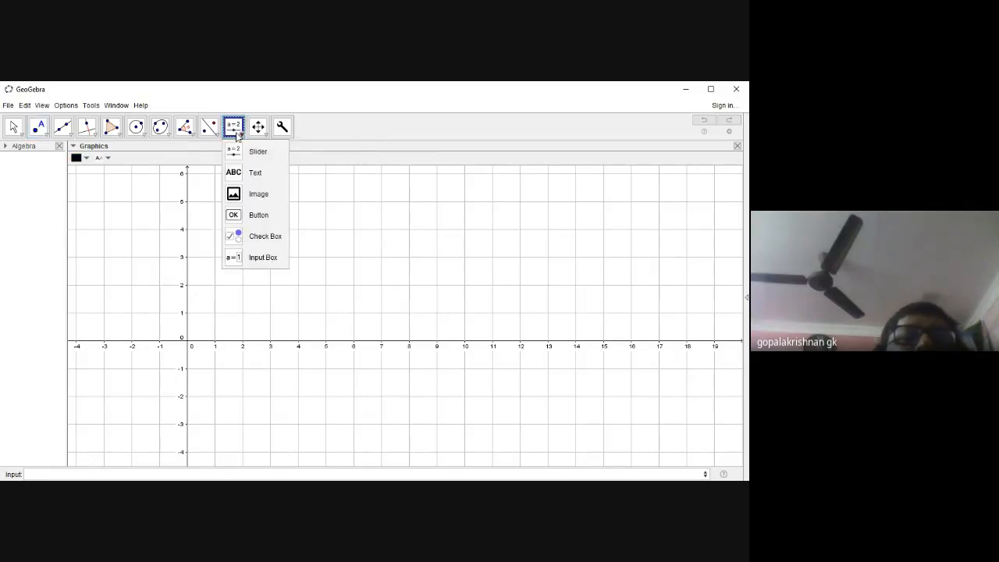
left_click(252, 173)
left_click(348, 194)
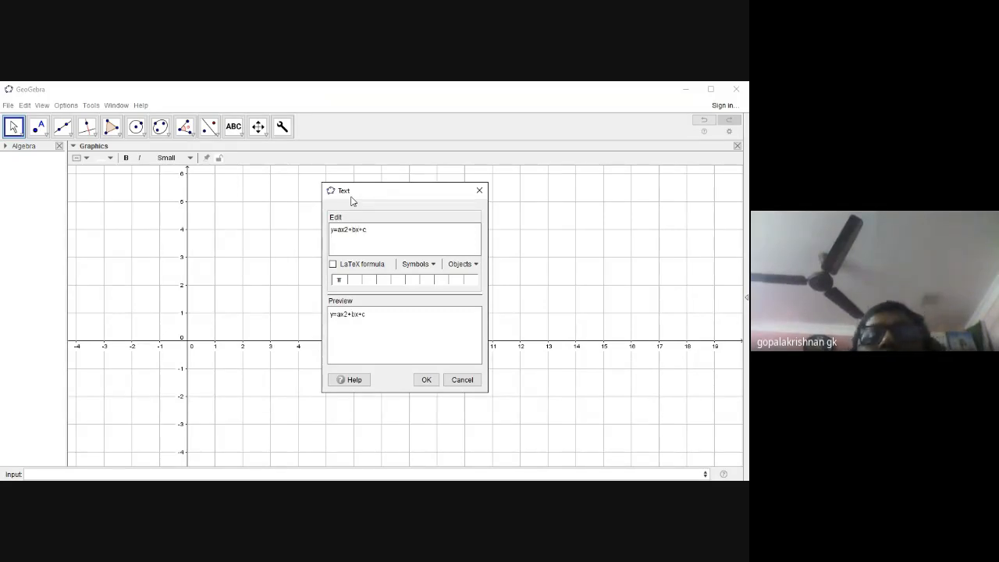
left_click(426, 382)
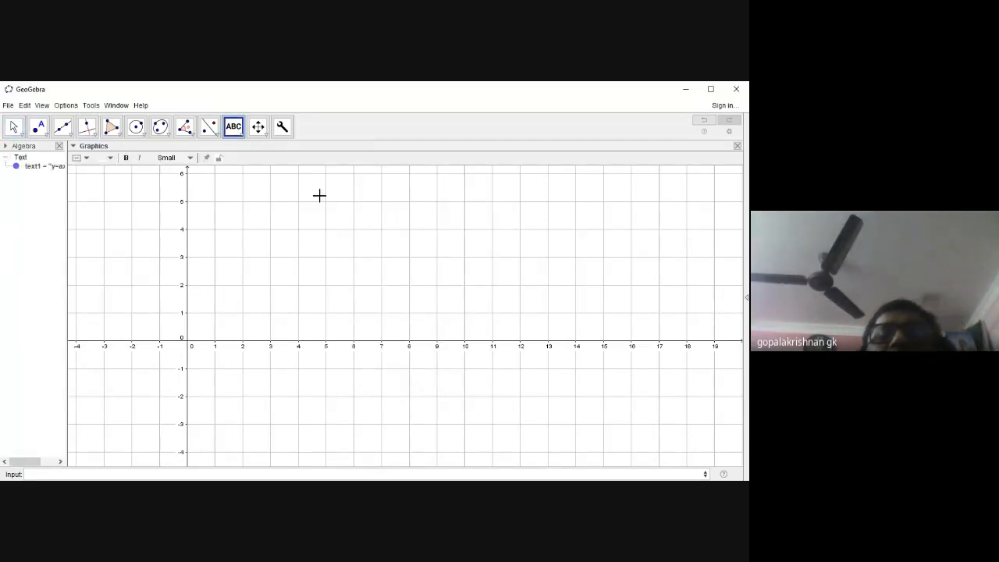
left_click(447, 368)
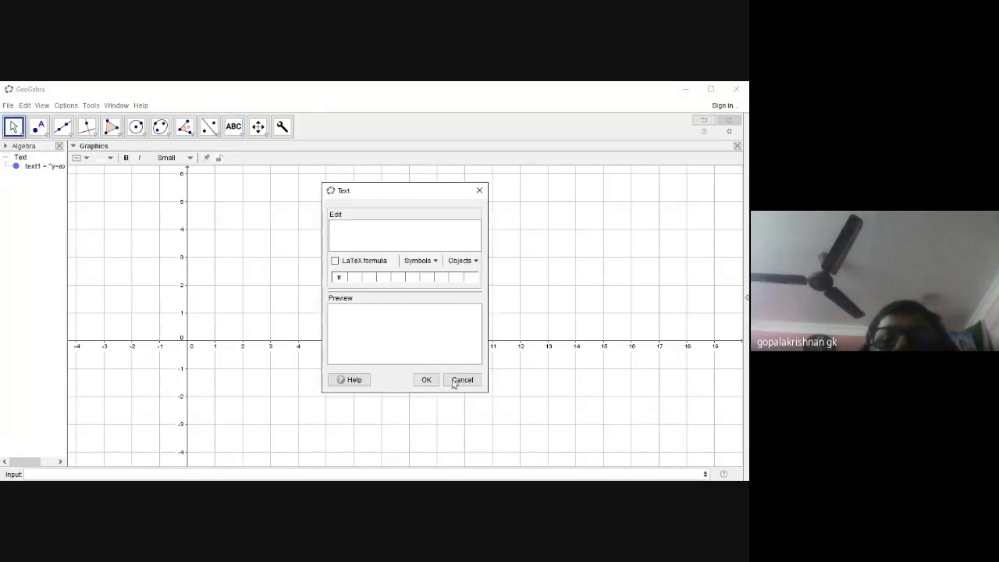
left_click(459, 380)
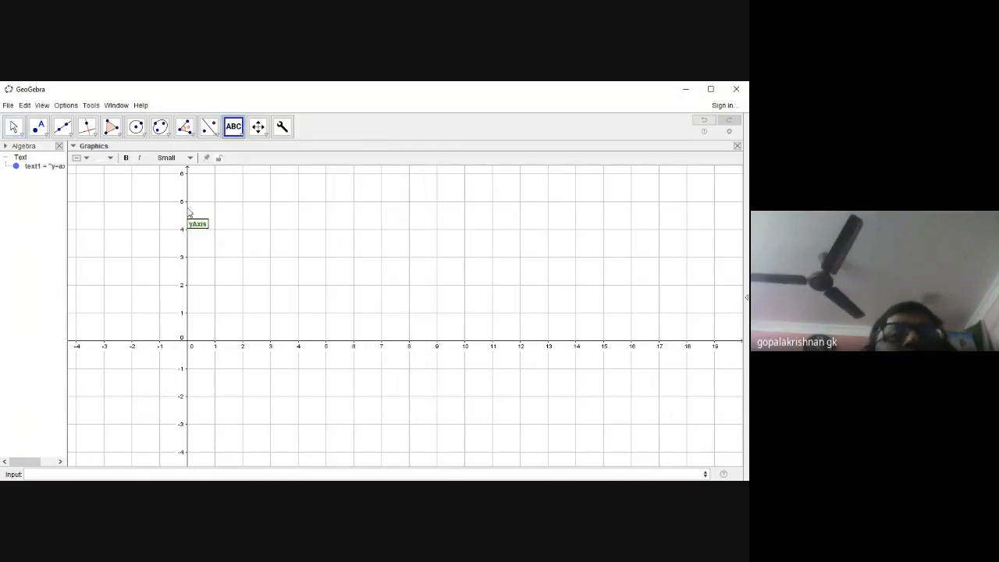
- Hide and delete the plain text object y=ax2+bx+c
left_click(257, 131)
left_click_drag(276, 185, 209, 214)
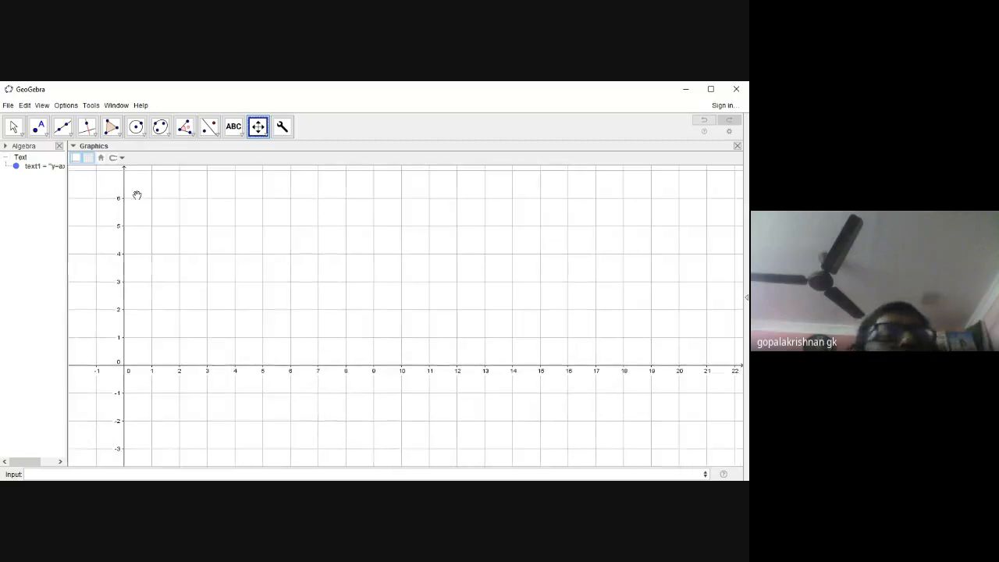
left_click(17, 167)
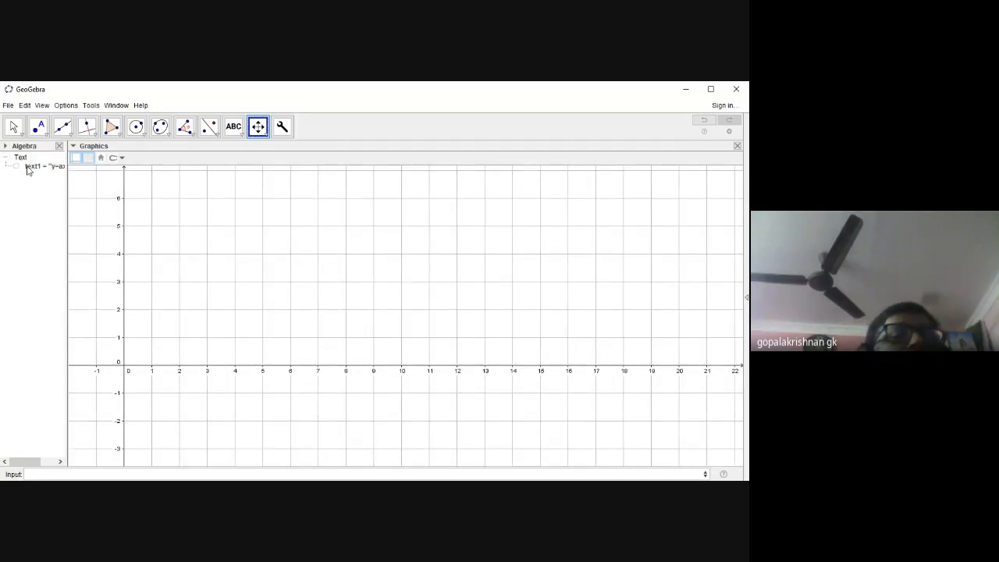
right_click(28, 167)
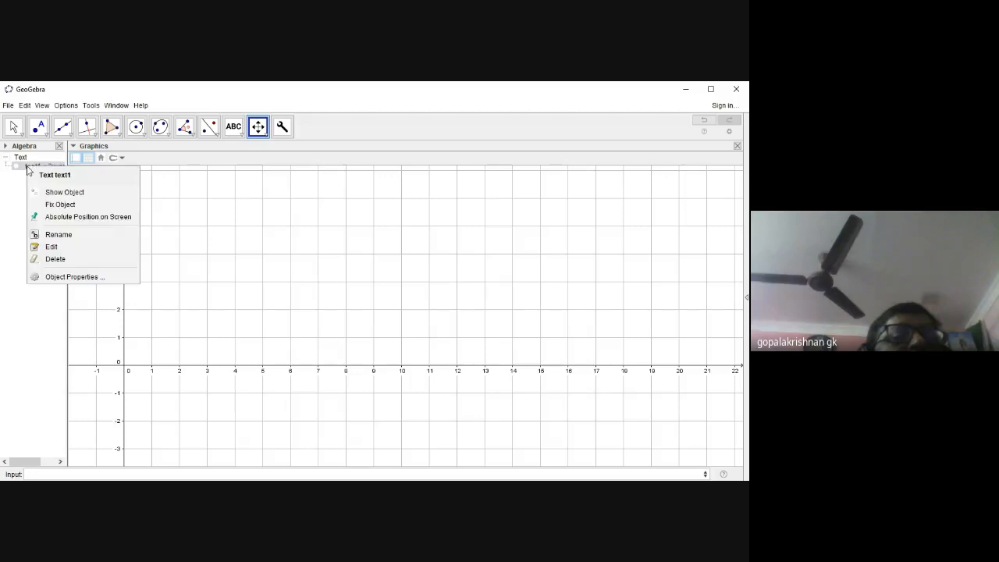
left_click(68, 259)
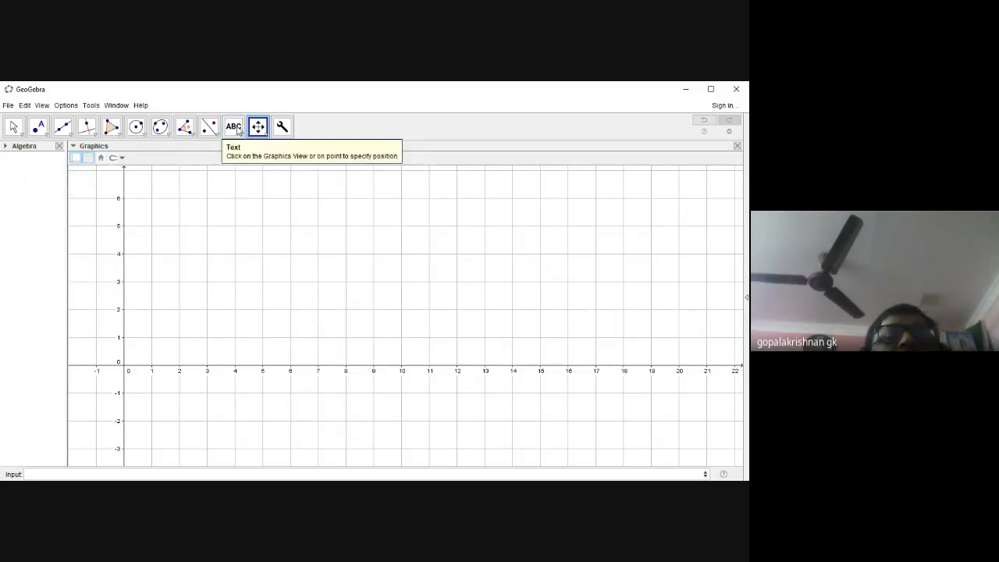
- Insert the text y=ax^2+bx+c as a LaTeX formula in the graphics view near (6, 5)
left_click(237, 129)
left_click(295, 231)
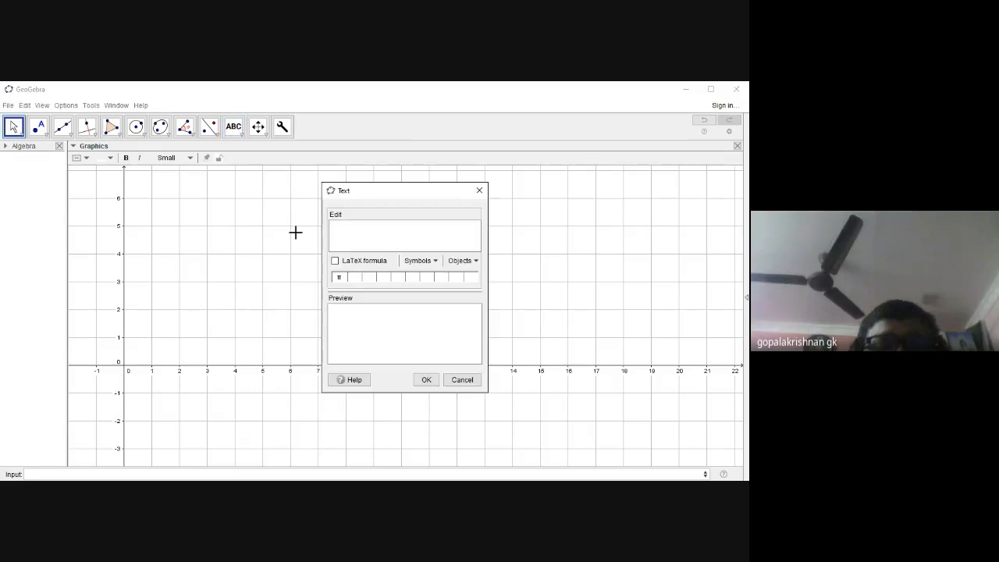
type("y=ax")
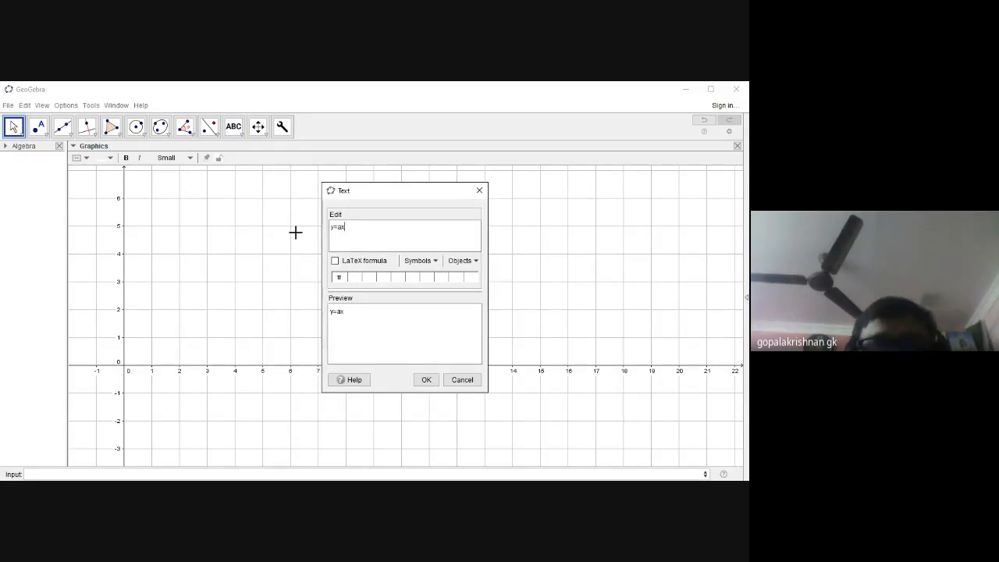
type("^2+bx")
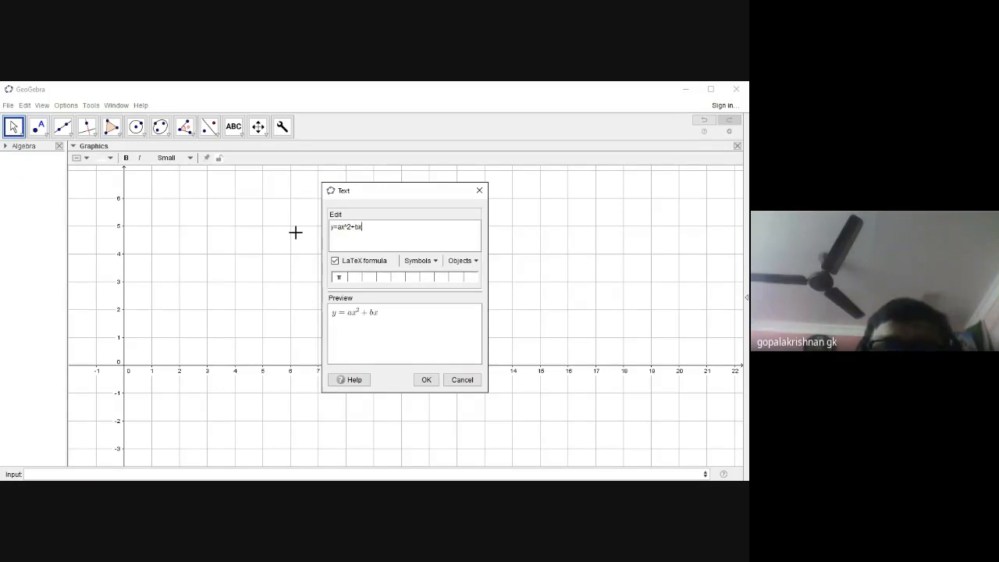
type("+c")
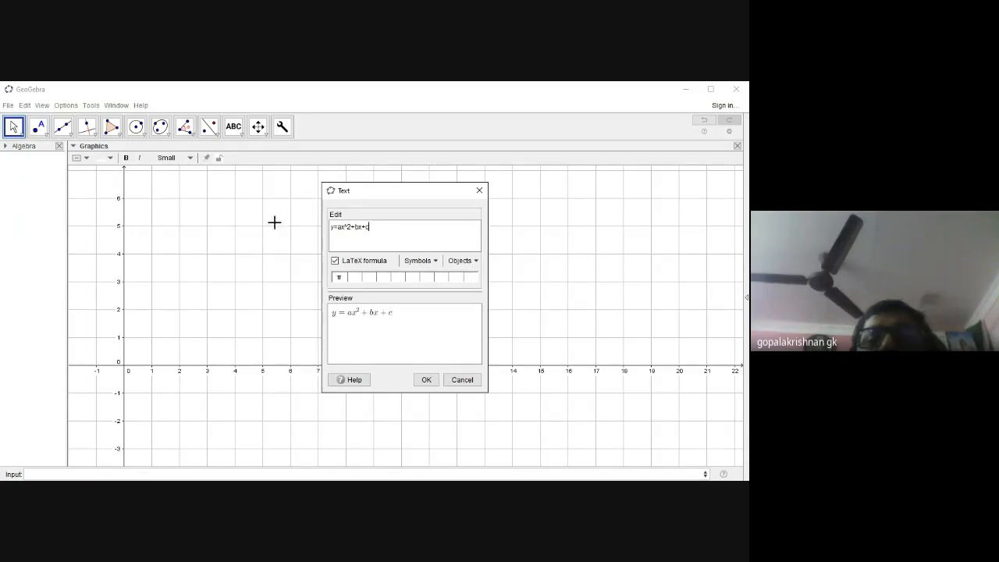
left_click(423, 380)
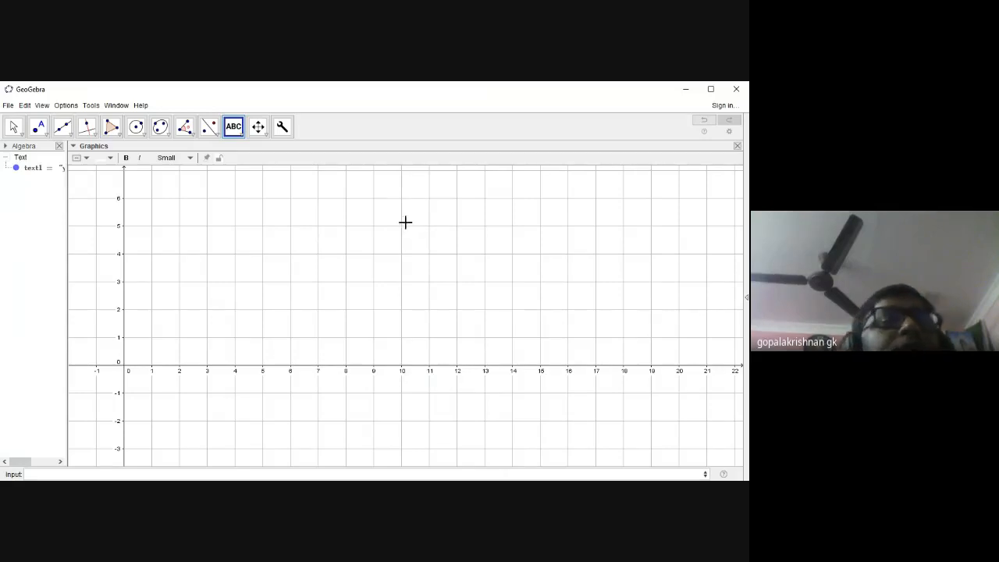
left_click(189, 249)
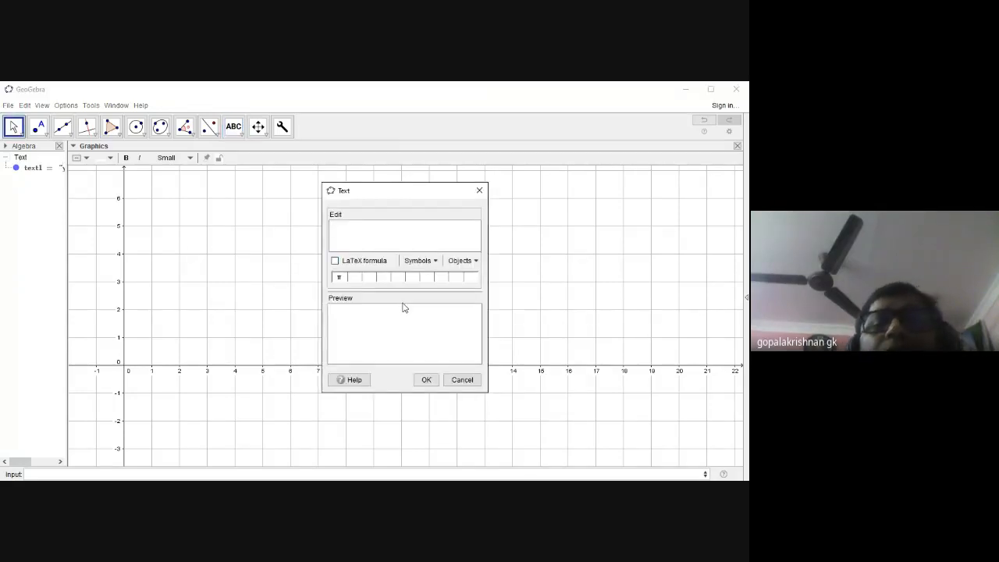
left_click(335, 260)
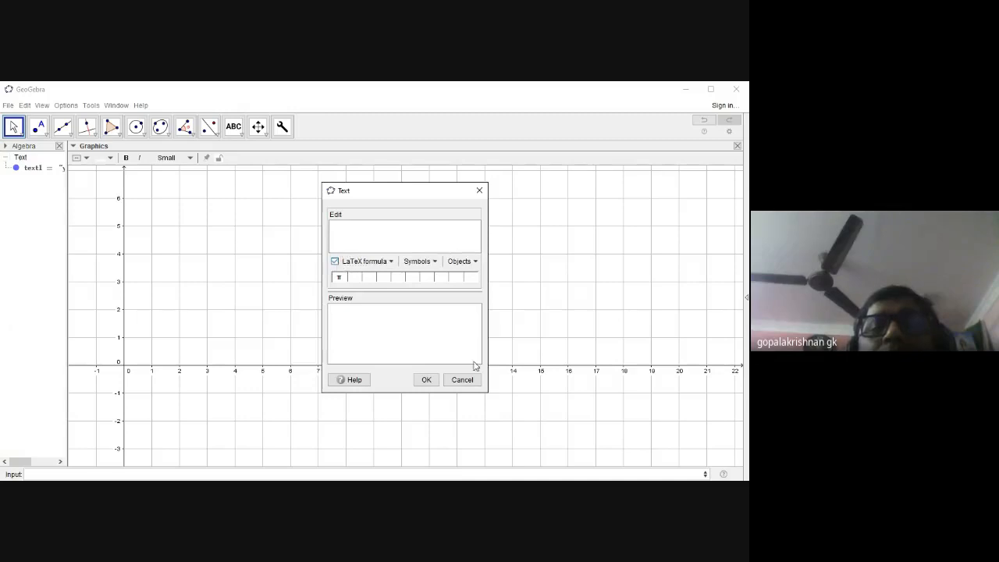
left_click(426, 380)
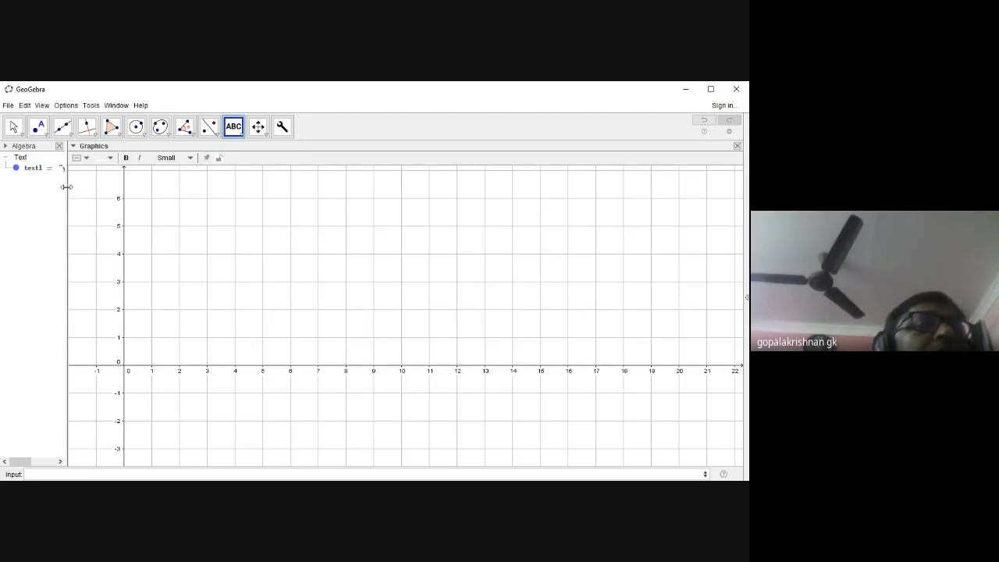
- Widen the Algebra view to read the whole formula text, and narrow it again to a moderate width
left_click_drag(66, 187, 194, 211)
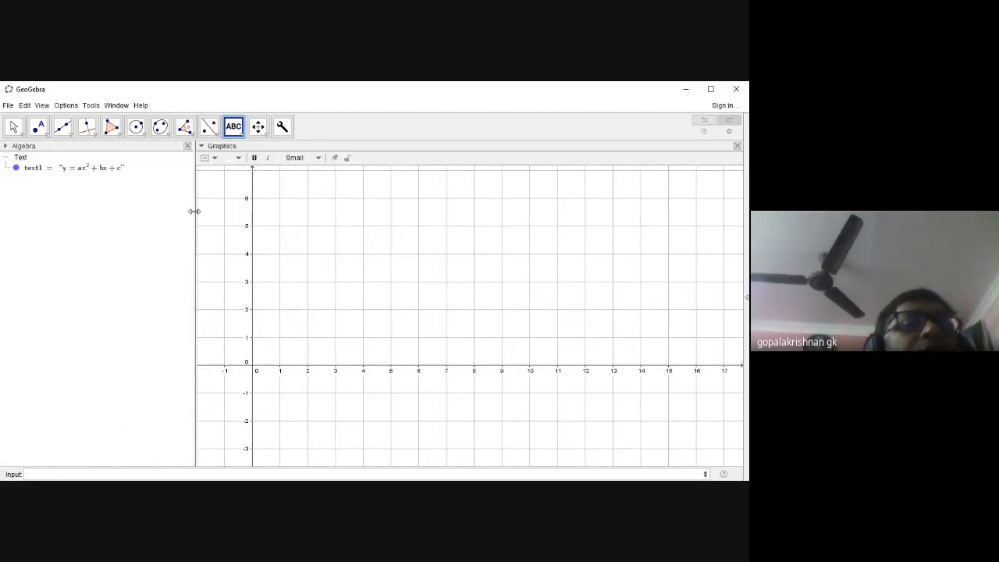
left_click_drag(194, 210, 103, 213)
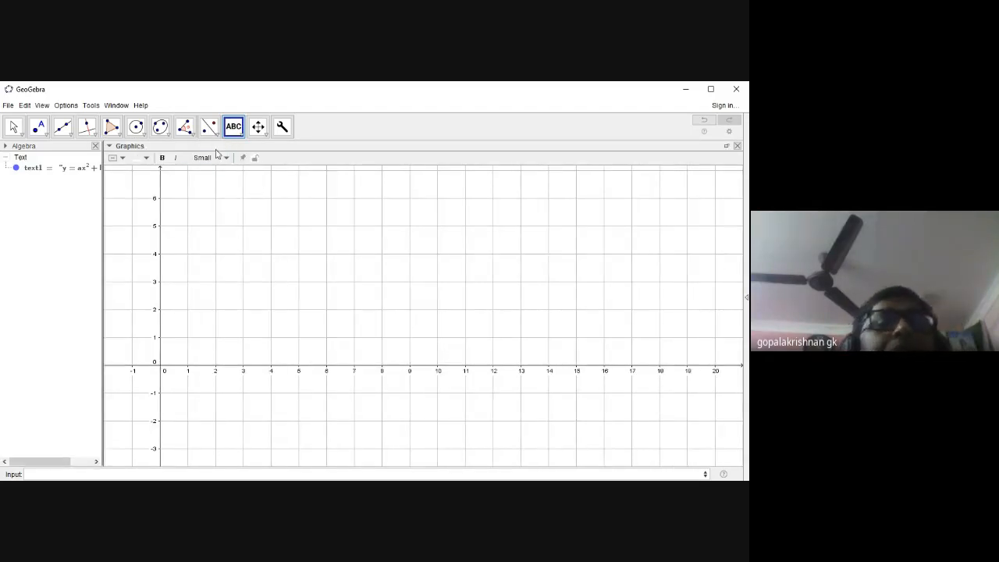
- Set the Text tool's font size to Large
left_click(226, 158)
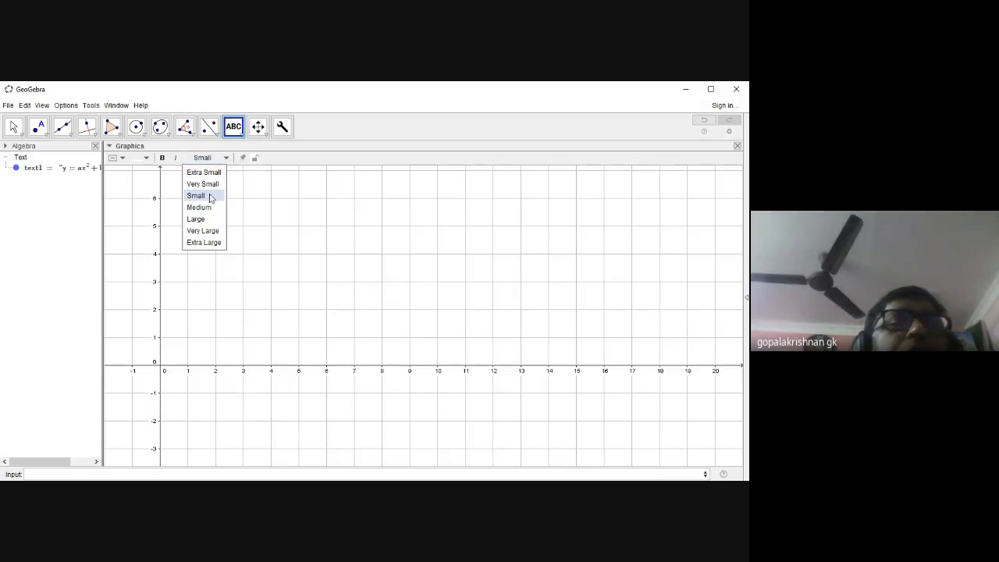
left_click(208, 219)
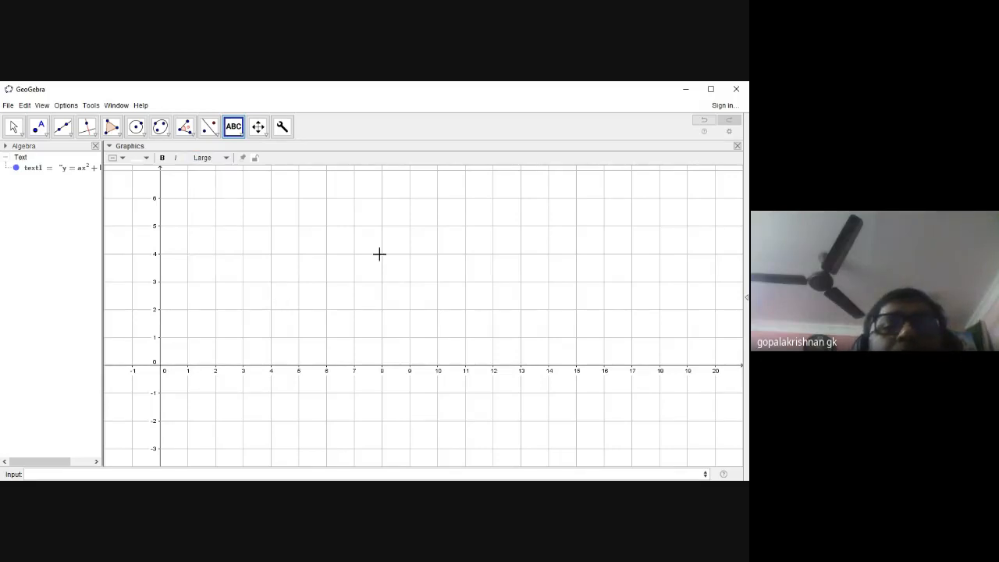
left_click(257, 126)
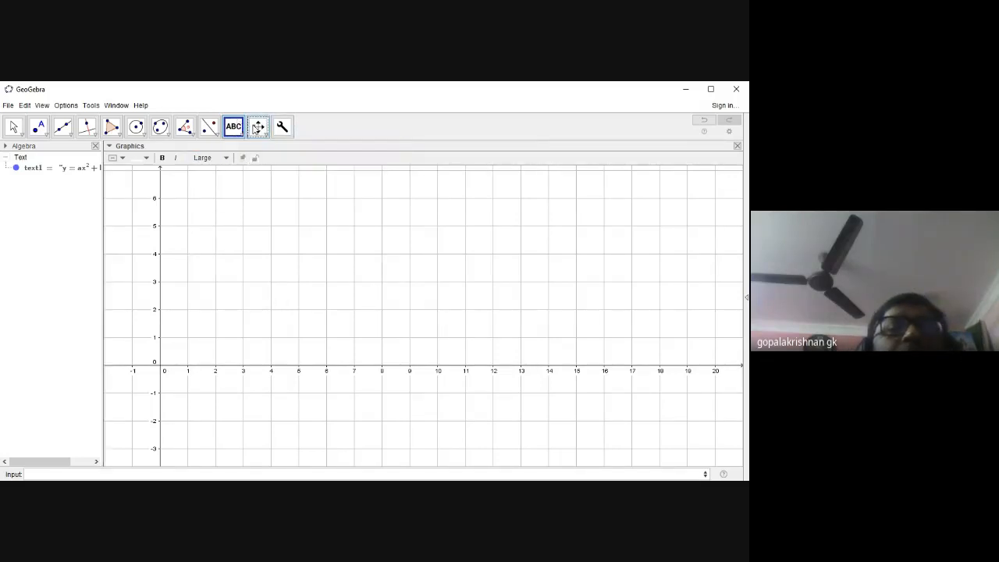
left_click_drag(323, 233, 384, 219)
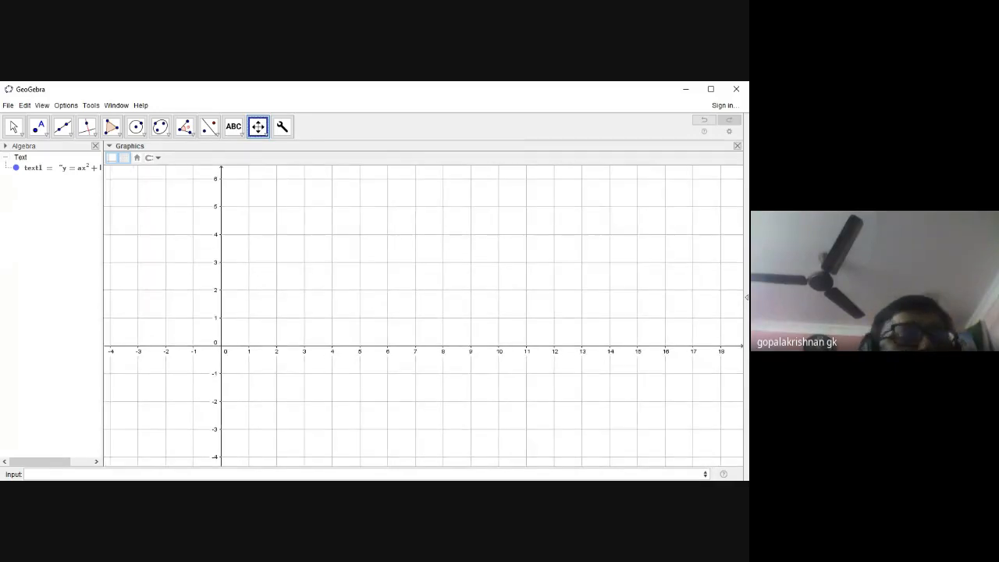
left_click(43, 474)
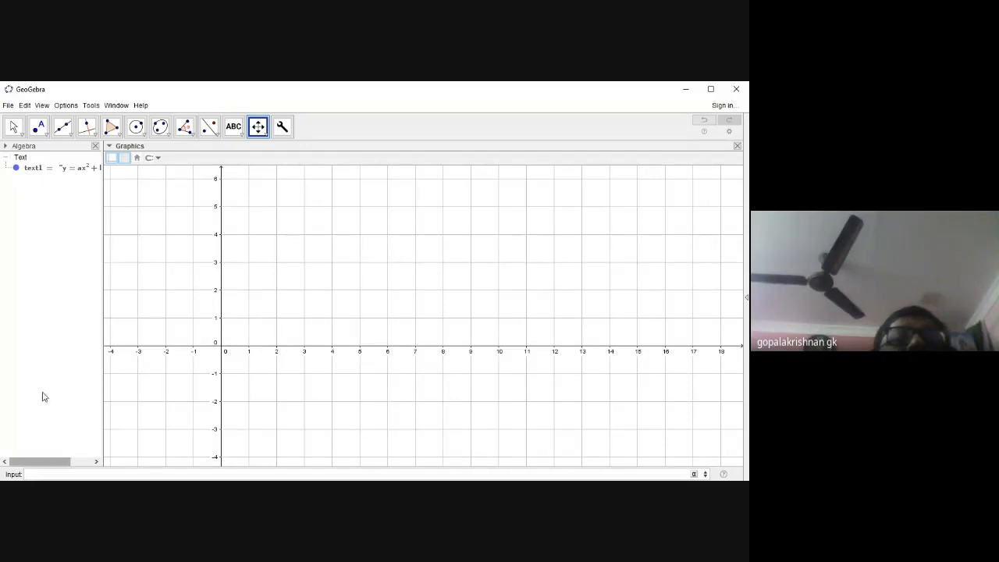
- Create a number slider named a near (5.5, 6) with minimum -15, maximum 15 and increment 1
left_click(239, 133)
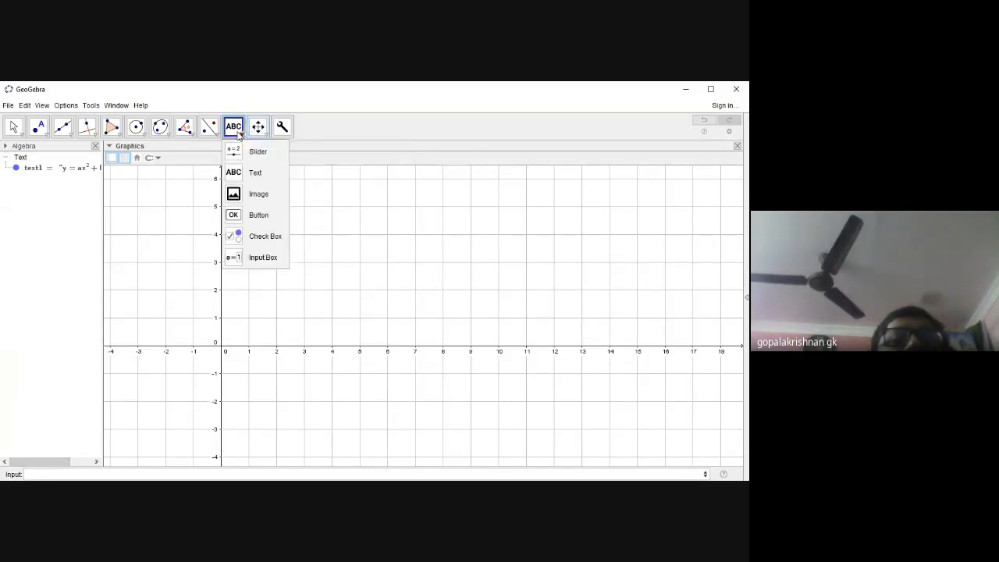
left_click(251, 151)
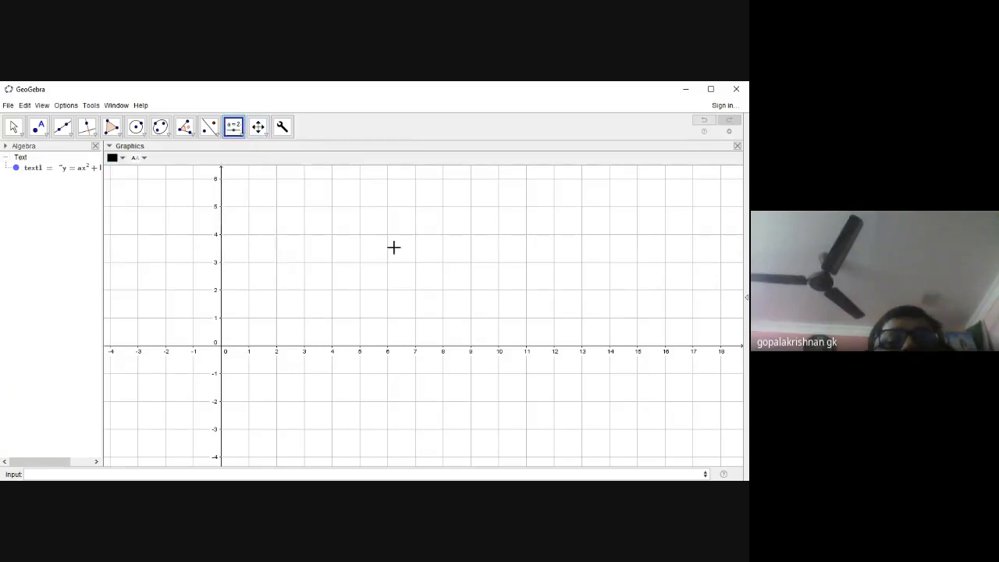
left_click(373, 184)
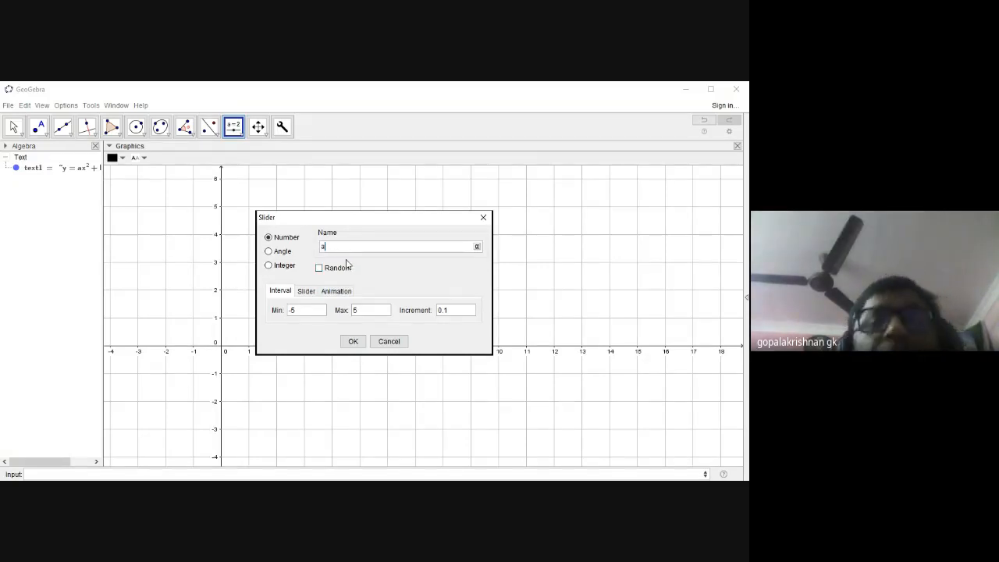
left_click(309, 311)
key("BackSpace")
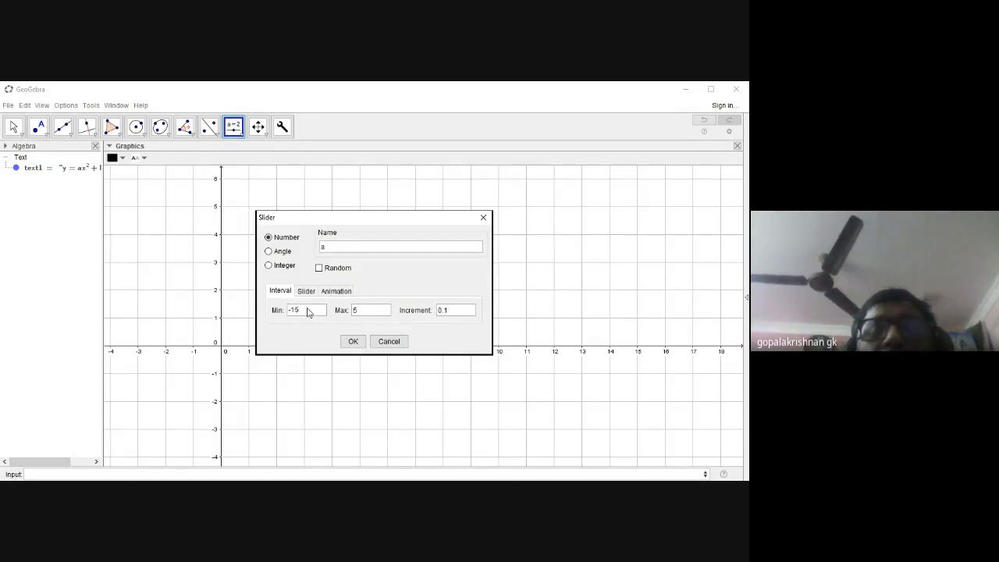
left_click(354, 309)
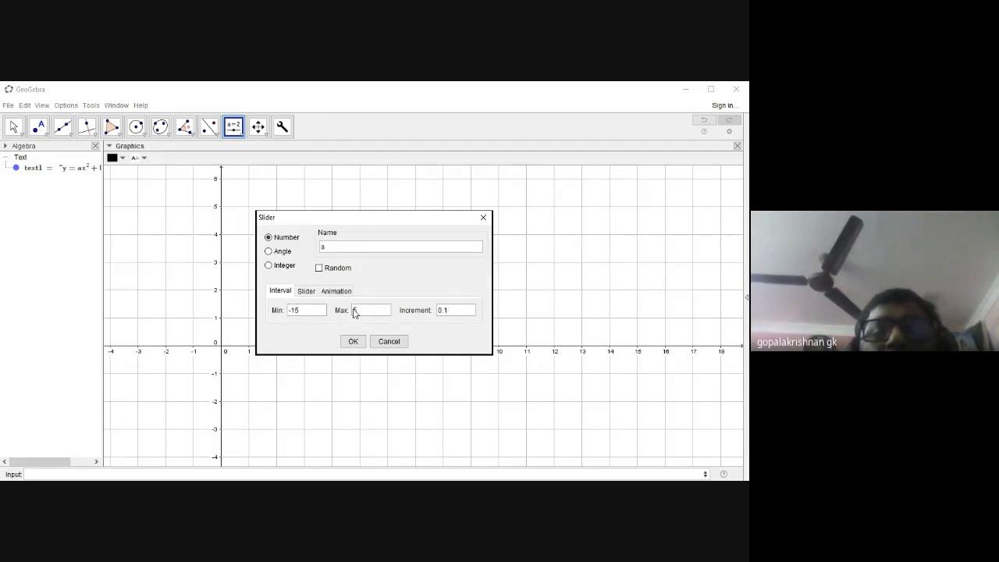
key("BackSpace")
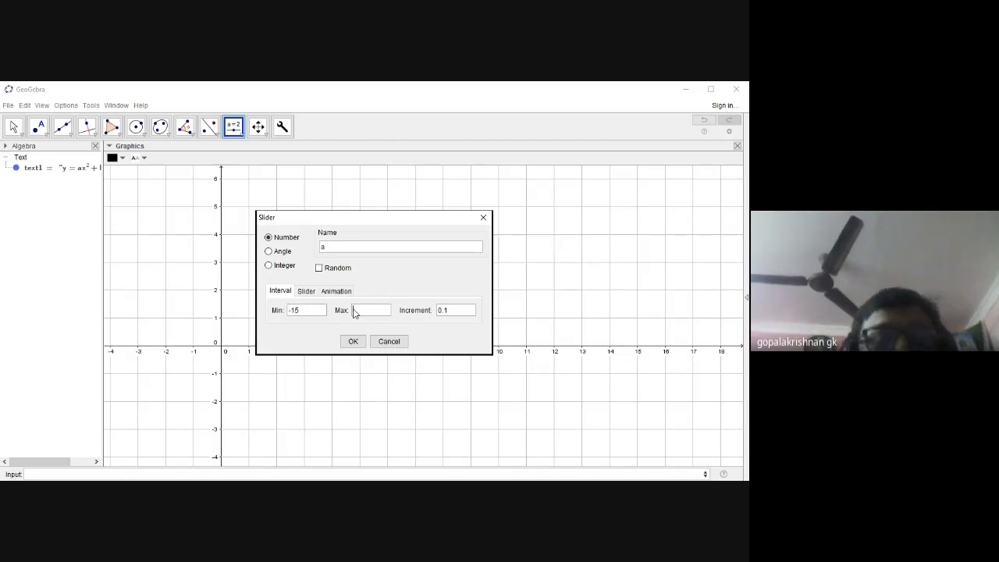
type("15")
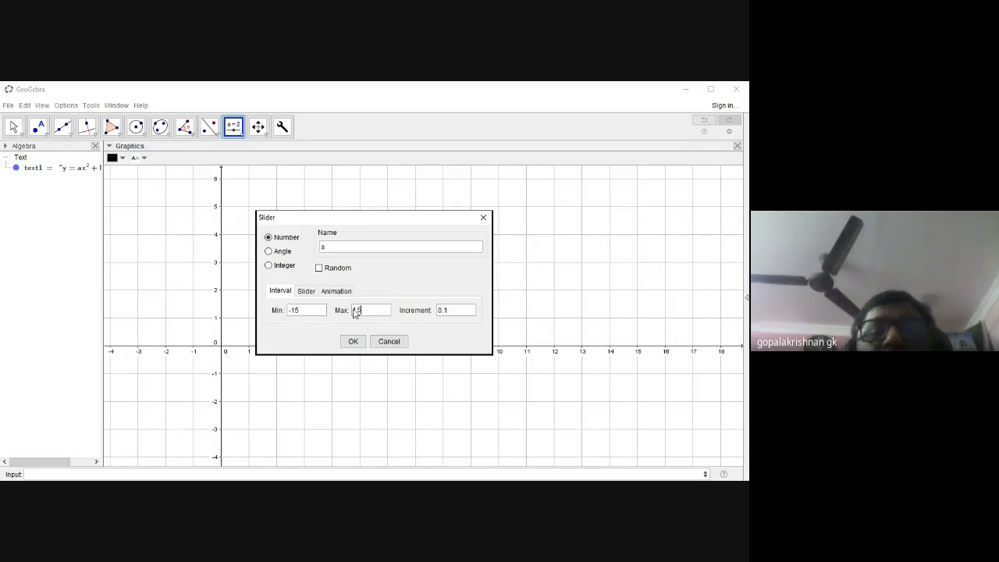
left_click(450, 313)
key("BackSpace")
key("BackSpace")
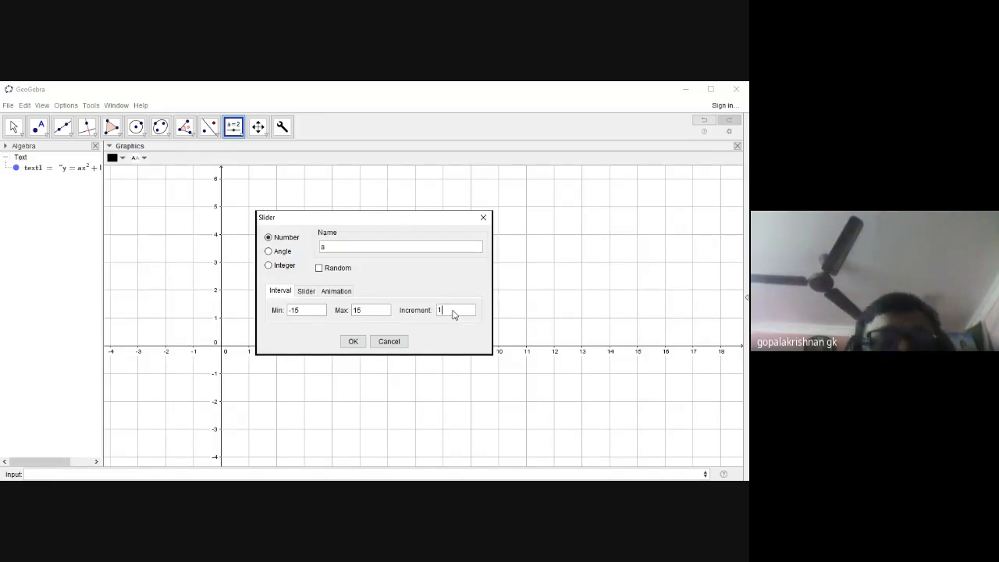
left_click(353, 342)
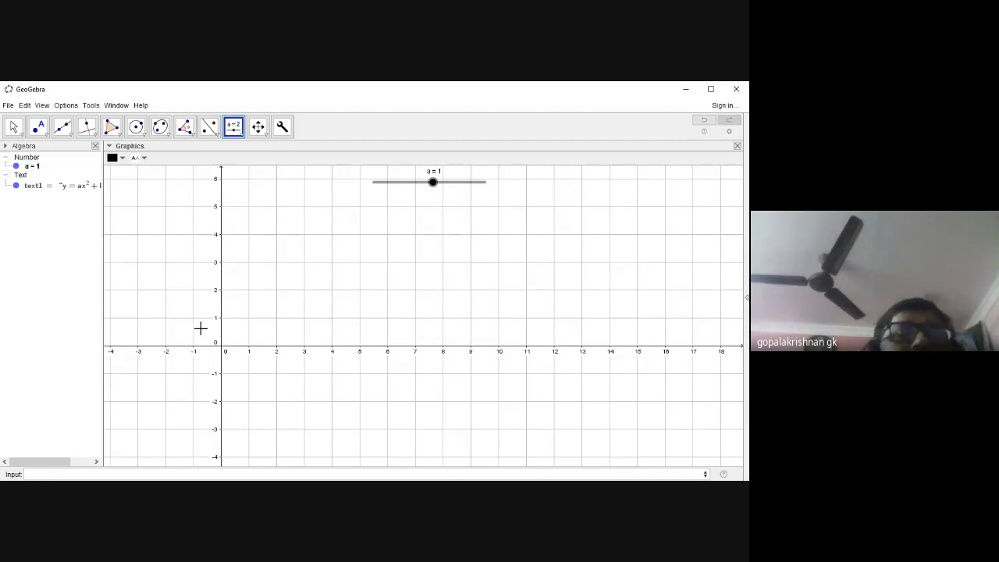
- Create a number slider named b just below slider a, ranging from -15 to 15
left_click(377, 208)
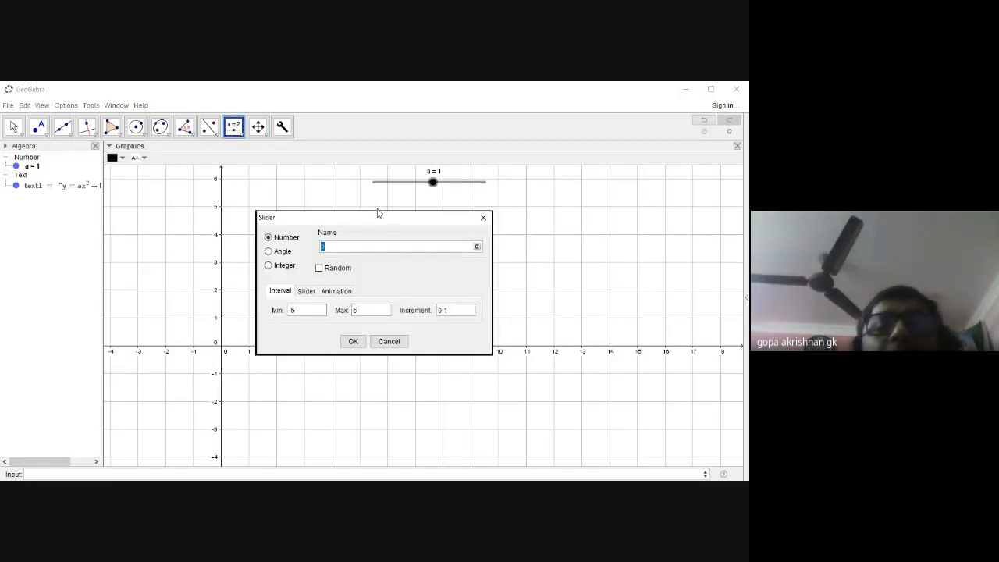
left_click(303, 312)
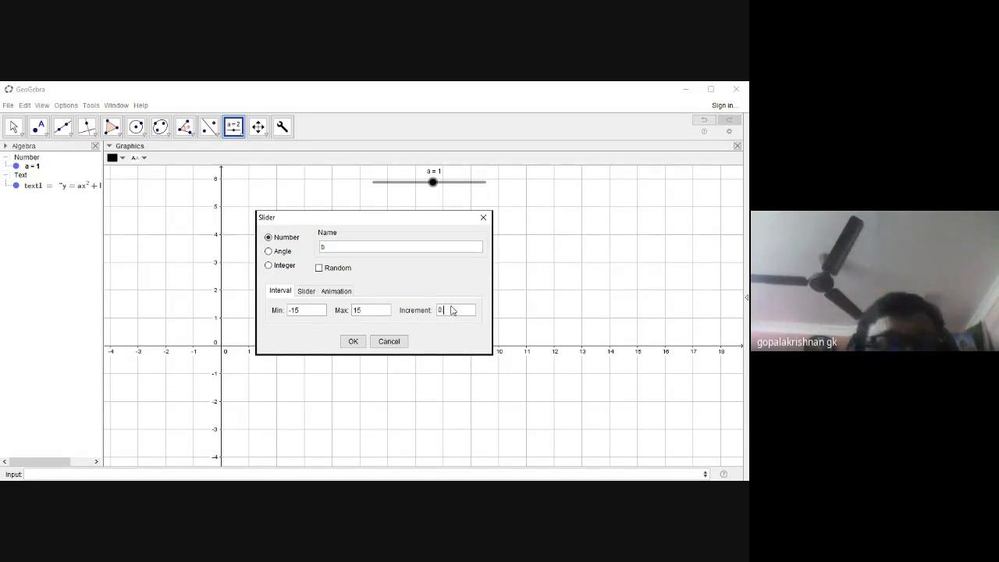
left_click(353, 341)
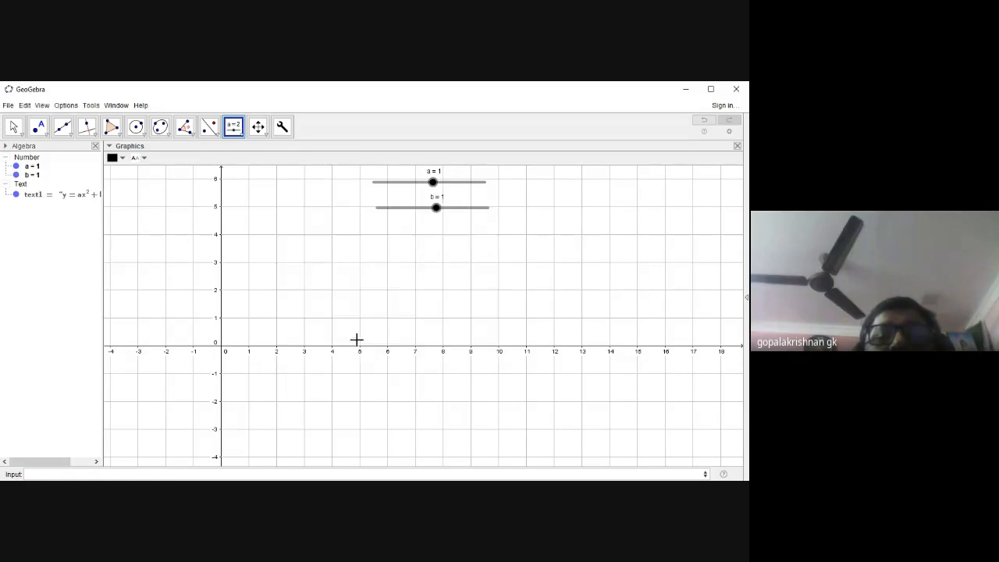
- Create a number slider named c below slider b with minimum -15, maximum 15 and increment 1
left_click(385, 240)
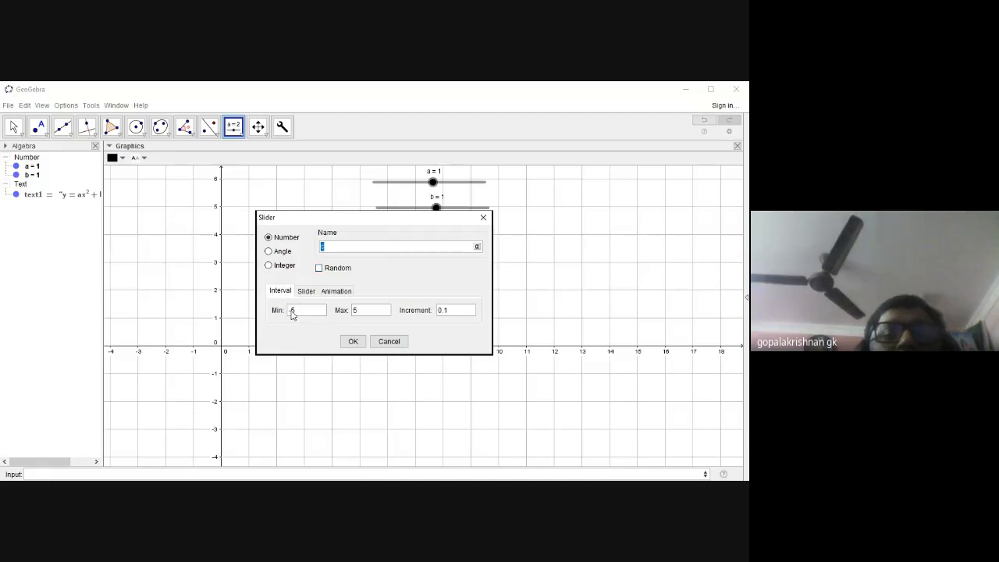
left_click(292, 312)
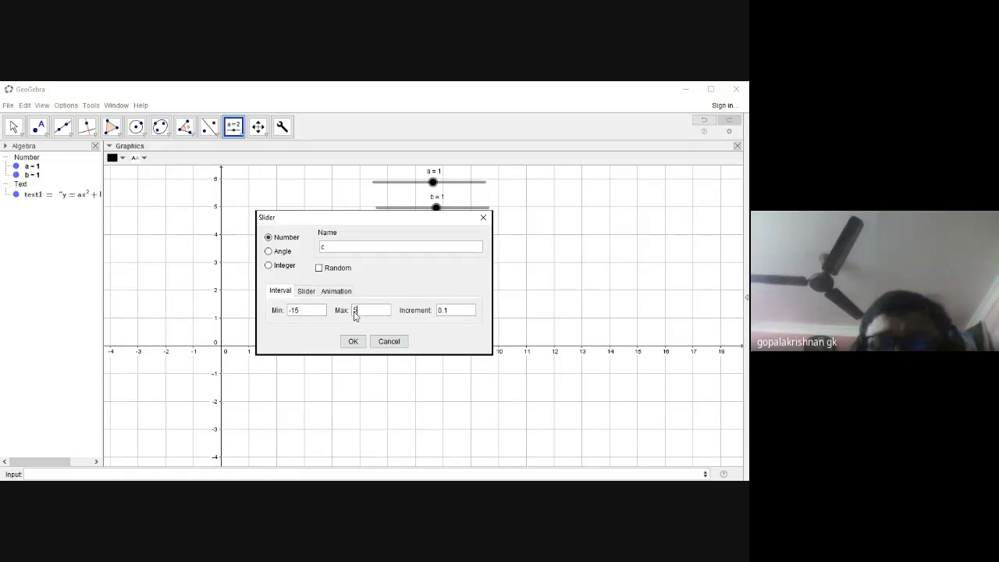
left_click(355, 312)
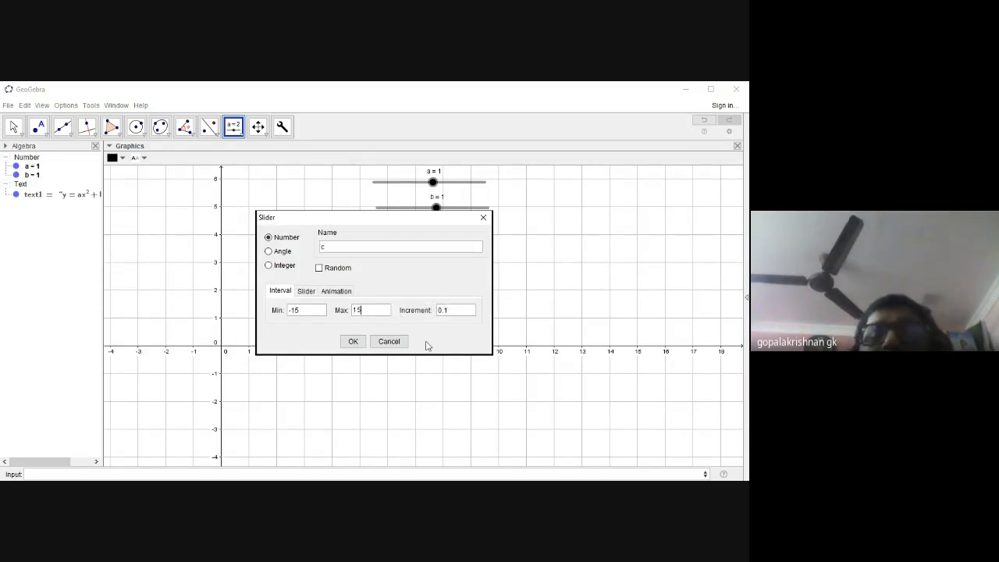
left_click(459, 311)
key("BackSpace")
key("BackSpace")
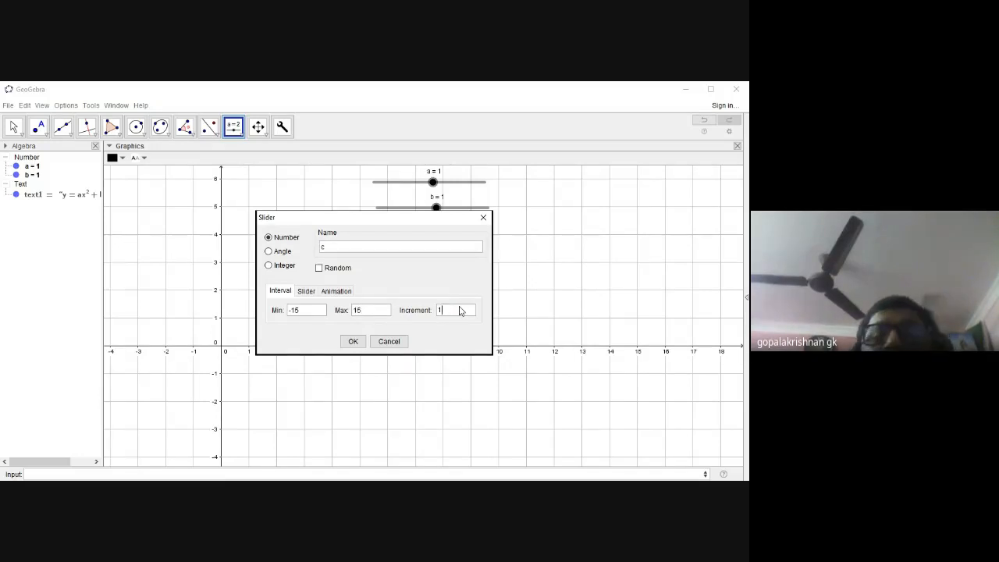
type("1")
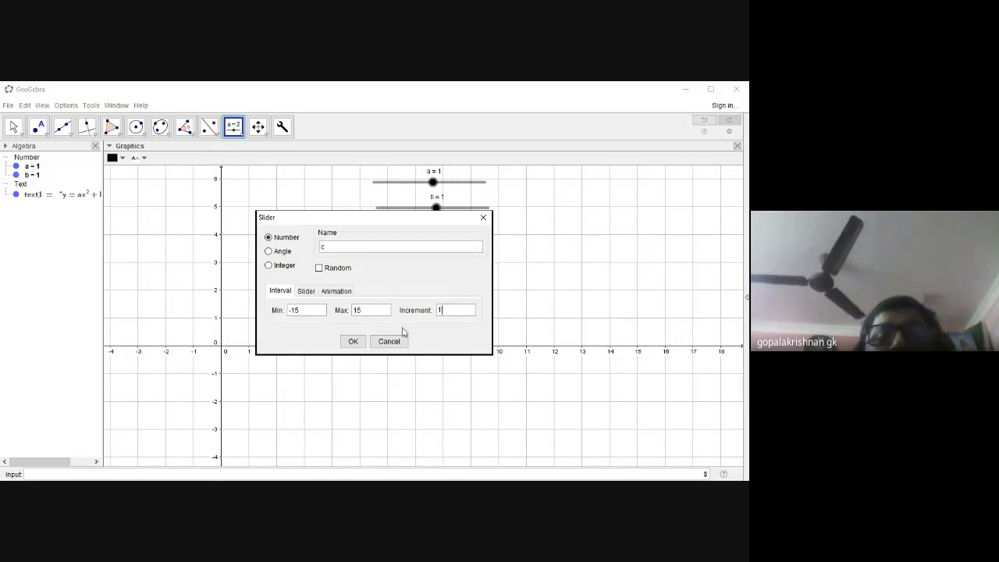
left_click(353, 341)
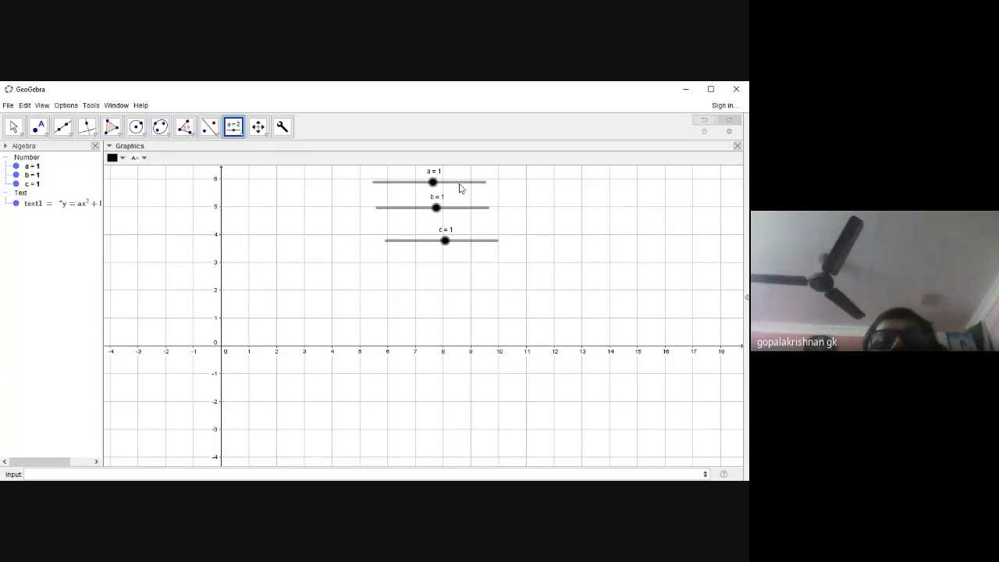
- Move sliders a, b and c away from the y-axis and stack them between about x = 12.5 and x = 16.5
left_click_drag(460, 184, 658, 195)
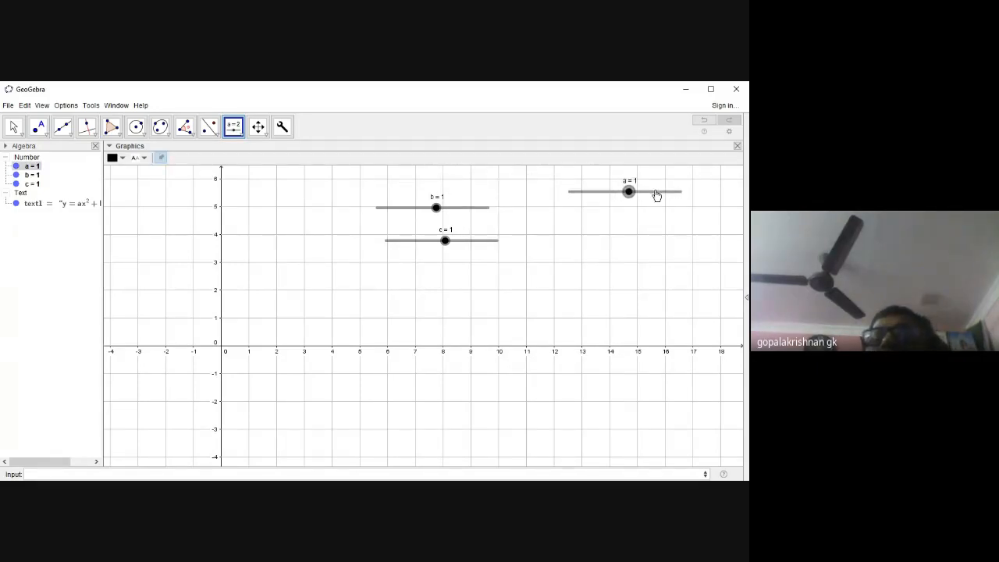
left_click_drag(454, 213, 647, 216)
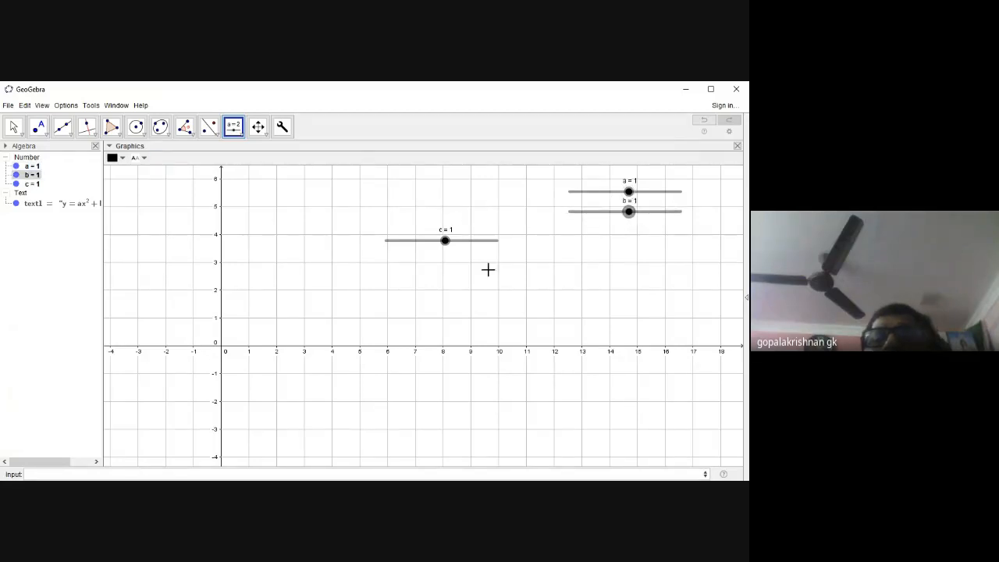
left_click_drag(478, 243, 654, 244)
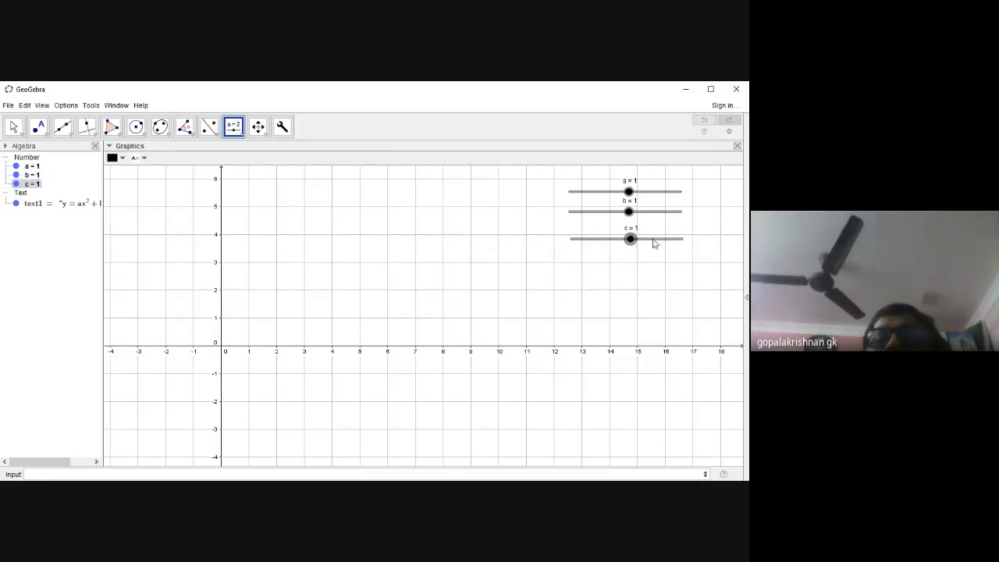
- Unfix slider c and move it slightly upward, closer to slider b
right_click(612, 242)
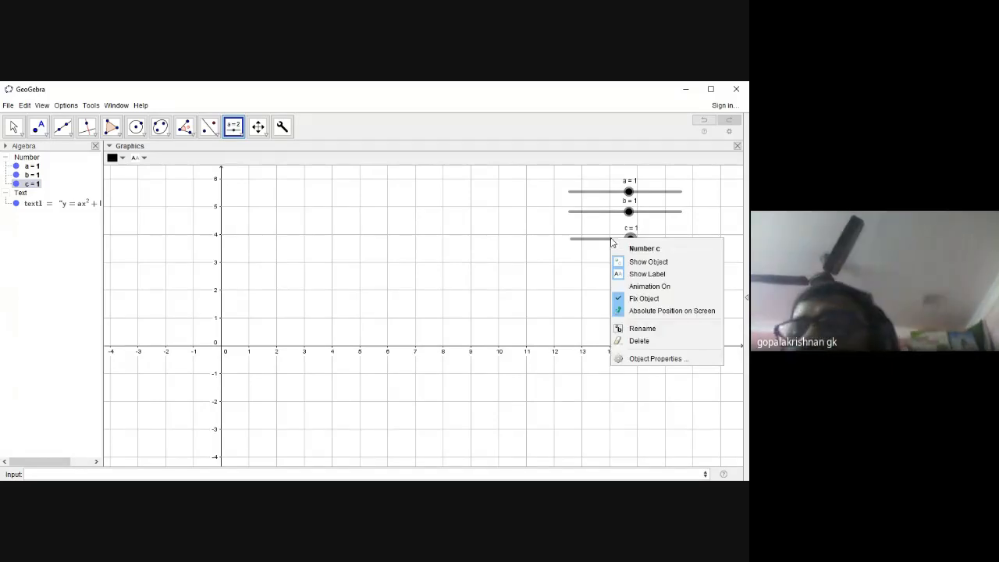
left_click(653, 299)
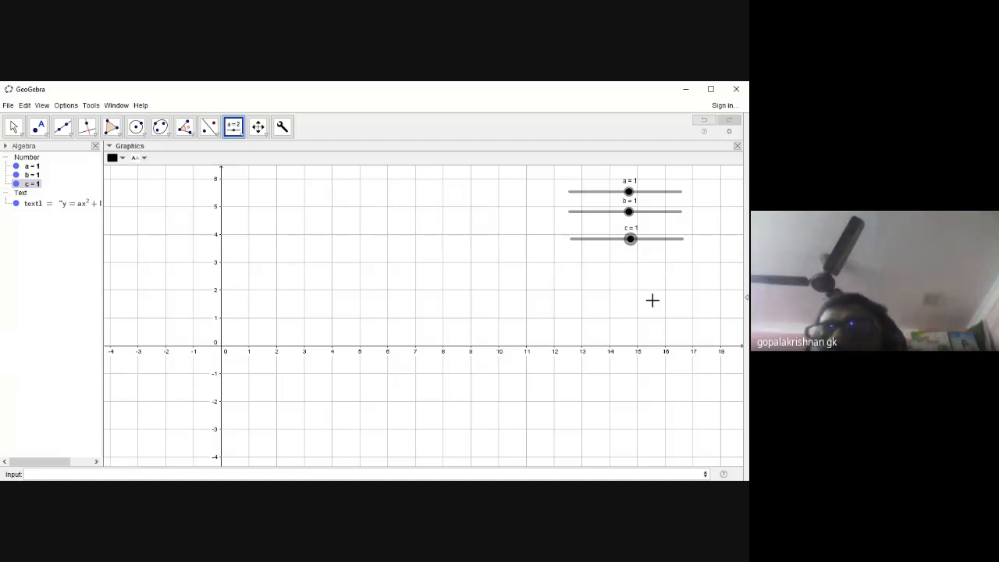
mouse_move(614, 244)
left_mouse_down()
mouse_move(587, 245)
mouse_move(614, 233)
left_mouse_up()
- Fix slider c again and nudge sliders c and a so that the three sliders are evenly spaced
right_click(615, 233)
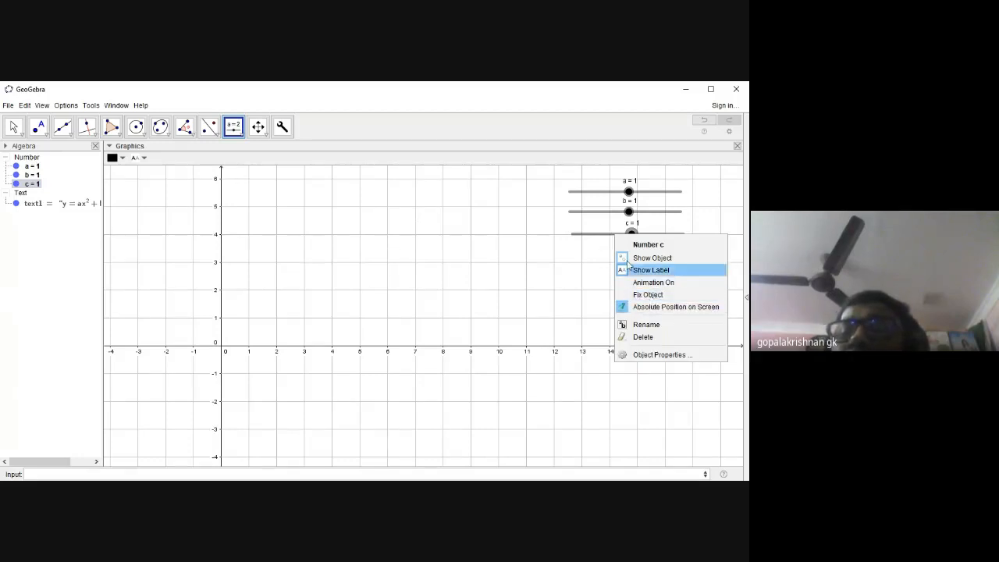
left_click(645, 295)
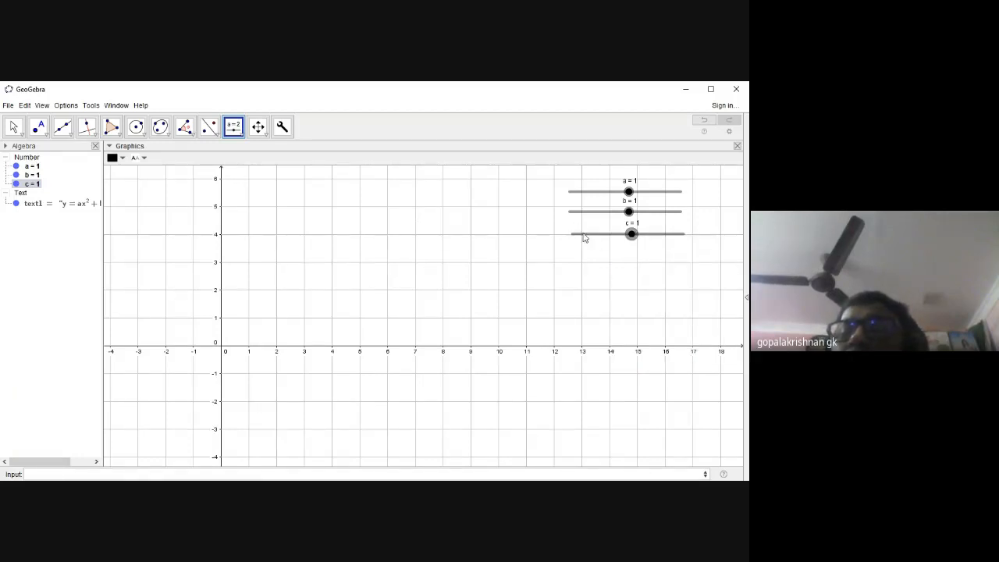
mouse_move(583, 237)
left_mouse_down()
mouse_move(593, 265)
mouse_move(588, 241)
left_mouse_up()
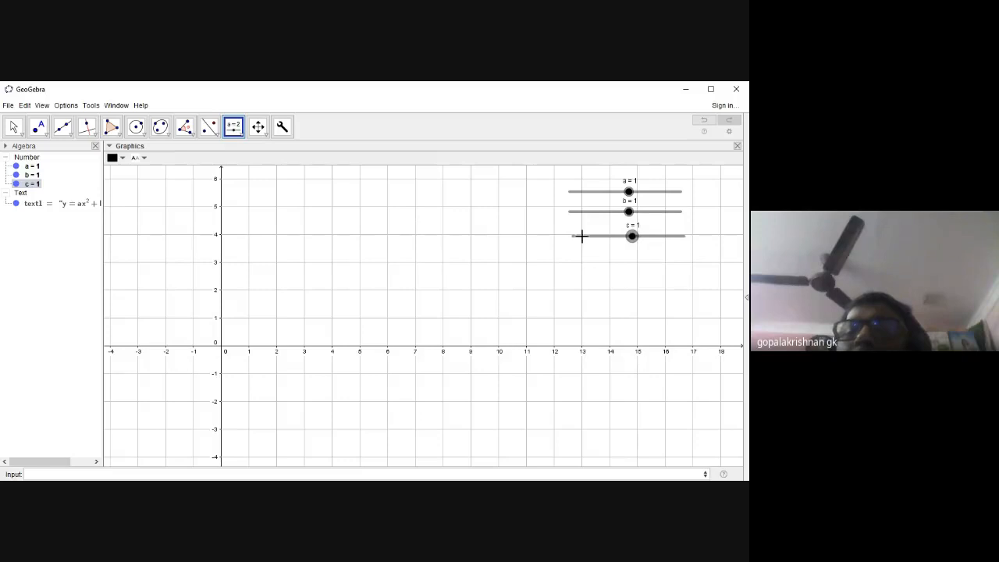
mouse_move(601, 195)
left_mouse_down()
mouse_move(586, 196)
mouse_move(597, 187)
left_mouse_up()
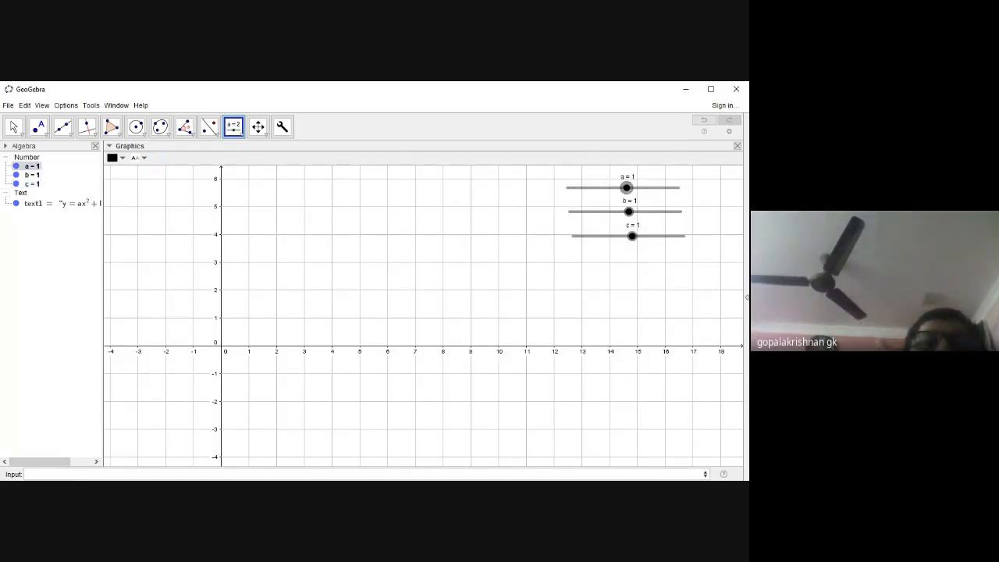
- Try to graph the quadratic equation y=ax^2+bx+c with the sliders a, b and c as coefficients
left_click(113, 475)
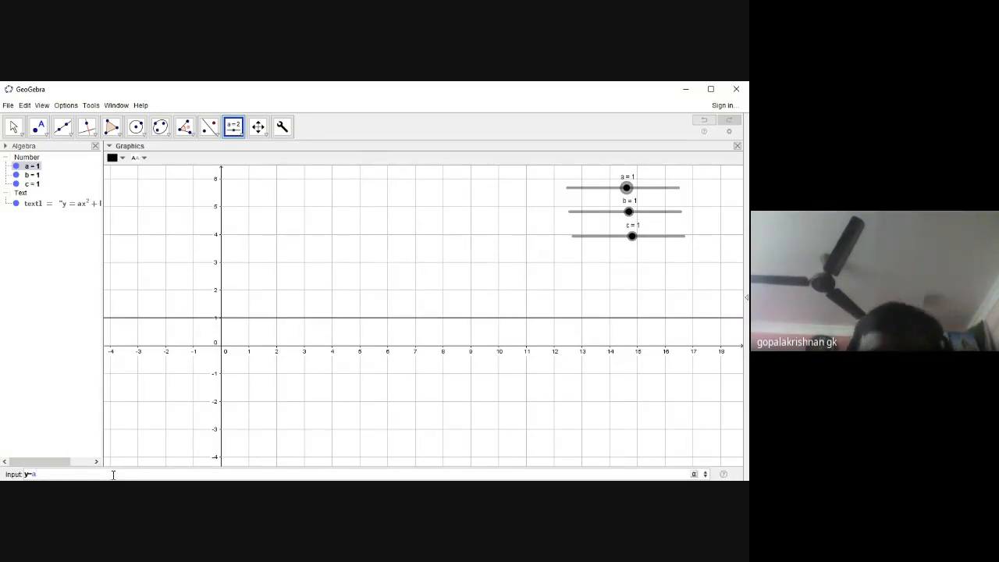
type("y=a")
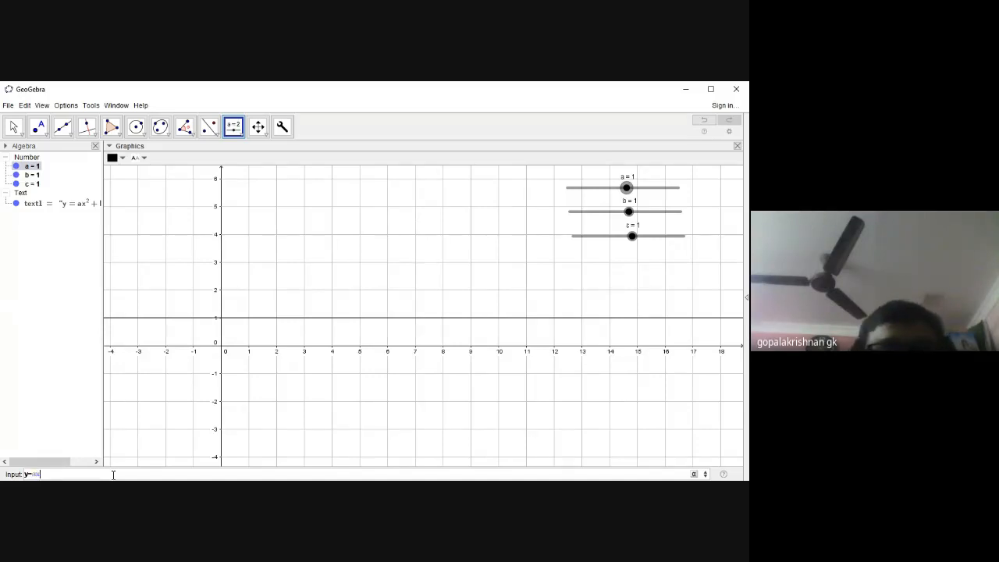
type("x^@+bx+c")
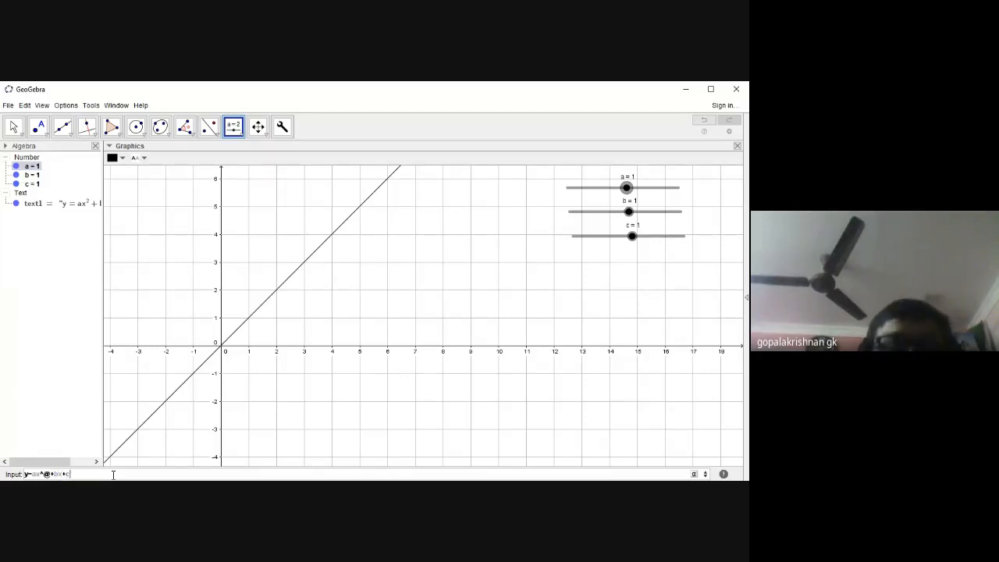
key("Return")
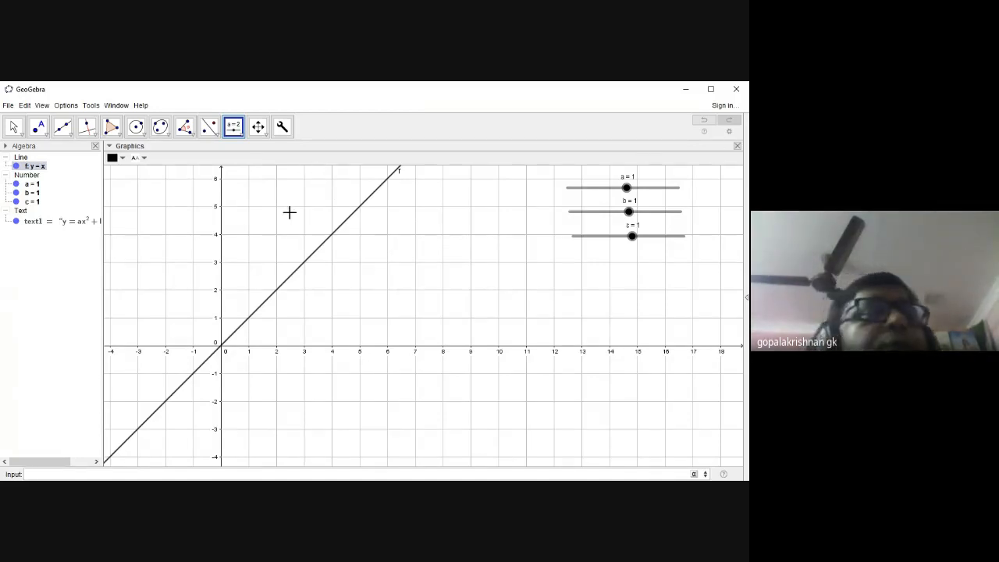
- Redefine line f as y = a x^2+bx+c
double_click(44, 170)
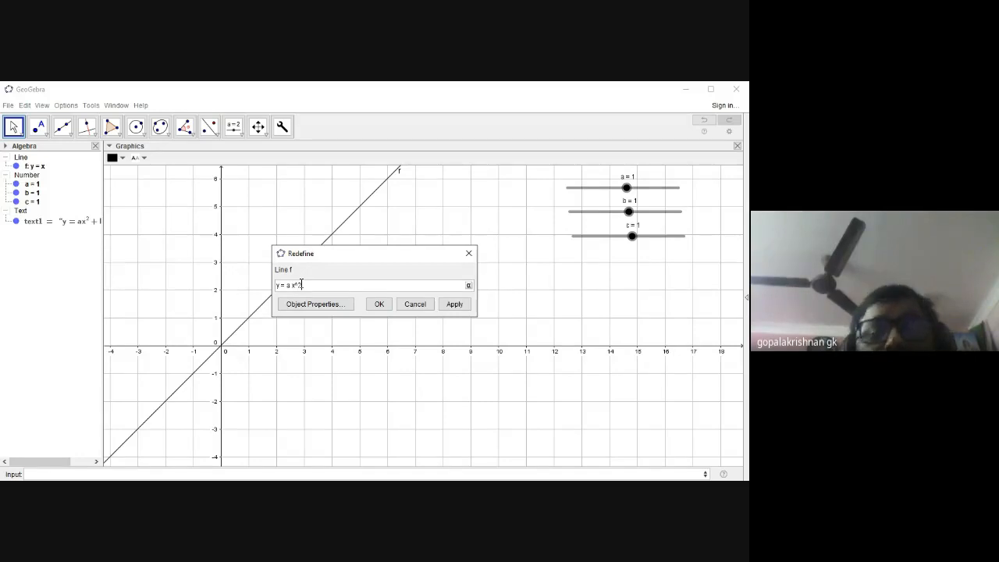
type("+")
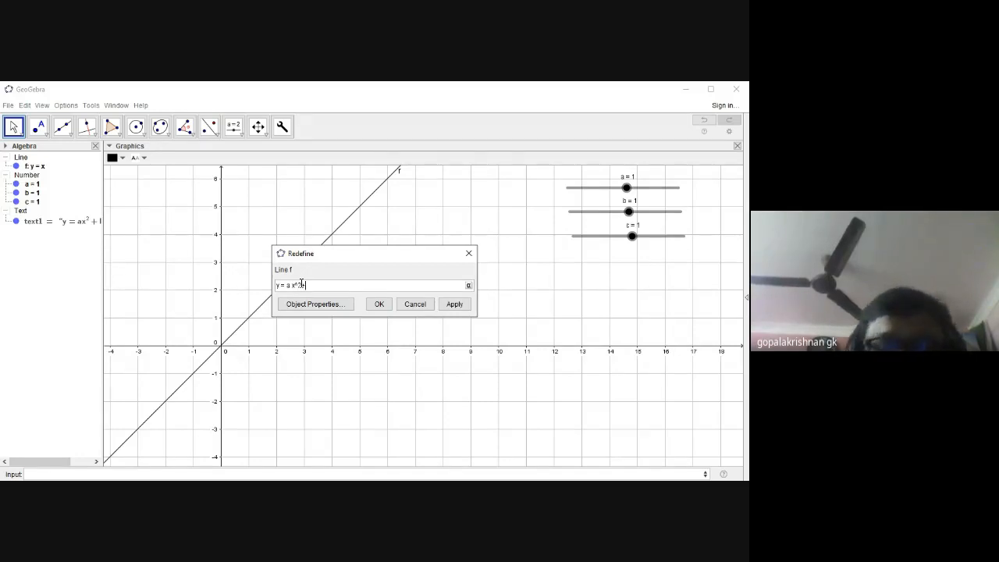
type("bx+c")
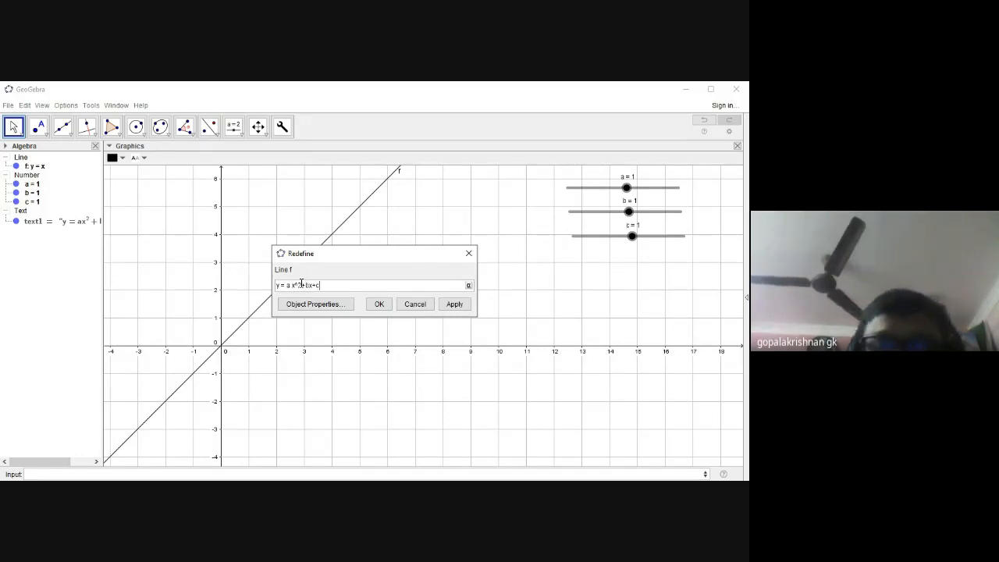
key("Return")
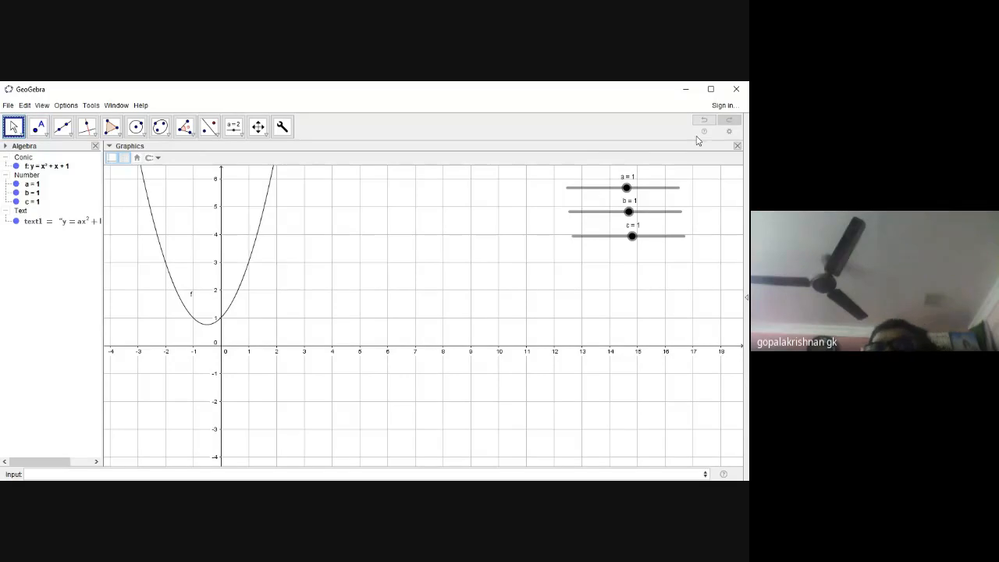
- Vary slider a from 1 to 0 and back to 1, and set slider b to 4
left_click(626, 188)
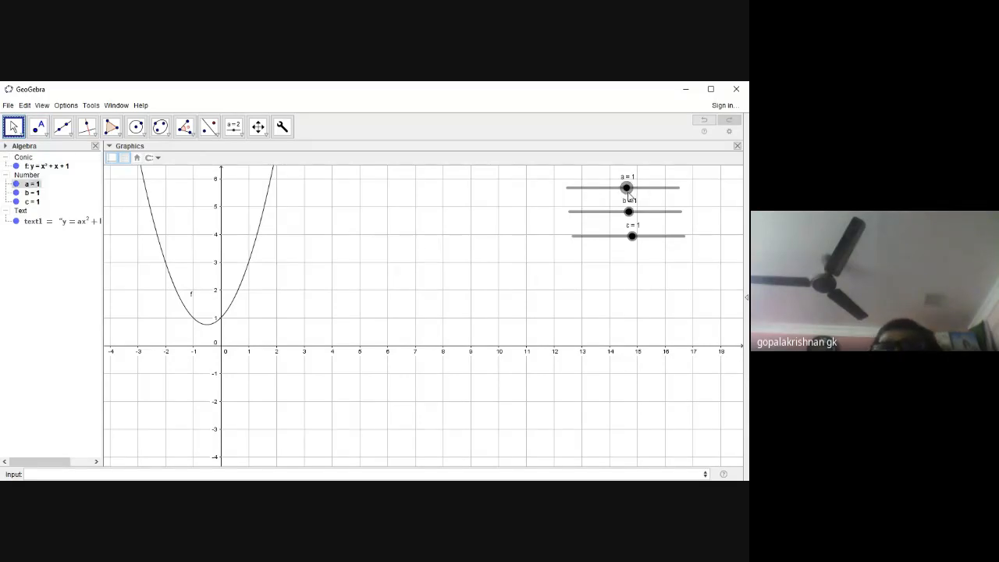
left_click(627, 188)
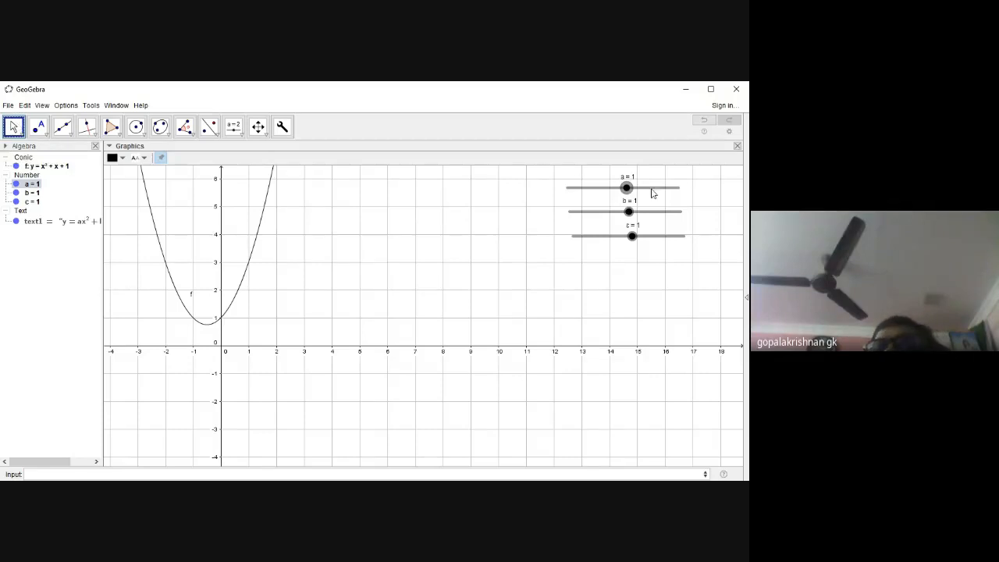
mouse_move(627, 194)
left_mouse_down()
mouse_move(660, 193)
mouse_move(629, 197)
mouse_move(638, 197)
mouse_move(622, 187)
left_mouse_up()
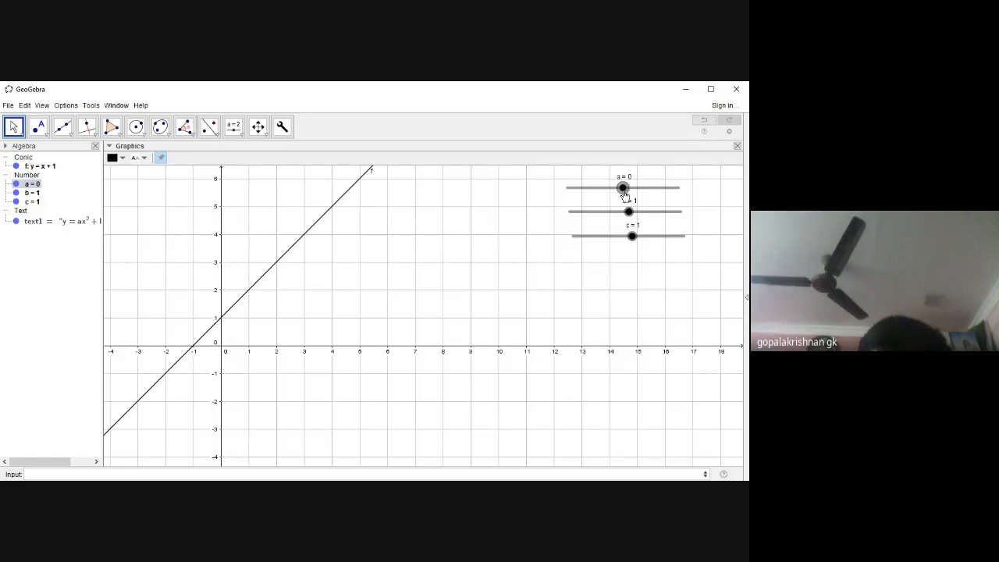
left_click_drag(623, 189, 640, 214)
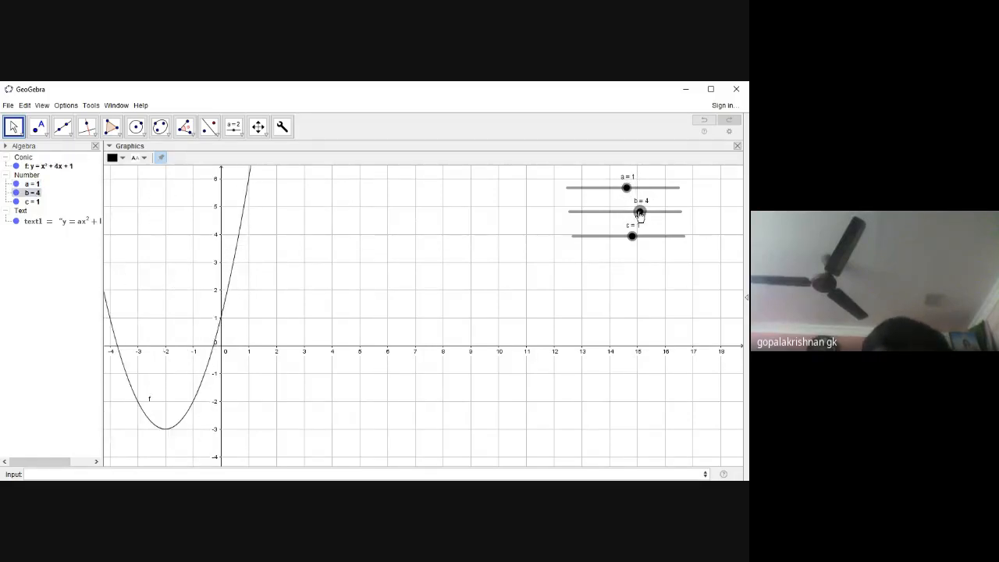
- Set slider c to 5
left_click(257, 126)
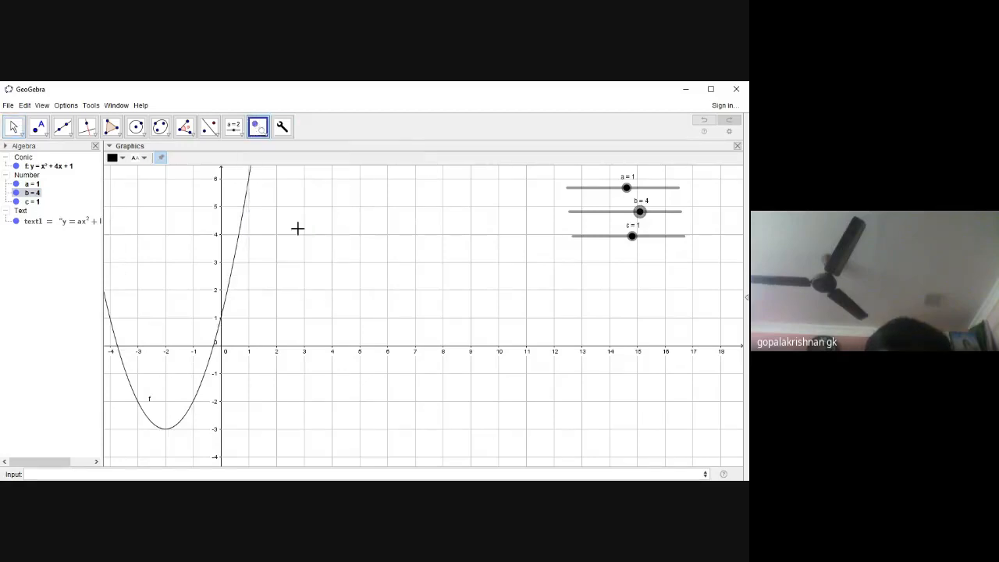
left_click(261, 133)
left_click(305, 151)
left_click_drag(286, 251, 401, 251)
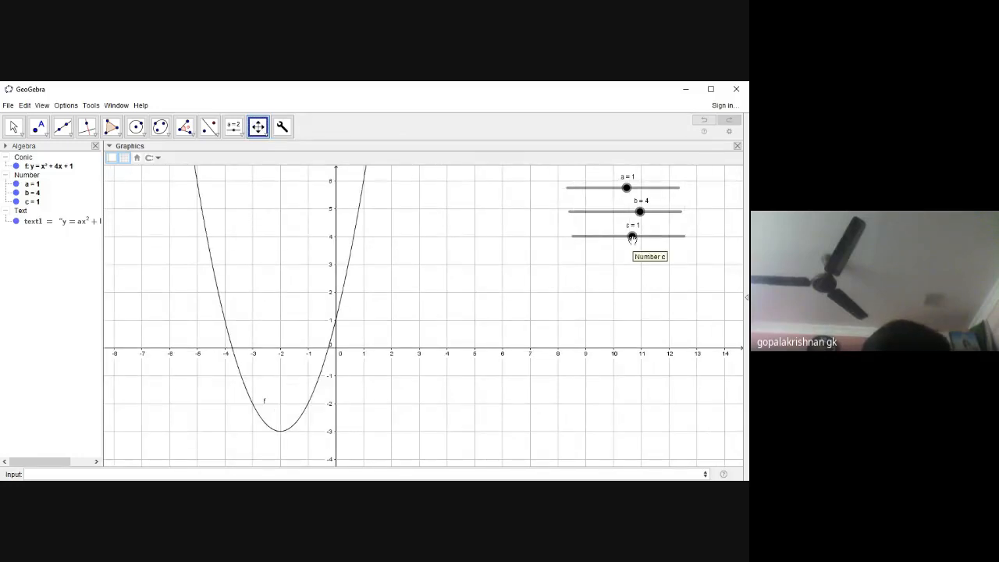
mouse_move(632, 237)
left_mouse_down()
mouse_move(637, 245)
mouse_move(653, 237)
mouse_move(613, 236)
mouse_move(662, 239)
mouse_move(602, 237)
mouse_move(649, 237)
mouse_move(620, 248)
mouse_move(658, 238)
mouse_move(600, 248)
mouse_move(643, 237)
mouse_move(615, 236)
mouse_move(647, 226)
left_mouse_up()
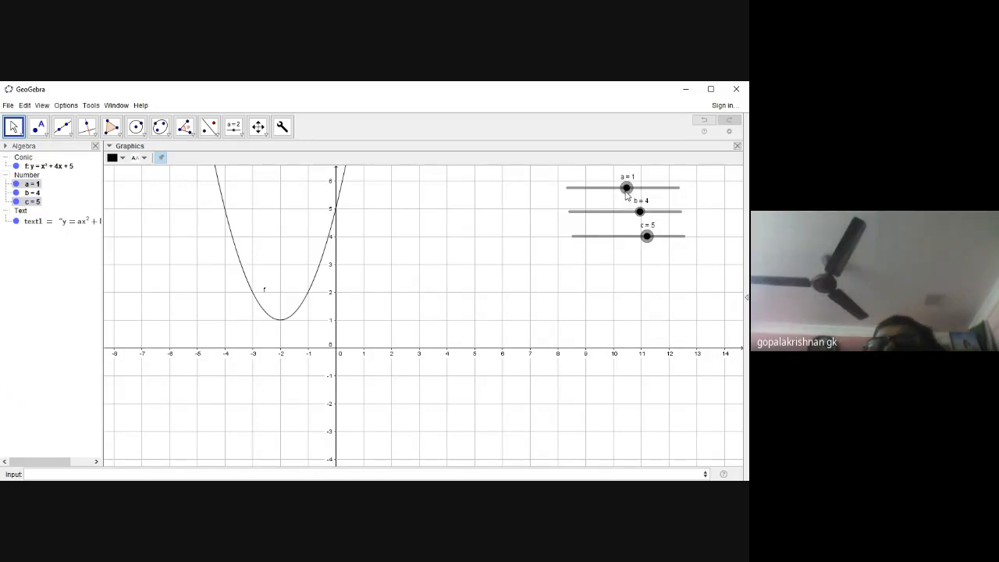
- Vary slider a through 0, -2, 2 and 0, ending at -2, to change how the parabola opens
left_click_drag(627, 193, 623, 195)
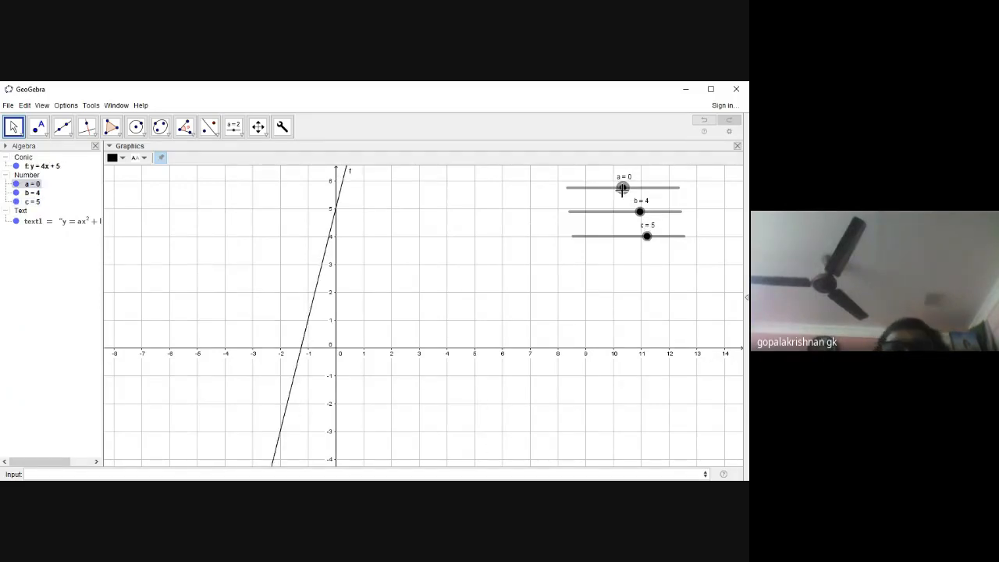
left_click_drag(623, 188, 616, 189)
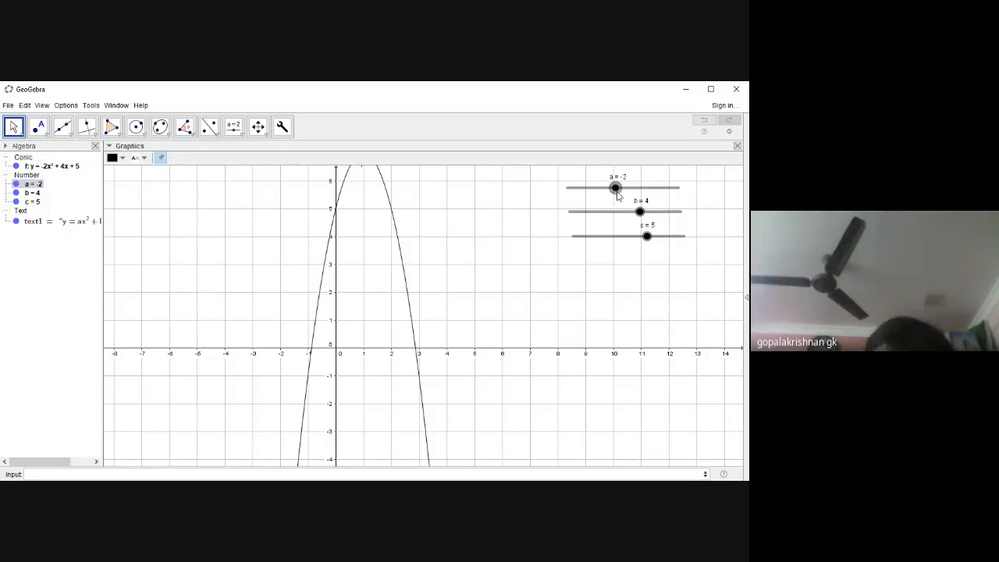
mouse_move(618, 193)
left_mouse_down()
mouse_move(597, 193)
mouse_move(630, 197)
left_mouse_up()
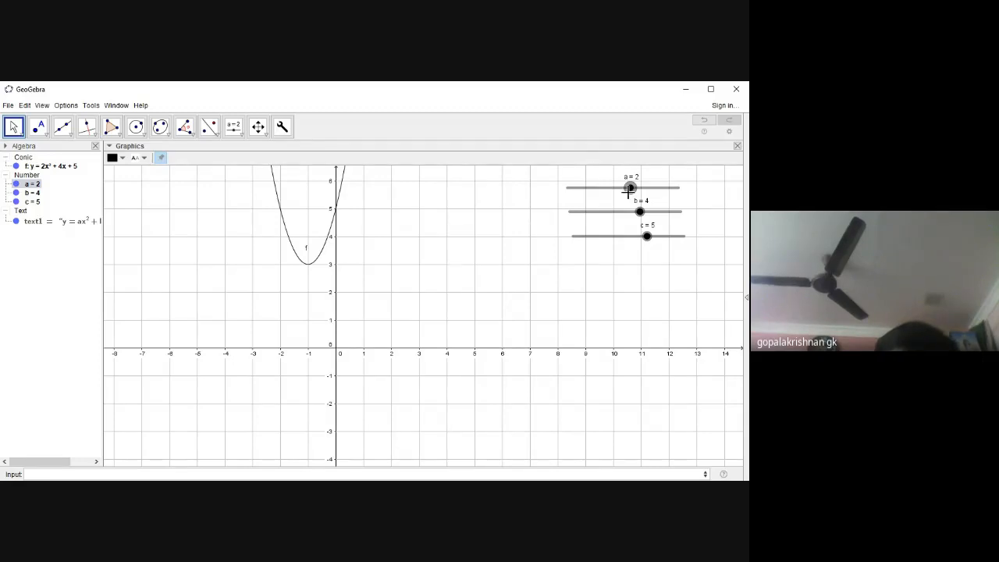
left_click_drag(629, 190, 623, 188)
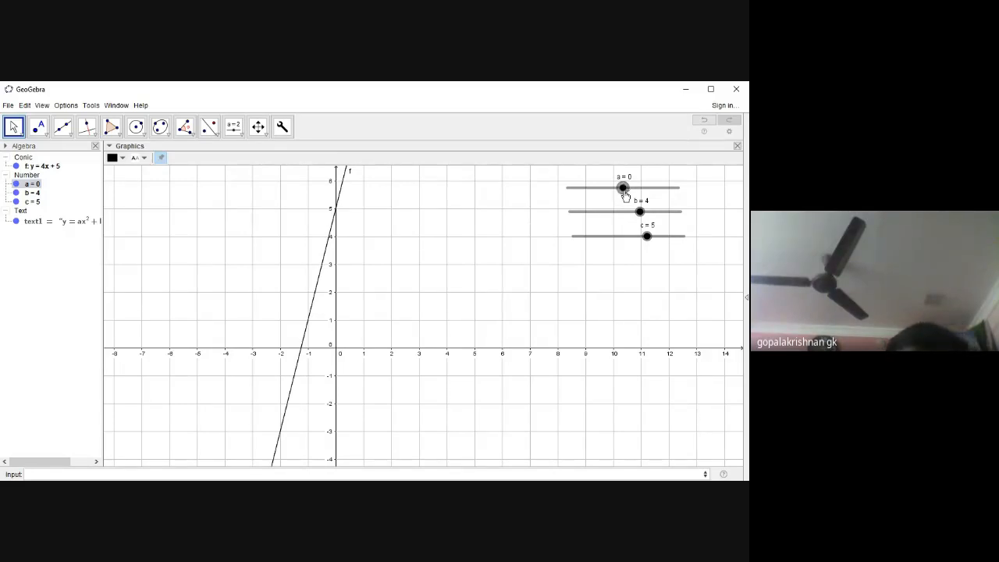
left_click_drag(623, 194, 615, 188)
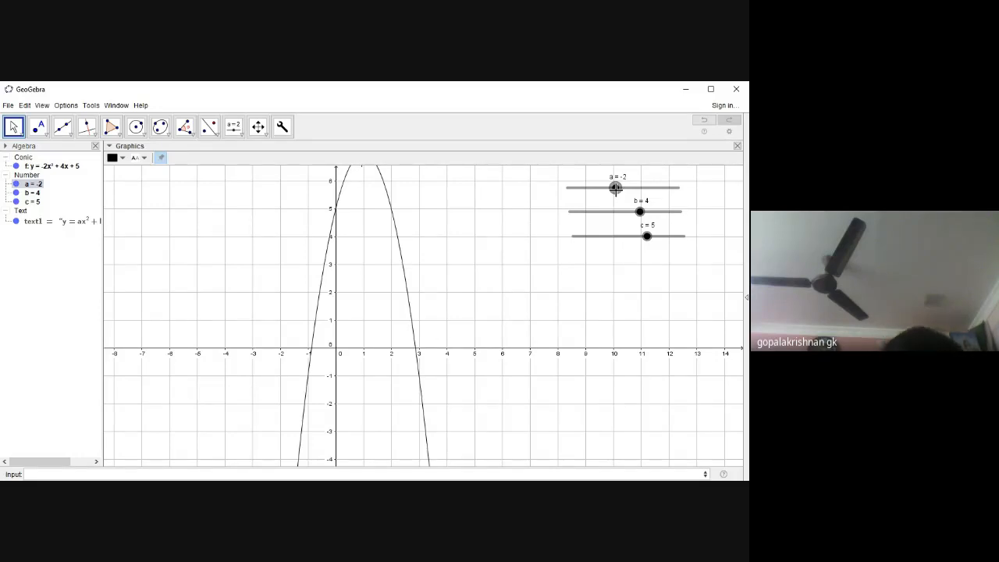
- Define the discriminant of the quadratic as disc=b^2-4ac
left_click(117, 474)
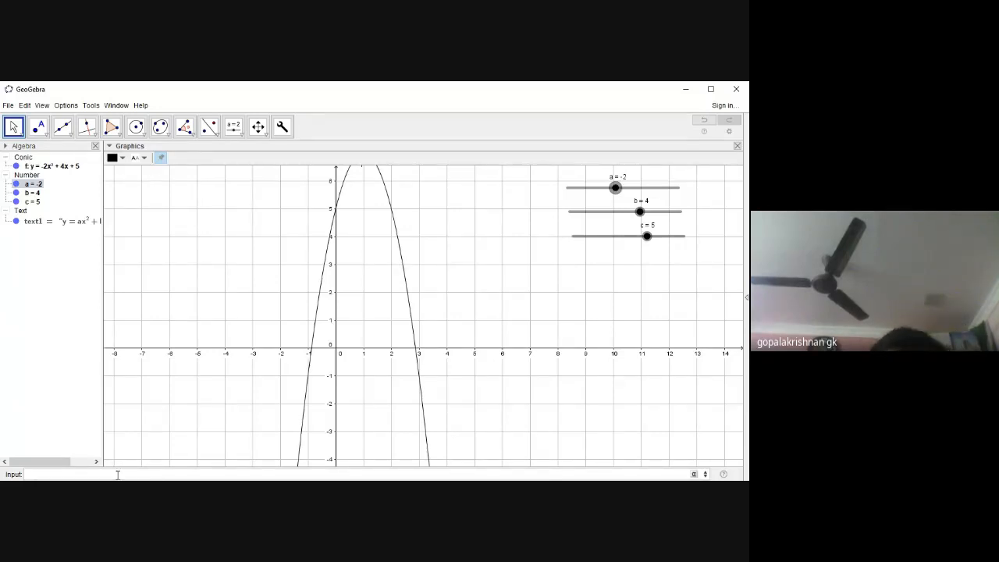
type("dis")
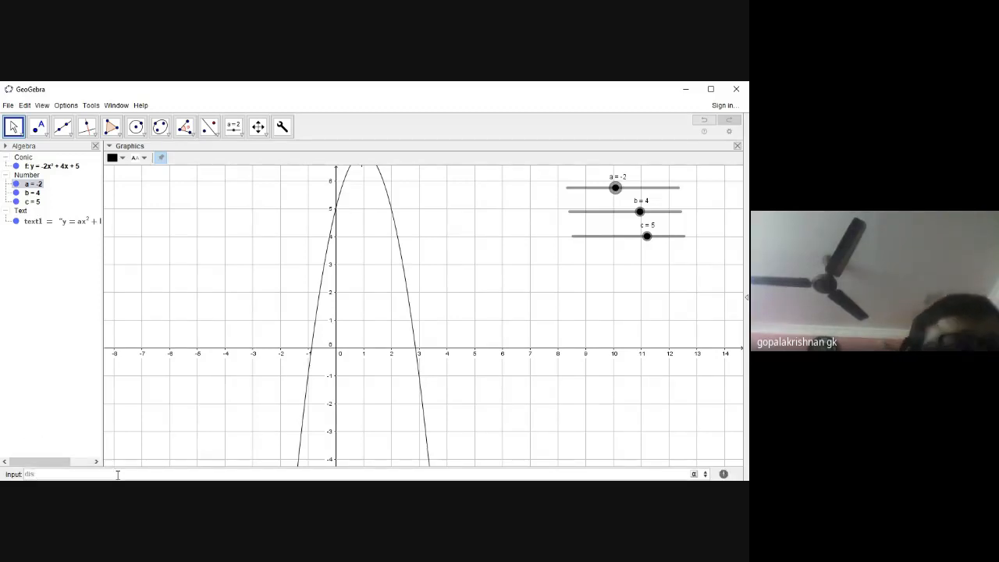
type("c")
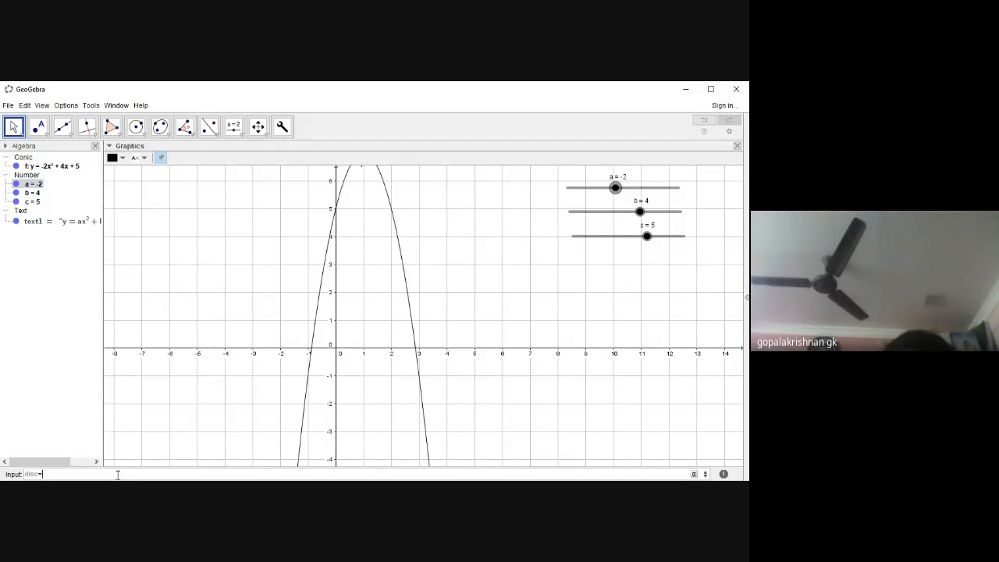
type("=b")
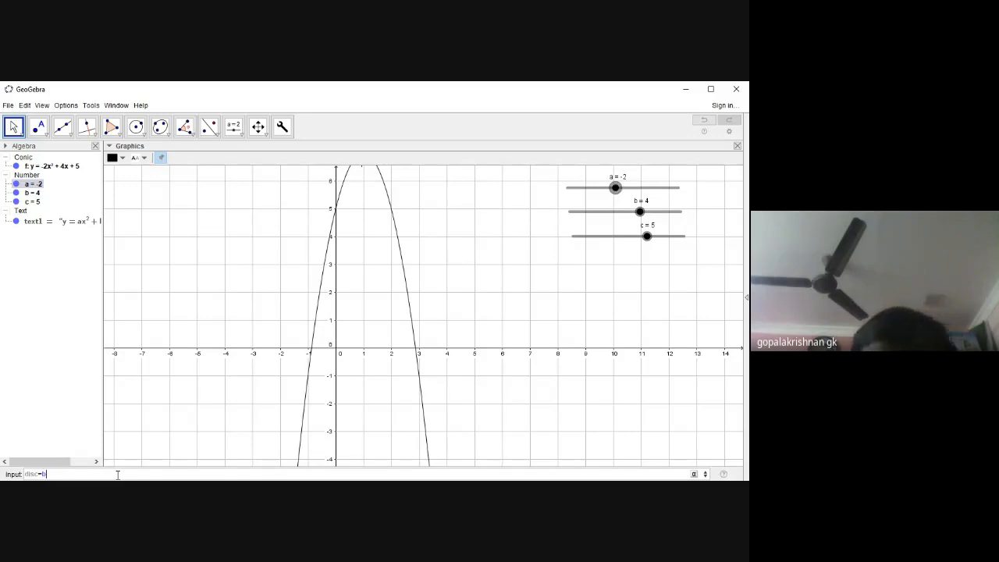
type("^2")
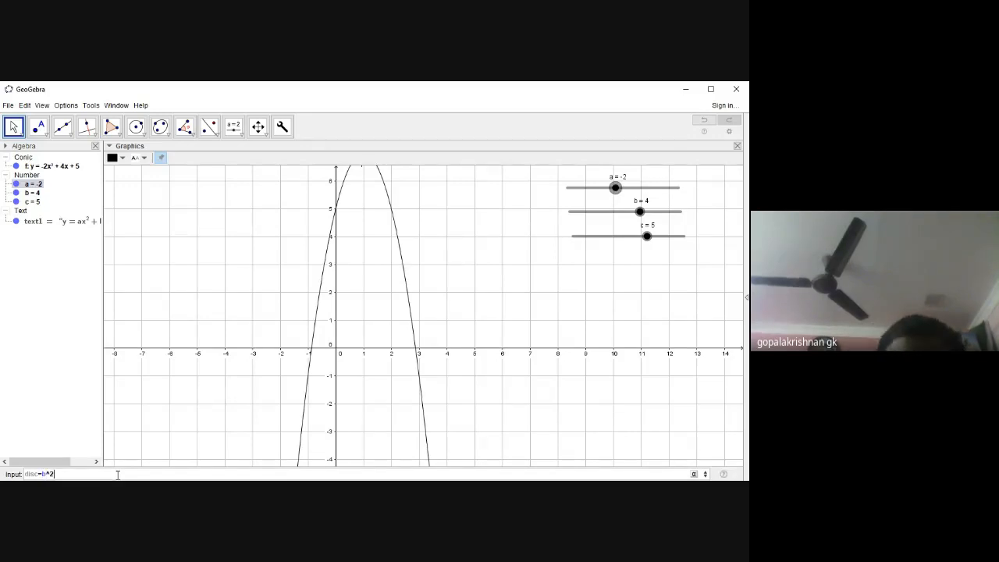
type("-4ac")
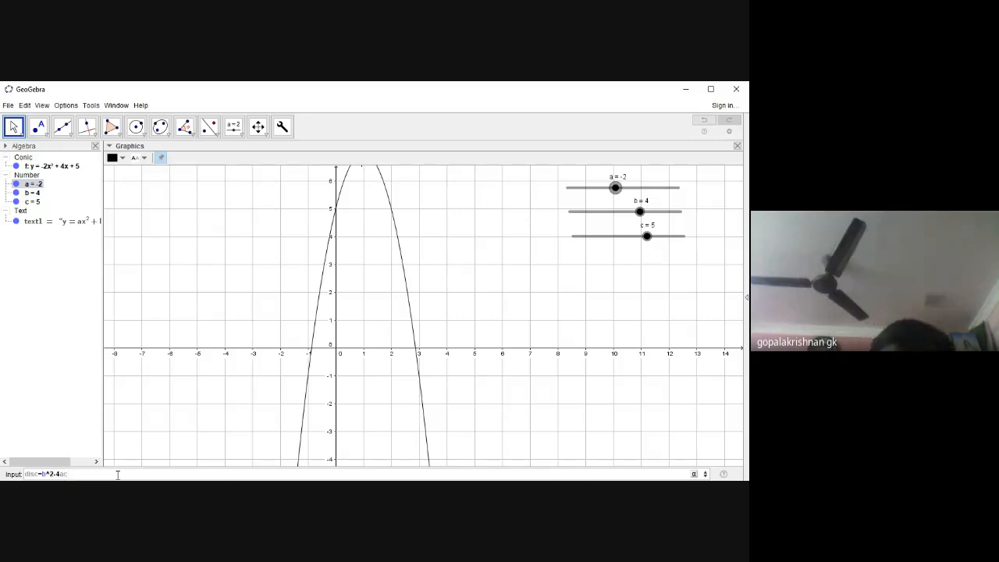
key("Return")
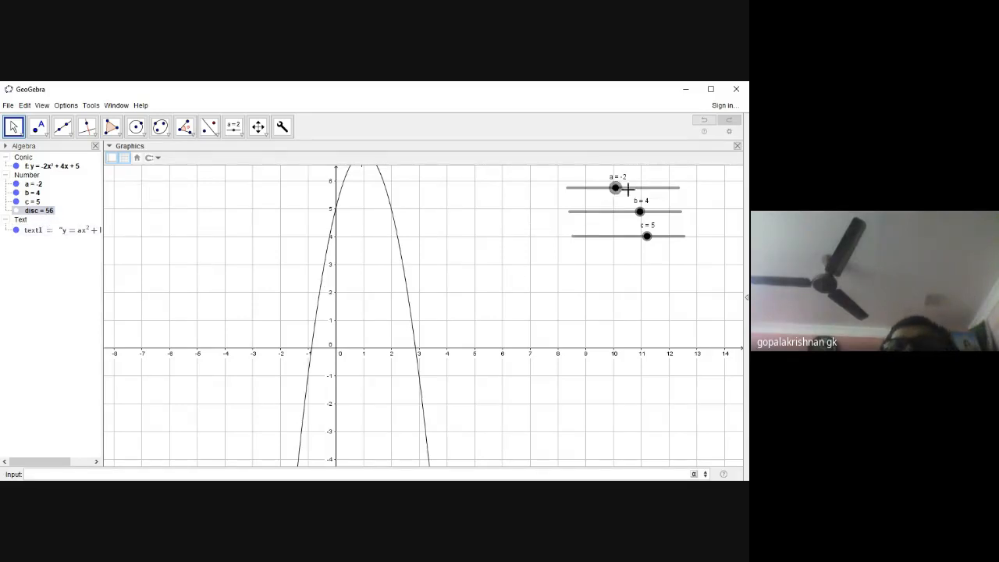
- Test the discriminant with slider a at 1 and b at 5, ending with a at 2 and b at 7
left_click(646, 235)
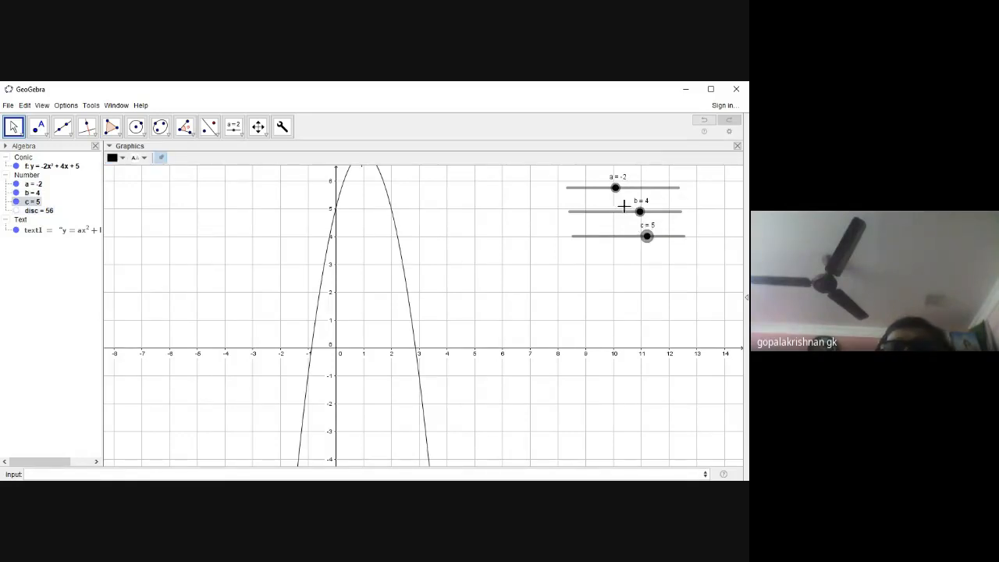
left_click_drag(615, 188, 626, 189)
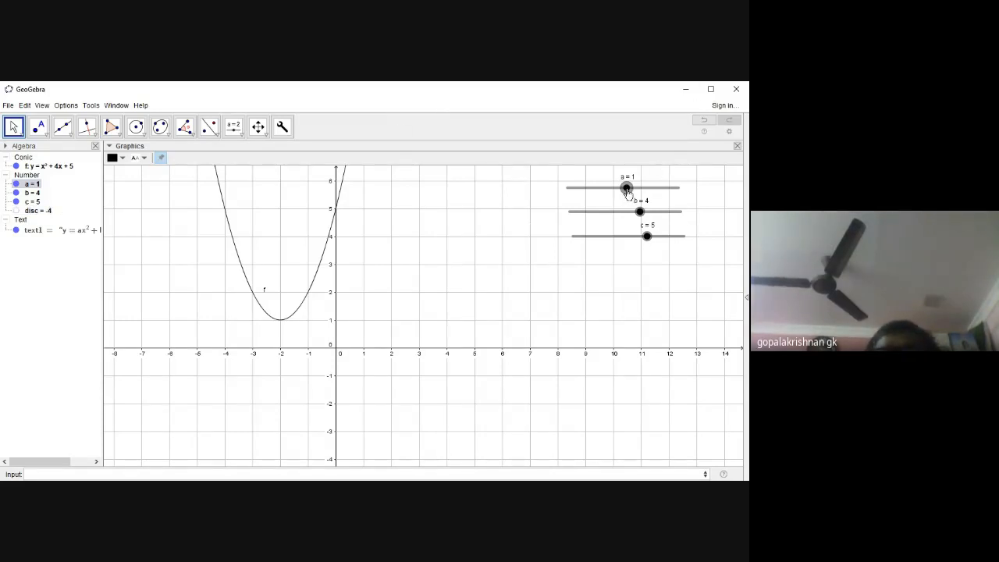
left_click_drag(627, 190, 643, 211)
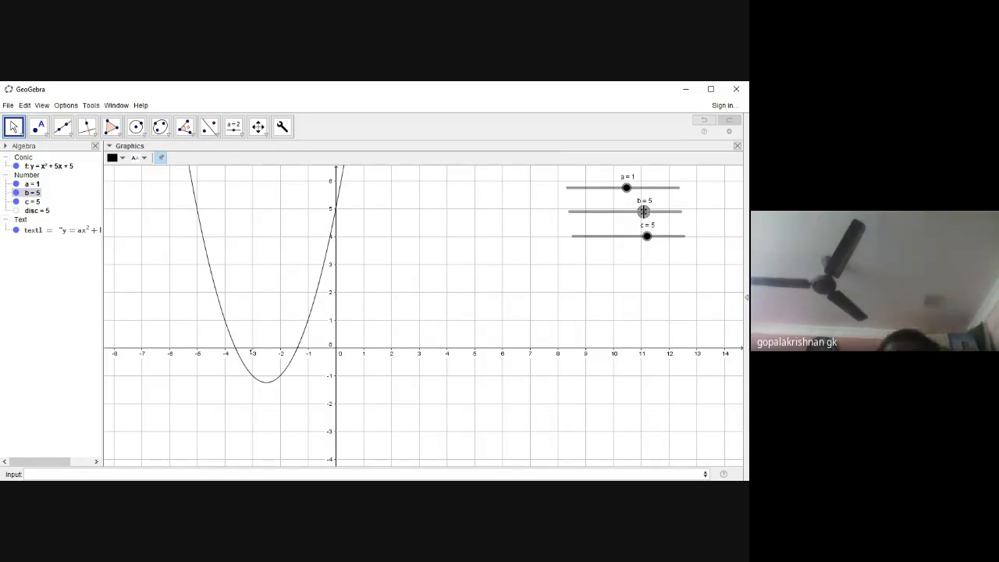
mouse_move(643, 211)
left_mouse_down()
mouse_move(641, 219)
mouse_move(627, 195)
mouse_move(651, 213)
left_mouse_up()
left_click(644, 211)
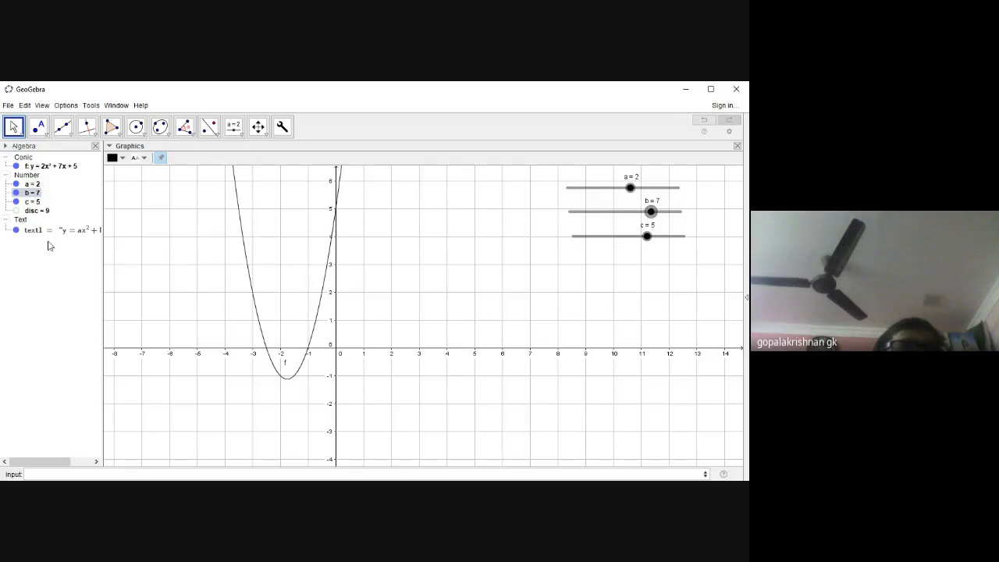
- Try to redefine the number disc as b² - 4ac=0
double_click(50, 212)
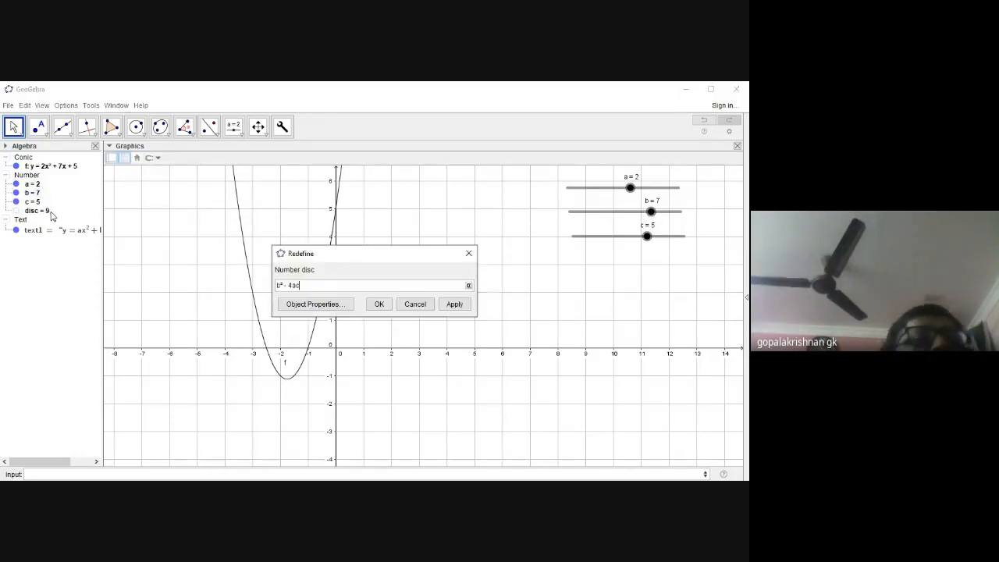
left_click(50, 211)
left_click(51, 213)
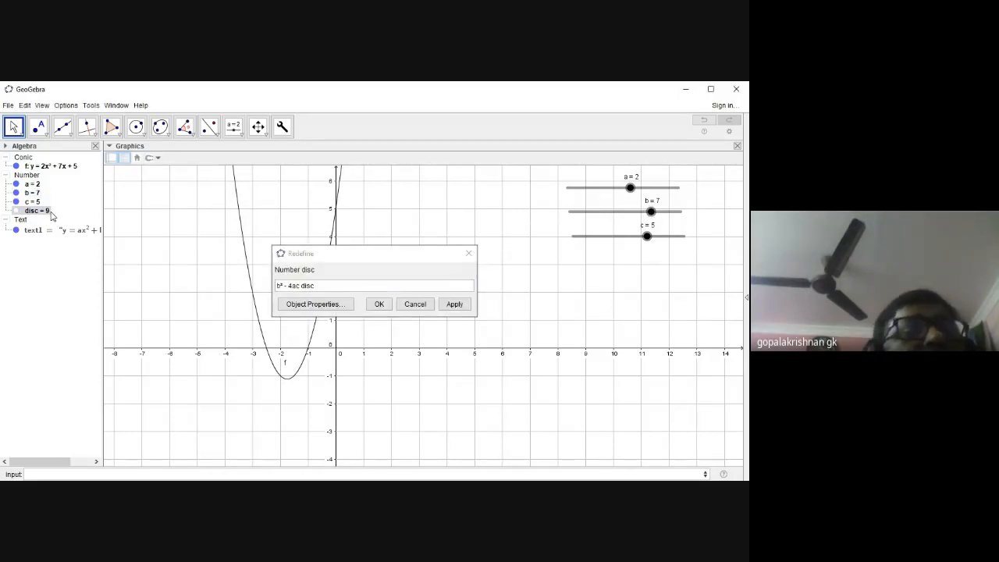
double_click(51, 212)
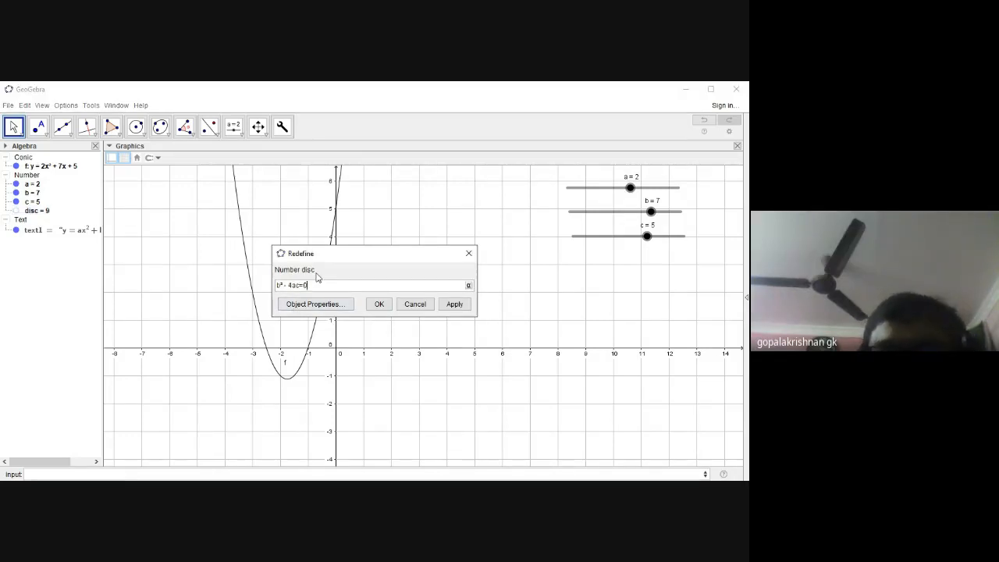
key("Return")
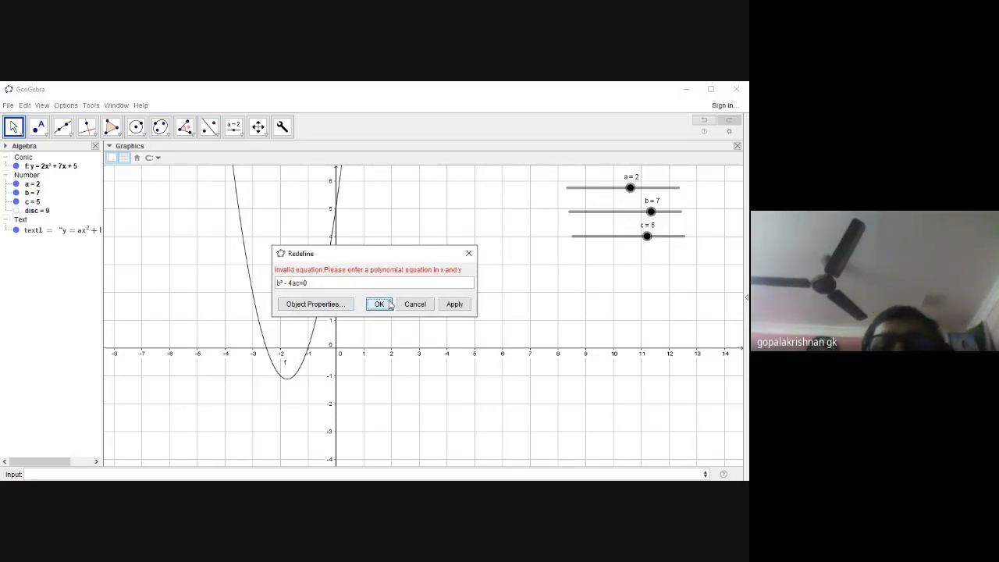
- Remove the trailing disc entries from the redefinition of the number disc, keeping b² - 4ac
left_click(415, 304)
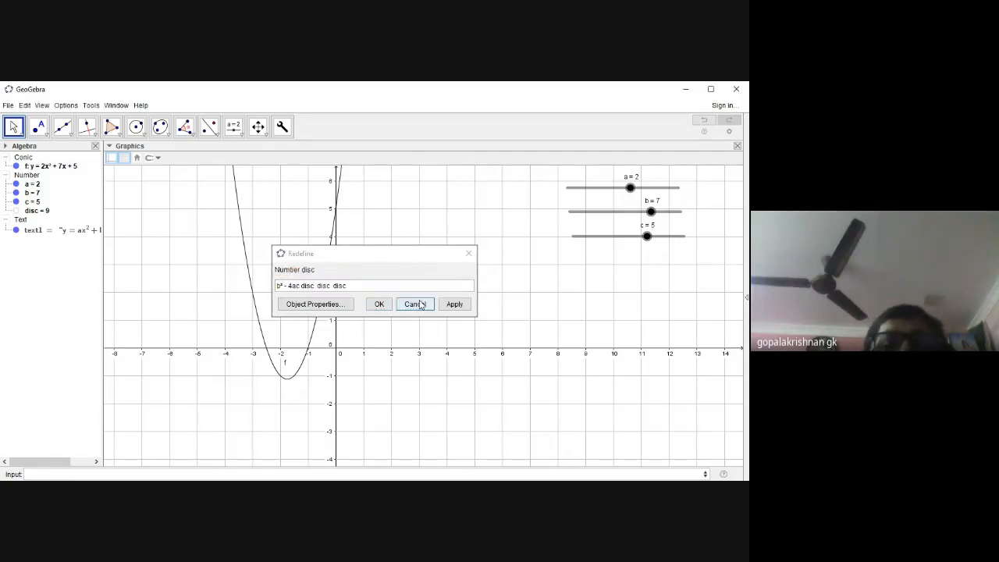
left_click(358, 285)
key("BackSpace")
key("BackSpace")
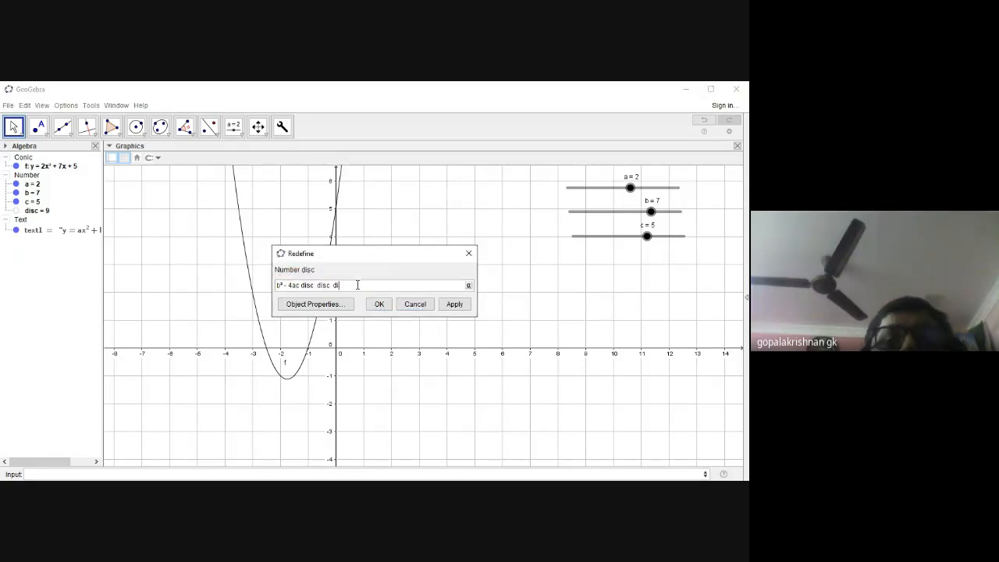
key("BackSpace")
key("BackSpace")
key("BackSpace")
key("BackSpace")
key("BackSpace")
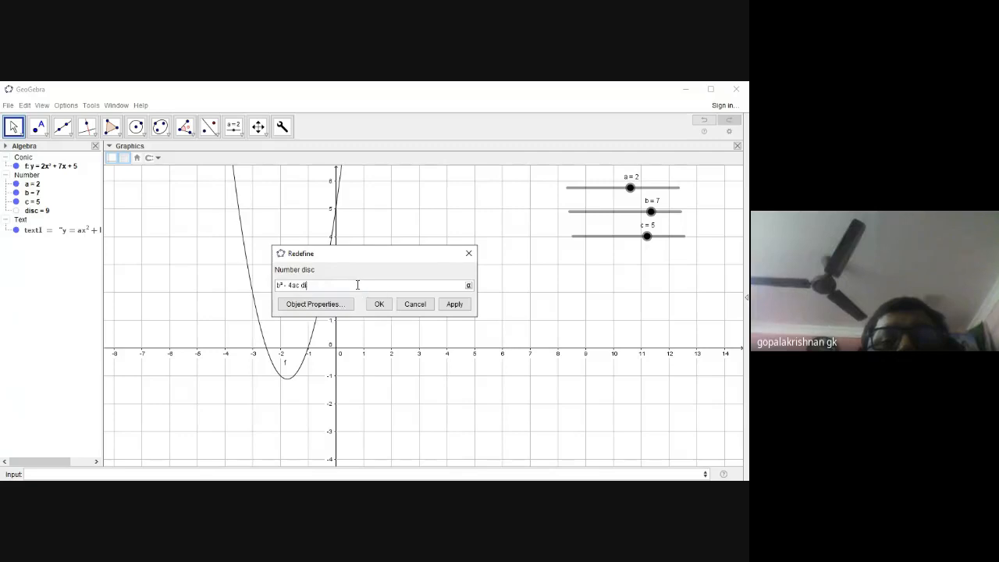
left_click(379, 304)
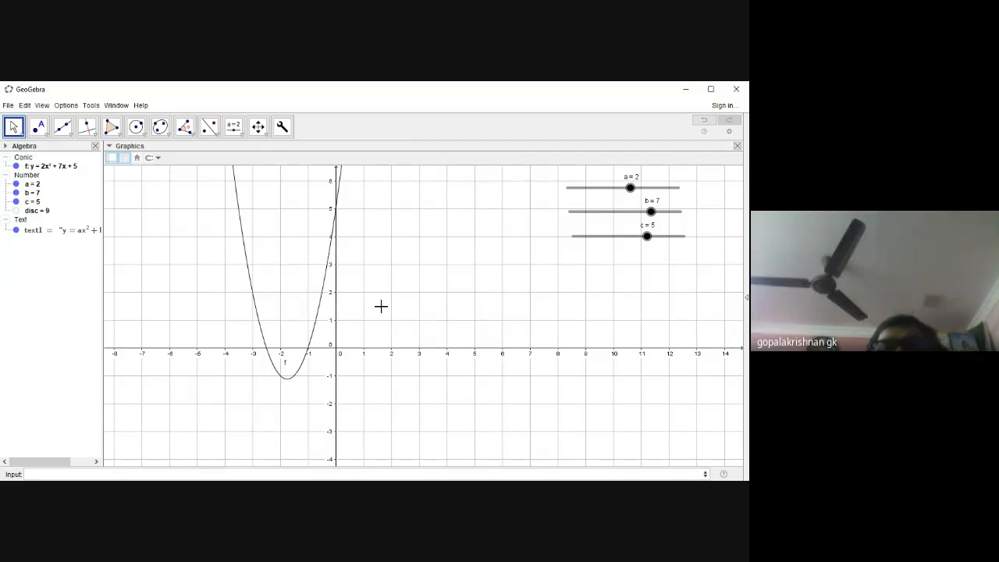
- Test the discriminant with slider c at 6, then set a to 1, b to 4 and c to 5
left_click_drag(647, 237, 652, 246)
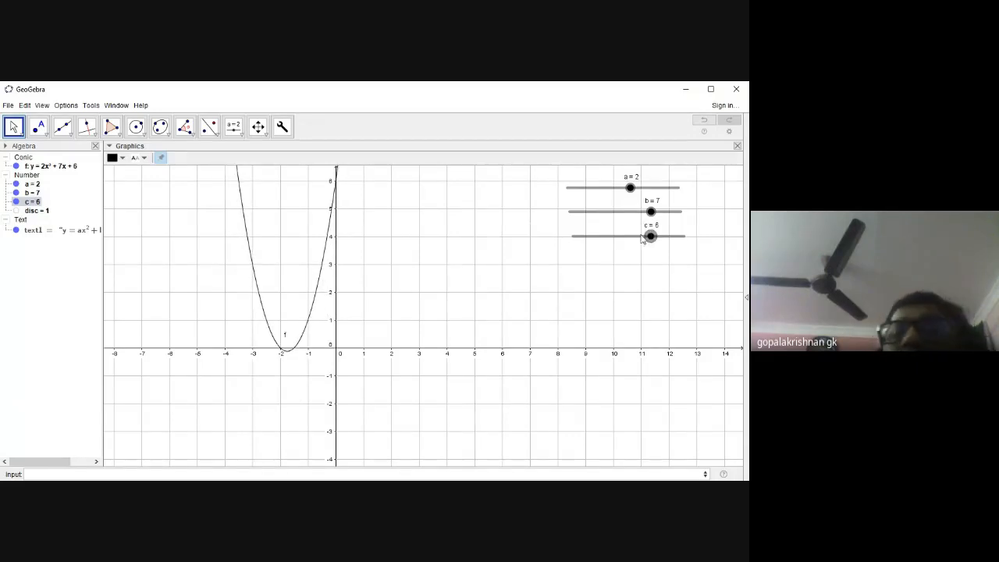
left_click(651, 211)
left_click_drag(651, 215, 651, 216)
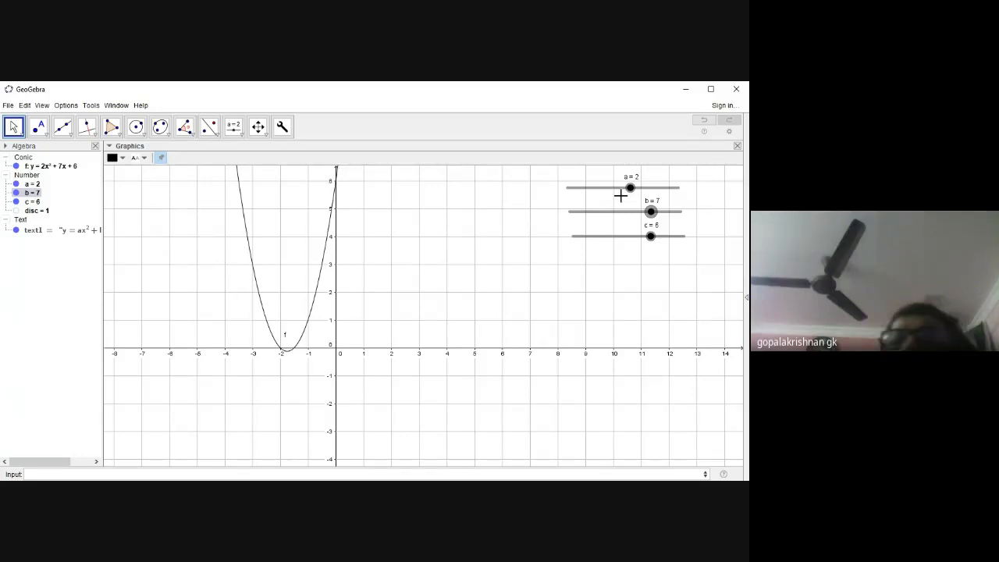
left_click(630, 189)
left_click_drag(630, 189, 647, 236)
left_click(651, 212)
left_click(651, 235)
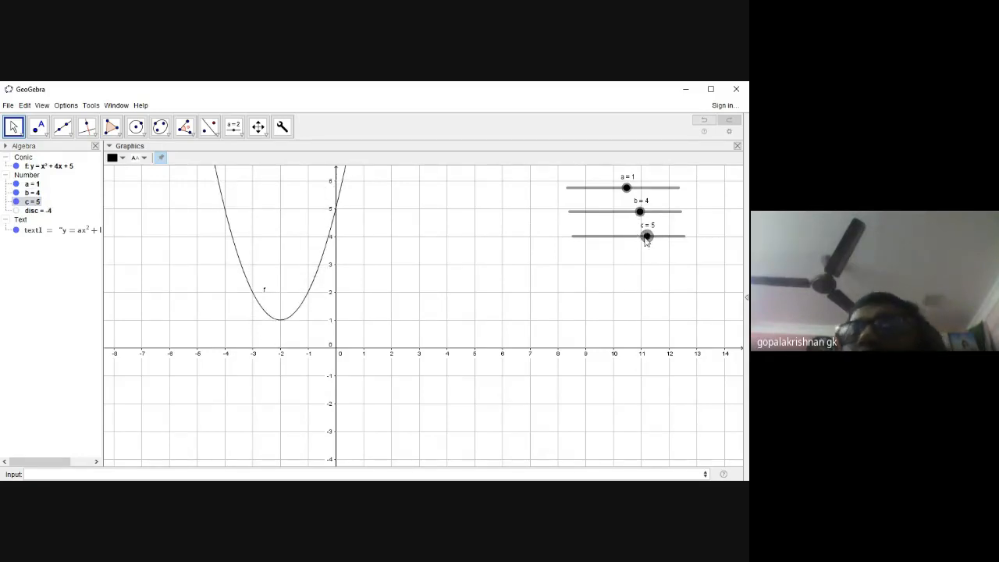
- Set slider c to 4, keeping a at 1 and b at 4
left_click(627, 189)
left_click(640, 212)
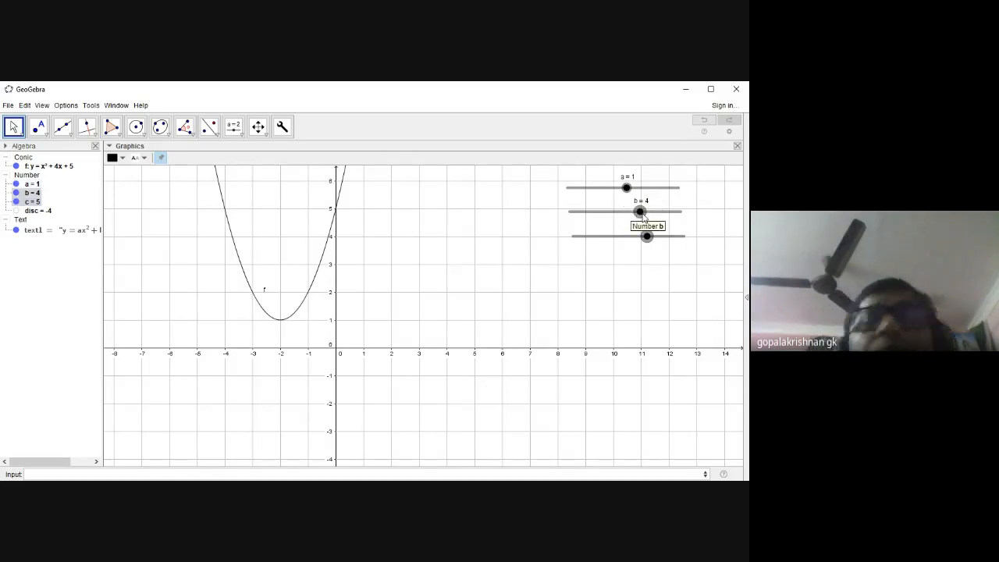
left_click(647, 236)
left_click_drag(647, 236, 643, 236)
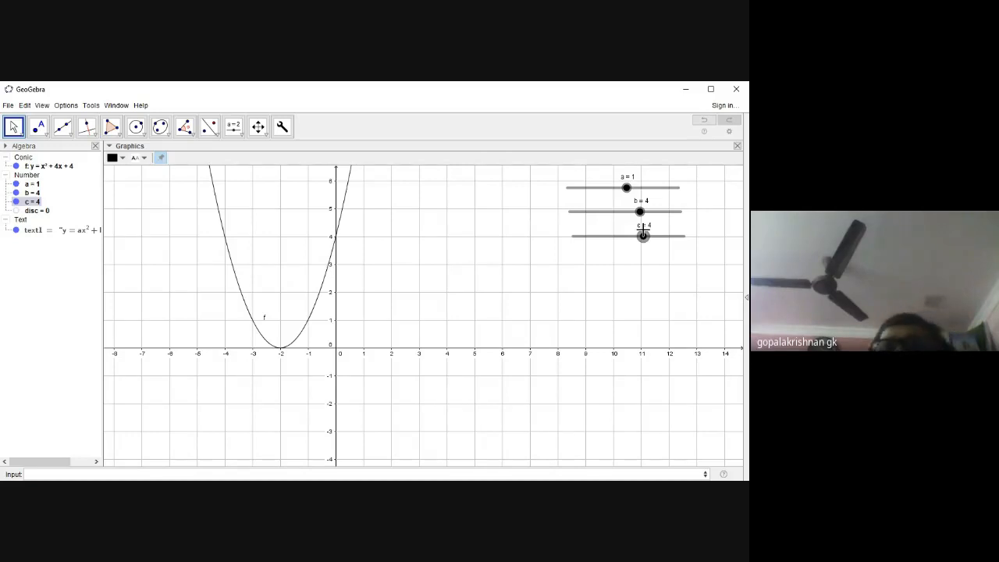
- Vary slider b through 6 and 1, ending at 3, to compare how the parabola meets the x-axis
left_click(639, 211)
left_click_drag(639, 212, 647, 212)
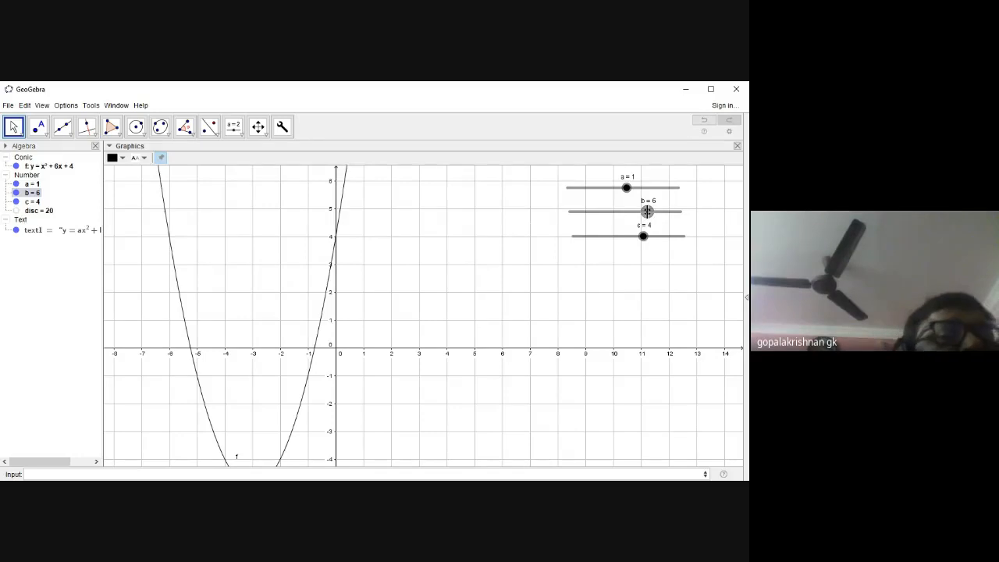
left_click_drag(647, 211, 631, 214)
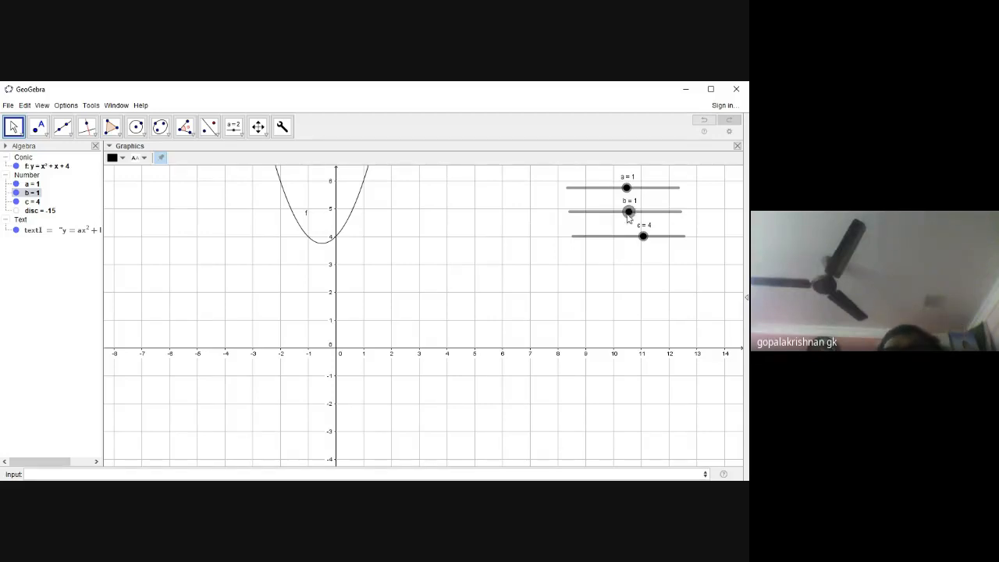
left_click_drag(628, 215, 638, 218)
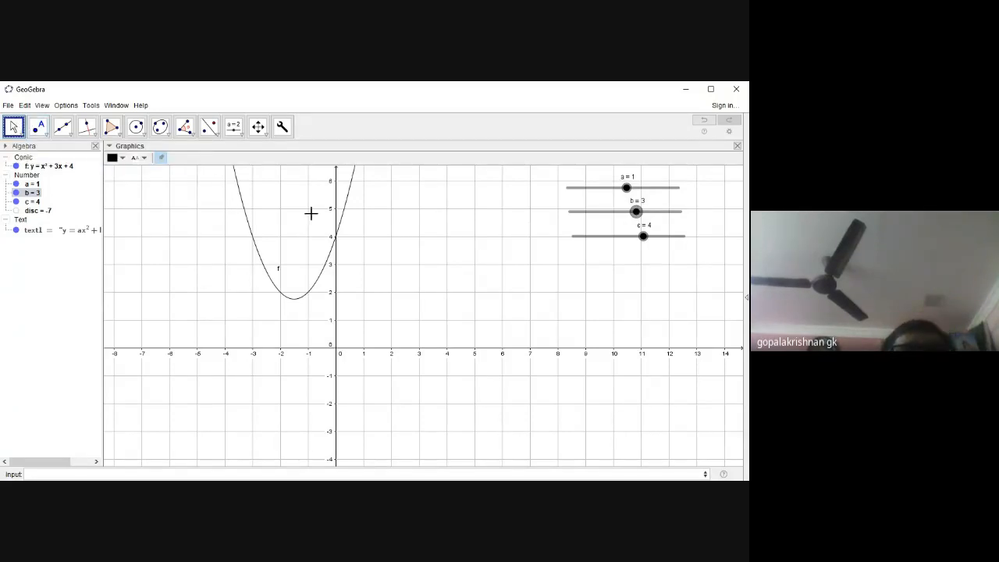
- Try to evaluate imaginary(y), then clear the entry
left_click(259, 126)
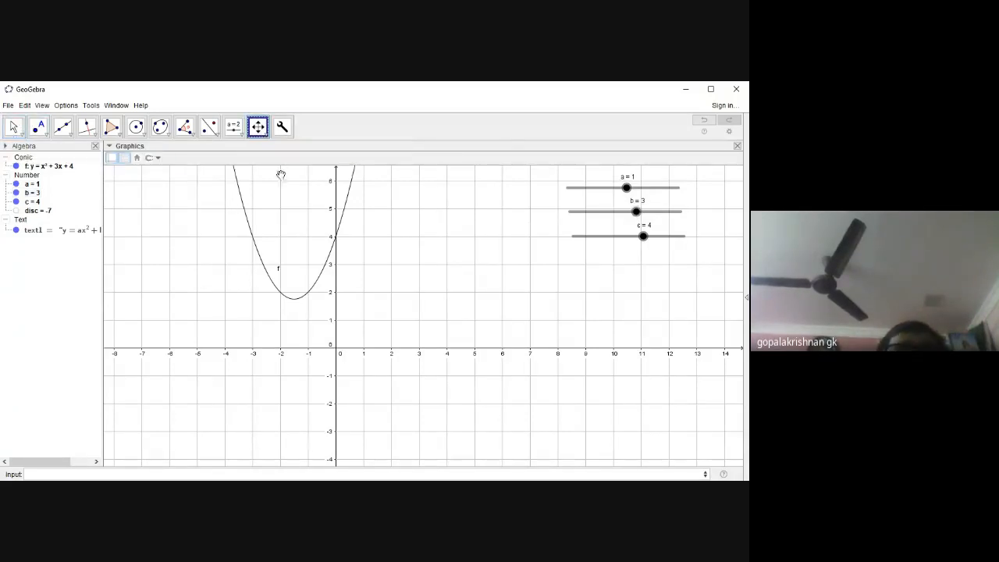
left_click_drag(290, 193, 340, 250)
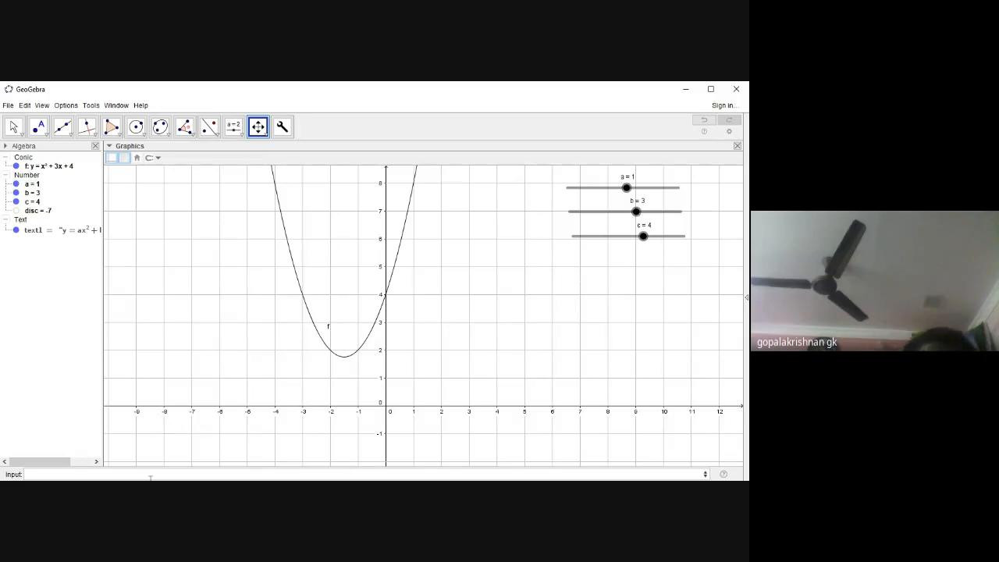
left_click(110, 475)
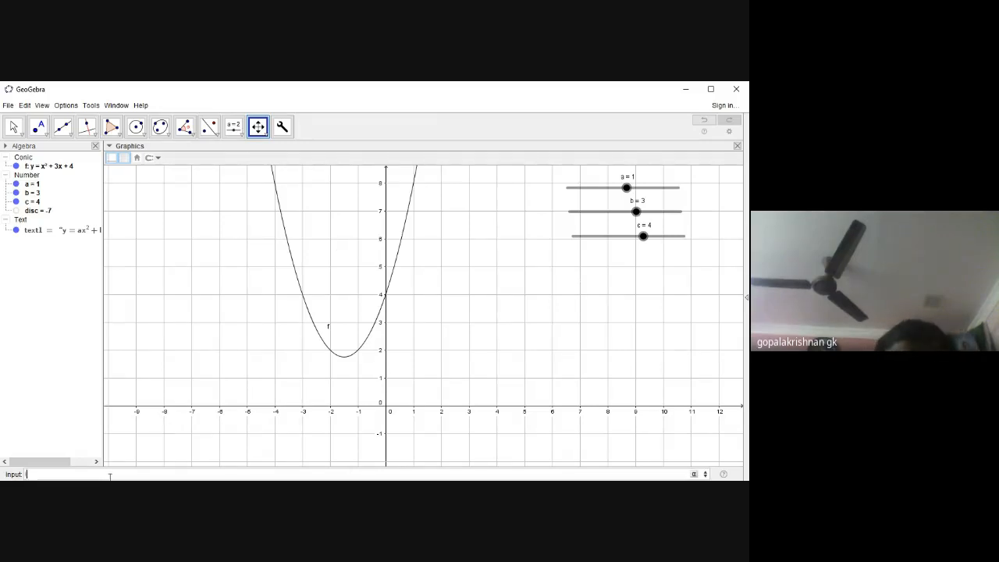
type("lin")
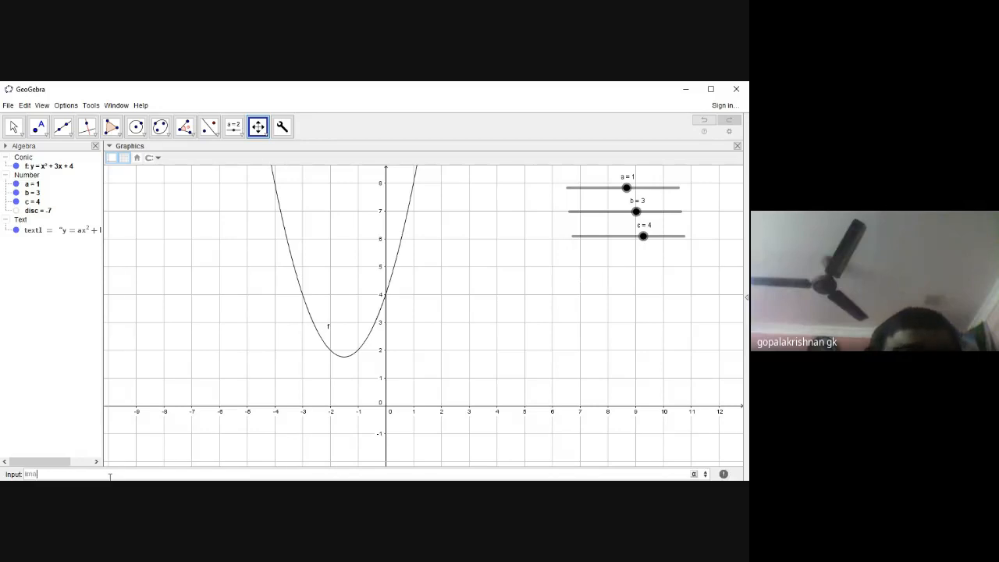
type("g")
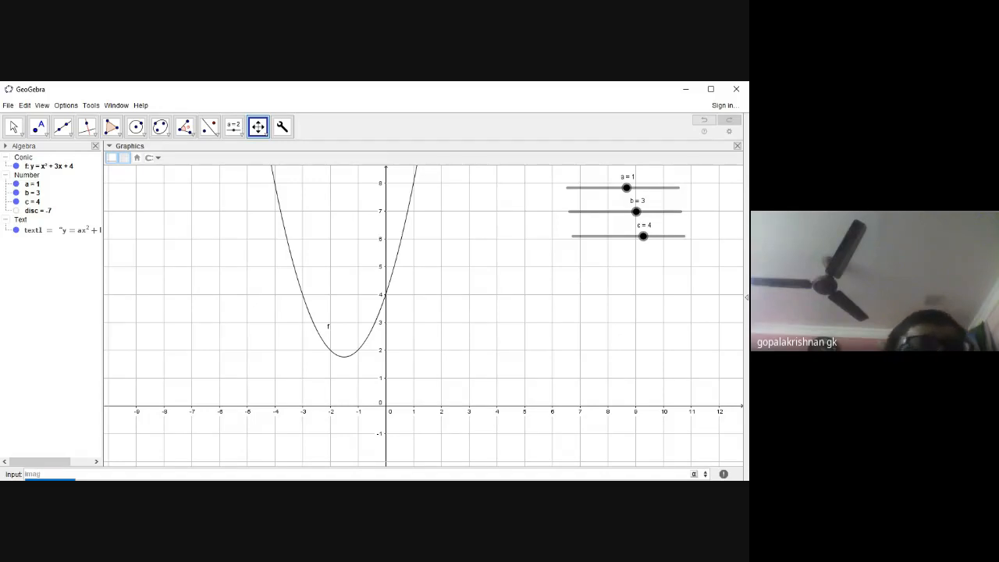
key("Return")
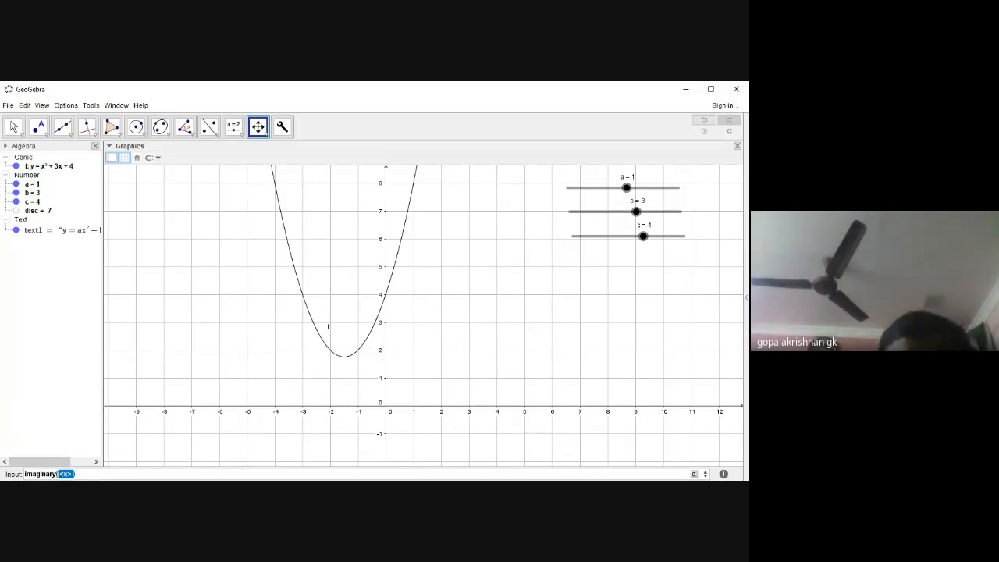
type("y")
key("Return")
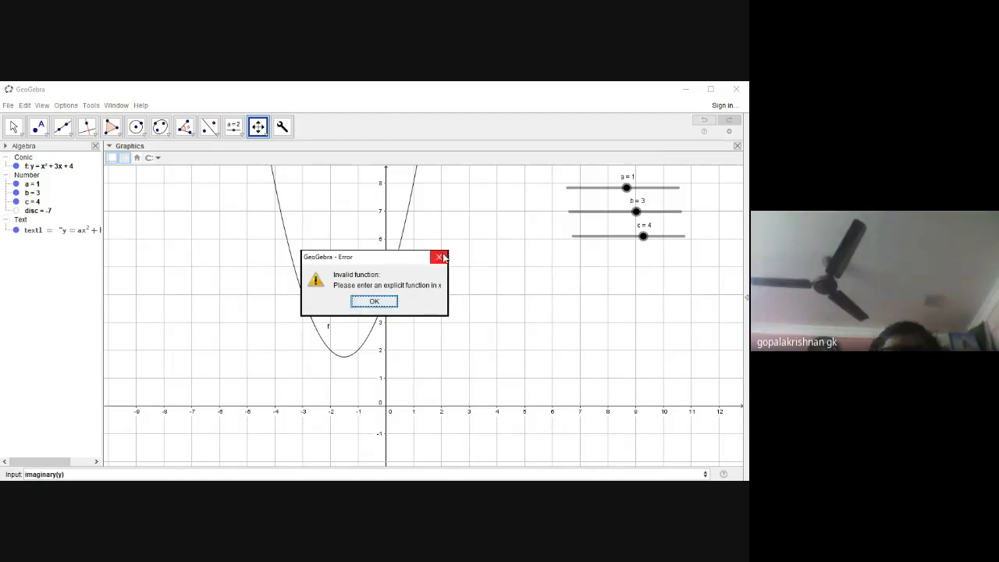
left_click(441, 258)
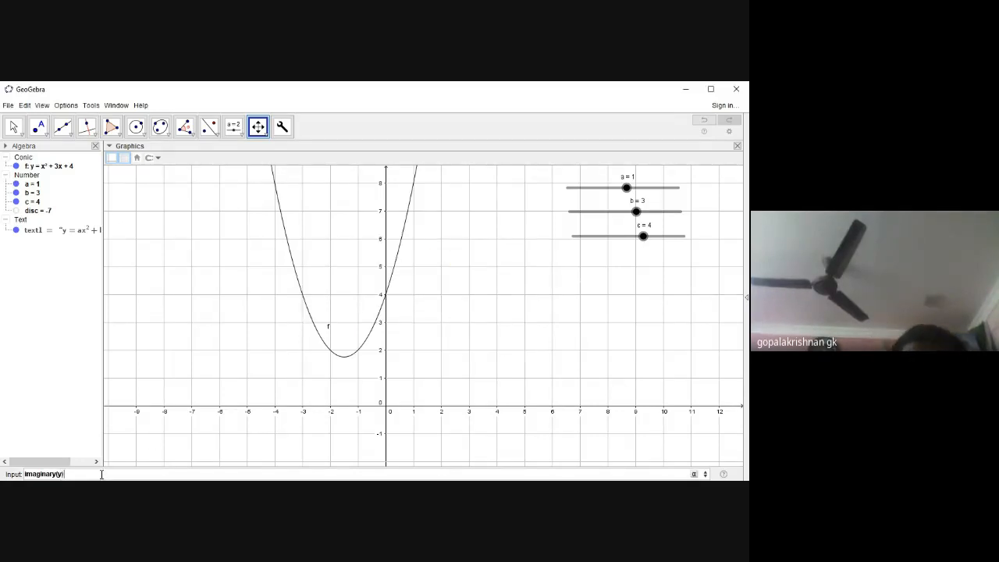
key("BackSpace")
key("BackSpace")
key("BackSpace")
key("BackSpace")
key("BackSpace")
key("BackSpace")
key("BackSpace")
key("BackSpace")
key("BackSpace")
key("BackSpace")
key("BackSpace")
key("BackSpace")
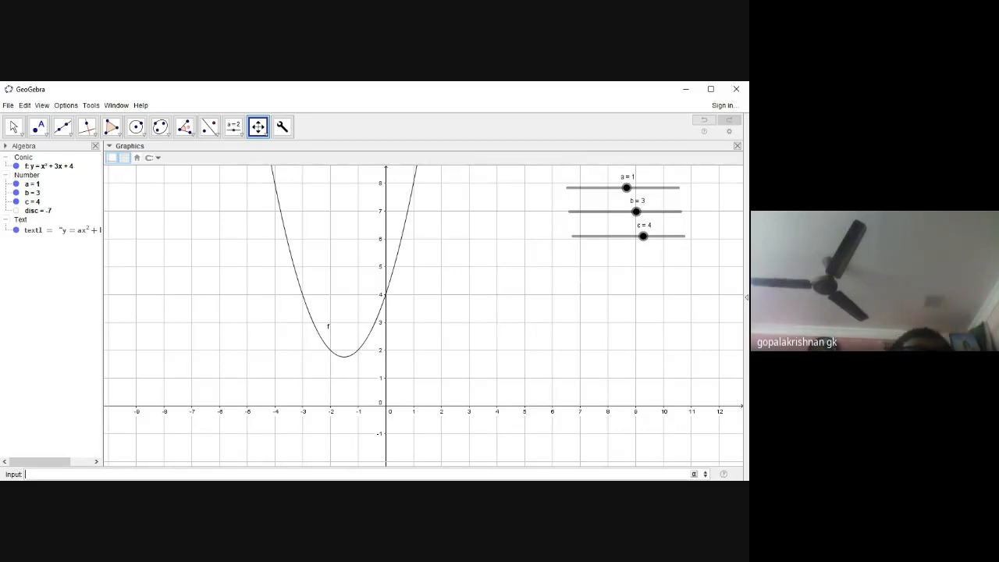
- Place a point attached to the parabola's descending branch at about (-3.8, 7.03)
left_click(14, 126)
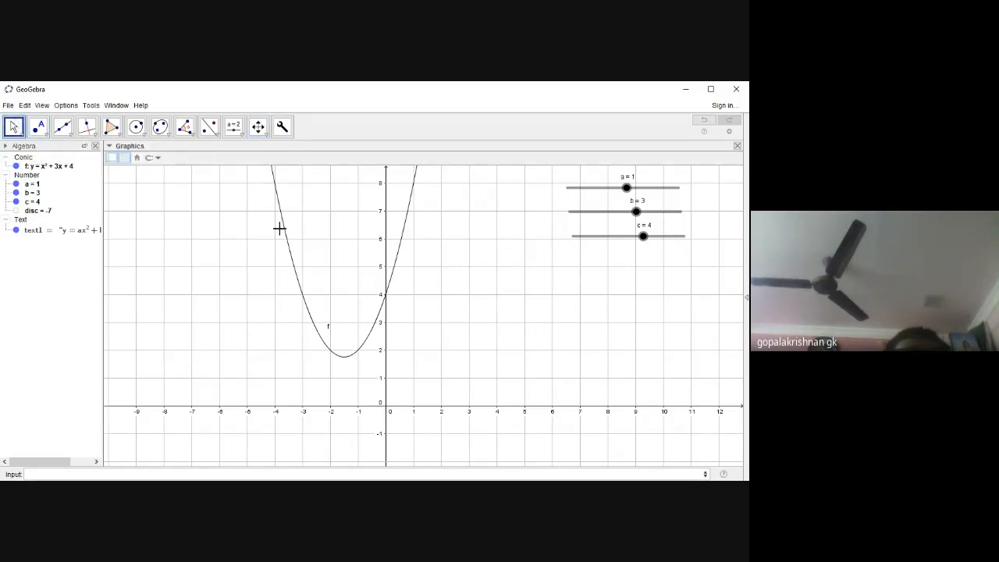
left_click(259, 127)
left_click_drag(333, 196, 352, 247)
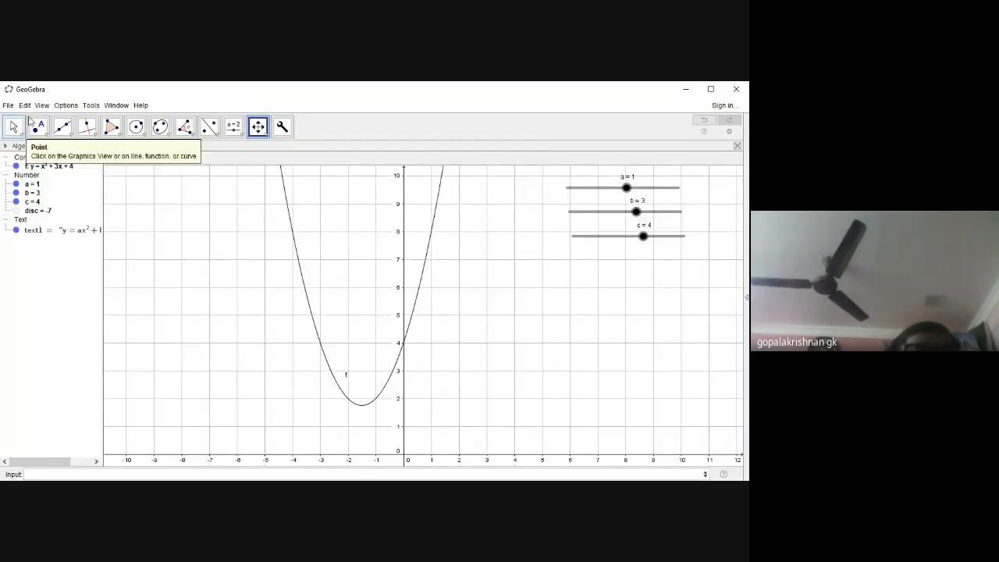
left_click(68, 132)
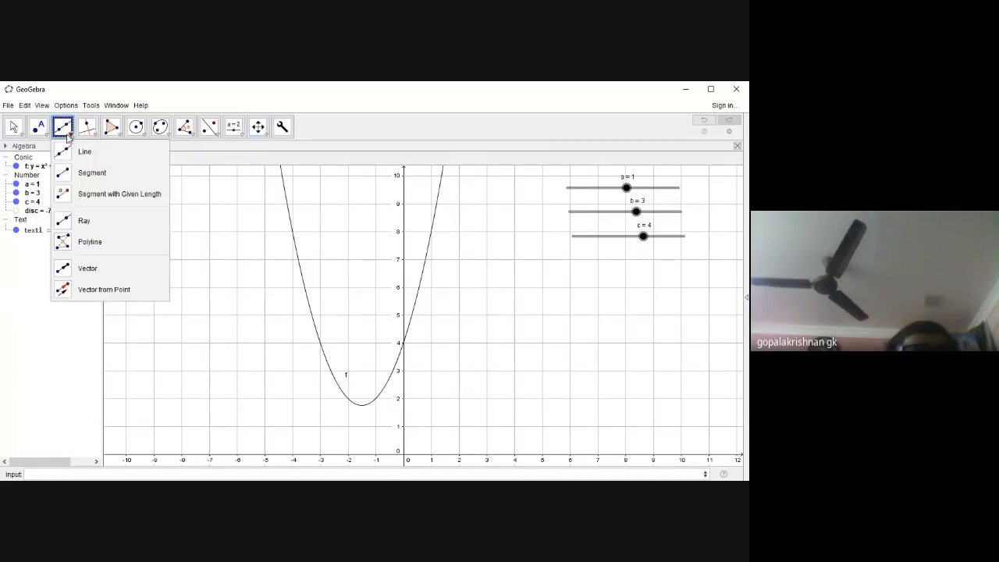
mouse_move(86, 138)
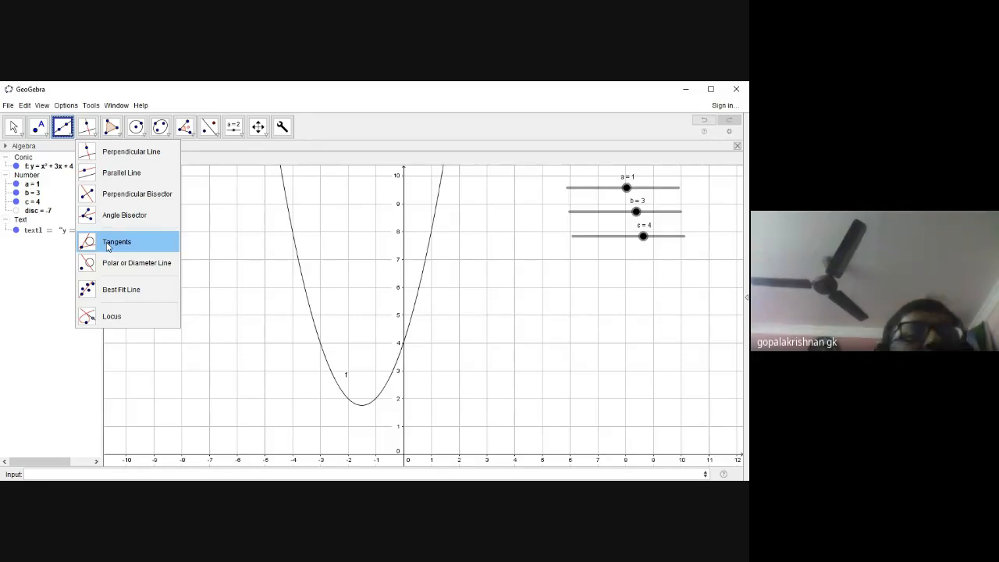
mouse_move(39, 128)
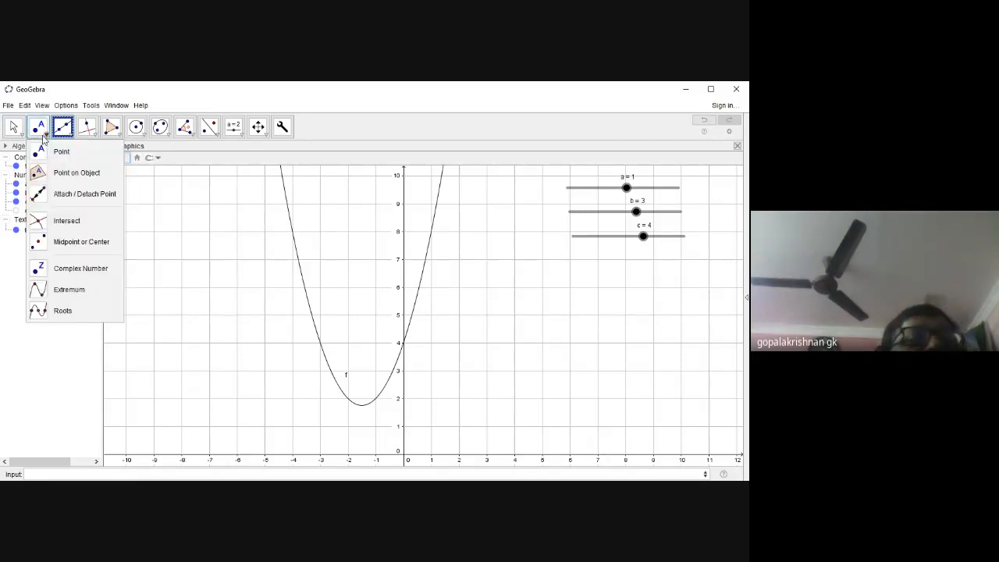
left_click(59, 171)
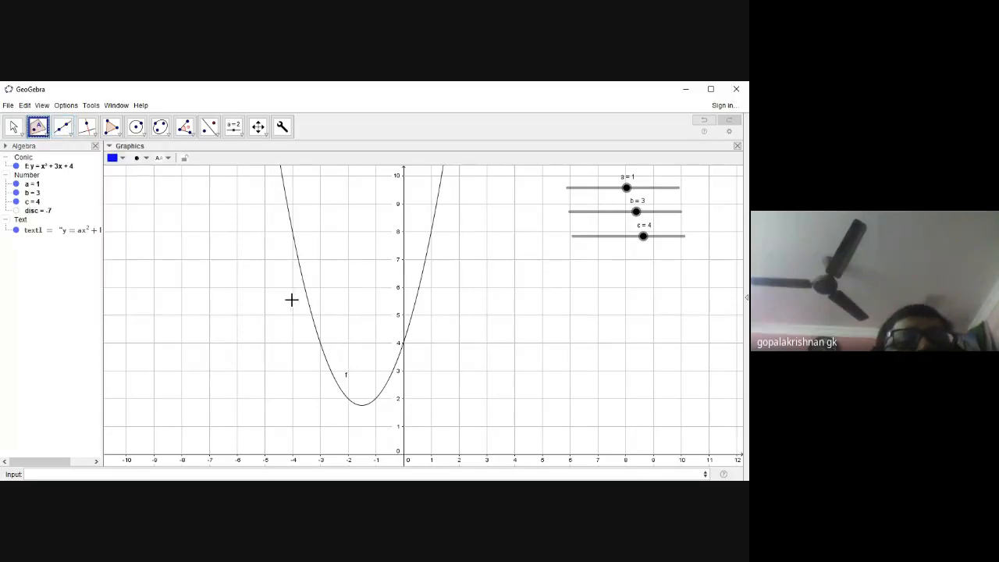
left_click(296, 258)
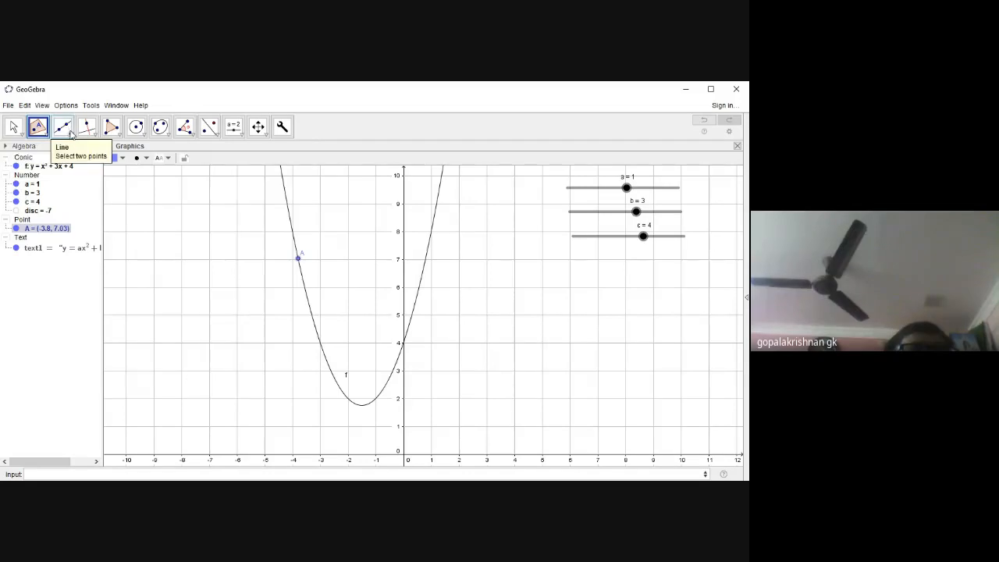
- Construct the tangent to the parabola at point A
left_click(70, 133)
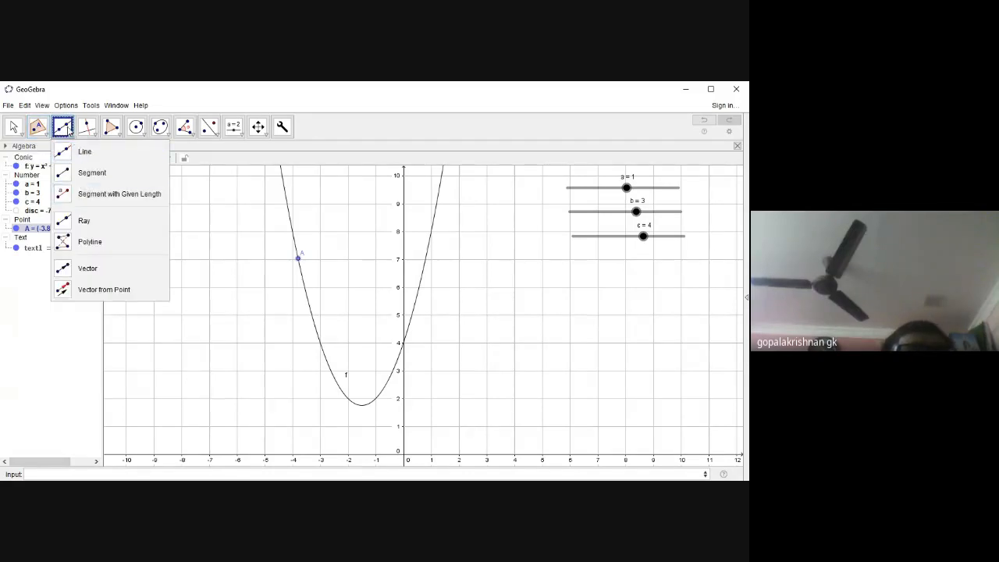
mouse_move(87, 129)
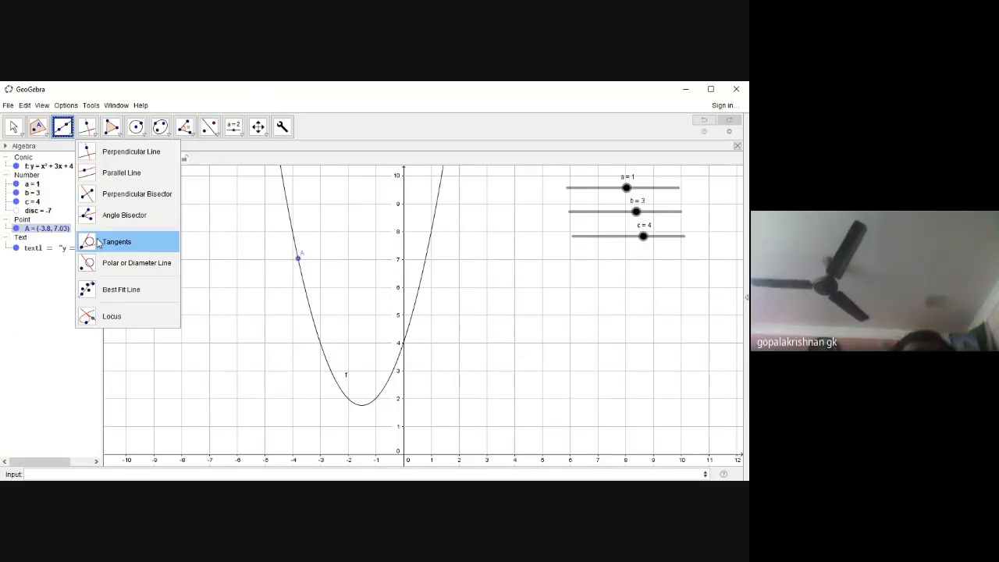
left_click(99, 243)
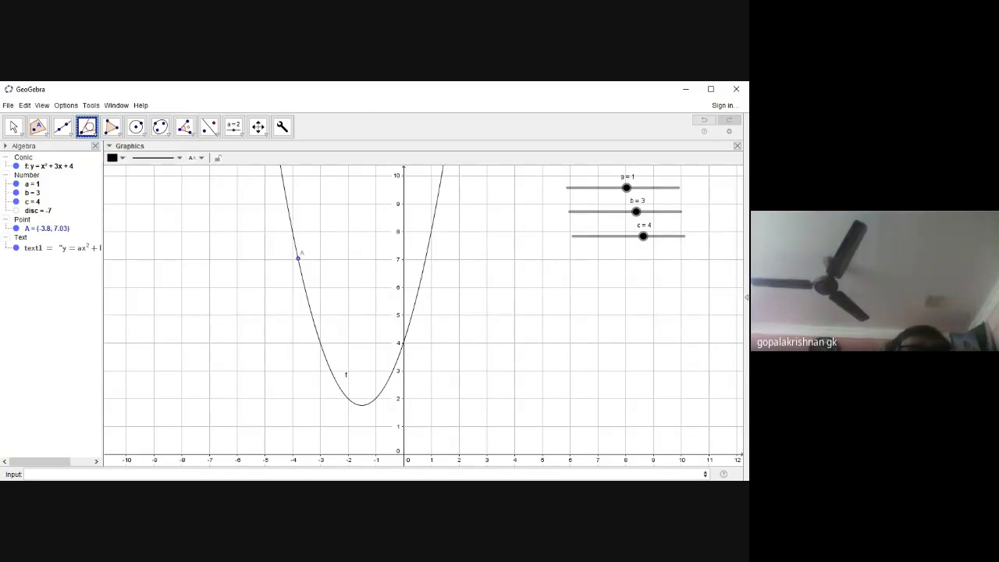
left_click(298, 258)
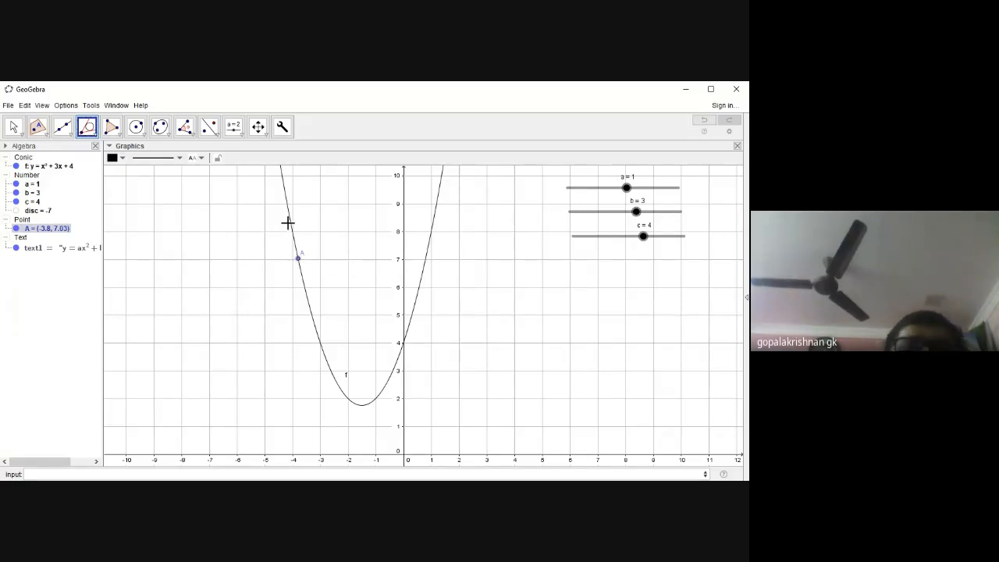
left_click(291, 223)
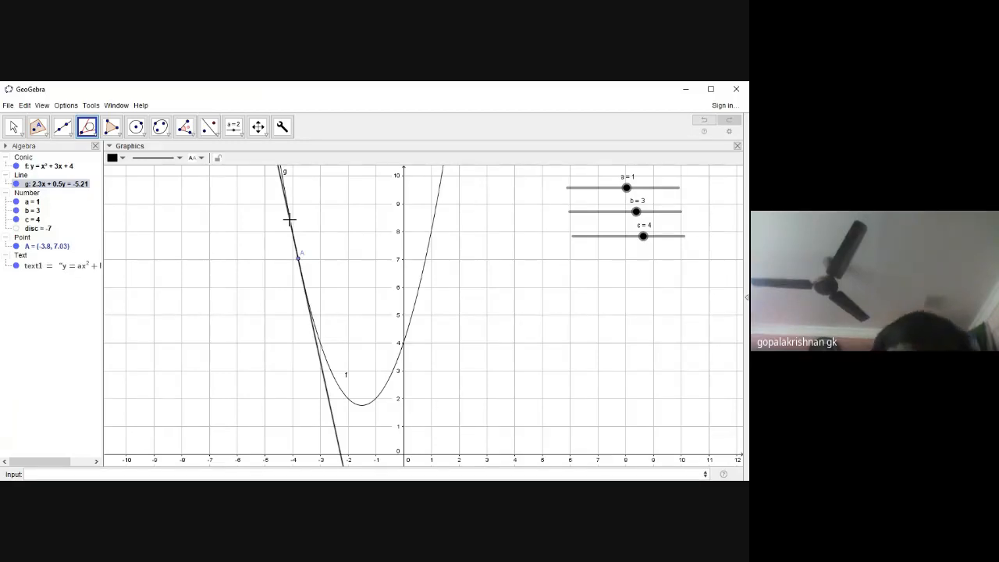
- Undo the tangent and its point, and attach a new point to the parabola at (-3, 4)
key("ctrl+z")
left_click(37, 125)
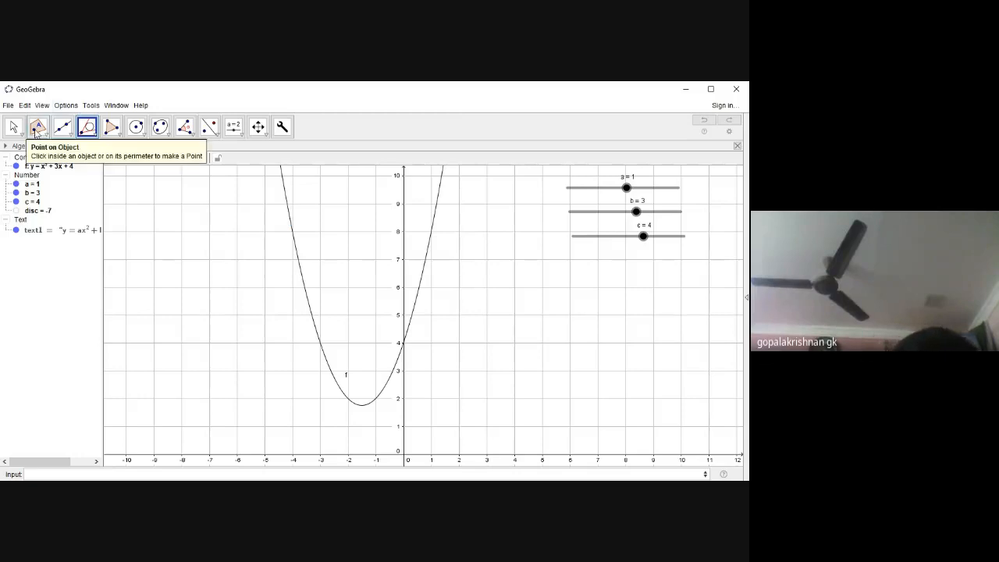
left_click(320, 342)
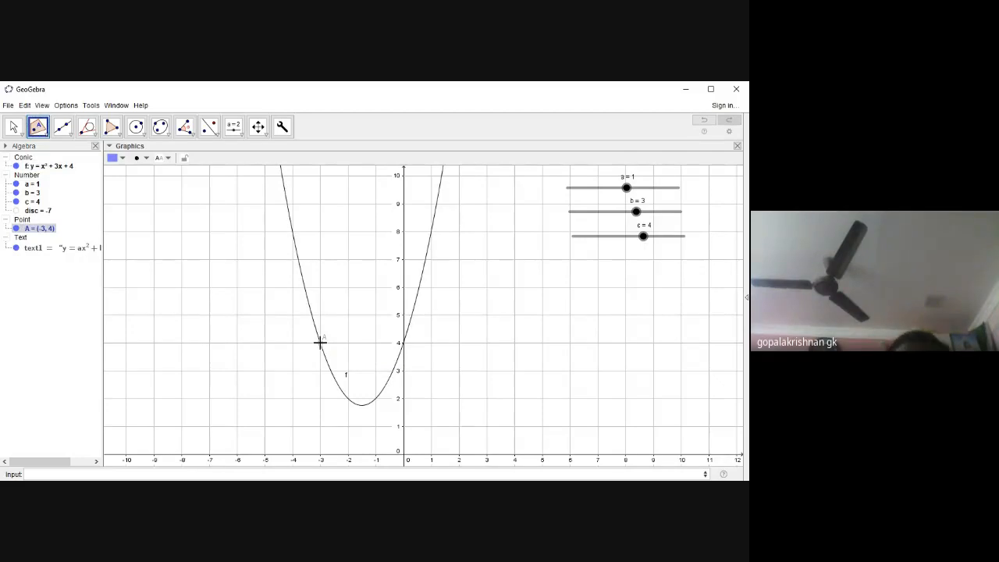
- Construct the tangent to the parabola at point A (-3, 4)
left_click(87, 126)
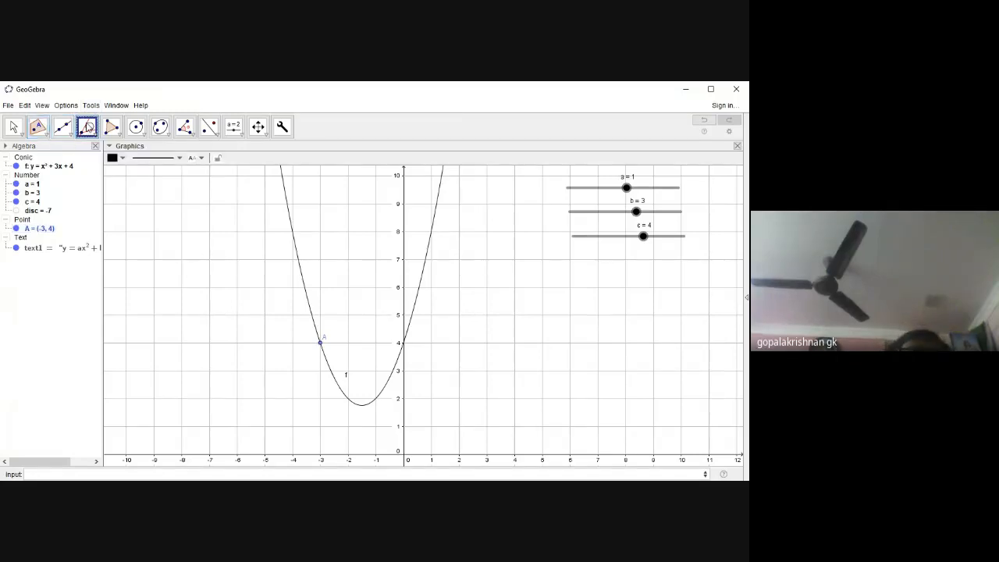
left_click(88, 126)
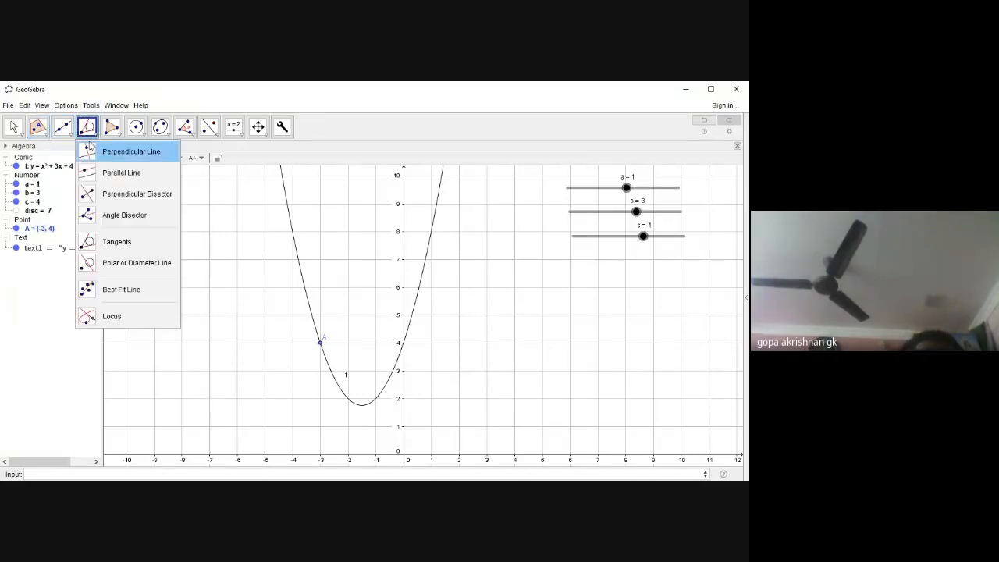
left_click(94, 248)
left_click(319, 344)
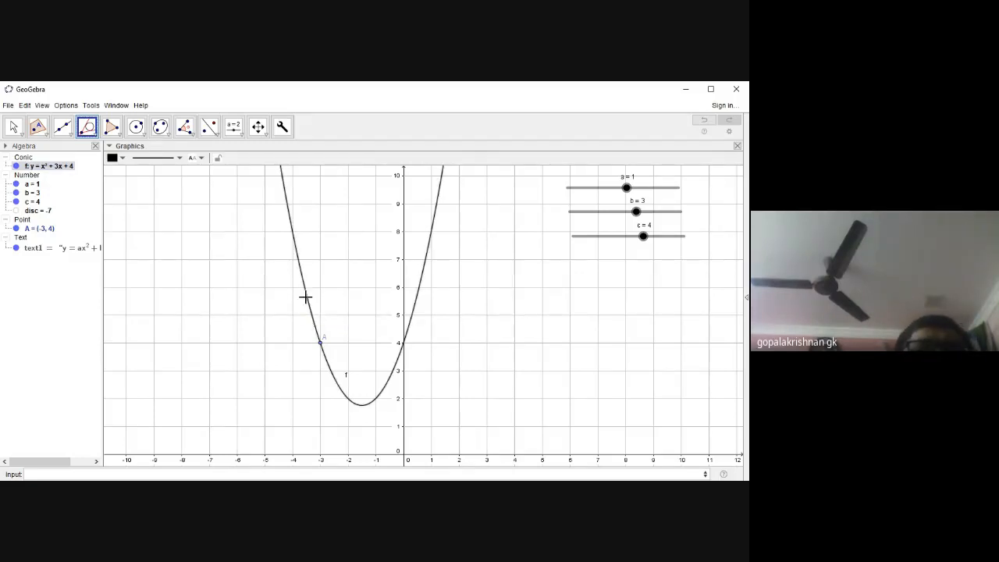
left_click(319, 342)
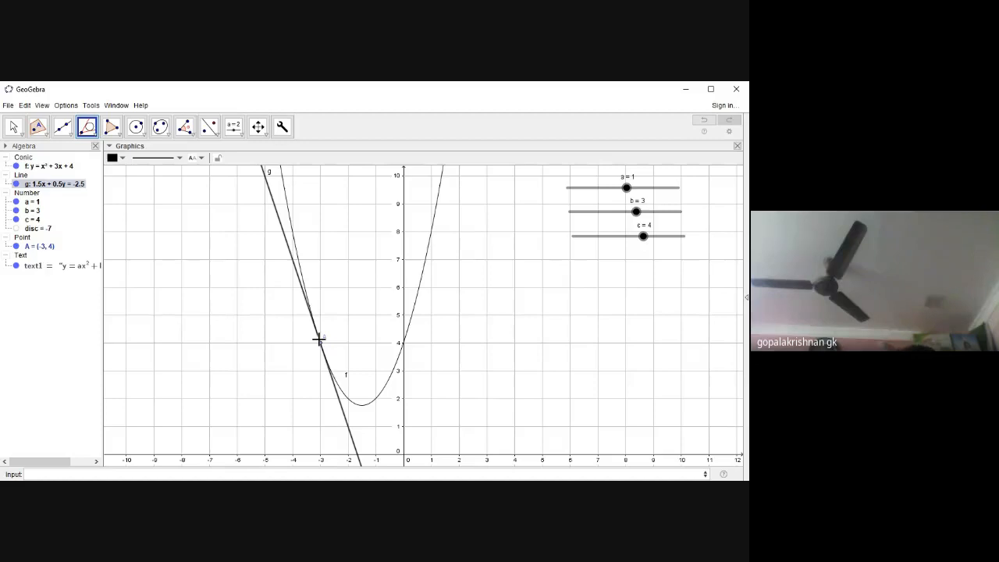
- Change the colour of tangent line g to blue (0, 0, 255) in its object properties
right_click(286, 246)
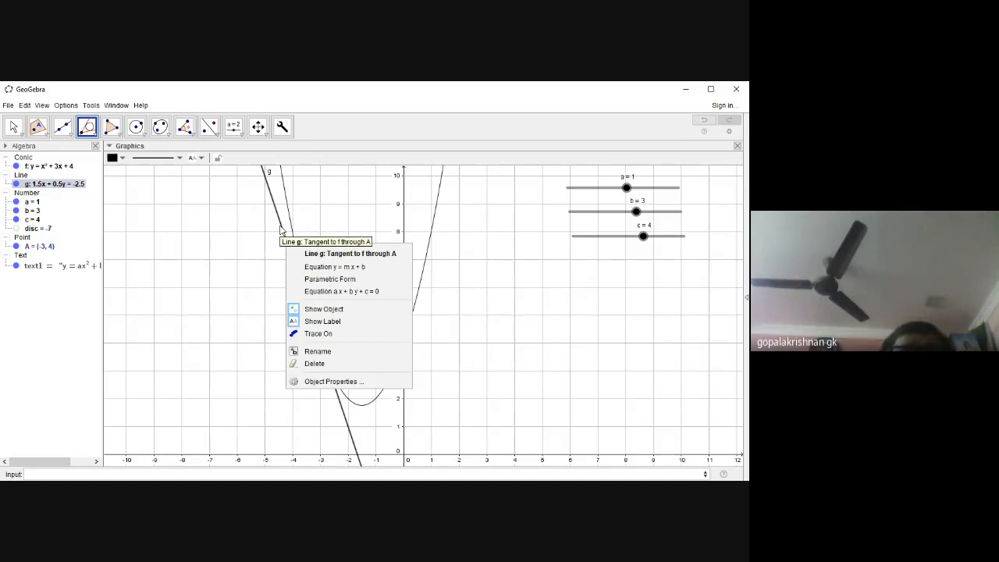
right_click(280, 227)
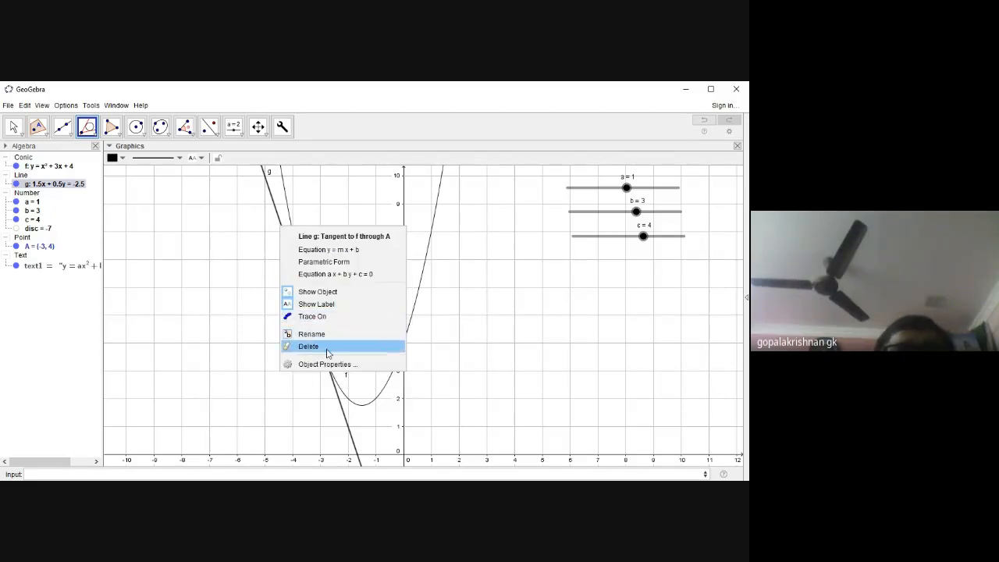
left_click(329, 366)
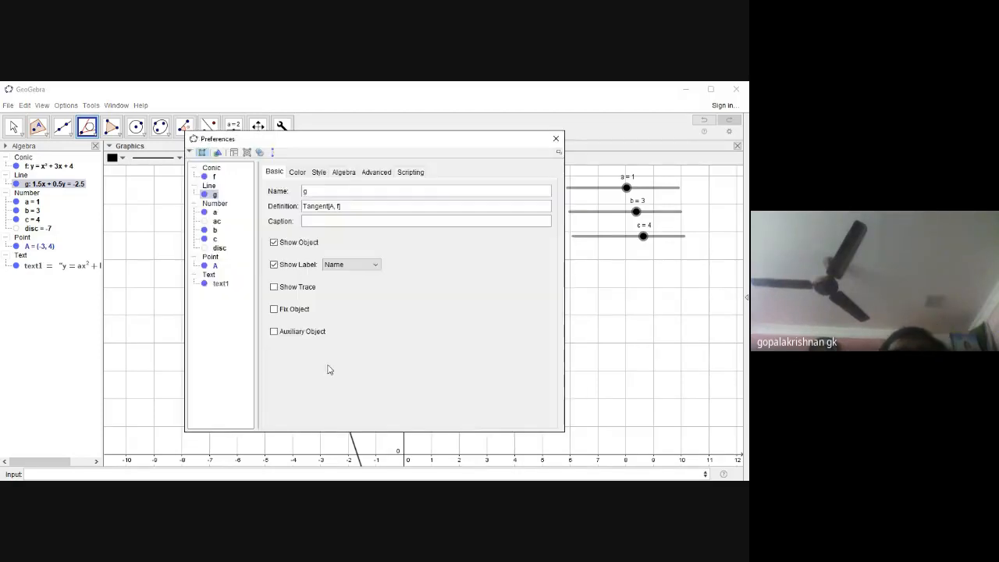
left_click(297, 172)
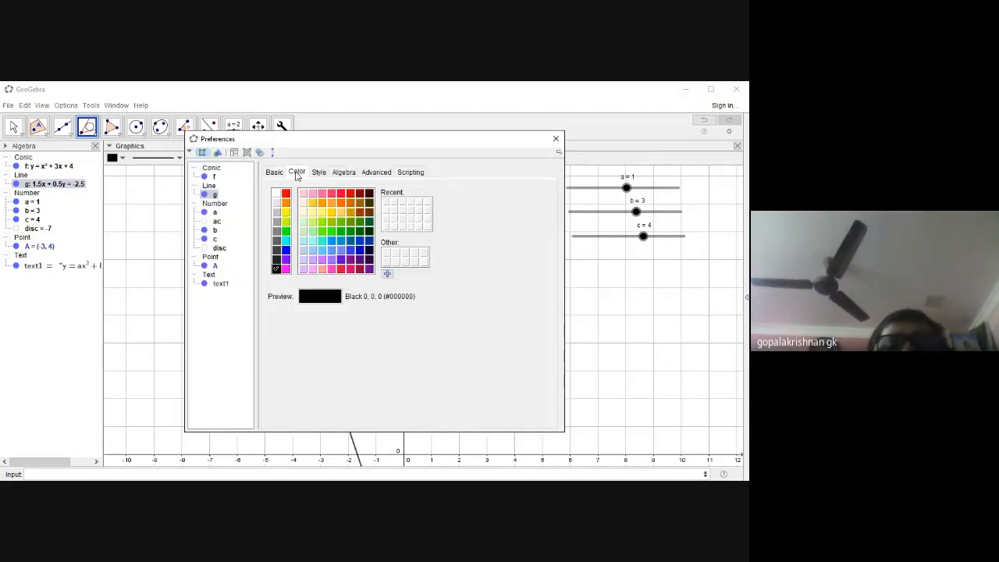
left_click(286, 249)
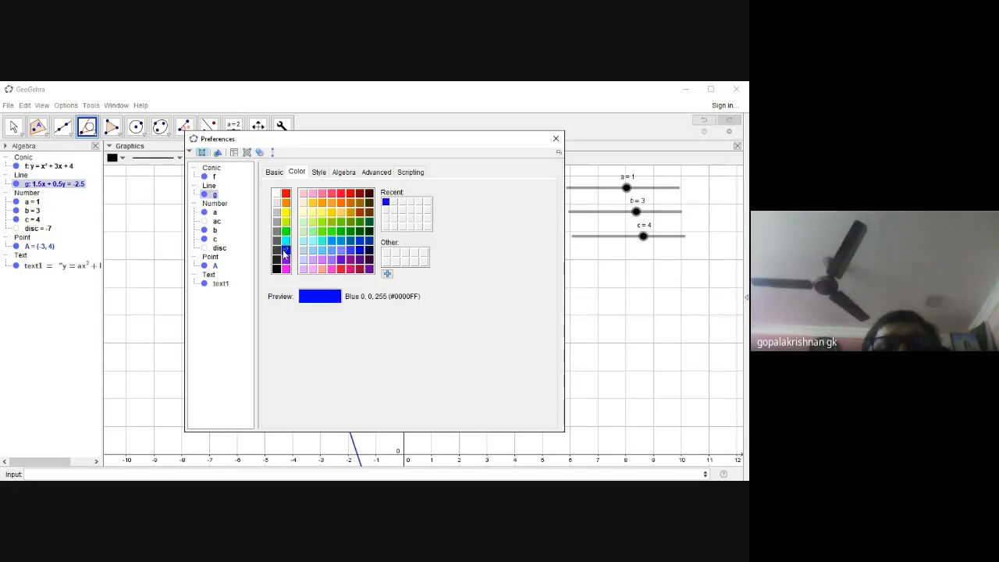
left_click(557, 138)
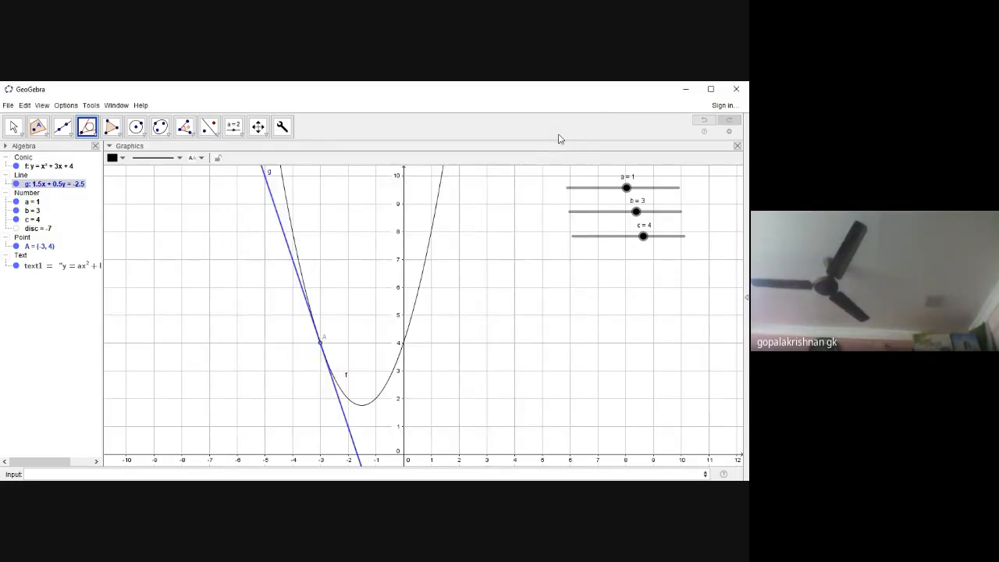
- Change the colour of point A to red (255, 0, 0) in its object properties
left_click(320, 343)
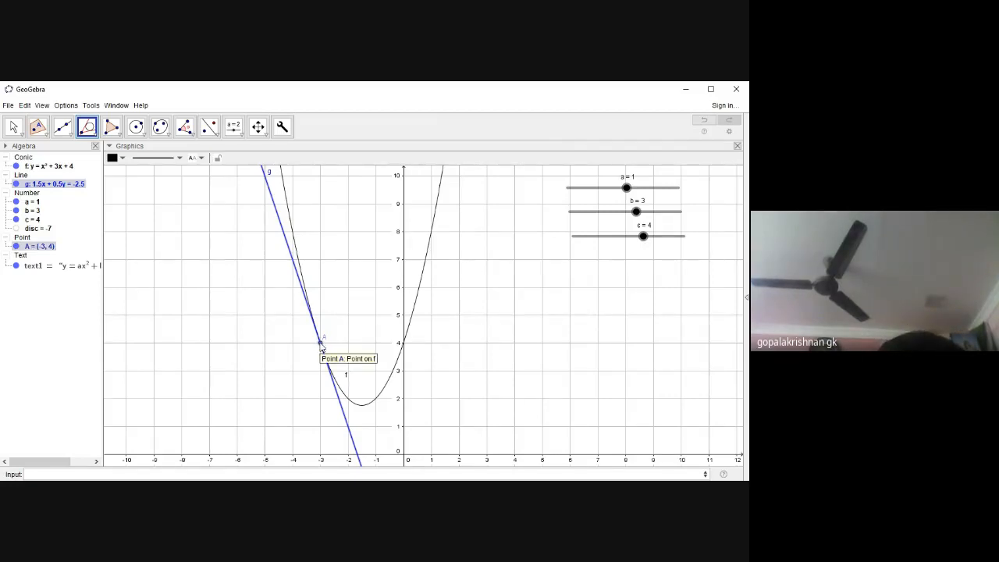
right_click(321, 344)
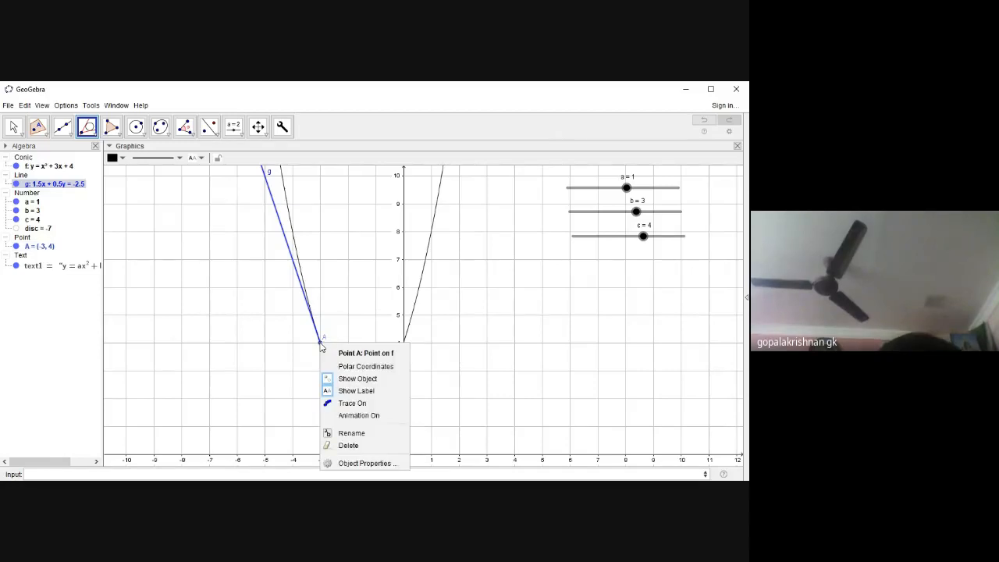
left_click(385, 463)
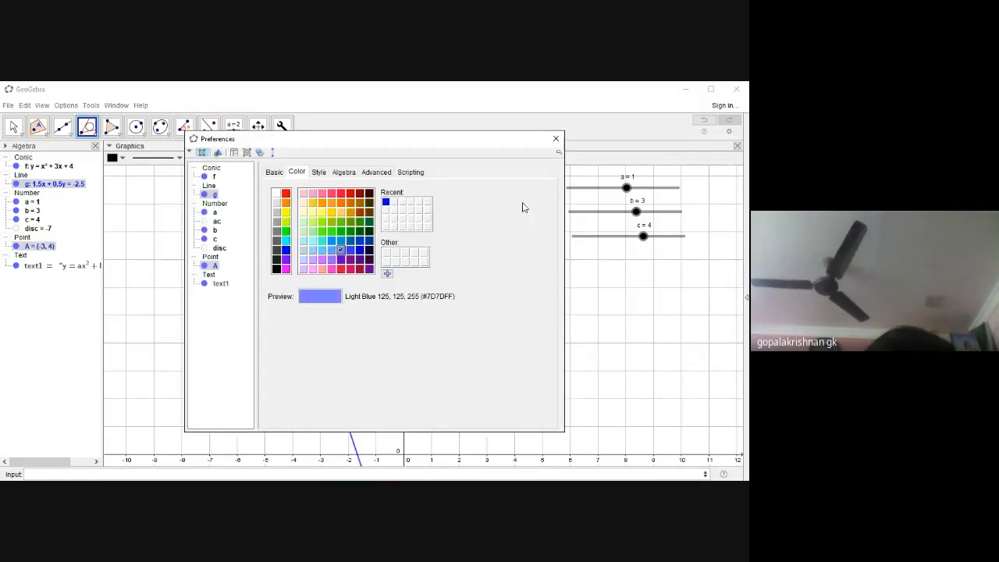
left_click(286, 193)
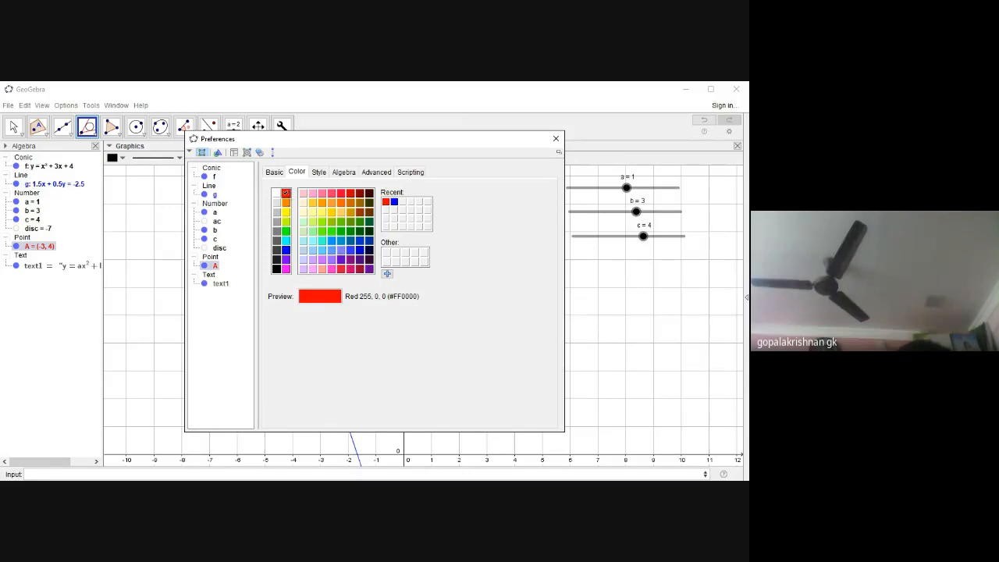
left_click(555, 141)
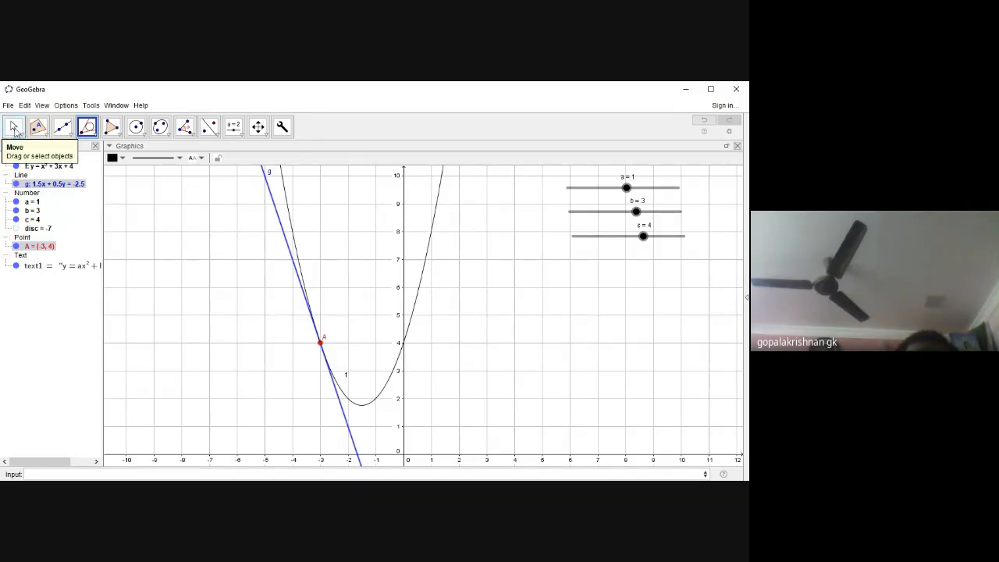
- Add a slope measurement to tangent line g with the Slope tool
left_click(13, 129)
left_click(15, 130)
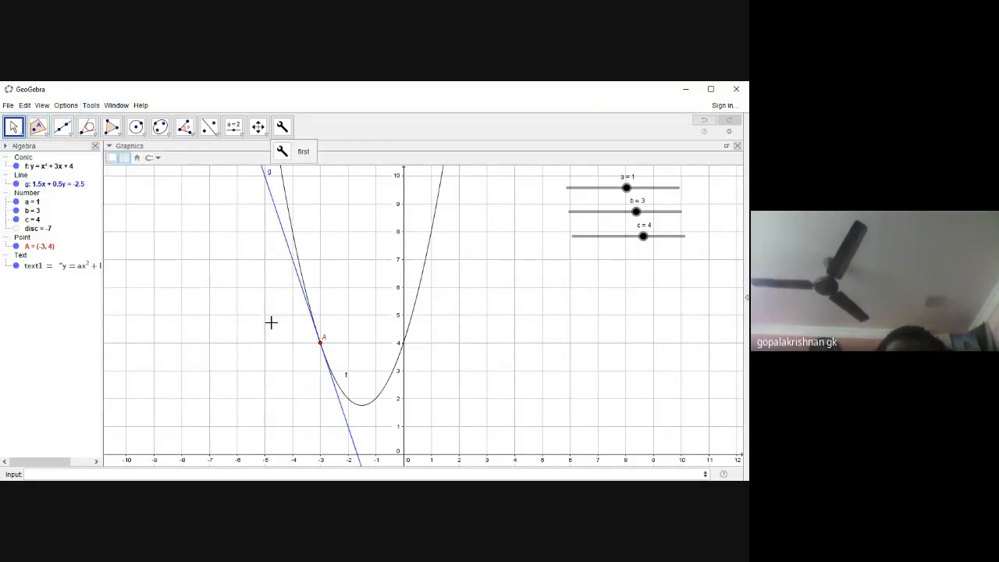
left_click(302, 289)
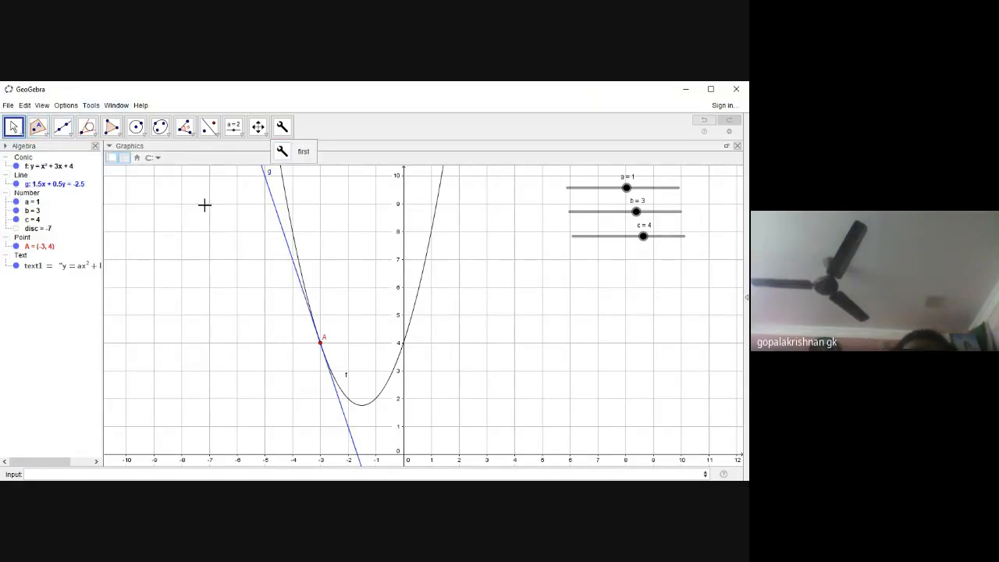
left_click(194, 135)
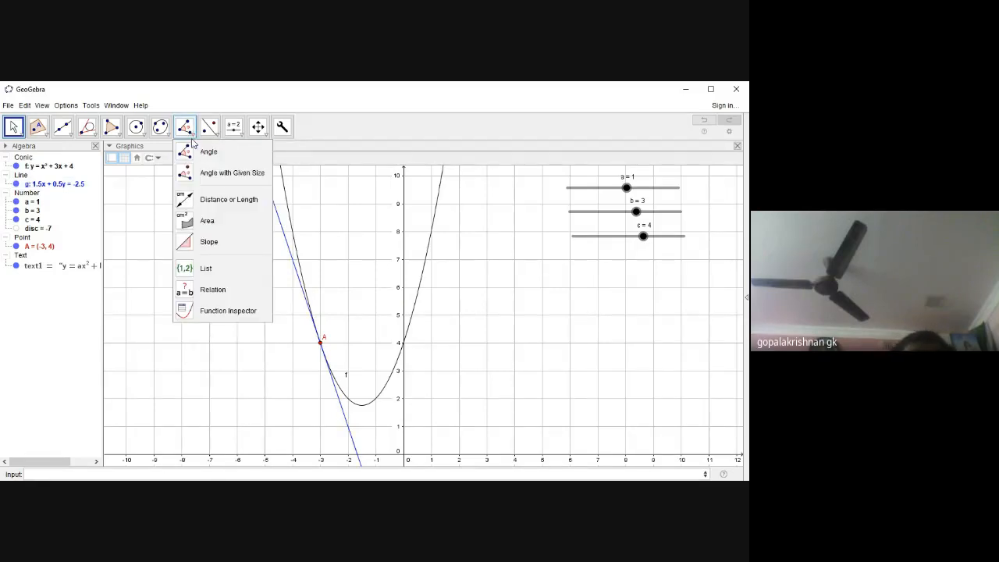
left_click(210, 242)
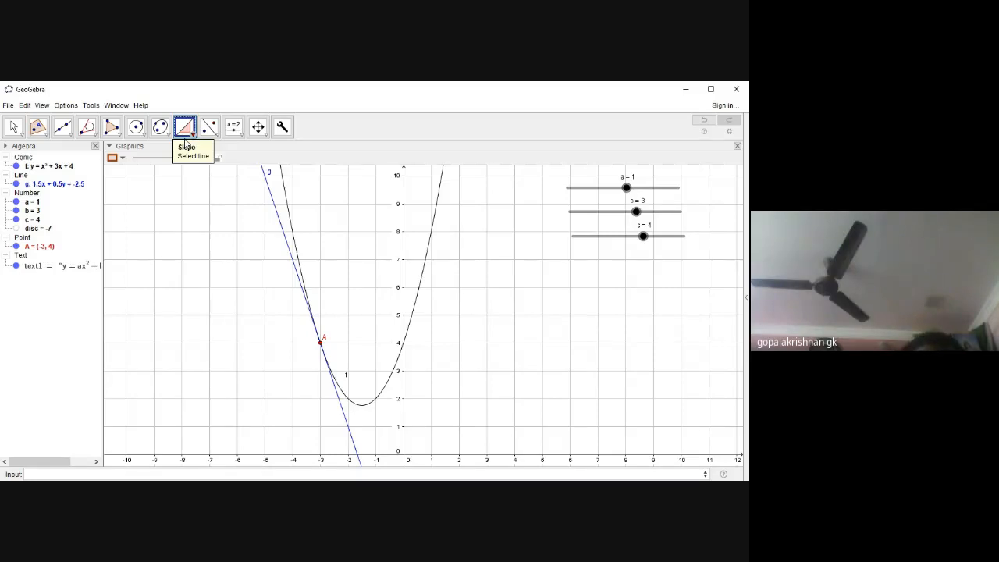
left_click(275, 206)
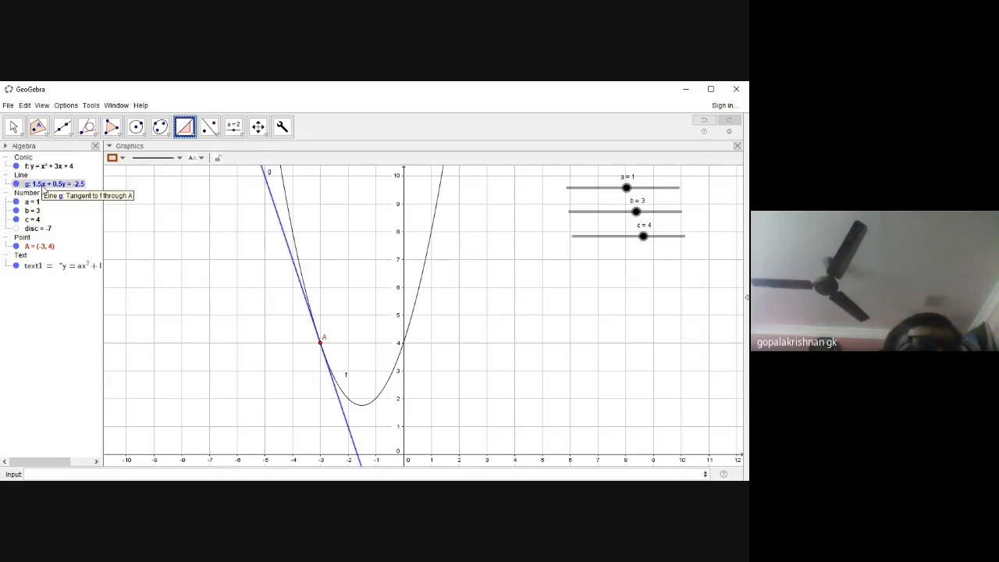
left_click(274, 207)
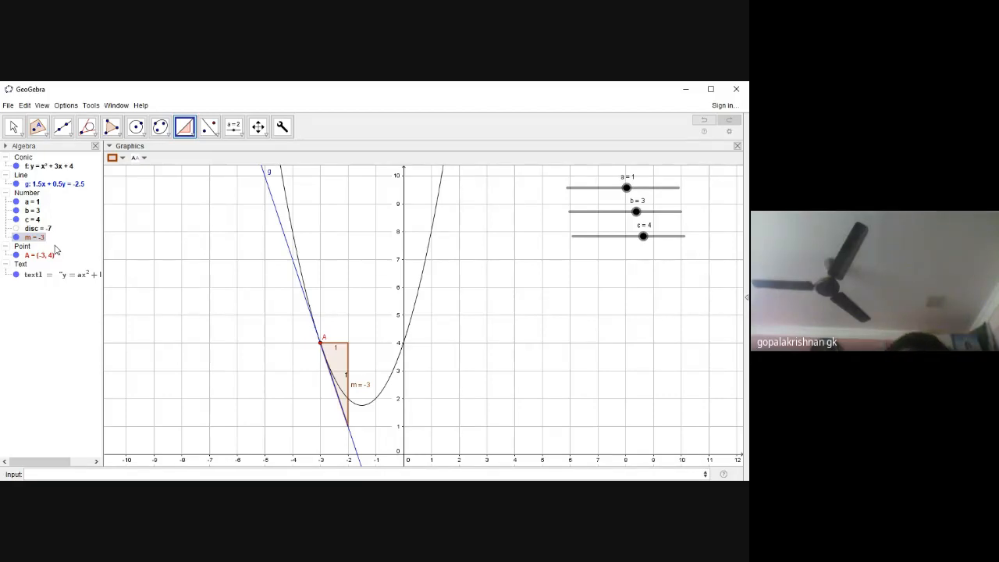
- Move point A along the parabola to about (0.21, 4.67), down to the vertex (-1.5, 1.75), and back up to about (-3.54, 5.92)
left_click(14, 125)
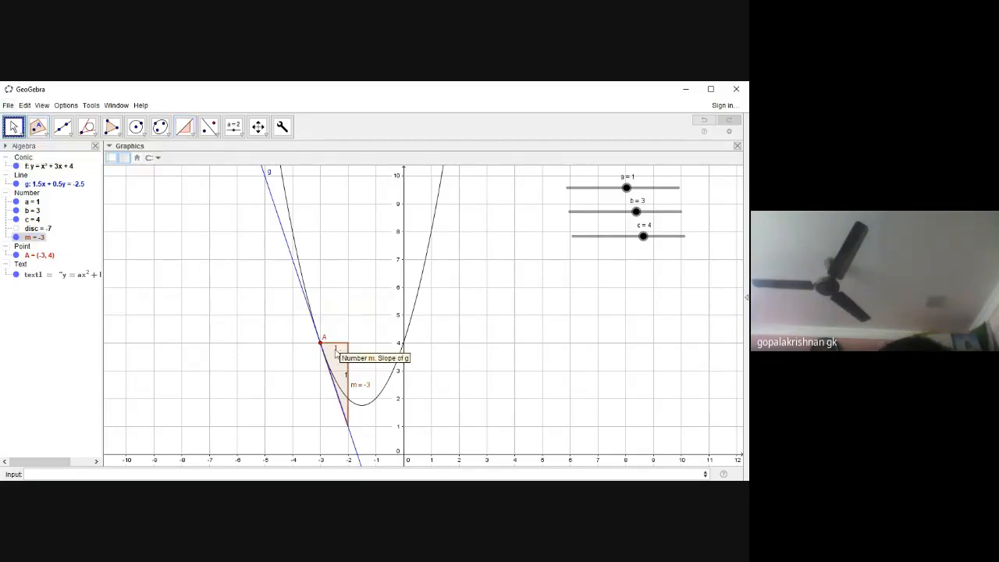
left_click_drag(320, 343, 419, 332)
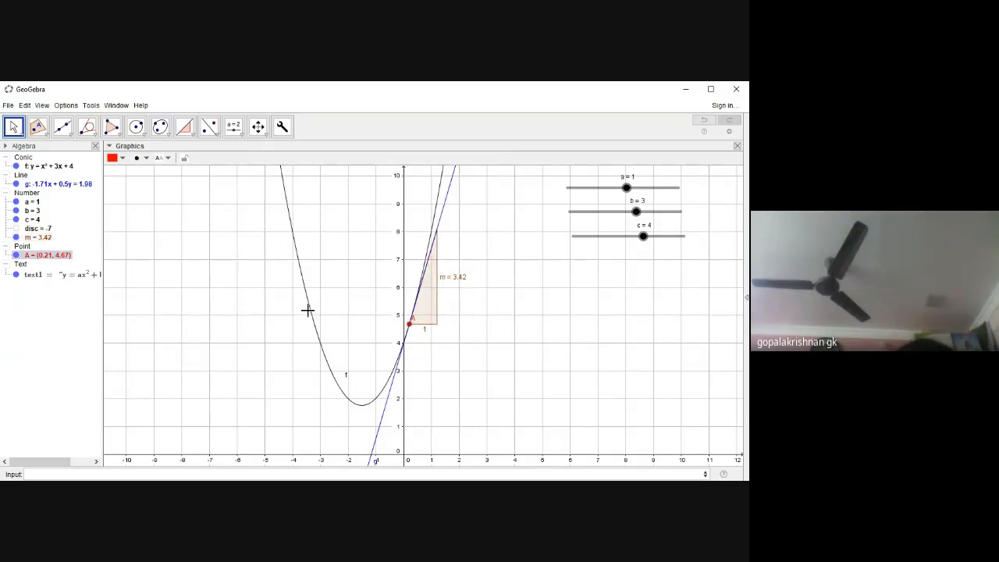
left_click_drag(410, 326, 363, 402)
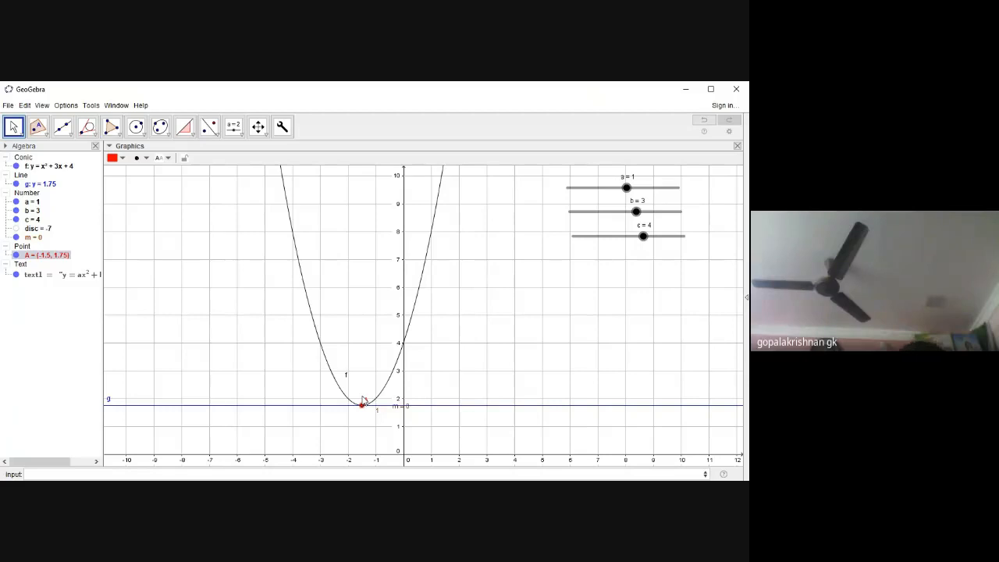
left_click_drag(363, 410, 246, 311)
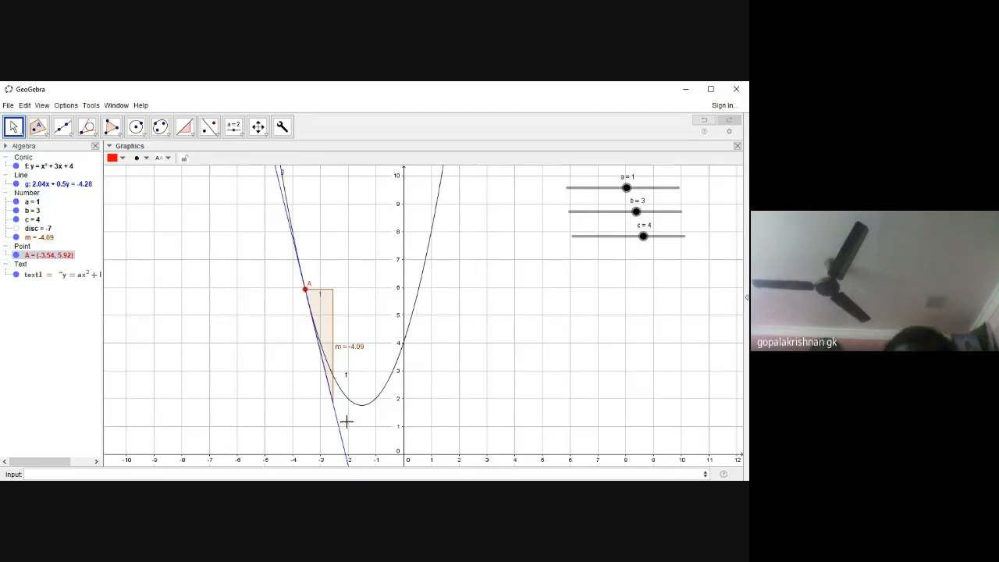
- Mark the parabola's vertex as a point with the Extremum tool
left_click(363, 406)
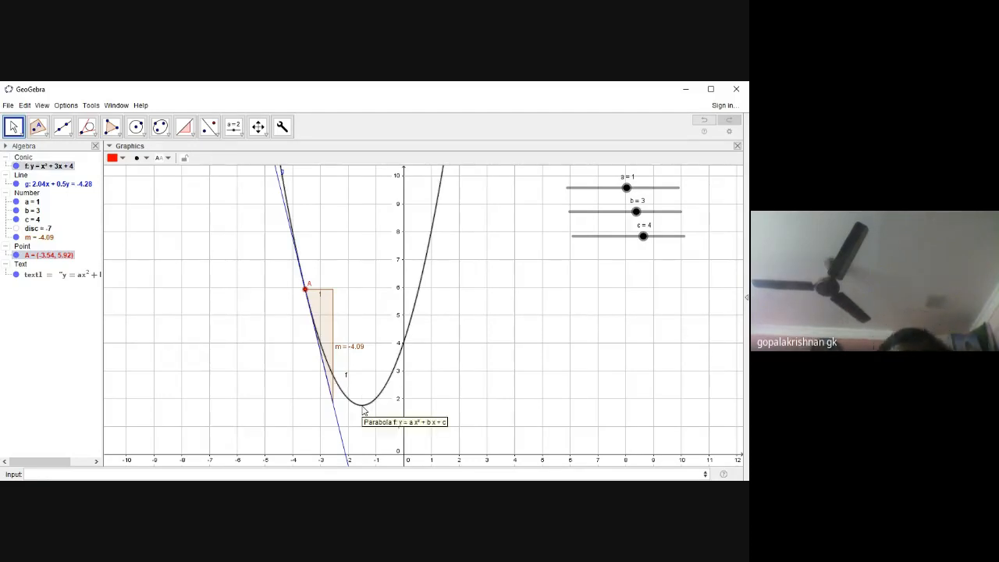
left_click(47, 135)
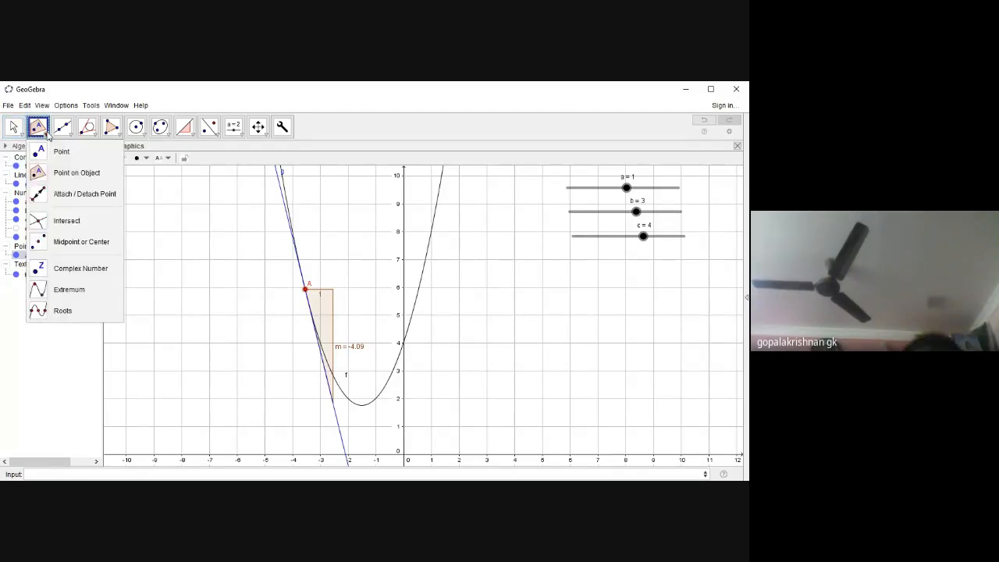
left_click(51, 292)
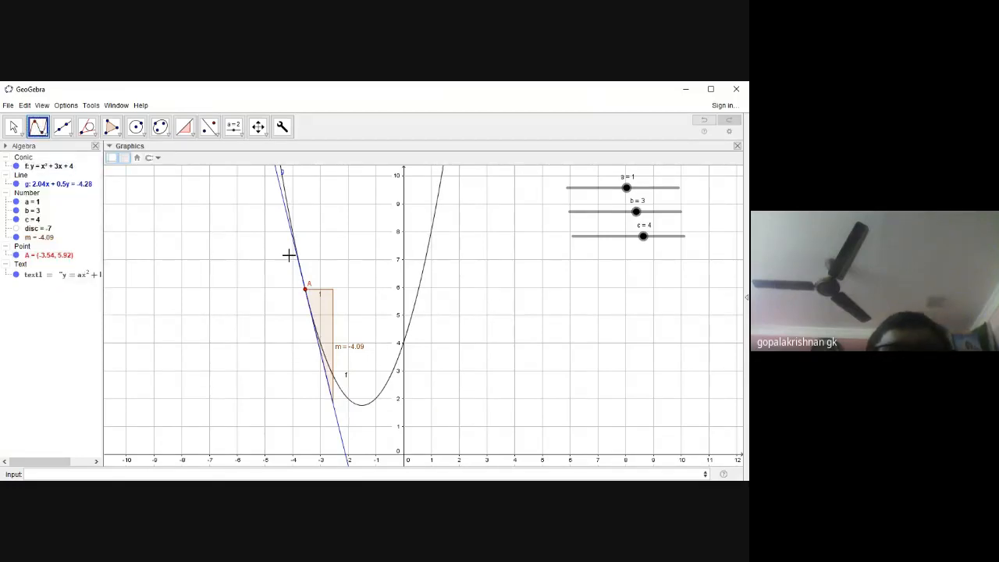
left_click(411, 318)
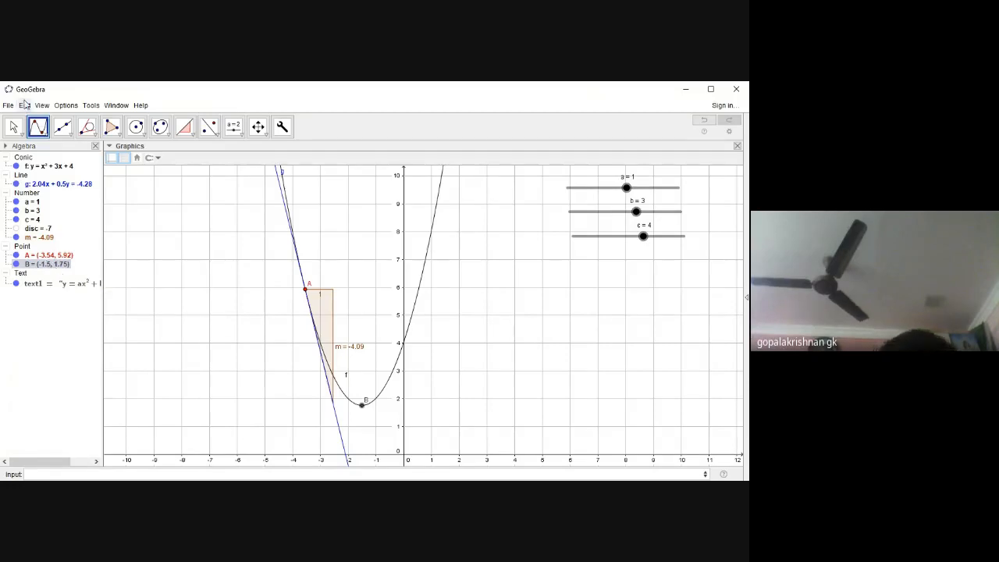
- Move point A along the parabola onto vertex point B at (-1.5, 1.75)
left_click(13, 127)
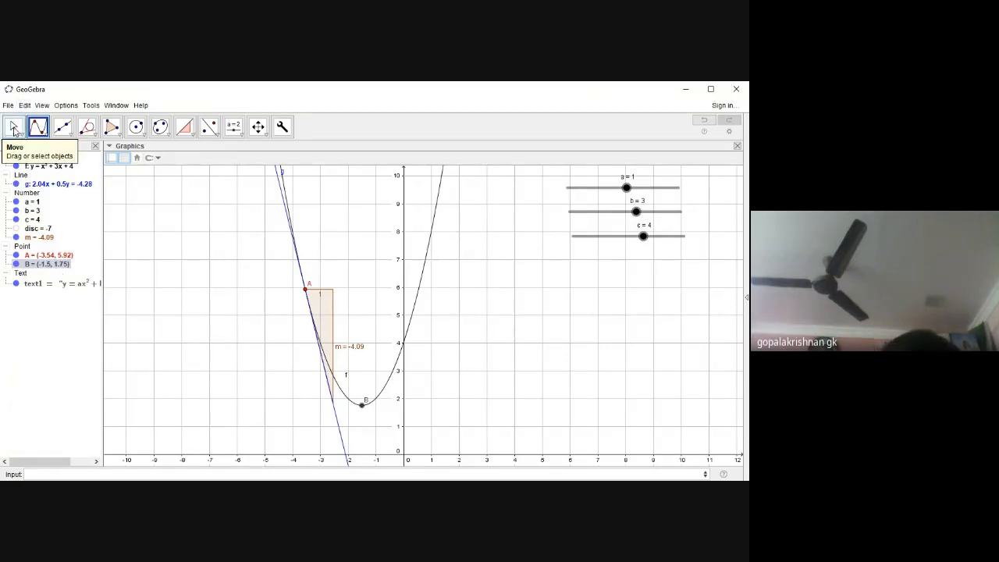
left_click(305, 291)
left_click_drag(305, 295, 362, 396)
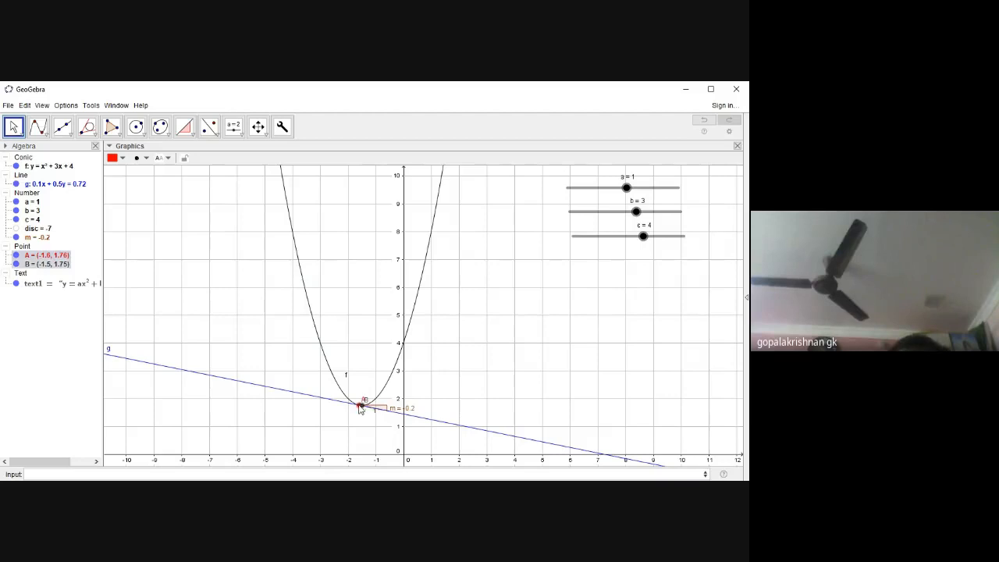
left_click_drag(361, 409, 363, 412)
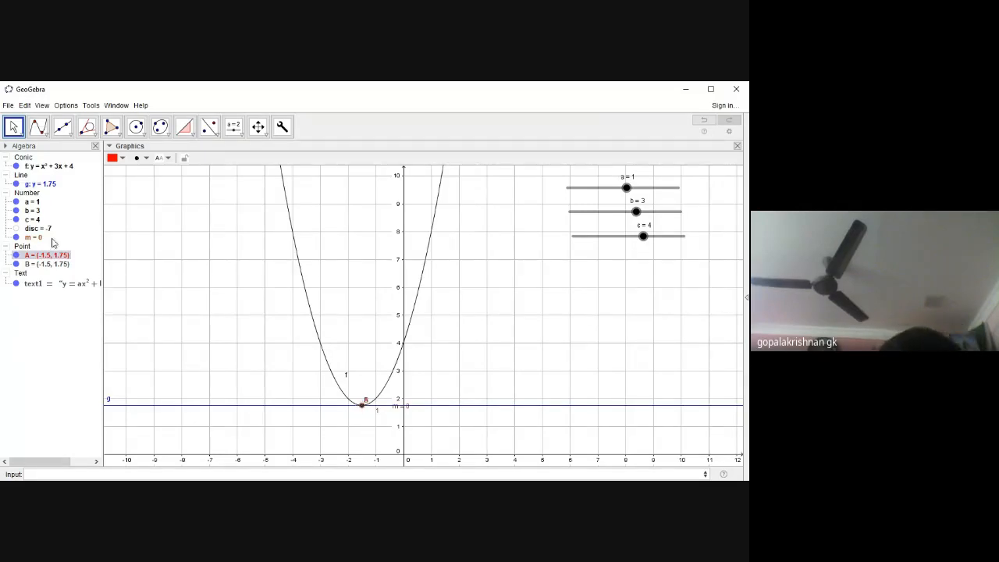
left_click(43, 137)
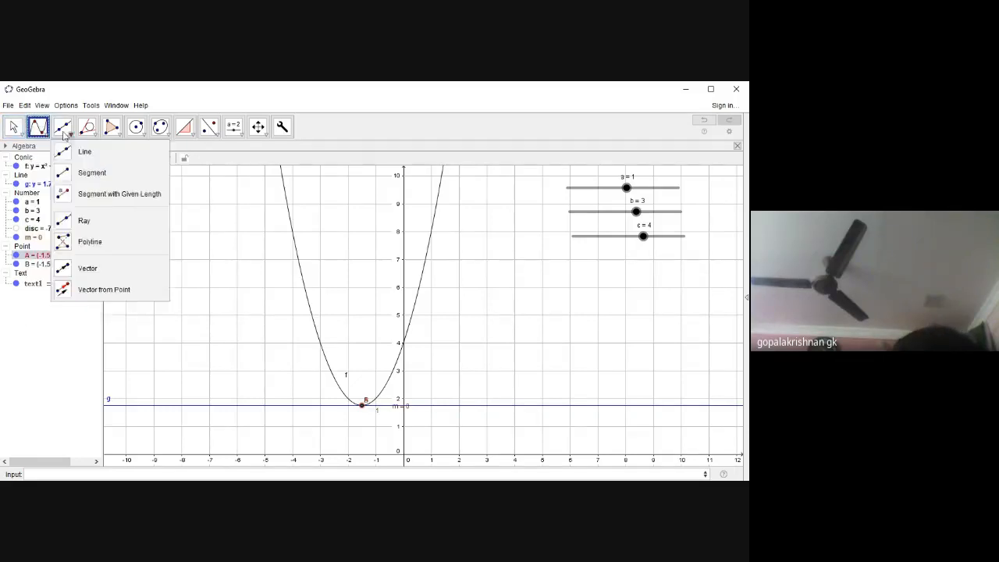
mouse_move(88, 131)
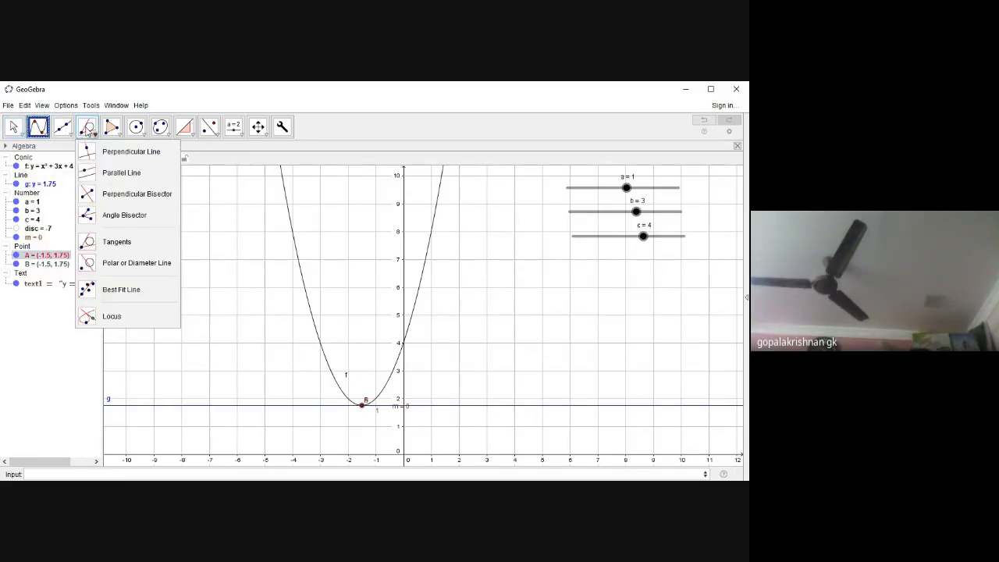
mouse_move(189, 129)
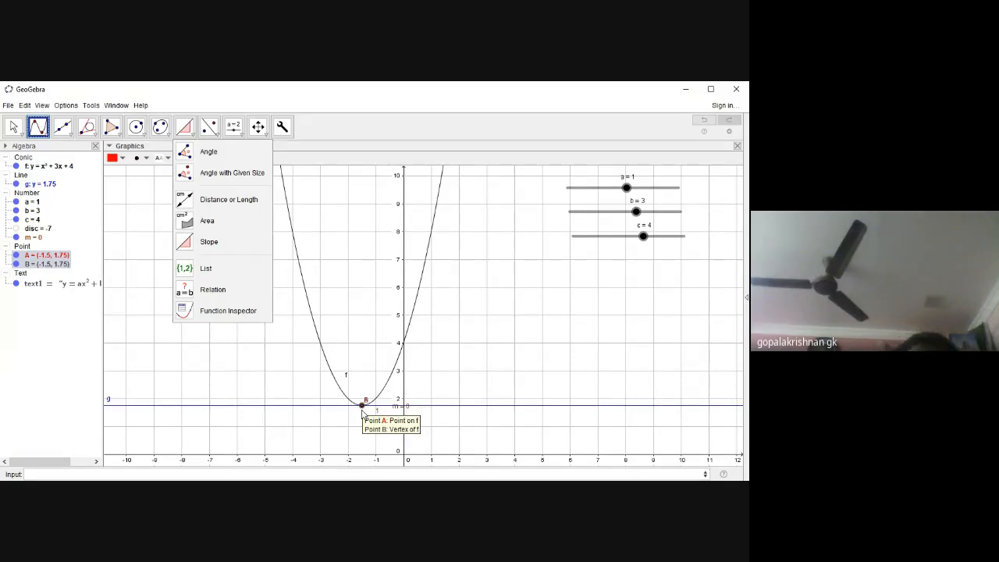
- Set the c slider to -1
mouse_move(8, 115)
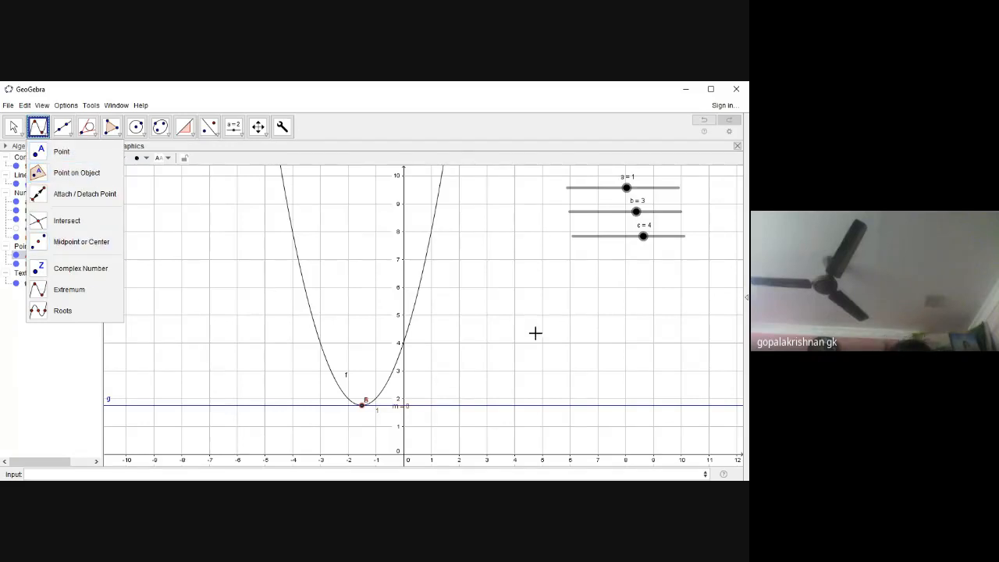
left_click(14, 127)
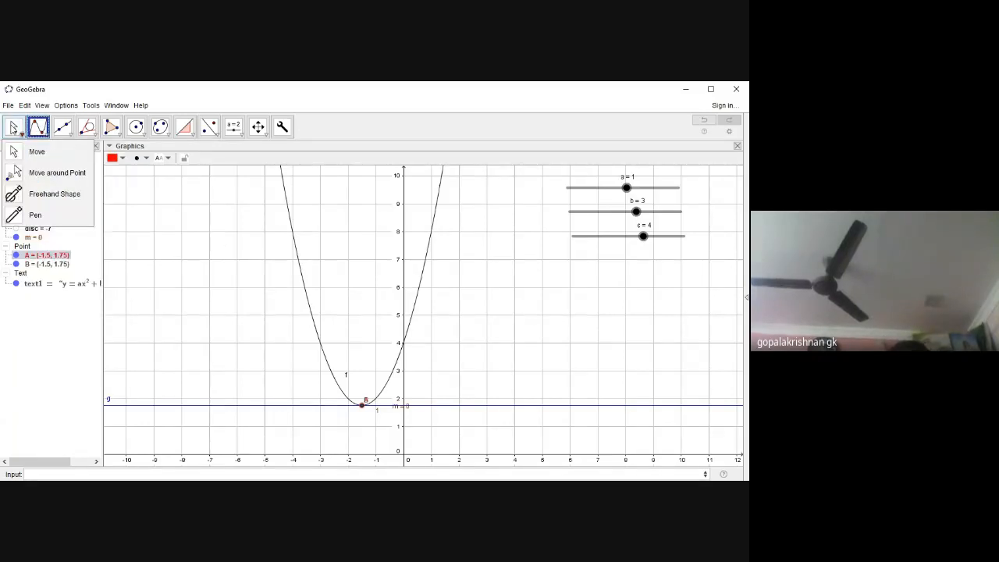
left_click(14, 127)
left_click(258, 127)
left_click(282, 127)
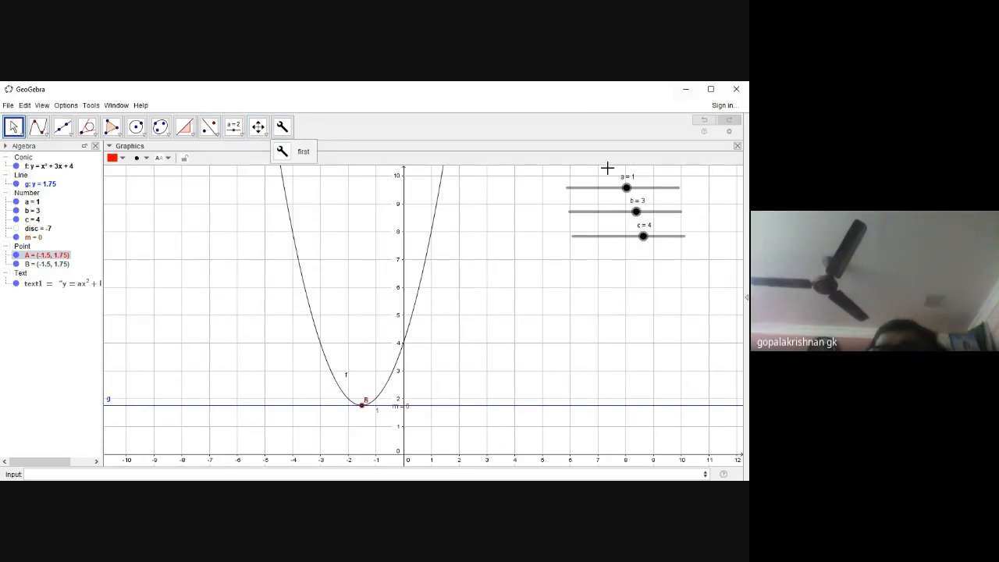
mouse_move(643, 235)
left_mouse_down()
mouse_move(658, 236)
mouse_move(625, 236)
left_mouse_up()
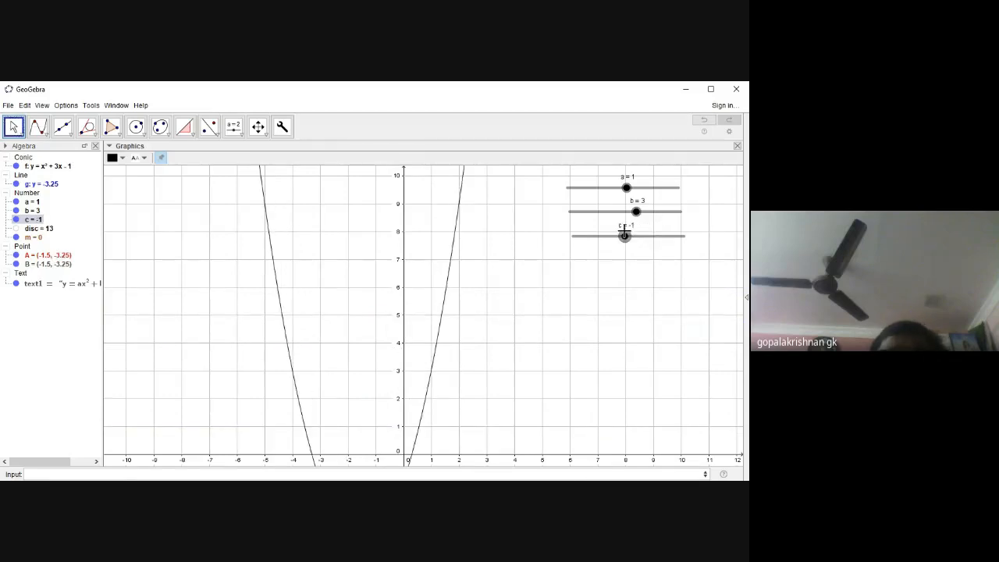
left_click(260, 125)
left_click_drag(352, 234, 359, 149)
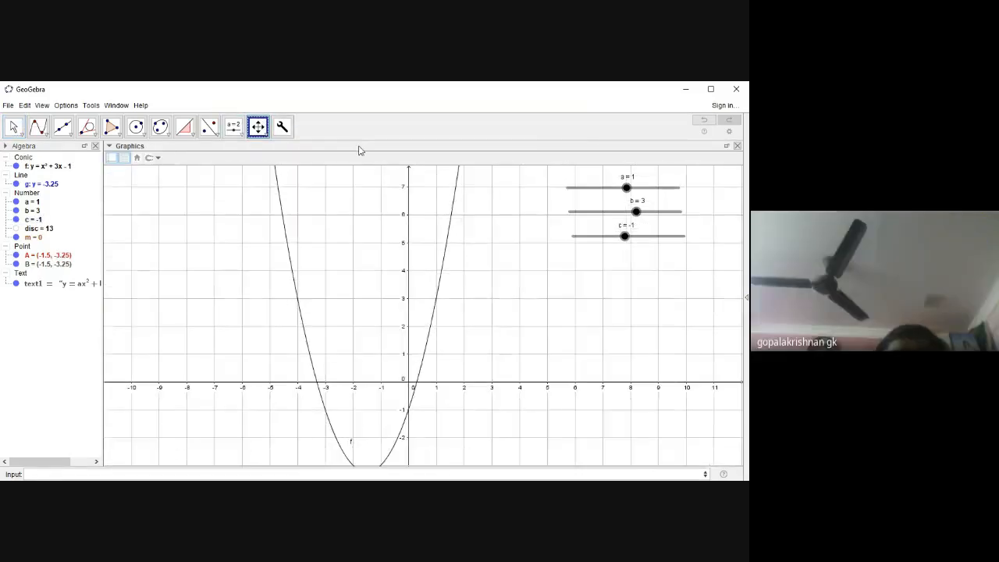
left_click_drag(353, 311, 303, 249)
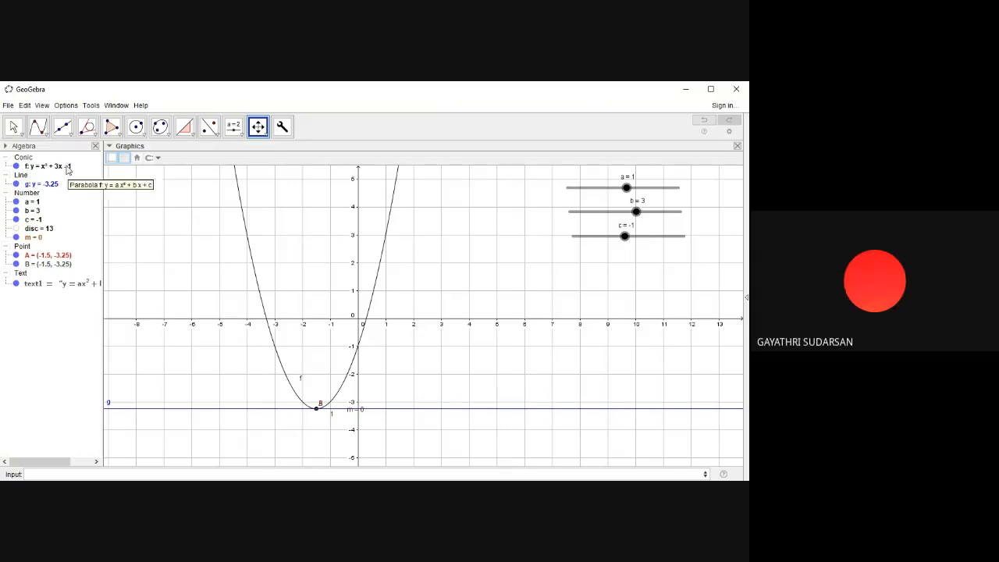
- Mark the points where the parabola meets the x-axis with the Intersect tool
left_click(47, 138)
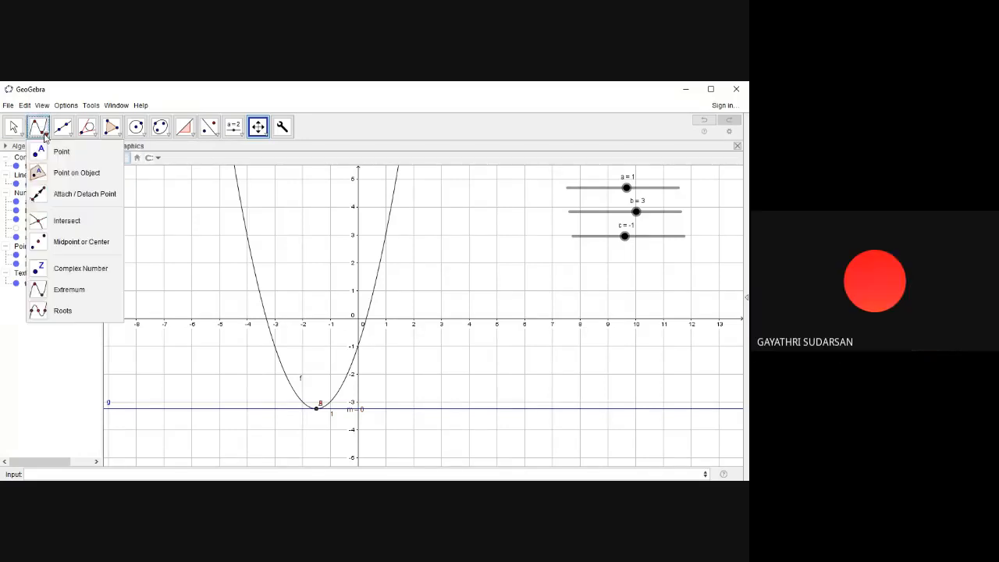
left_click(52, 222)
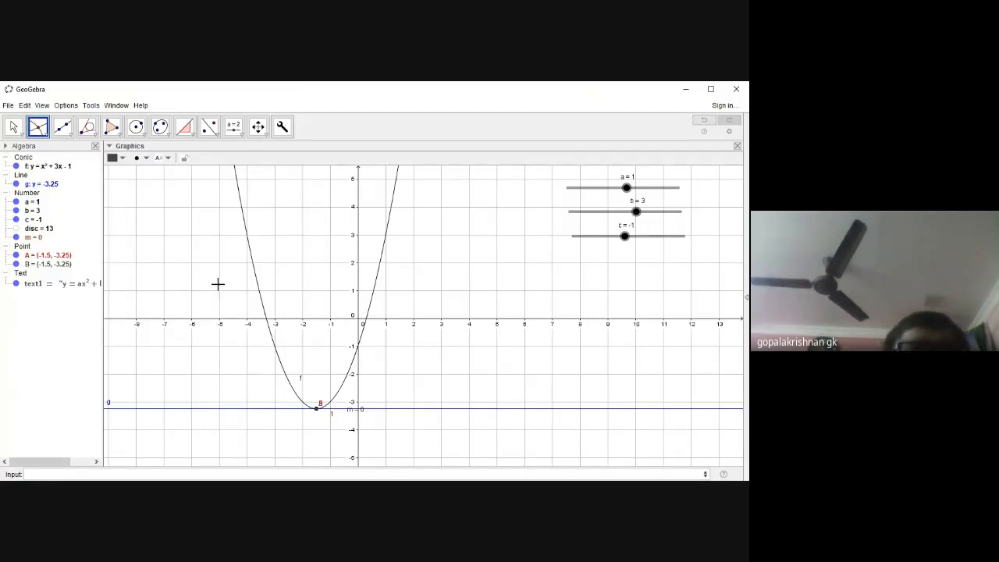
left_click(256, 271)
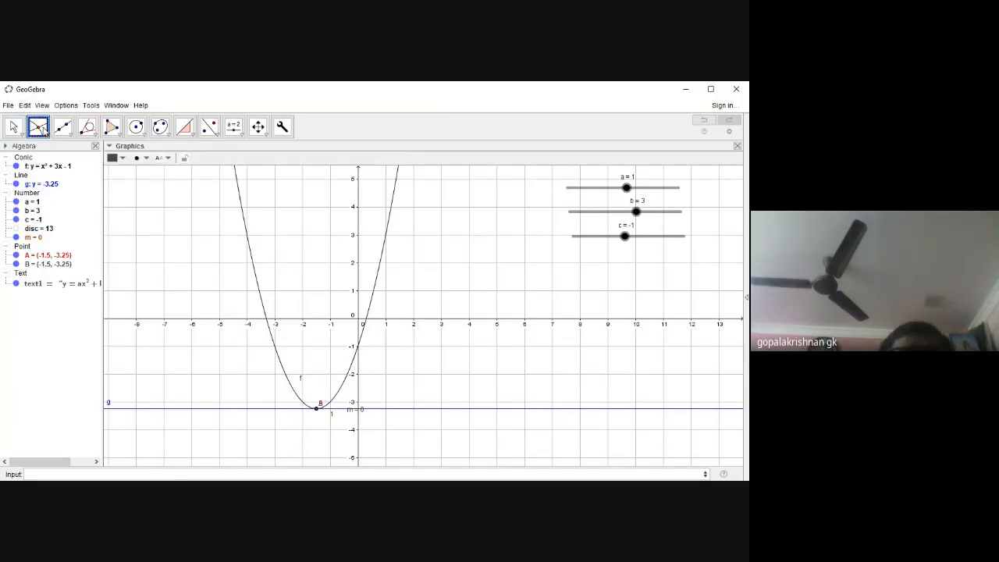
left_click(252, 243)
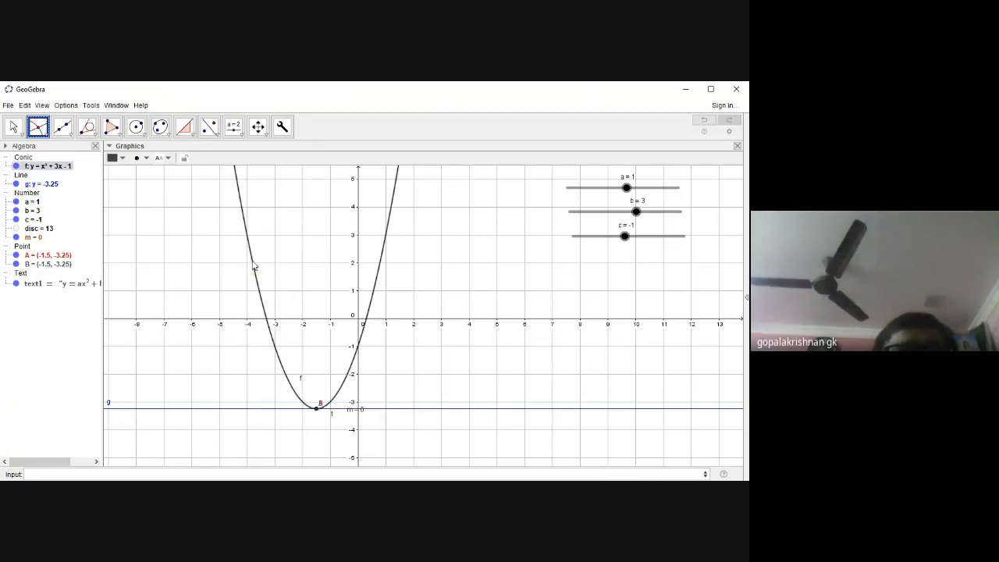
left_click(250, 320)
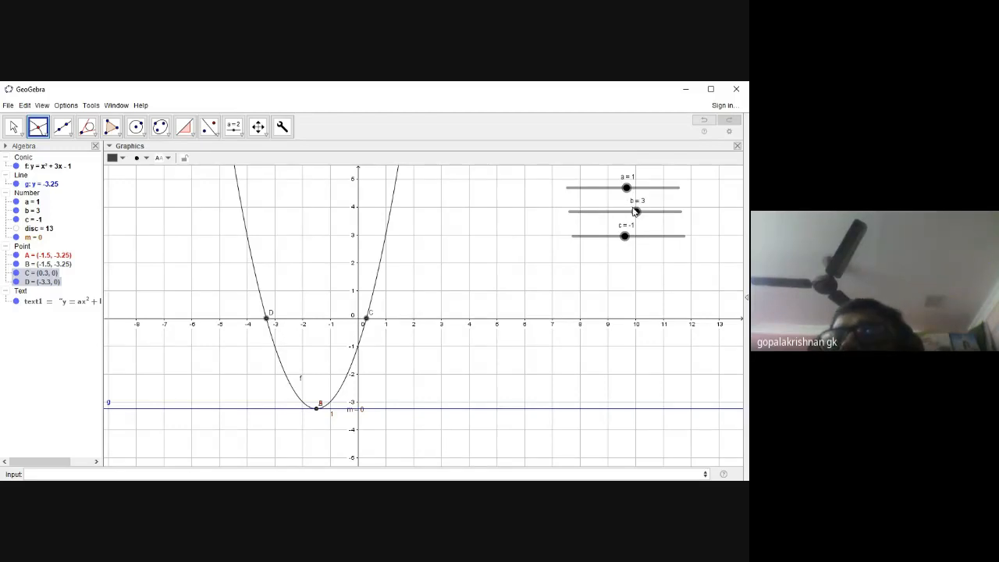
- Set b and c to 4, raise c to 6, and undo back to b = 3, c = -1 without the x-axis intersection points
left_click_drag(636, 211, 641, 238)
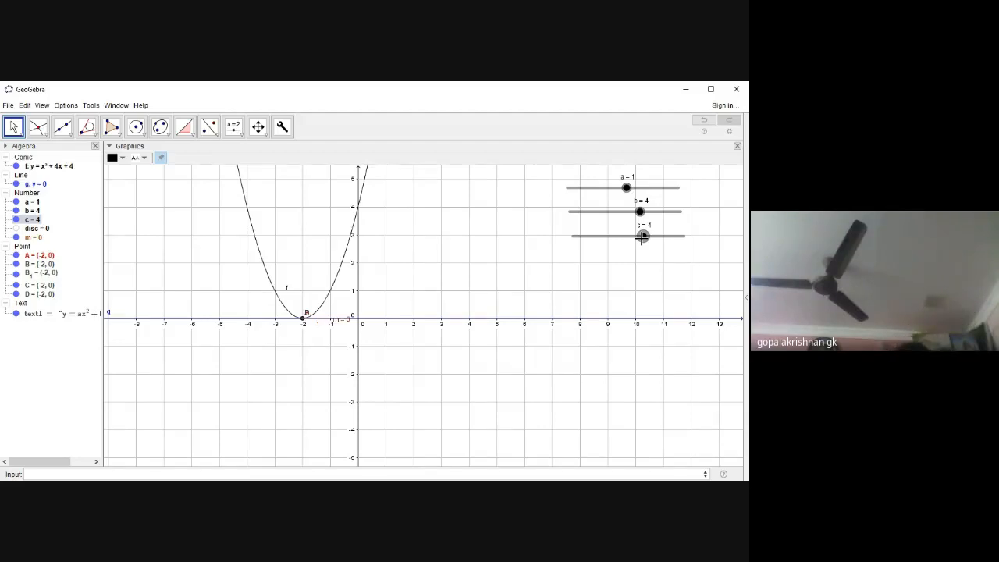
left_click_drag(642, 237, 650, 238)
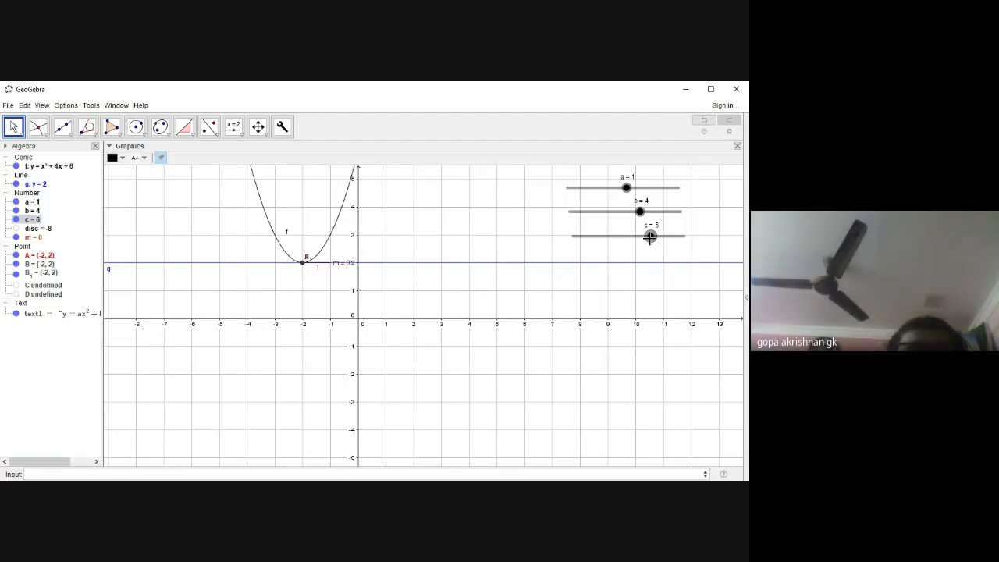
left_click_drag(650, 237, 634, 241)
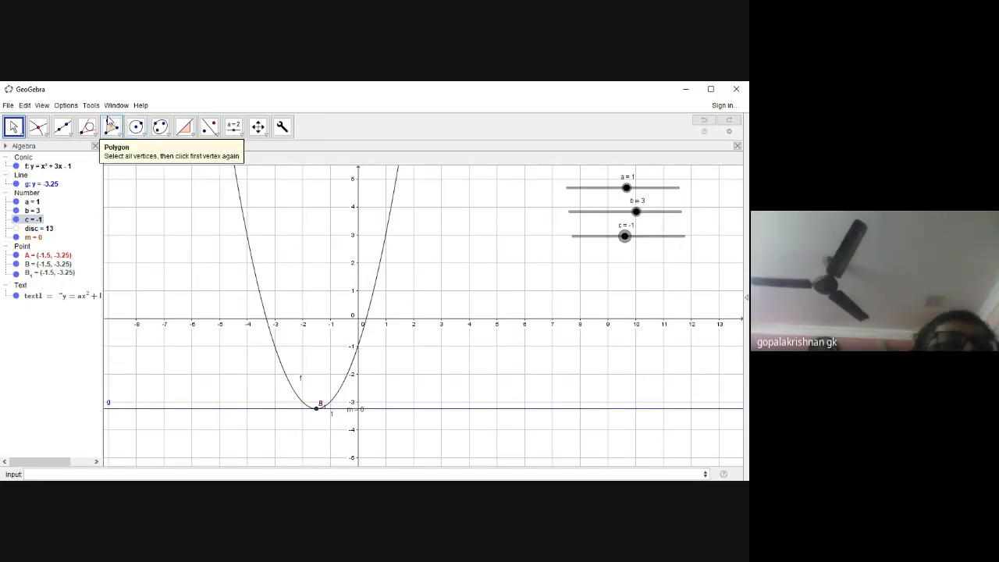
- Mark the parabola's zeros with the Roots tool and remove the new points again
left_click(43, 137)
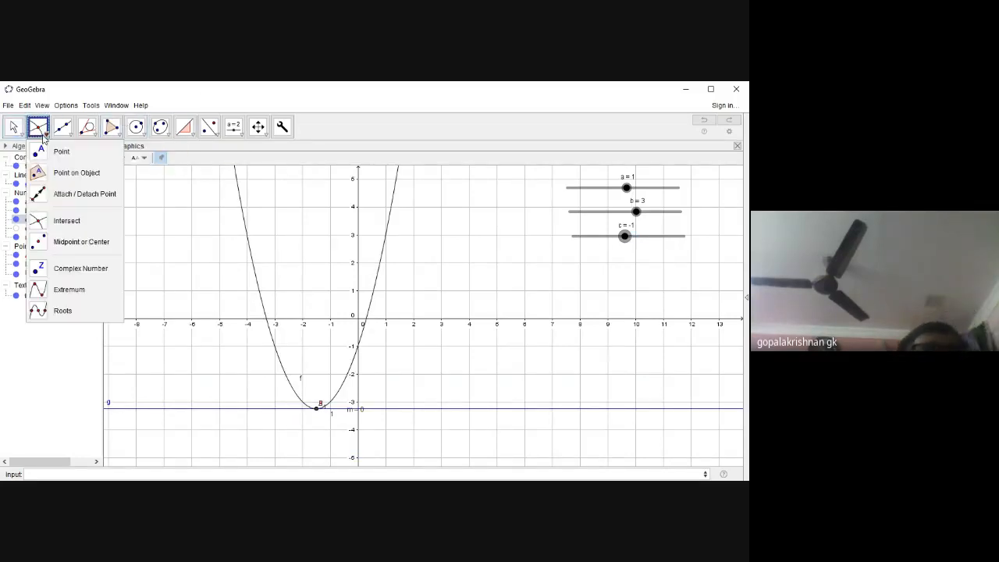
left_click(76, 310)
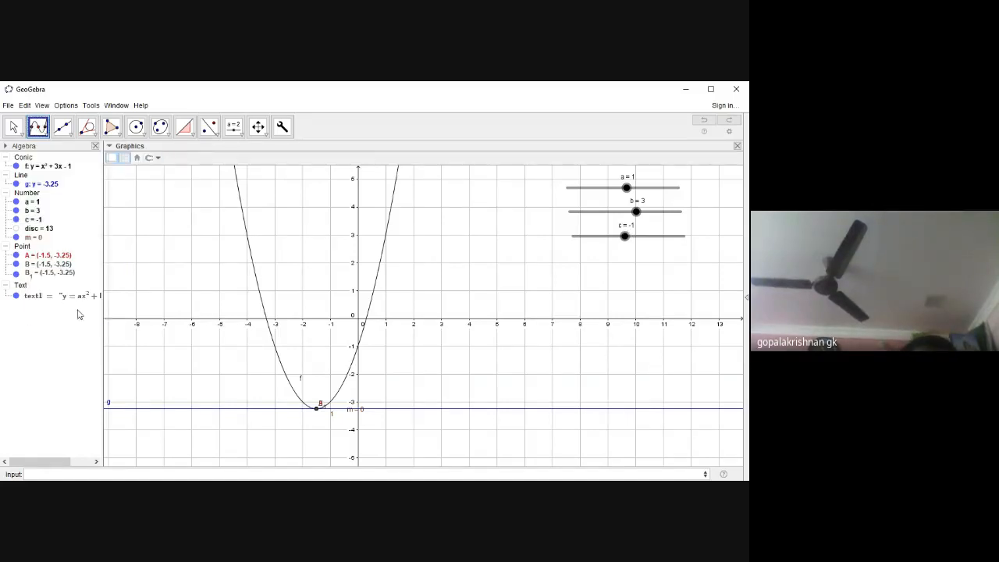
left_click(254, 273)
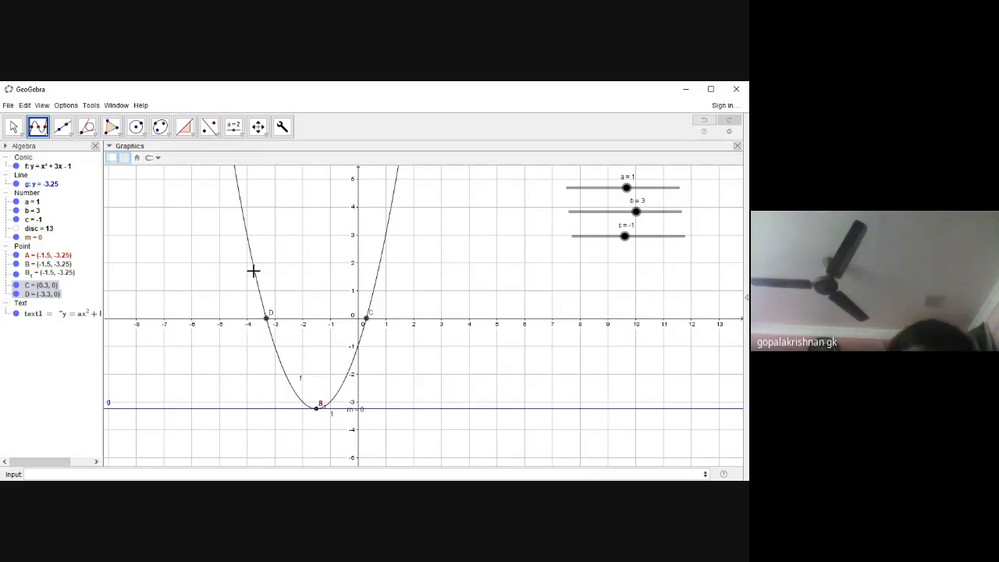
key("Delete")
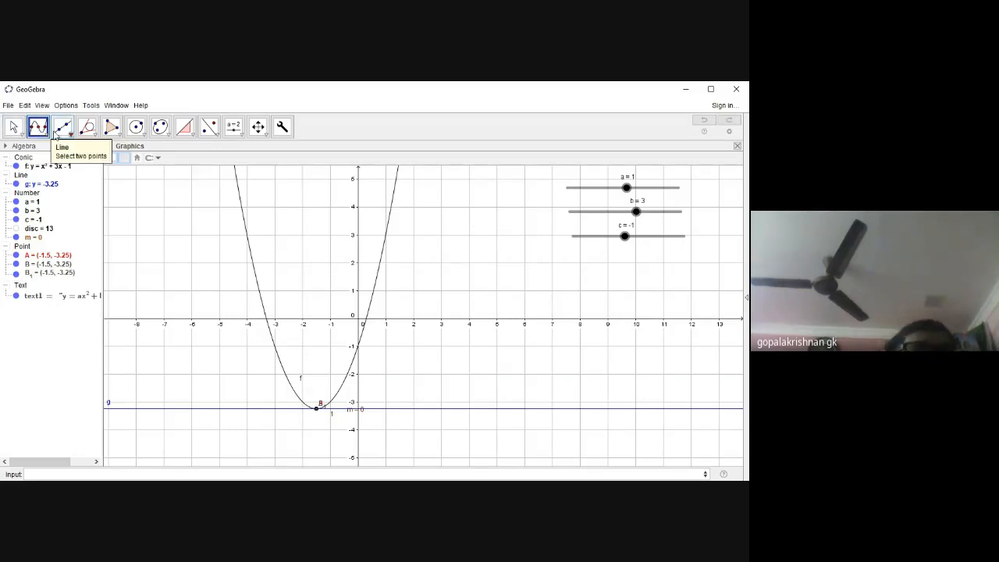
- Intersect the parabola with the x-axis using the Intersect tool, and undo the resulting points
left_click(38, 128)
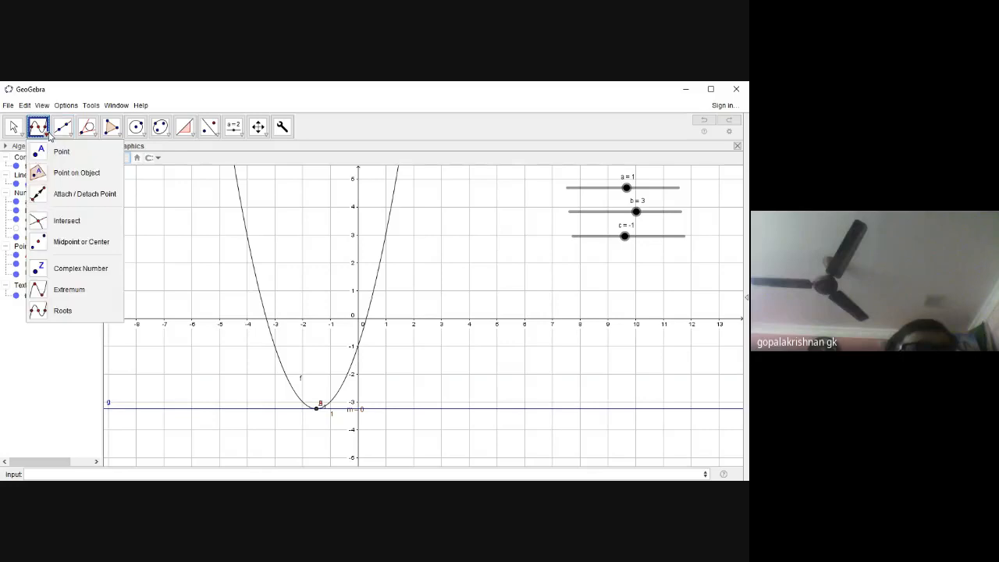
left_click(74, 226)
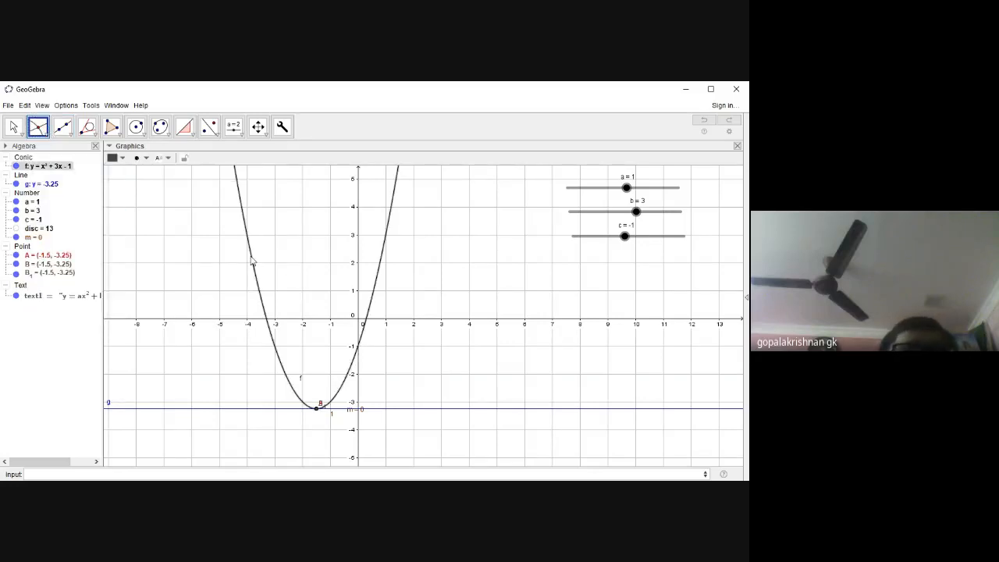
left_click(228, 323)
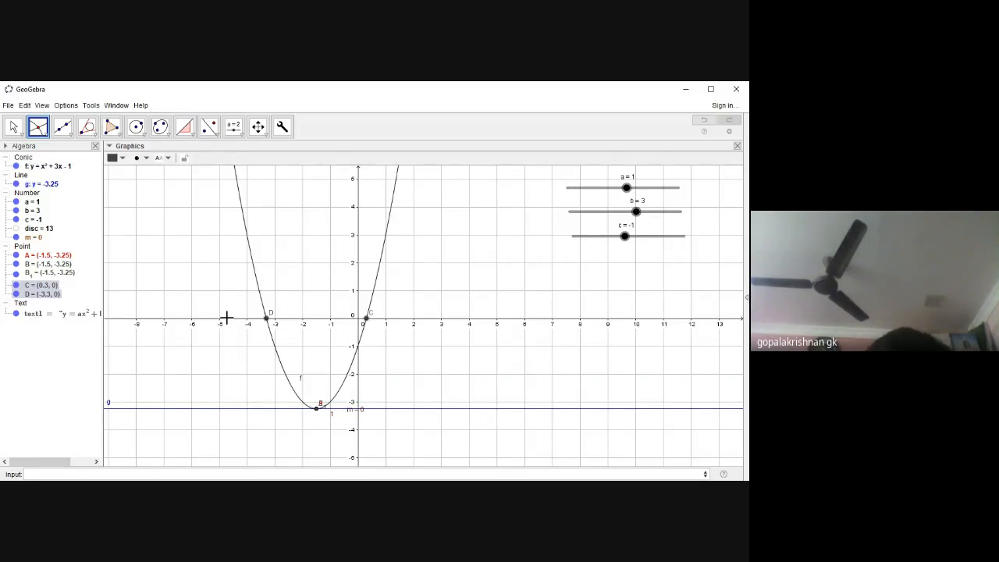
key("ctrl+z")
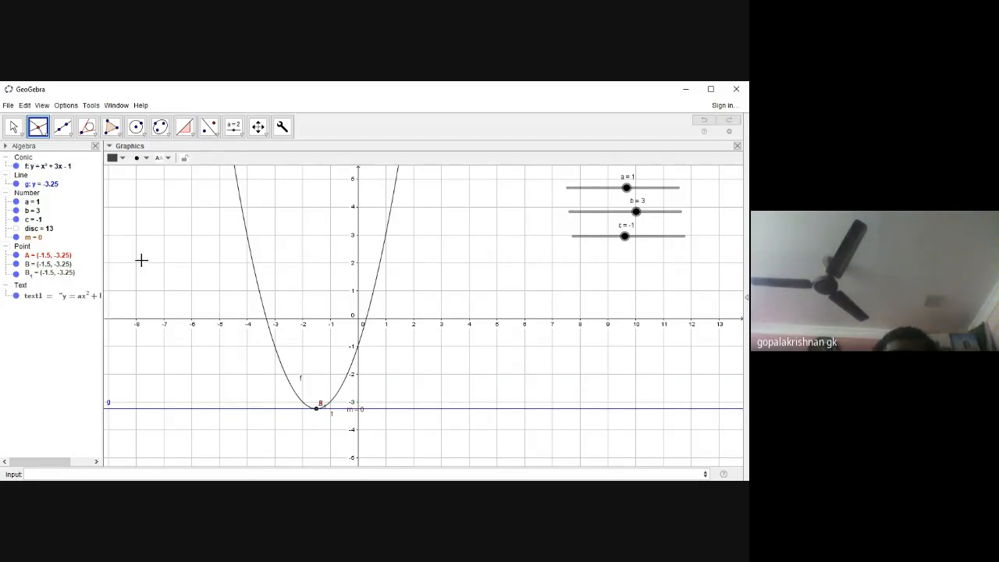
- Mark both roots of the parabola as points with the Roots tool
left_click(48, 139)
left_click(62, 311)
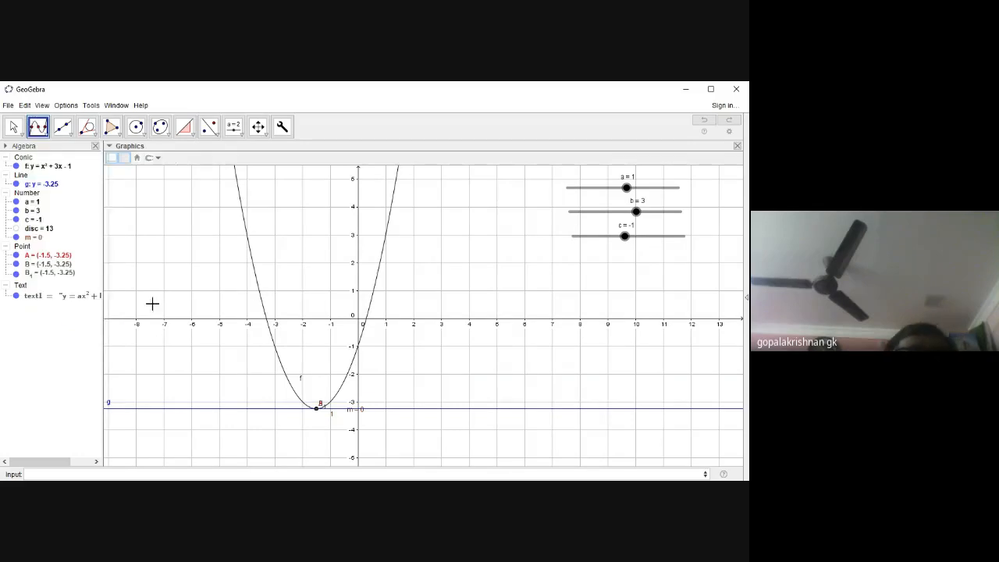
left_click(258, 287)
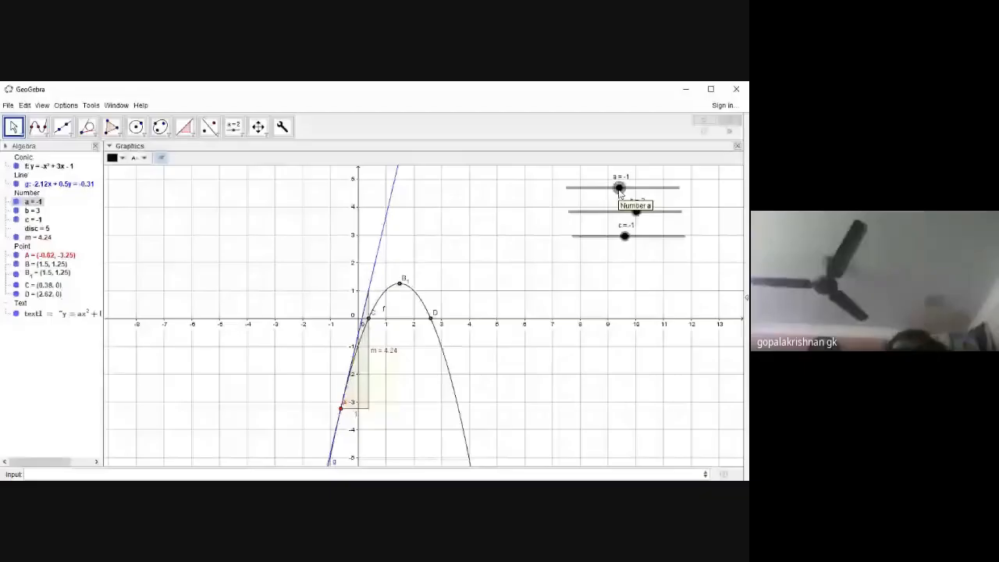
- Vary the a slider from -2 through 2 and leave it at 3
left_click_drag(619, 189, 615, 193)
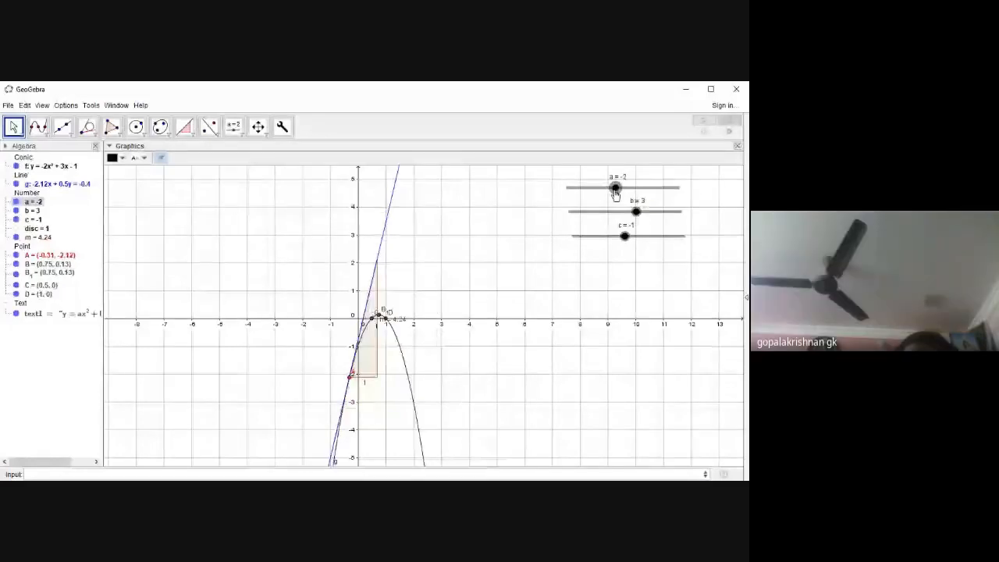
left_click_drag(616, 193, 631, 195)
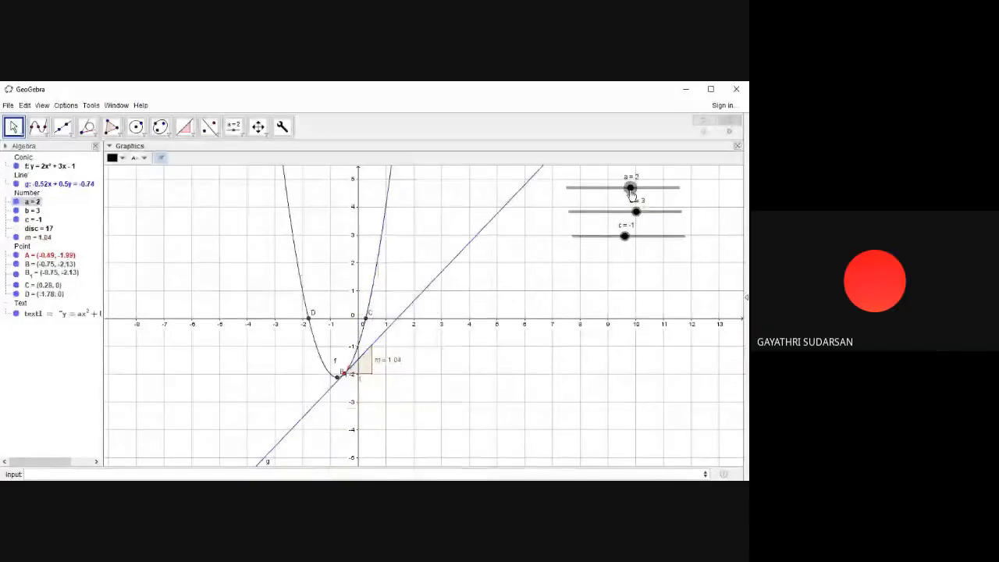
left_click_drag(630, 188, 634, 188)
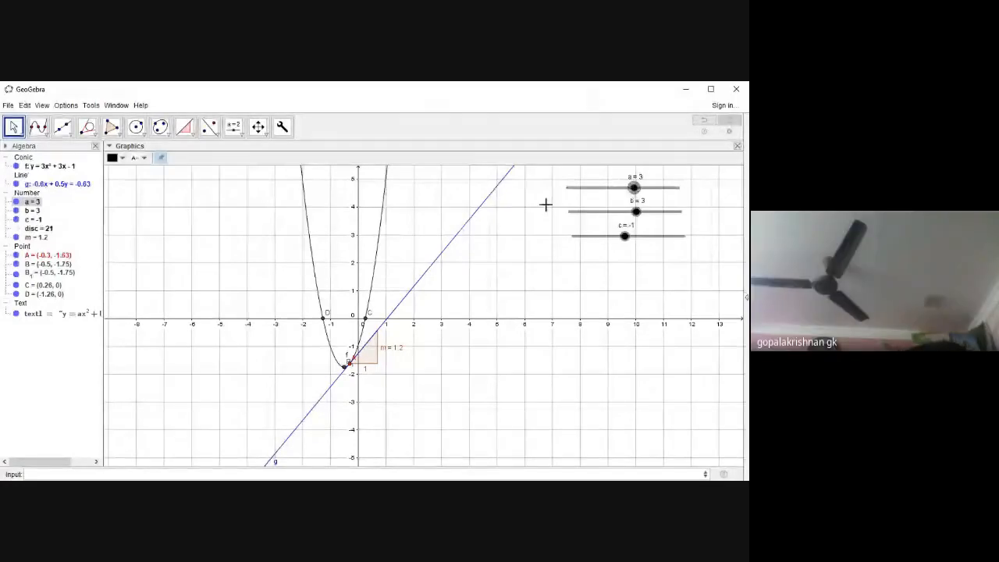
left_click(47, 136)
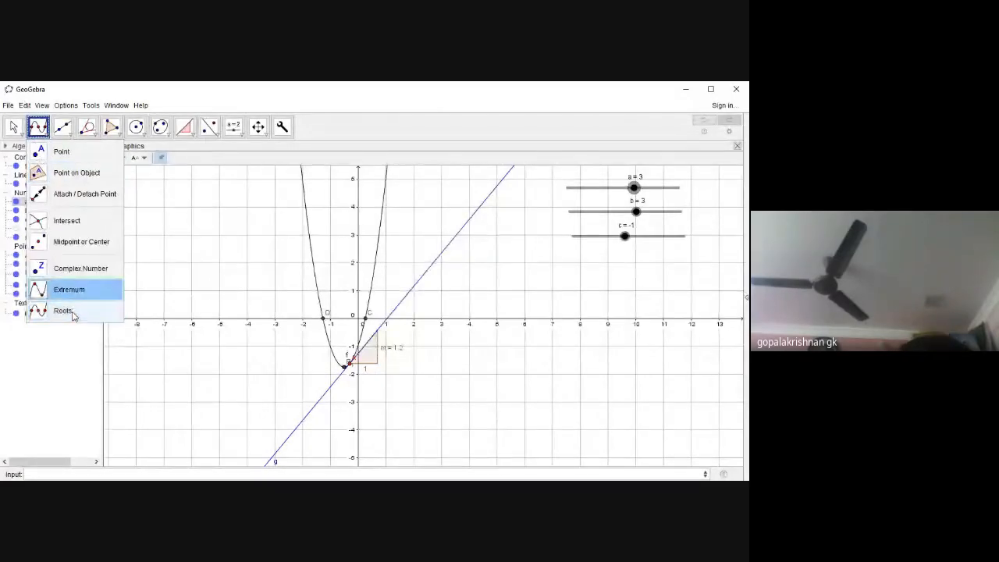
mouse_move(64, 131)
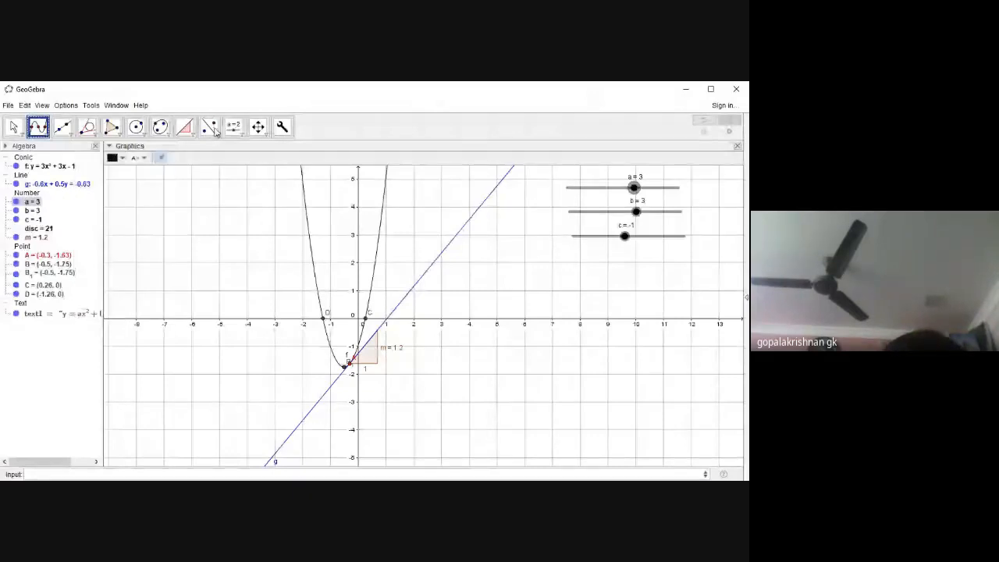
mouse_move(234, 130)
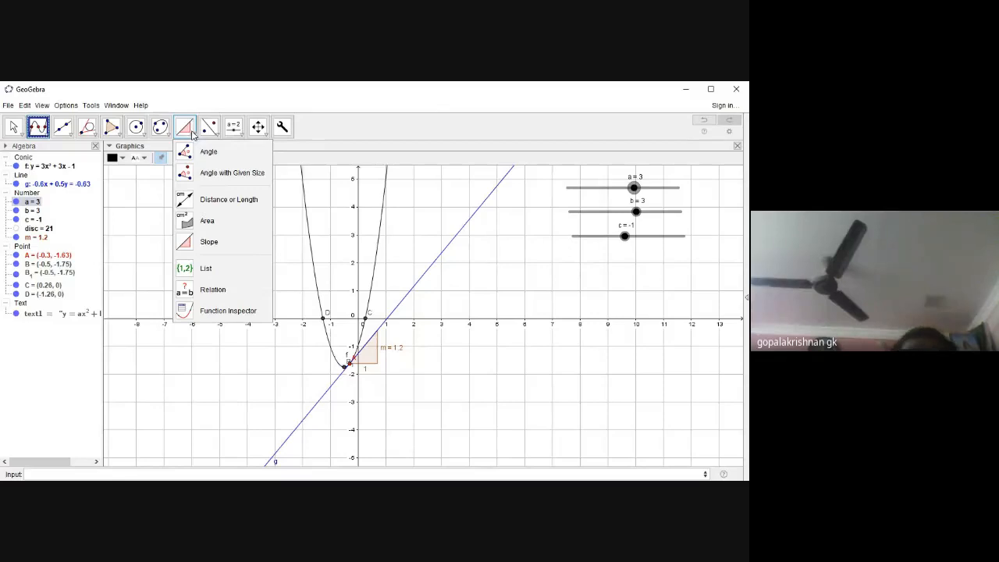
- Place a free point at (2, 4) with the Point tool
mouse_move(15, 132)
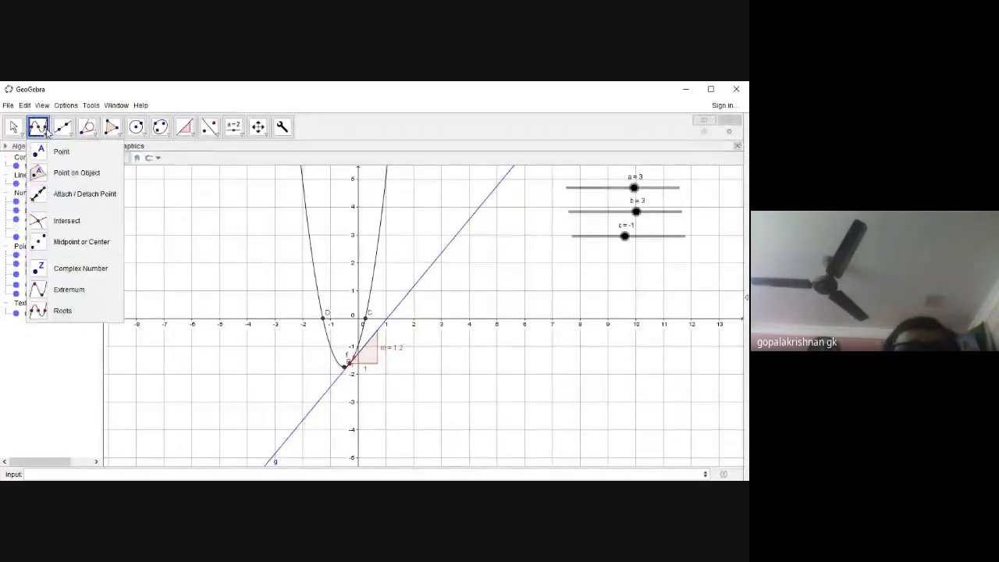
left_click(55, 151)
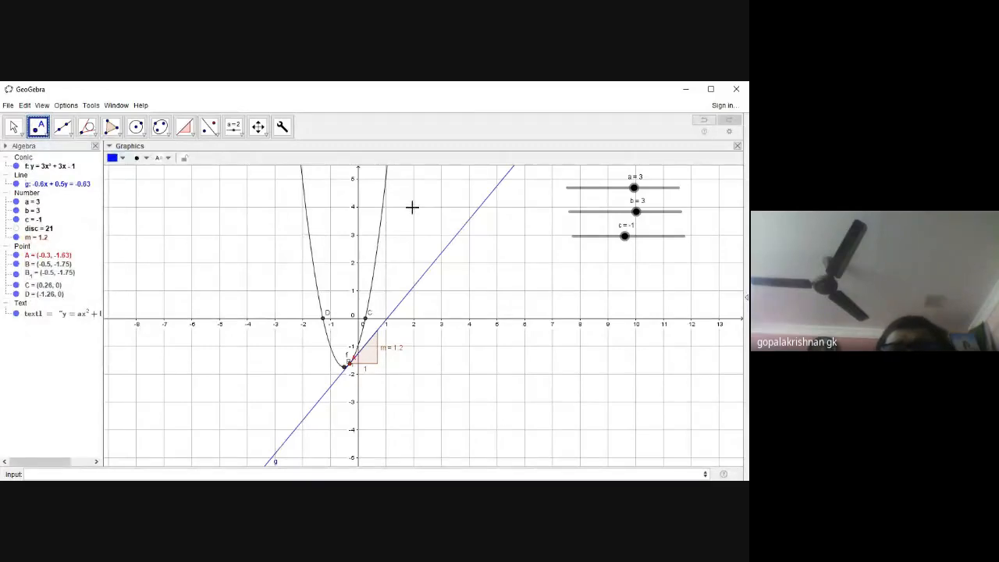
left_click(413, 206)
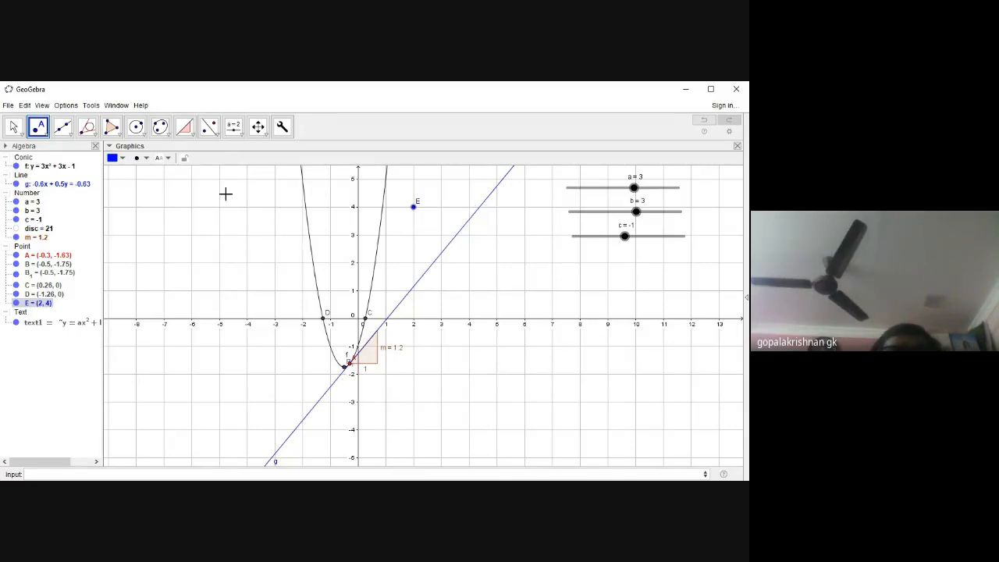
- Reflect point E about the tangent line g with the Reflect about Line tool
left_click(216, 133)
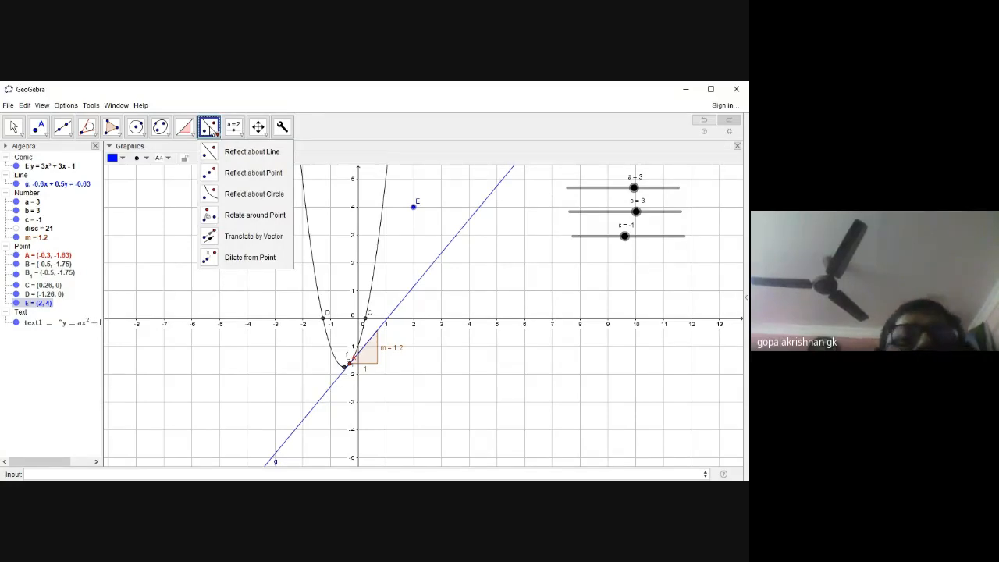
left_click(230, 151)
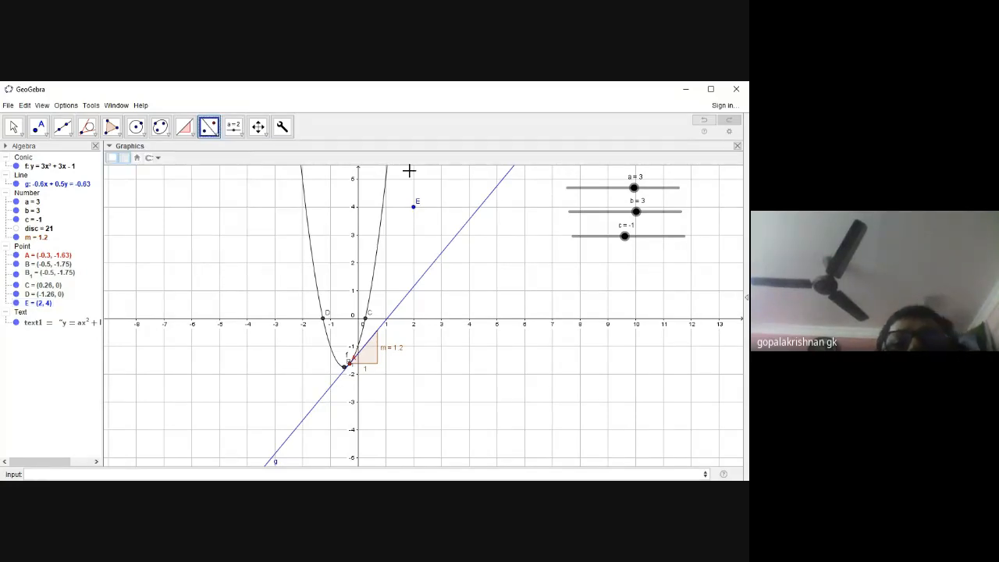
left_click(414, 206)
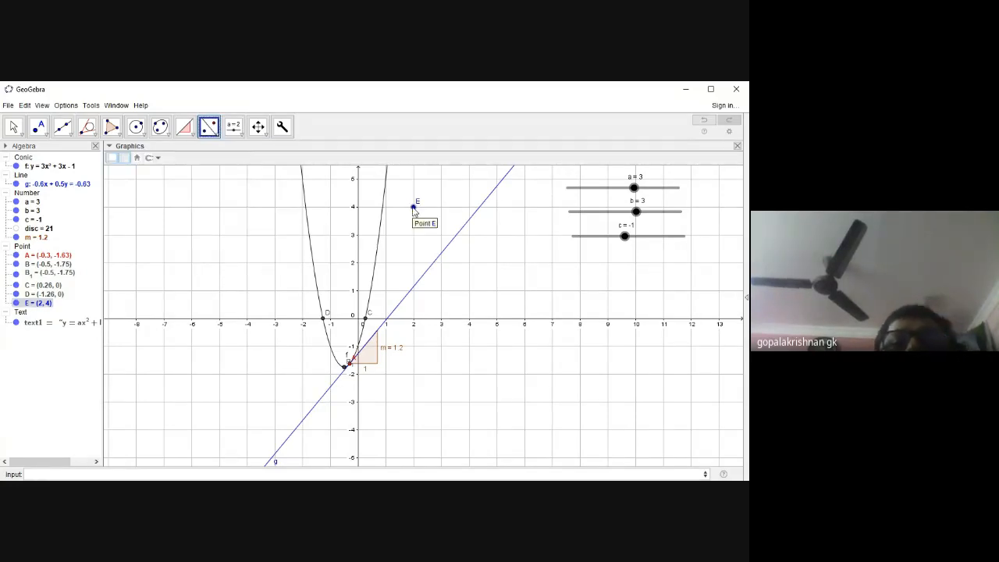
left_click(478, 211)
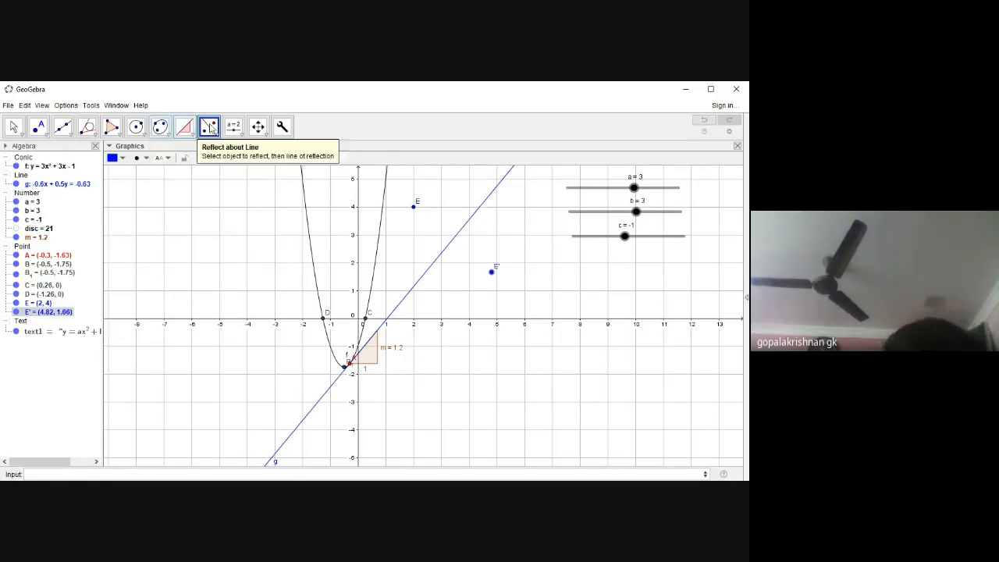
- Construct the midpoint between point E and its mirror image E' with the Midpoint or Center tool
left_click(216, 135)
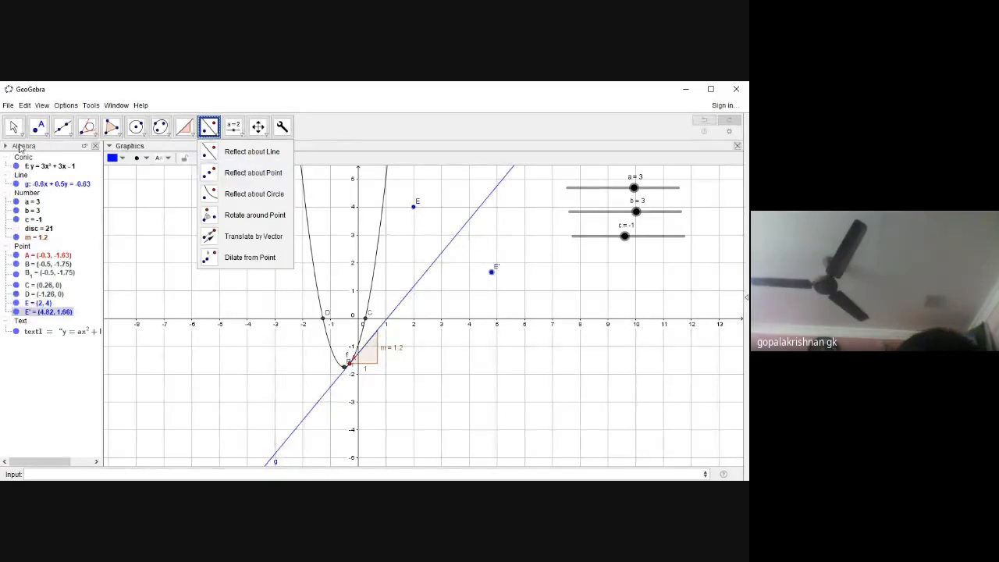
left_click(45, 135)
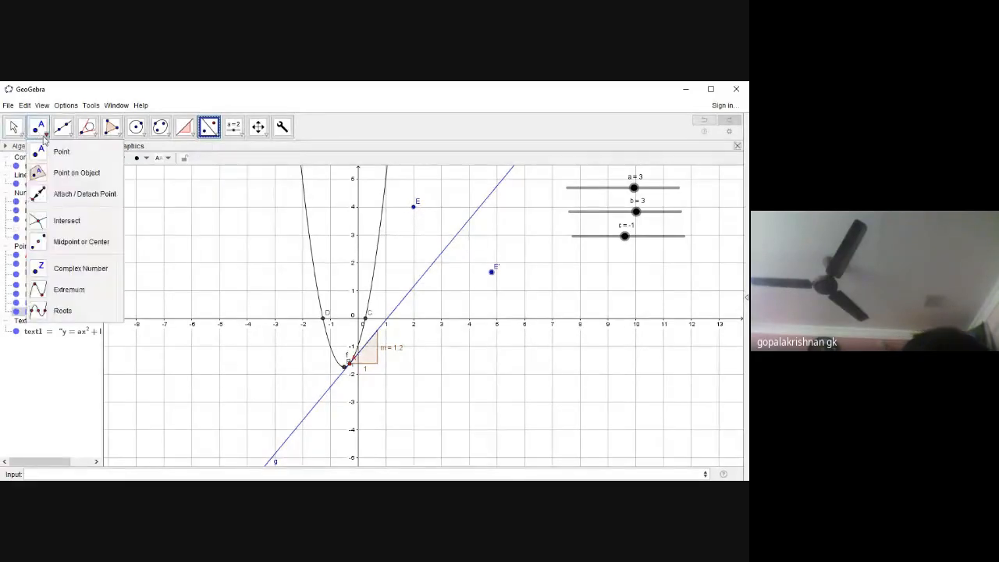
left_click(90, 248)
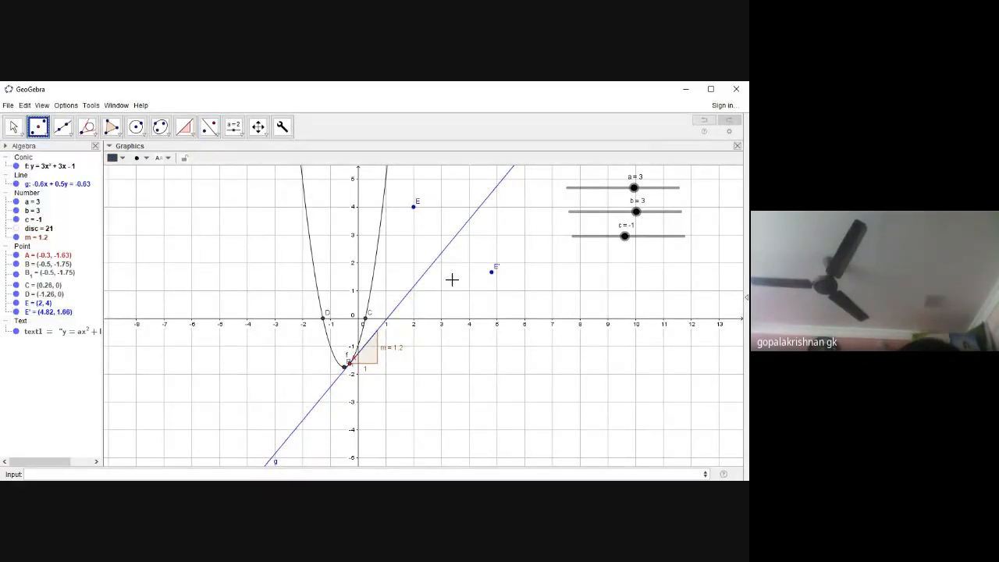
left_click(413, 209)
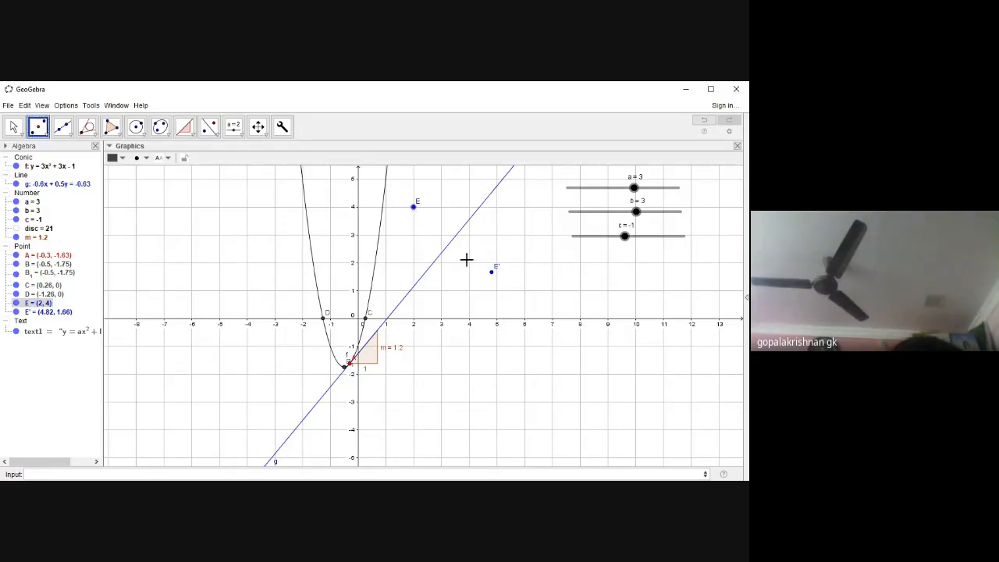
left_click(492, 275)
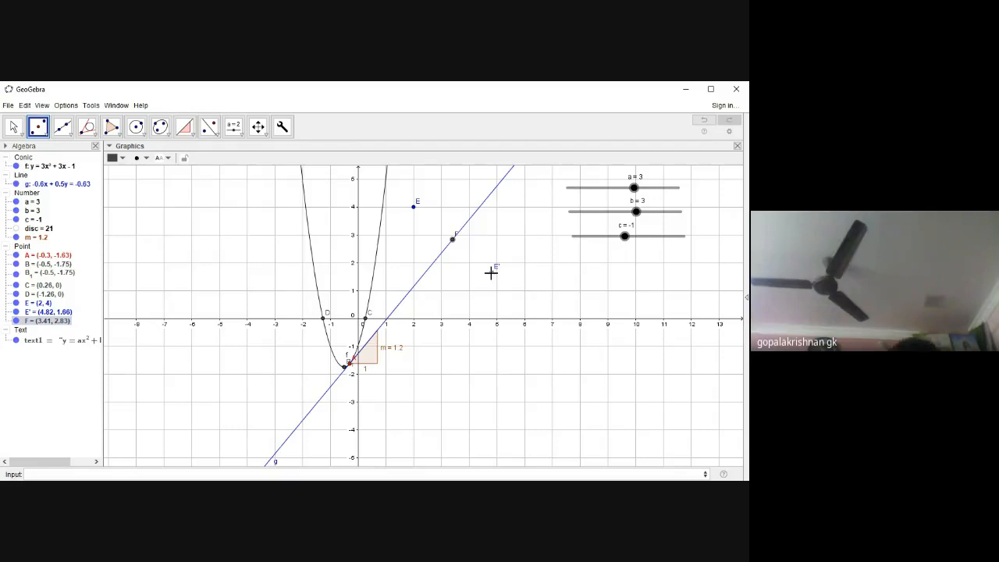
- Place two free points below the x-axis with the Point tool, at (3, -2) and about (5.92, -1.34)
left_click(47, 137)
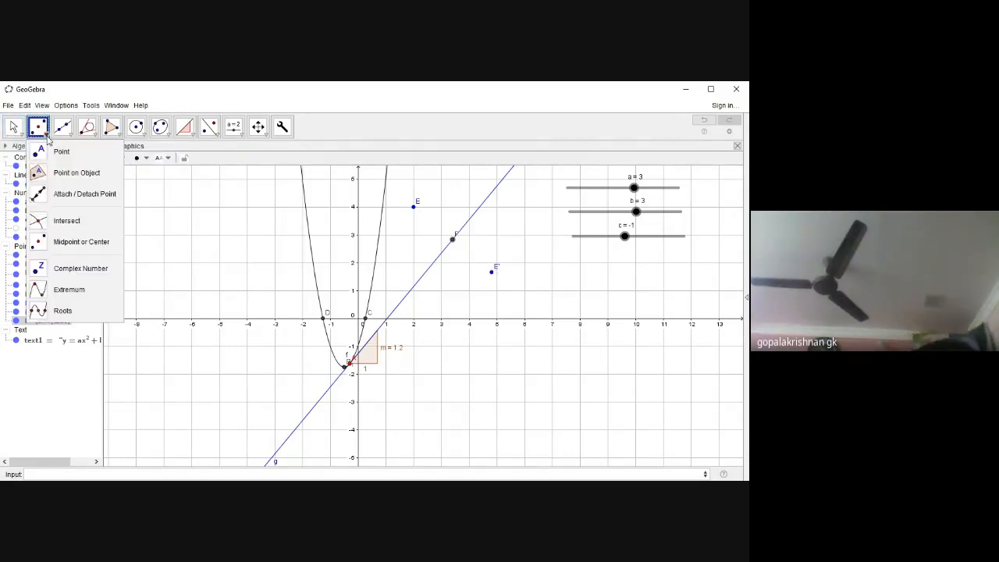
mouse_move(213, 133)
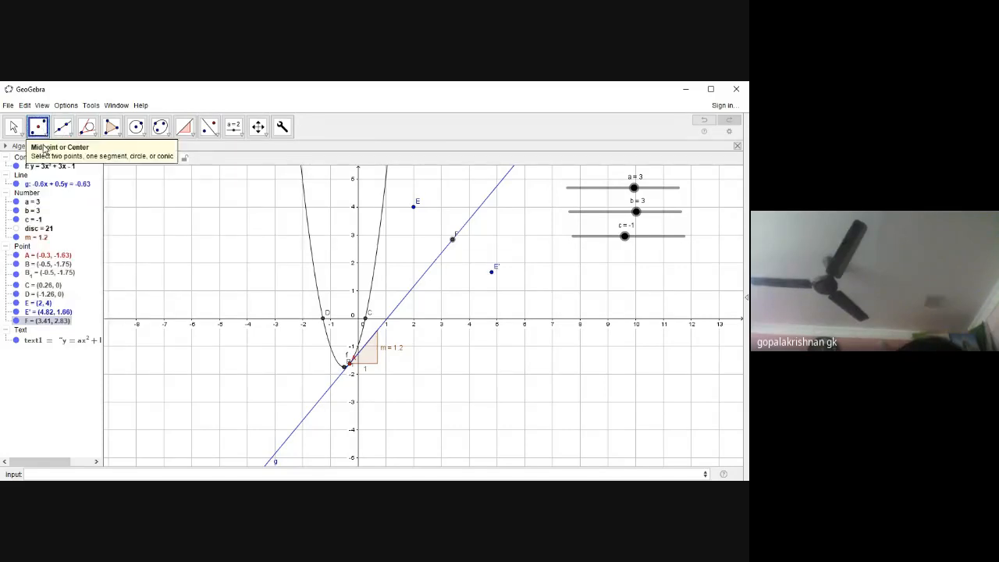
left_click(46, 158)
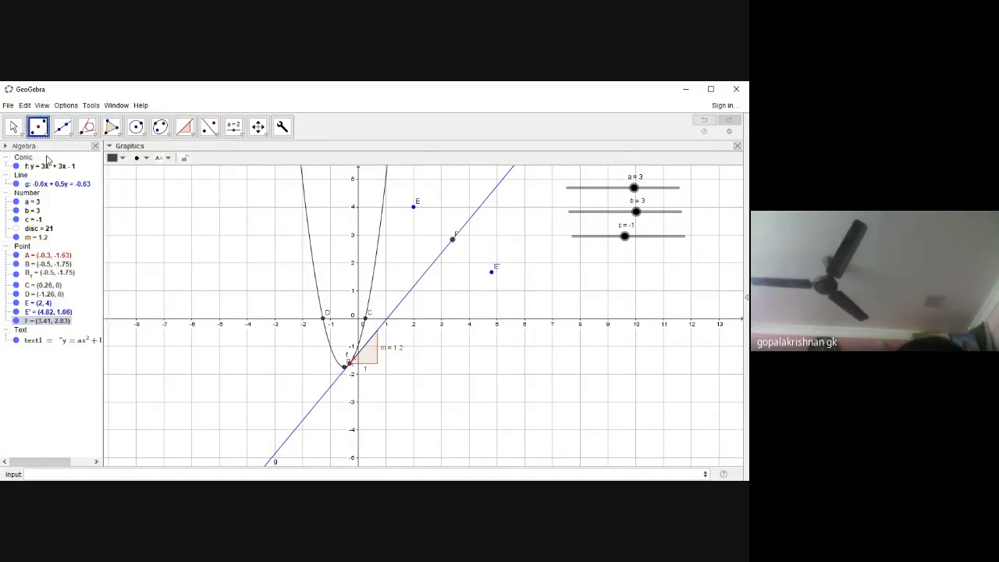
left_click(441, 375)
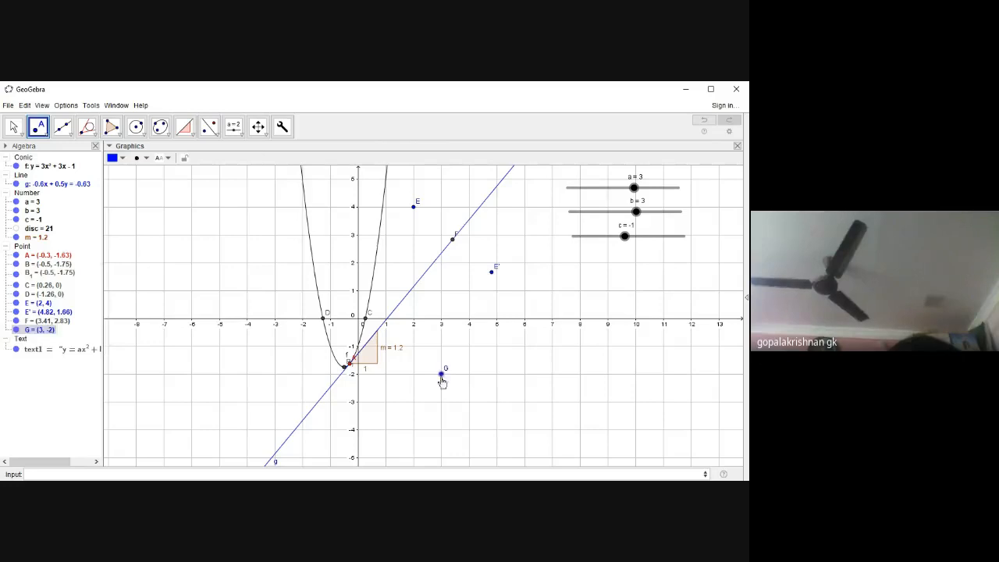
left_click(522, 355)
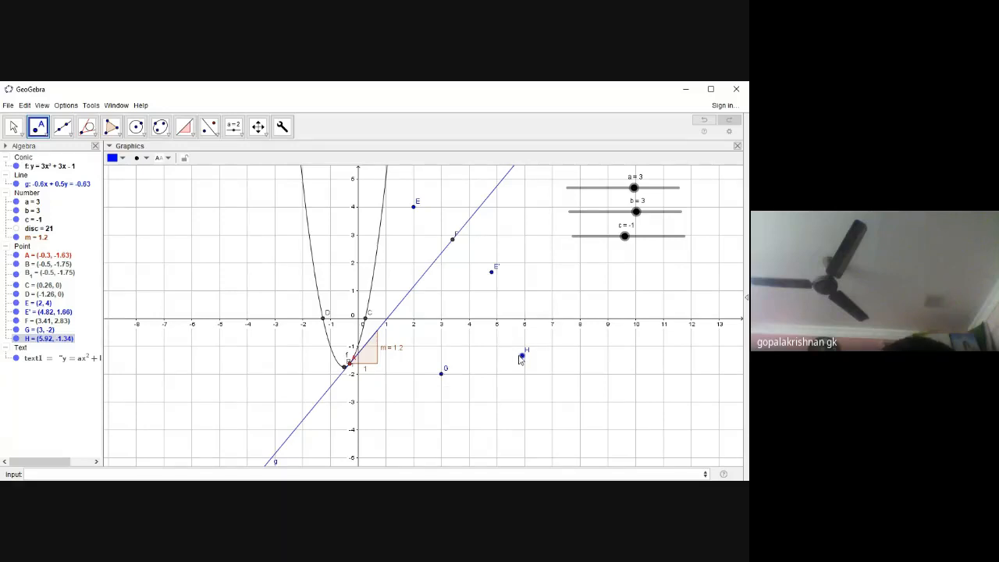
- Reflect point G about point H with the Reflect about Point tool
left_click(209, 128)
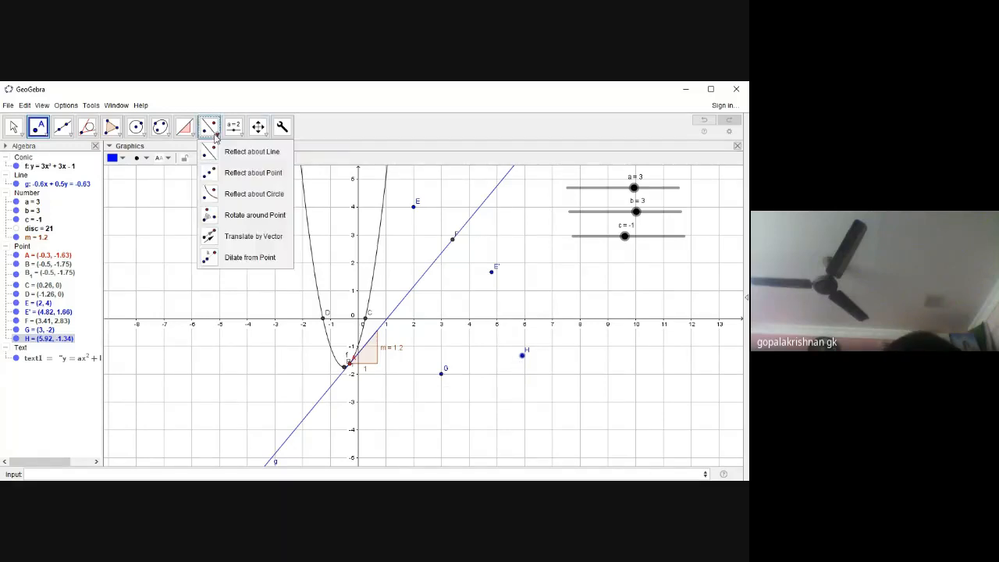
left_click(258, 175)
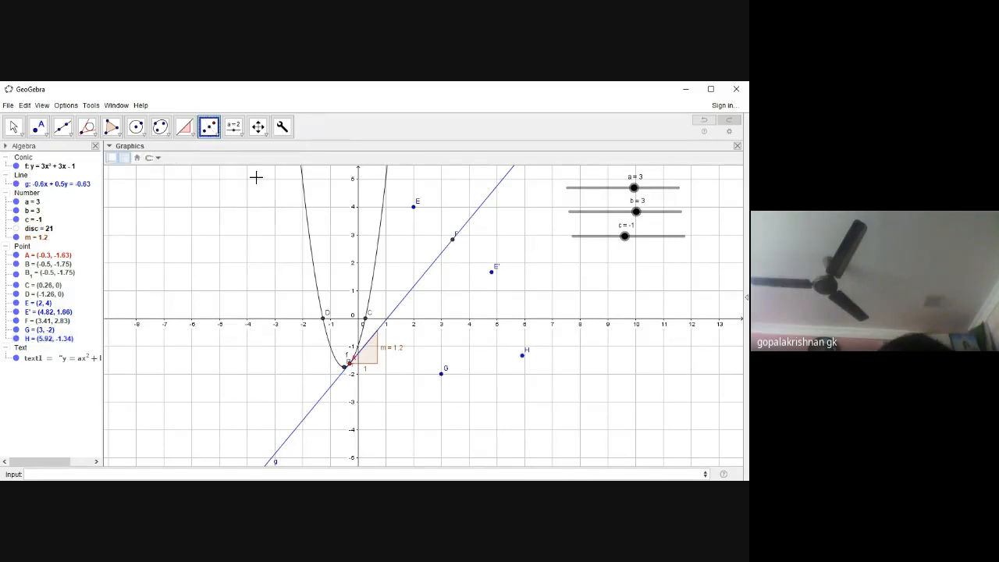
left_click(442, 375)
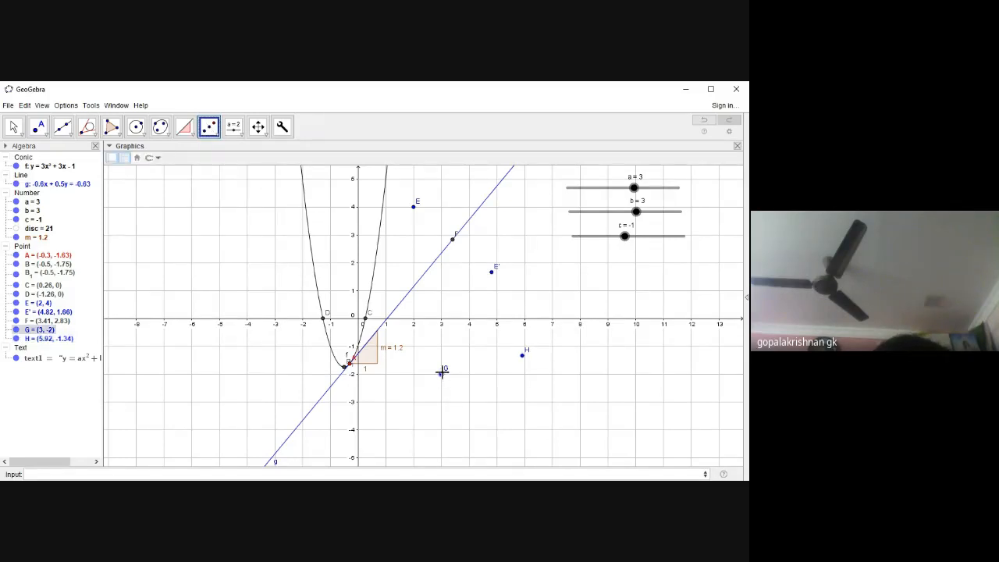
left_click(522, 355)
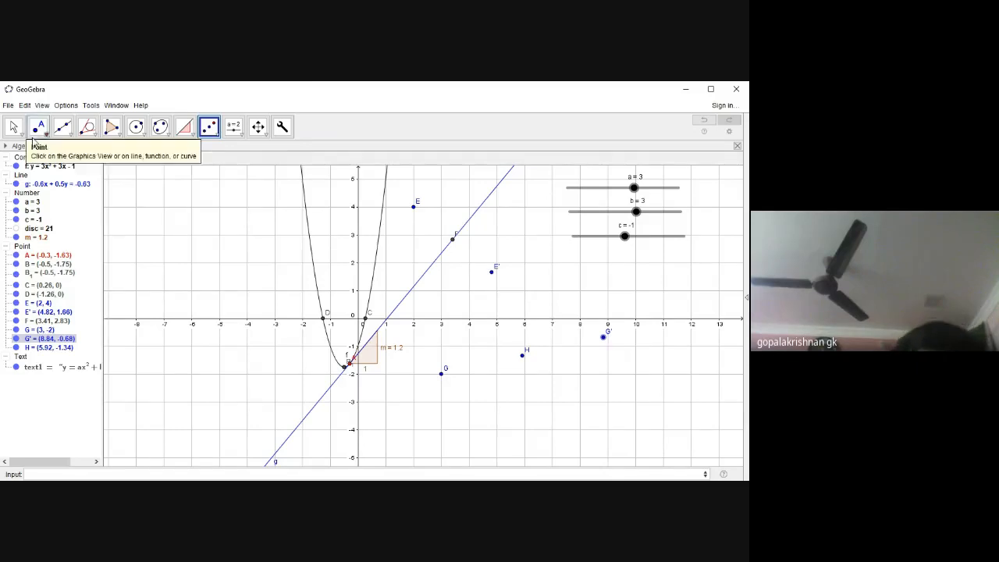
left_click(219, 134)
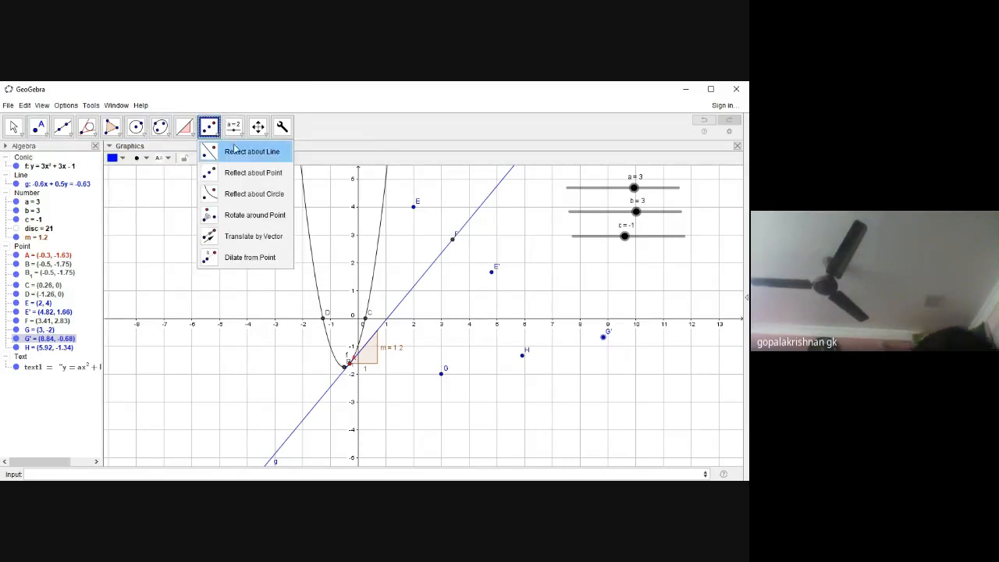
mouse_move(34, 139)
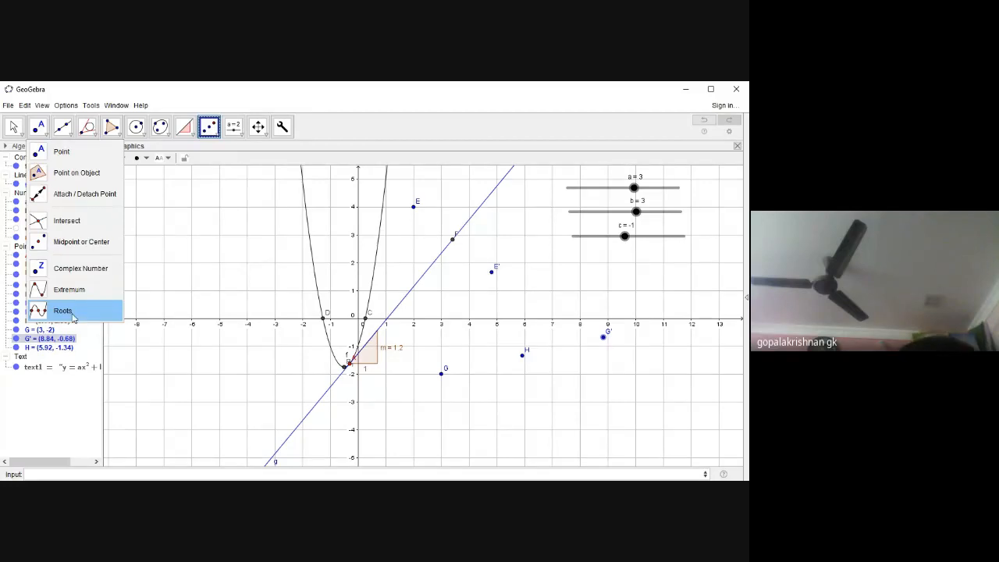
mouse_move(92, 131)
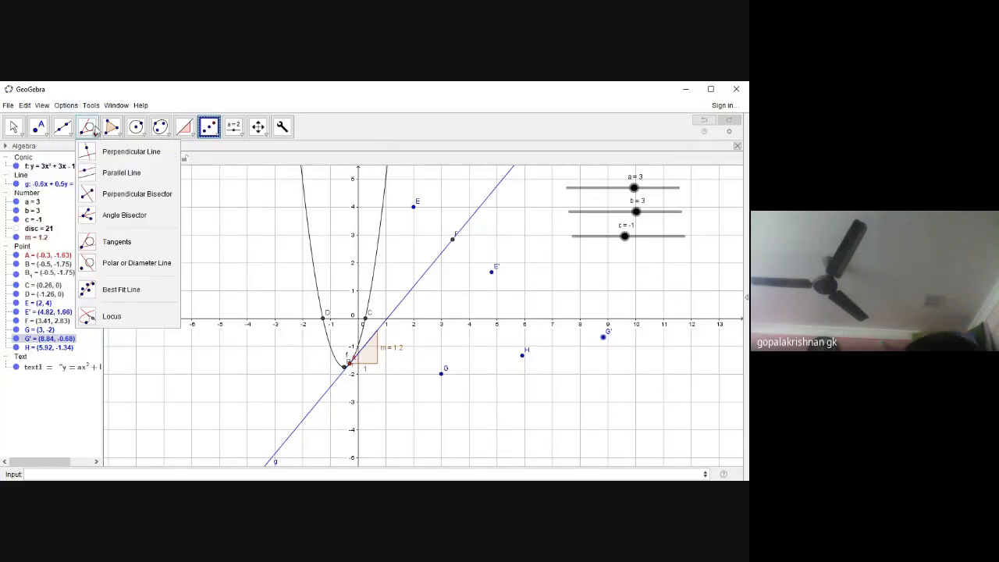
mouse_move(190, 131)
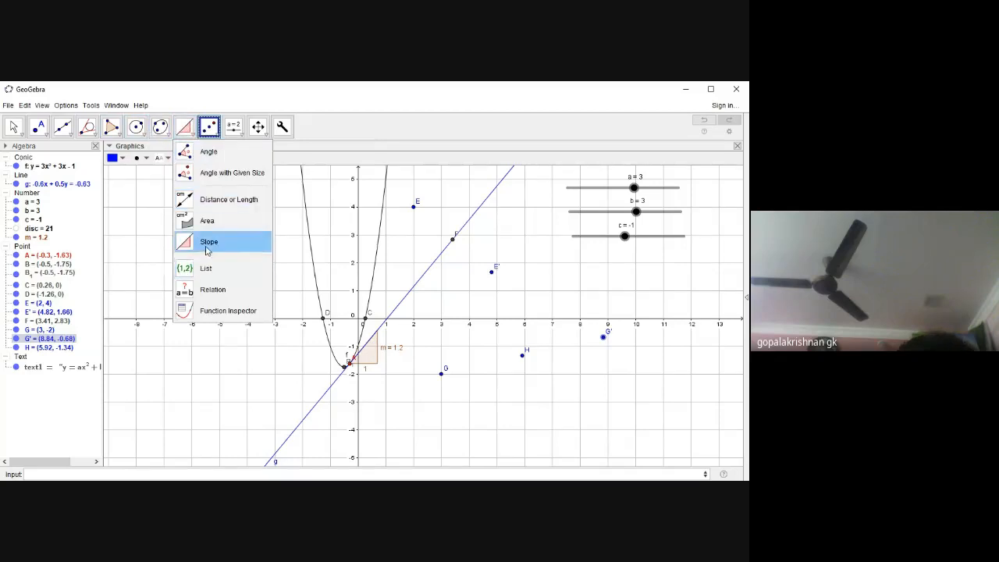
mouse_move(234, 124)
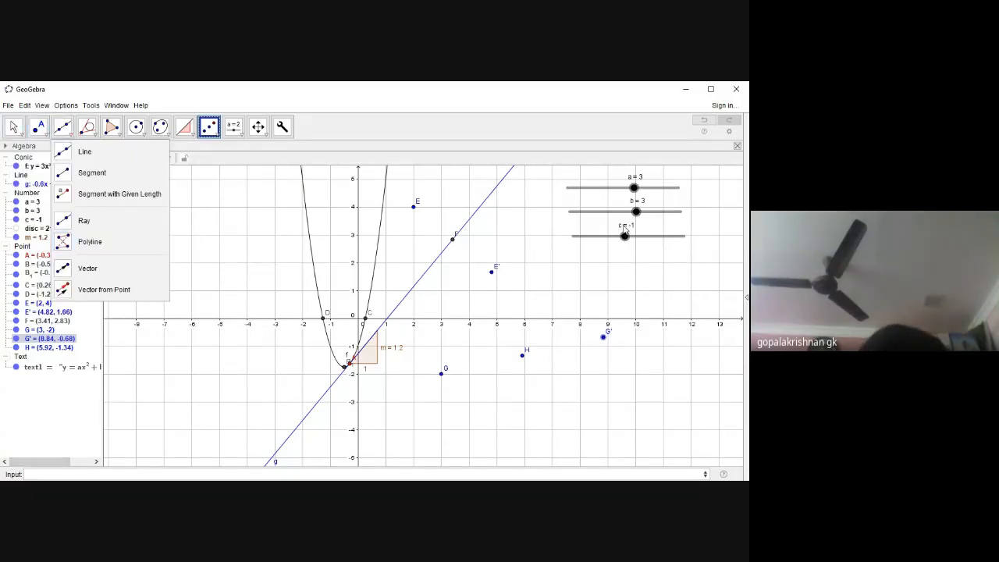
- Set the c slider to 2
key("Escape")
left_click_drag(625, 234, 638, 242)
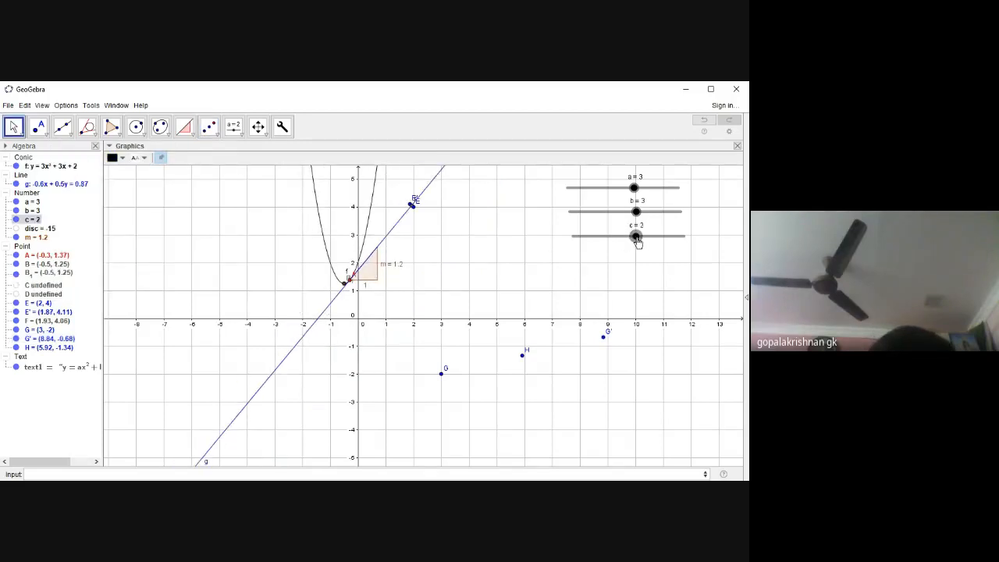
- Place a complex number at about -1.21 + 2.78i beside the parabola's left branch, and undo it
left_click(45, 138)
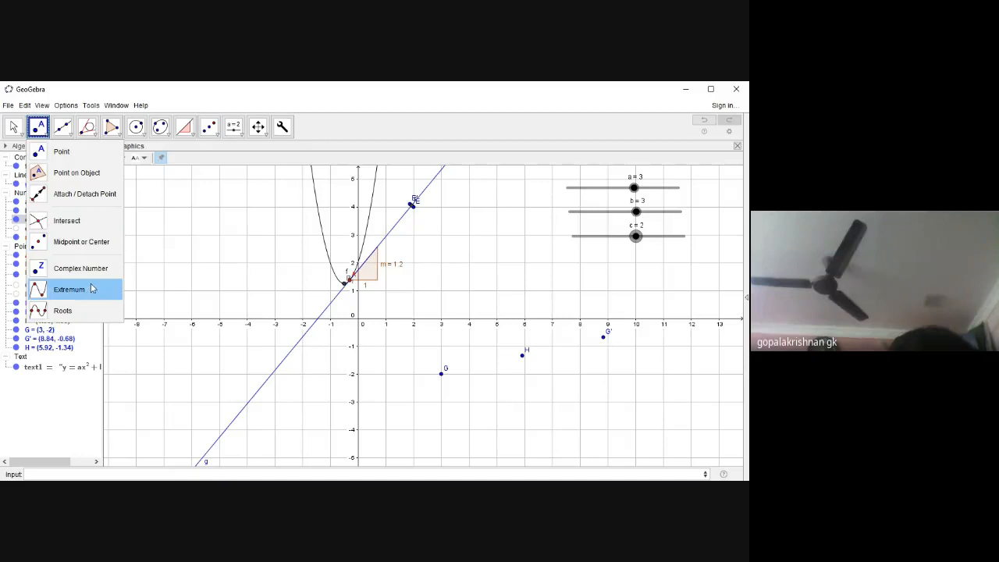
left_click(78, 268)
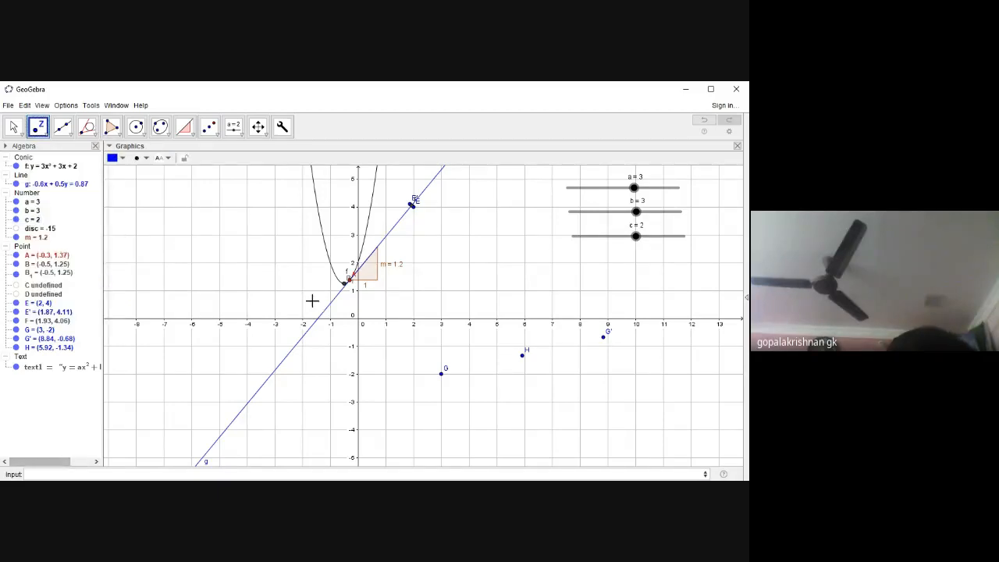
left_click(325, 240)
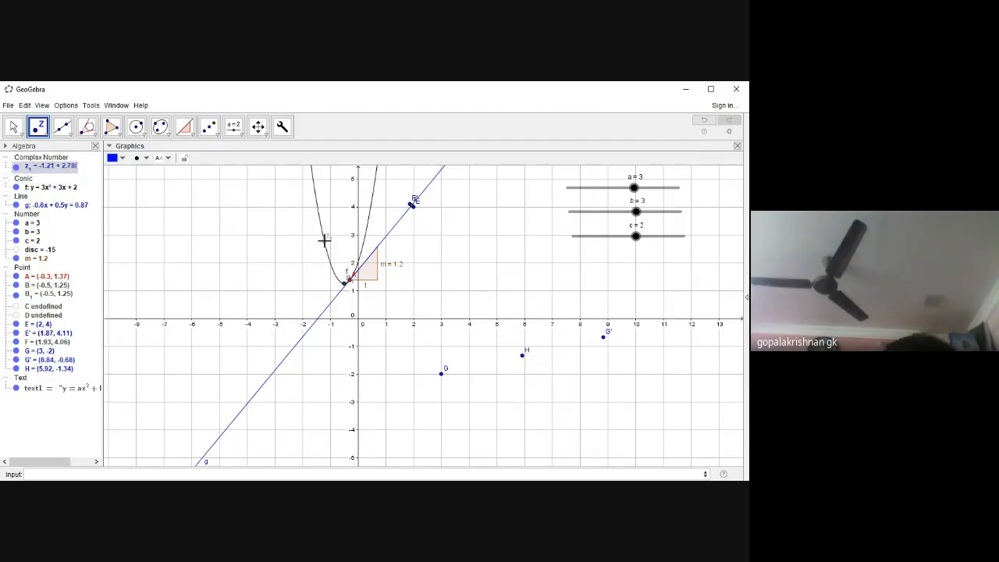
key("ctrl+z")
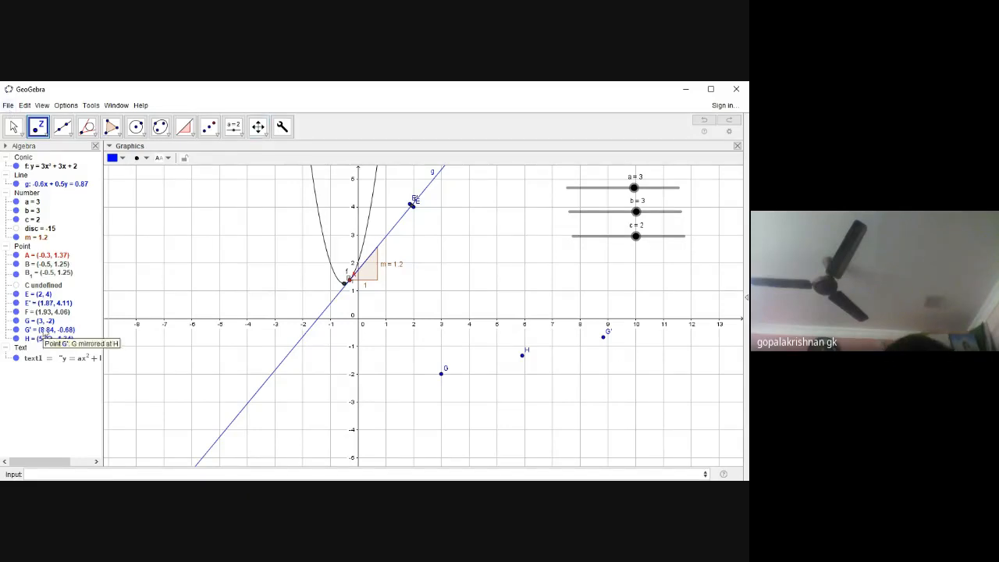
- Start a new construction without saving the current changes, and show the grid
left_click(8, 106)
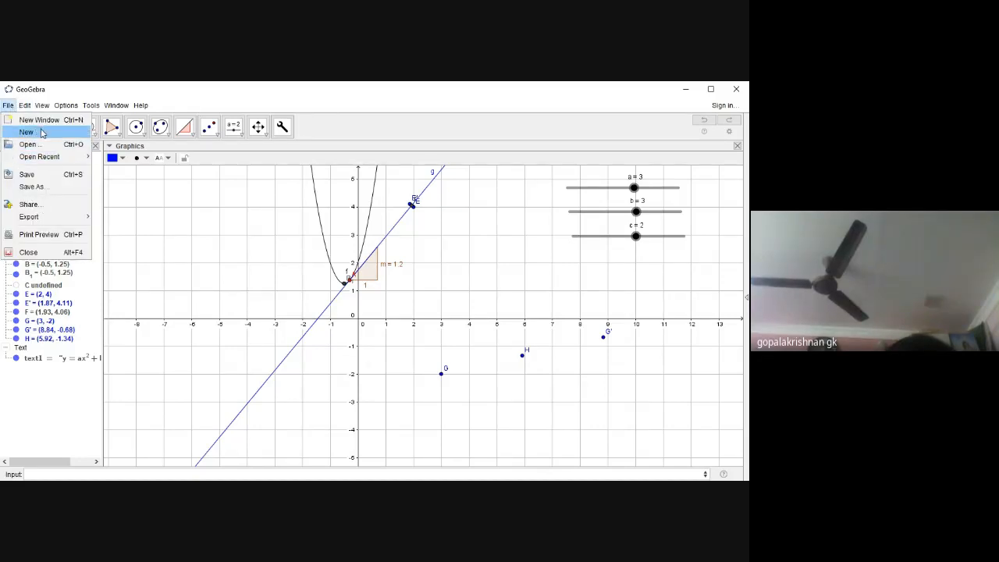
left_click(42, 133)
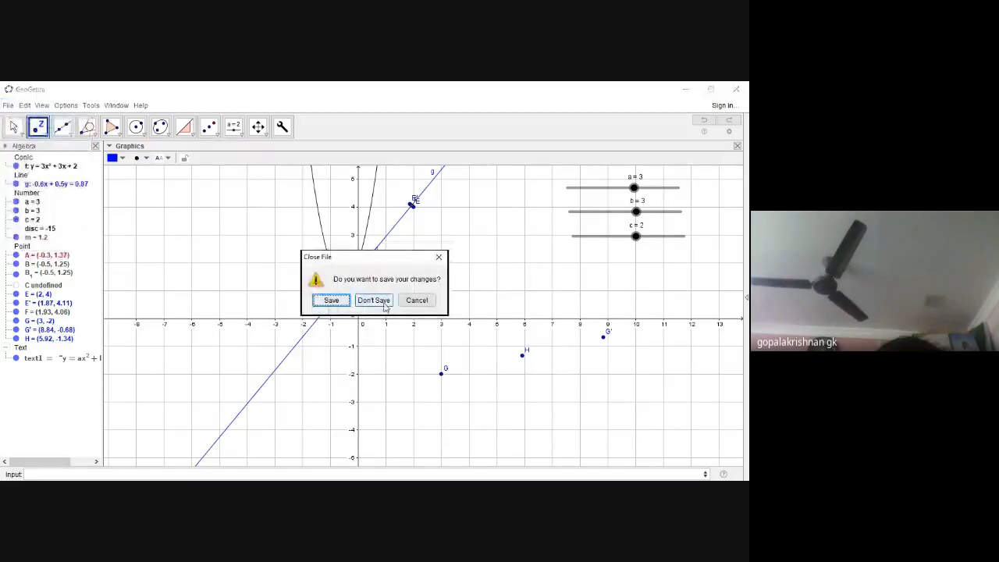
left_click(382, 301)
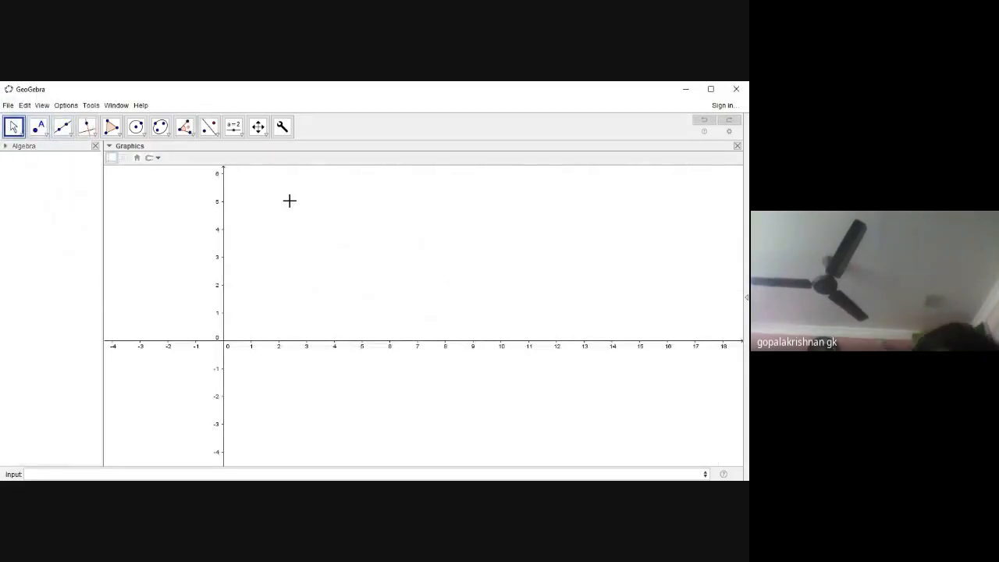
left_click(125, 158)
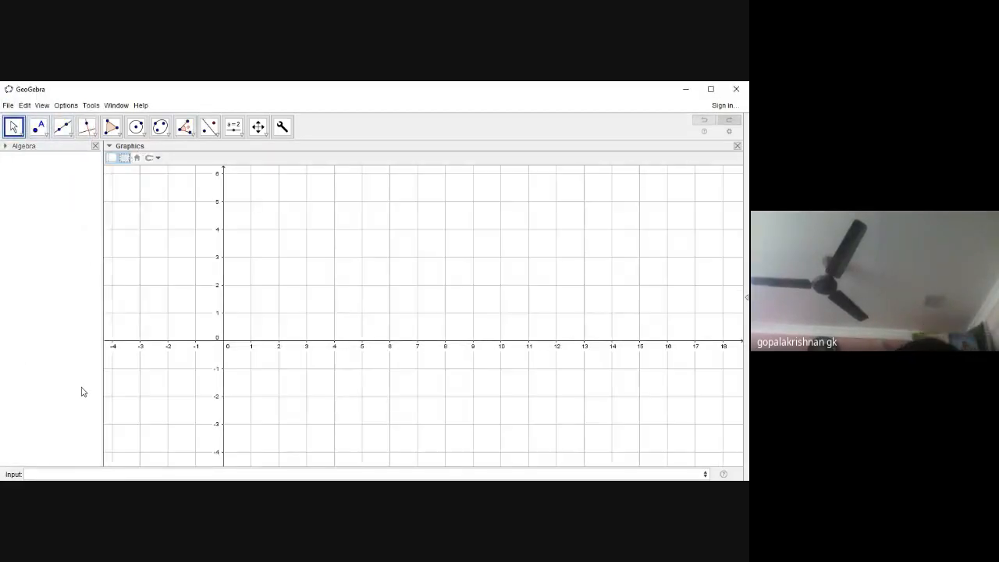
- Enter the cubic function y=x^3-3x^2-5 as a new graph
left_click(79, 476)
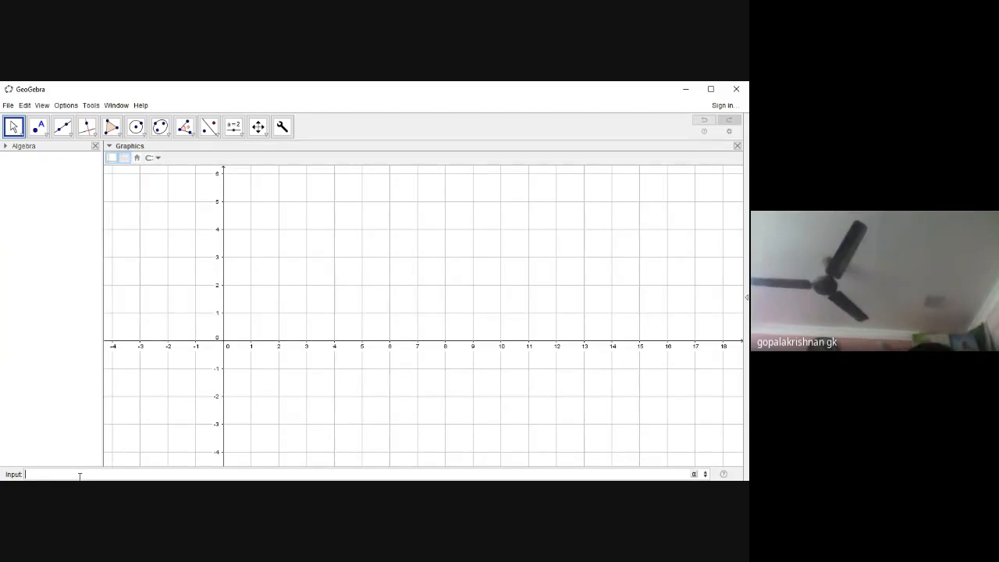
type("h")
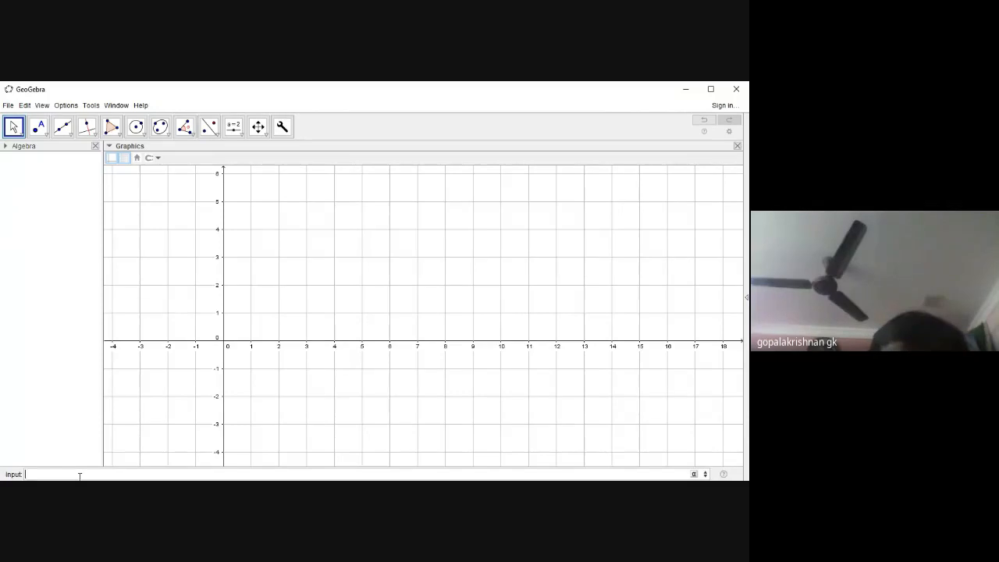
key("BackSpace")
type("y=")
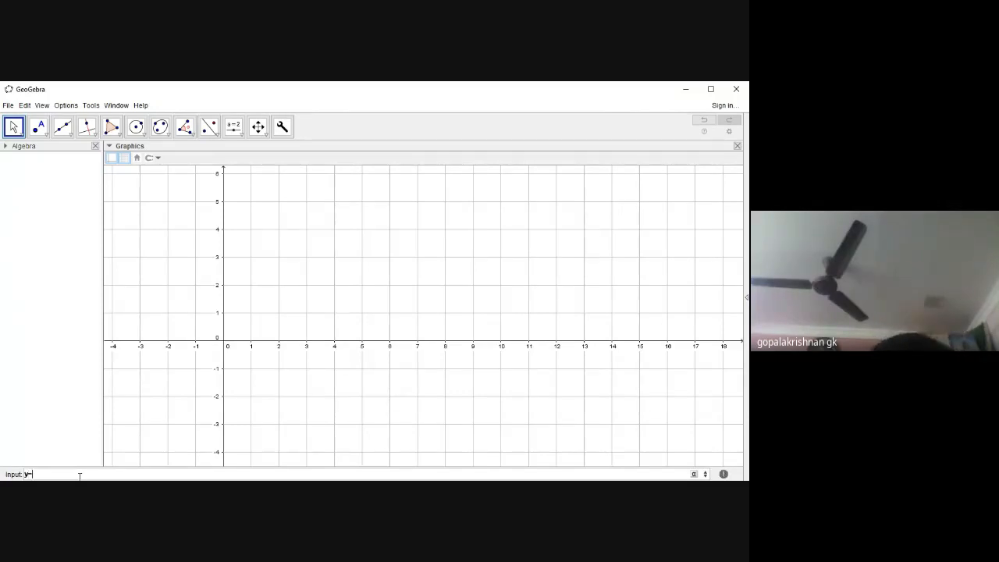
type("x^3")
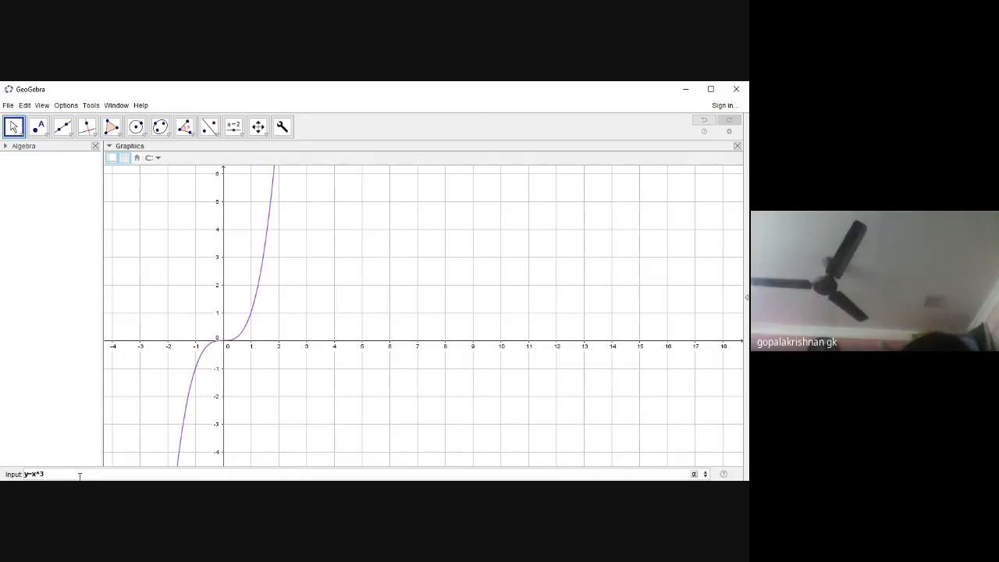
type("-3x")
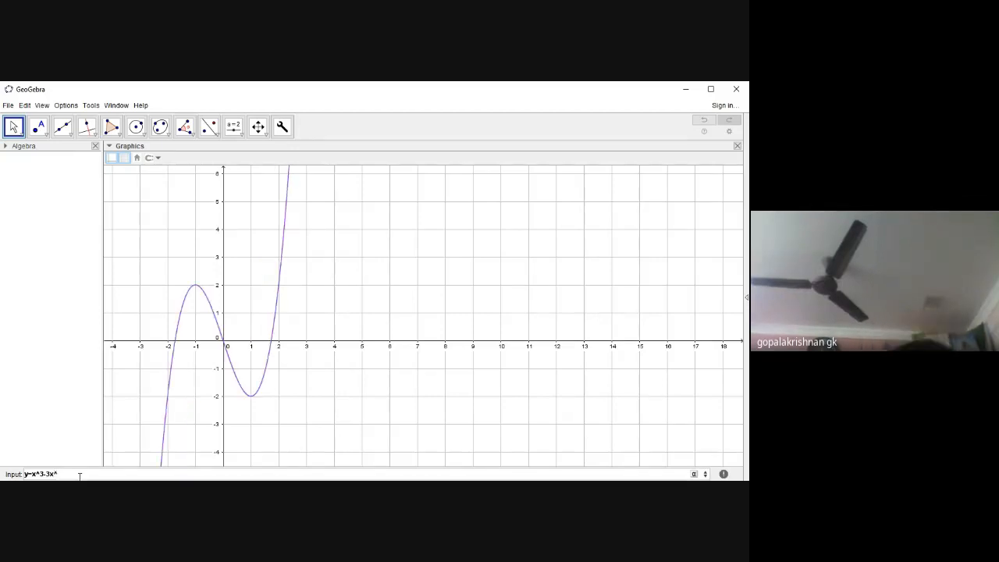
type("^2")
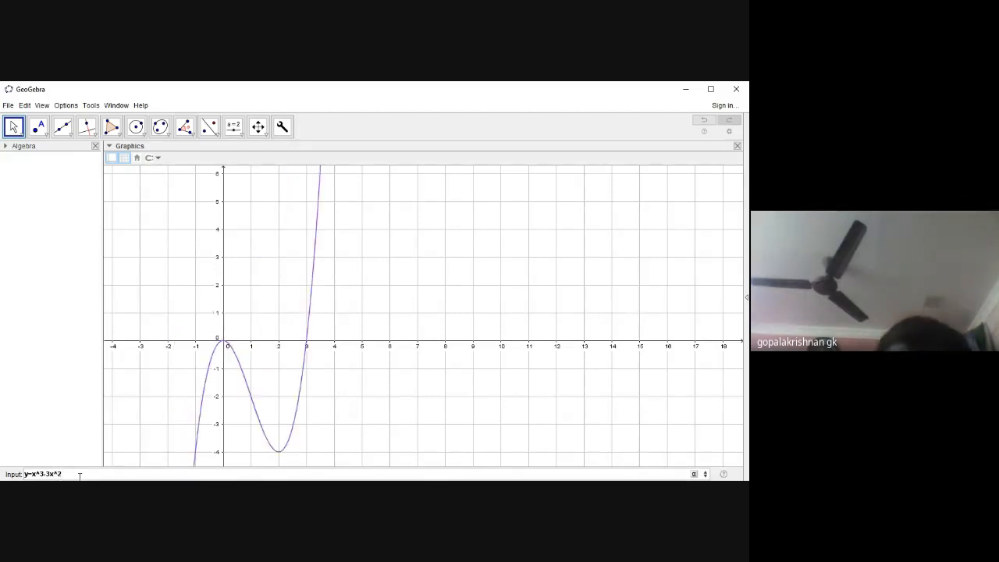
type("-5")
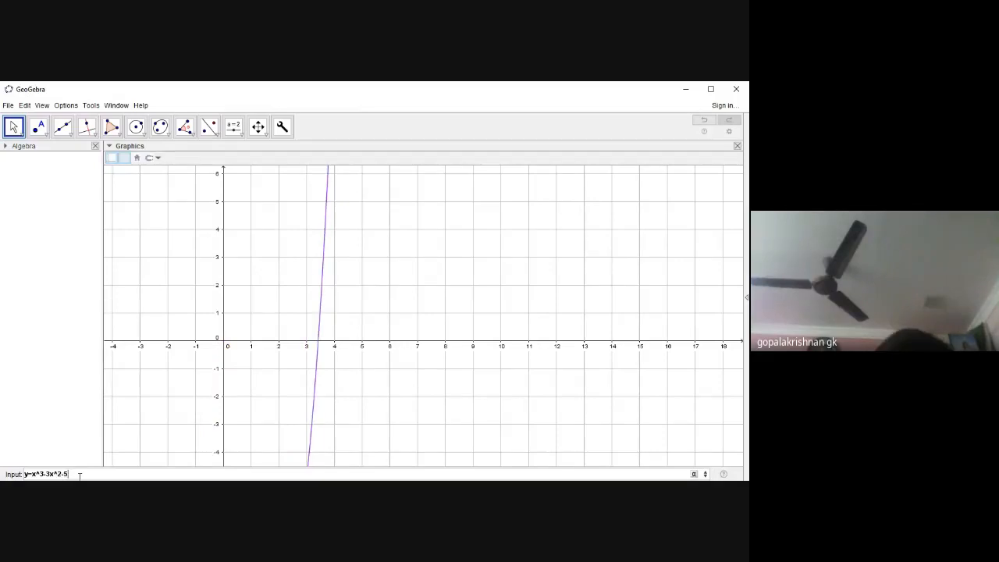
key("Return")
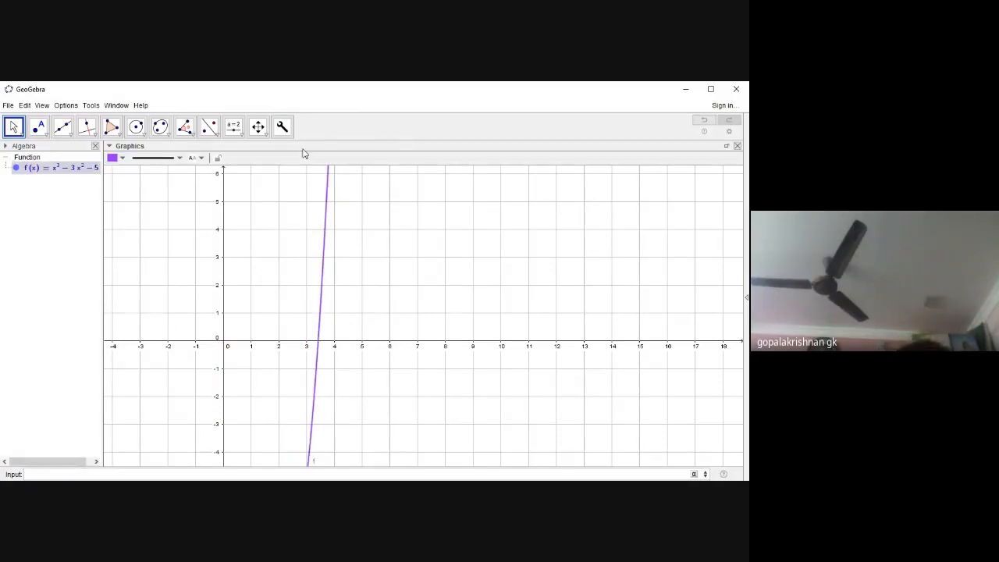
- Remove the constant term -5 from the function so its definition is f(x) = x^3 - 3x^2
left_click(258, 126)
left_click_drag(276, 354, 299, 211)
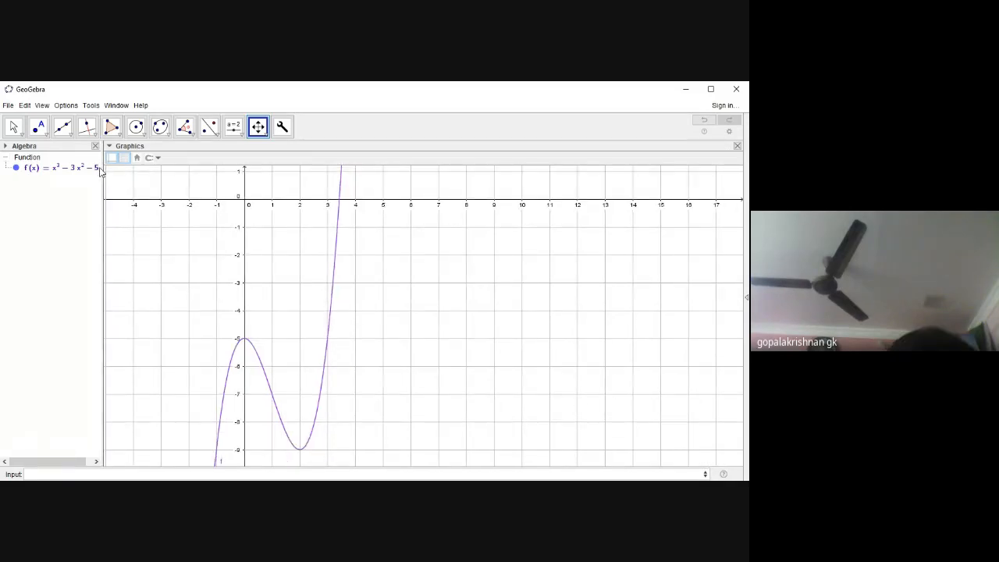
double_click(93, 171)
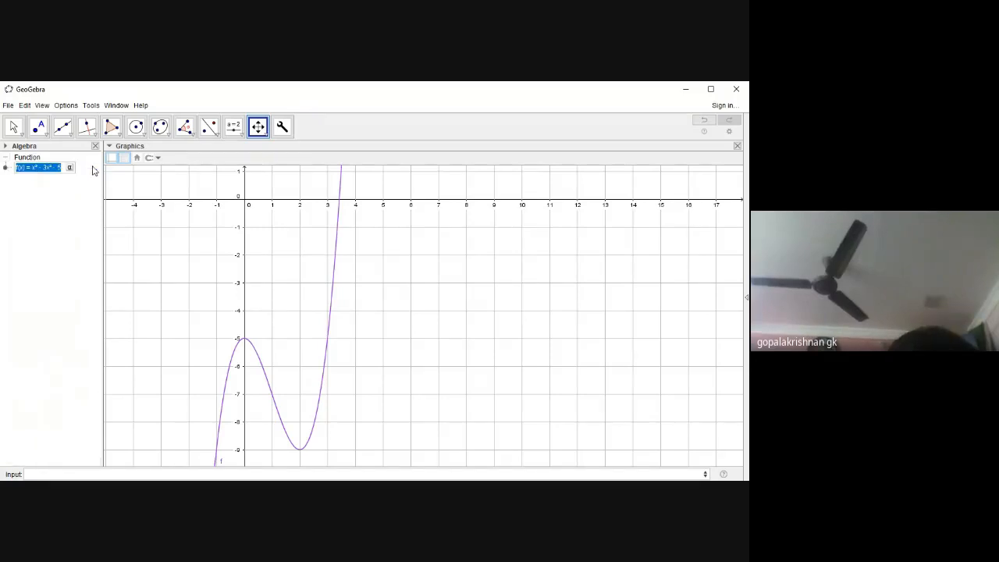
left_click(61, 167)
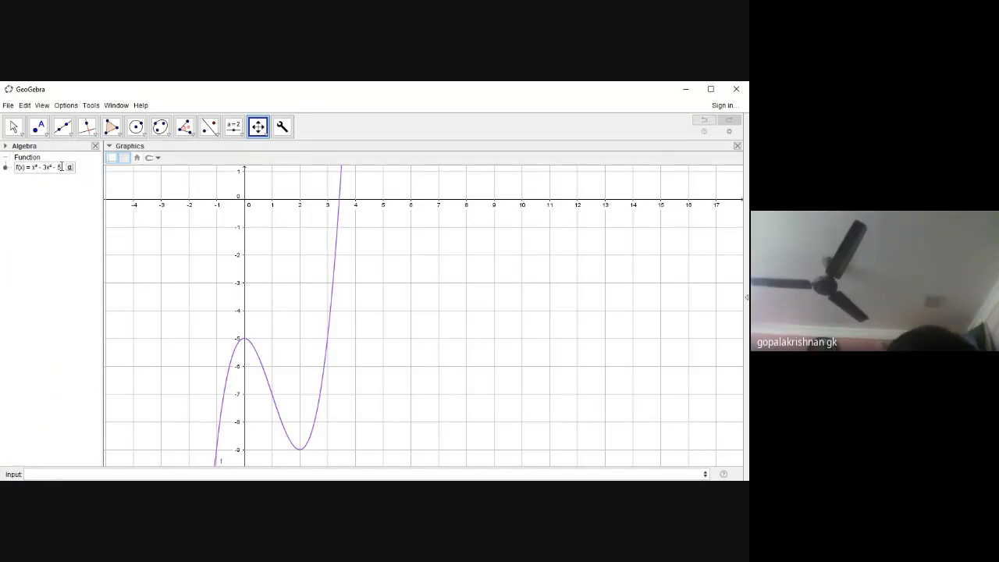
key("BackSpace")
key("BackSpace")
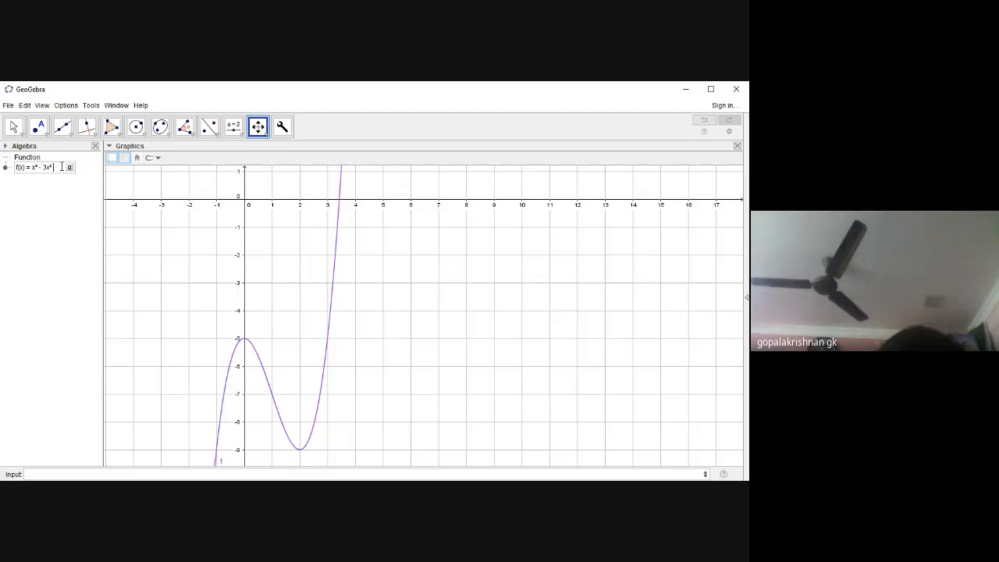
key("Return")
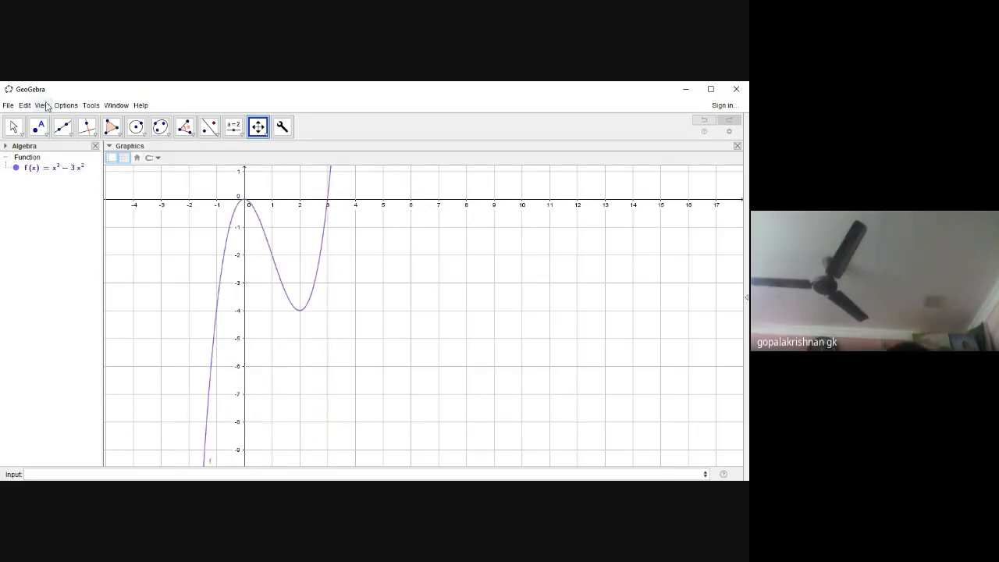
- Mark the roots of the cubic f with the Roots tool
left_click(13, 126)
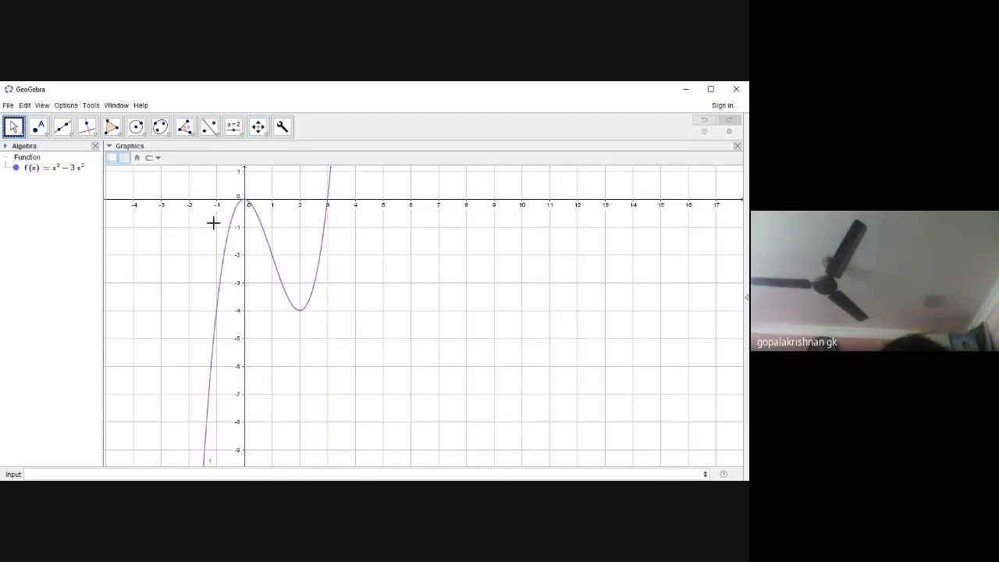
left_click_drag(214, 223, 257, 282)
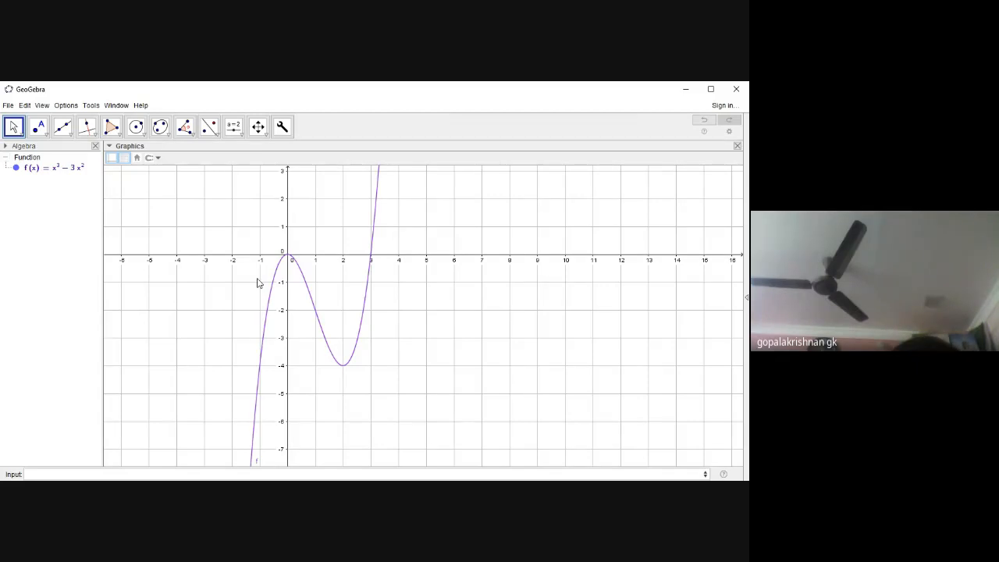
left_click(45, 134)
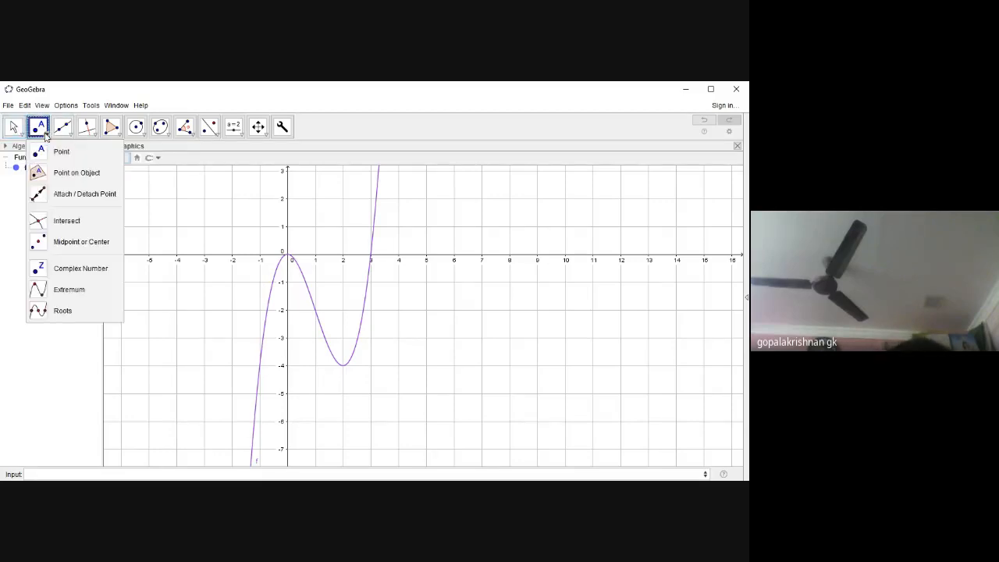
left_click(70, 311)
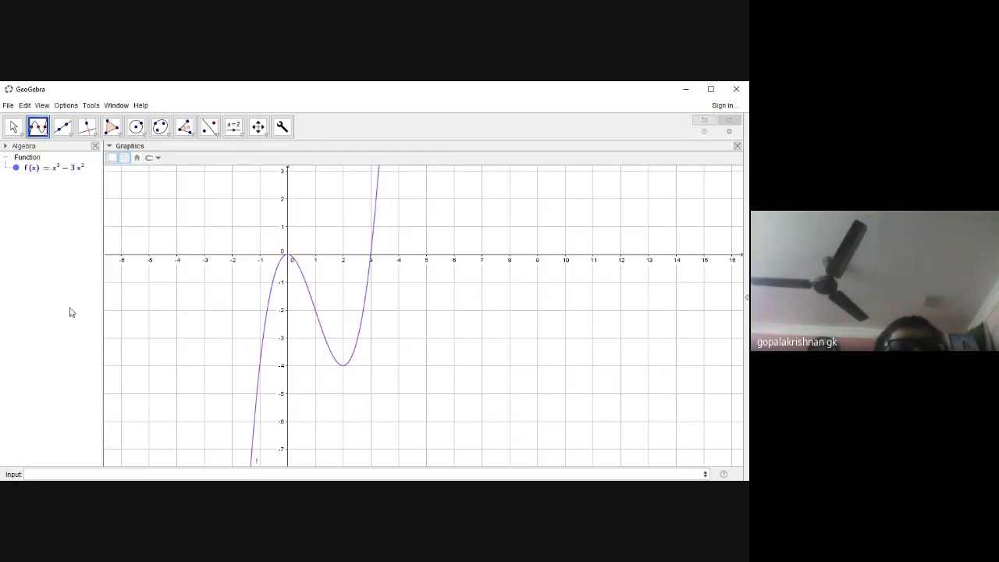
left_click(267, 309)
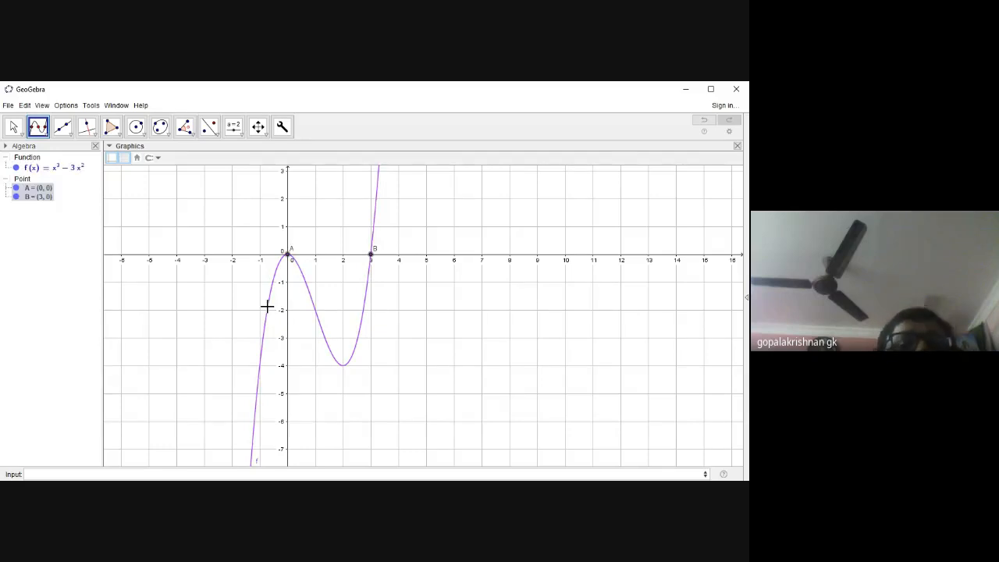
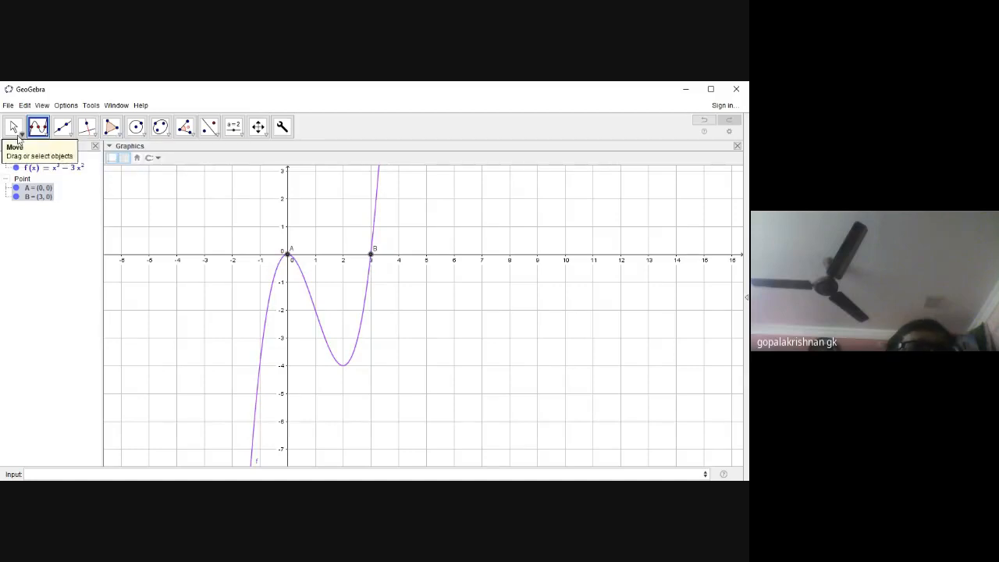
- Mark the local maximum and minimum of the cubic f with the Extremum tool
left_click(43, 134)
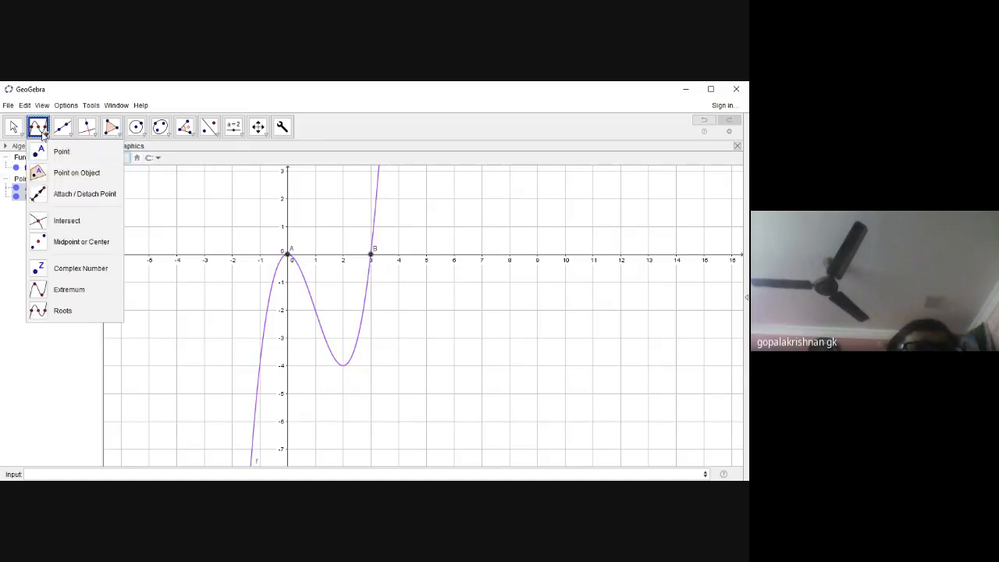
left_click(75, 291)
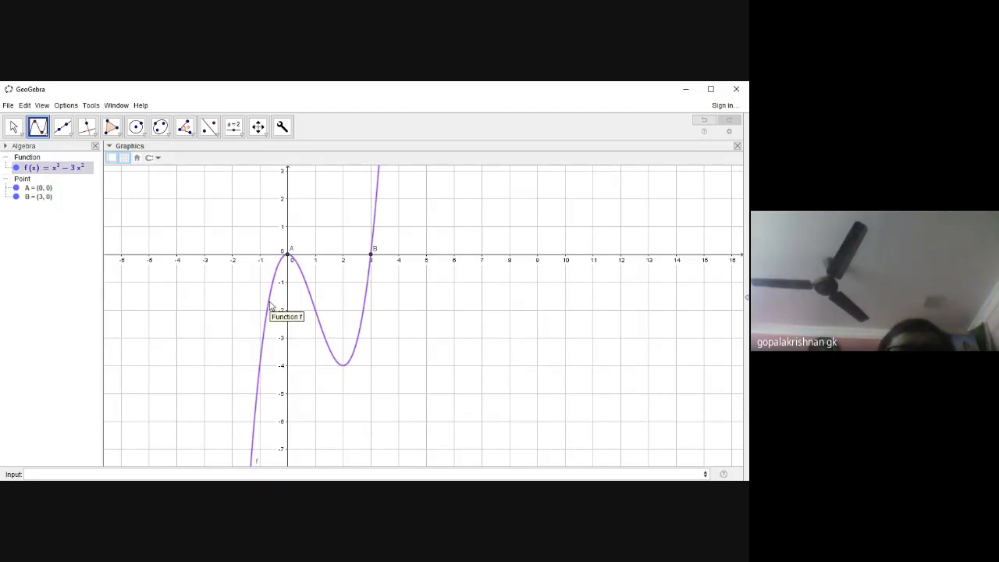
left_click(269, 303)
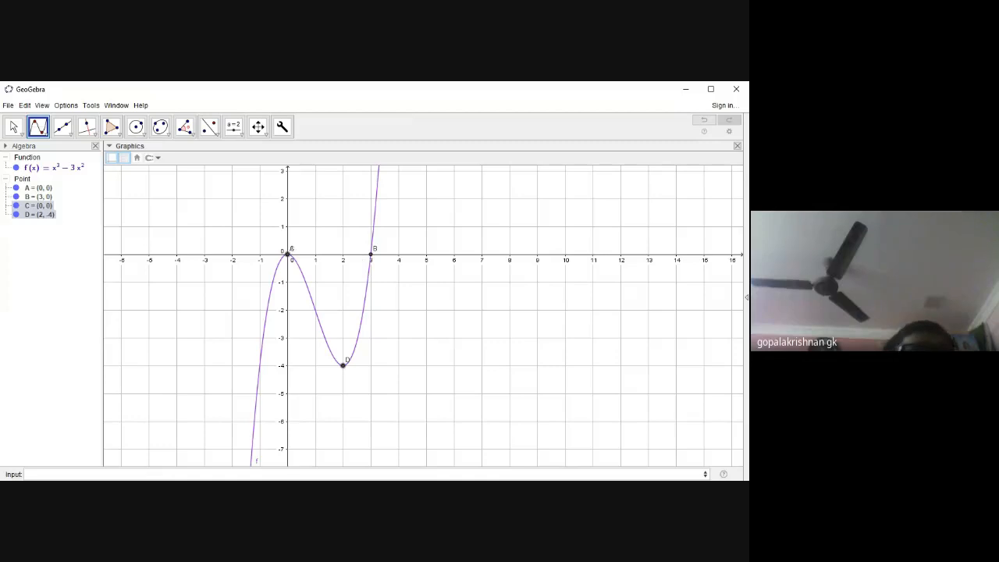
- Hide the root and extremum points A, B, C and D from the graph
left_click(17, 188)
left_click(16, 197)
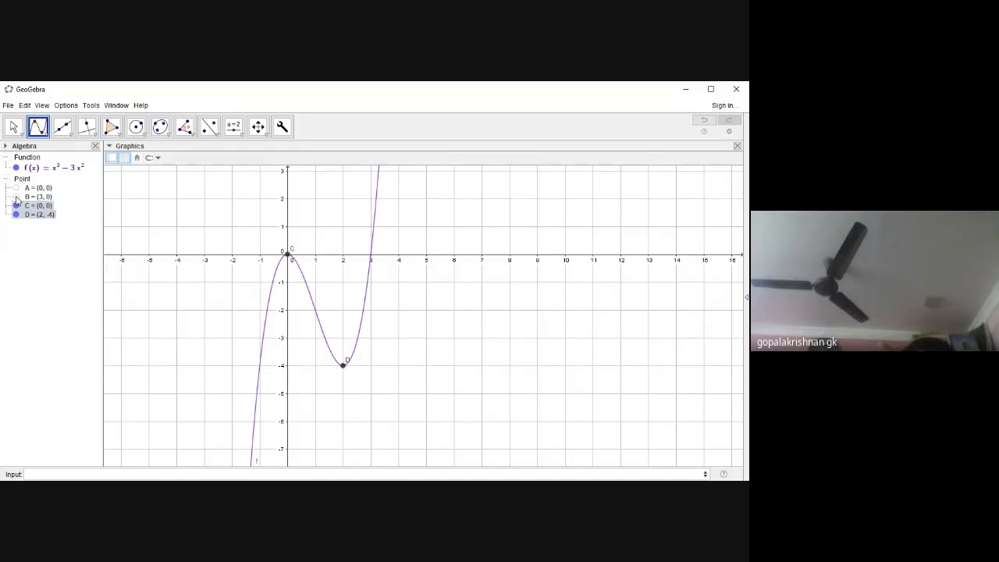
left_click(16, 205)
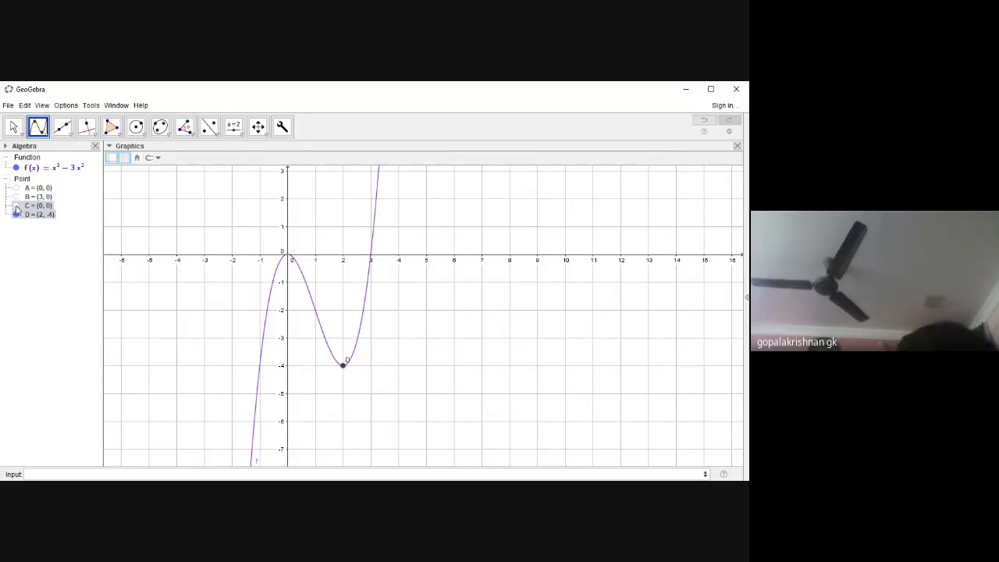
left_click(17, 215)
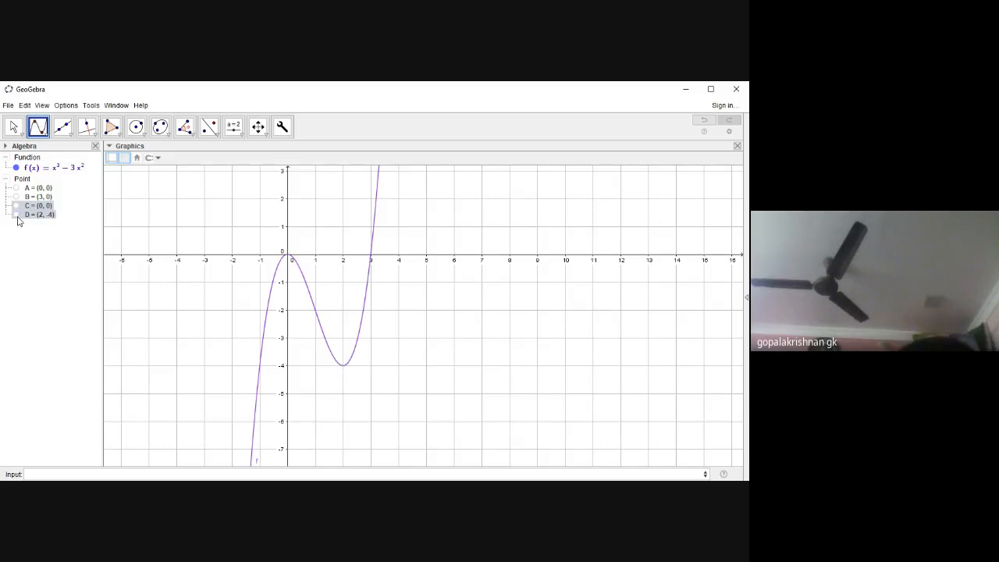
left_click(16, 206)
left_click(16, 206)
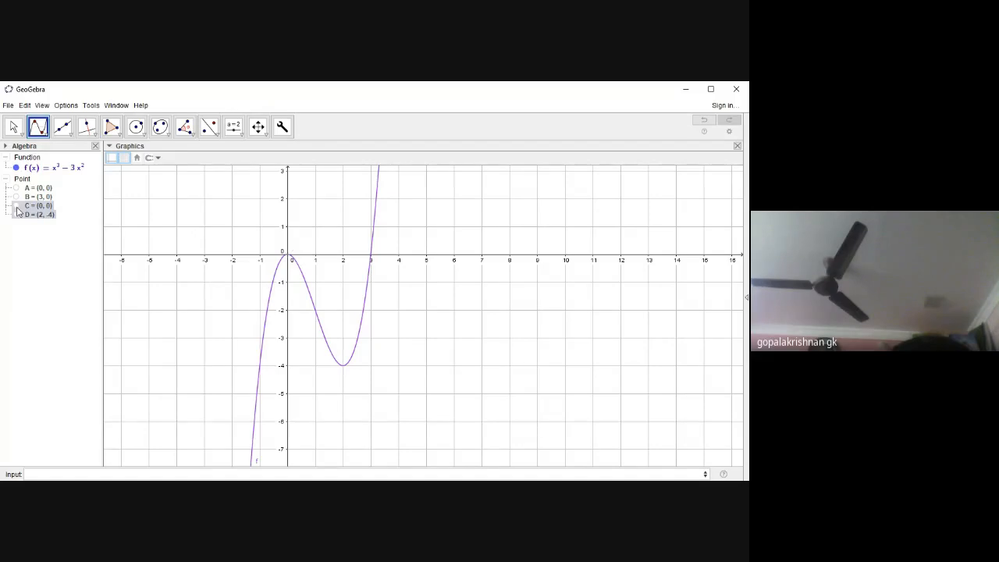
- Place a point on the cubic's left branch at about (-0.79, -2.4) and construct the tangent to the curve there
left_click(46, 134)
left_click(66, 172)
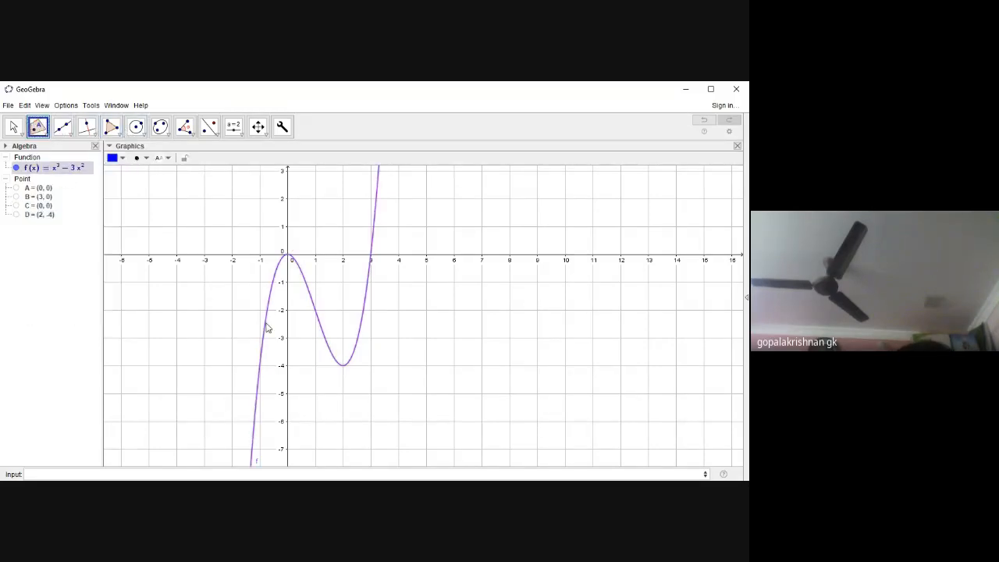
left_click(266, 320)
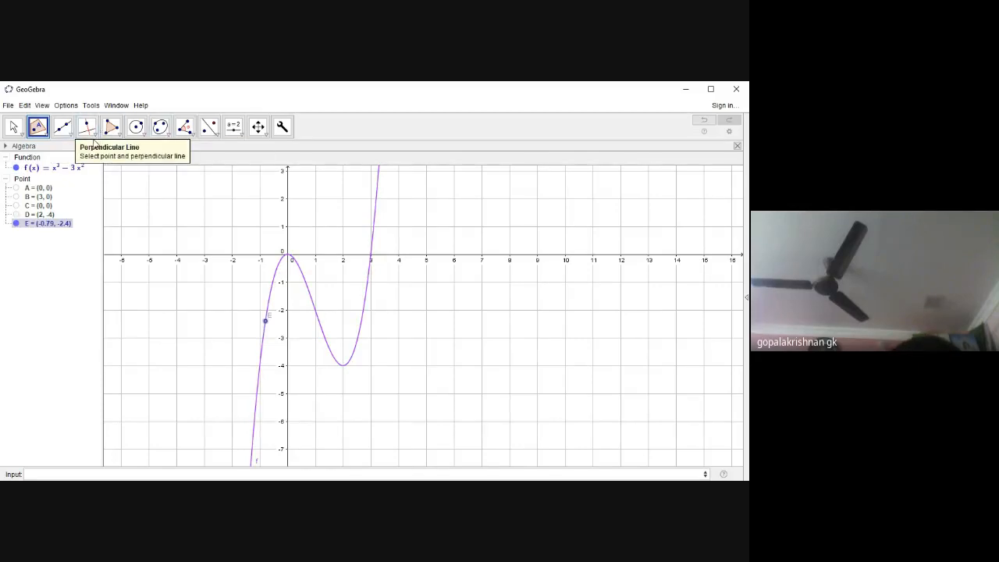
left_click(87, 127)
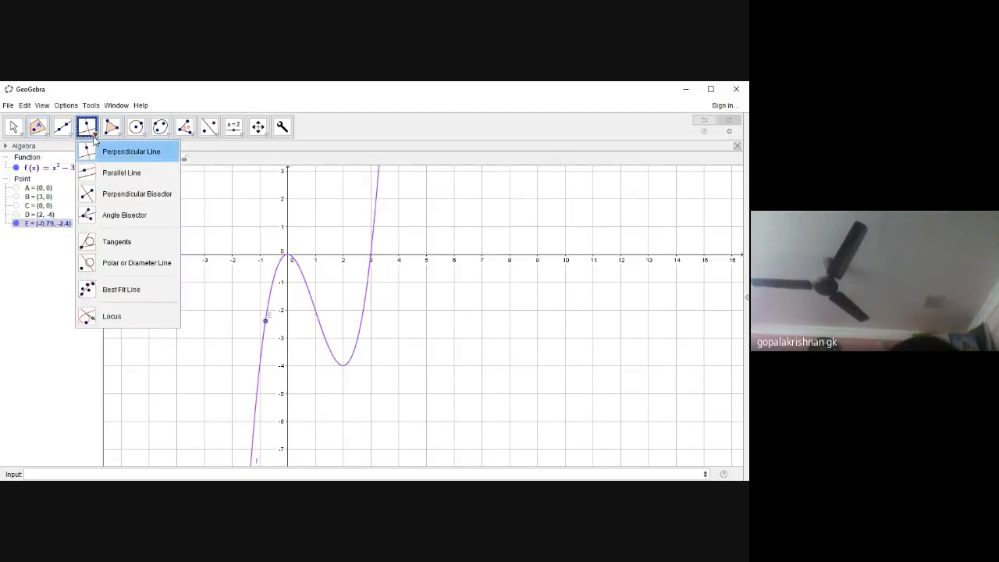
left_click(98, 248)
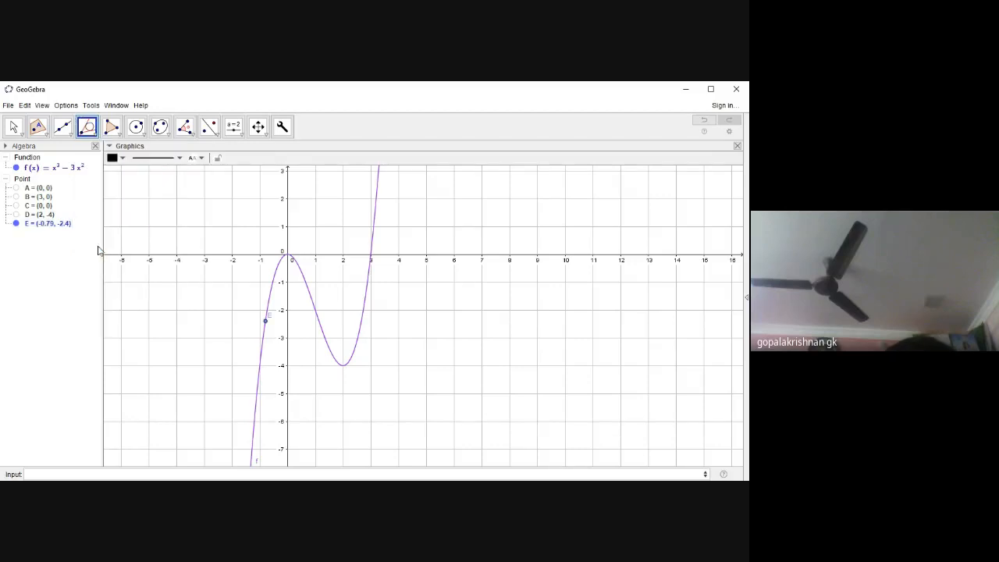
left_click(265, 320)
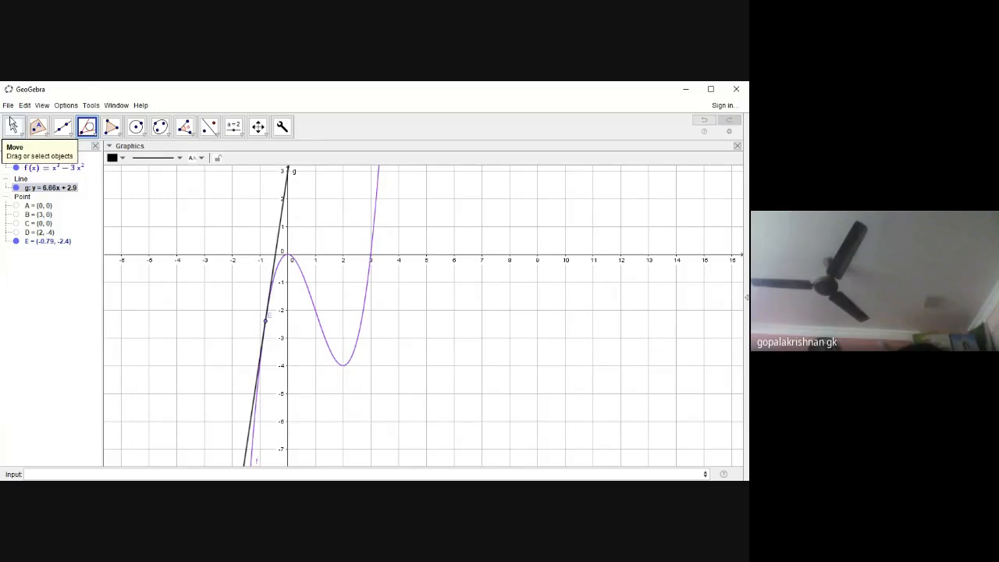
- Add a slope triangle to tangent line g with the Slope tool
left_click(15, 127)
left_click(15, 128)
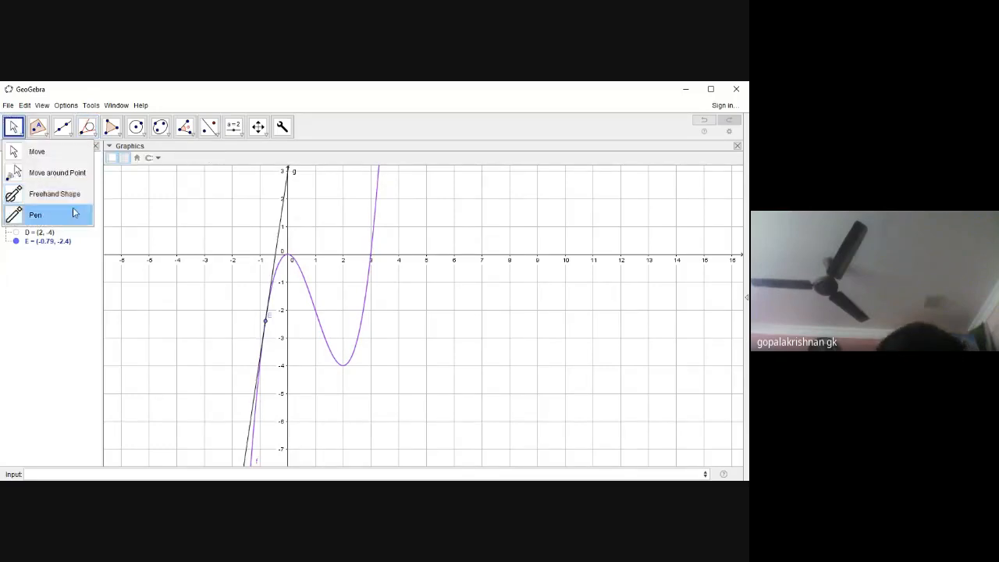
mouse_move(189, 123)
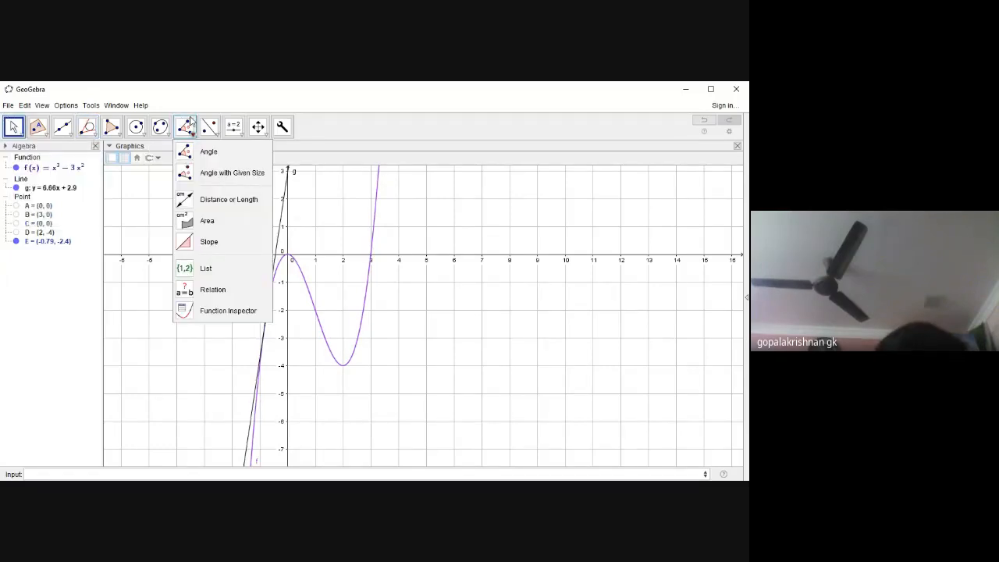
left_click(215, 242)
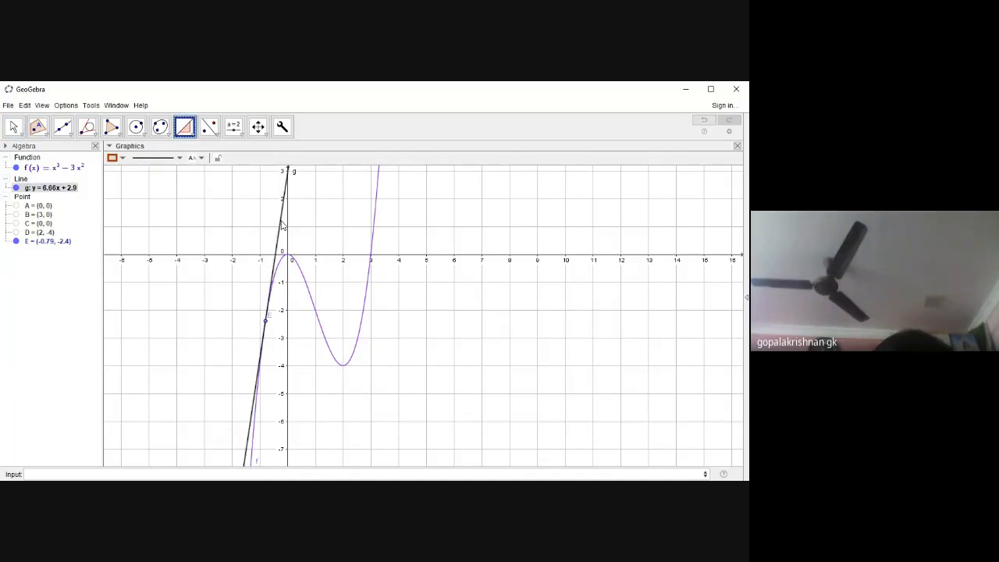
left_click(279, 221)
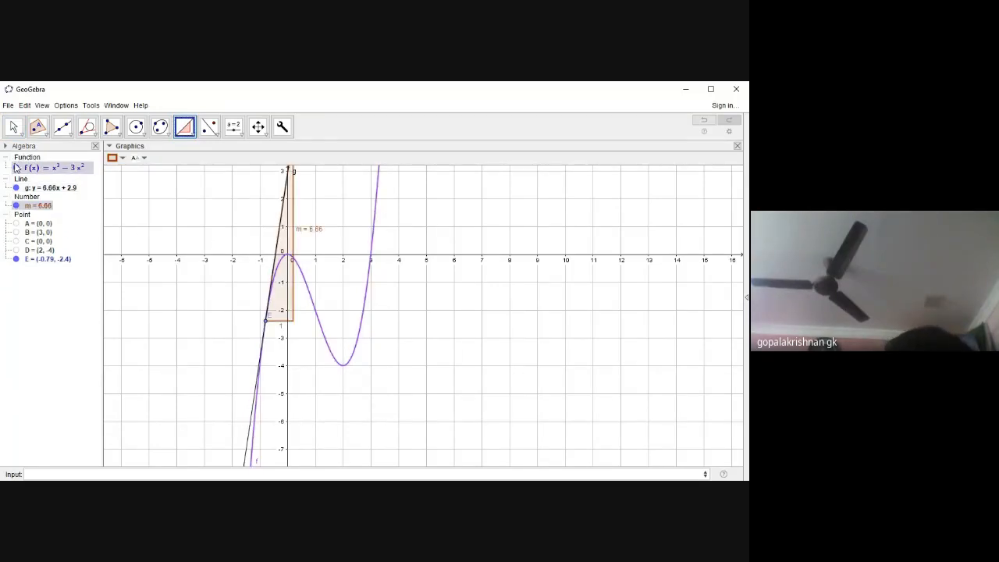
- Move tangent point E along the cubic to the right branch at about (2.8, -1.57)
left_click(13, 127)
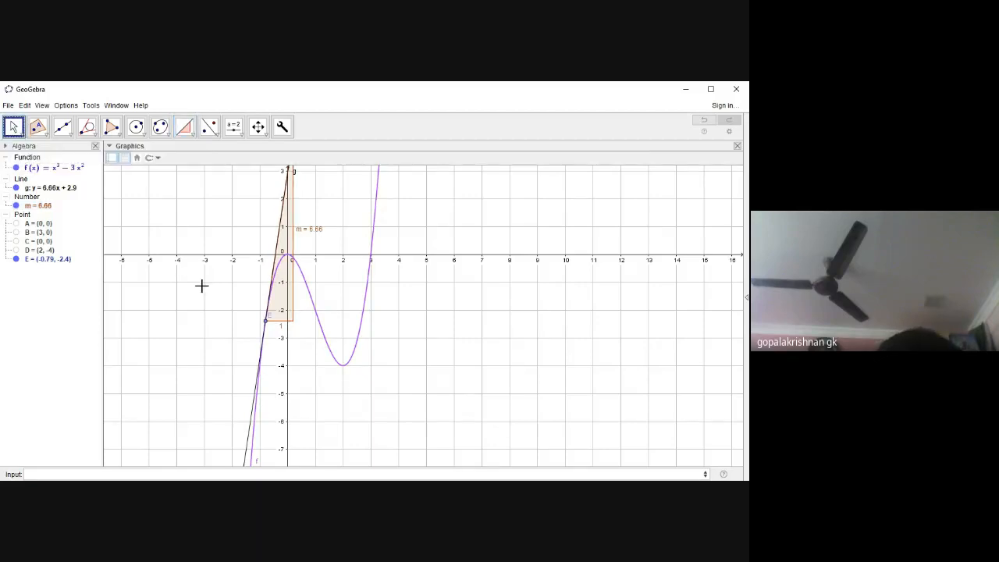
left_click(266, 323)
left_click_drag(266, 322, 362, 304)
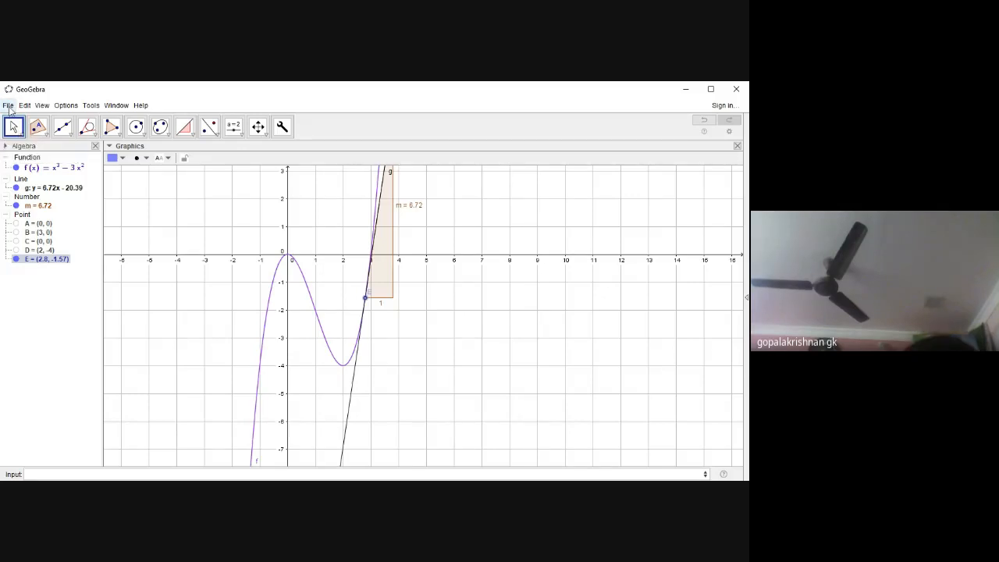
- Start a new blank file, discarding the changes to the cubic construction
left_click(8, 106)
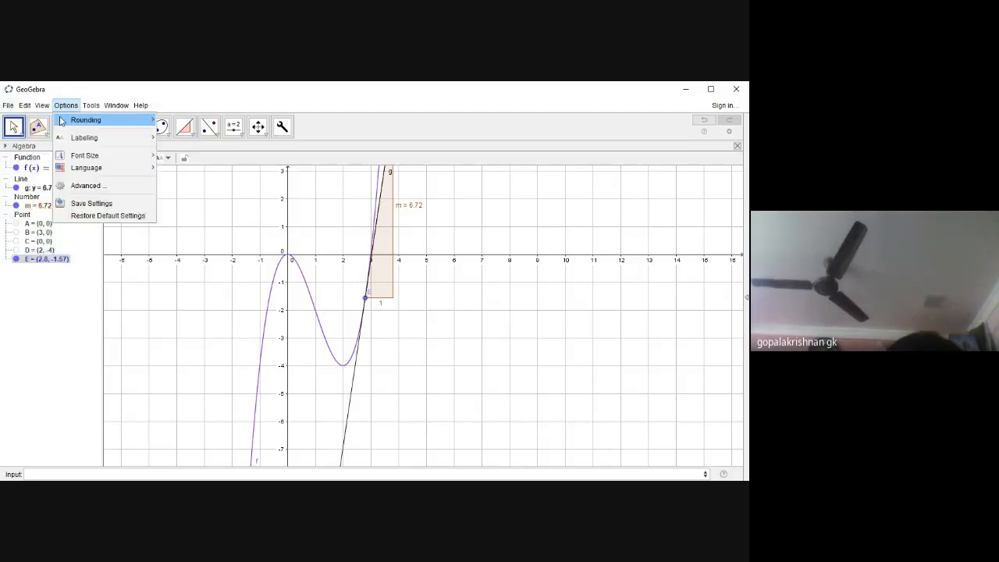
left_click(26, 133)
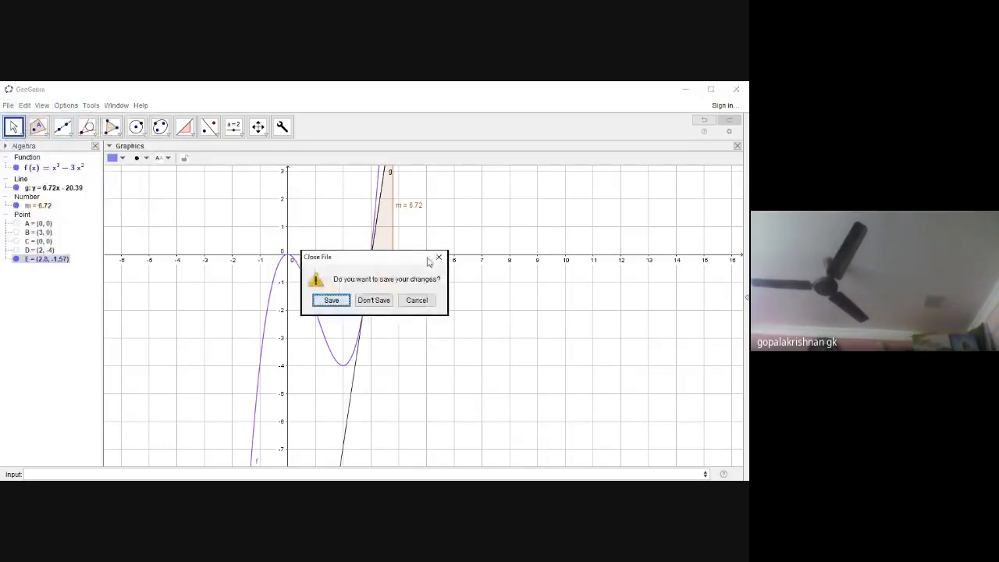
left_click(376, 302)
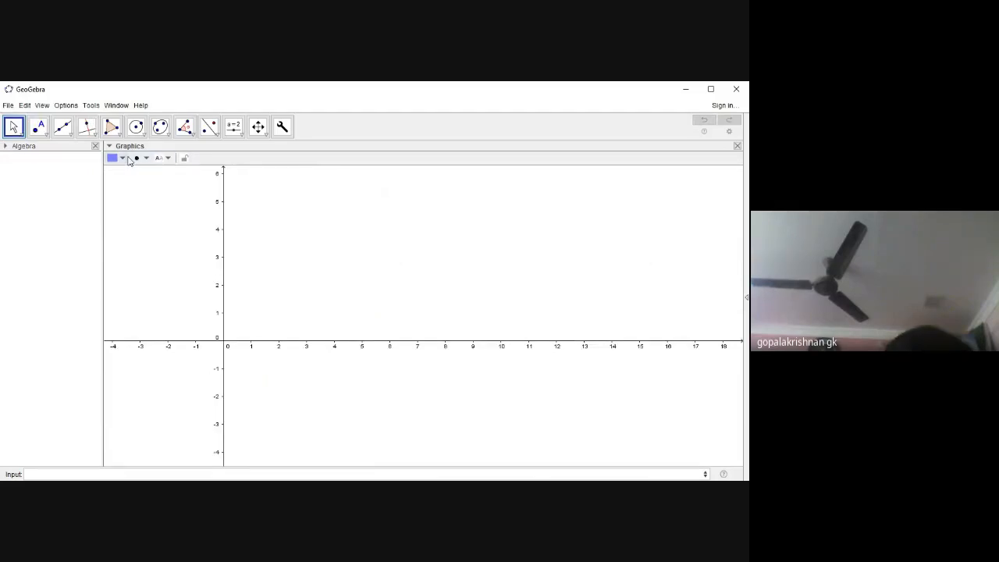
- Hide the style bar of the Graphics view and show the grid
left_click(123, 158)
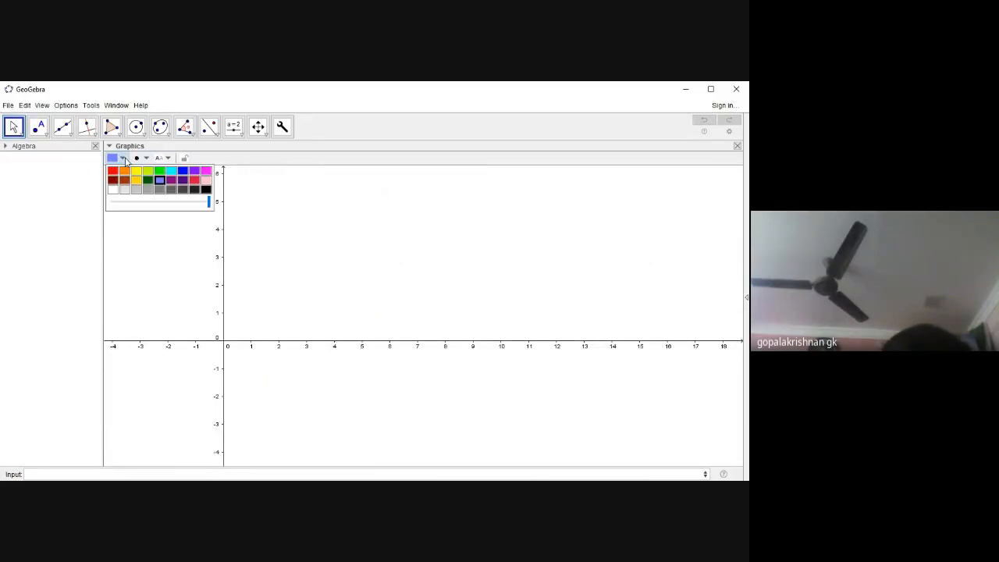
left_click(111, 146)
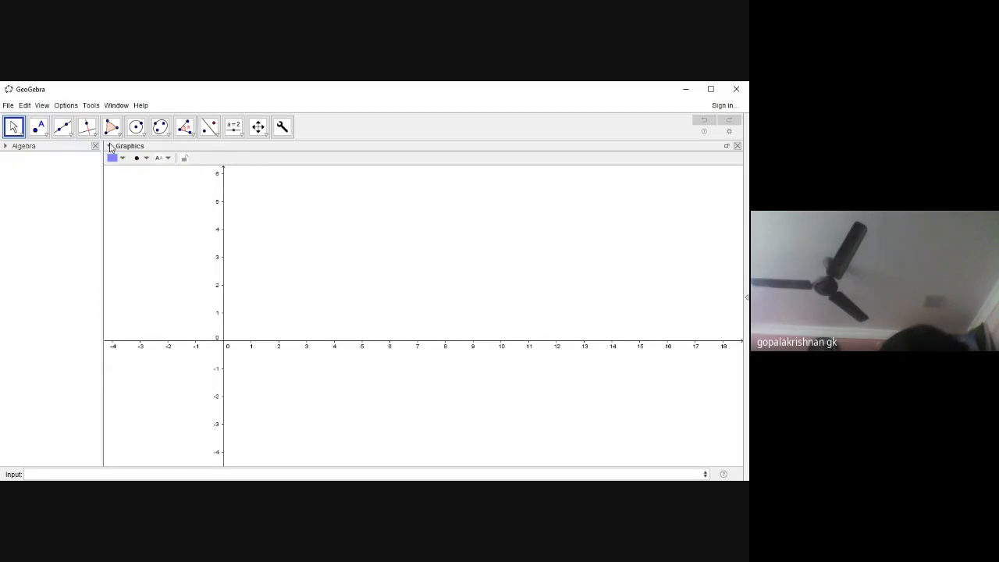
left_click(110, 147)
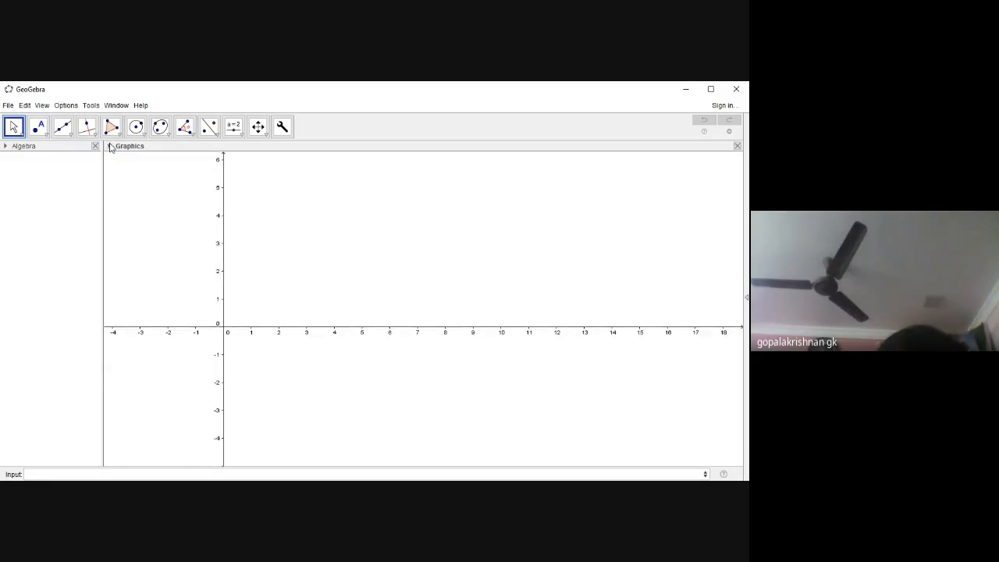
right_click(165, 183)
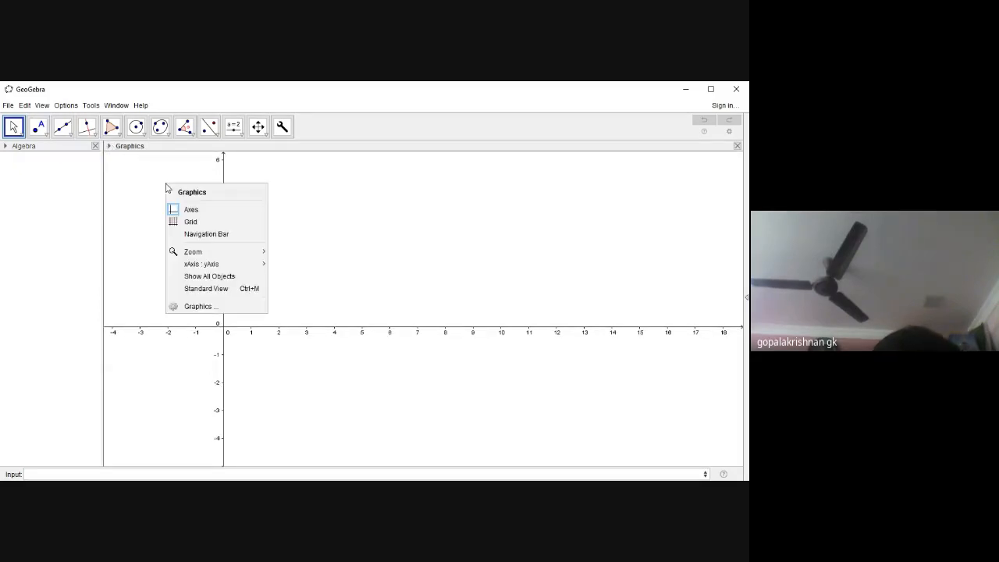
left_click(190, 224)
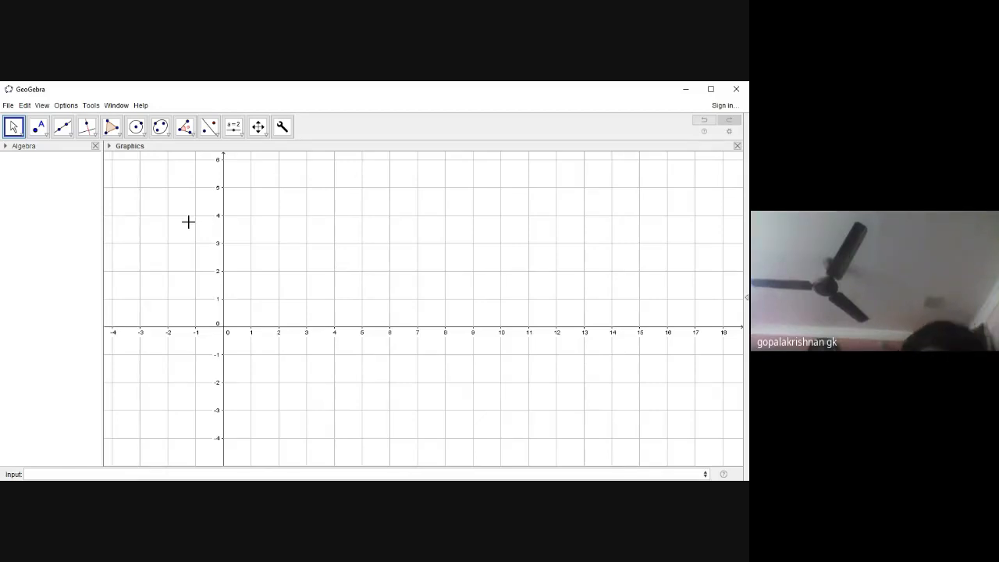
- Start a text object near (1, 5) in the graph with the sentence "A wire of length 10 is cut into two pieces."
left_click(234, 127)
left_click(256, 173)
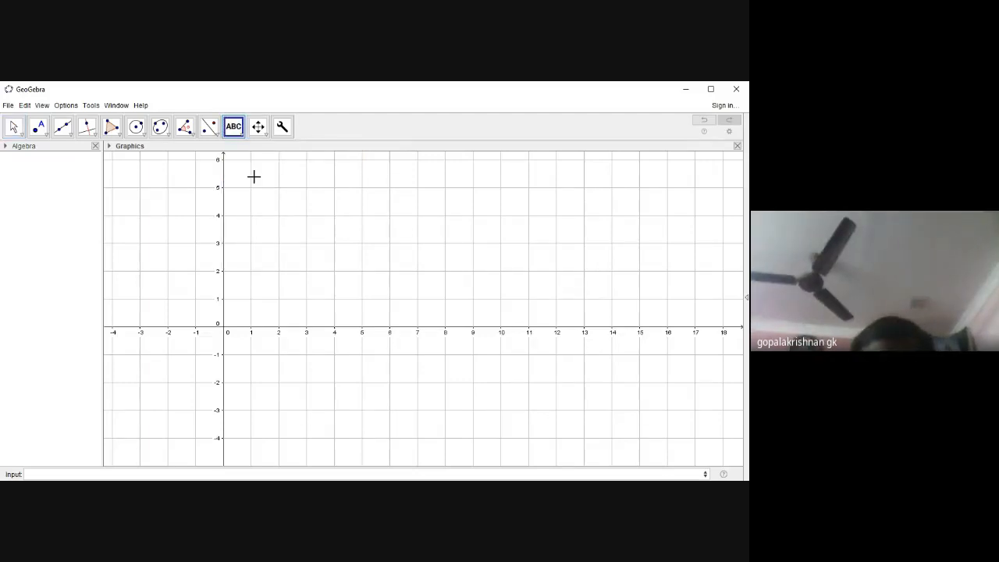
left_click(258, 184)
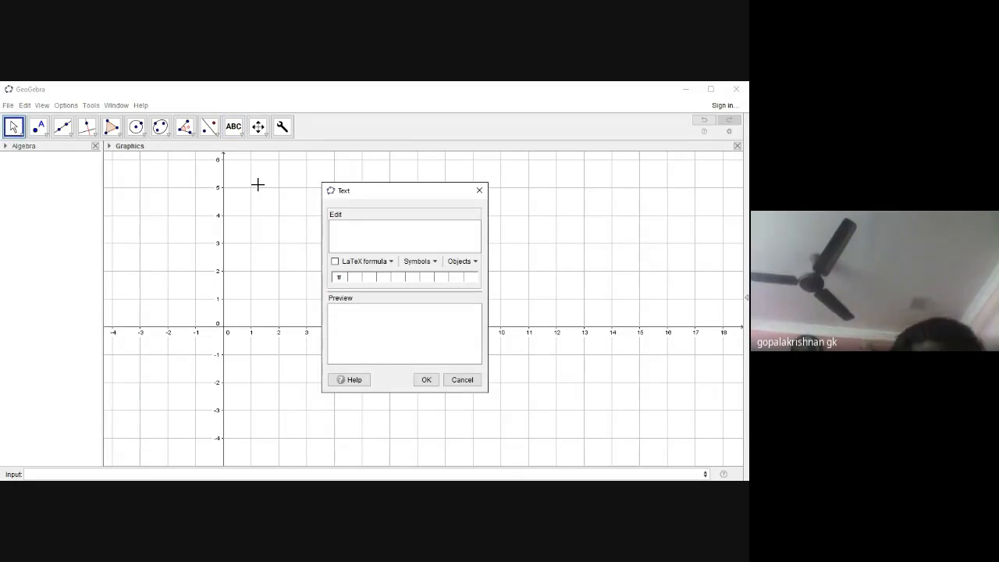
type("A")
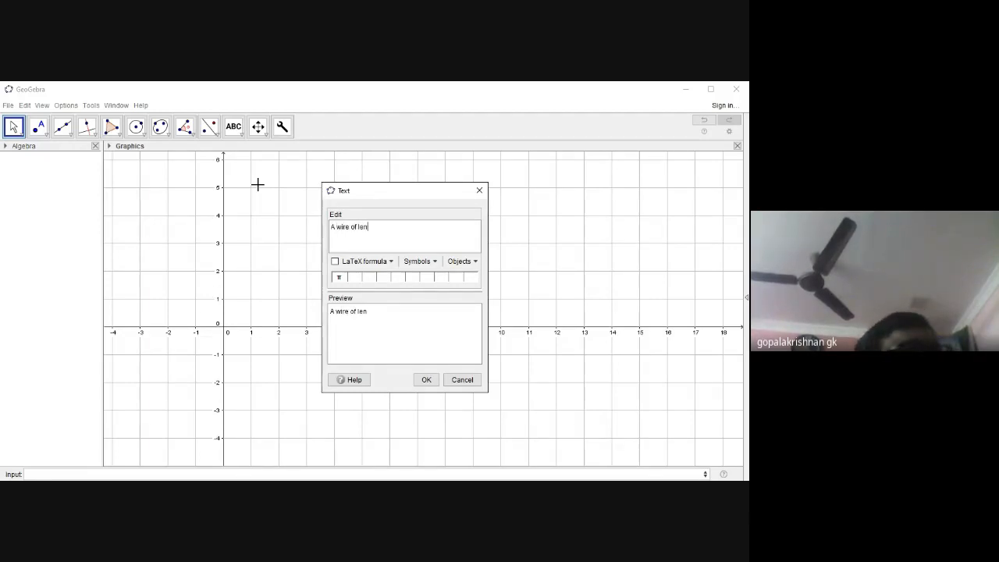
type("wire of length 10 is")
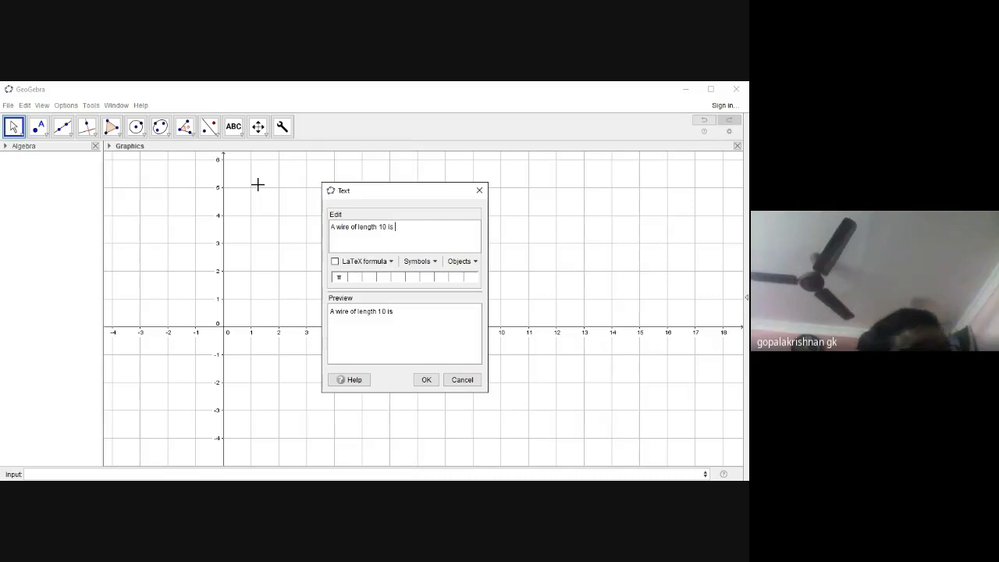
type(" cut into two p")
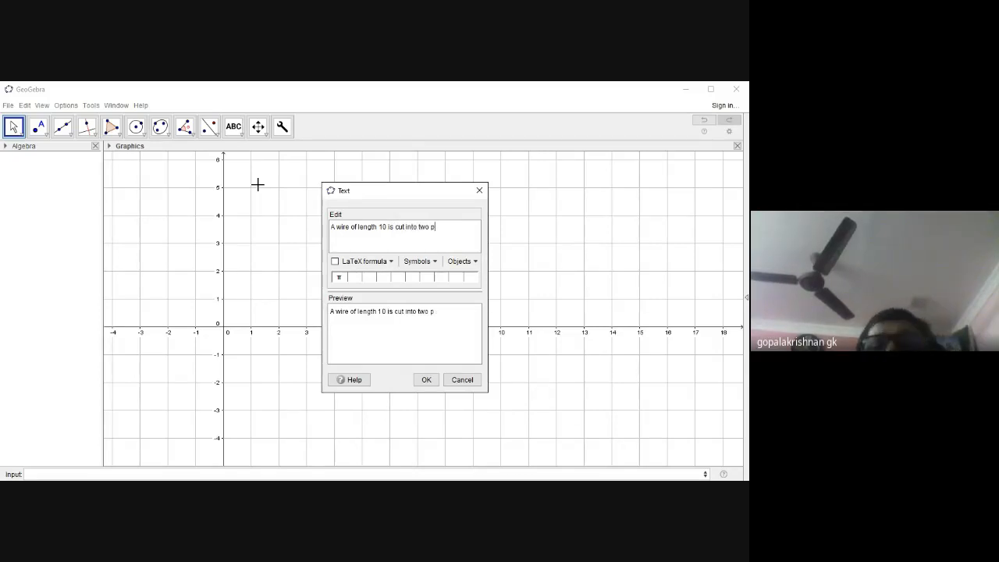
type("ieces.  On")
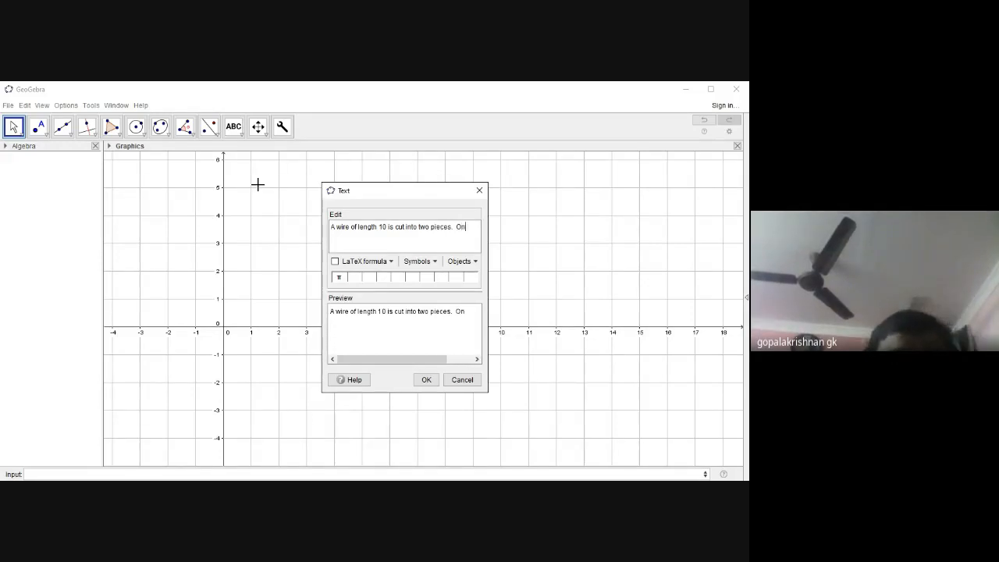
- Continue the text with "One is made into a square and the other into a circle. Wat should be"
type("e is made")
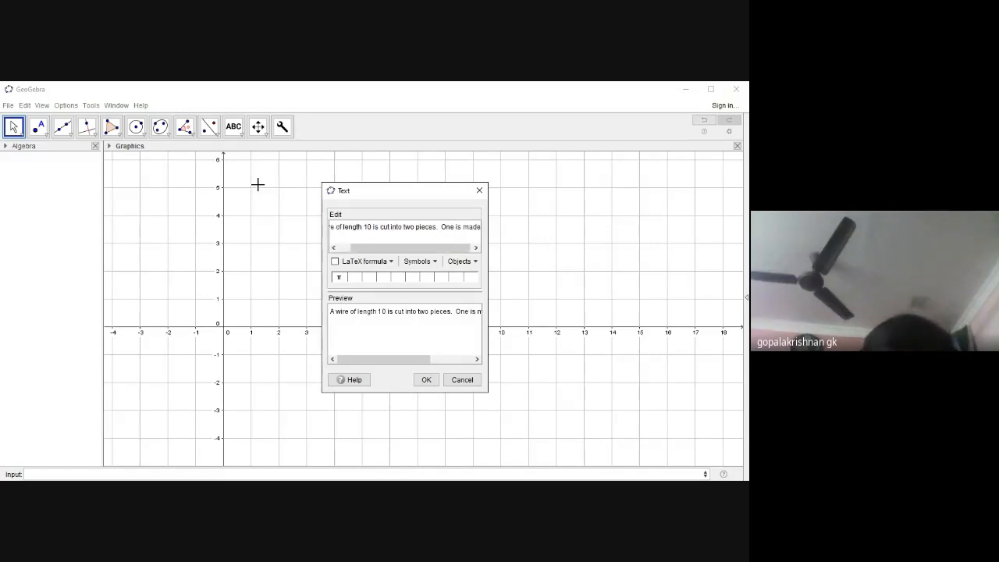
type(" into a squa")
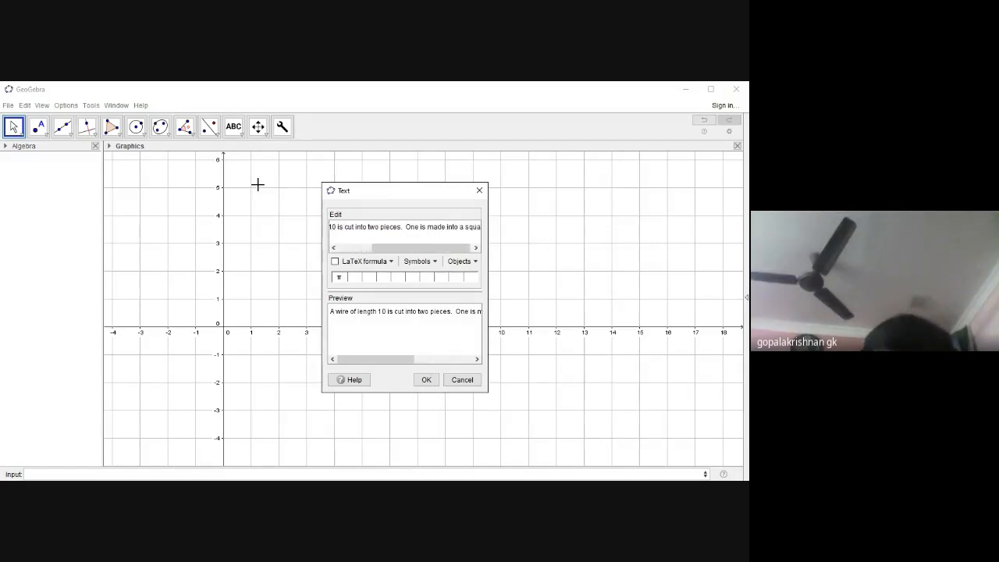
type("re and the other")
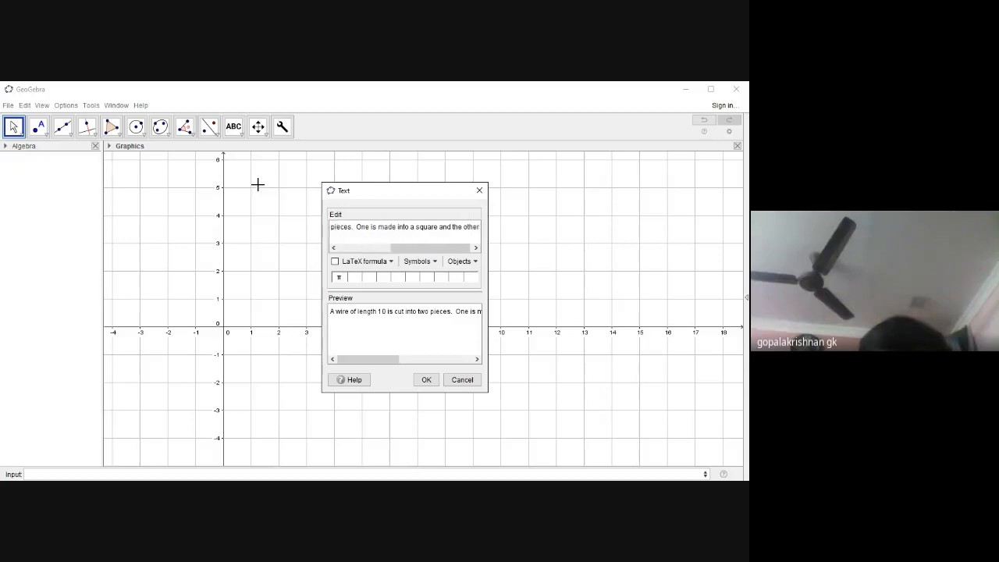
type(" into a circle")
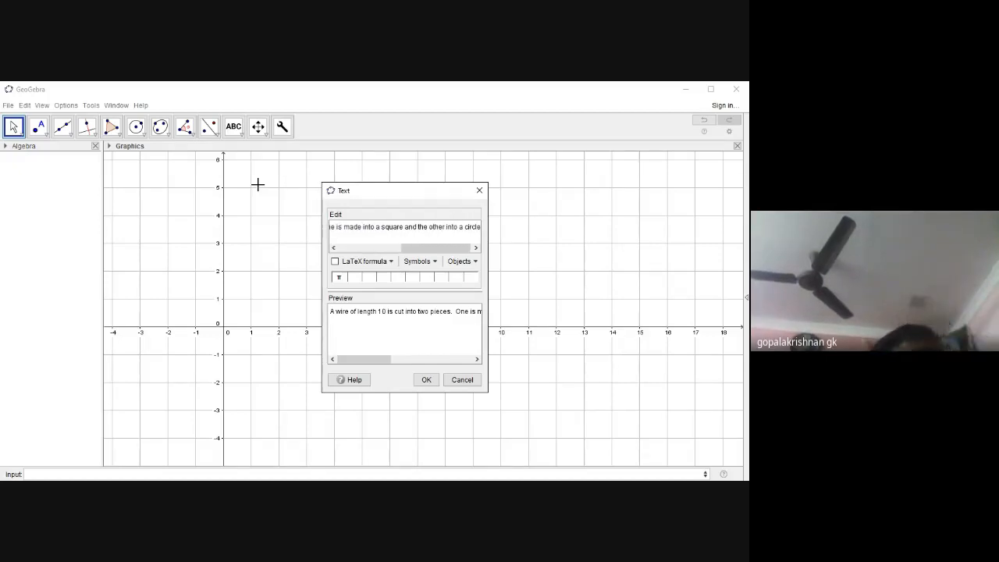
type(".  W")
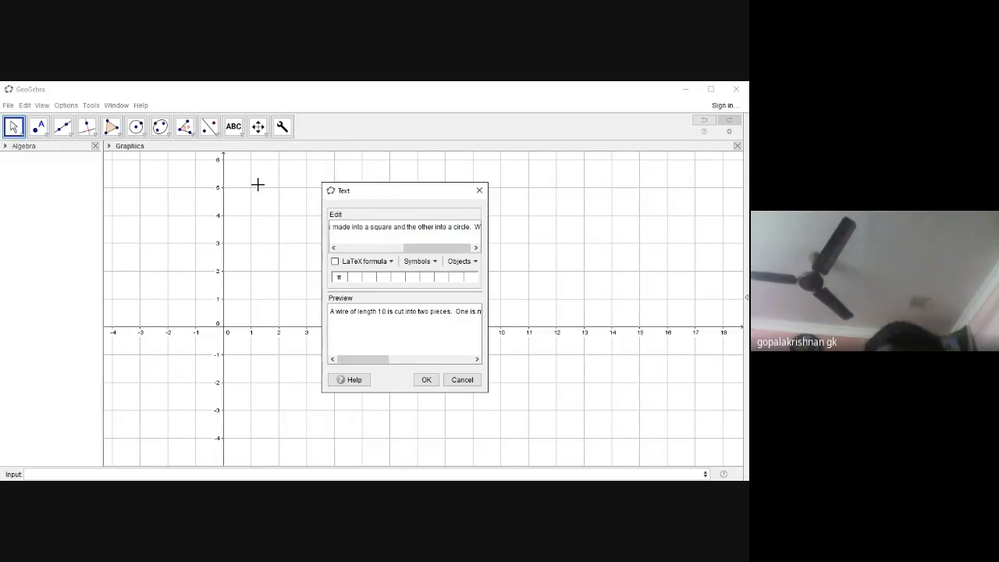
type("at should be")
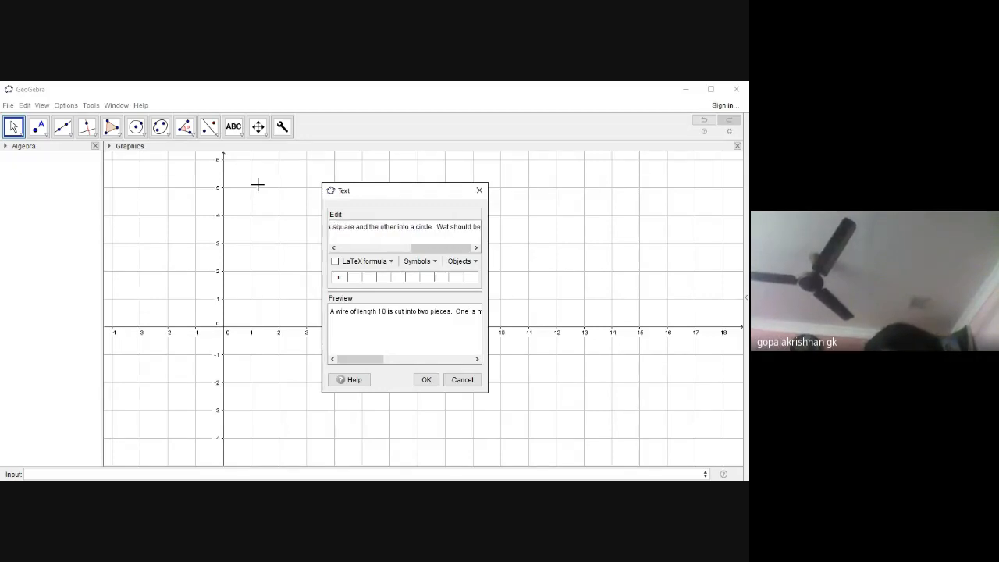
- Complete the wire problem text with "the length of two peices so that the combined area of the square and circle is minimum" and insert it
type(" the lenthe length of two peice")
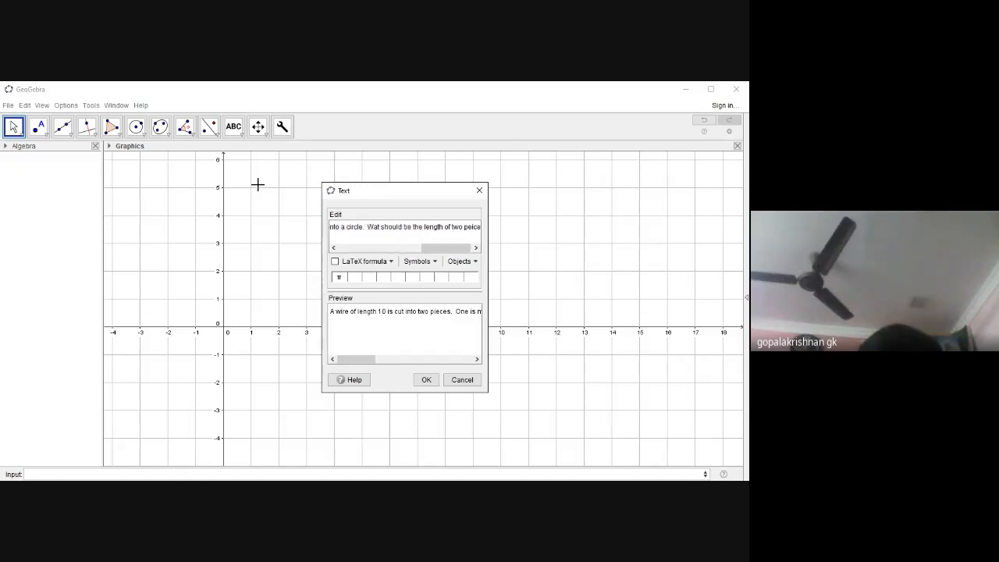
type("so that the c")
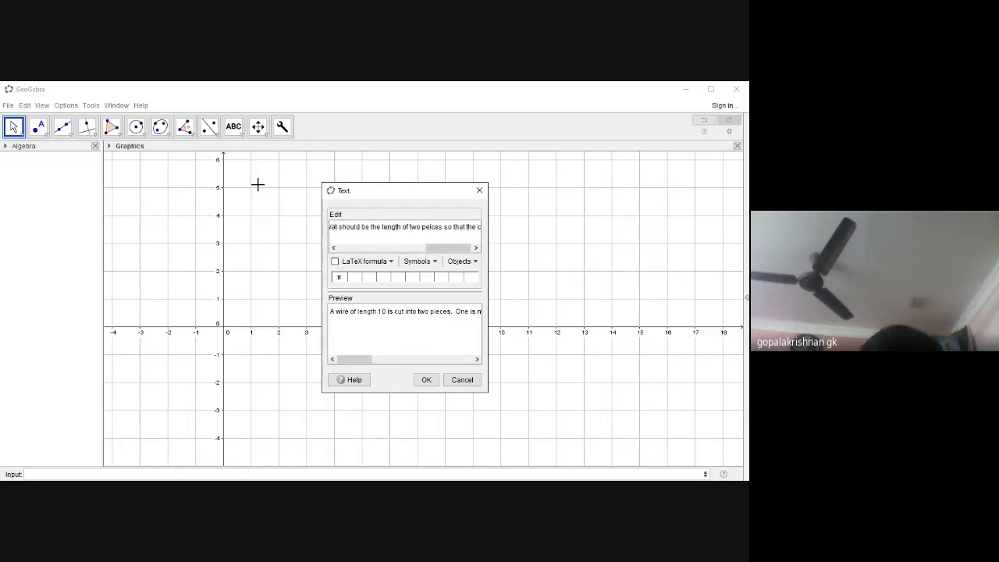
type("d ar")
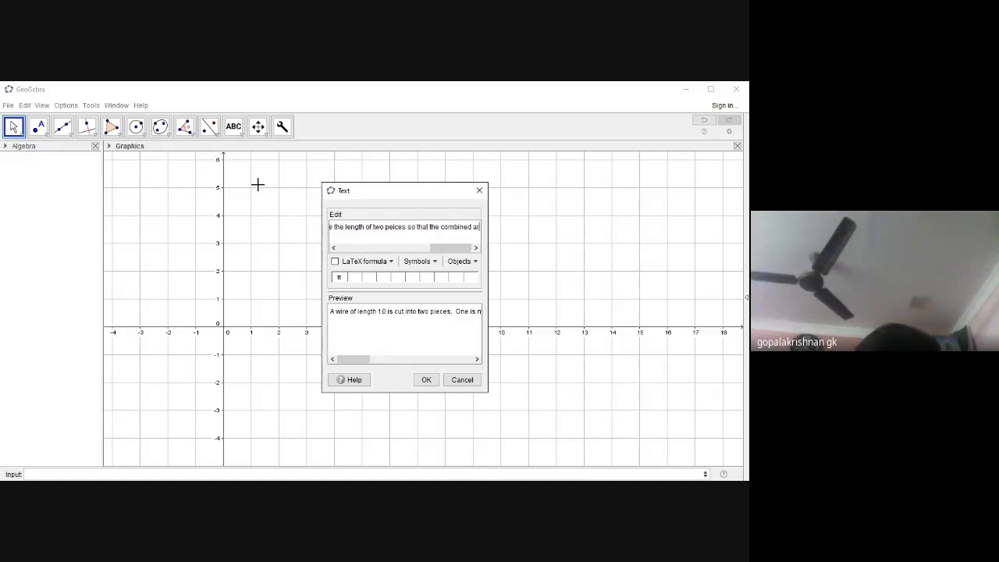
type("ea of the s")
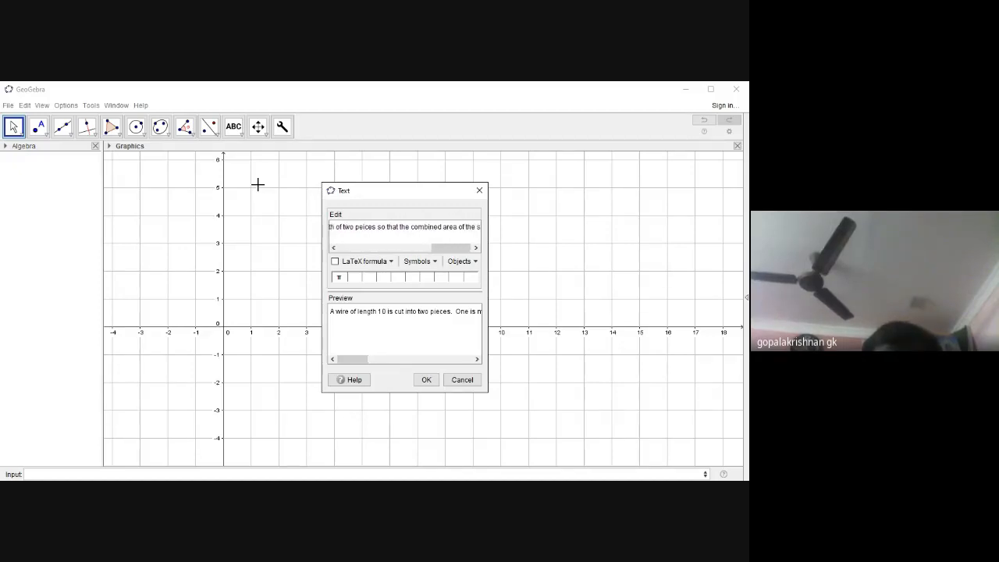
type("quare and cir")
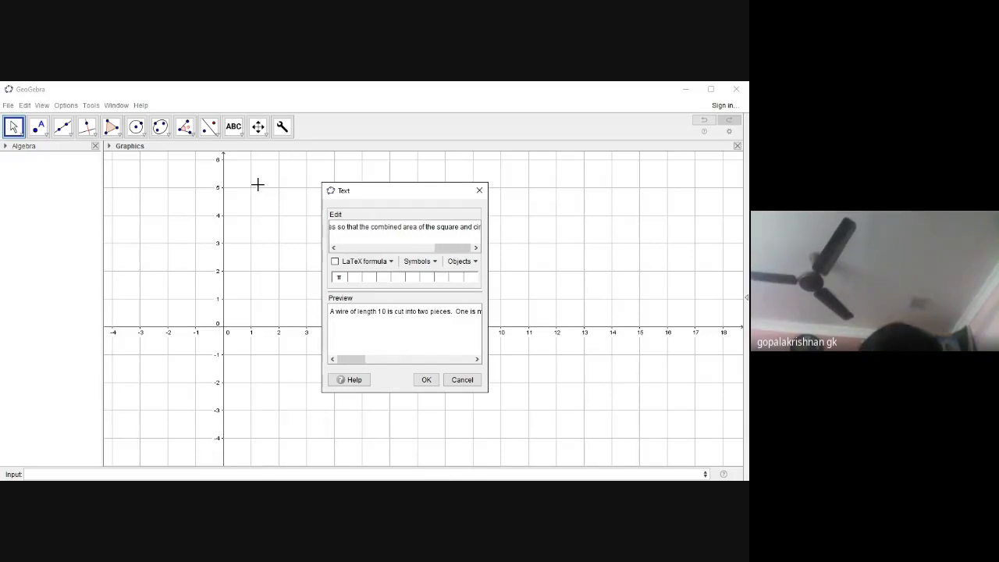
type("cle is minimum")
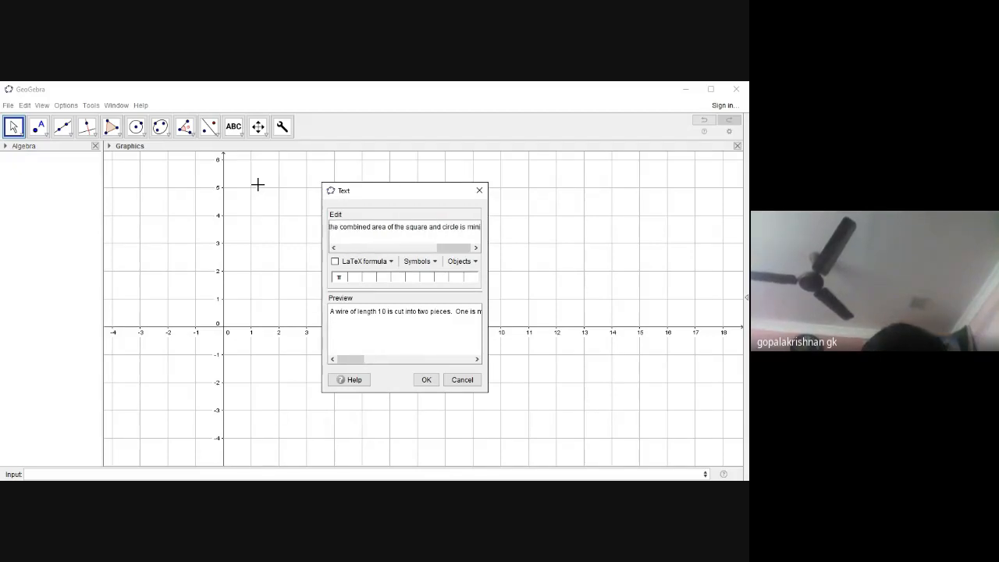
left_click(426, 380)
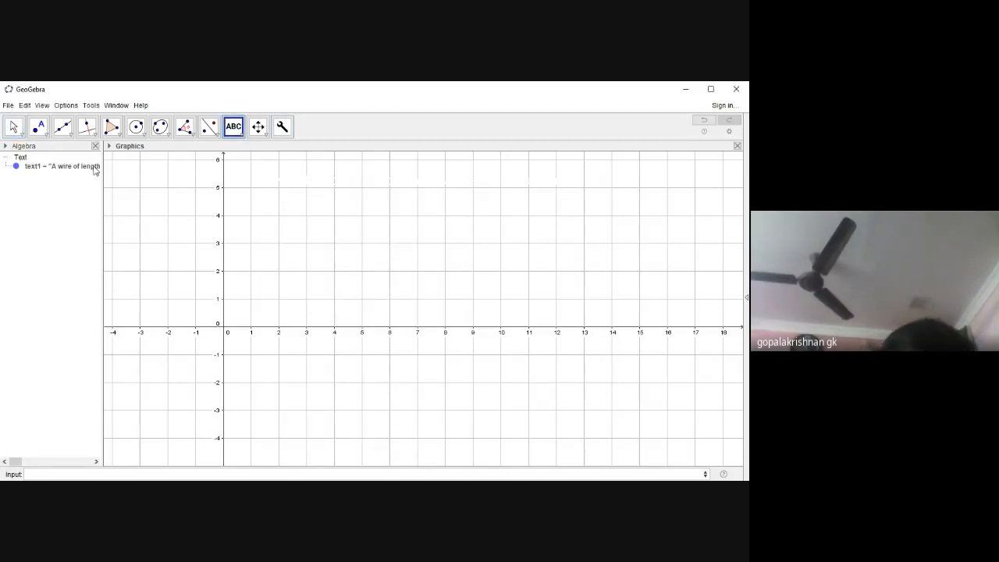
- Format the wire problem text in red (255, 0, 0) at Large size, with the text hidden in the graphics view
left_click(15, 166)
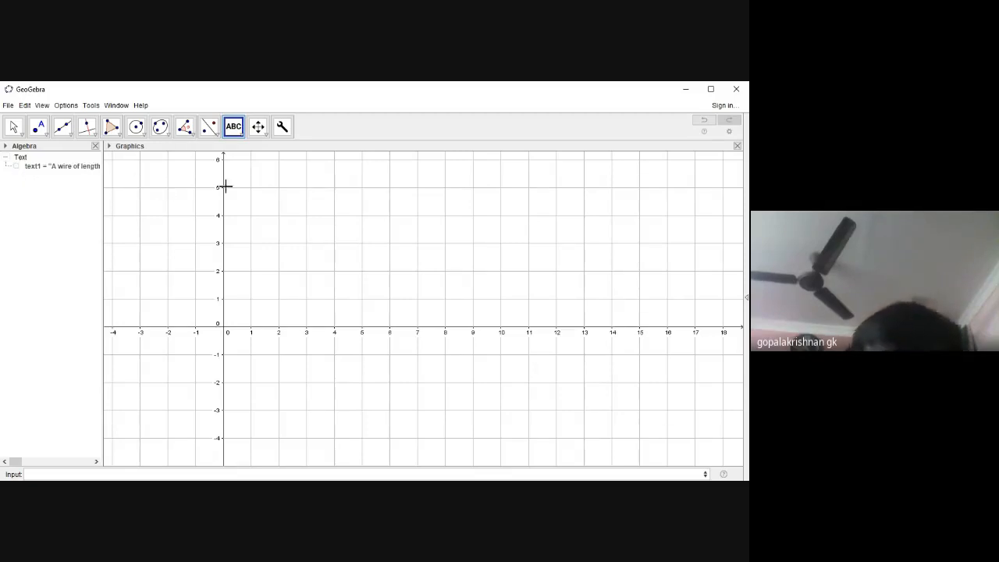
right_click(78, 170)
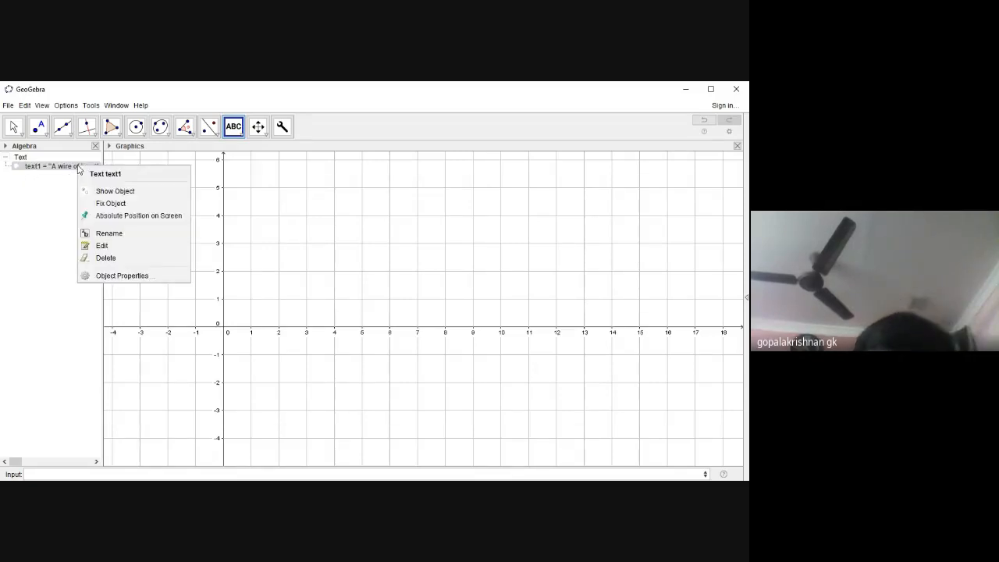
left_click(127, 276)
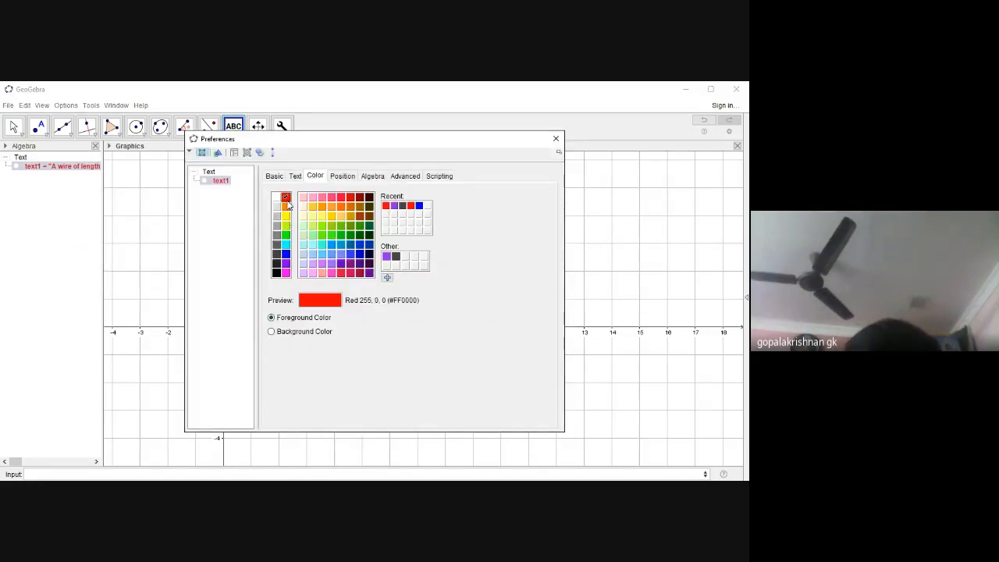
left_click(285, 197)
left_click(295, 176)
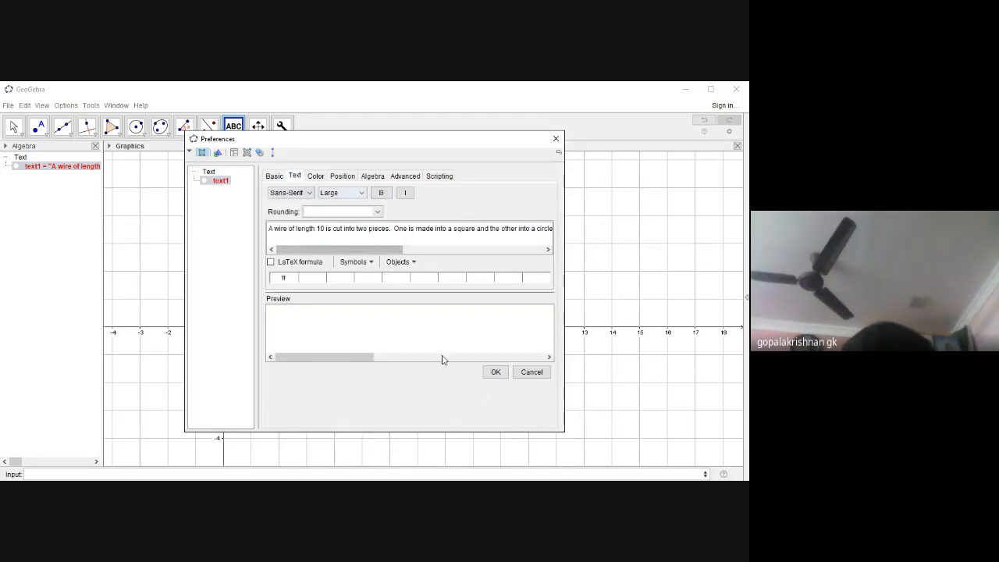
left_click(494, 375)
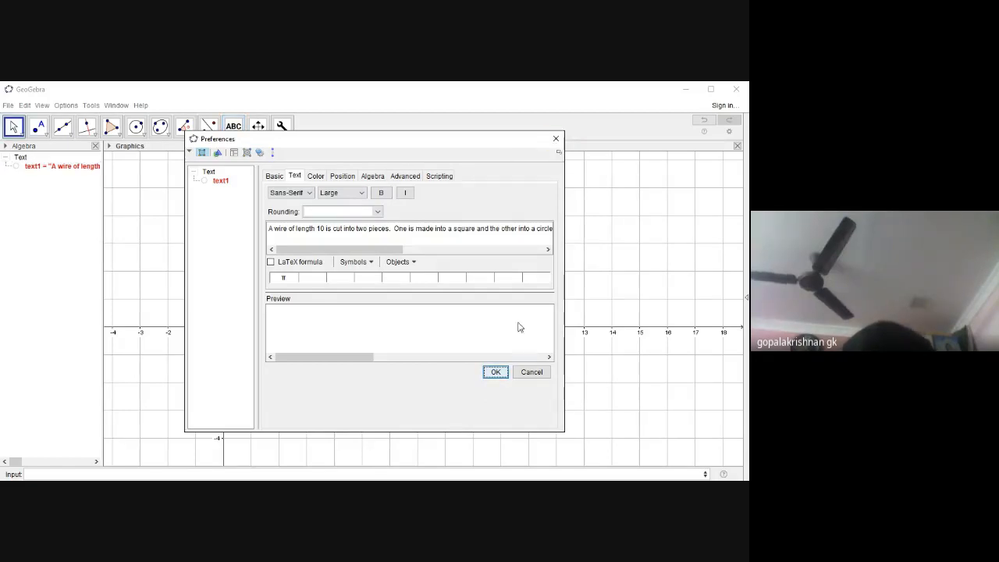
left_click(521, 377)
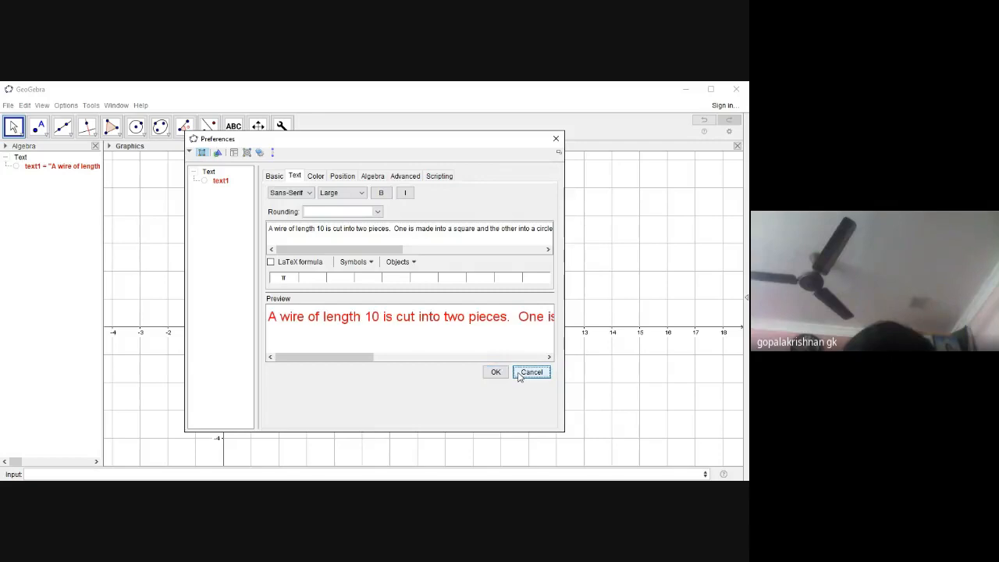
left_click(555, 138)
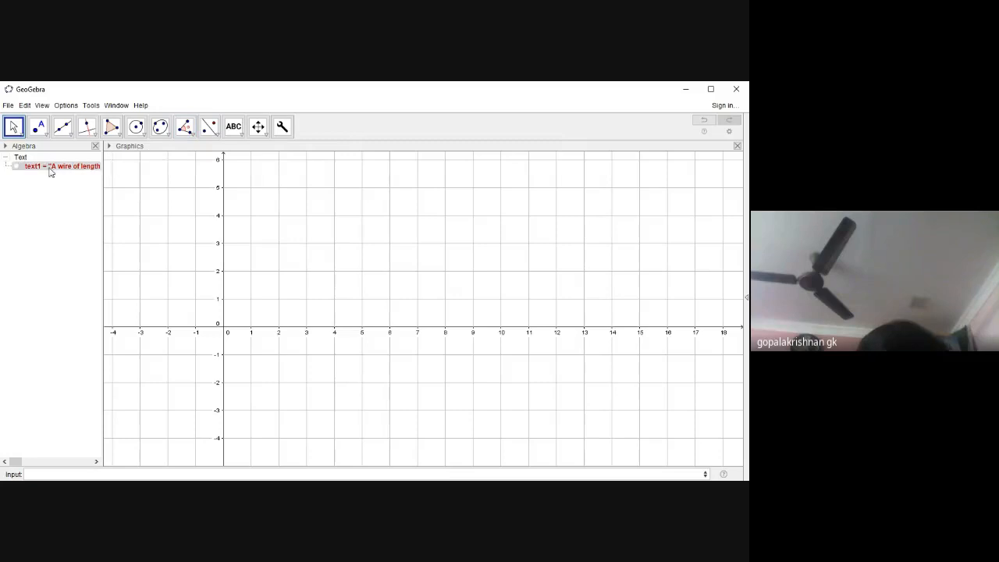
- Show the wire problem text and move it so it starts near x = -4, just above y = 5
left_click(15, 167)
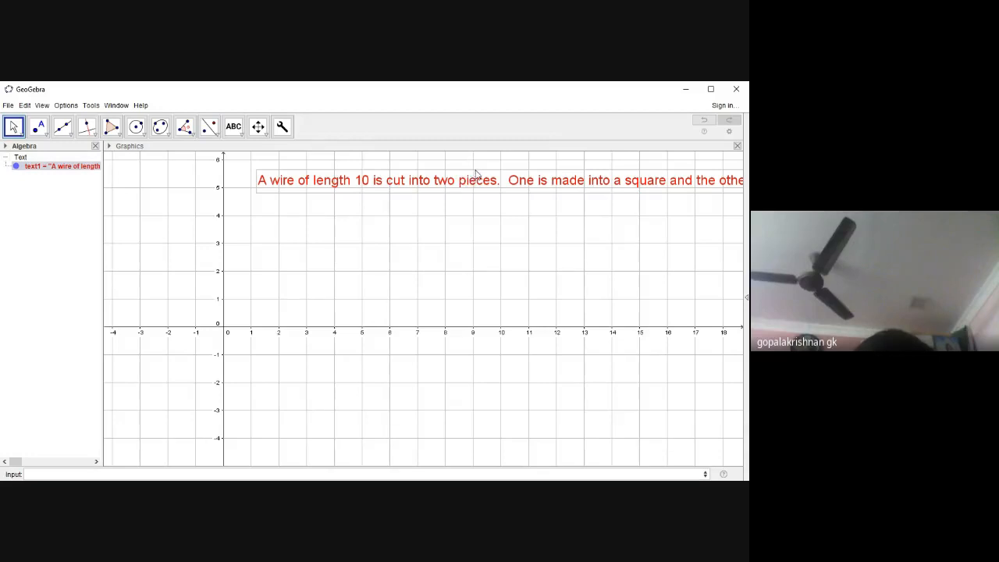
left_click_drag(462, 181, 319, 173)
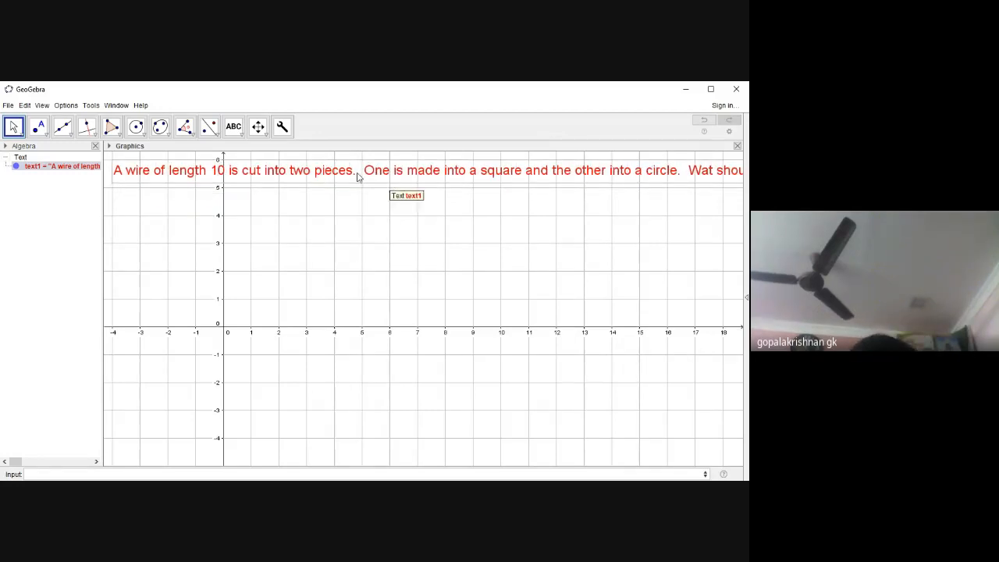
double_click(357, 172)
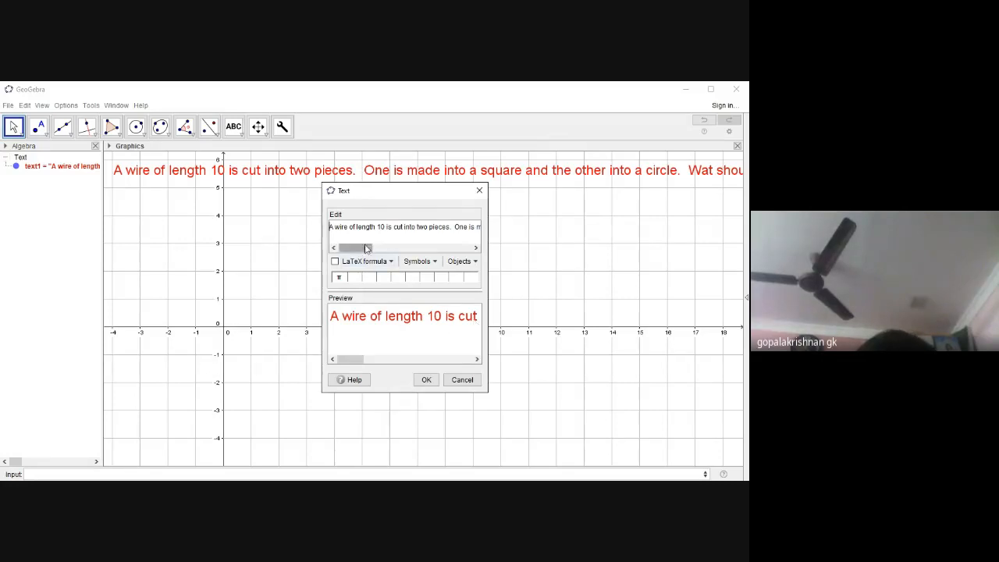
left_click(452, 227)
key("Return")
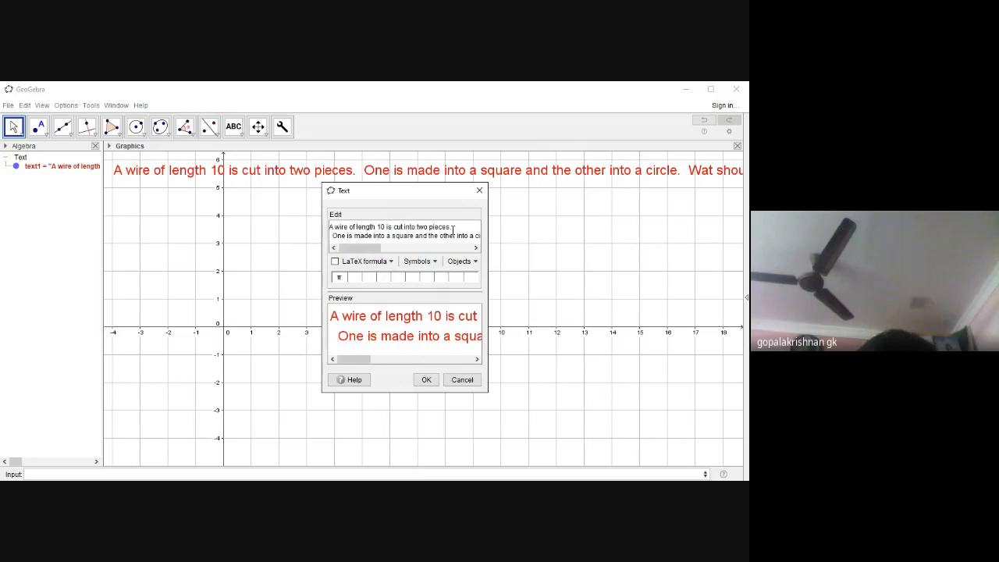
left_click(479, 190)
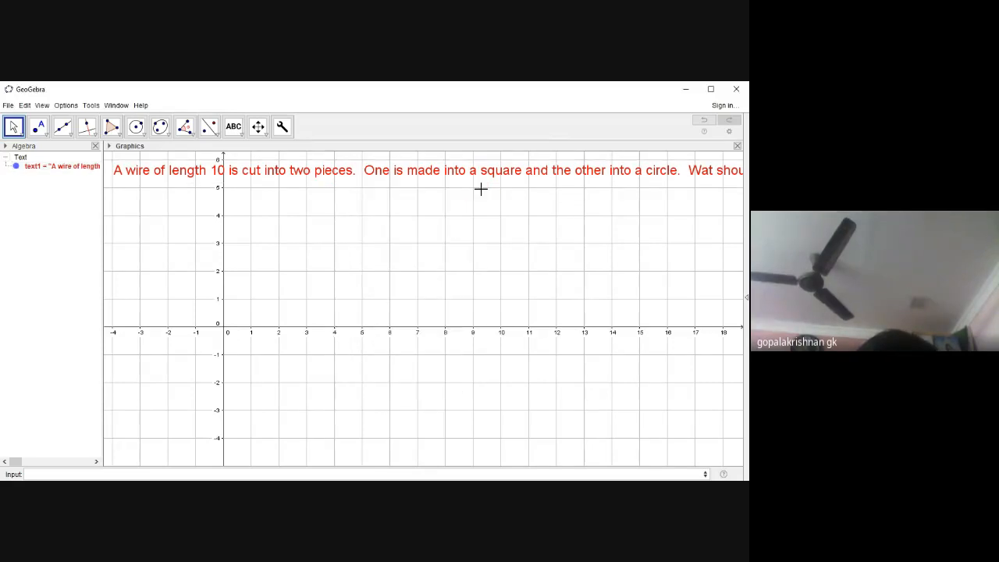
double_click(357, 170)
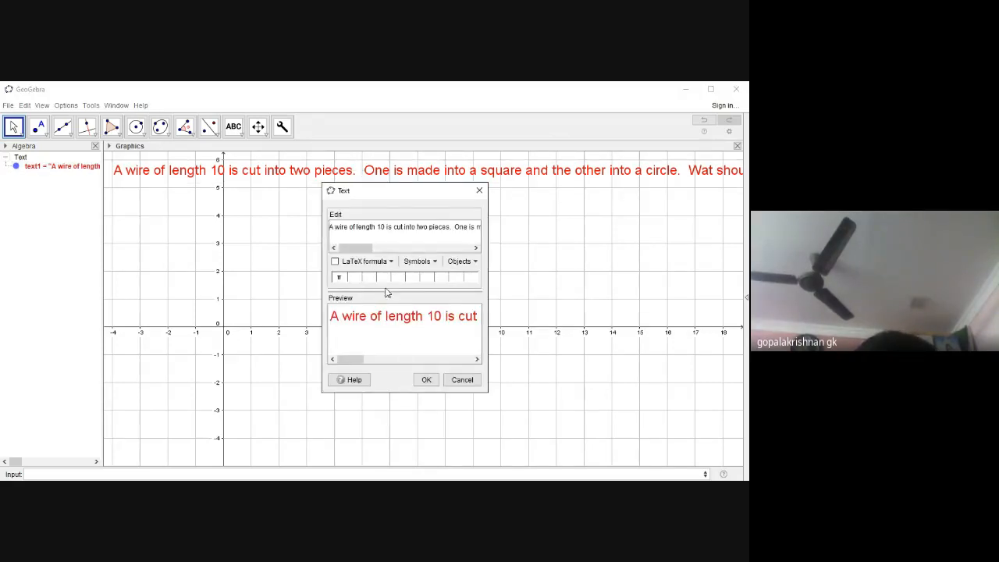
left_click(427, 381)
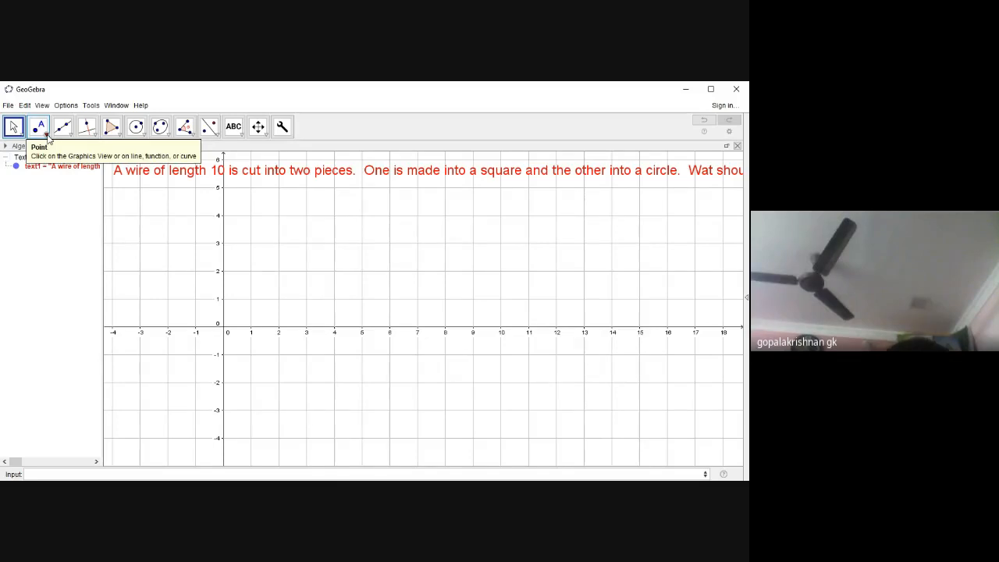
- Draw a segment with a given length of 10 starting at the point (2, 2)
left_click(70, 137)
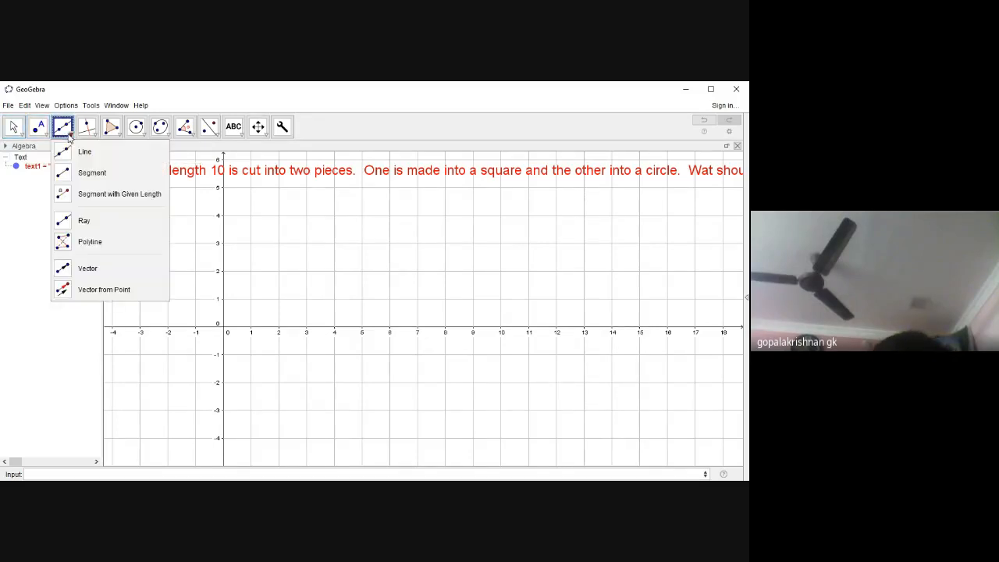
left_click(91, 201)
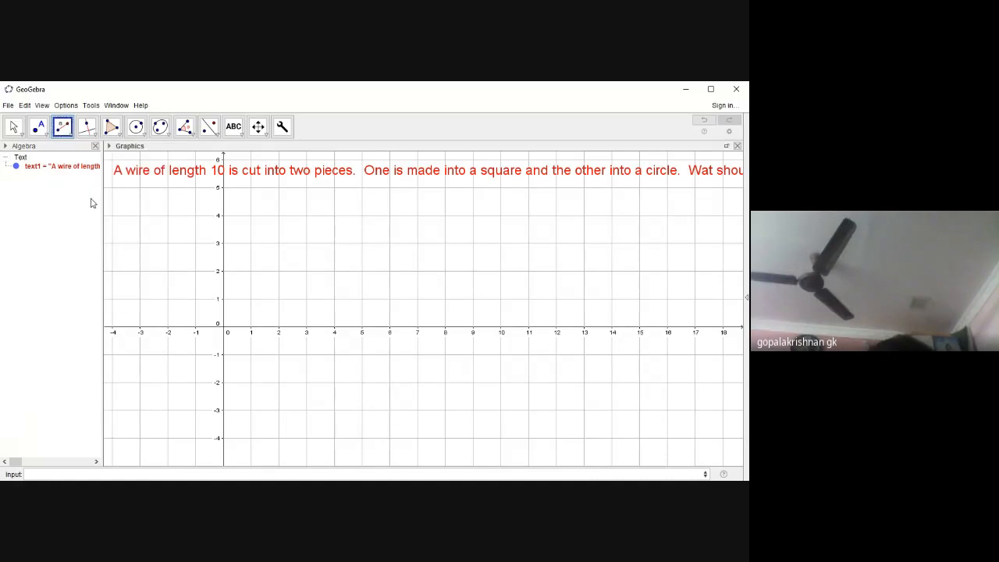
left_click(69, 137)
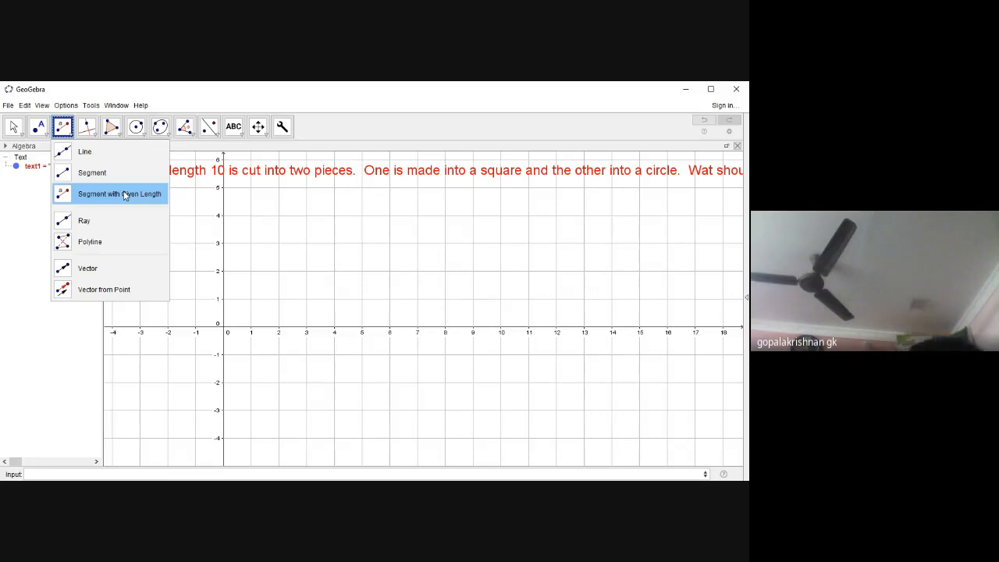
left_click(278, 271)
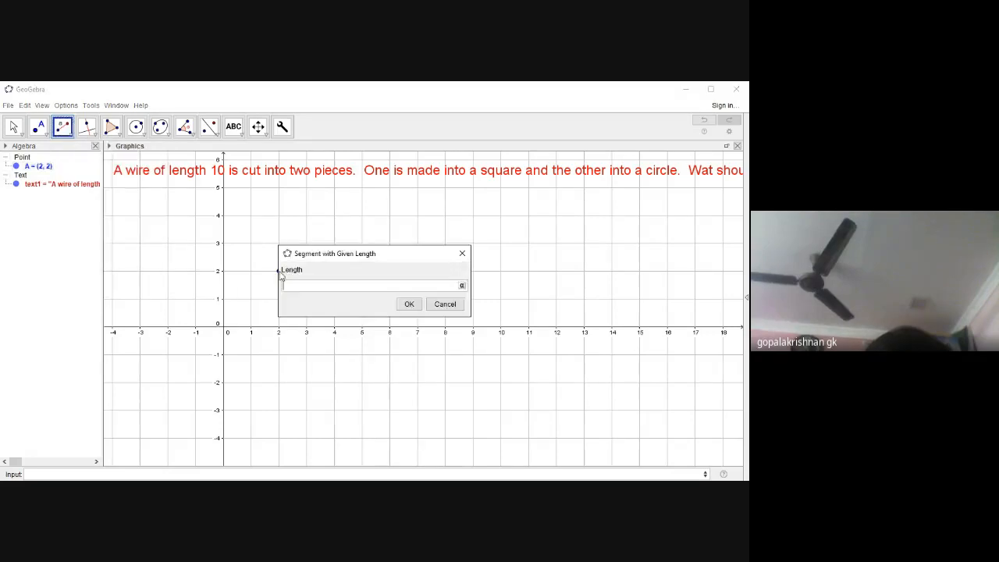
type("10")
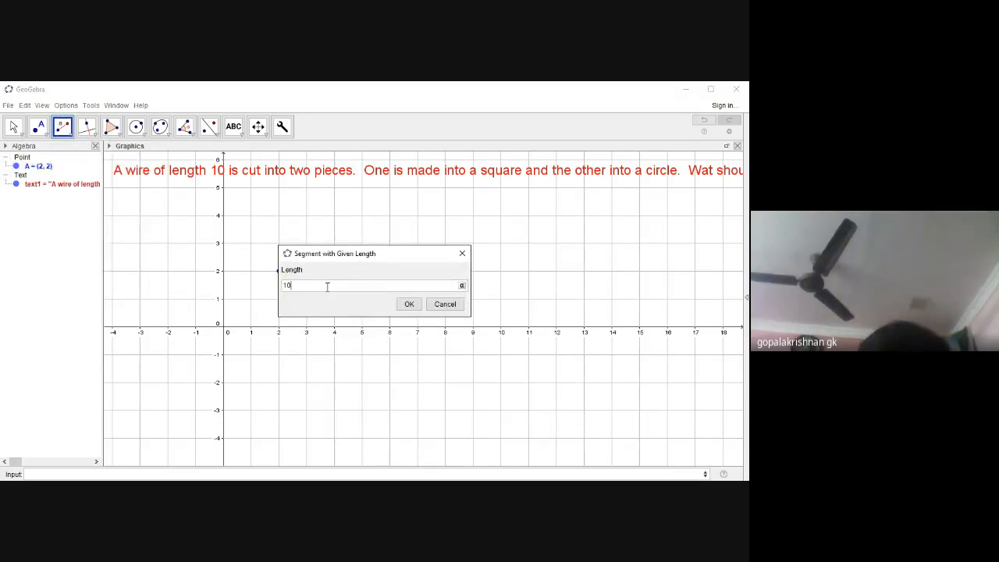
left_click(408, 304)
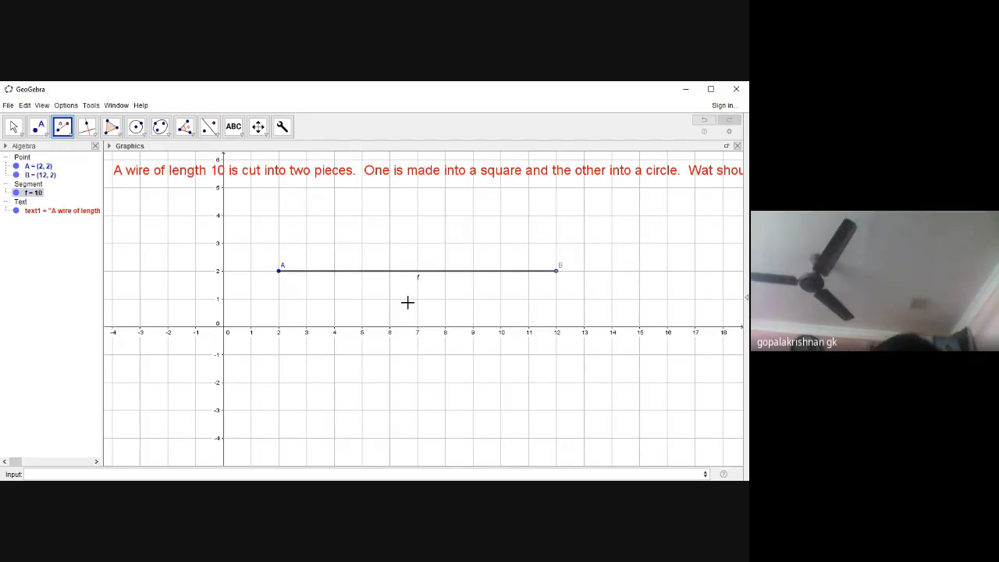
- Undo the segment and its start point, keeping Segment with Given Length active
left_click(38, 127)
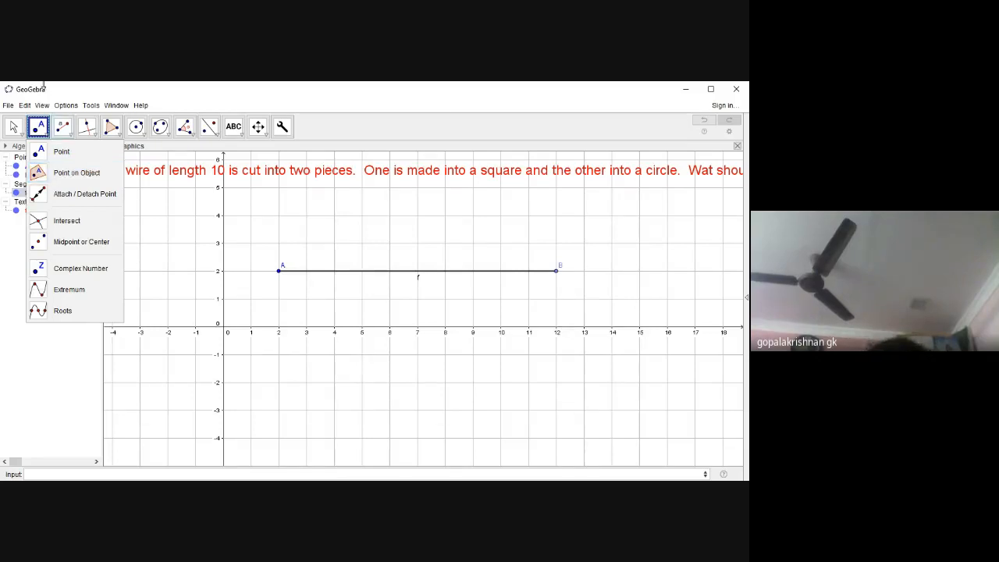
left_click(64, 130)
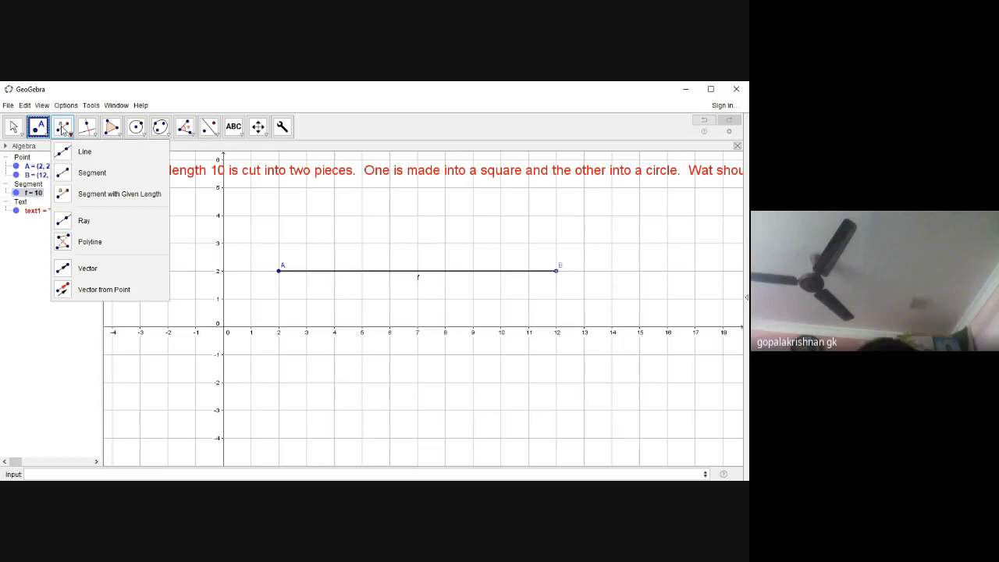
left_click(99, 196)
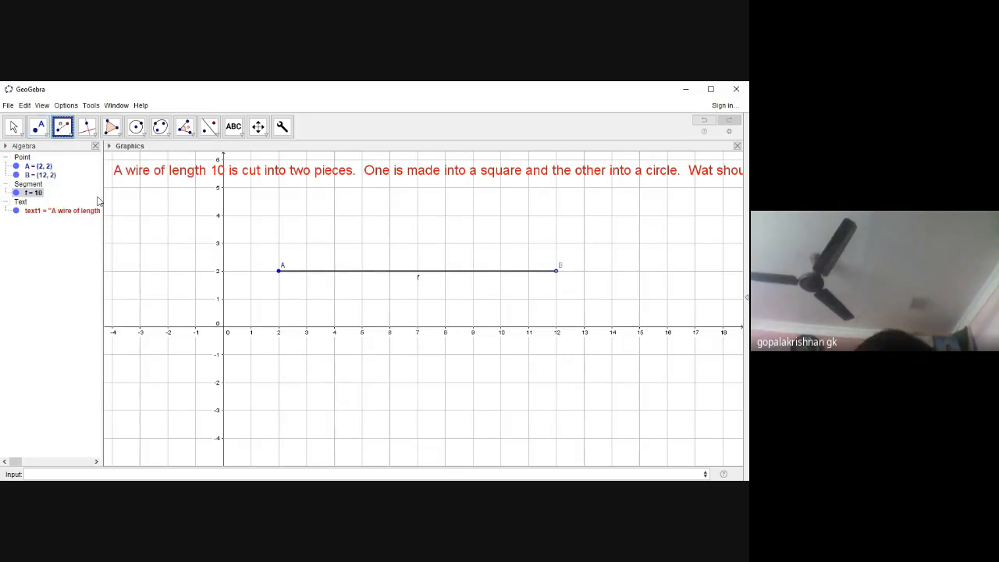
key("ctrl+z")
key("ctrl+z")
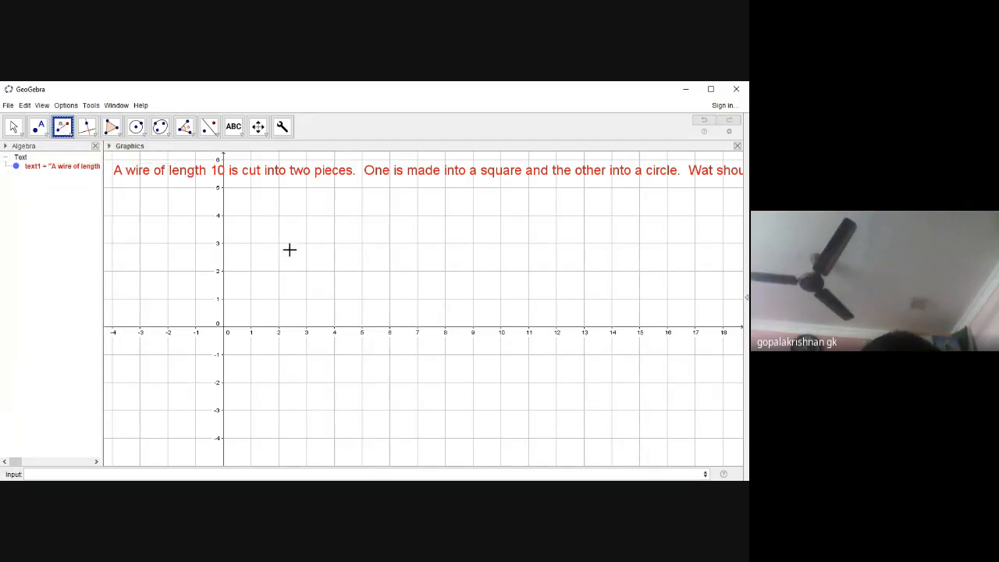
- Redraw the wire as a segment of fixed length 10 from a new point at (2, 2)
left_click(279, 271)
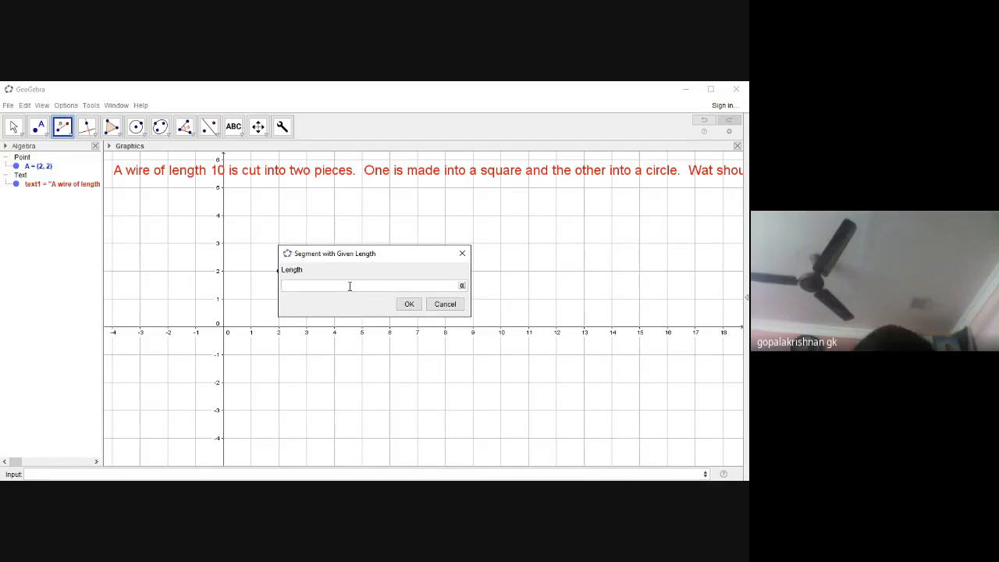
type("10")
key("Return")
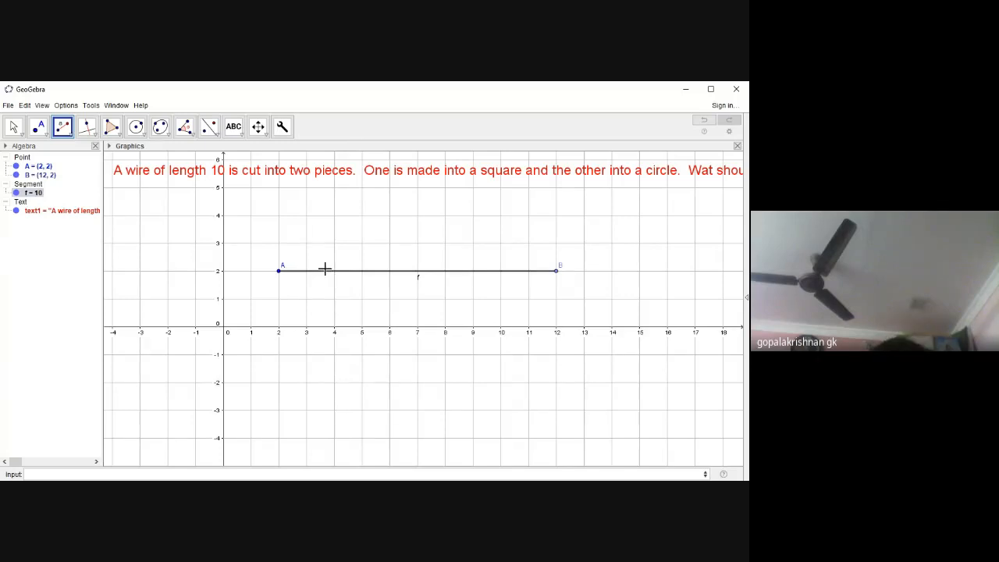
- Place a cut point on the wire segment at (8, 2) with Point on Object and try sliding it along the wire
left_click(48, 134)
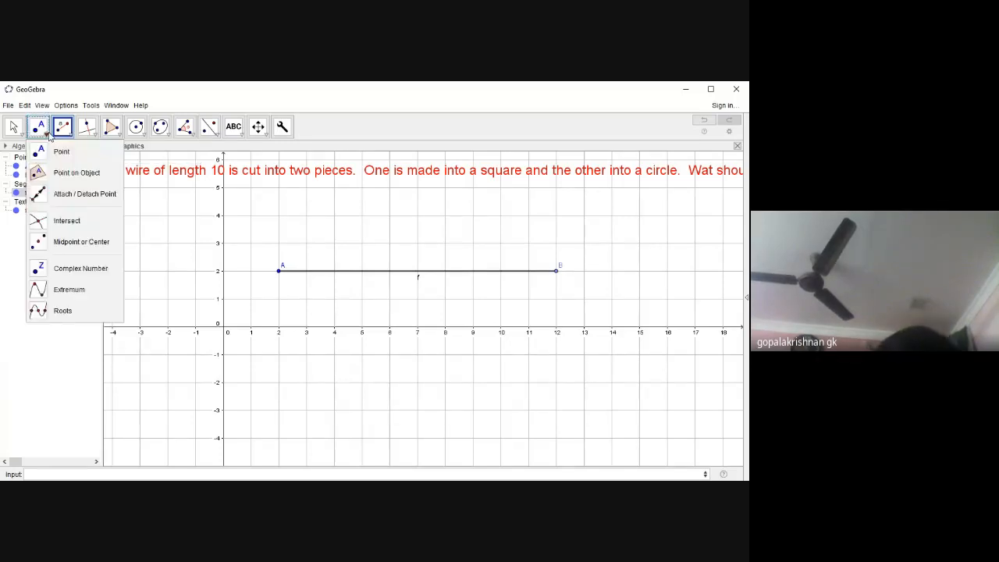
left_click(64, 178)
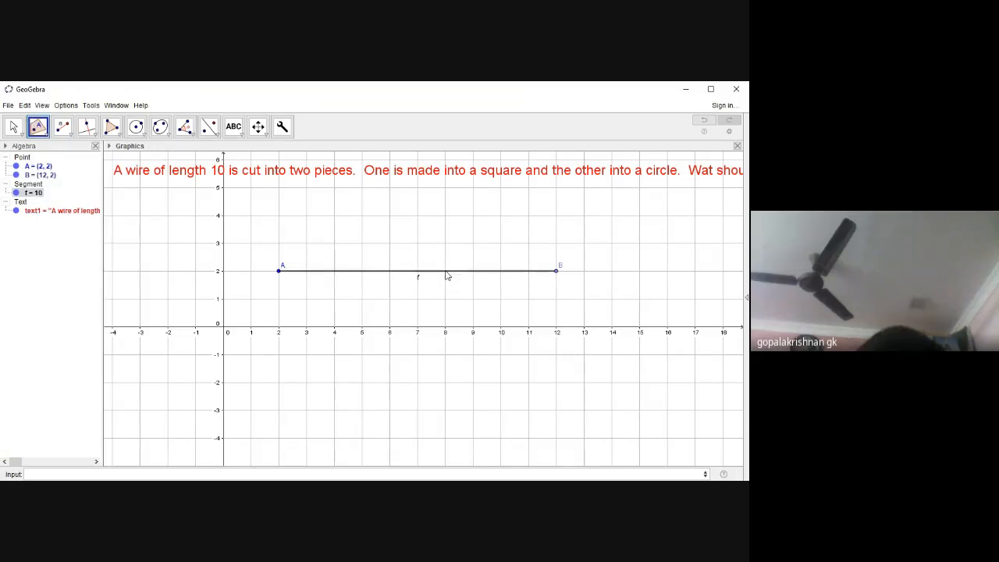
left_click(445, 271)
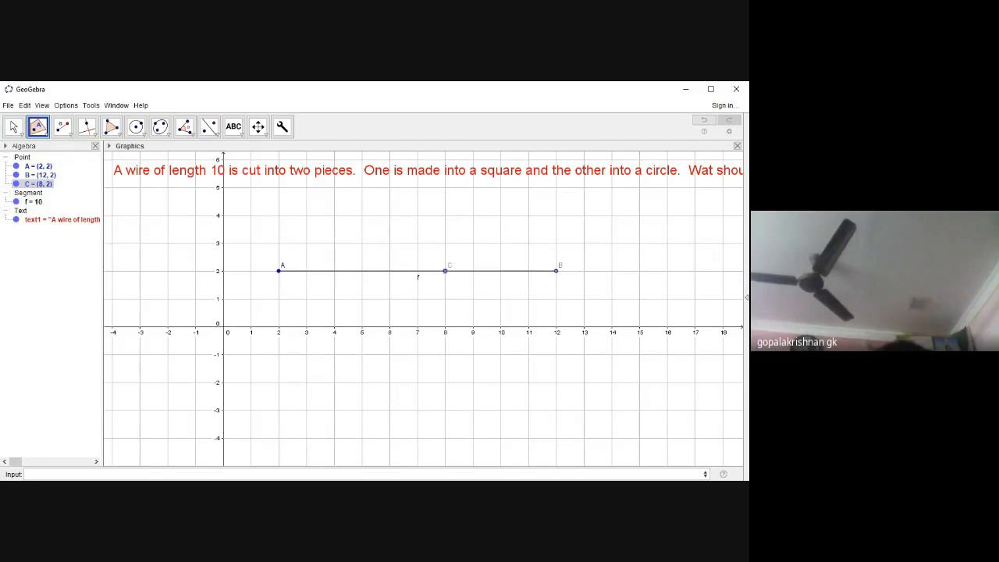
left_click(13, 127)
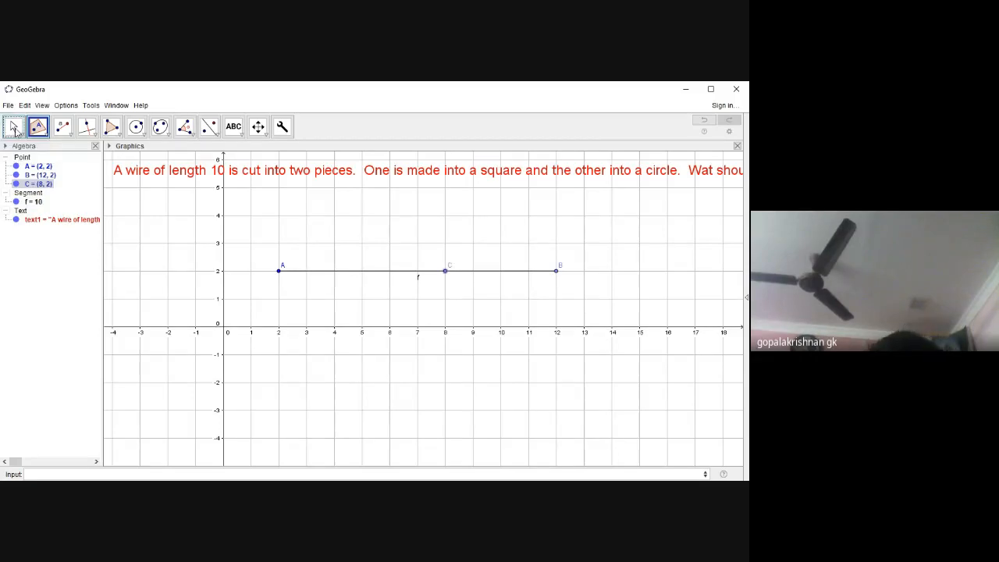
mouse_move(445, 271)
left_mouse_down()
mouse_move(285, 273)
mouse_move(562, 290)
mouse_move(320, 288)
mouse_move(562, 277)
mouse_move(286, 289)
mouse_move(481, 276)
mouse_move(450, 275)
left_mouse_up()
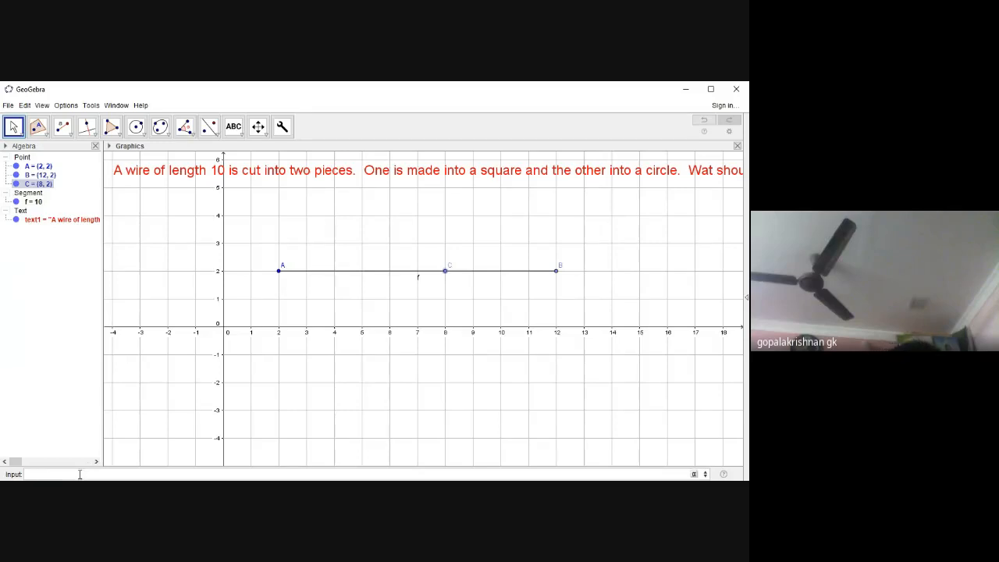
- Define the square's side length as the number a=AC/4
type("a")
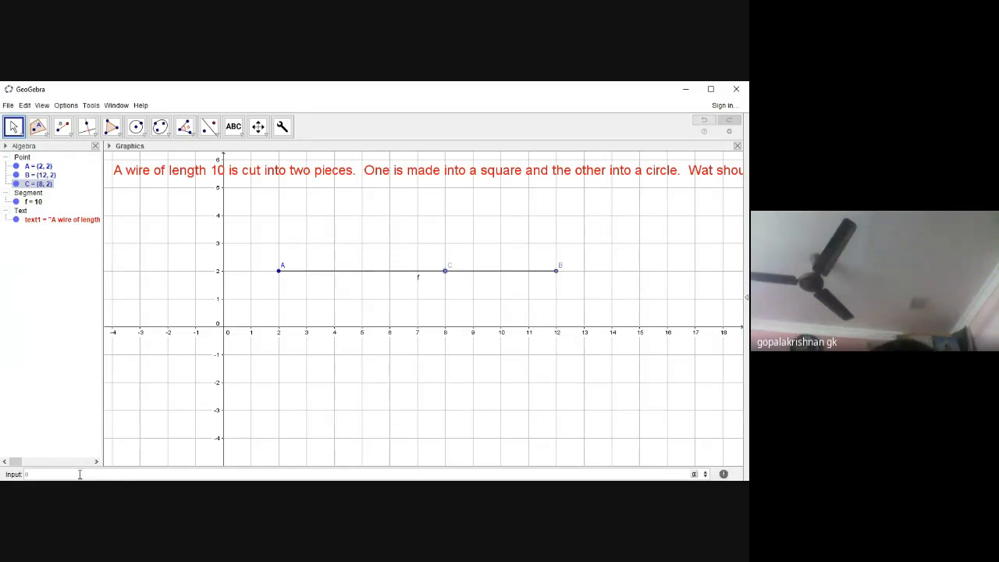
type("=")
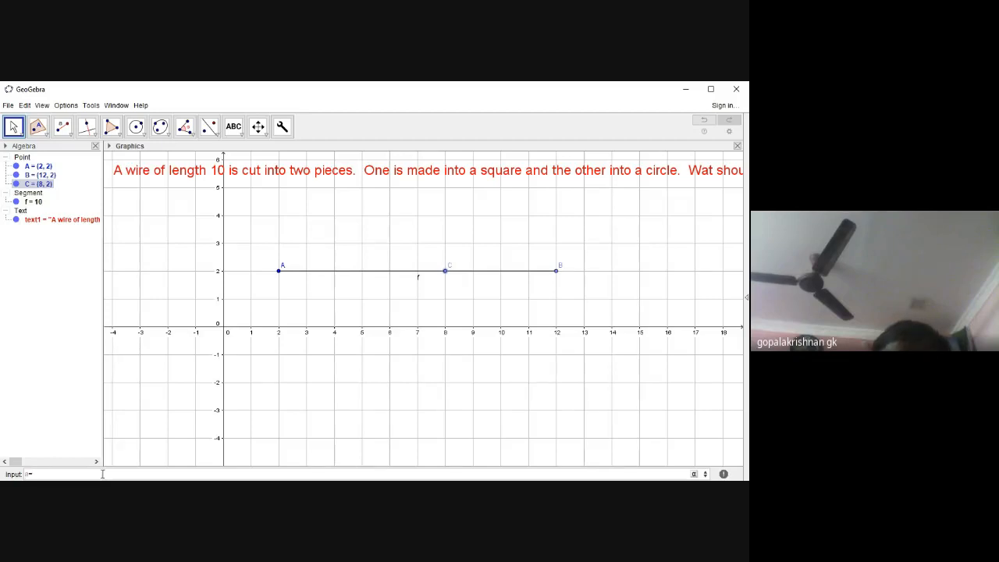
type("A")
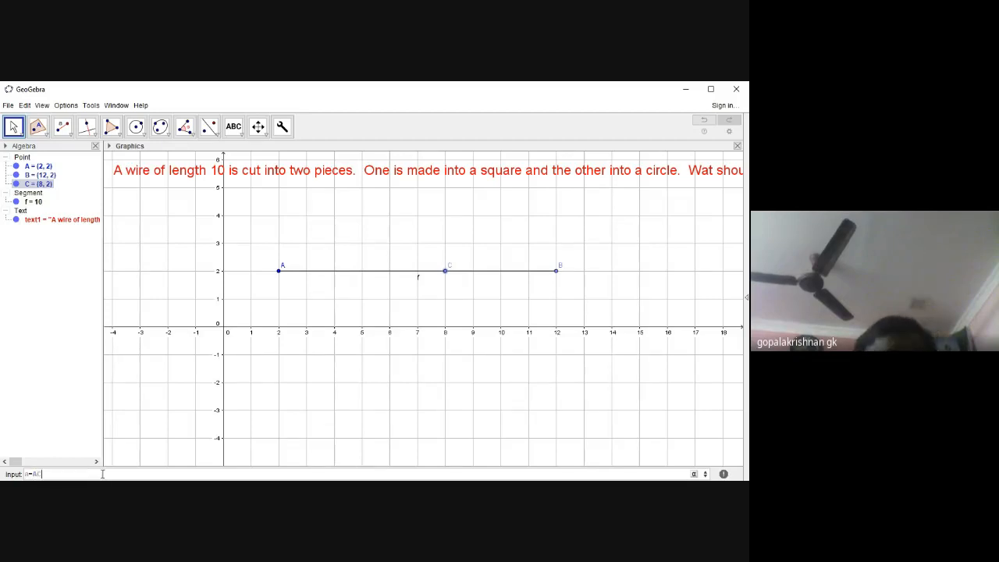
type("C/")
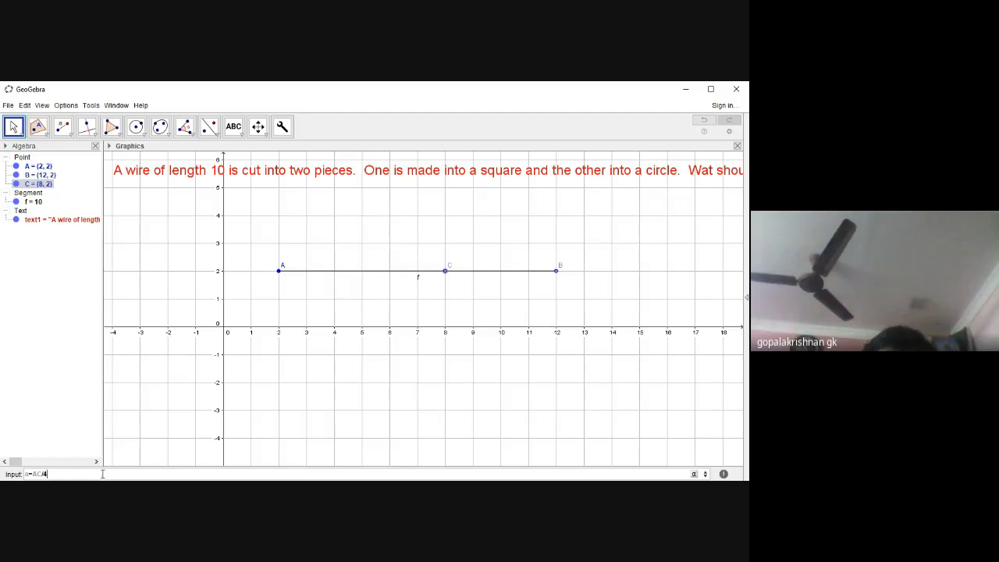
type("4")
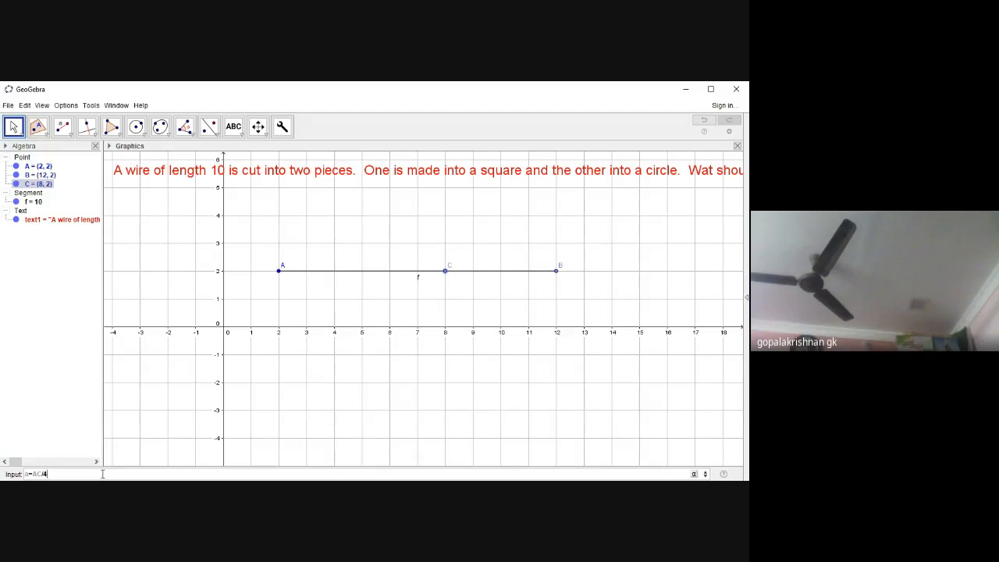
key("Return")
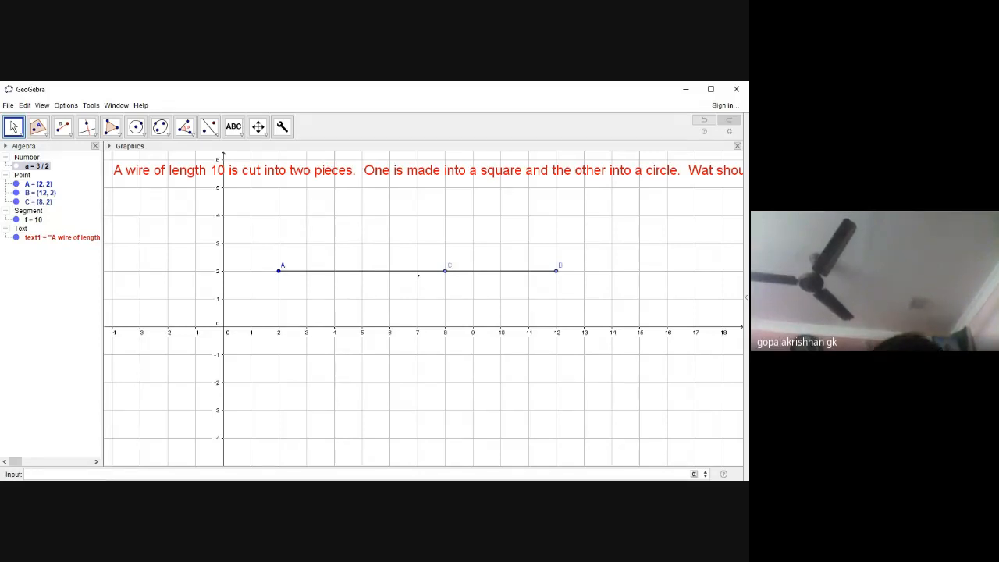
- Draw a segment with a given length of 1.5 starting at the point (3, 1)
left_click(72, 134)
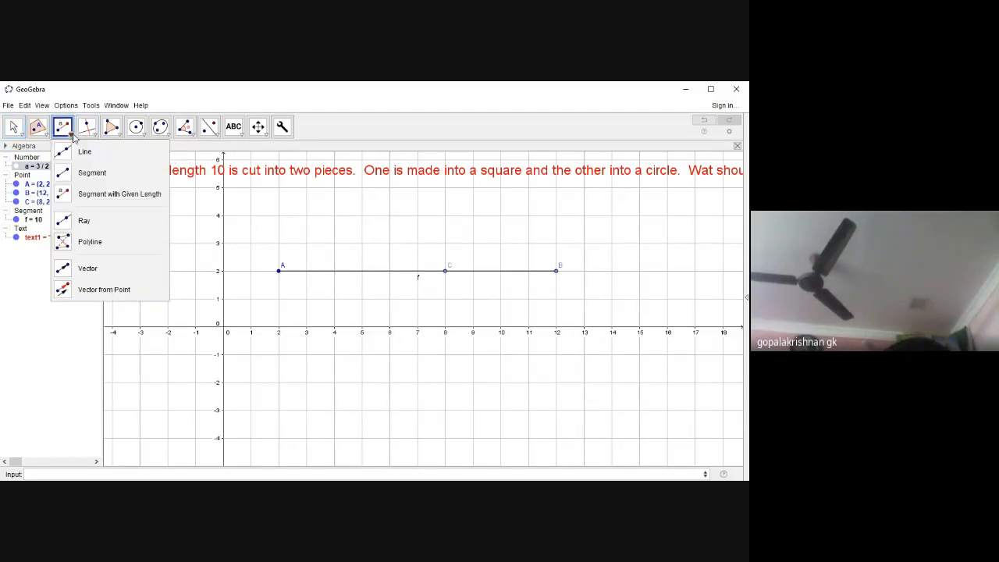
left_click(97, 195)
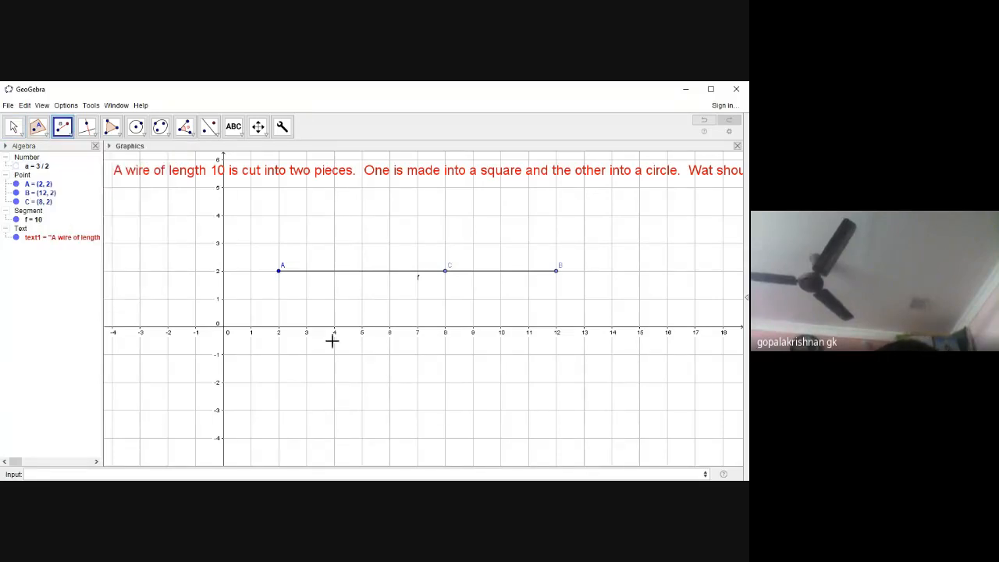
left_click(306, 299)
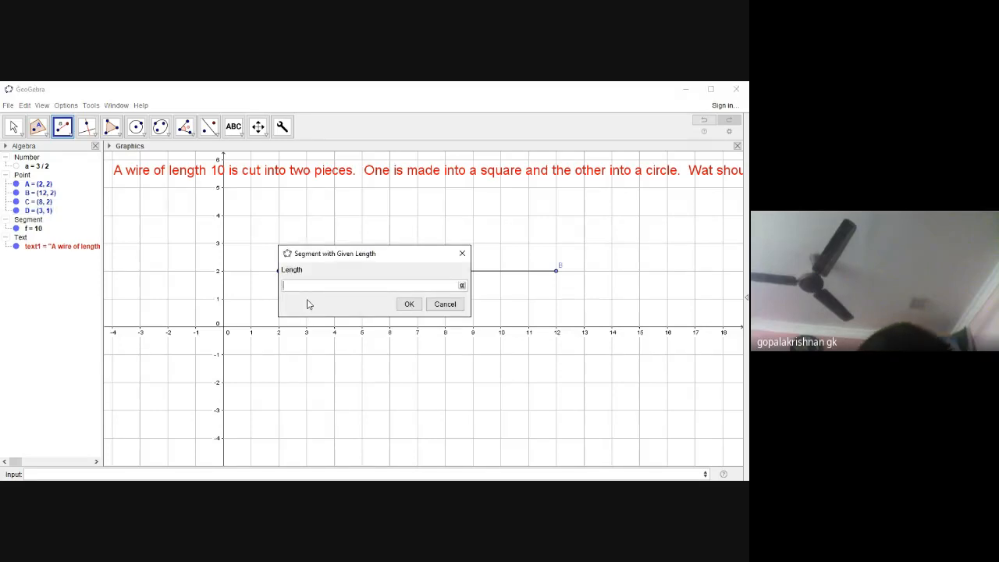
type("1.5")
key("Return")
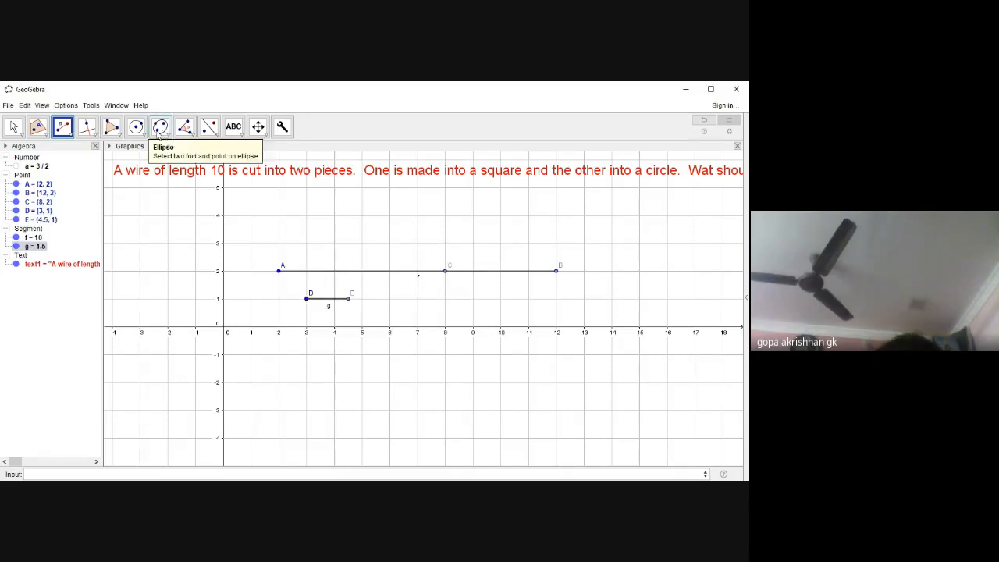
- Construct a regular polygon with 4 vertices on the short segment DE
left_click(116, 135)
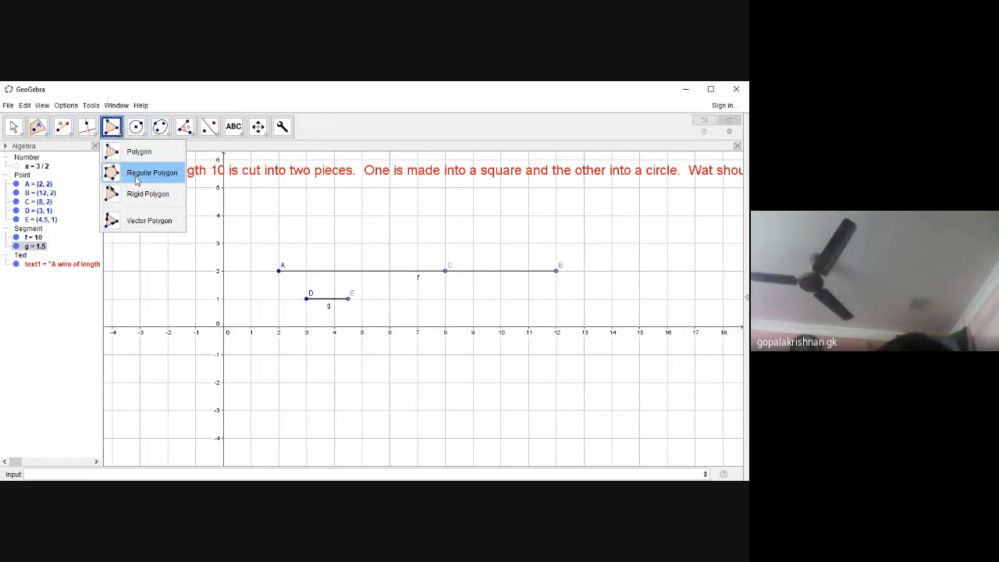
left_click(136, 172)
left_click(306, 304)
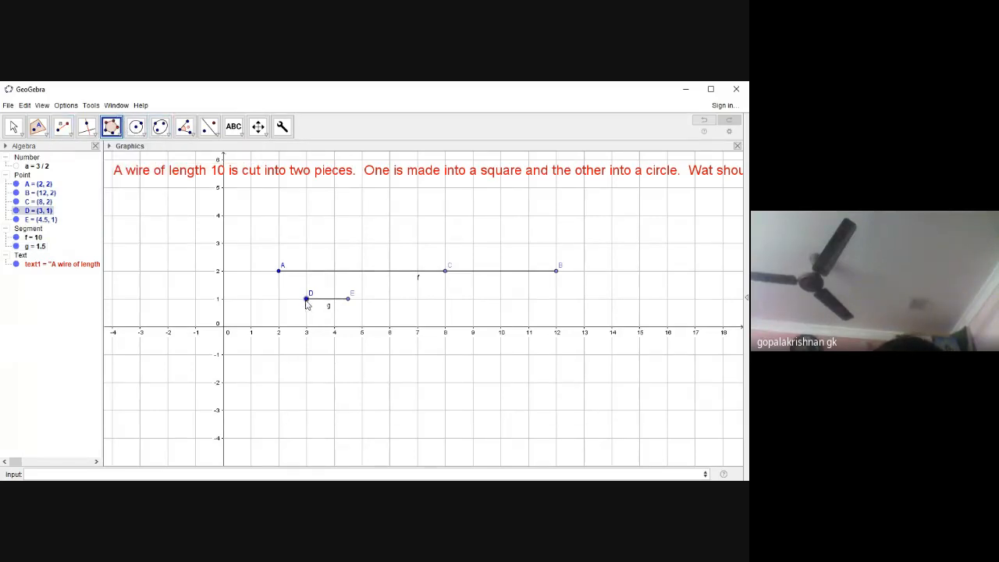
left_click(347, 300)
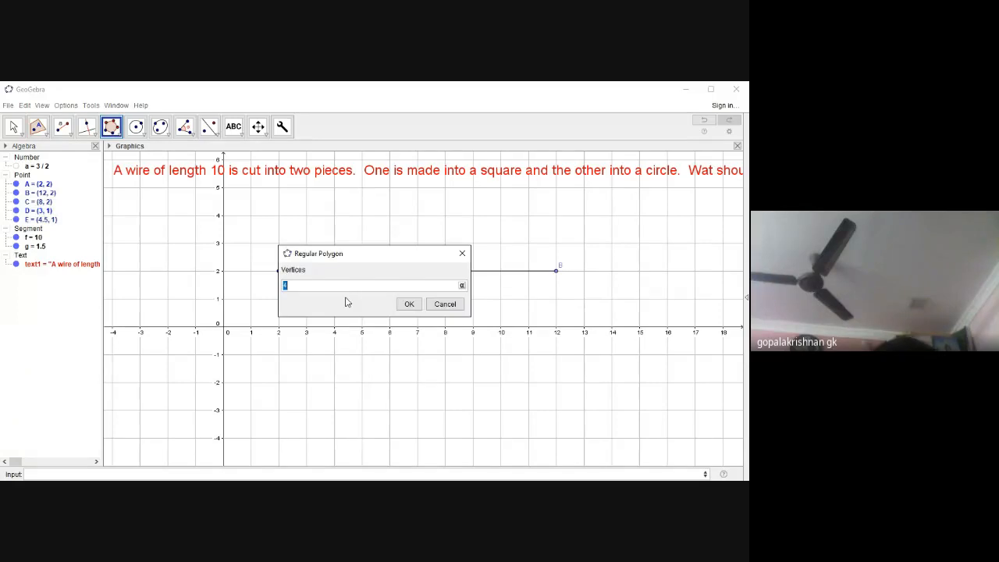
left_click(418, 307)
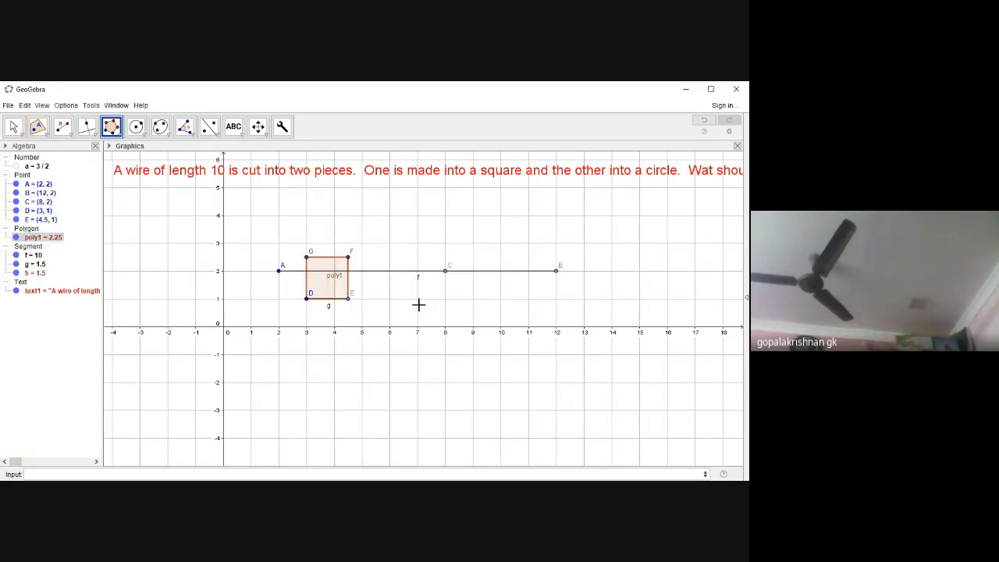
- Move the square below the x-axis so its corner D is at about (4.14, -1.68)
left_click(13, 130)
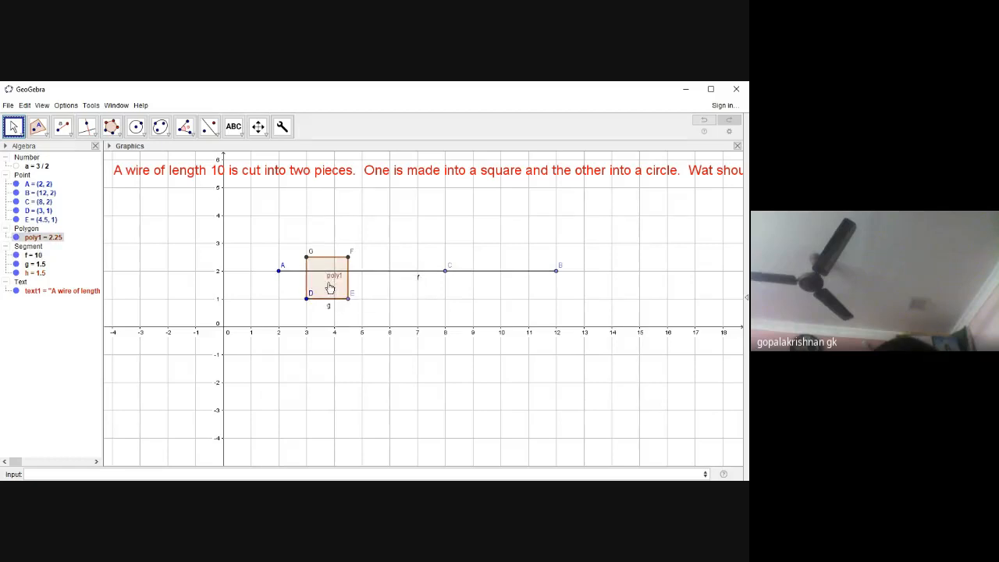
left_click_drag(332, 283, 331, 329)
left_click_drag(340, 321, 359, 357)
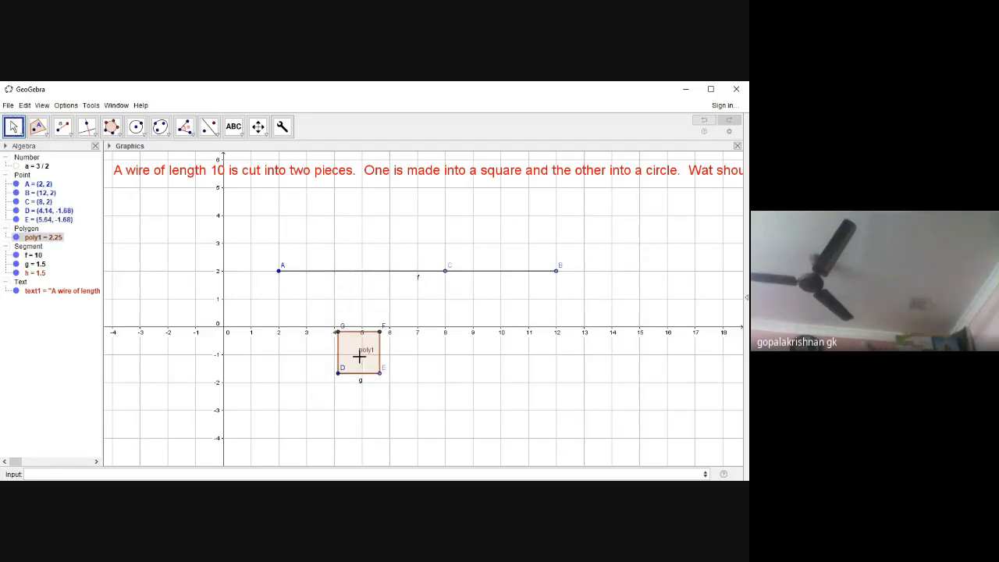
- Undo everything made after the cut point: the square with its move, its base segment and the number a
key("ctrl+z")
key("ctrl+z")
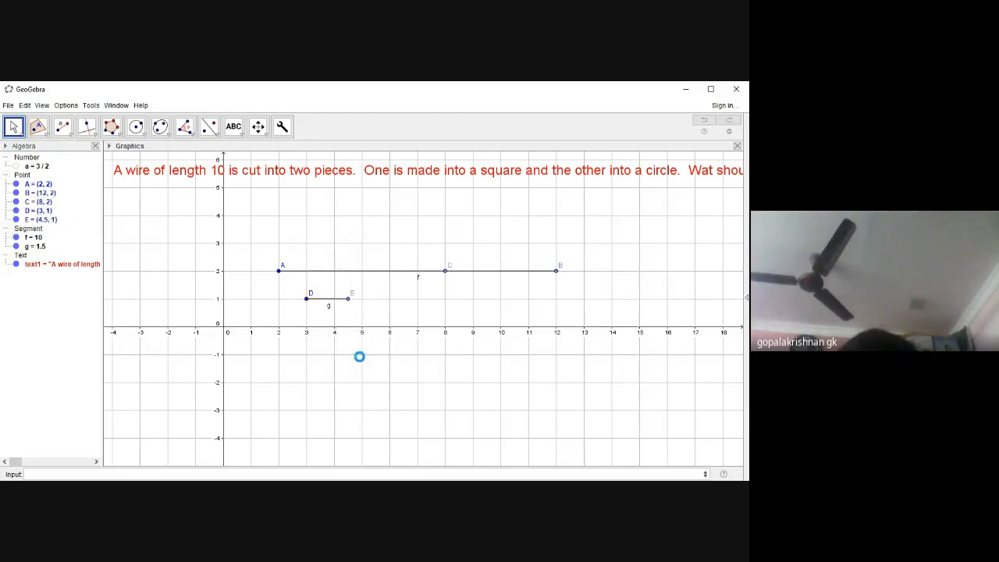
key("ctrl+z")
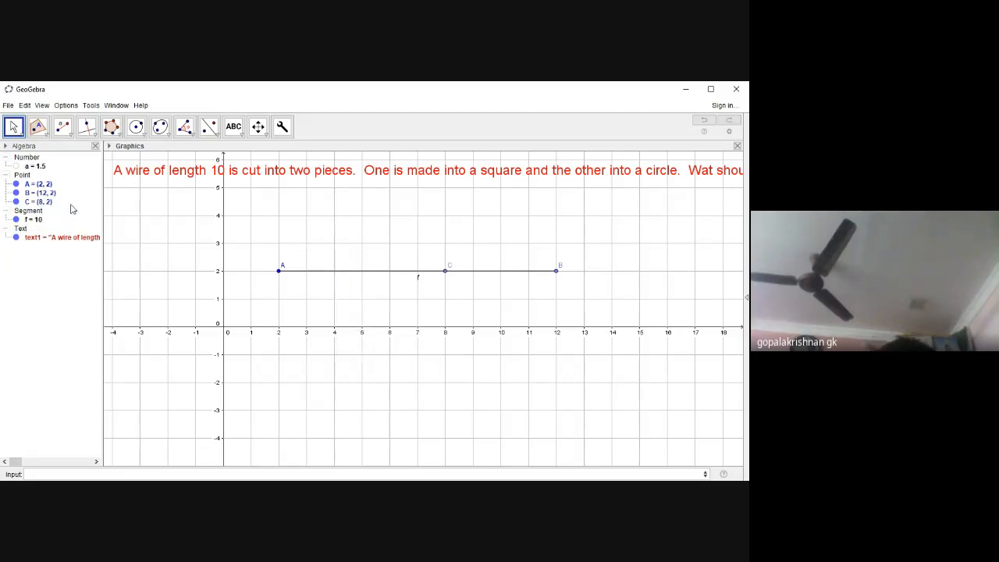
key("ctrl+z")
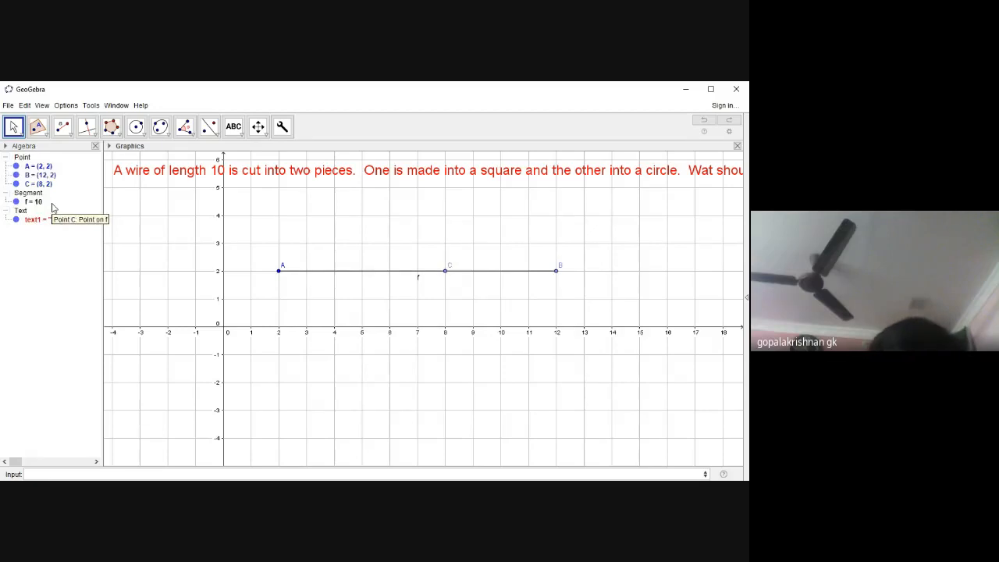
- Define the number a again as a=AC/4, a quarter of the wire piece from A to the cut point
left_click(50, 474)
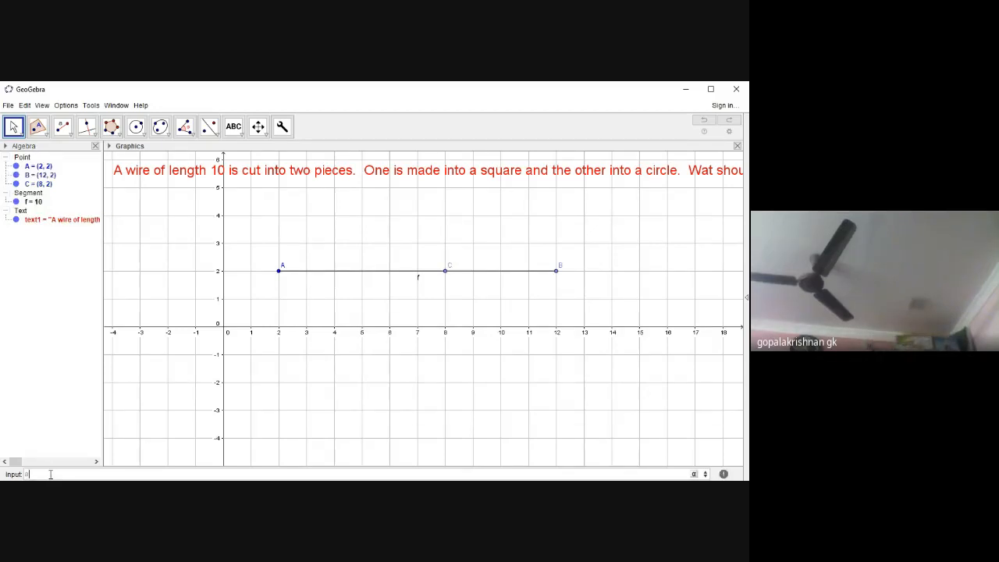
type("a=")
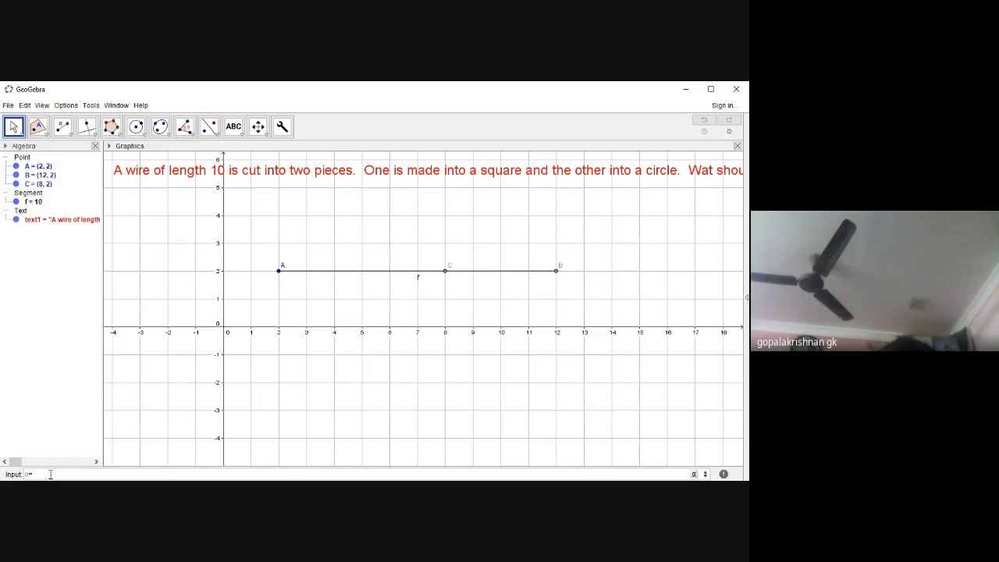
type("AC/4")
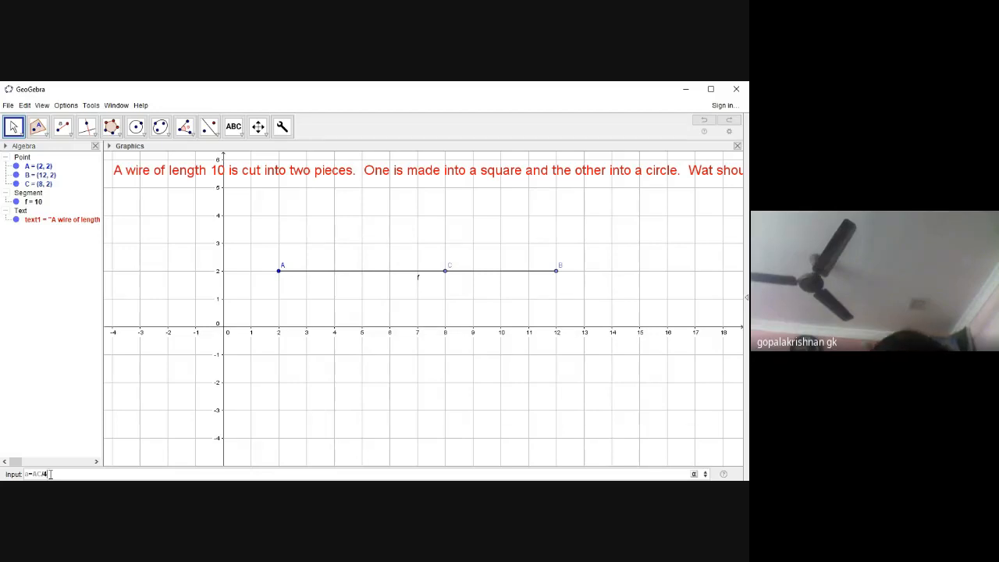
key("Return")
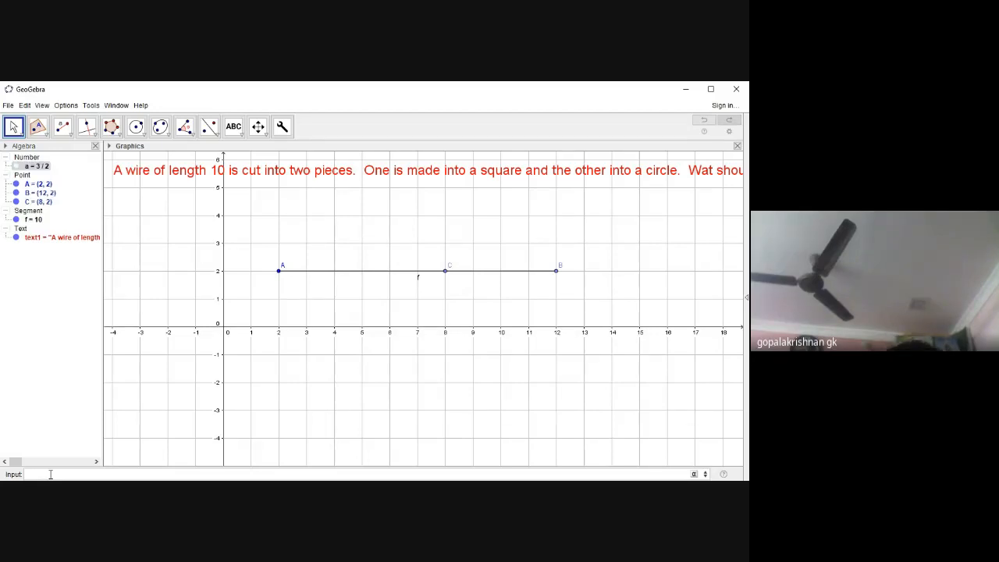
- Draw a segment with the given length a starting at a new point at (4, 1)
left_click(65, 130)
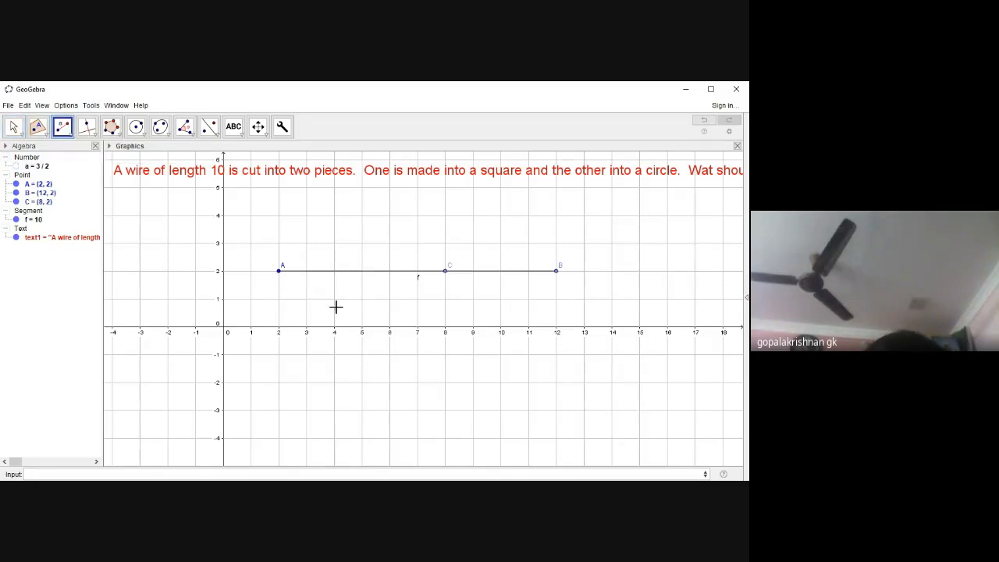
left_click(335, 300)
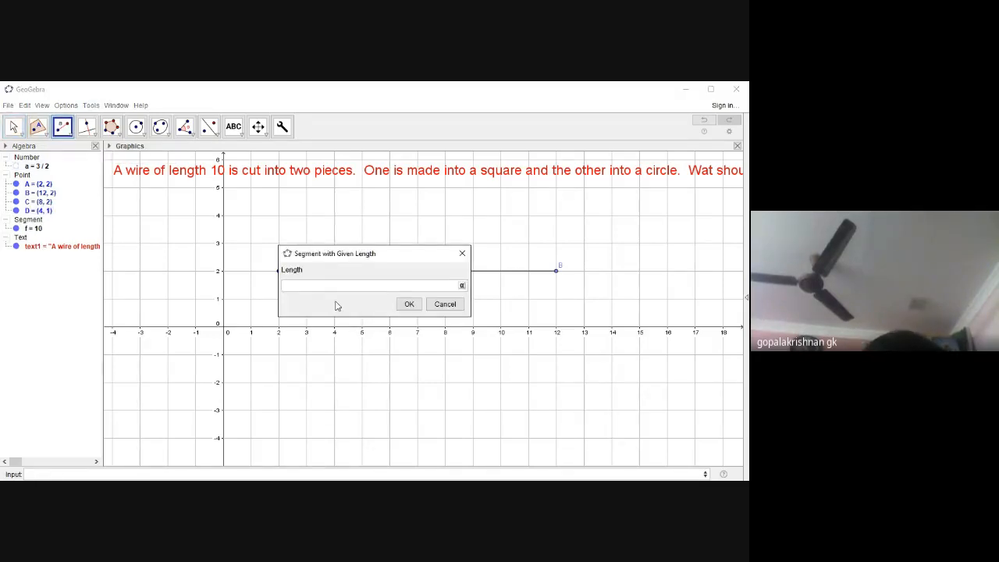
type("a")
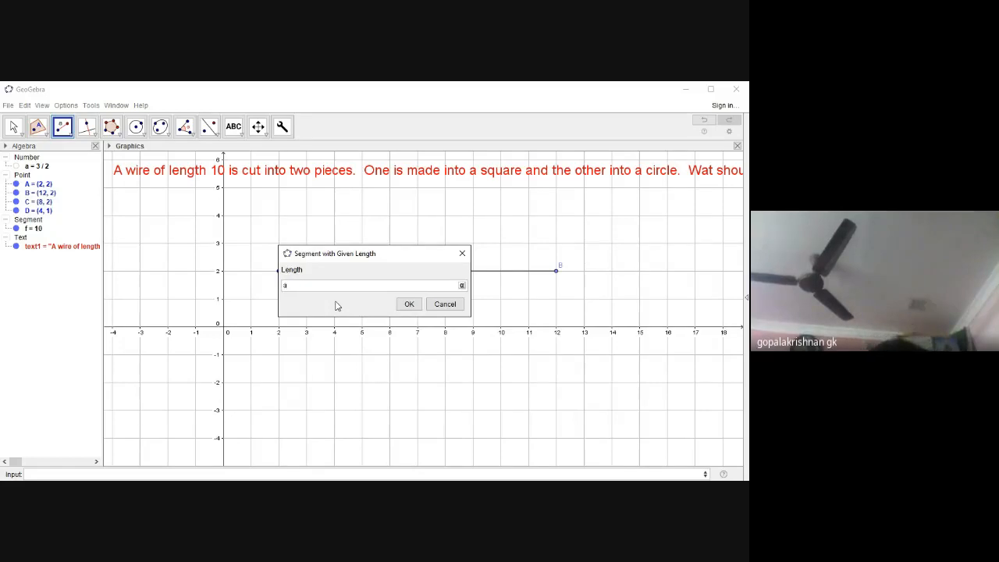
left_click(412, 304)
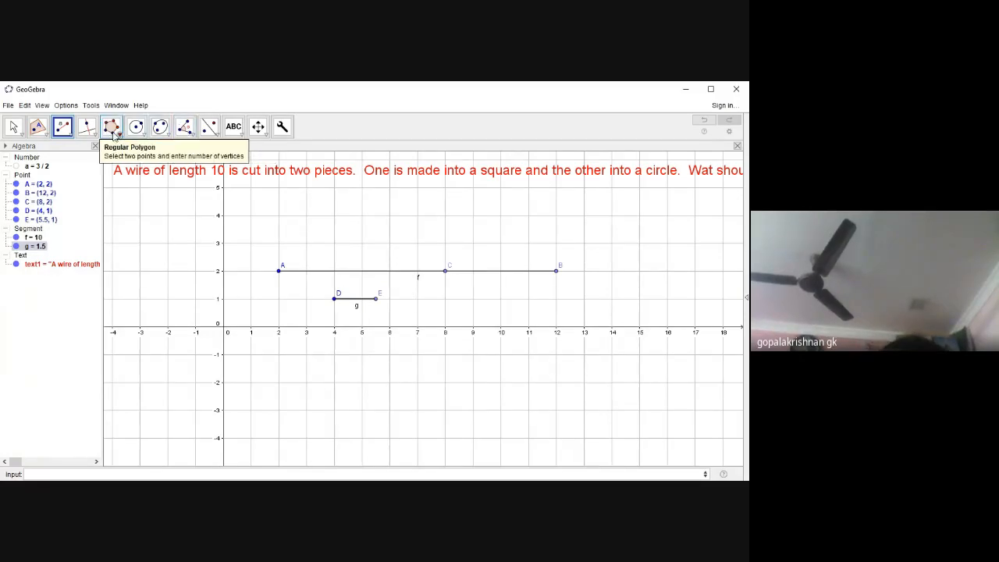
- Construct a regular polygon with 4 vertices on the segment of length a, from D to E
left_click(113, 133)
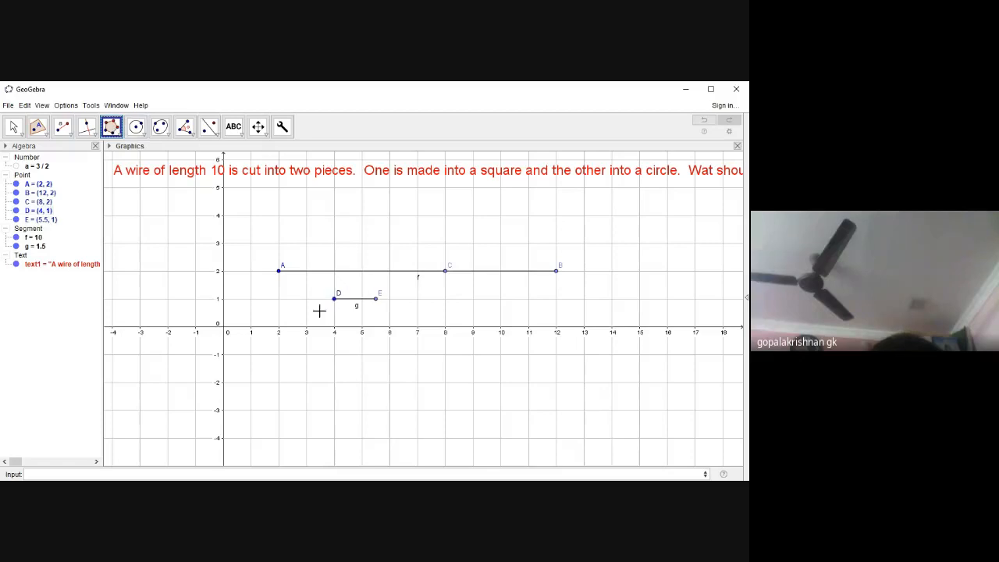
left_click(334, 298)
left_click(377, 299)
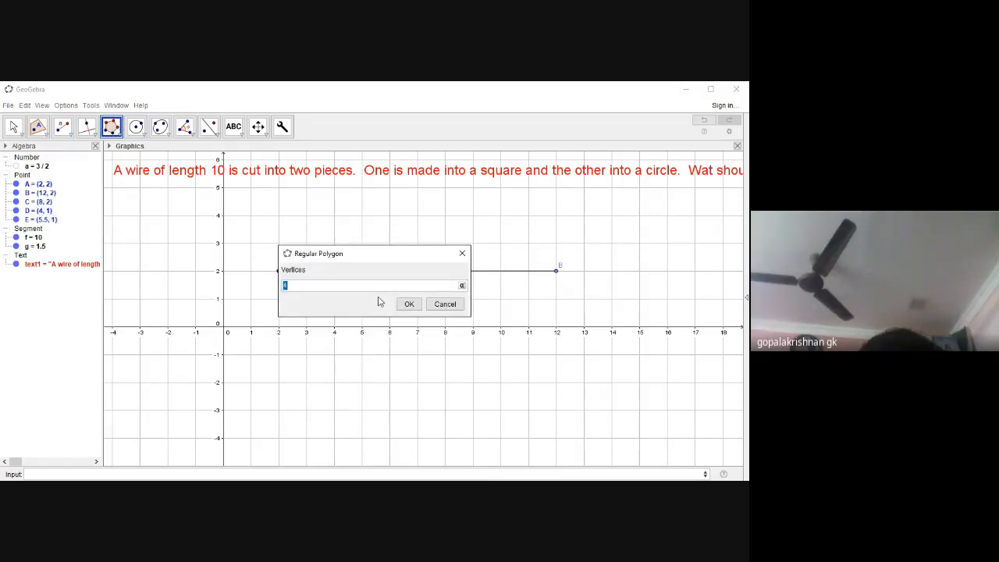
type("4")
key("Return")
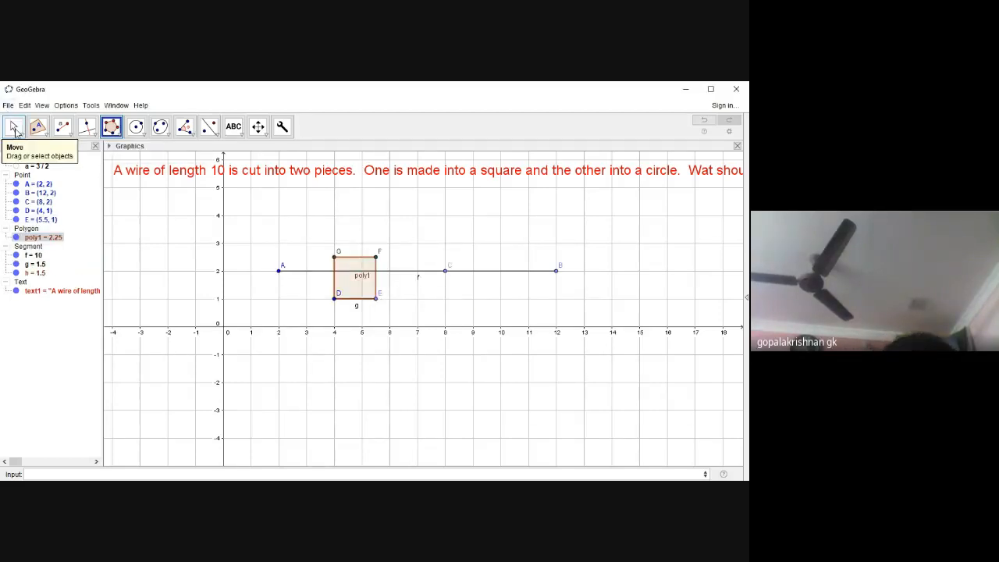
- Move the square below the x-axis, with its corner D at about (3.9, -1.72)
left_click(14, 129)
left_click_drag(363, 289, 360, 364)
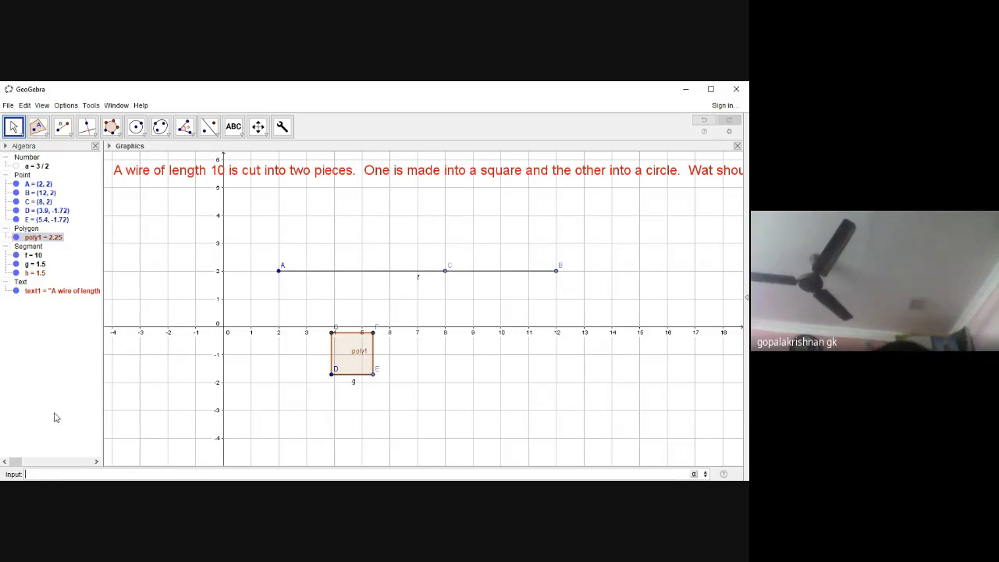
- Define the number r as r=BC/2pi for the circle's radius from the wire piece between B and the cut point
left_click(69, 476)
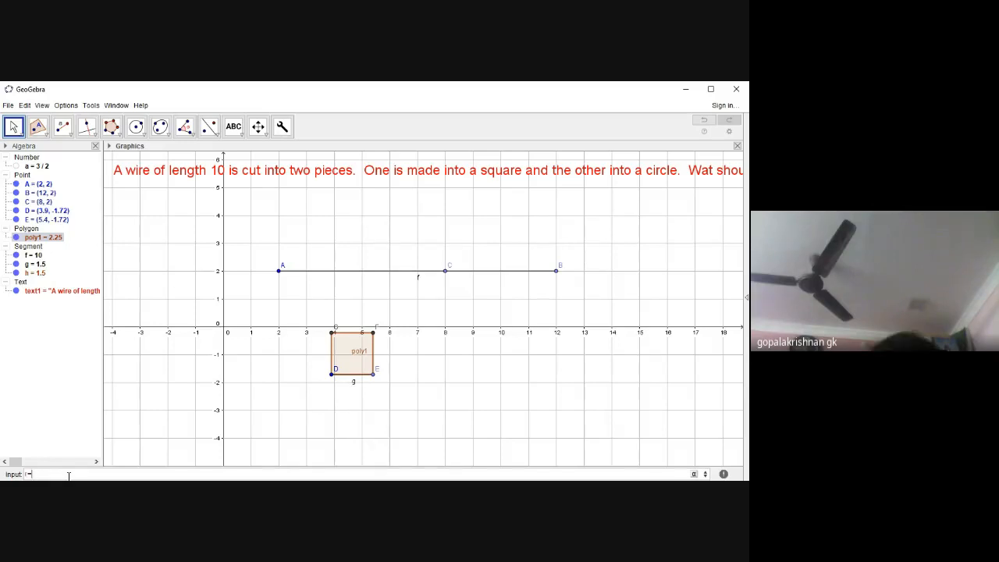
type("BC")
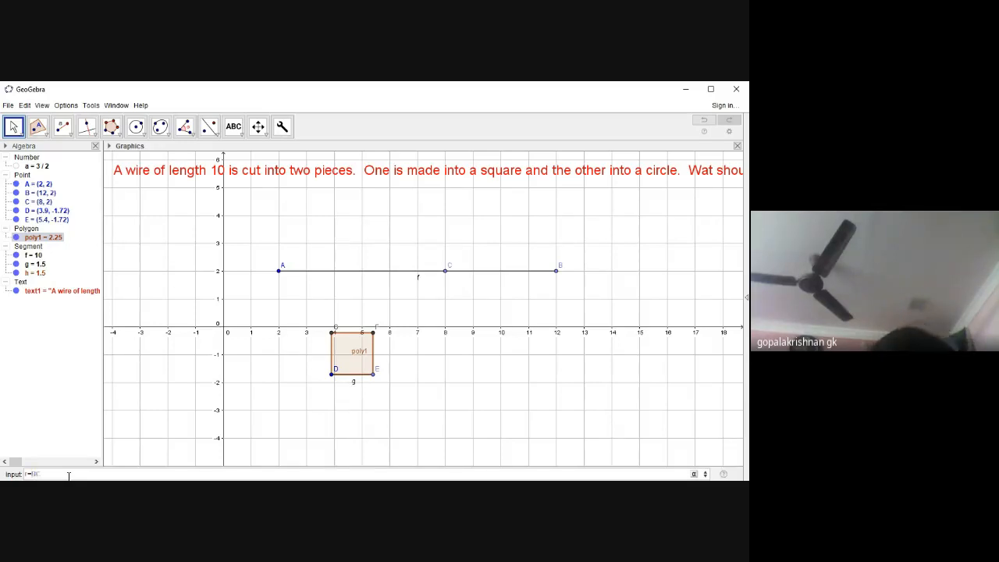
type("/")
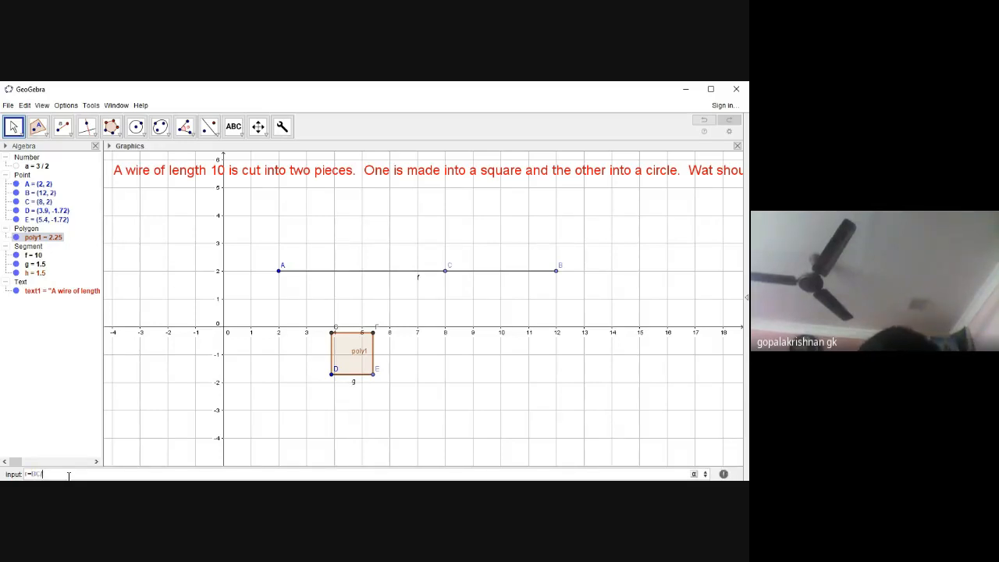
type("2pi")
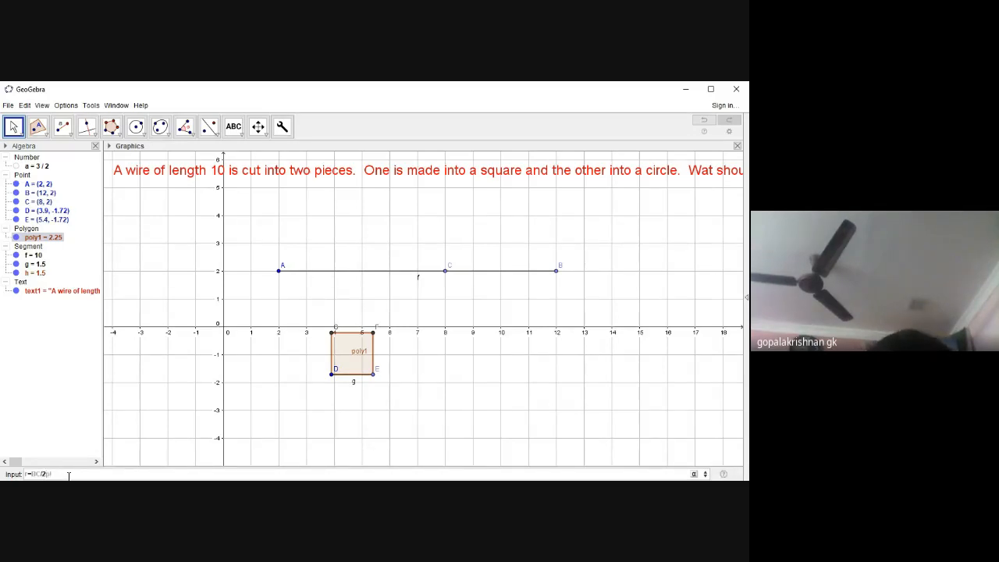
key("Return")
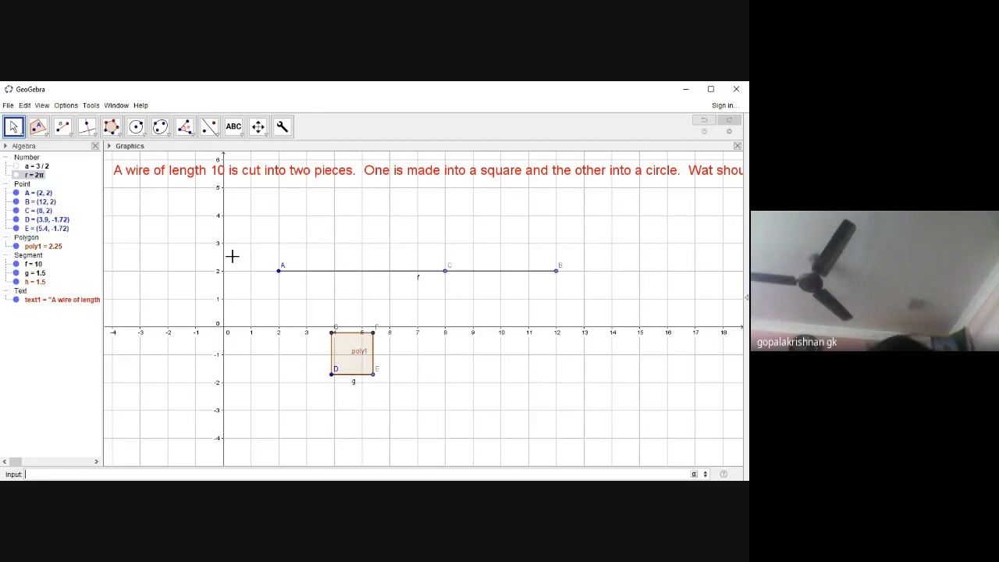
- Draw a circle with given centre and radius r, centred on a new point at about (9.64, -0.94) beside the square
left_click(143, 134)
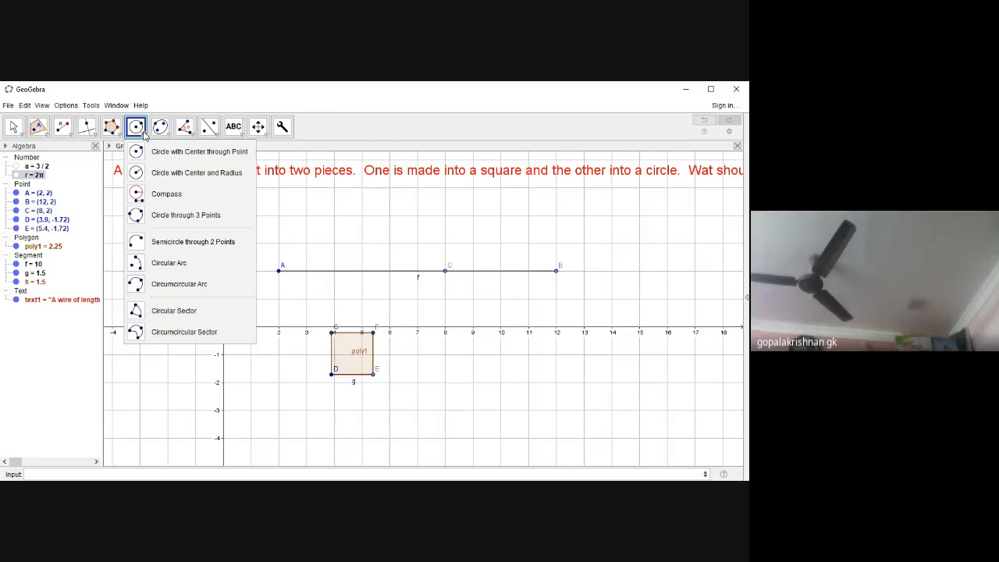
left_click(185, 173)
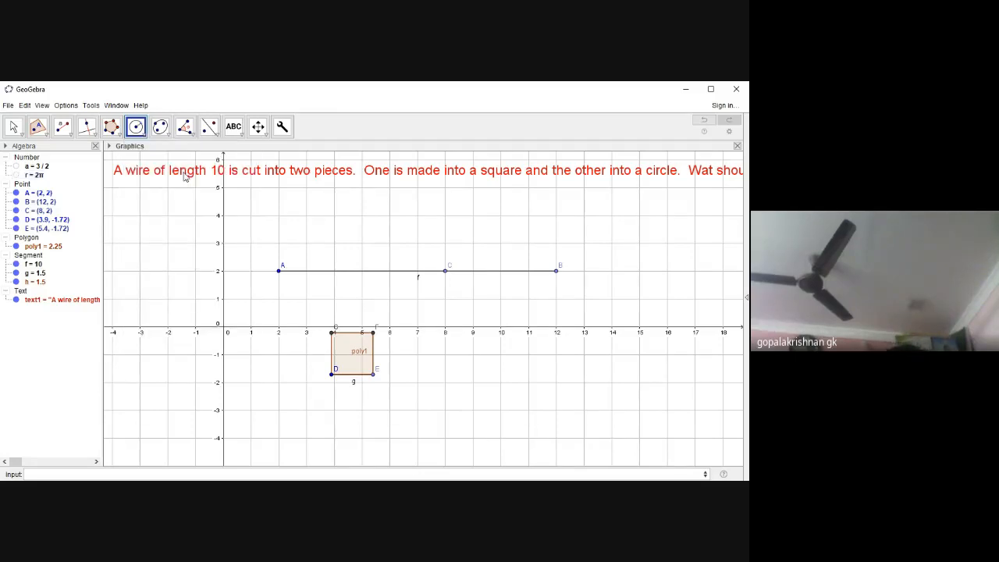
left_click(144, 136)
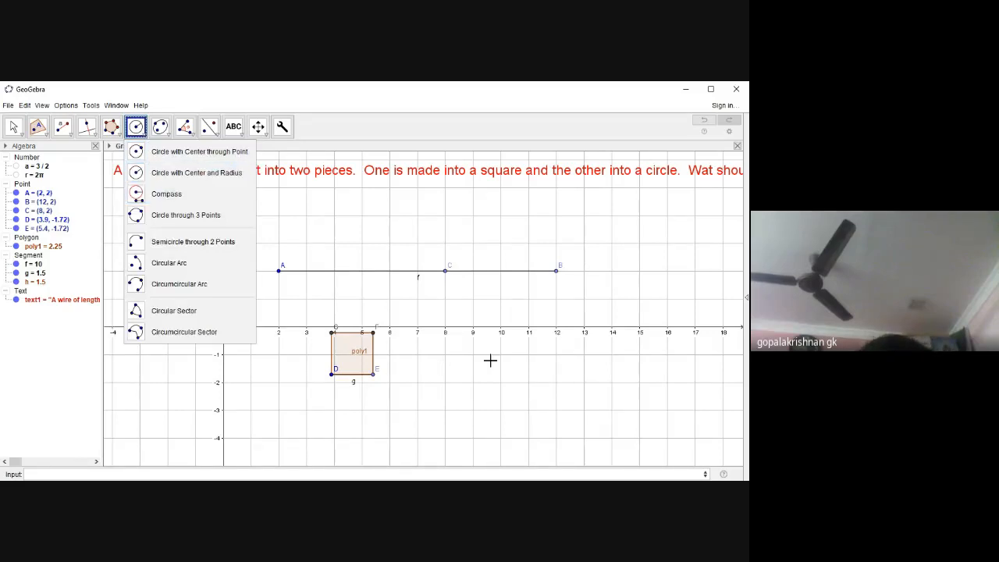
left_click(222, 174)
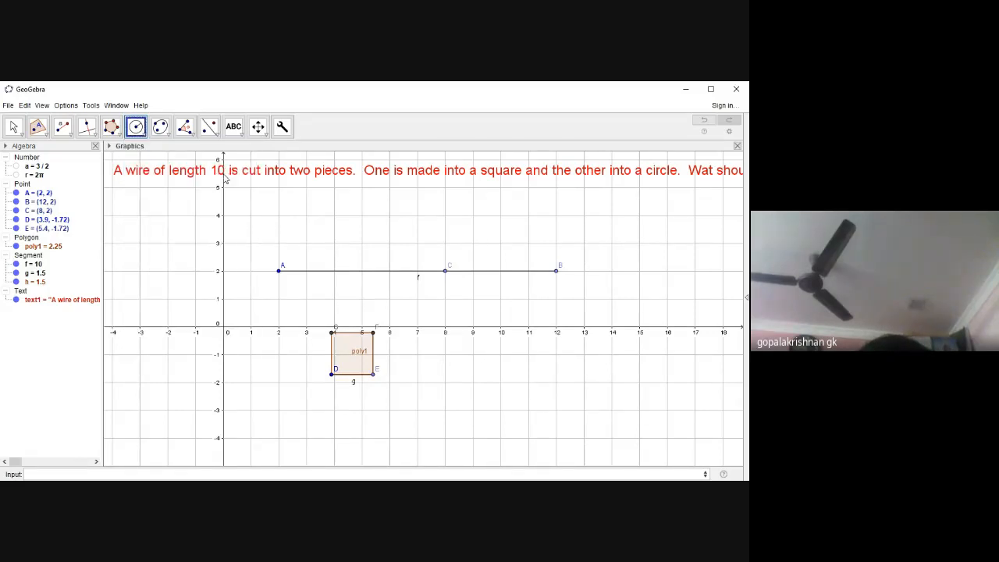
left_click(490, 353)
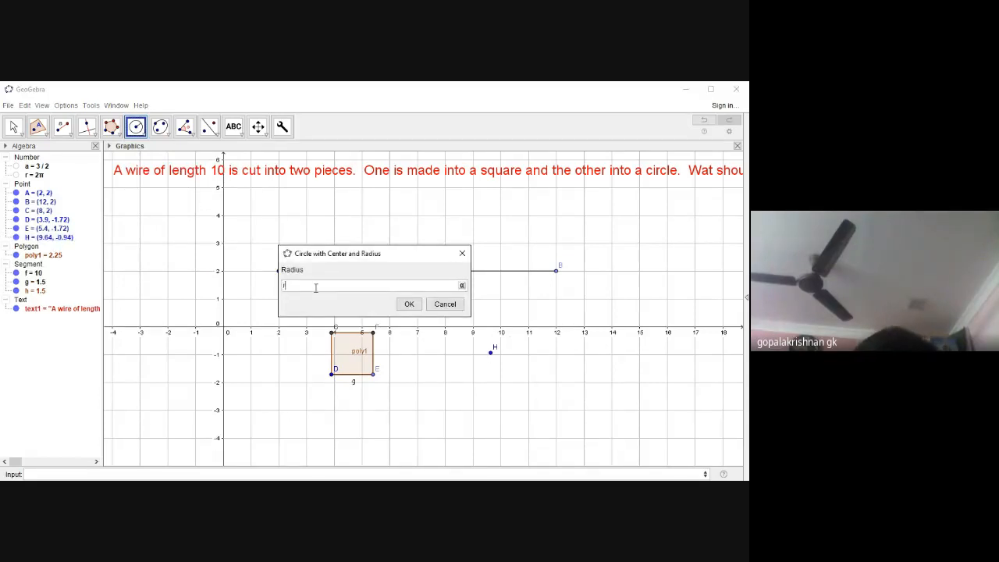
left_click(409, 305)
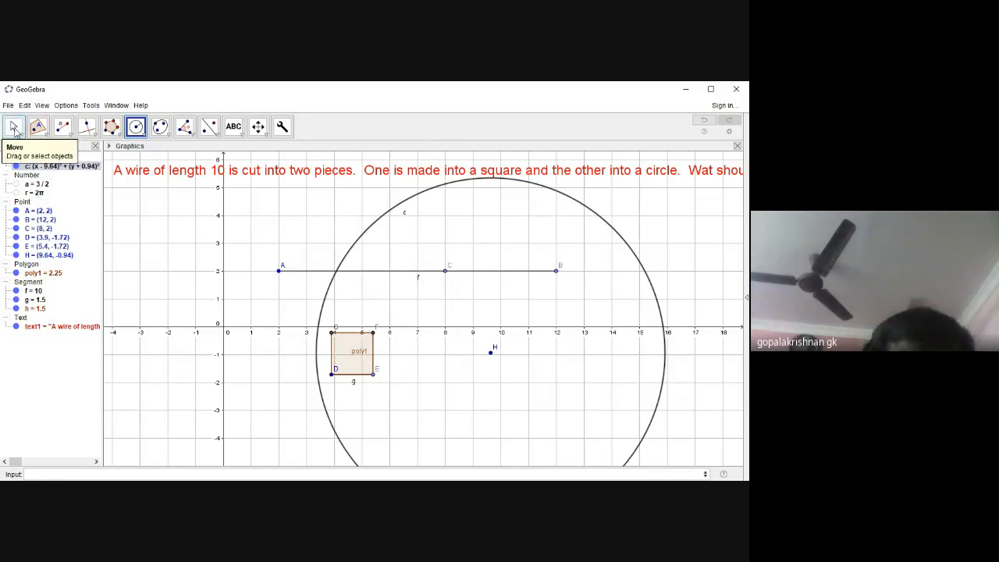
- Redefine the number r as BC / (2 π), with the whole denominator in parentheses
left_click(13, 129)
double_click(34, 194)
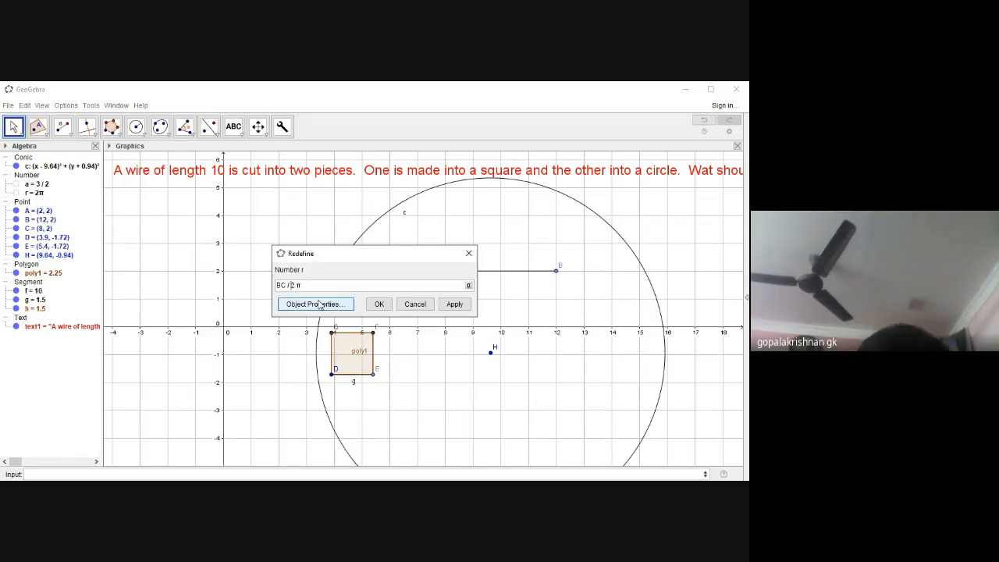
type("(2π")
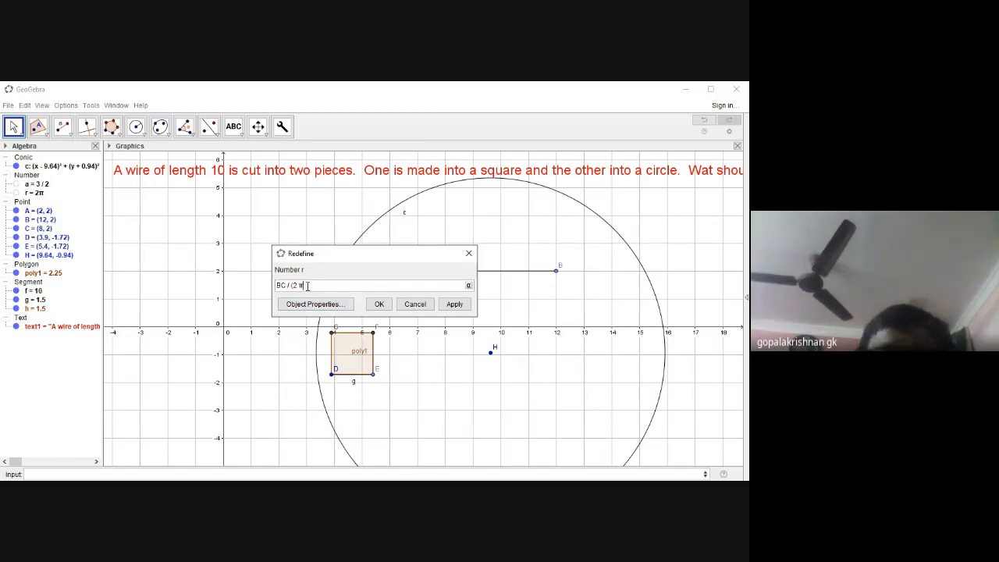
type(")")
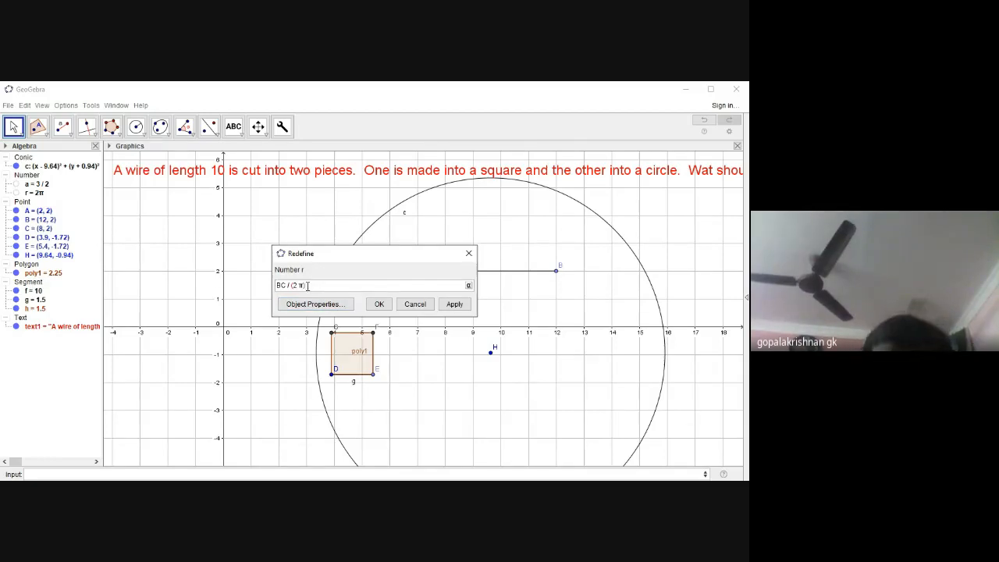
left_click(379, 303)
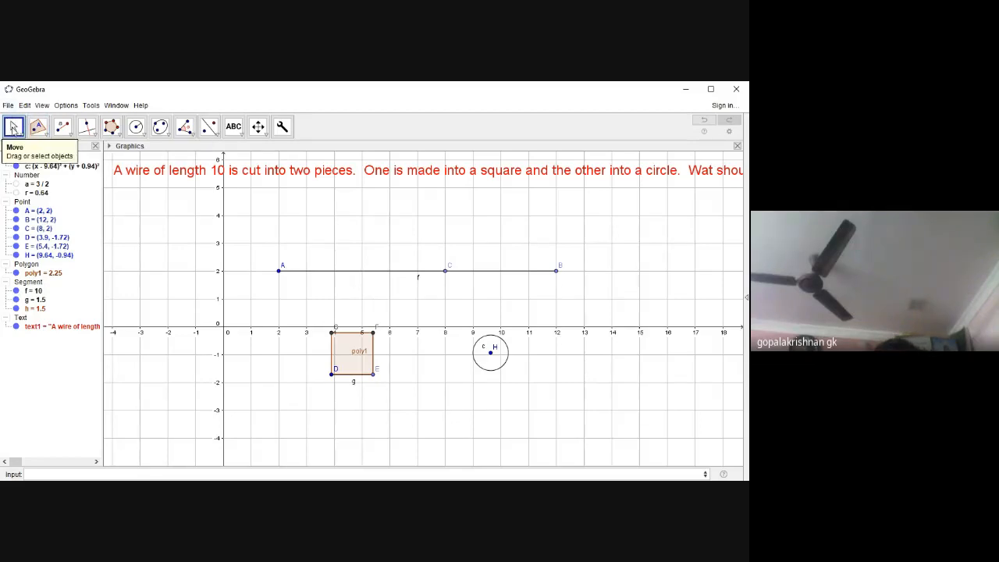
- Move the cut point C along the wire towards A, to about (7.41, 2)
left_click(13, 129)
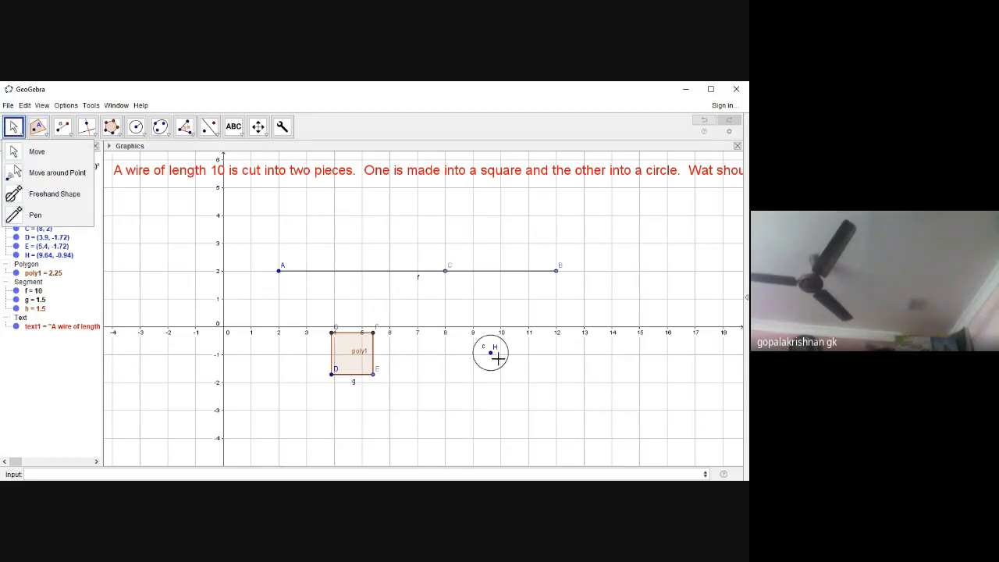
left_click(469, 264)
left_click_drag(447, 273, 434, 323)
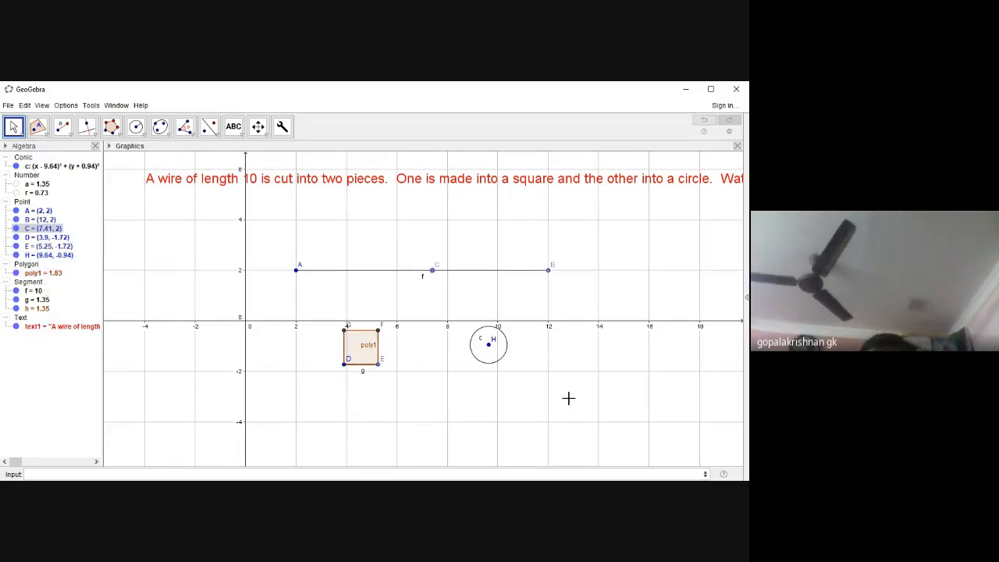
- Define the circle's area as the number arcir=pi*(r^2), with an explicit multiplication sign after pi
left_click(77, 475)
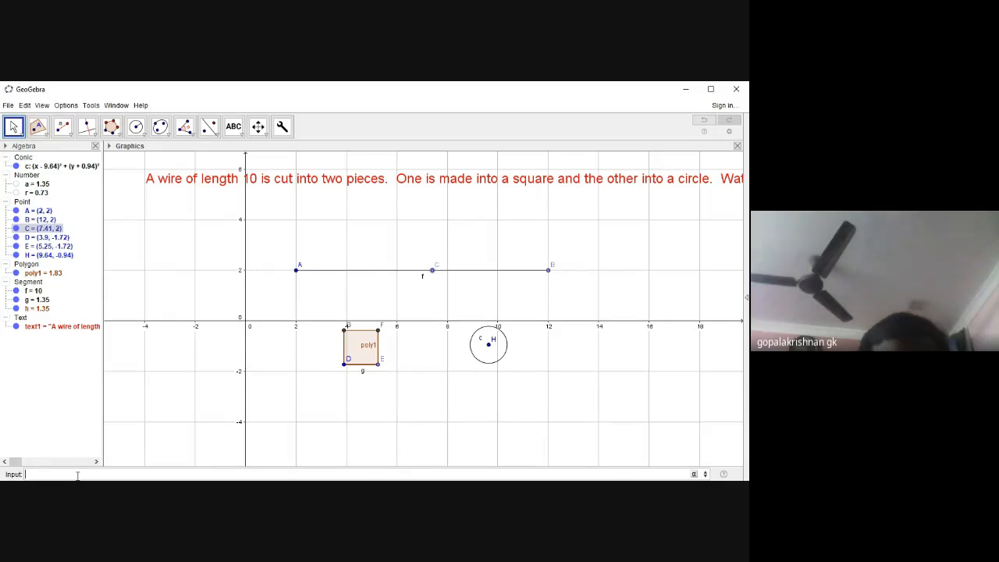
type("arcir=pi(r^2")
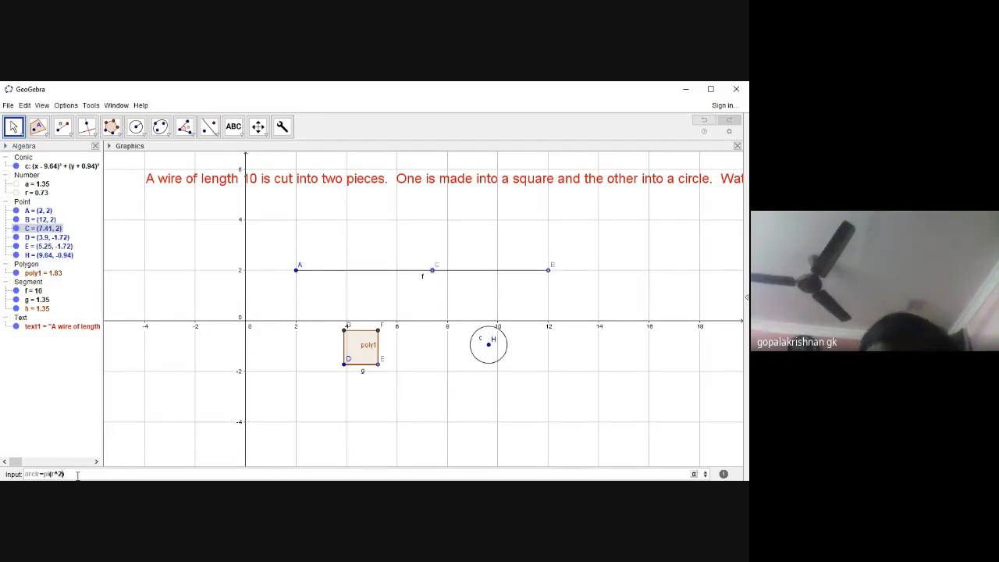
key("Return")
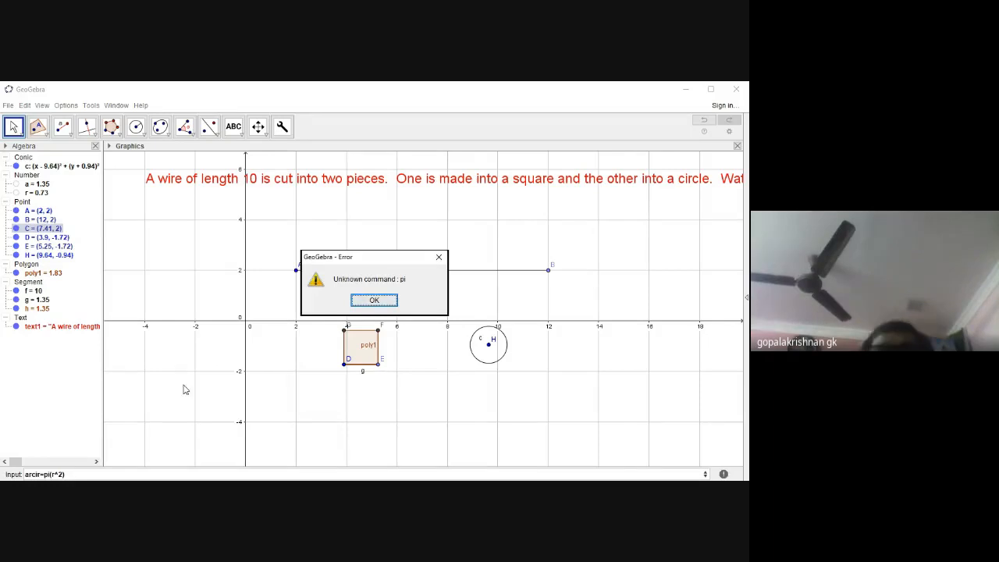
left_click(356, 301)
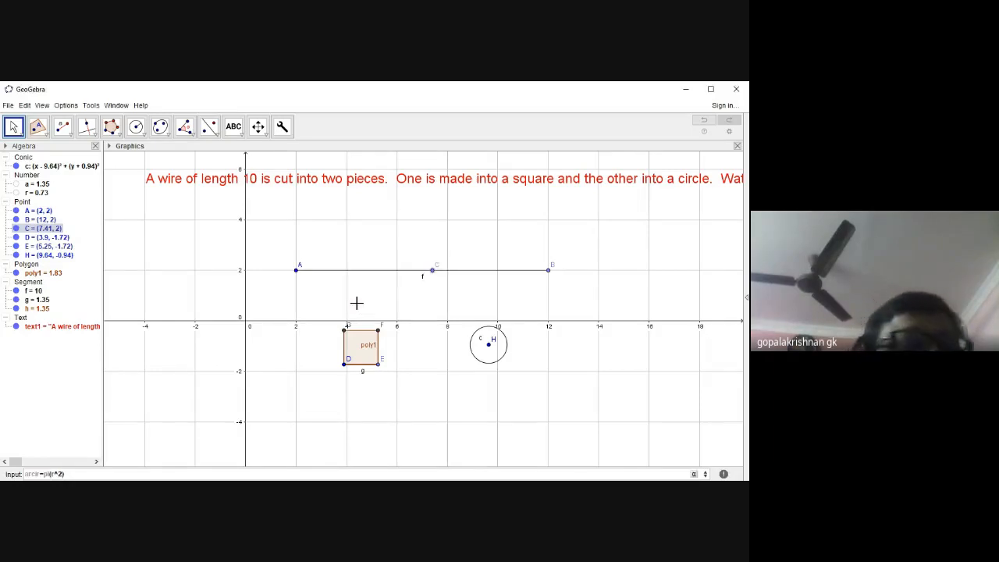
left_click(356, 303)
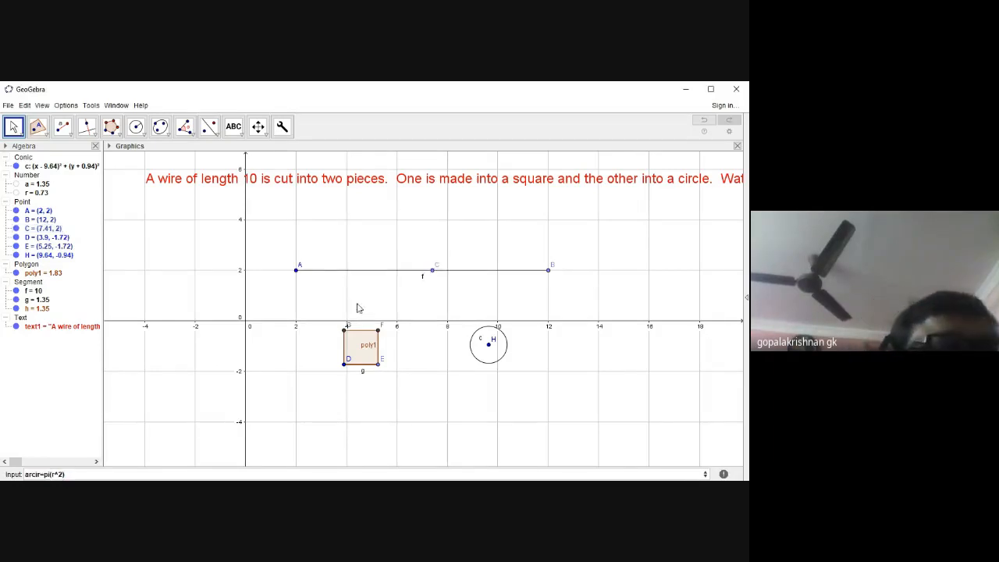
left_click(50, 473)
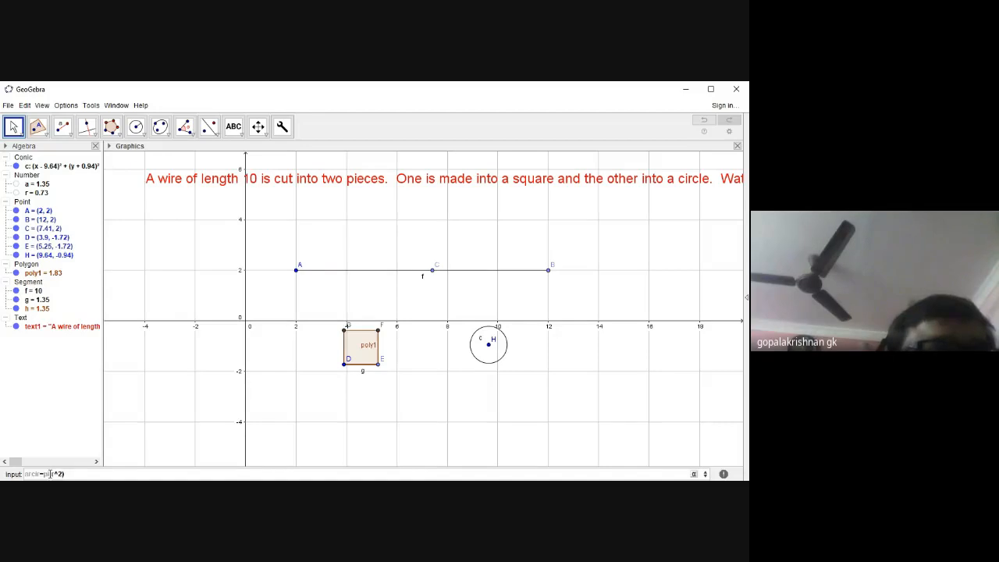
type("*")
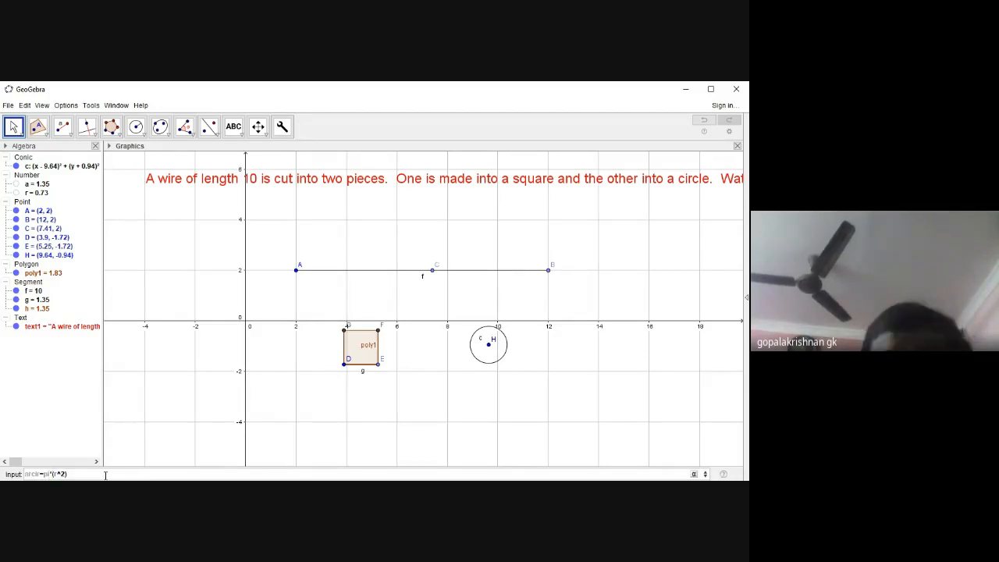
key("Return")
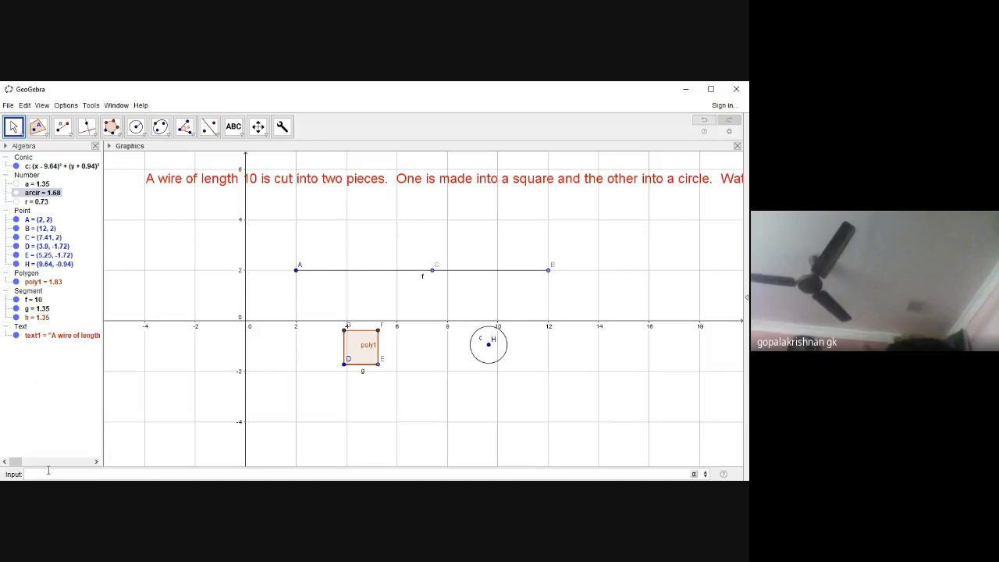
- Define the combined area of the square and circle as total=poly1+arcir
type("tal")
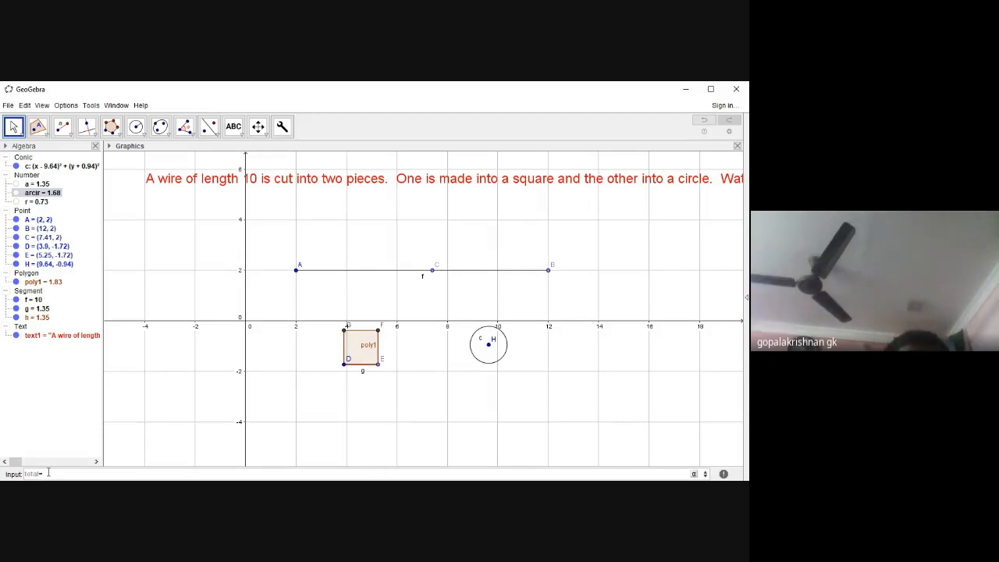
type("=poly1")
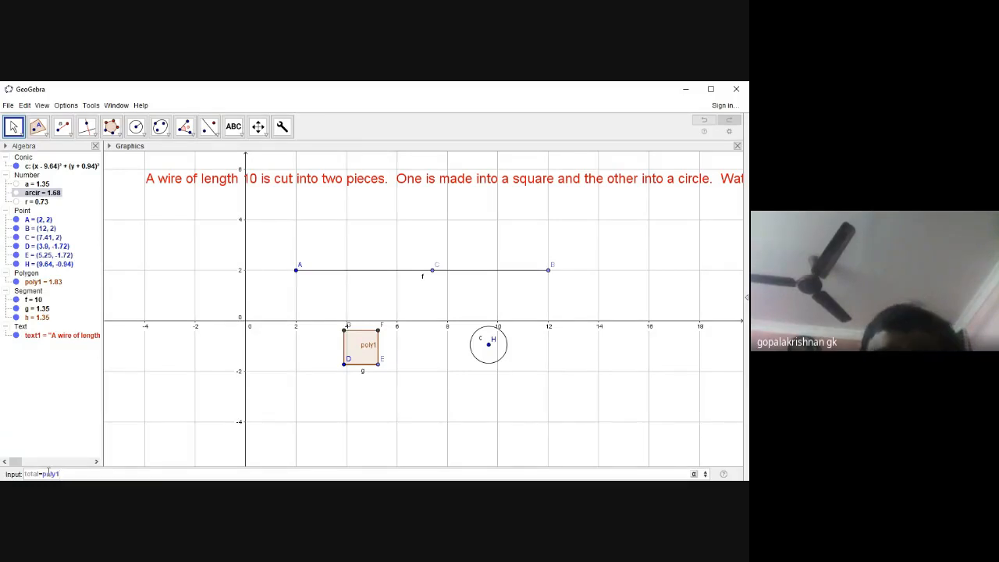
type("+")
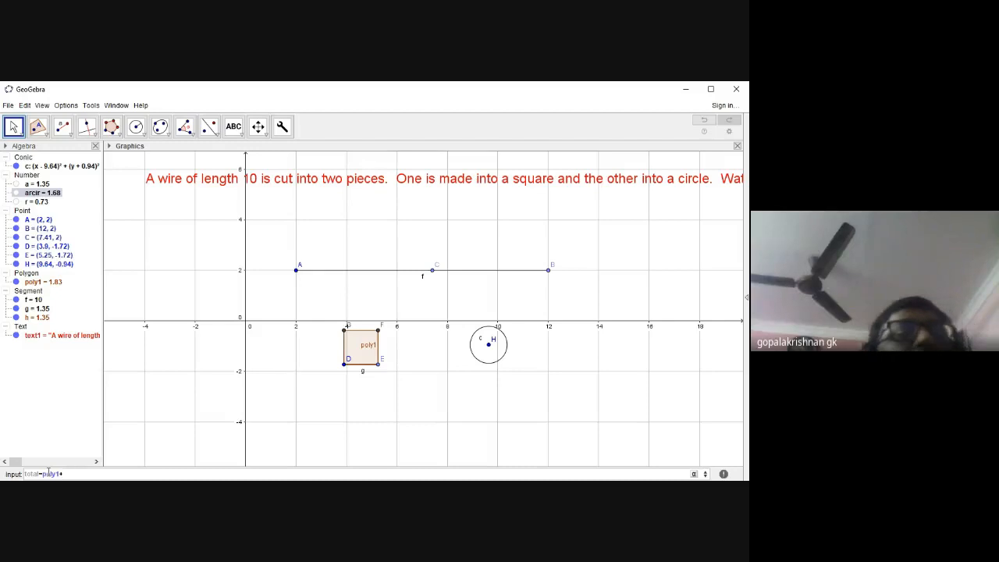
type("ar")
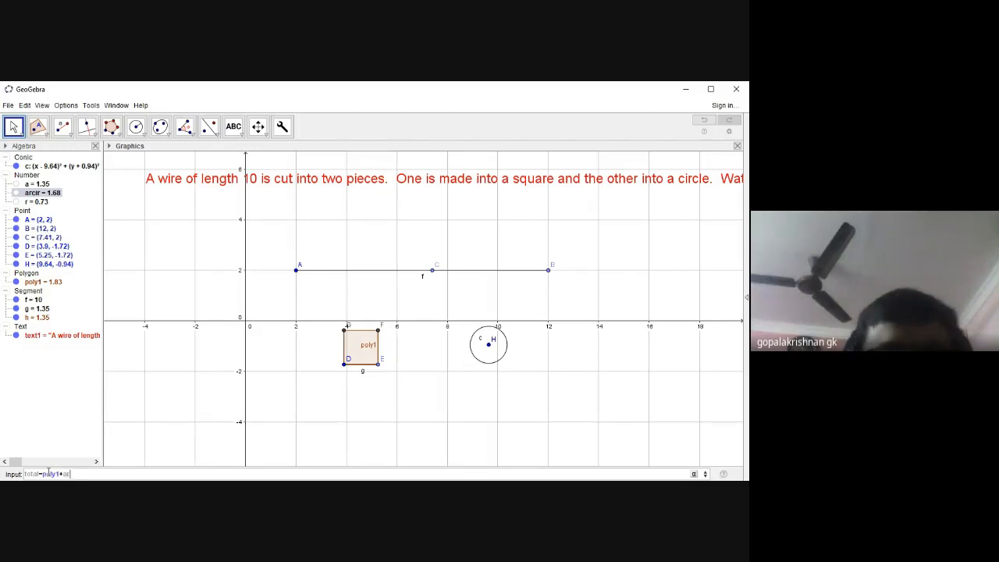
type("cir")
key("Return")
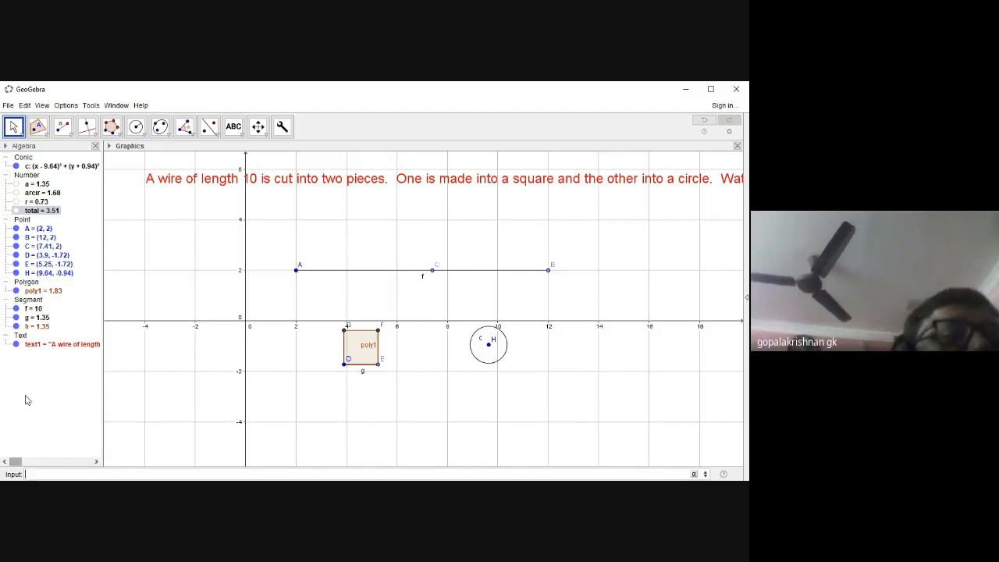
left_click(53, 230)
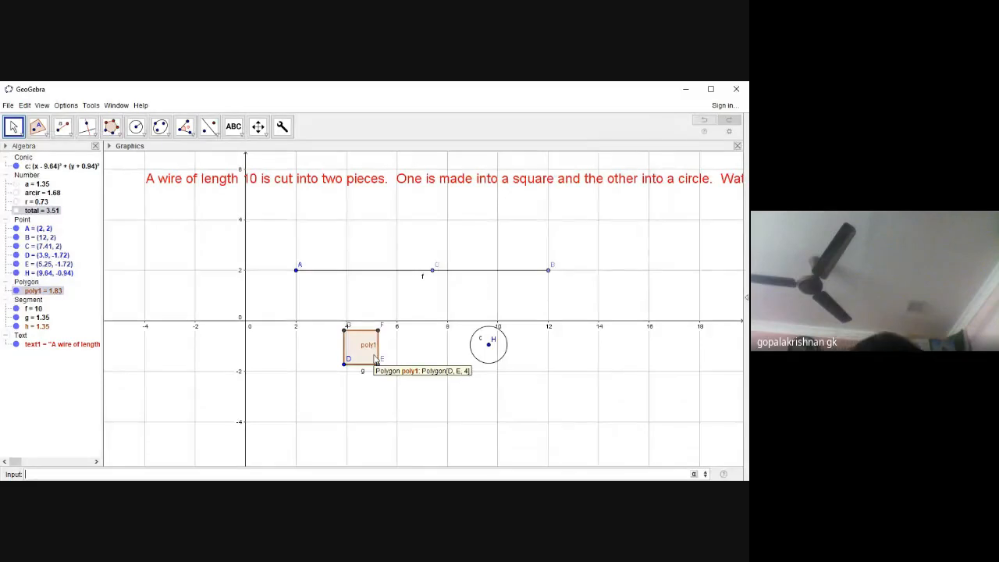
left_click(64, 129)
left_click(70, 137)
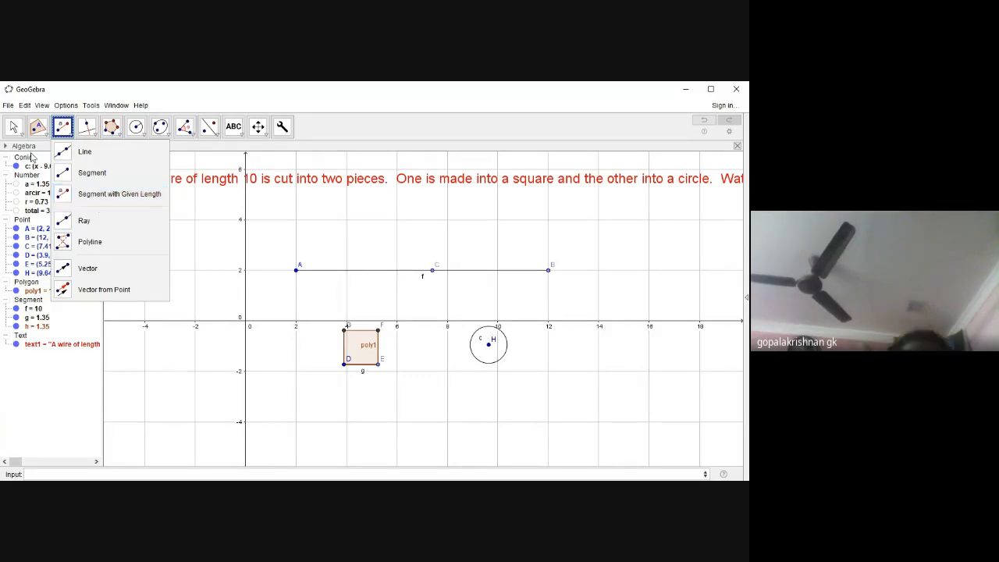
left_click(37, 126)
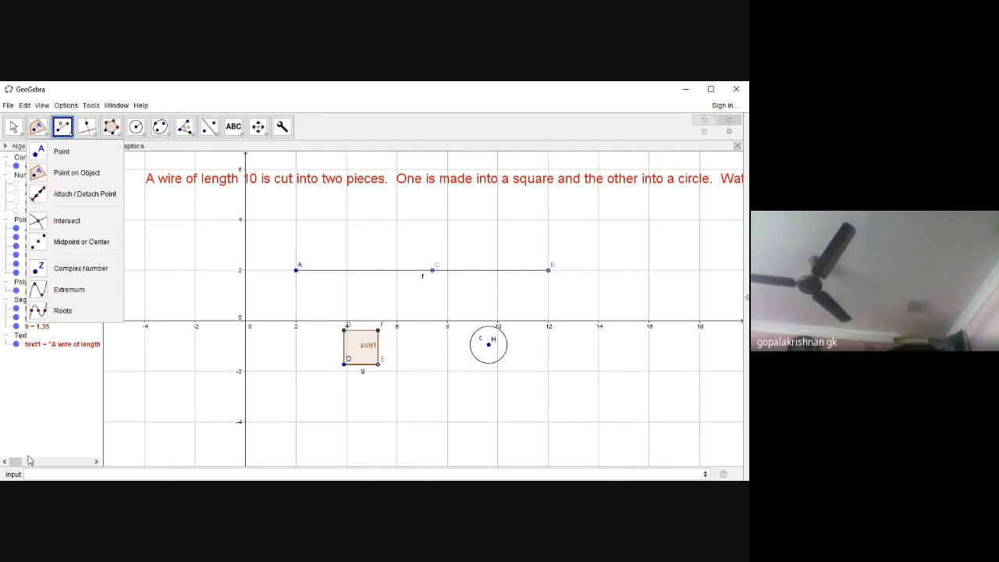
left_click(51, 474)
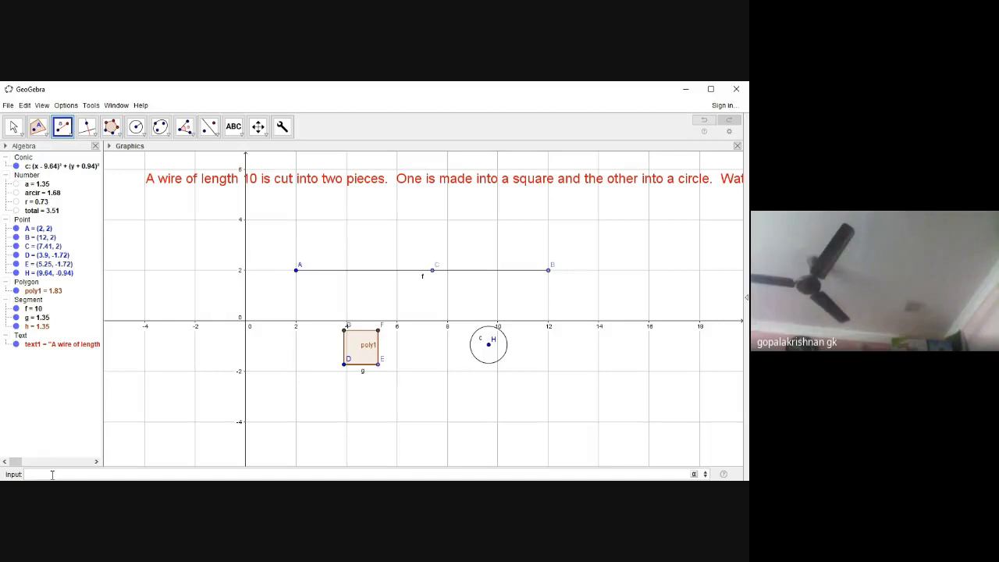
- Review the definitions of the numbers a, r and total without changing them
double_click(44, 185)
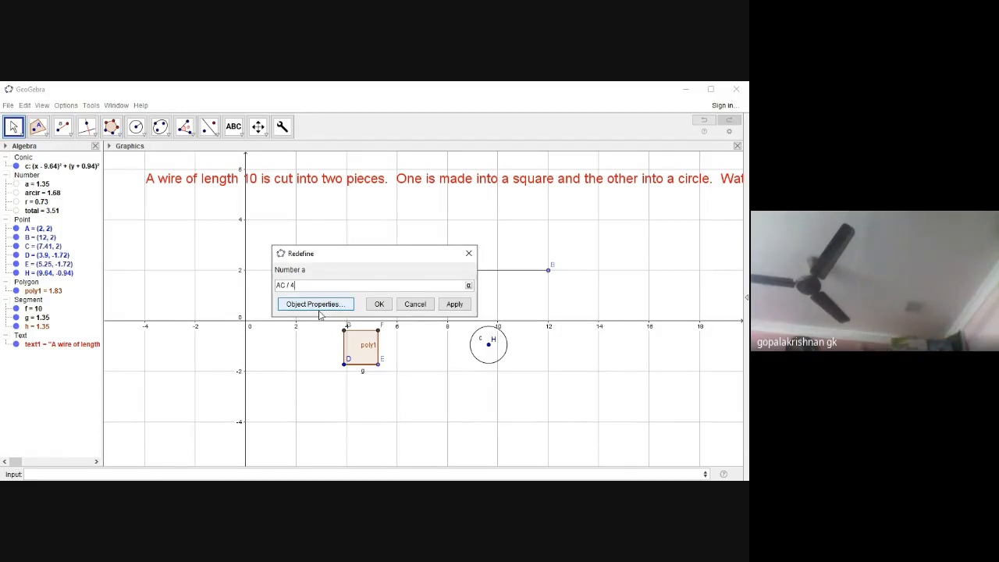
left_click(380, 305)
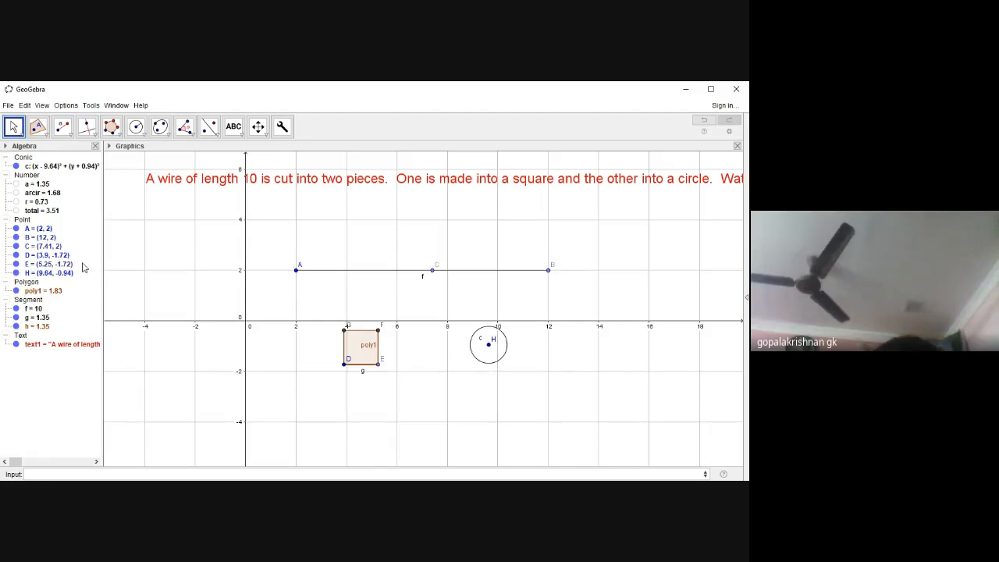
double_click(39, 201)
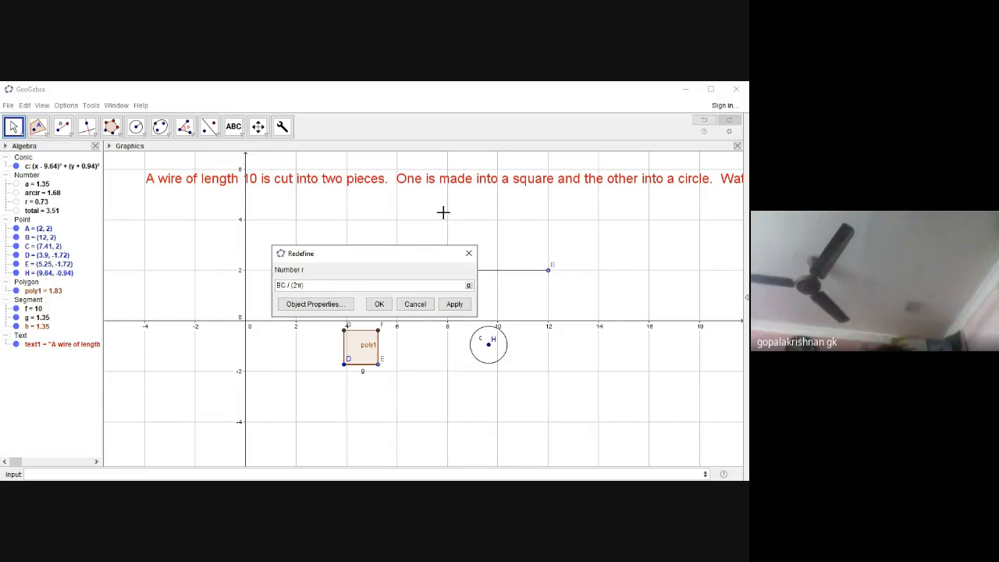
left_click(379, 303)
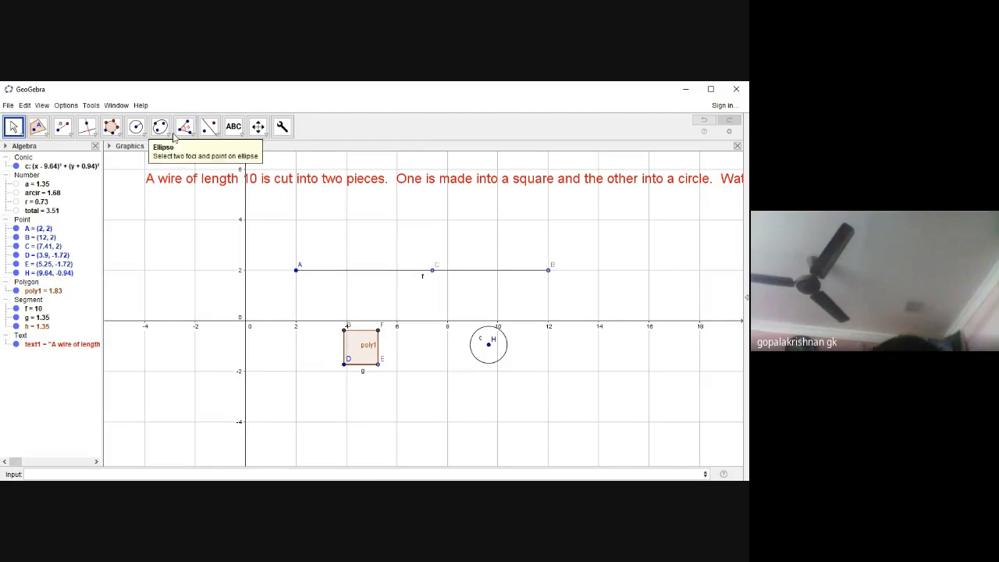
left_click(144, 139)
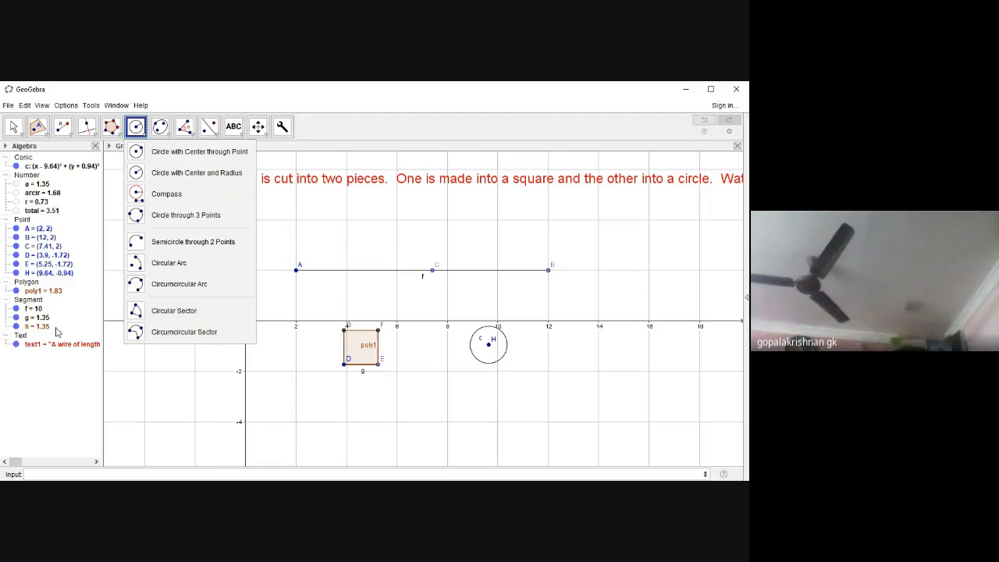
double_click(43, 211)
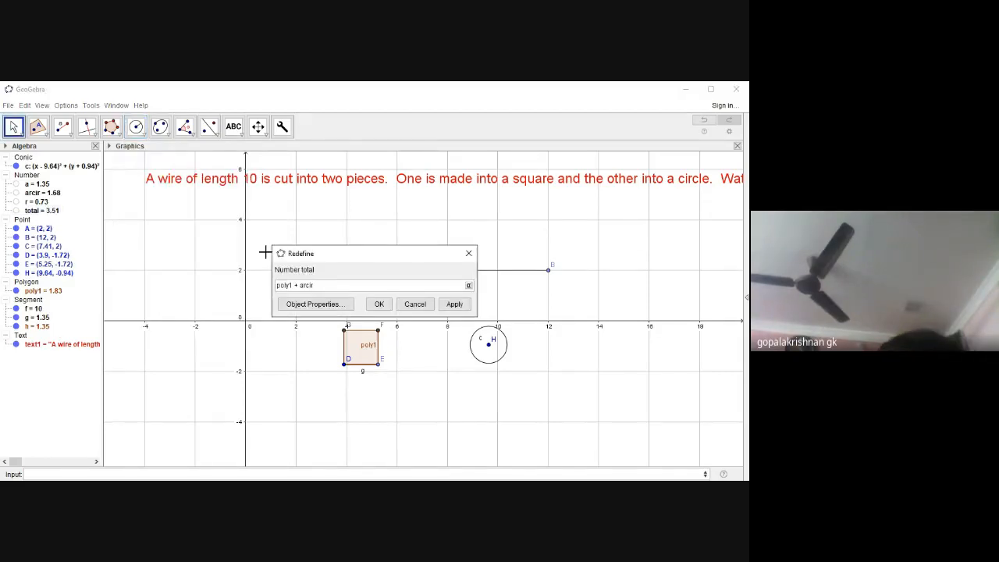
left_click(378, 303)
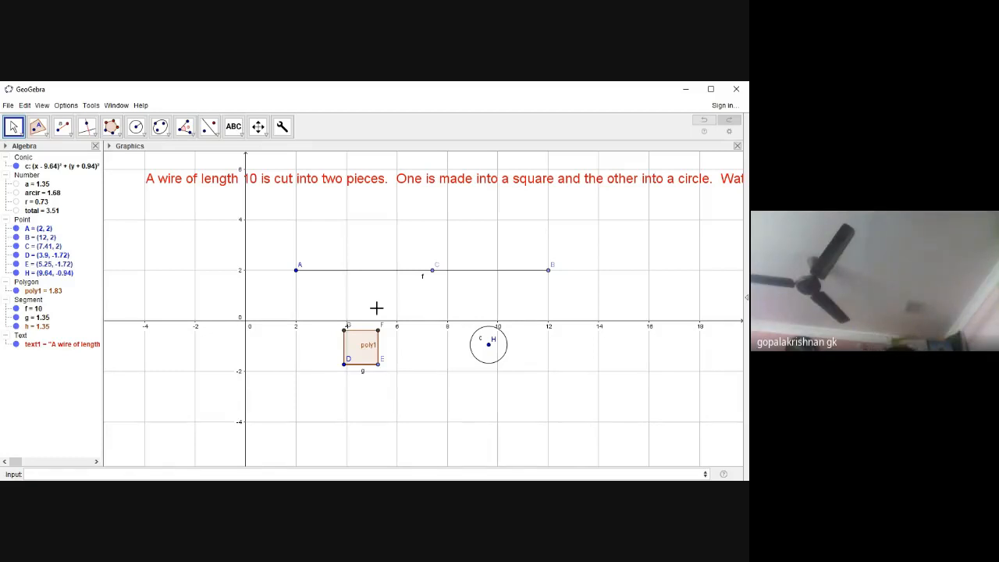
- Move the cut point C back and forth along the wire, leaving it at about (7.71, 2)
left_click(431, 271)
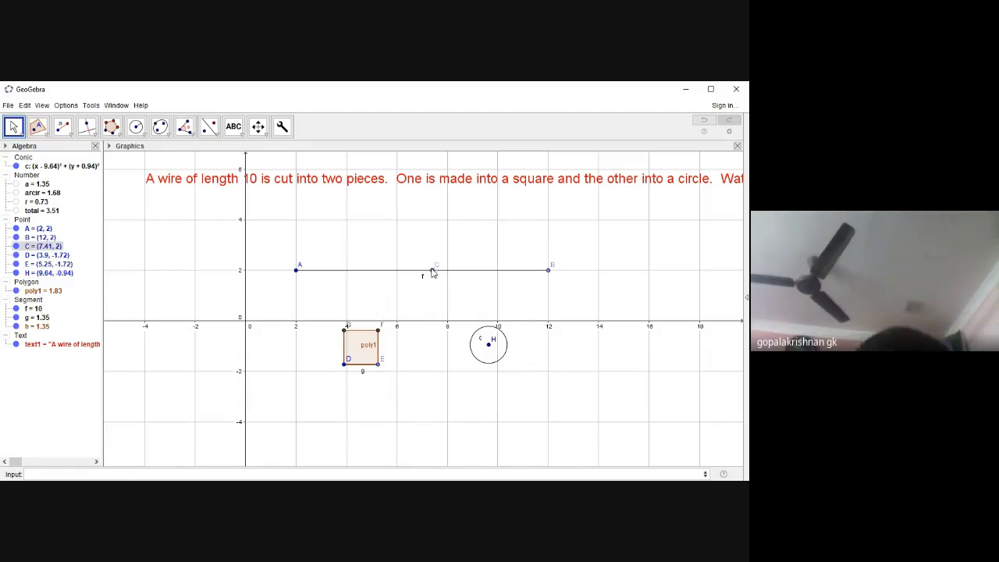
mouse_move(432, 271)
left_mouse_down()
mouse_move(286, 272)
mouse_move(413, 277)
left_mouse_up()
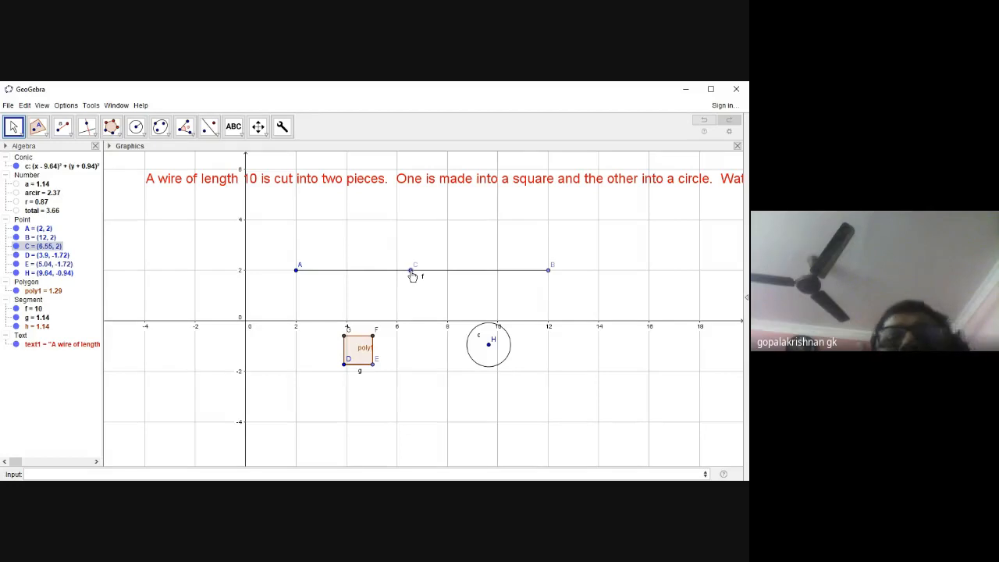
left_click_drag(413, 276, 441, 274)
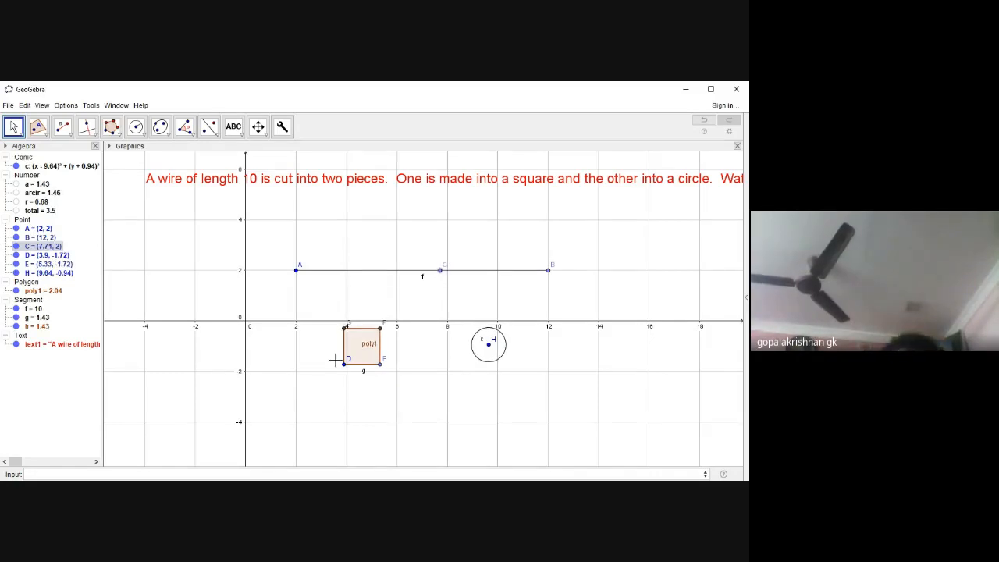
- Define the point P=(x(C),total) to plot the combined area against the x-coordinate of the cut point
left_click(142, 474)
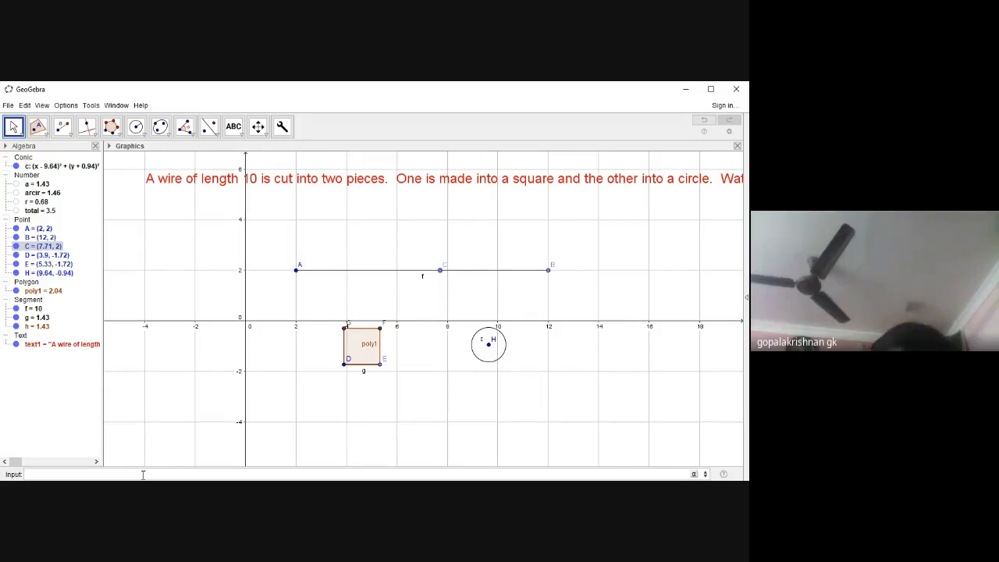
type("P=")
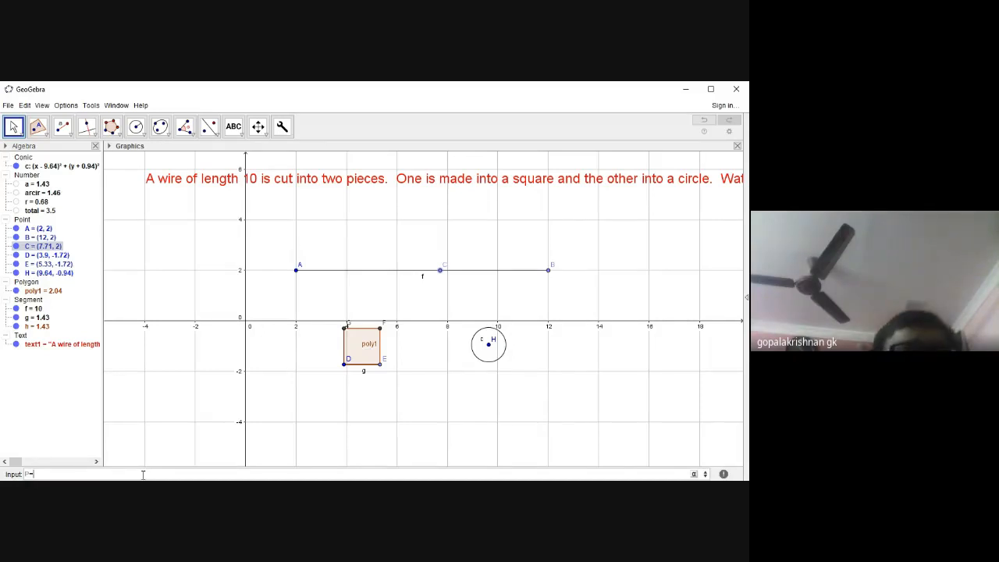
type("(")
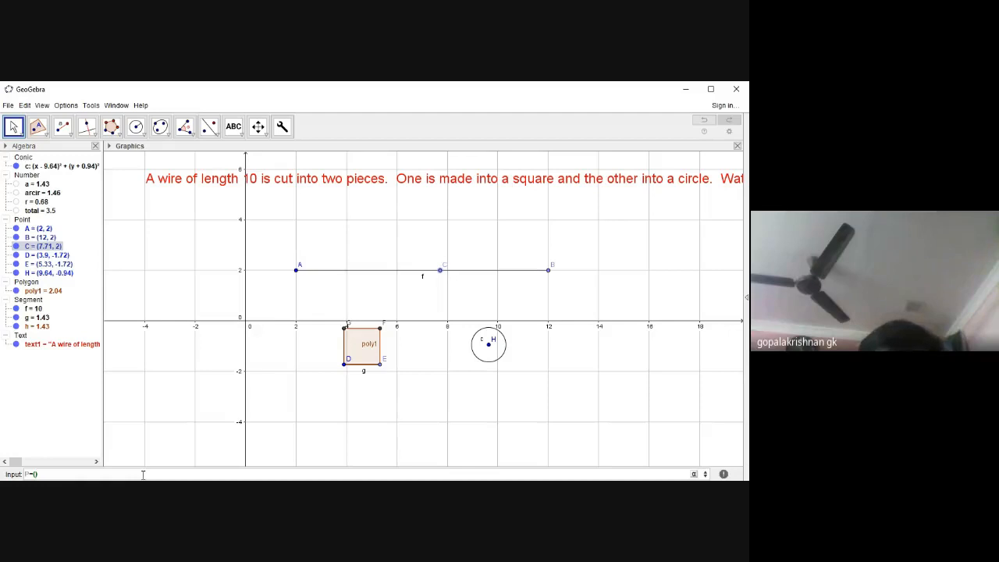
type("x(")
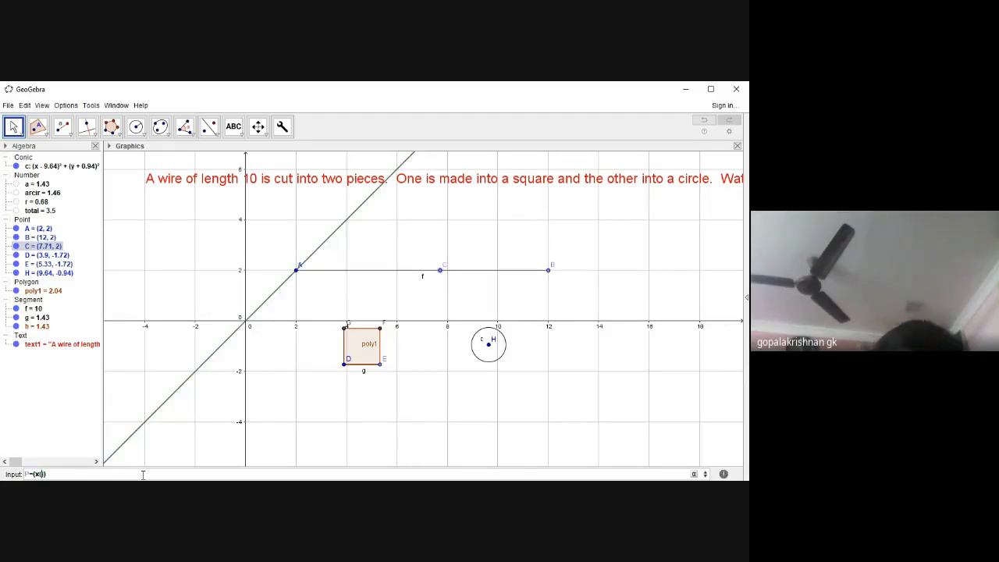
type("C)")
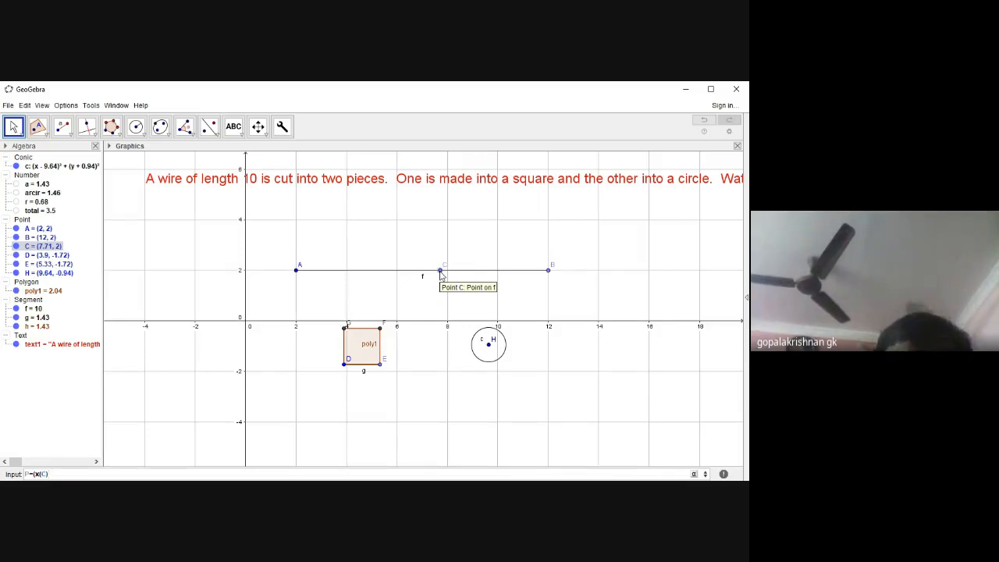
type(",")
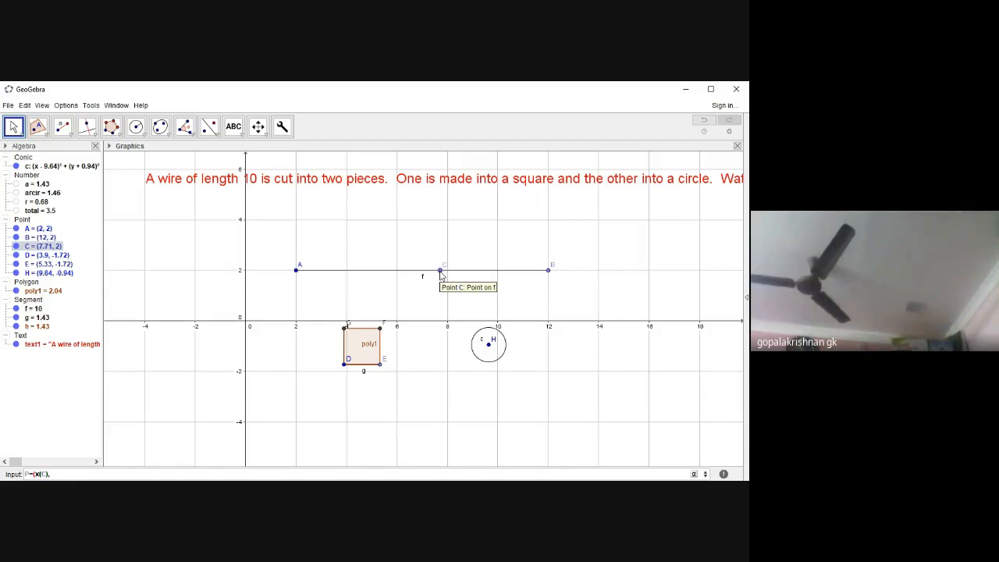
type("tota")
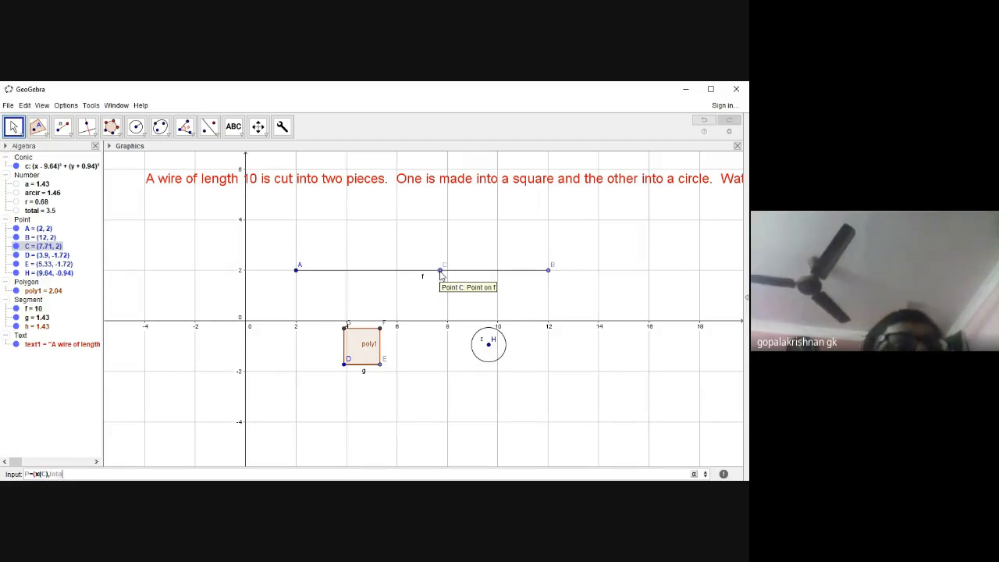
type("l")
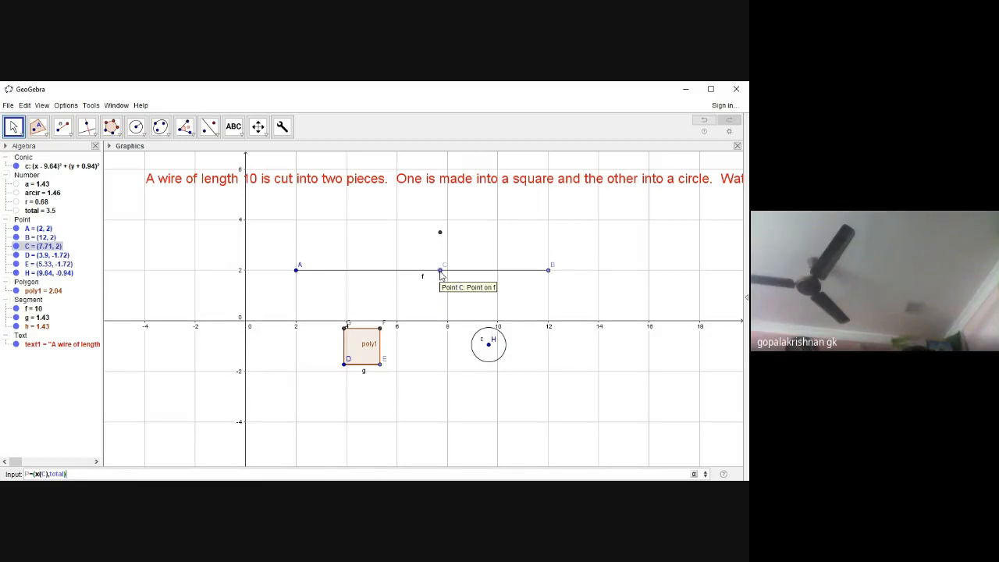
key("Return")
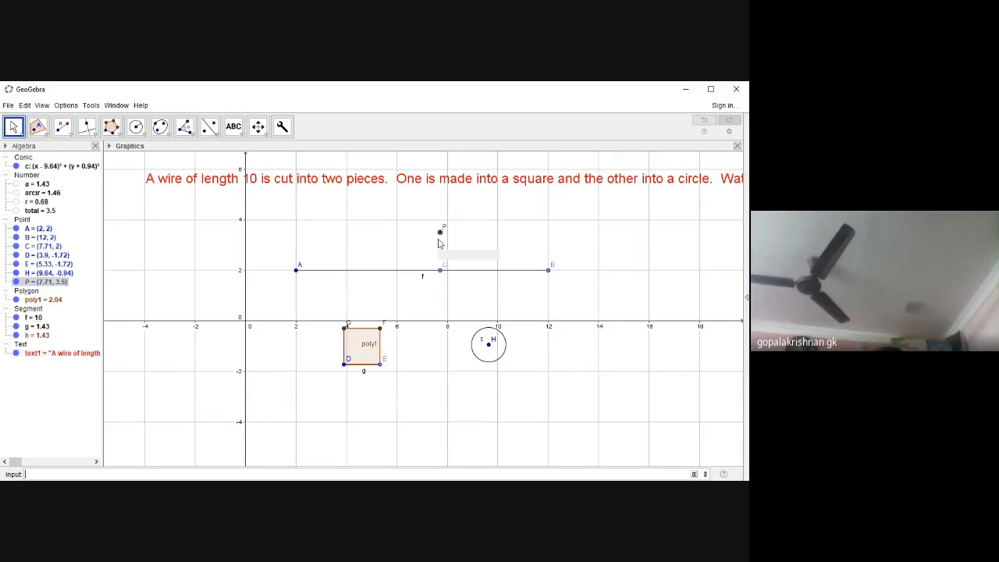
- Trace point P while animating the cut point C along the wire, then pause and place C at about (7.65, 2)
right_click(440, 234)
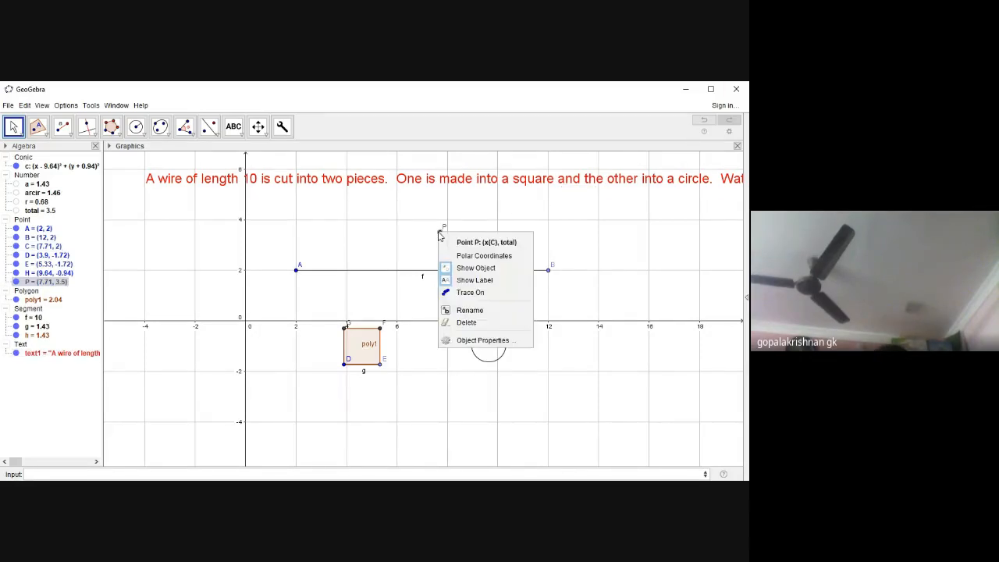
left_click(474, 293)
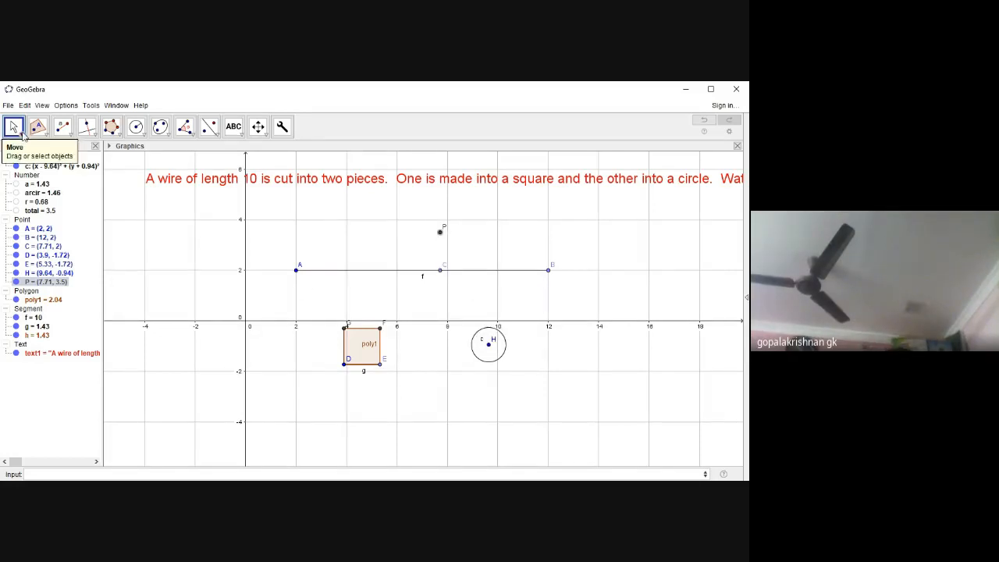
right_click(441, 272)
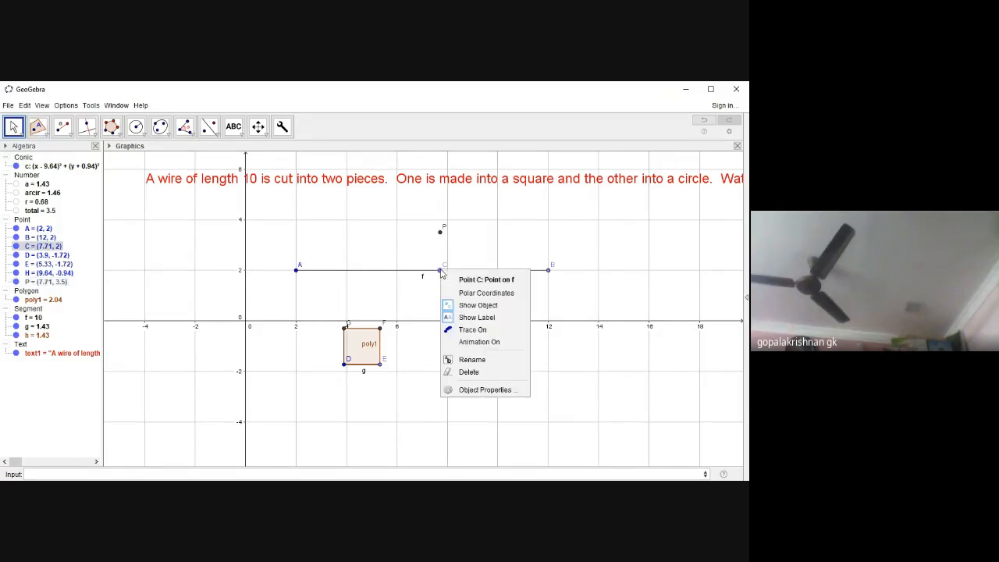
left_click(479, 343)
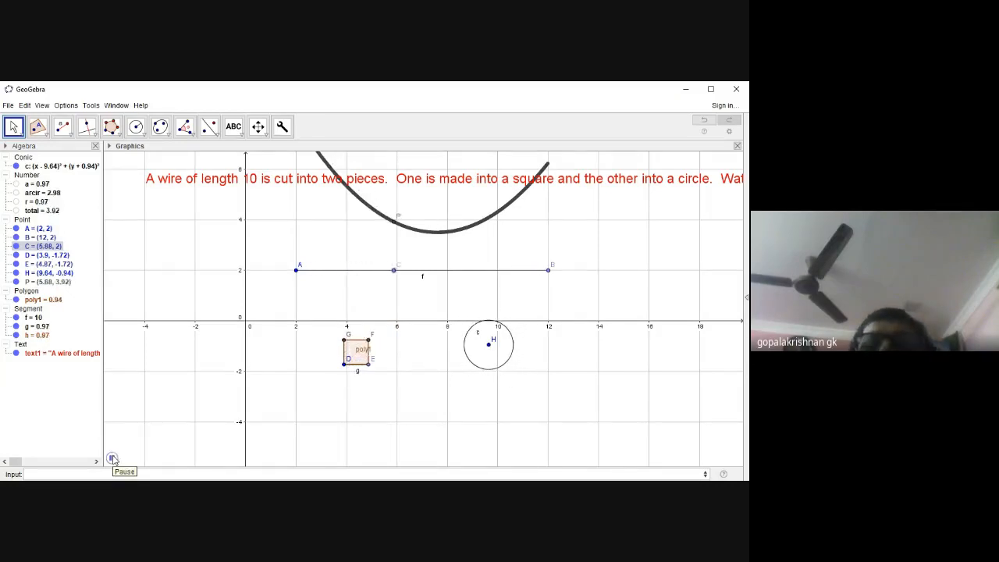
left_click(112, 459)
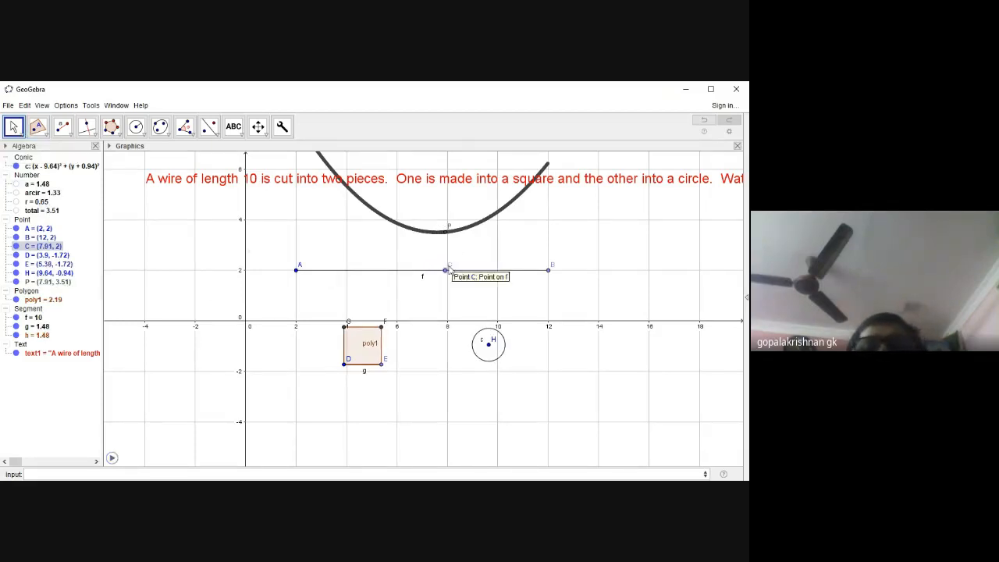
left_click_drag(444, 271, 440, 276)
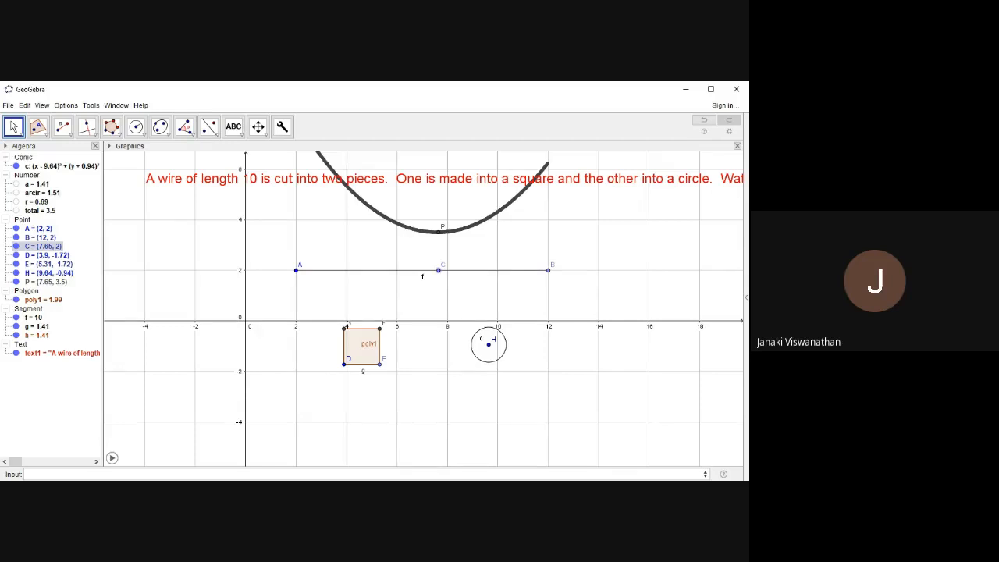
- Undo the recent changes back to before point P was defined
key("ctrl+z")
key("ctrl+z")
key("ctrl+z")
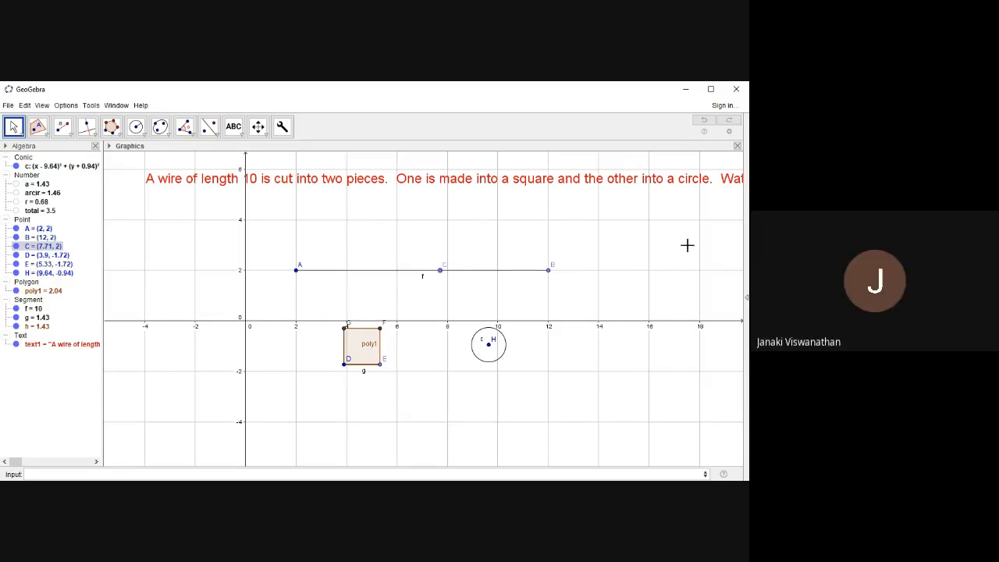
- Define point P again as P=(x(C),total), using the cut point's x-coordinate and the combined area
left_click(80, 473)
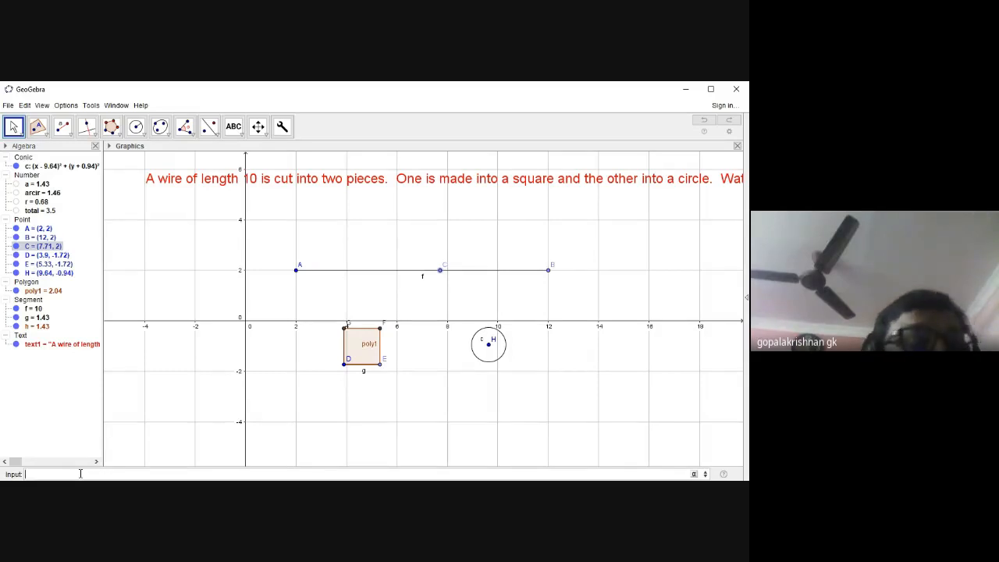
type("P=(")
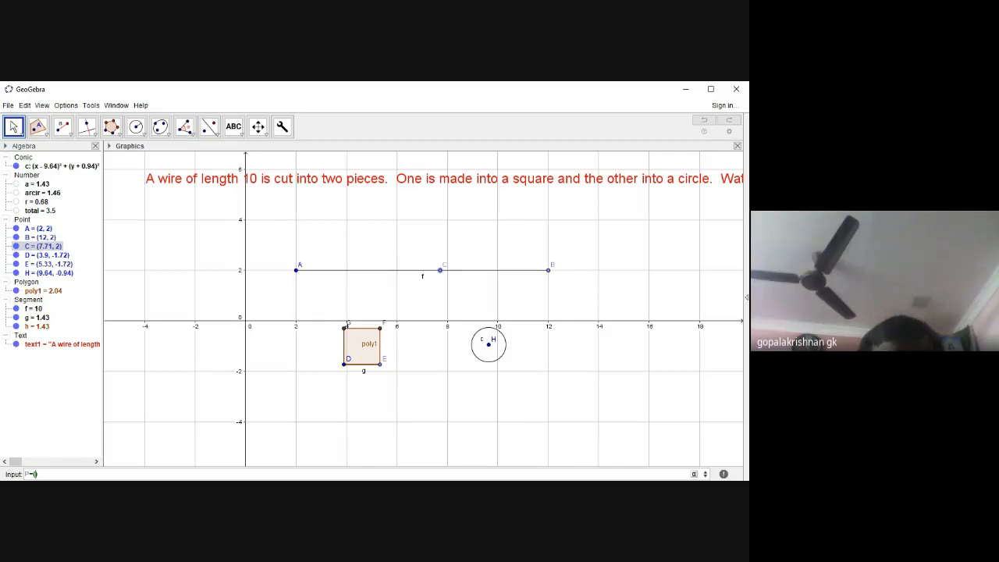
type("x")
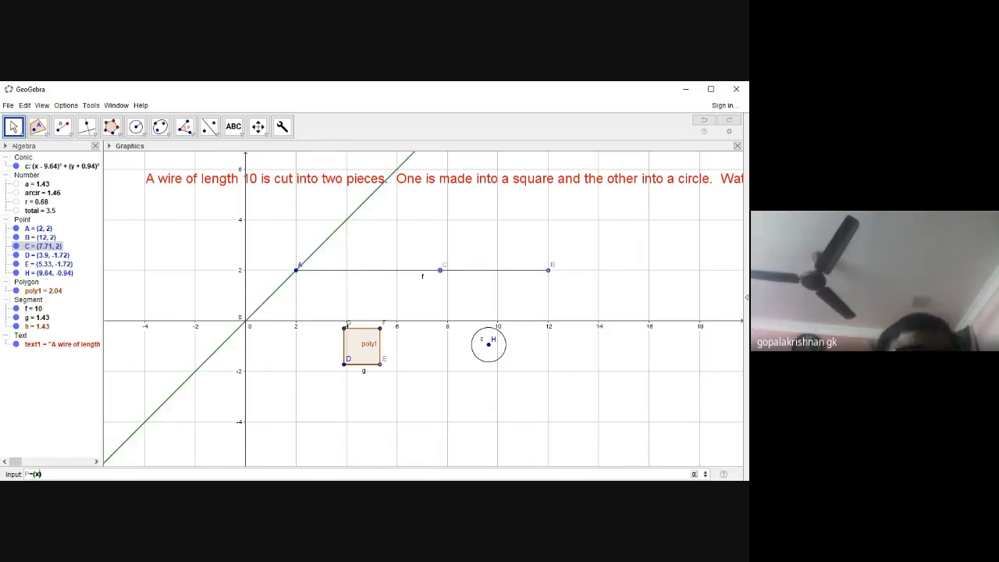
type("(C)")
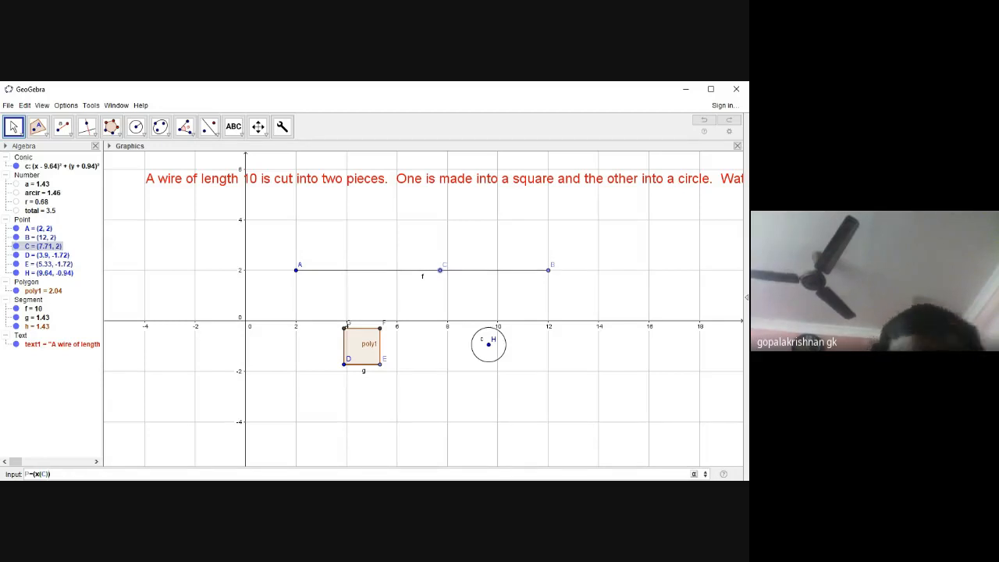
type(",total")
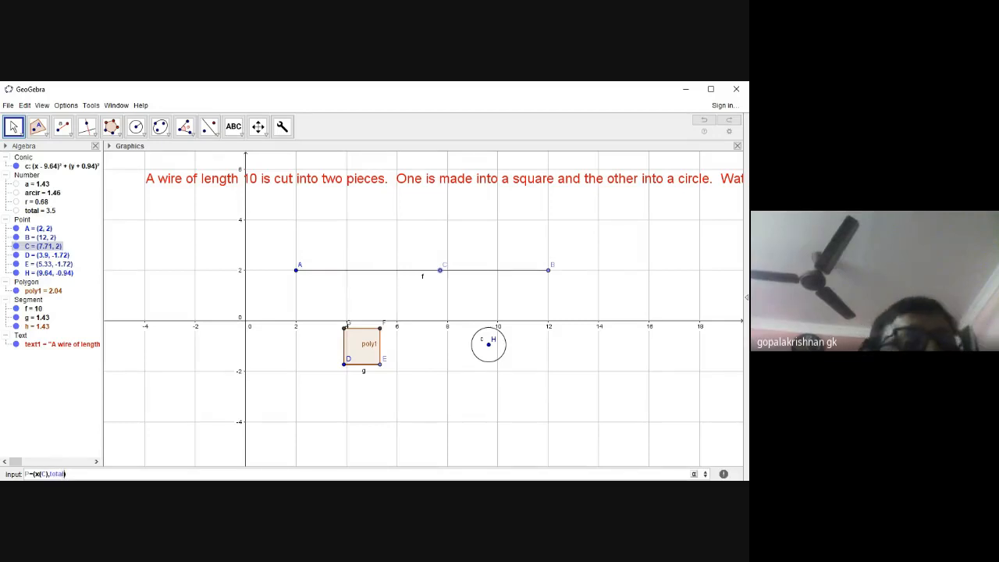
key("Return")
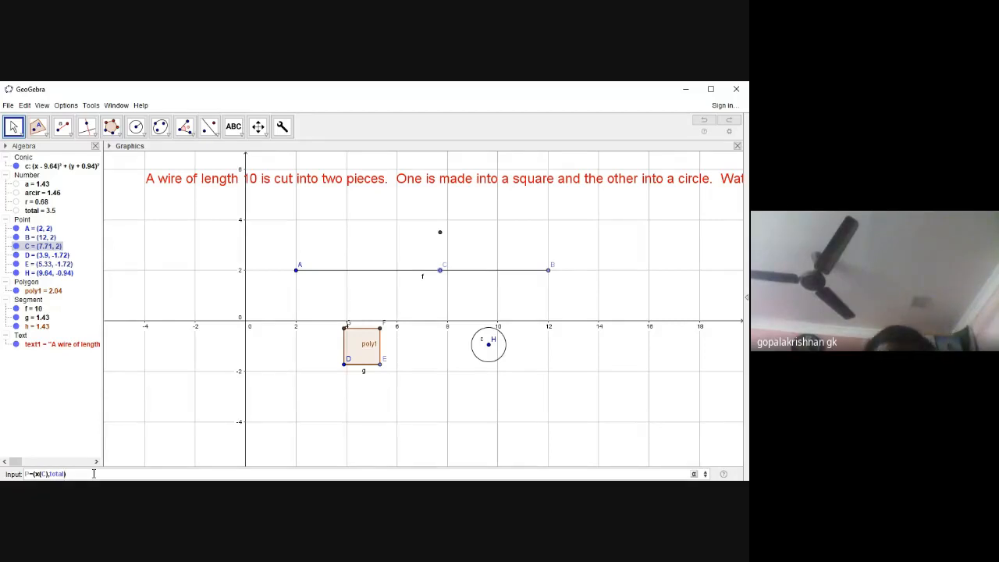
key("Return")
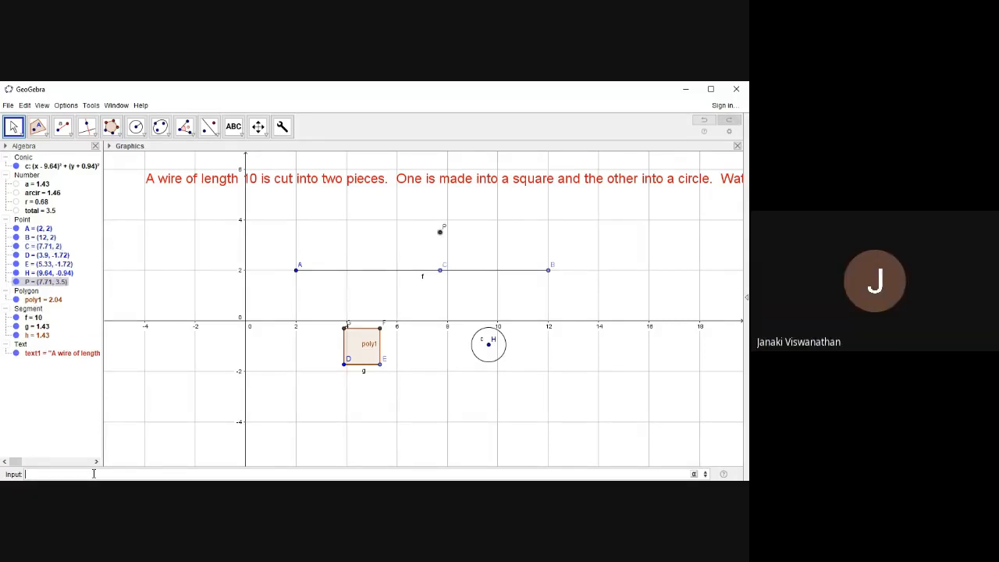
- Turn on the trace for point P
right_click(441, 233)
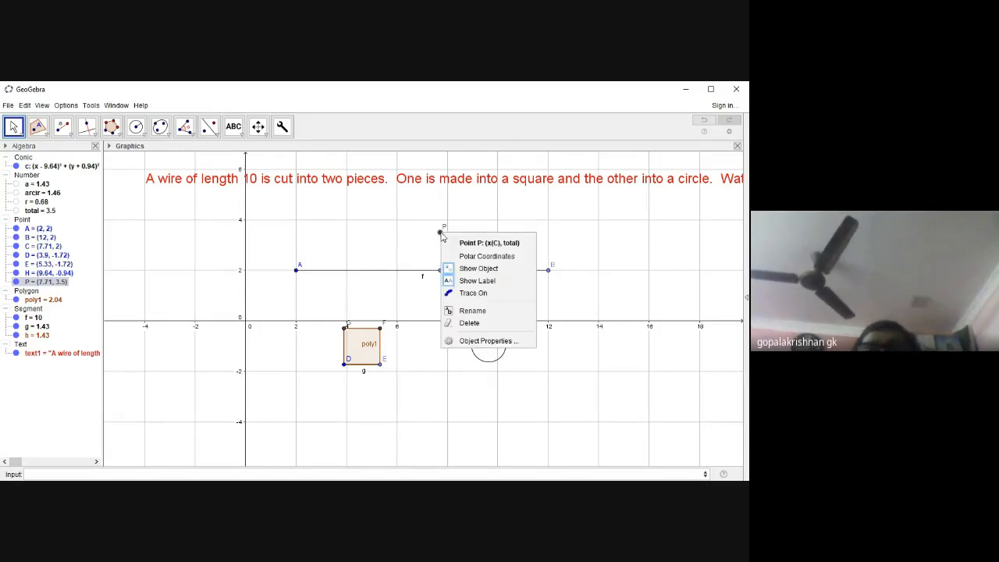
left_click(467, 294)
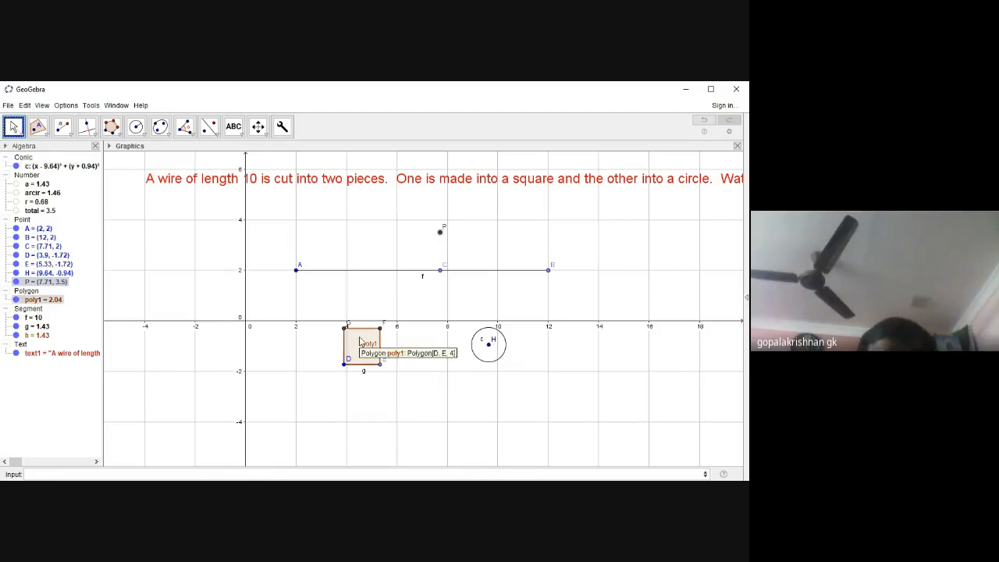
- Move cut point C back and forth along the whole wire to trace P's area curve, leaving C at about (7.36, 2)
mouse_move(441, 272)
left_mouse_down()
mouse_move(313, 270)
mouse_move(557, 281)
mouse_move(288, 281)
mouse_move(587, 290)
mouse_move(370, 295)
mouse_move(234, 279)
mouse_move(473, 292)
mouse_move(546, 270)
mouse_move(434, 294)
mouse_move(461, 289)
mouse_move(433, 285)
left_mouse_up()
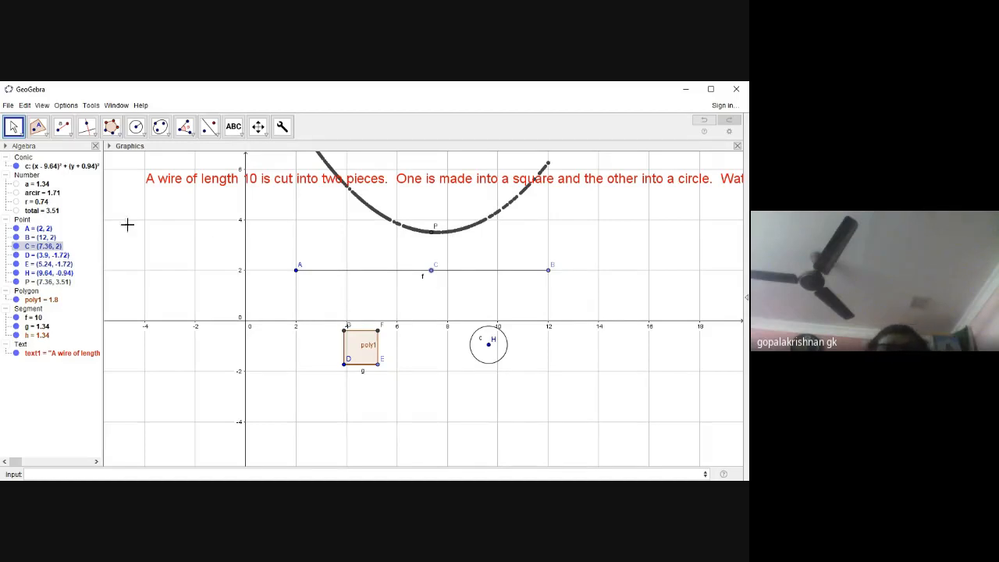
- Start a new blank construction without saving the changes to the wire model
left_click(8, 105)
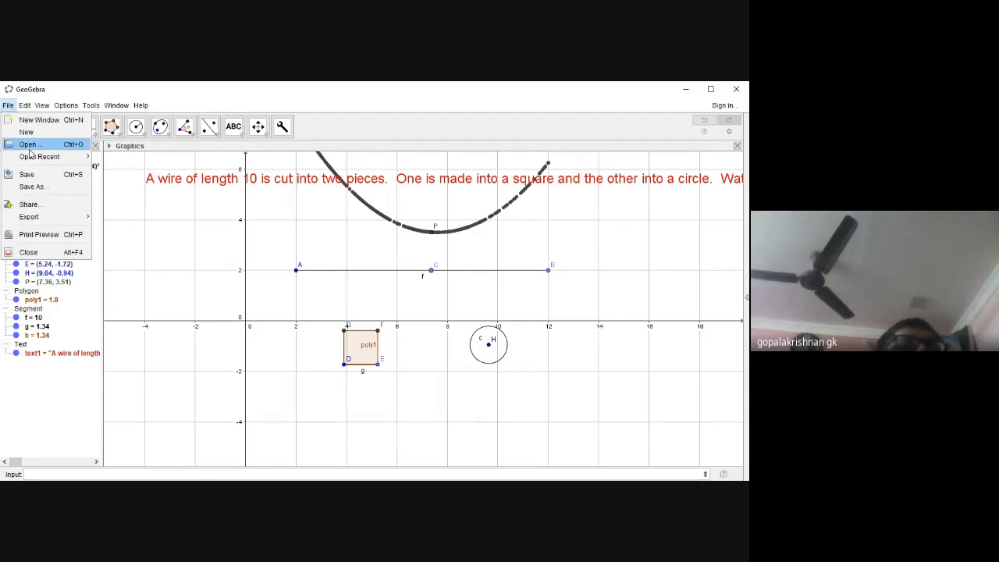
left_click(38, 135)
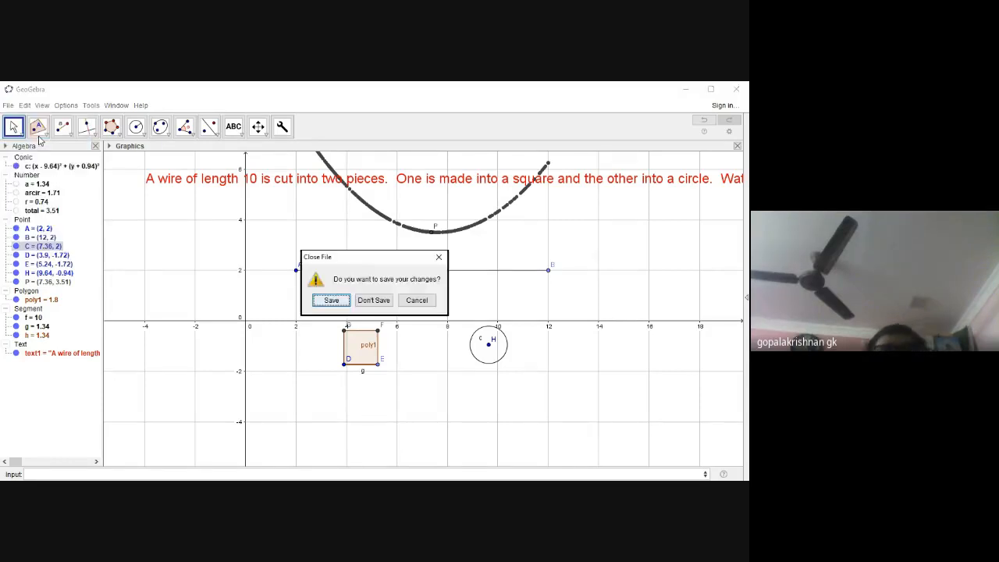
left_click(374, 301)
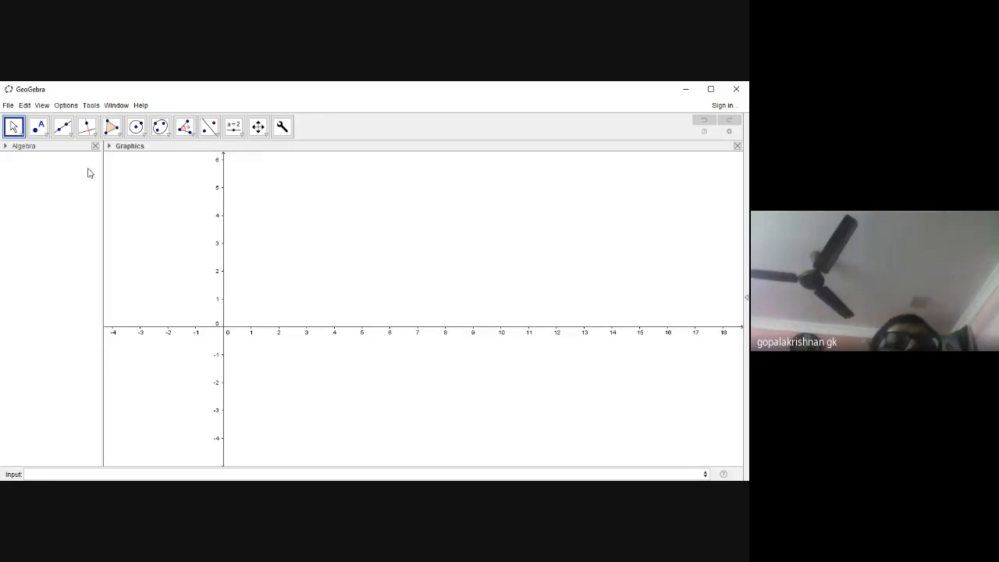
- Show the graphics view's style bar and turn on the grid
left_click(110, 146)
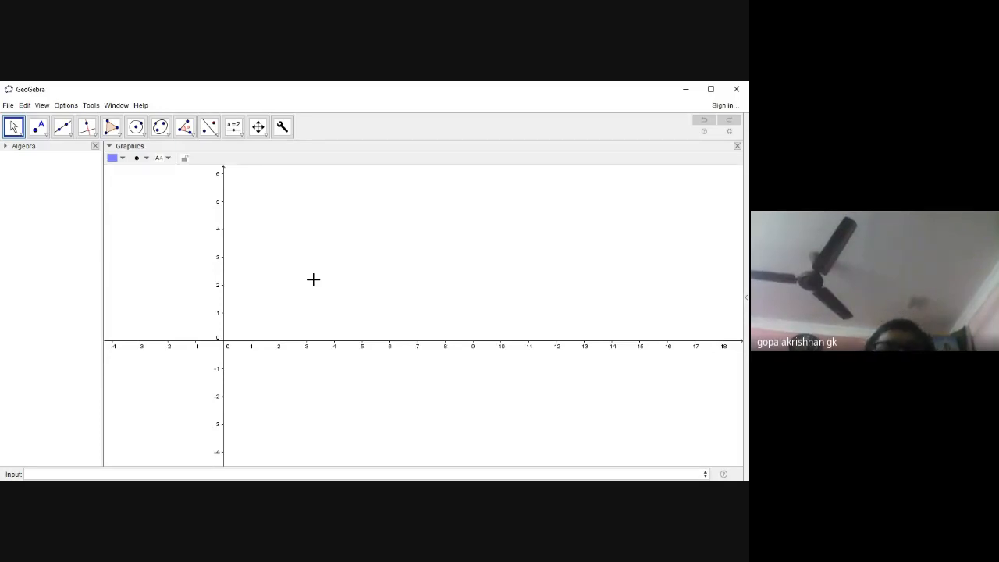
right_click(355, 271)
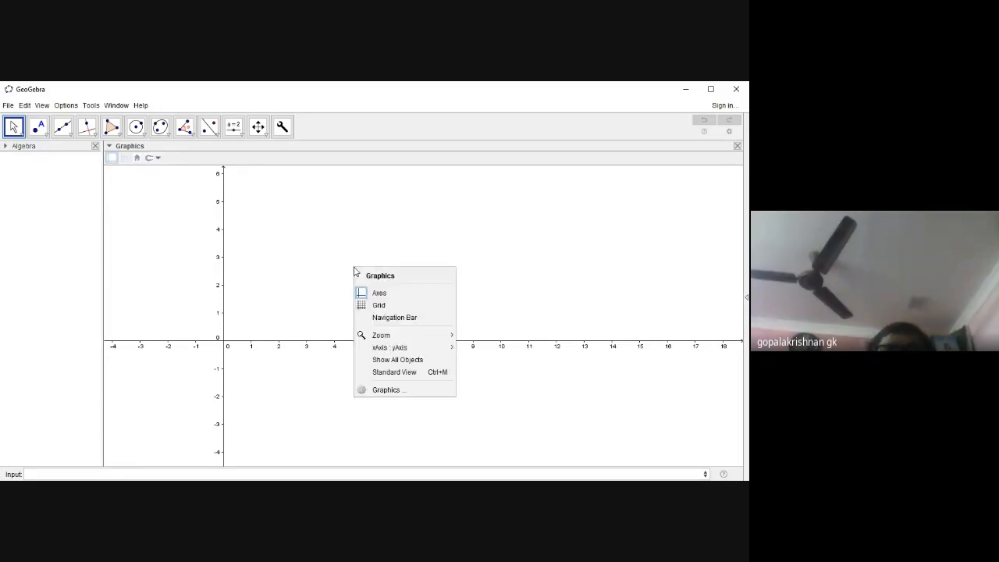
left_click(378, 305)
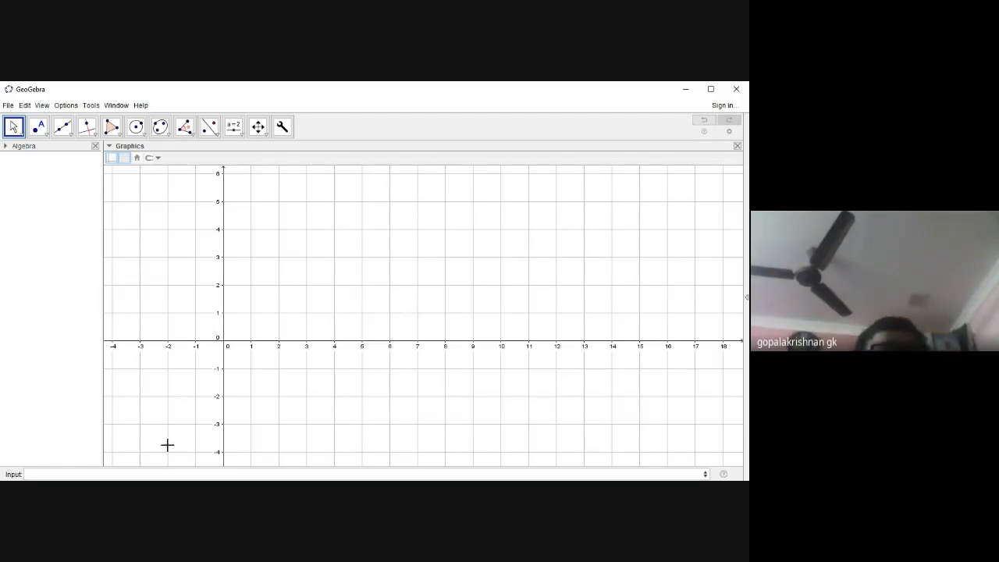
- Plot the function y=2sqrt(x)
left_click(126, 473)
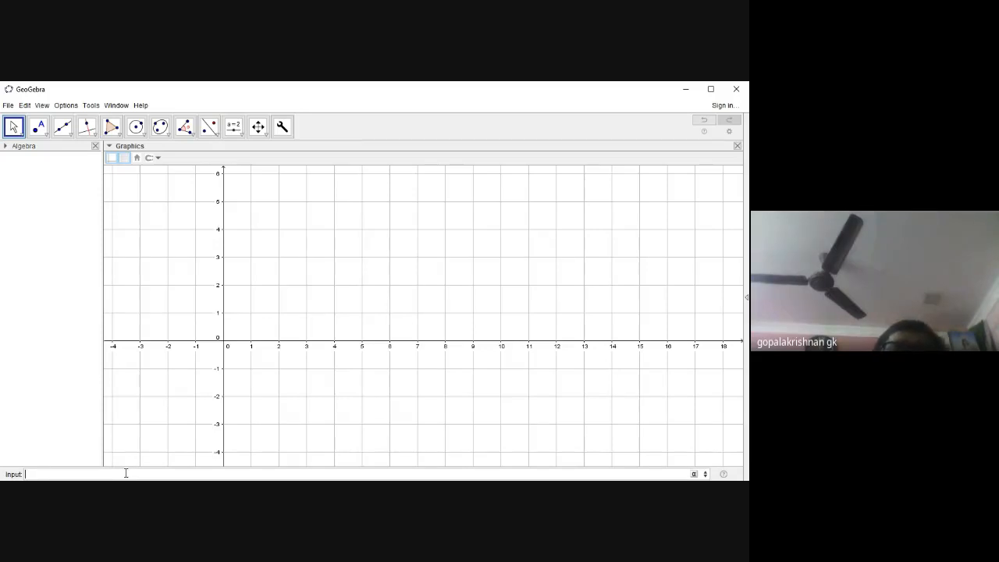
left_click(125, 473)
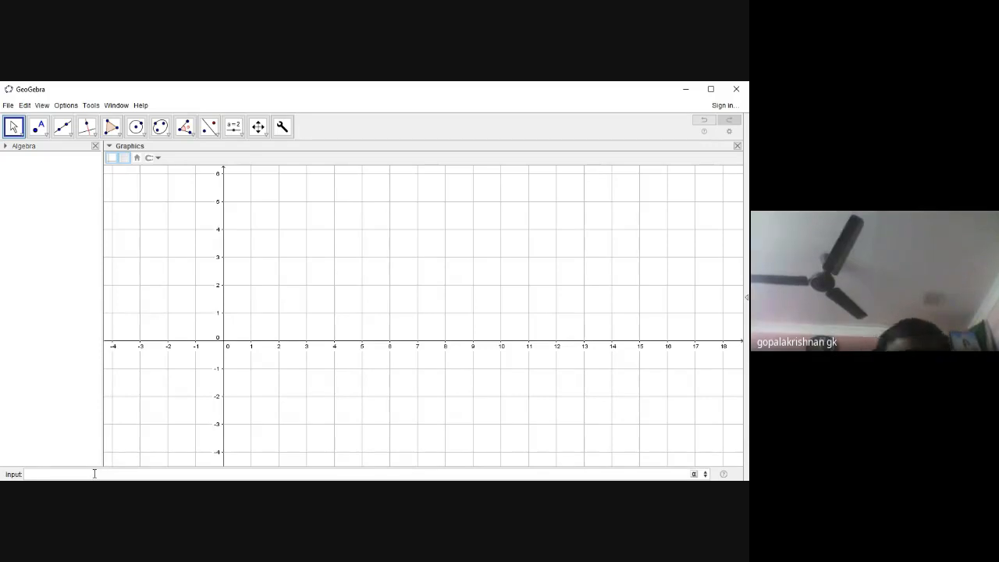
type("y")
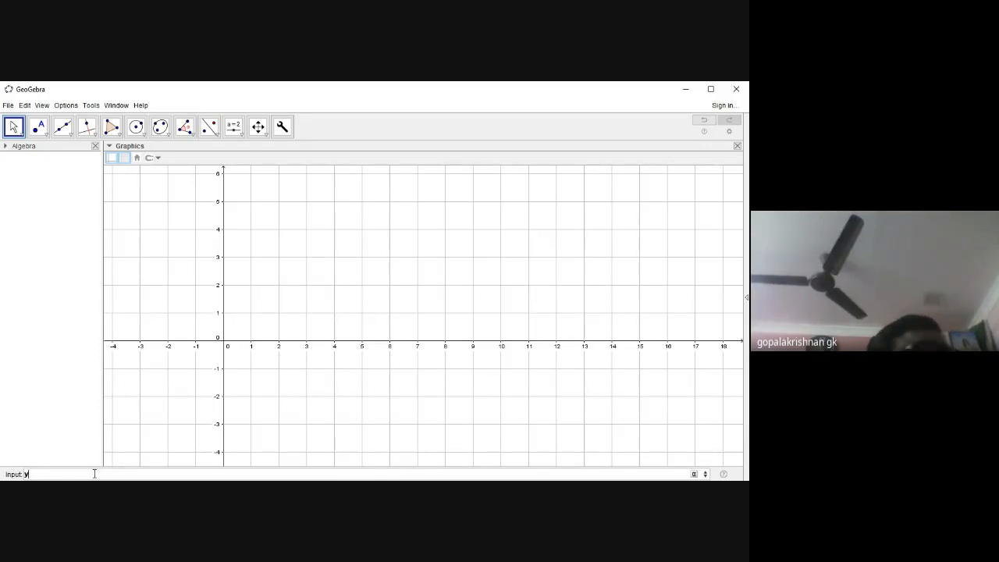
type("-")
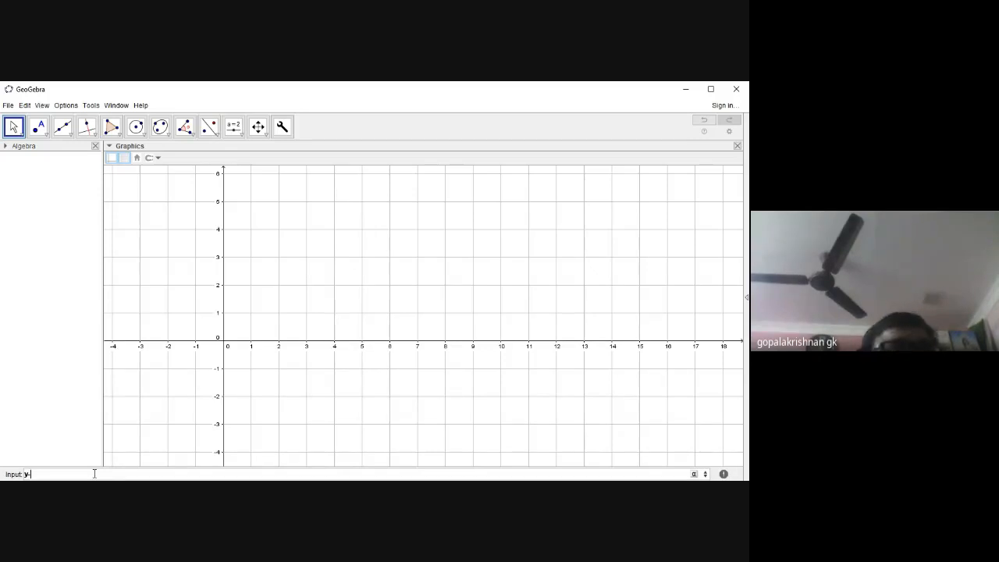
key("BackSpace")
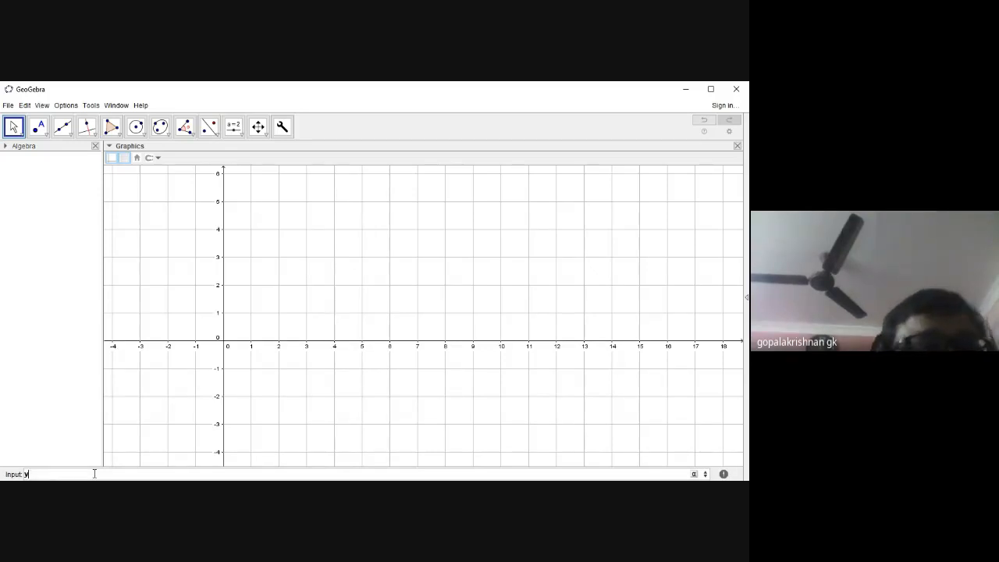
type("-")
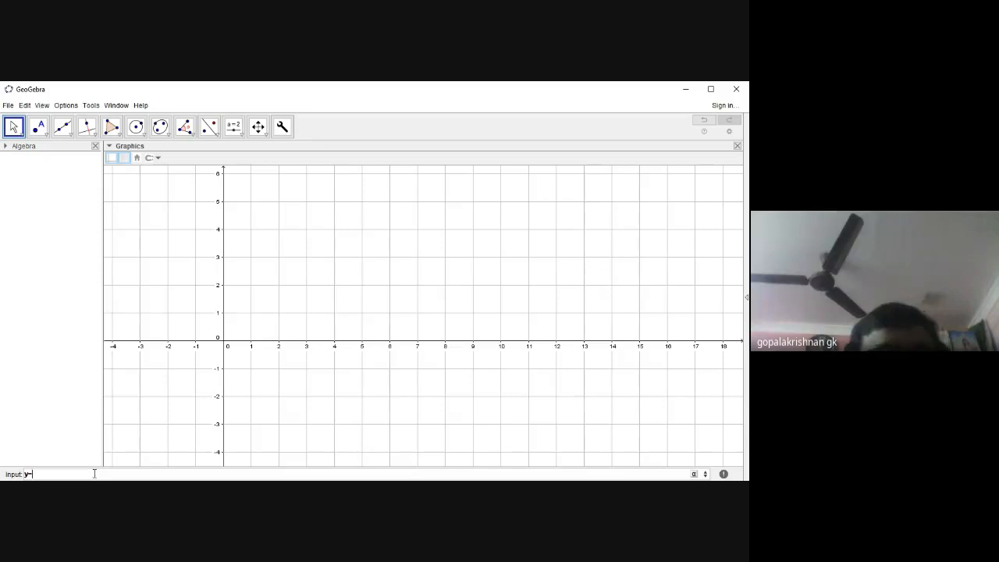
type("2sq")
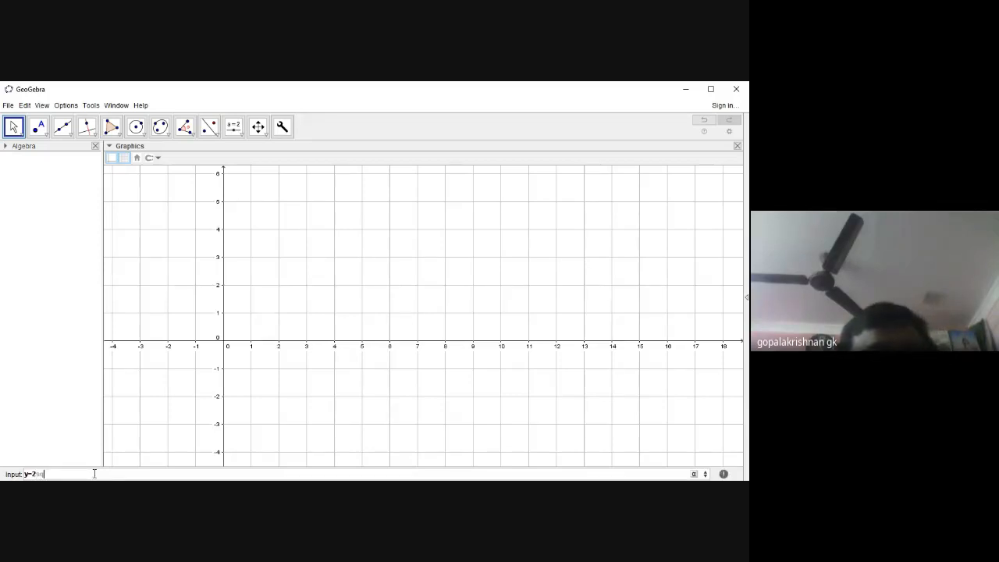
type("rt")
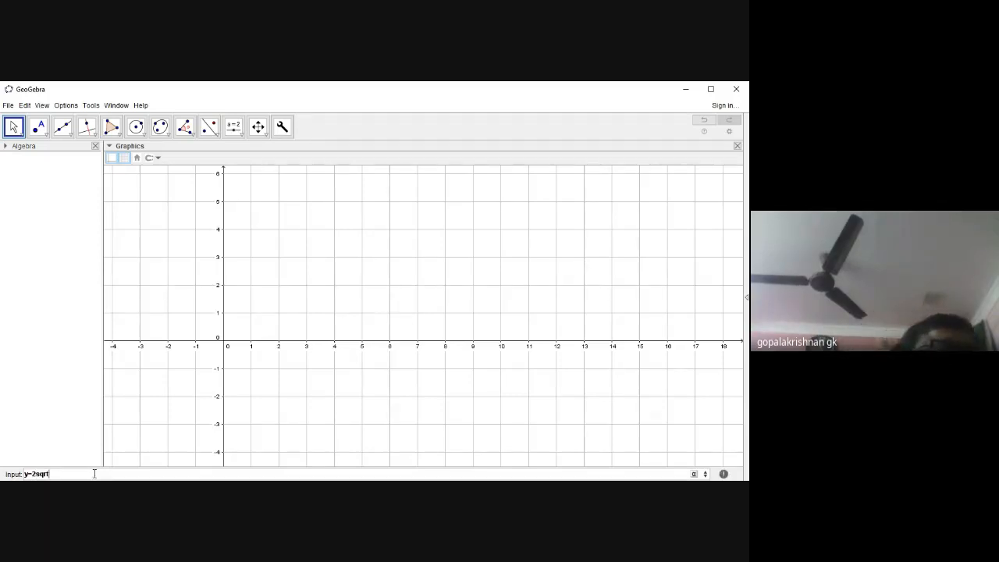
type("(")
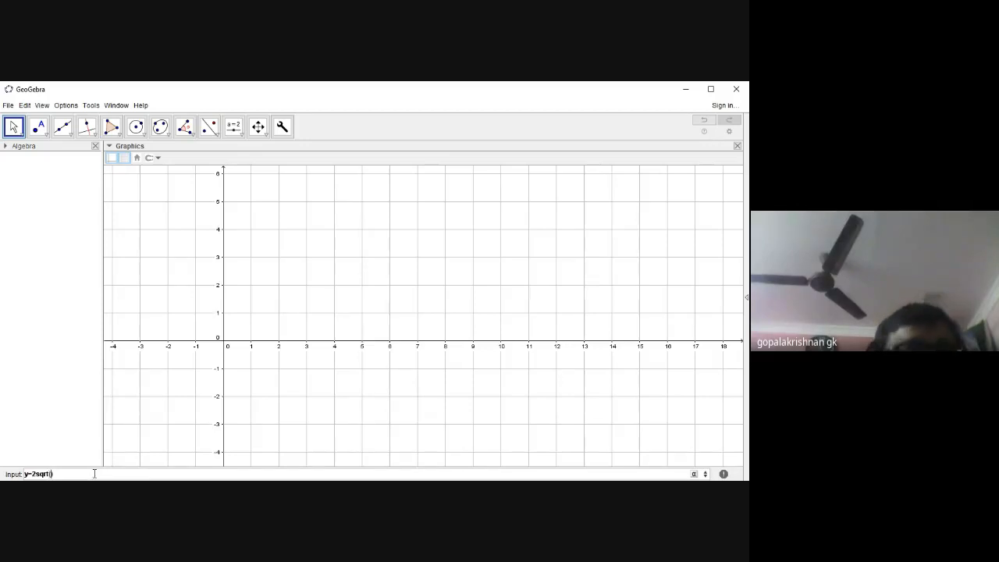
type("x")
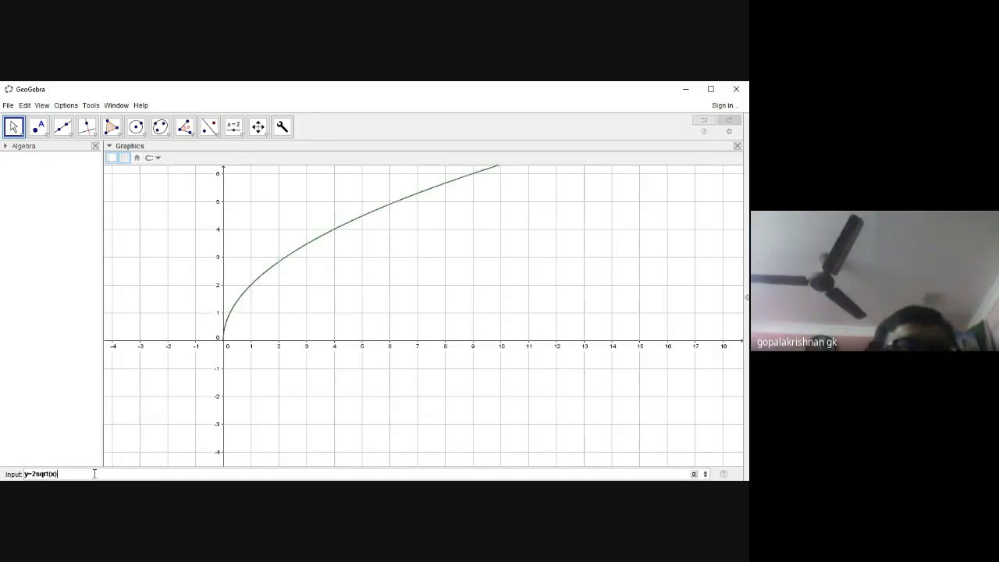
key("Return")
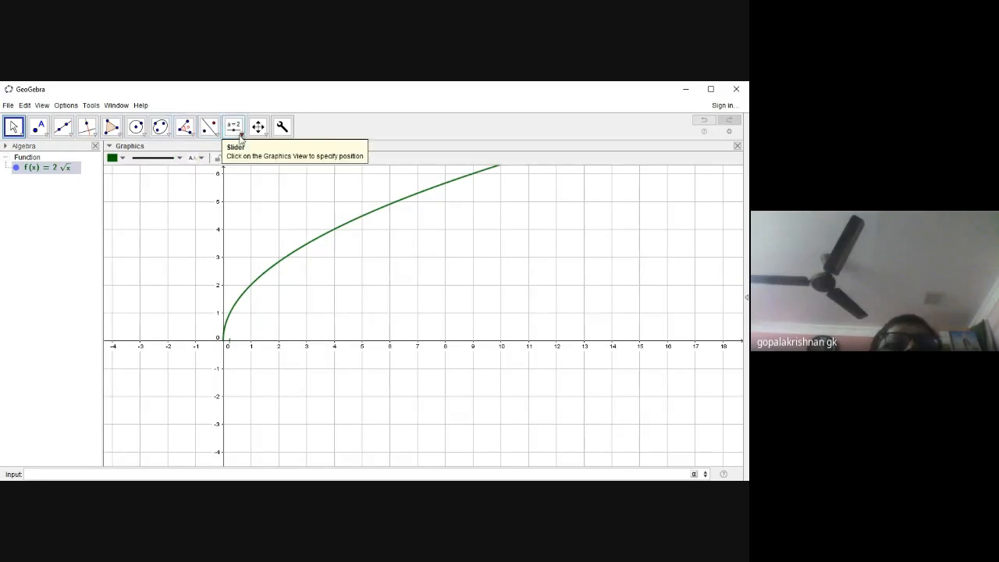
- Place a slider at about (11, 5) beside the curve, naming it n and setting its minimum to 1
left_click(240, 136)
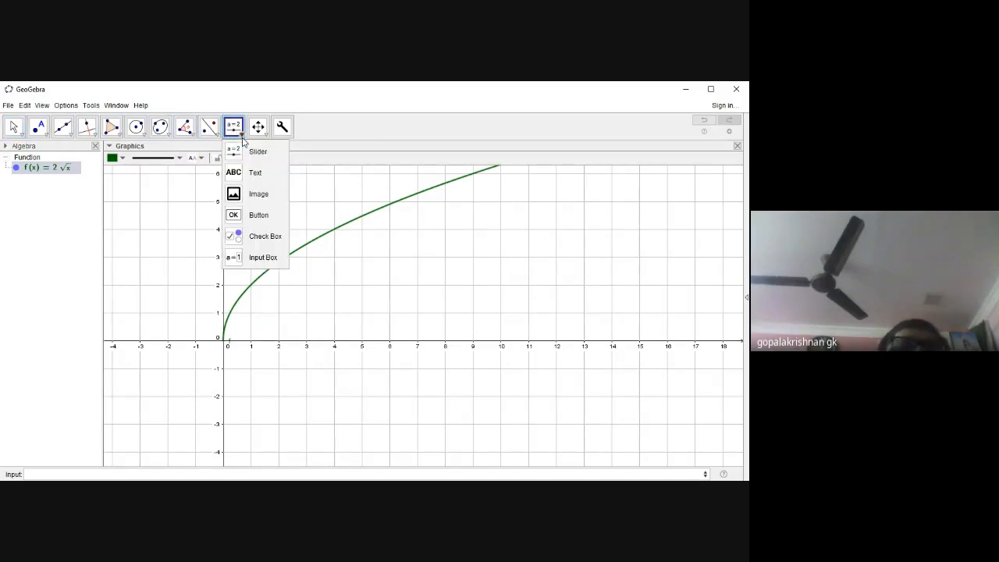
left_click(252, 151)
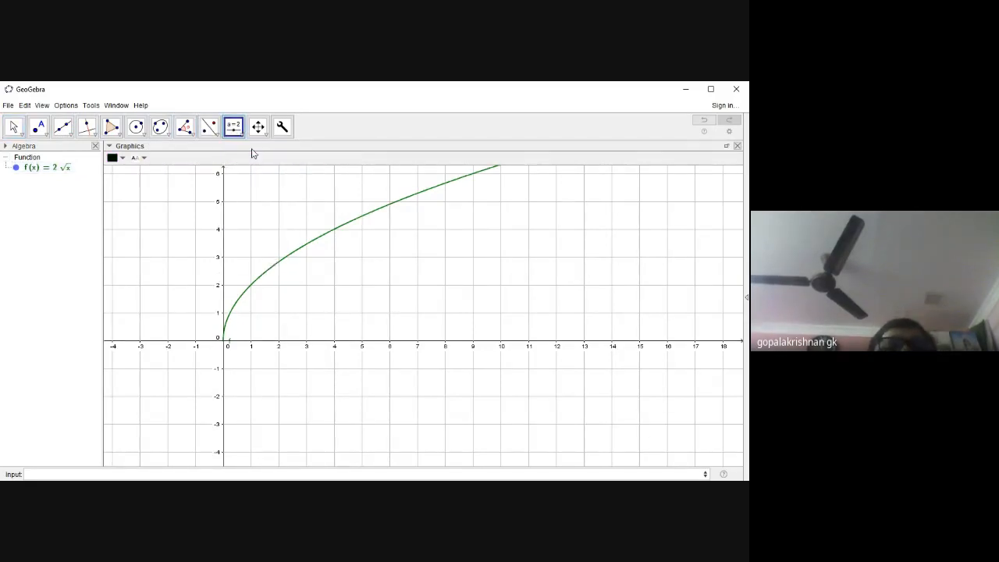
left_click(525, 202)
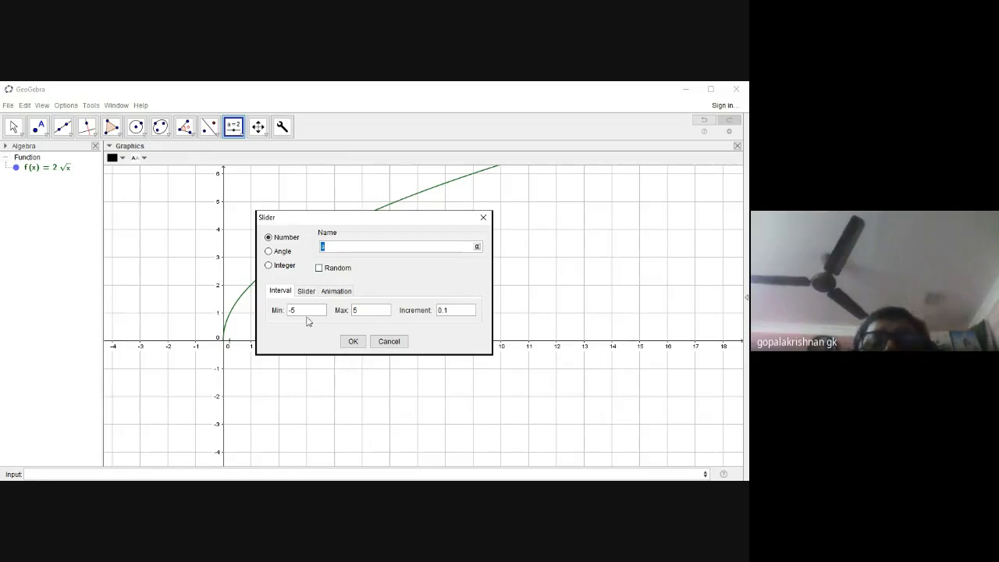
type("n")
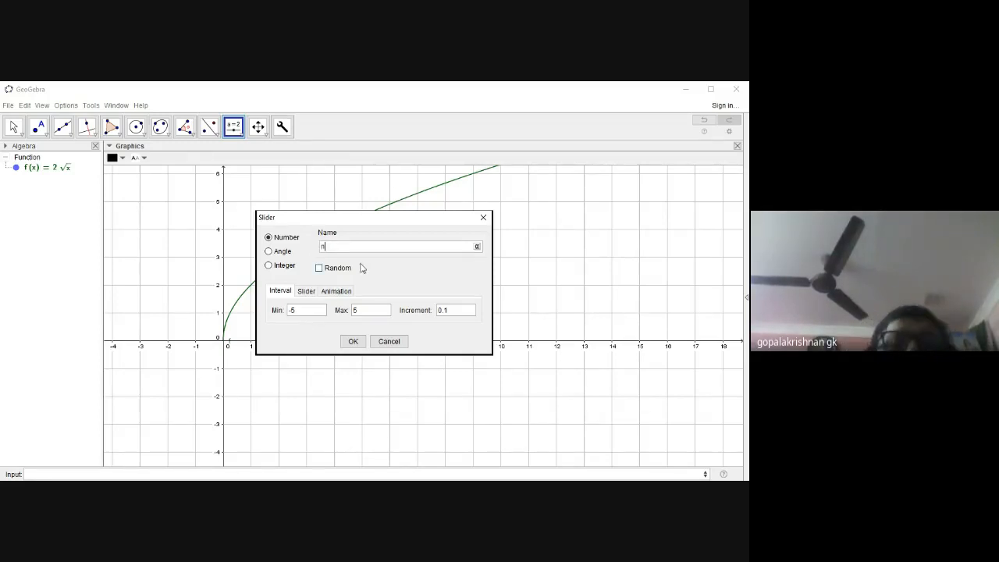
left_click(314, 315)
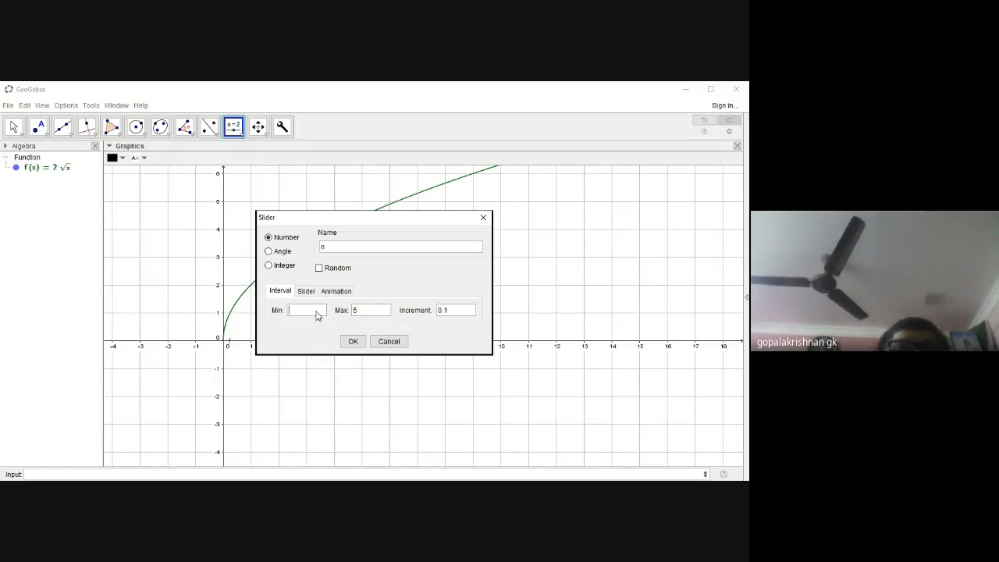
type("1")
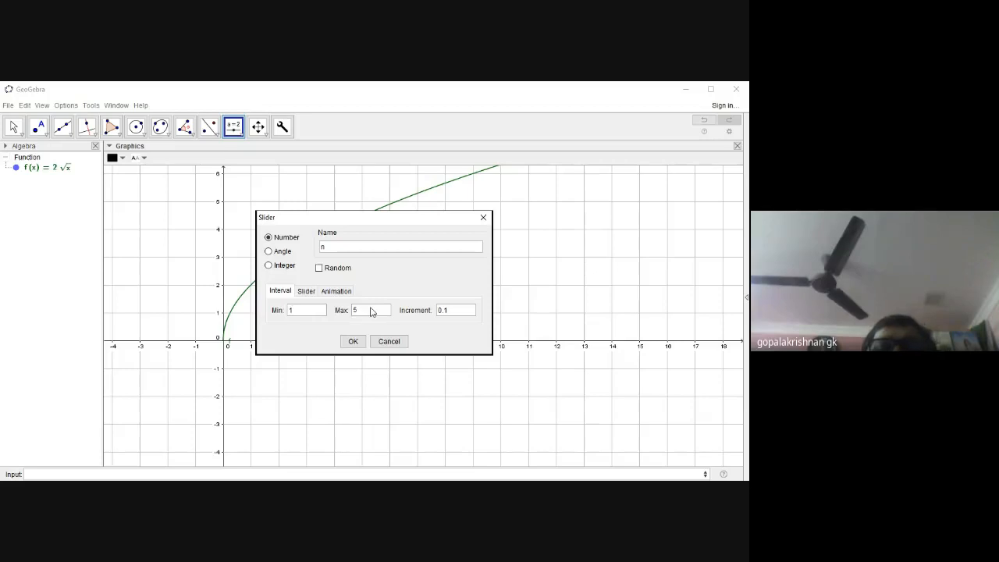
- Set the number slider's maximum to 75 and its increment to 1
key("BackSpace")
type("7")
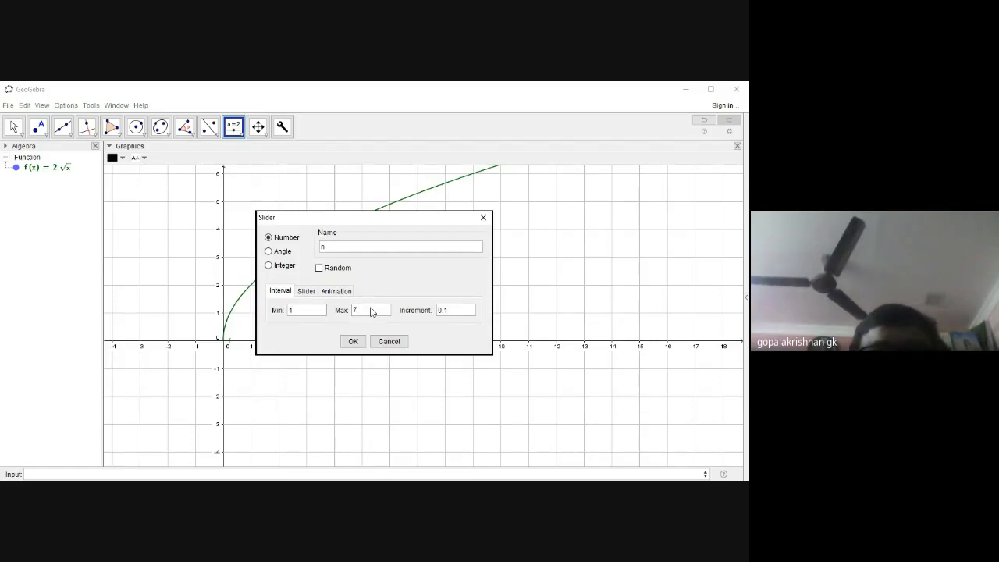
type("5")
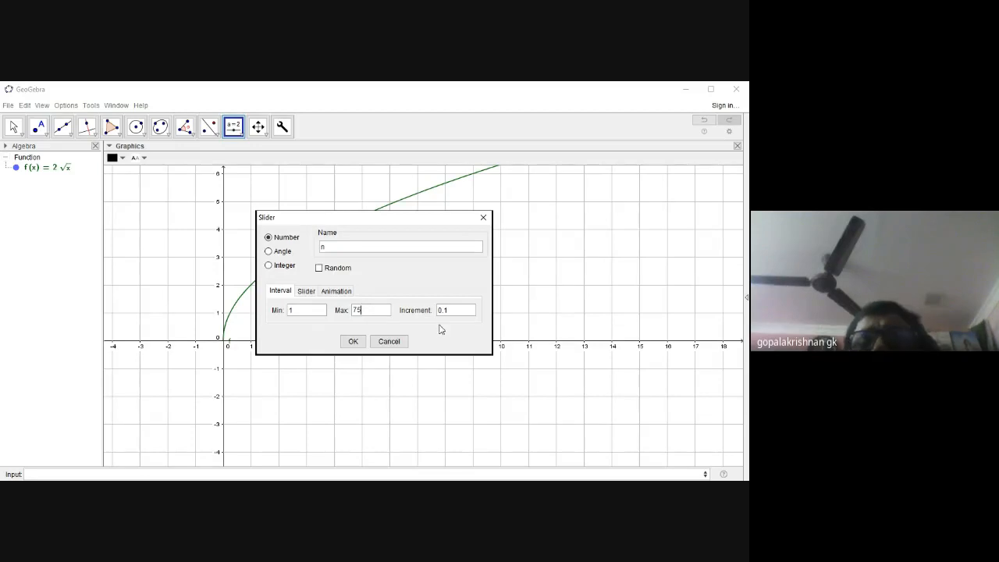
left_click(461, 312)
key("BackSpace")
key("BackSpace")
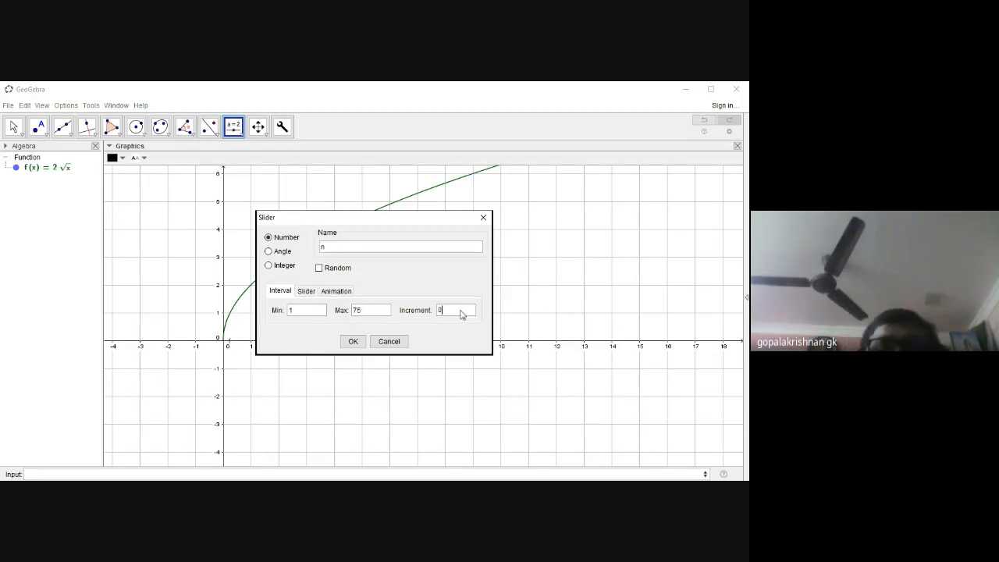
key("BackSpace")
type("1")
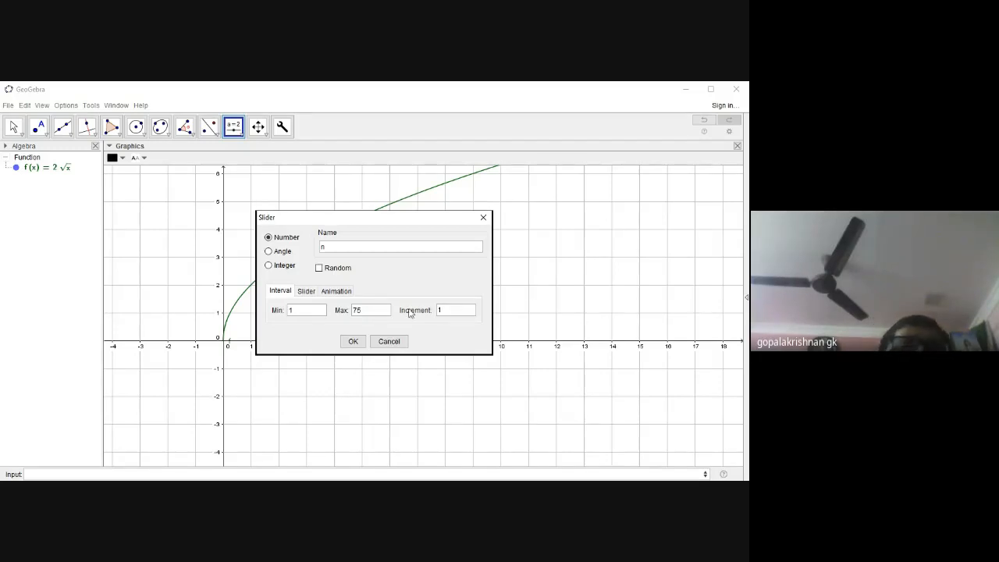
- Make n an integer slider with a maximum of 75 and create it
left_click(269, 266)
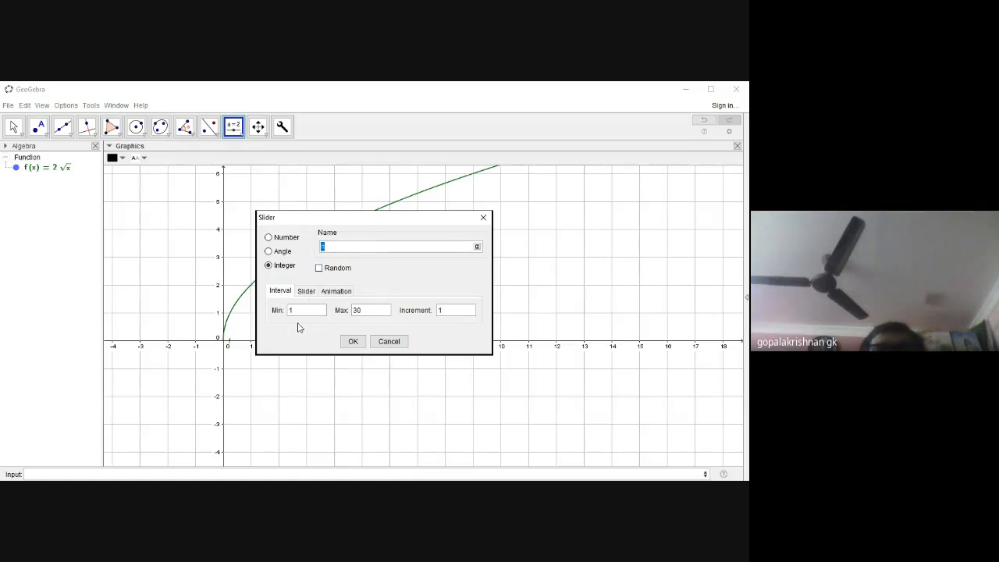
left_click(382, 312)
key("BackSpace")
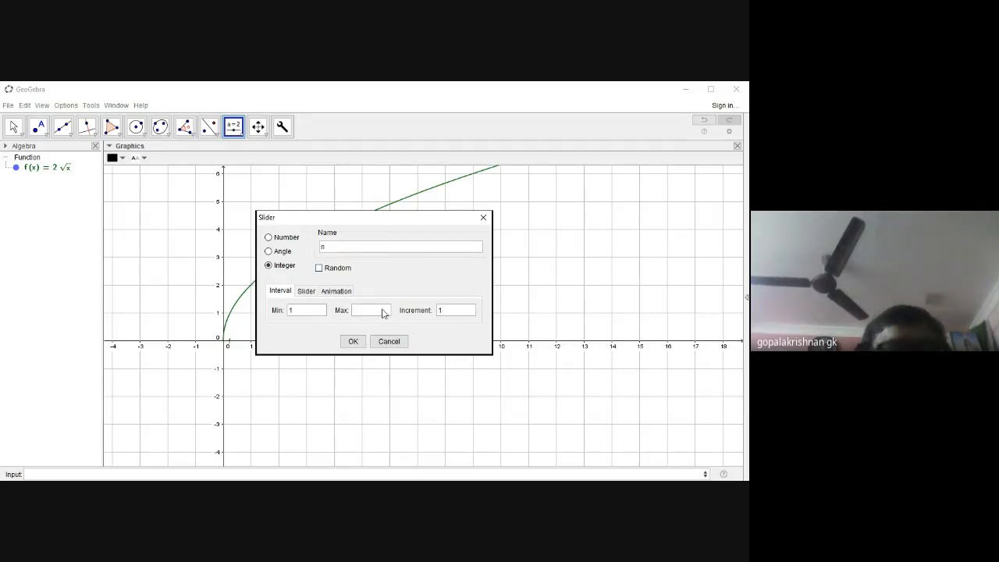
type("75")
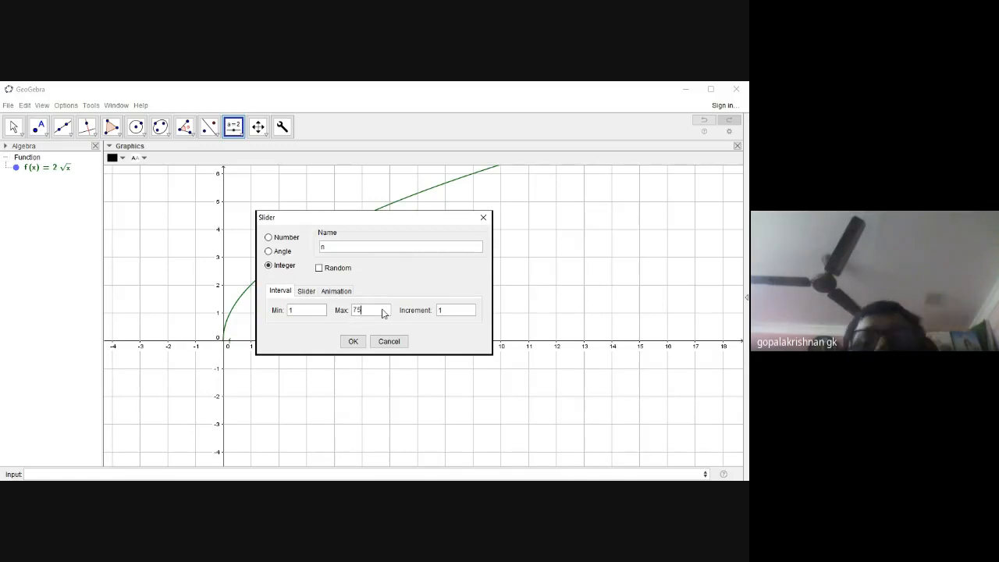
left_click(352, 341)
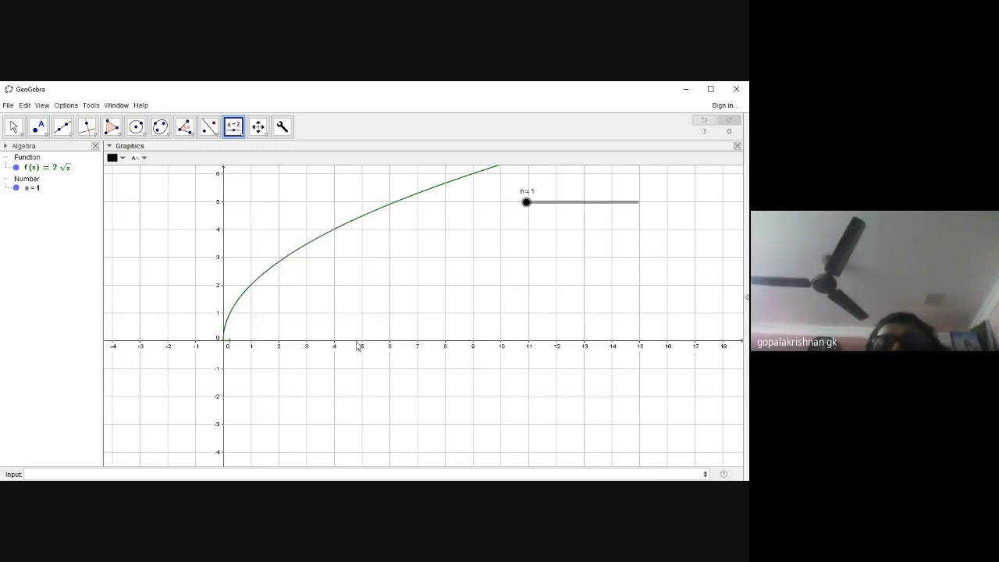
- Move the slider n to 12
left_click(14, 127)
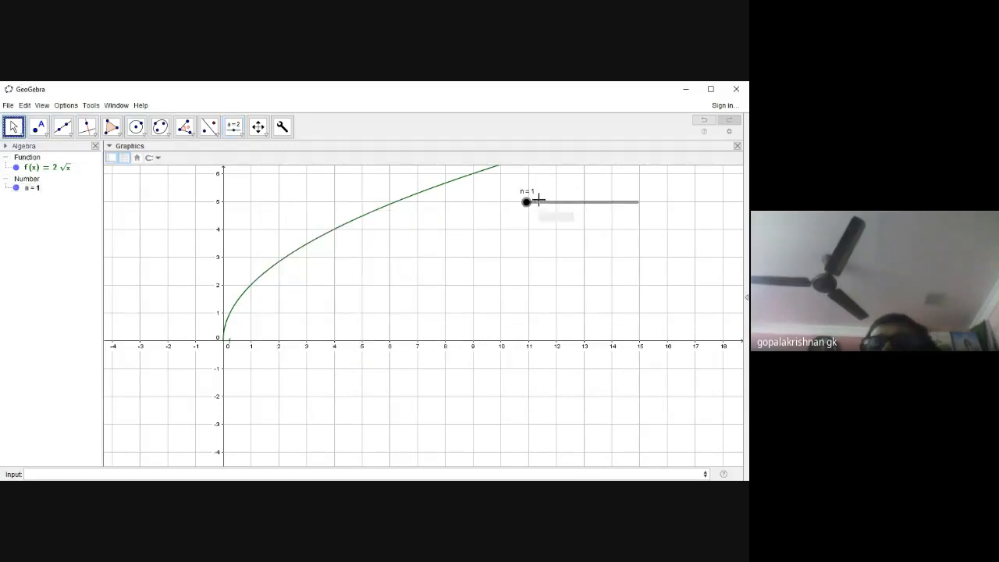
left_click(540, 204)
mouse_move(542, 208)
left_mouse_down()
mouse_move(580, 215)
mouse_move(551, 207)
mouse_move(563, 216)
mouse_move(594, 205)
mouse_move(545, 206)
mouse_move(548, 221)
mouse_move(547, 208)
left_mouse_up()
left_click(543, 204)
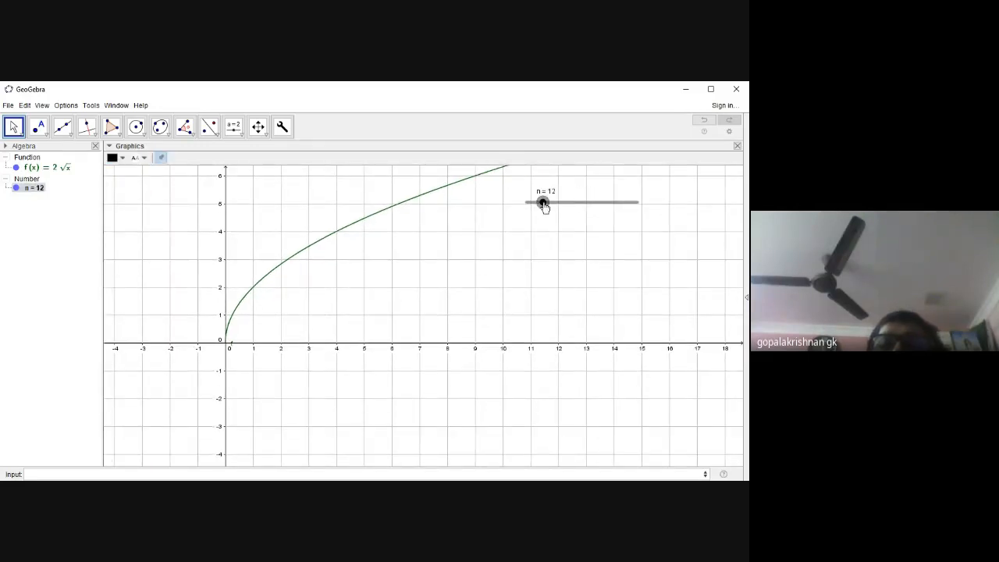
- Unfix slider n and move it so its track starts at about (13, 4)
right_click(596, 204)
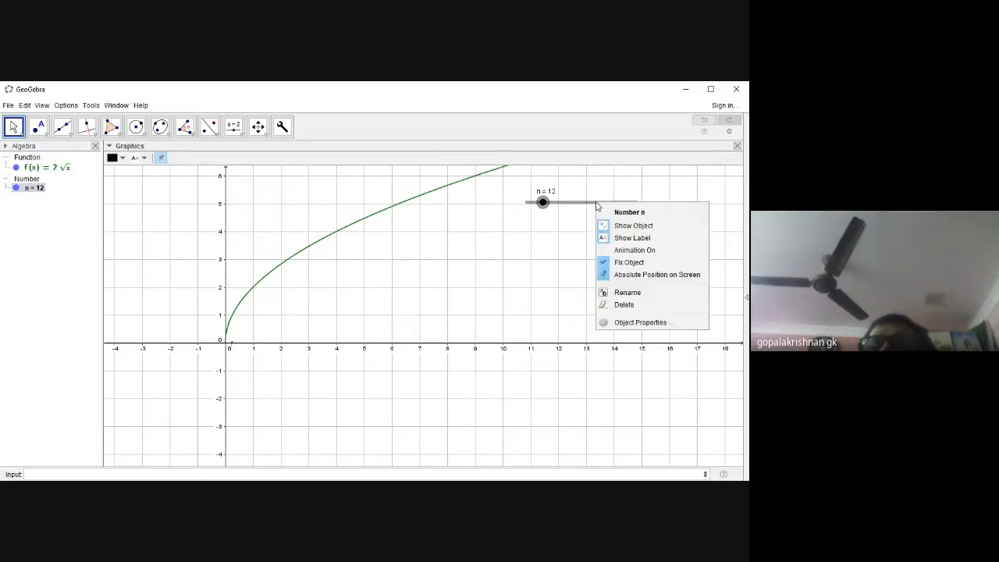
left_click(629, 262)
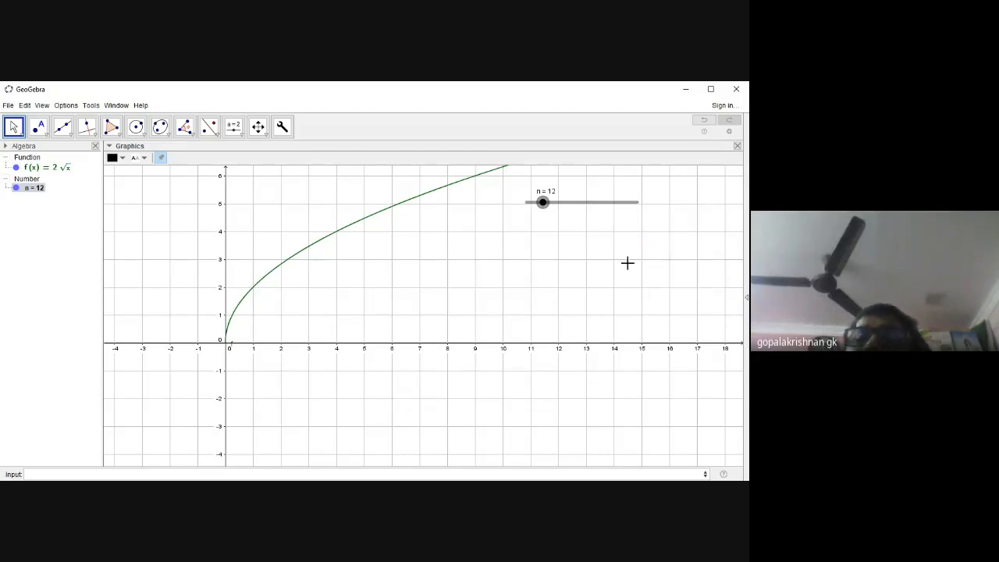
left_click_drag(607, 205, 665, 235)
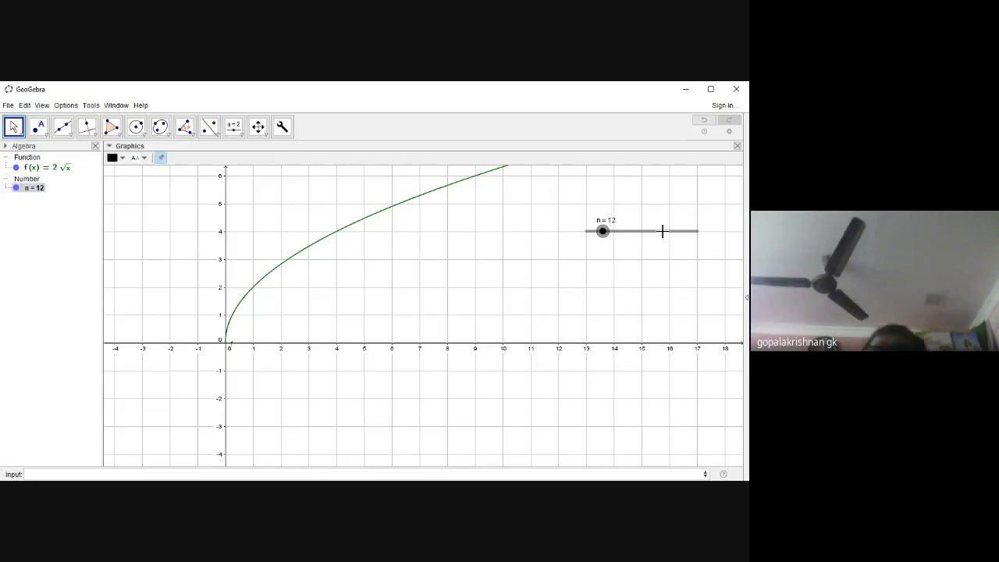
- Fix slider n at its new position and set its value to 18
right_click(662, 231)
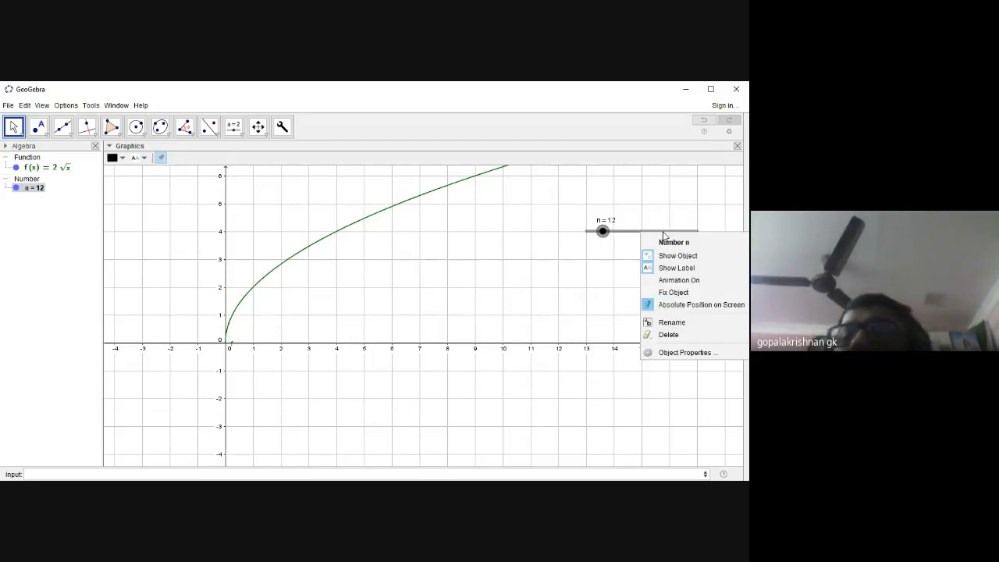
left_click(669, 291)
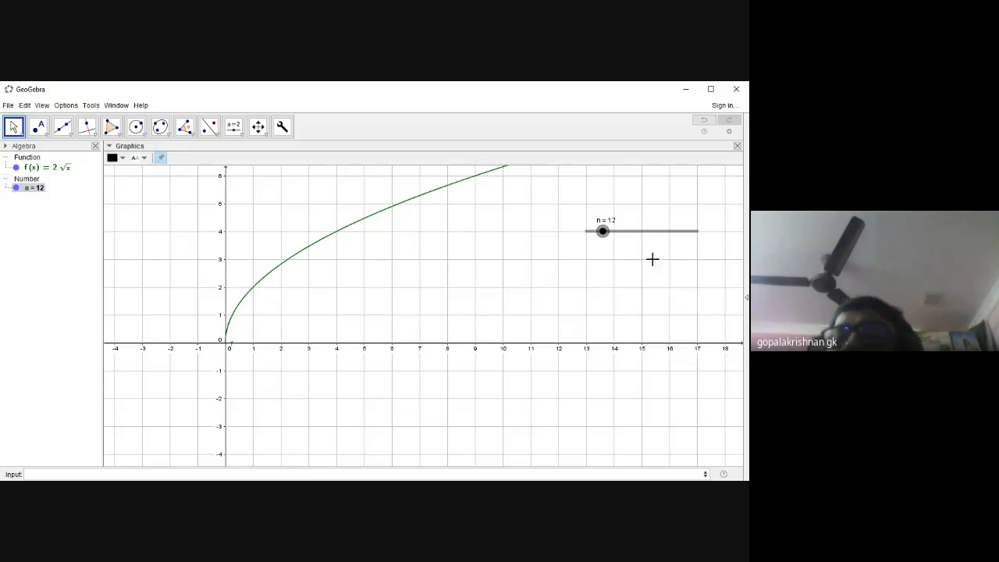
left_click(664, 236)
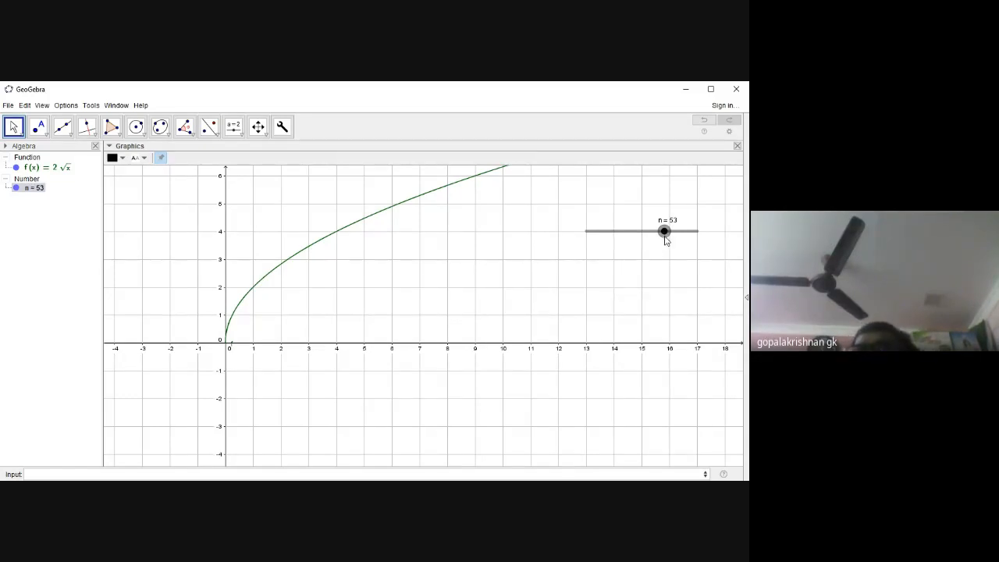
left_click_drag(664, 234, 613, 234)
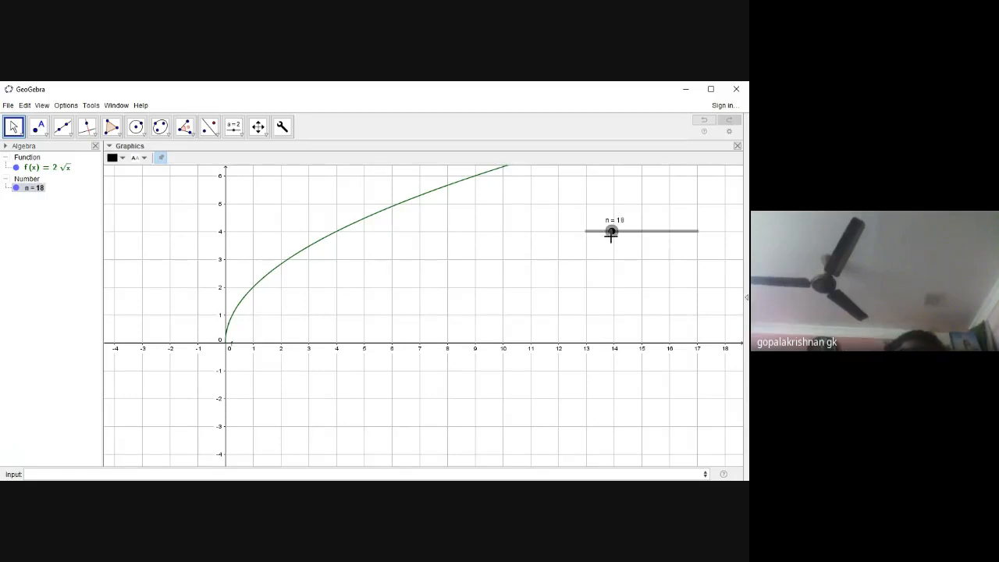
- Create the lower sum of f(x) from x = 1 to x = 4 using n rectangles
left_click(51, 474)
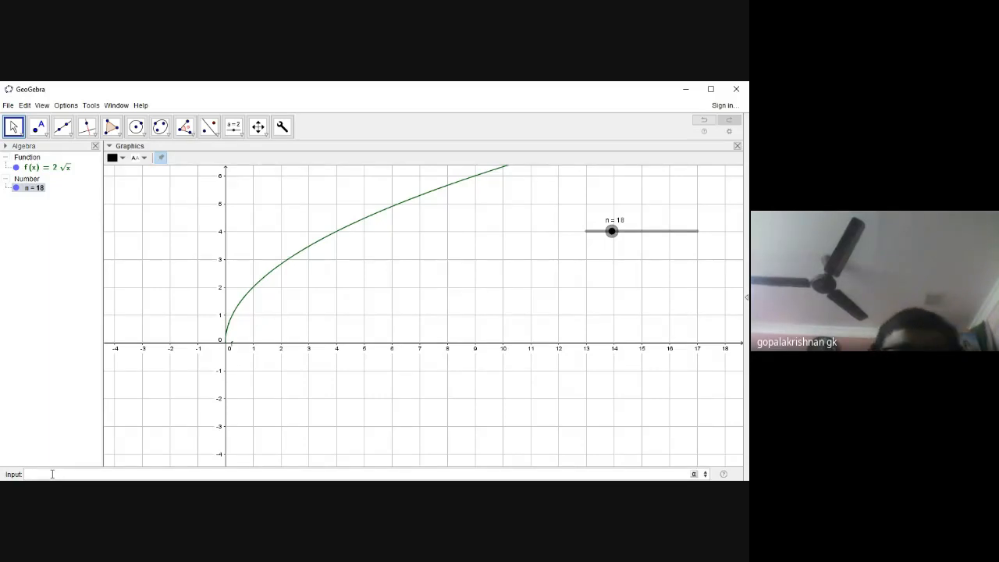
type("lower")
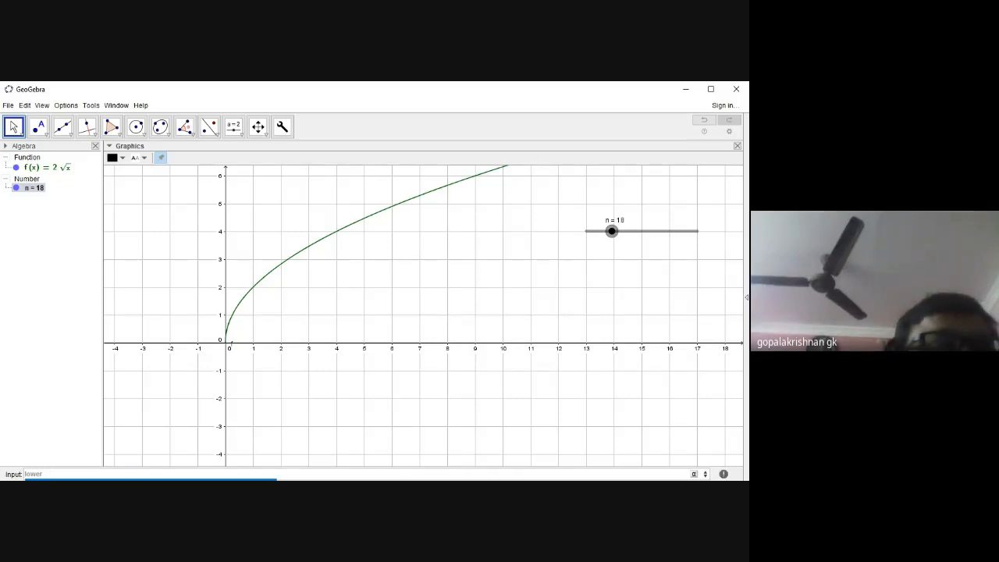
key("Return")
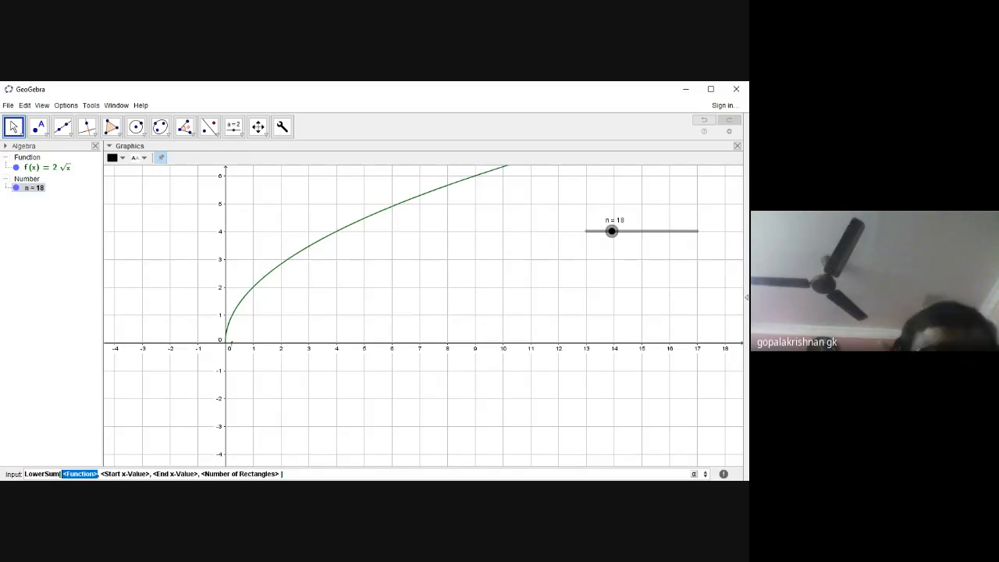
type("f(x")
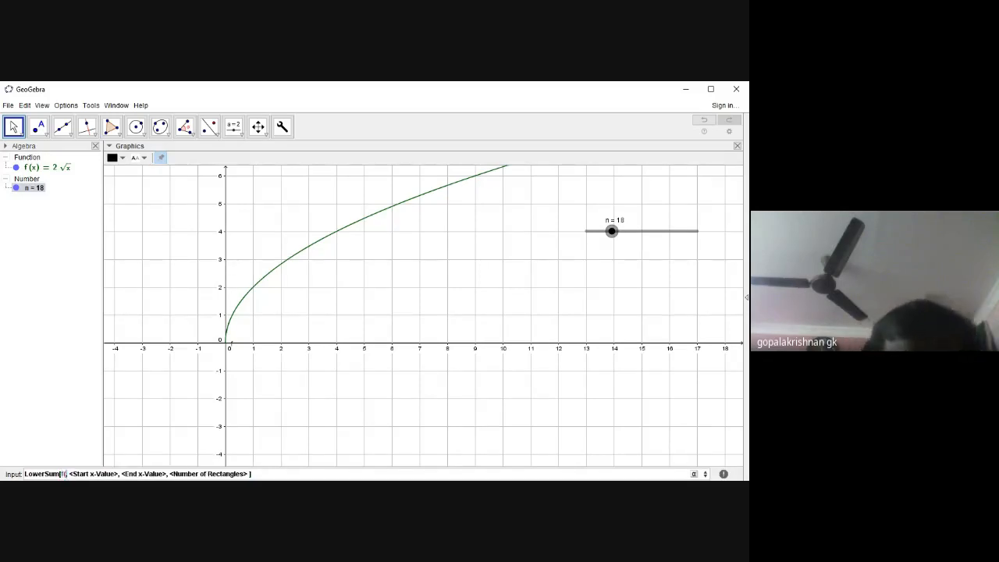
type(")")
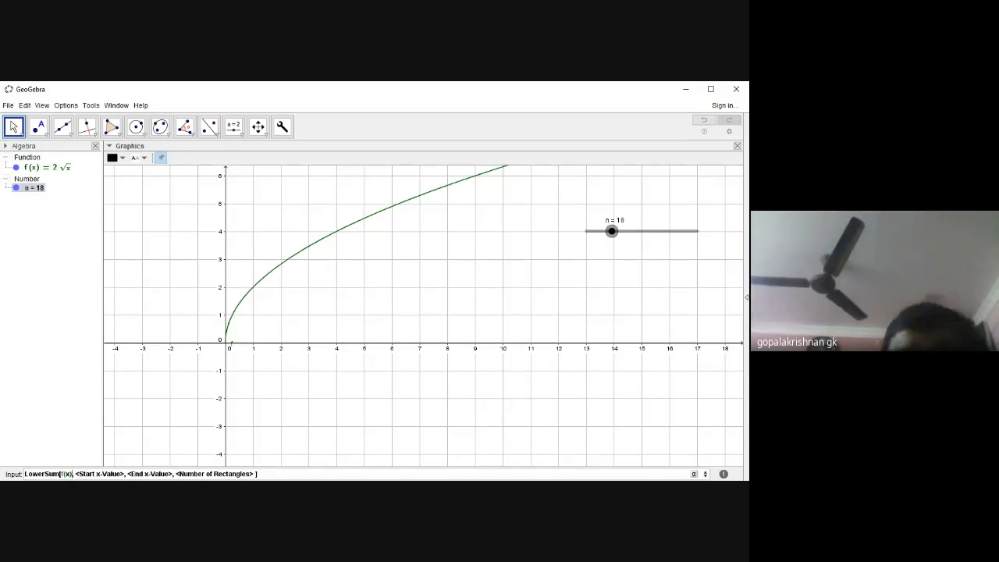
key("Tab")
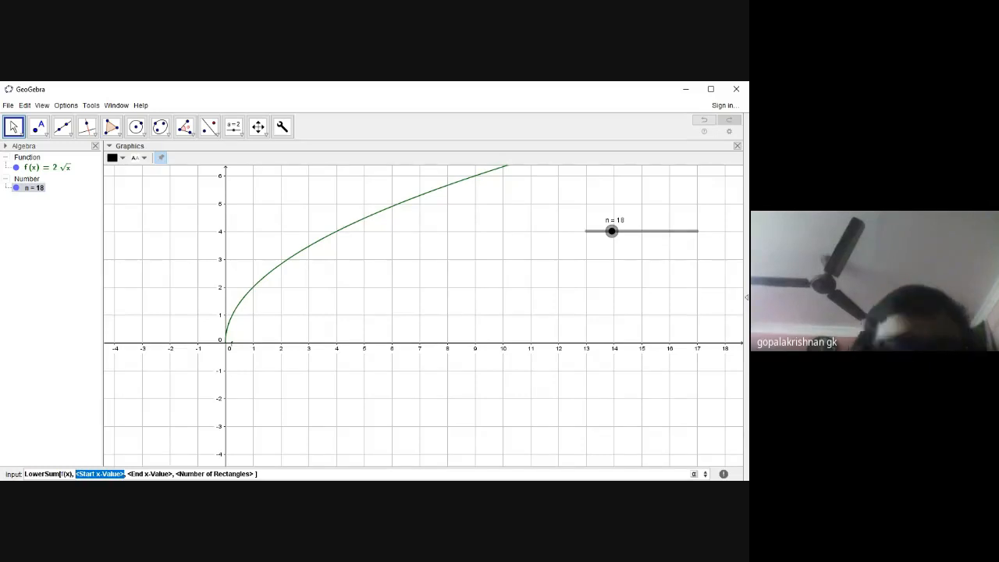
type("1")
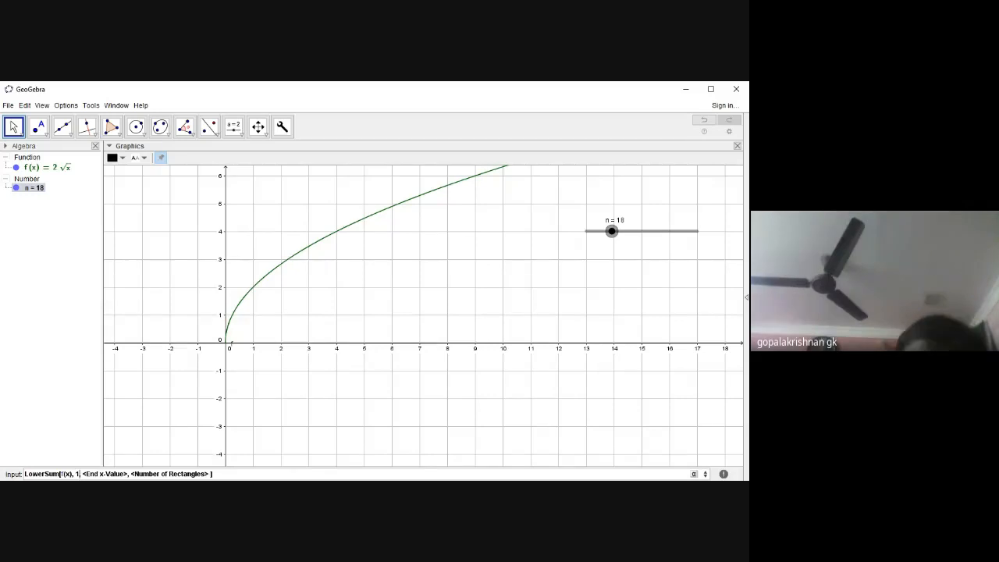
key("Tab")
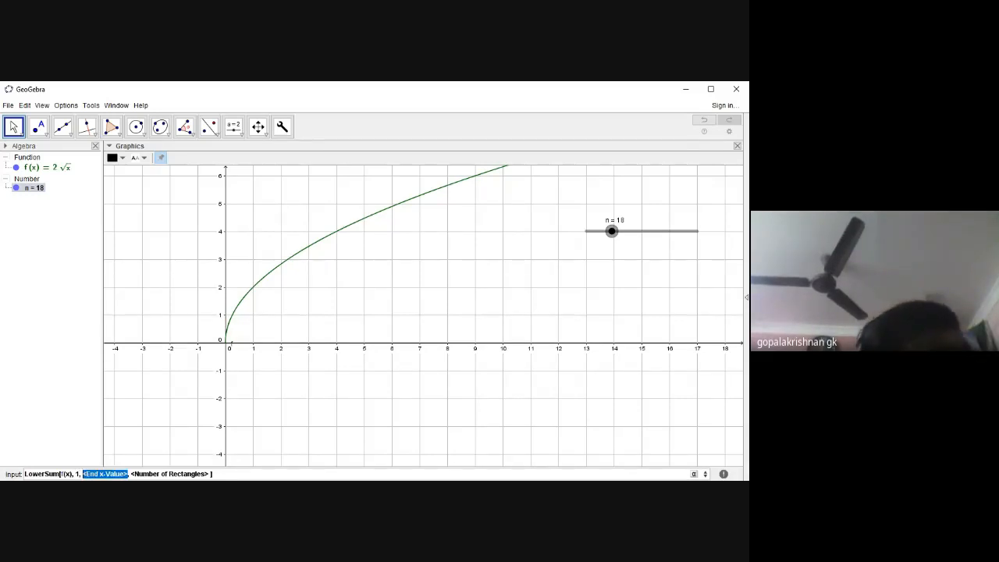
type("4")
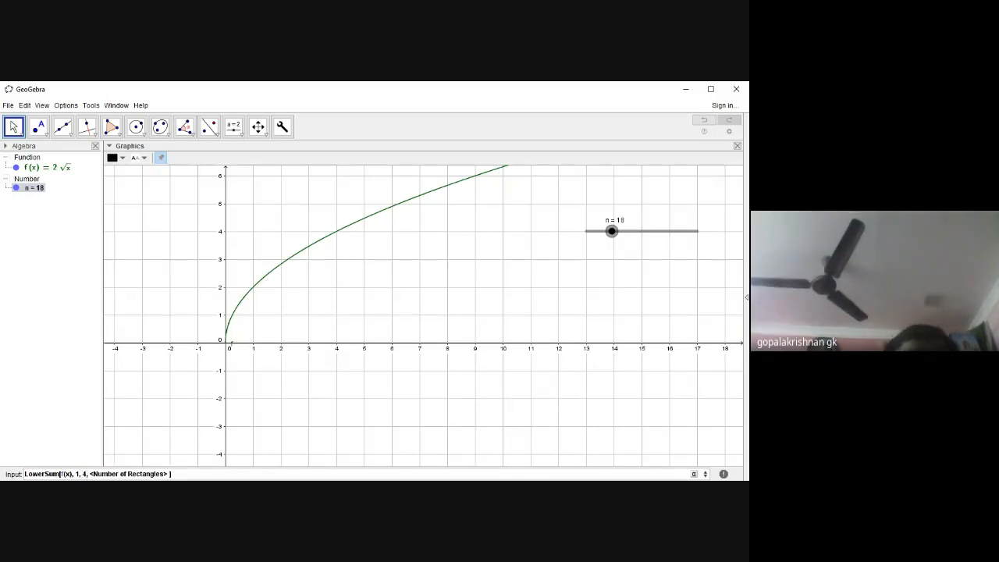
key("Tab")
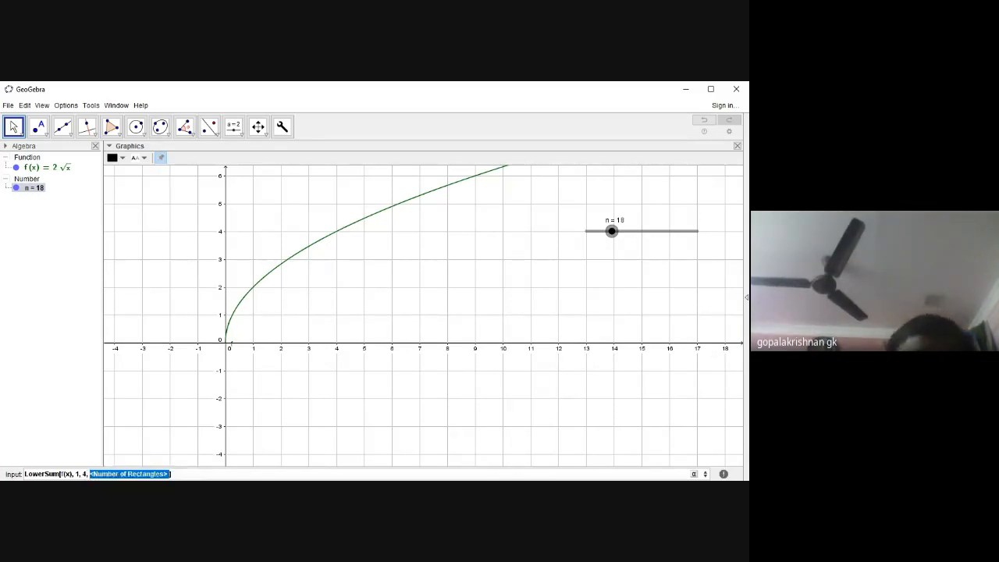
type("n")
key("Return")
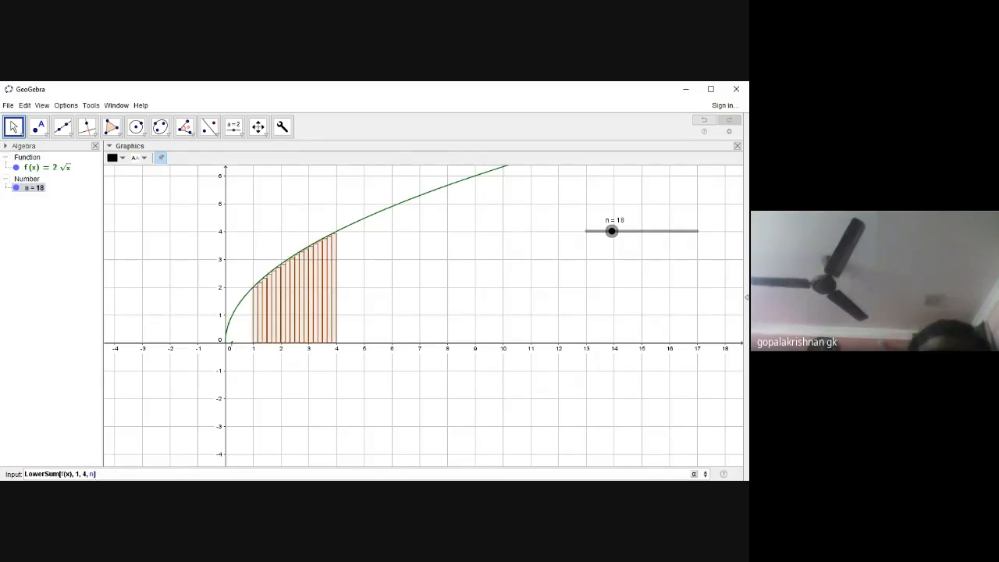
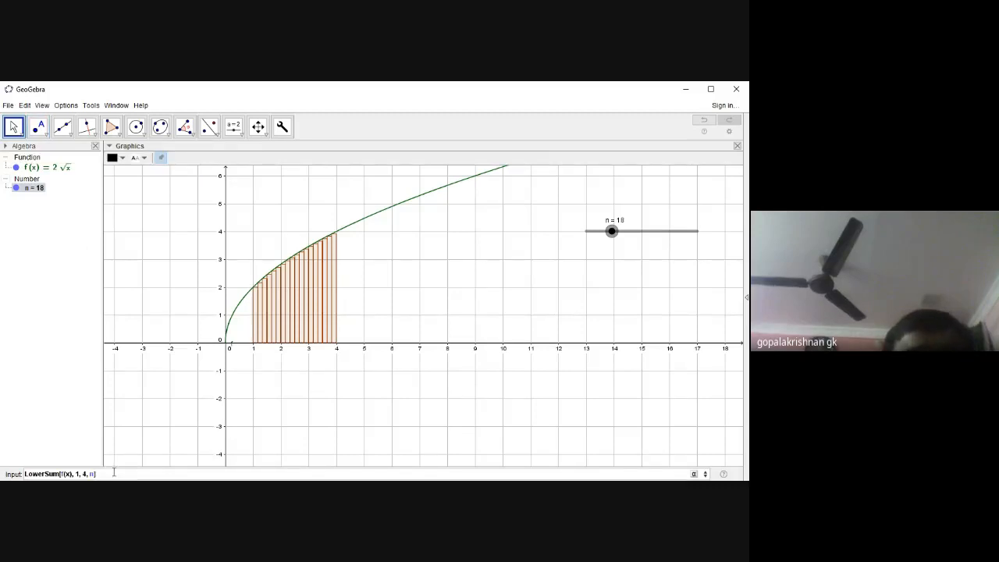
key("Return")
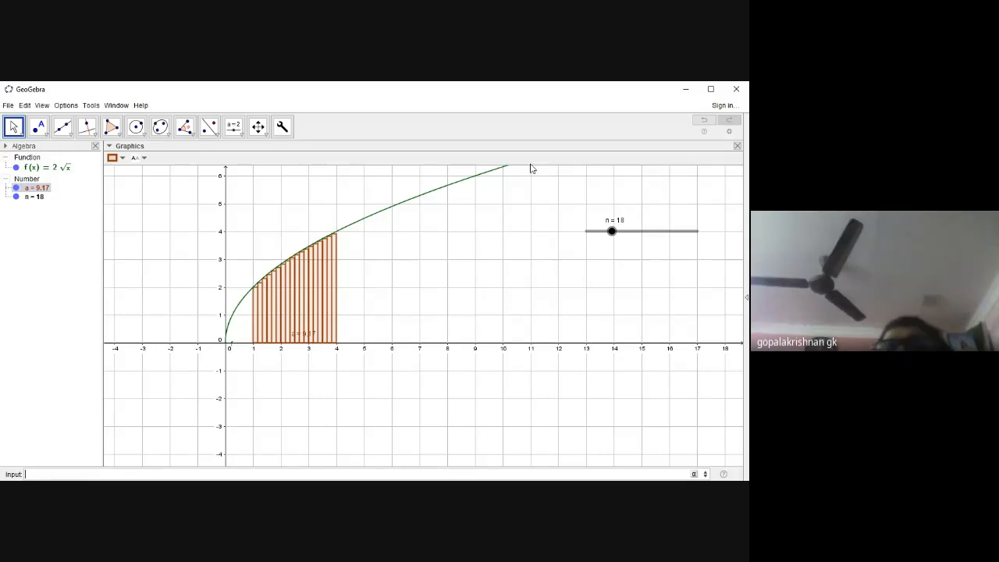
- Vary slider n through 1, 2, 1 and 4 to change the lower-sum rectangles, ending at 75
left_click_drag(612, 232, 581, 236)
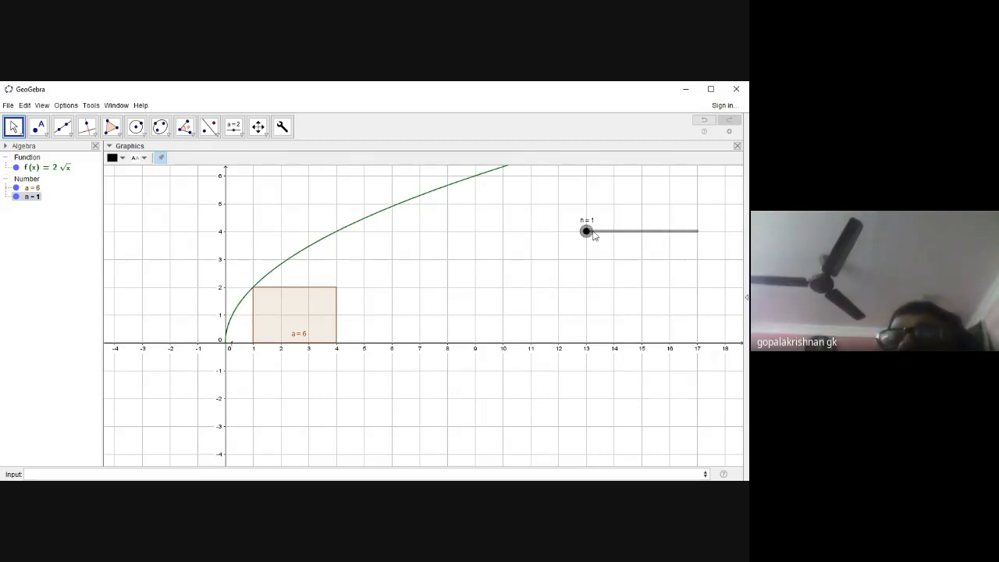
left_click_drag(587, 233, 589, 231)
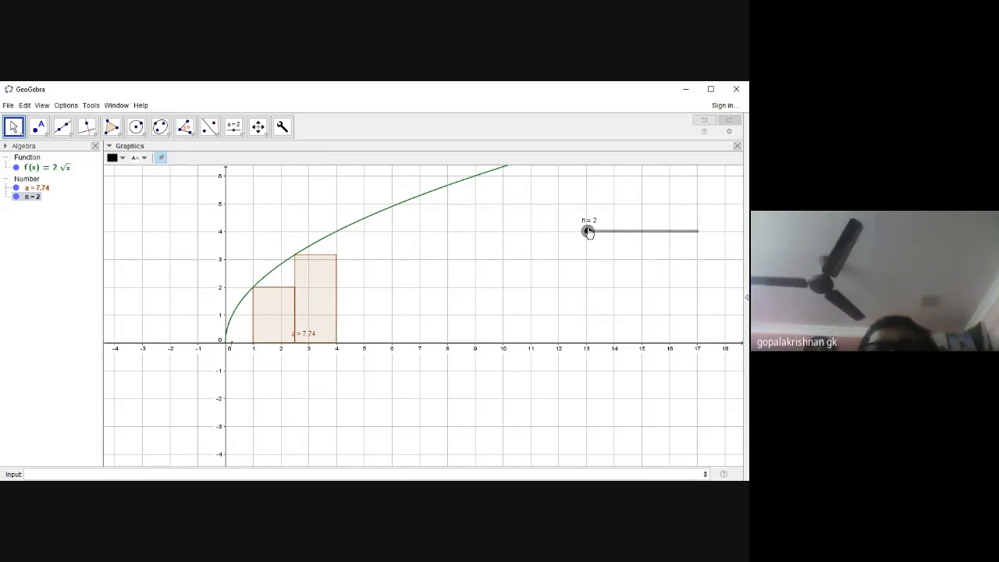
left_click_drag(588, 232, 585, 232)
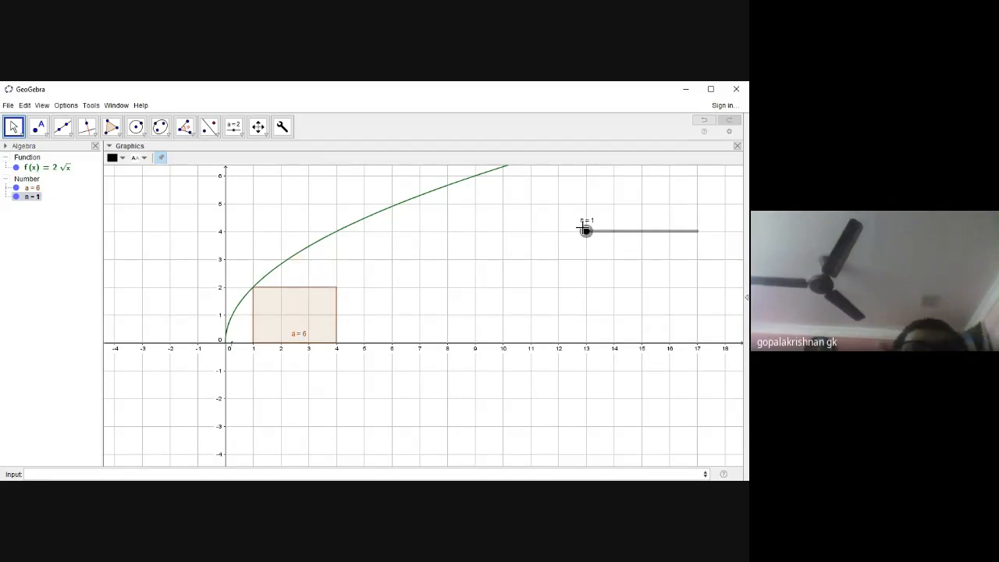
left_click_drag(585, 231, 591, 231)
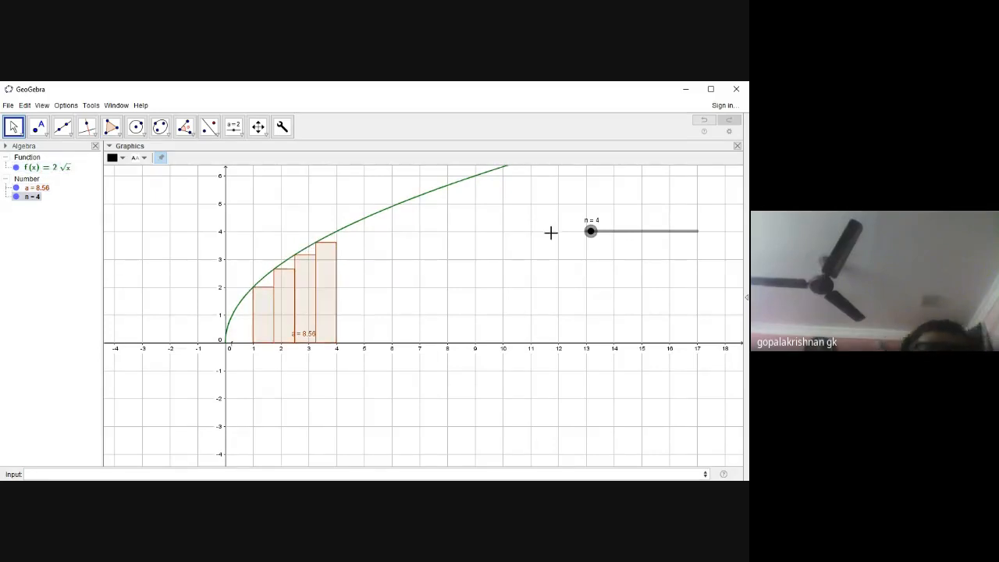
left_click_drag(591, 232, 698, 236)
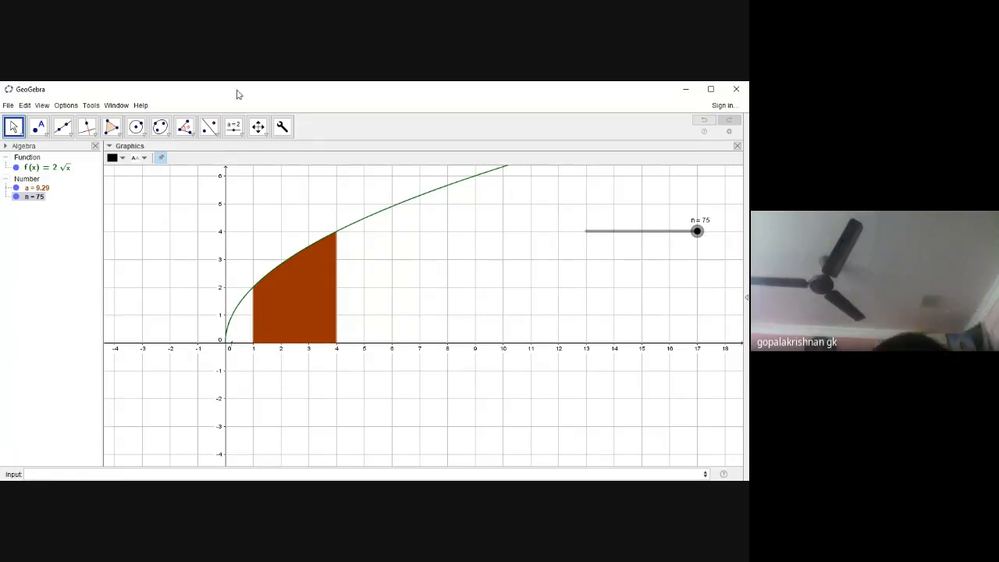
- Zoom in on the lower-sum rectangles near x = 2 to examine the gaps between their tops and the curve
left_click(264, 138)
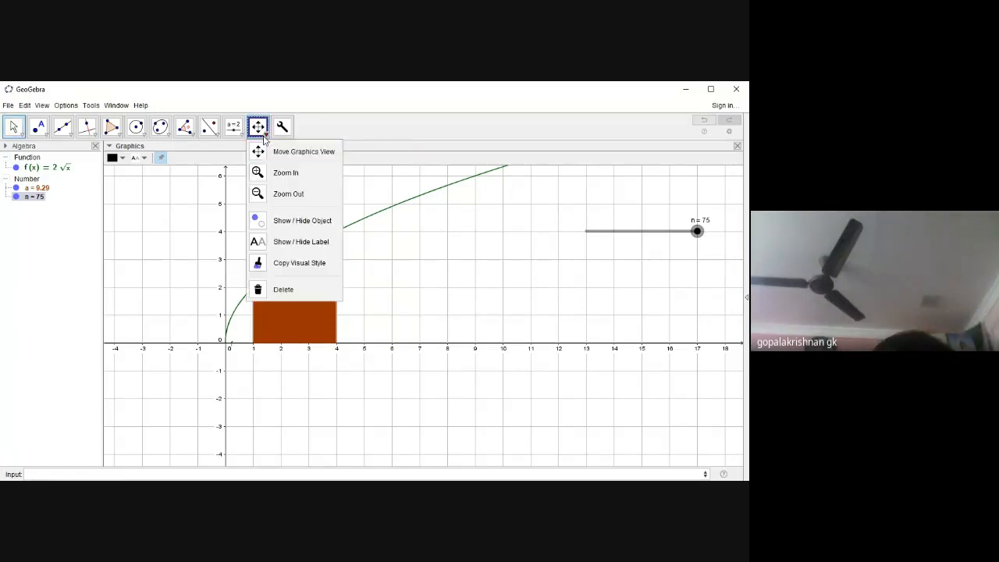
left_click(282, 172)
double_click(287, 260)
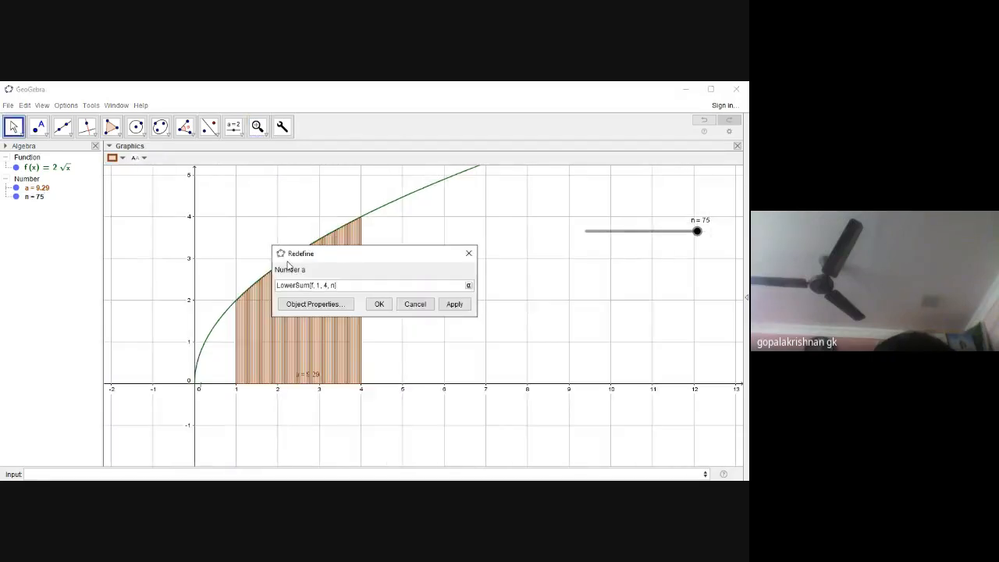
left_click(413, 303)
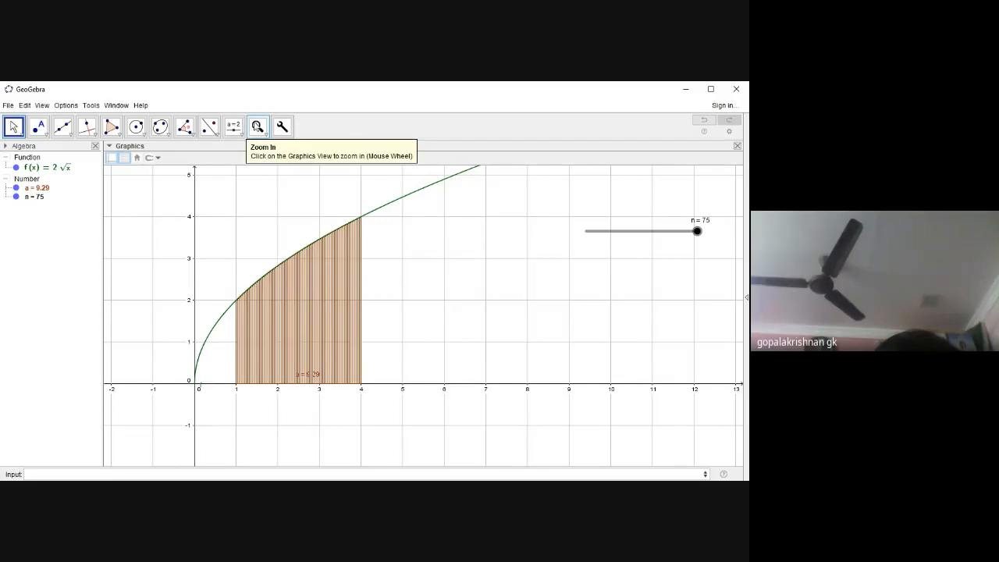
left_click(270, 273)
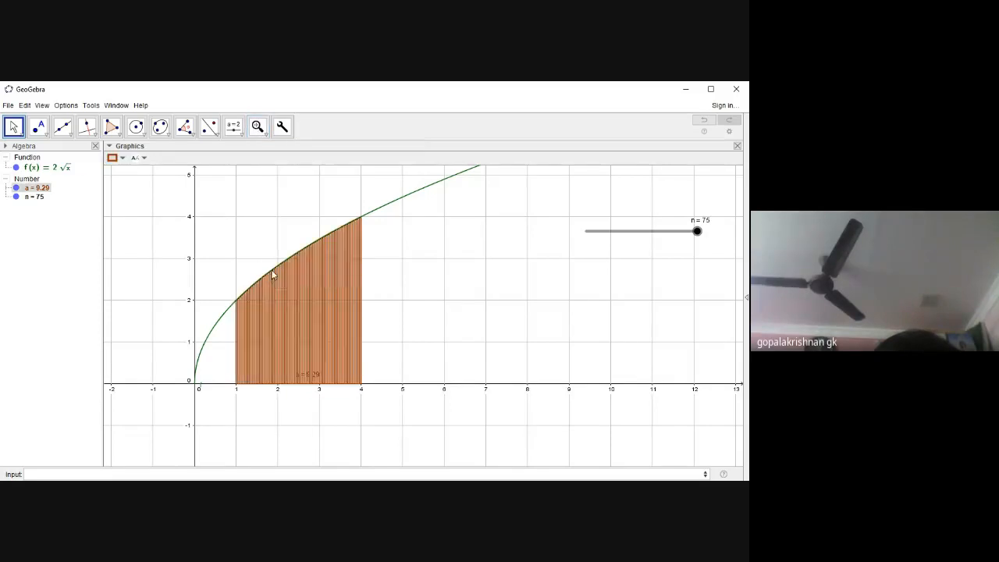
left_click(261, 119)
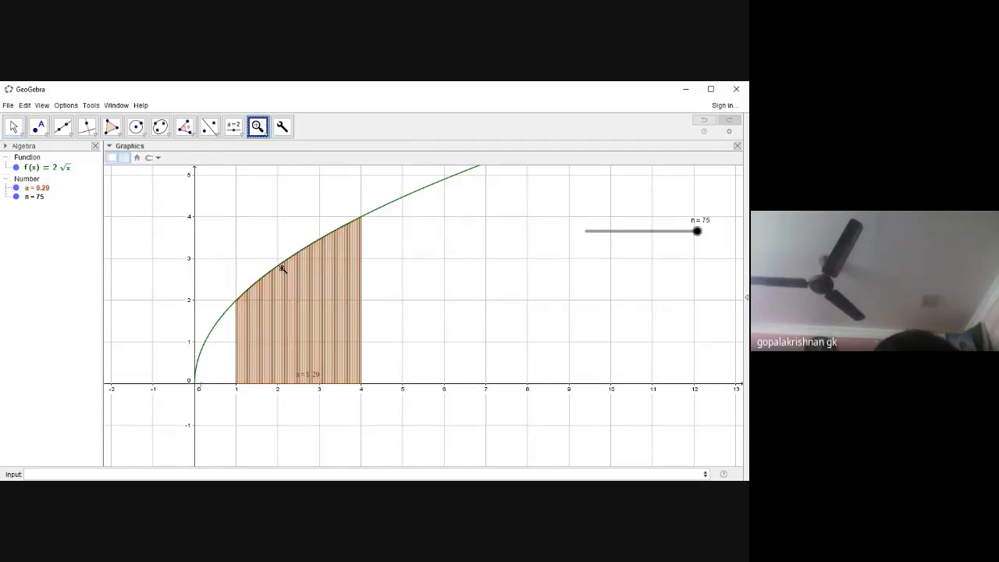
left_click(282, 268)
left_click(282, 268)
left_click(282, 268)
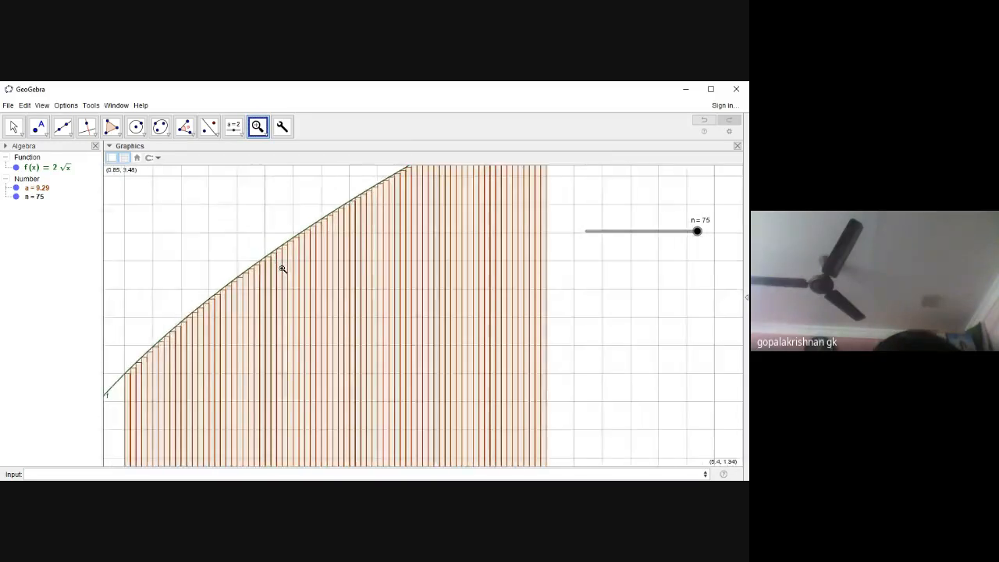
left_click(282, 268)
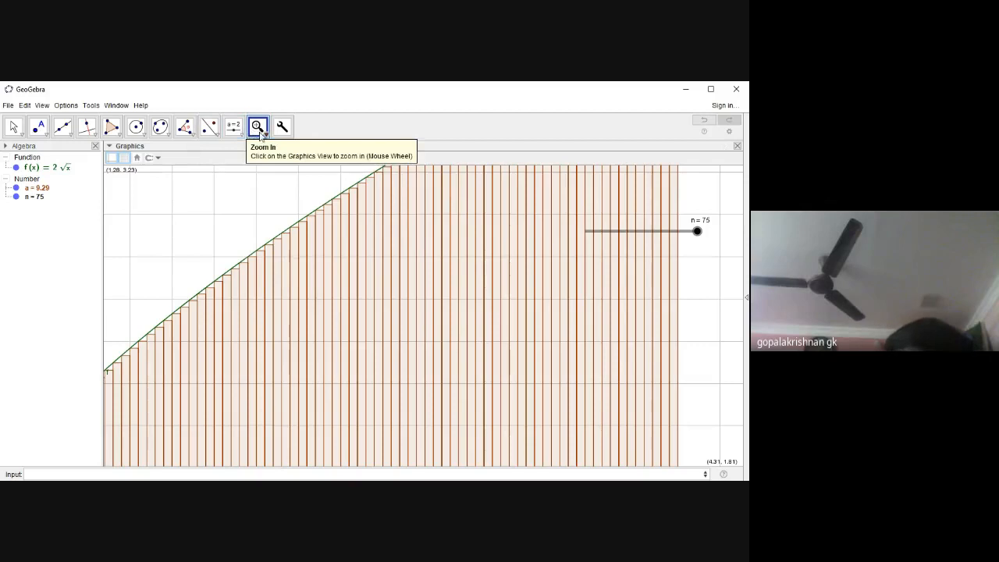
- Zoom out to view the whole lower-sum region between x = 1 and x = 4 under the curve
left_click(259, 130)
left_click(284, 197)
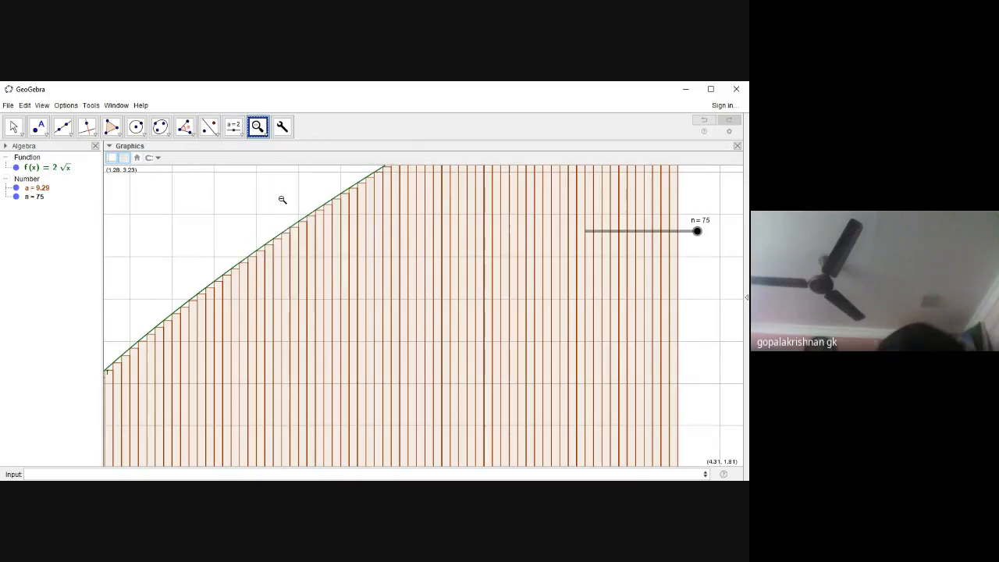
left_click(287, 307)
left_click(288, 307)
left_click(287, 308)
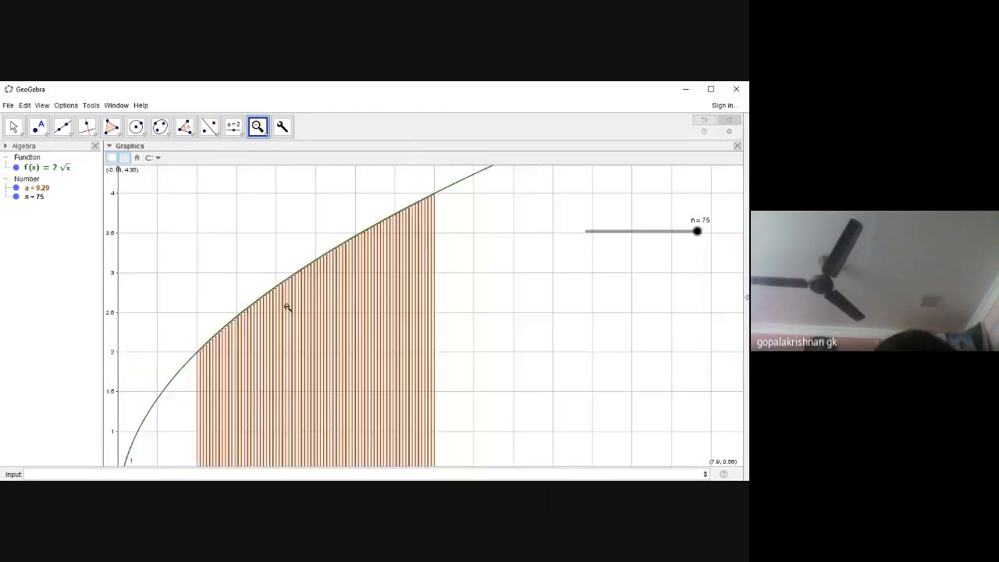
left_click(287, 307)
left_click(287, 307)
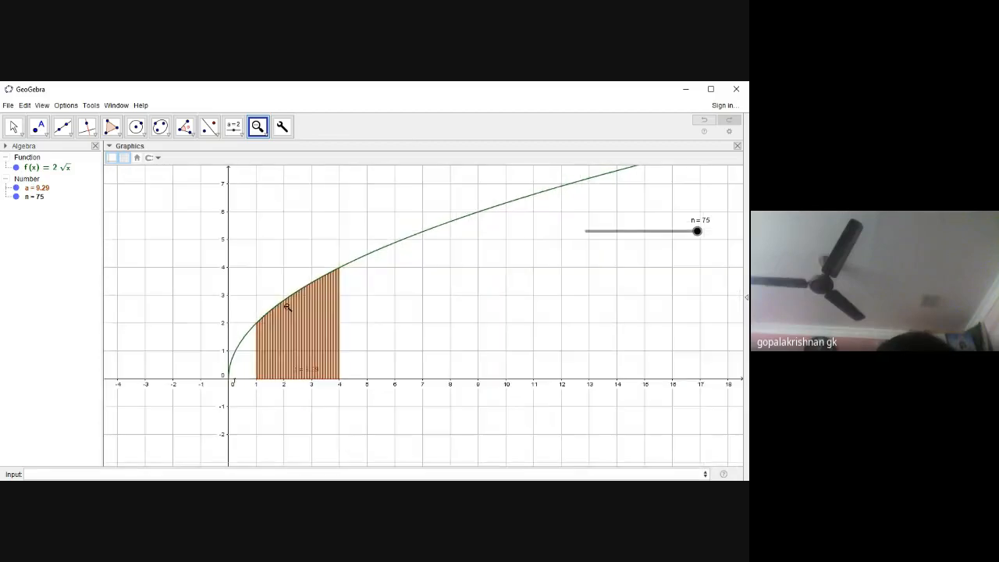
- Zoom in and out around the lower-sum region between x = 1 and x = 4 to examine how its rectangles fill the area under the curve
left_click(368, 330)
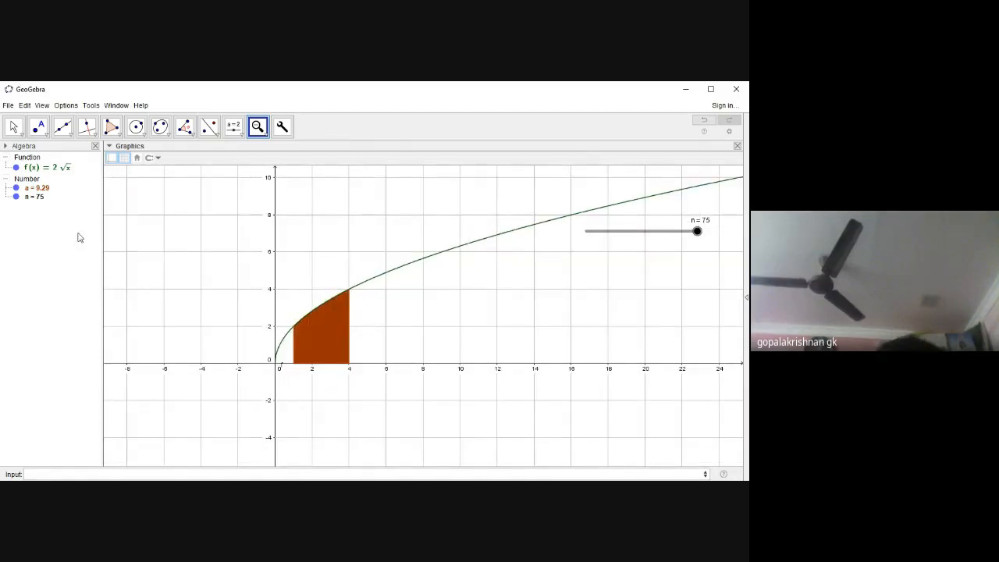
left_click(263, 134)
left_click(282, 172)
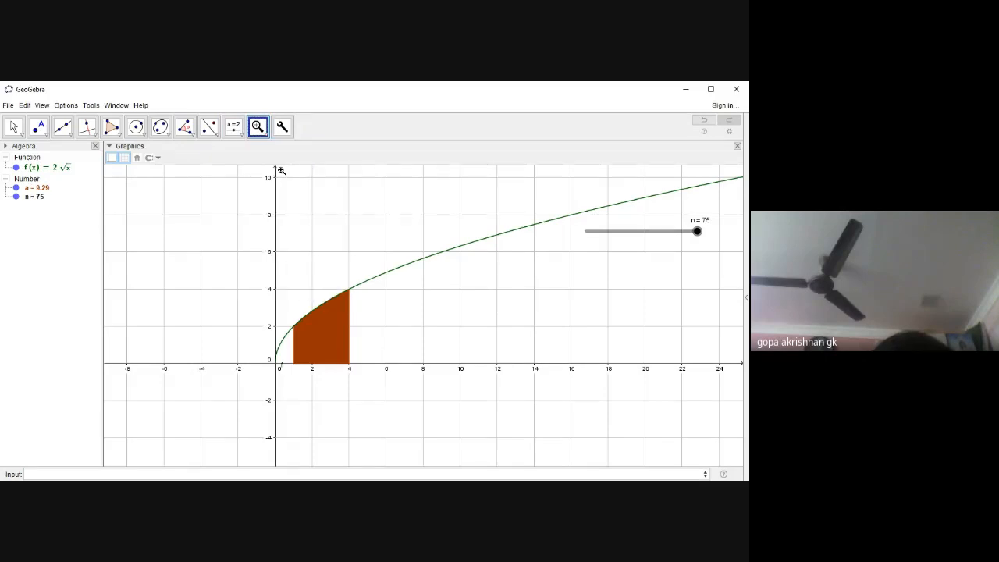
left_click(320, 273)
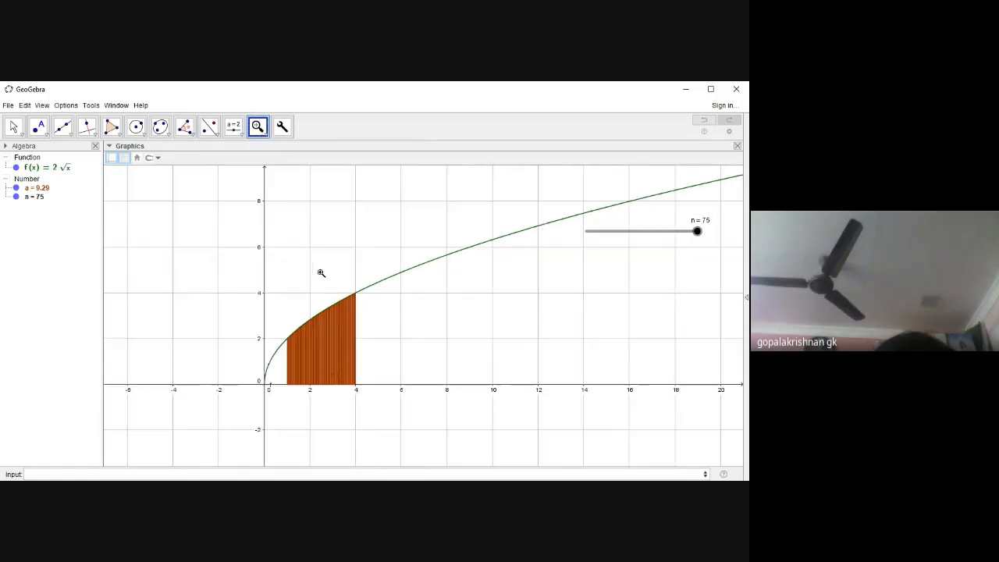
left_click(320, 273)
left_click(319, 273)
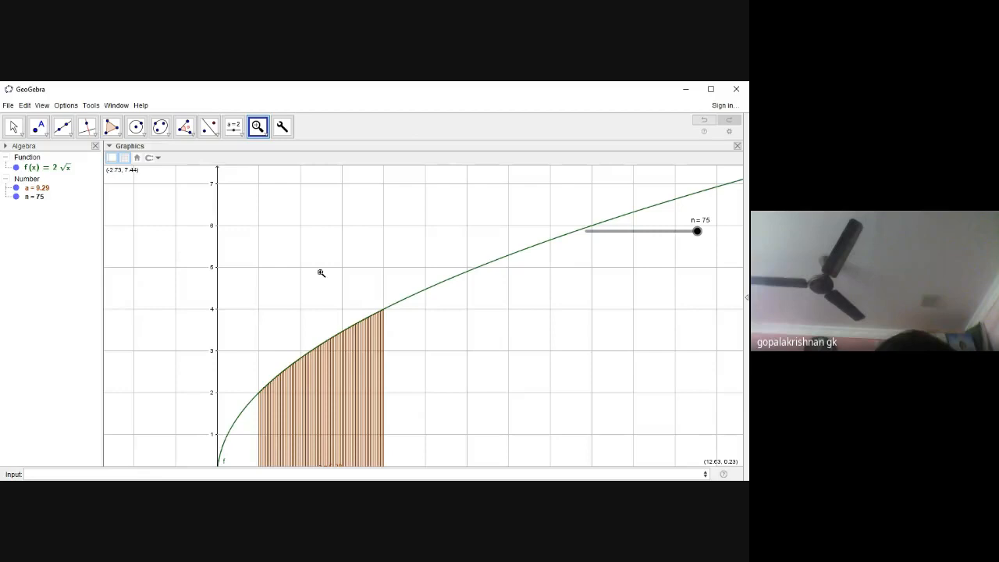
left_click(266, 134)
left_click(276, 194)
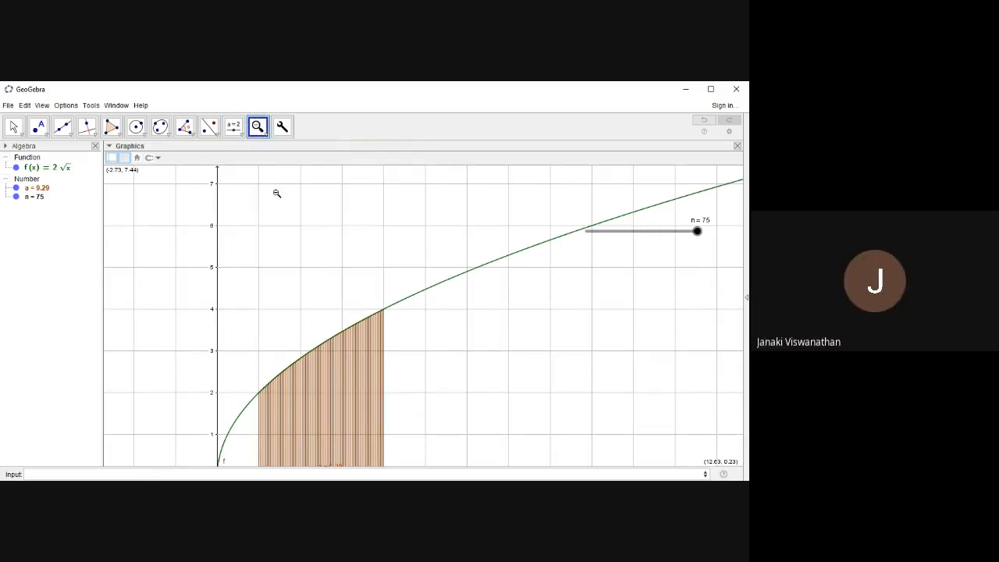
left_click(263, 345)
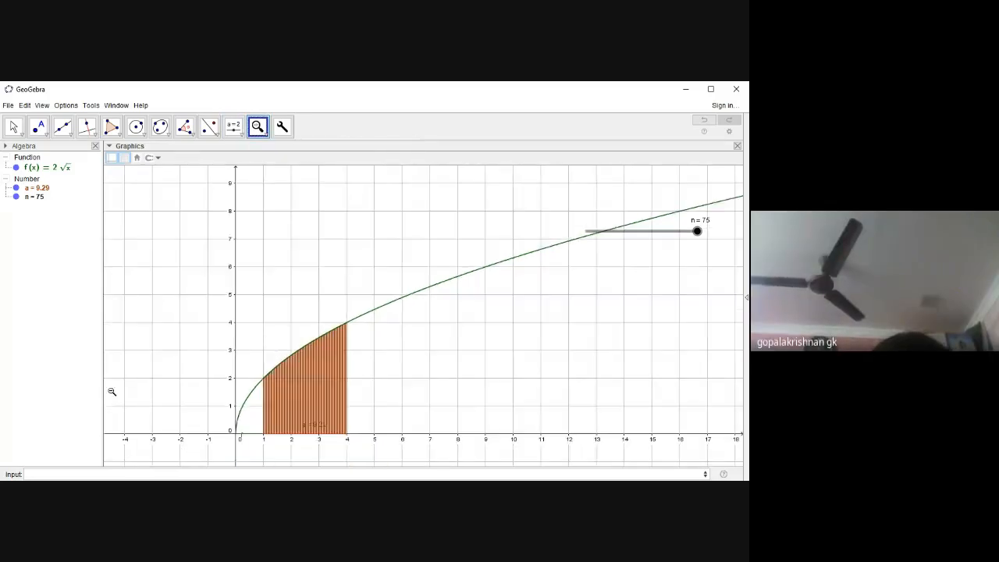
- Undo the whole construction, including the lower sum, the slider n and the function, back to an empty graph
key("ctrl+z")
key("ctrl+z")
key("ctrl+z")
key("ctrl+z")
key("ctrl+z")
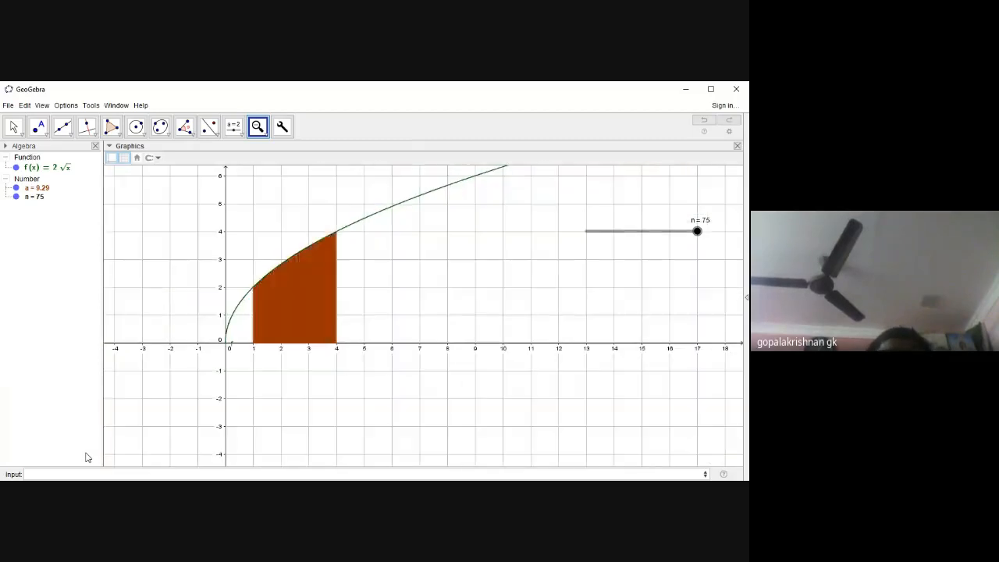
key("ctrl+z")
key("ctrl+z")
key("ctrl+z")
key("ctrl+z")
key("ctrl+z")
key("ctrl+z")
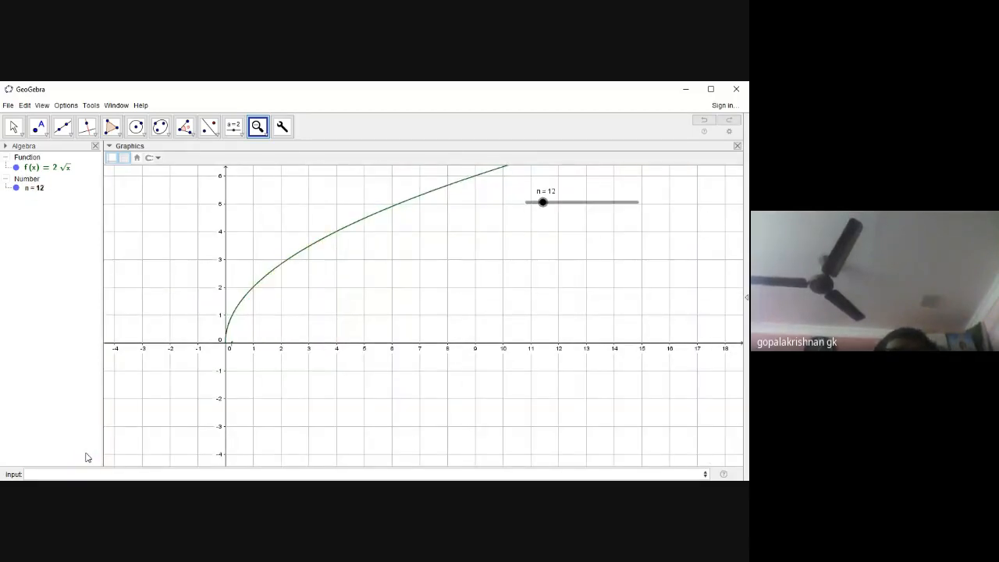
key("ctrl+z")
key("ctrl+z")
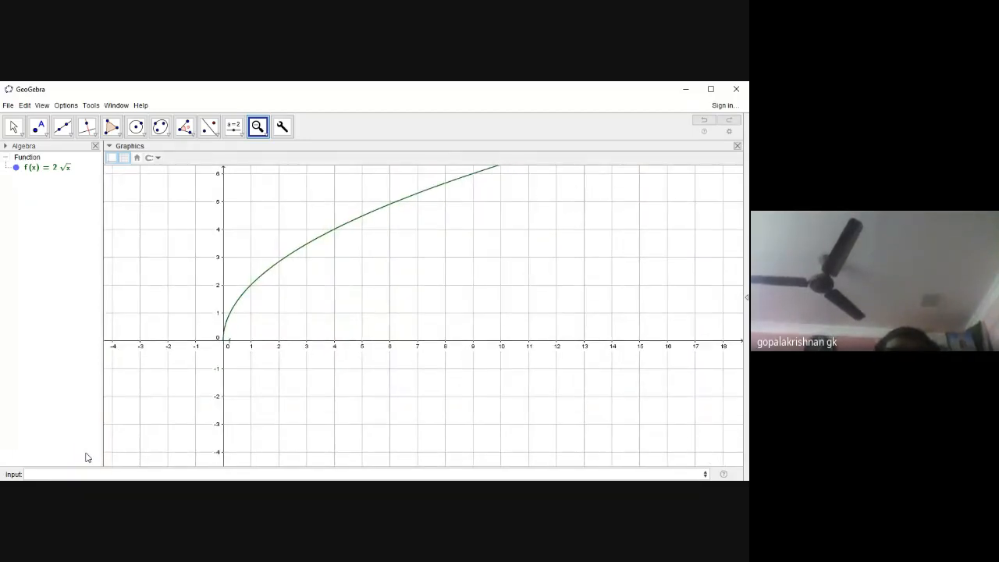
- Plot the function y=2sqrt(x)
left_click(60, 472)
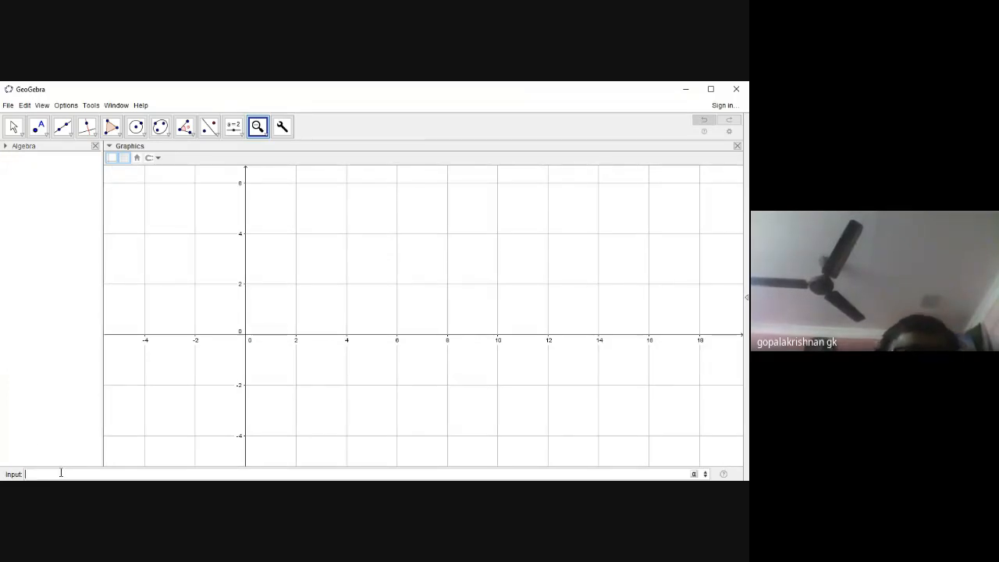
type("y=")
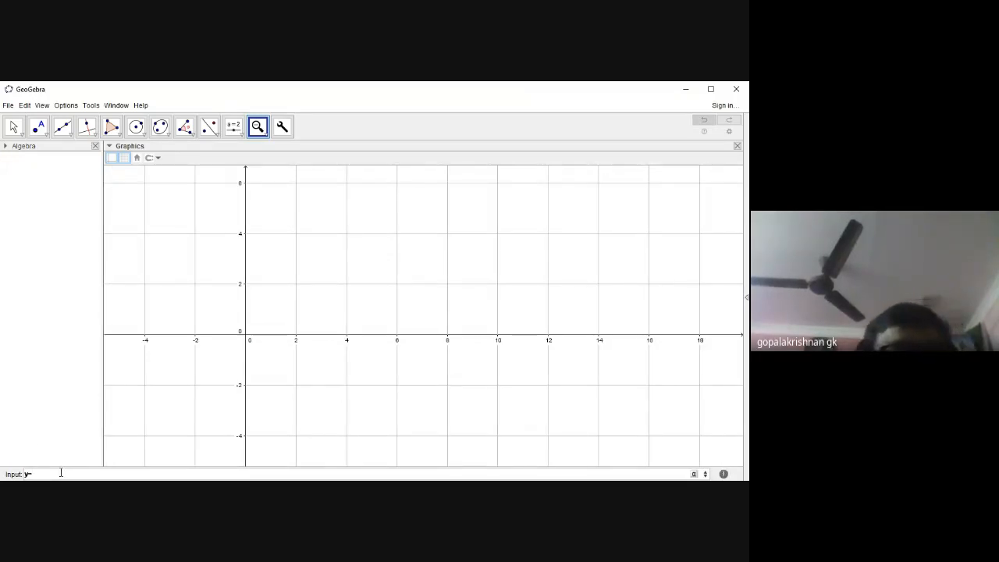
type("2")
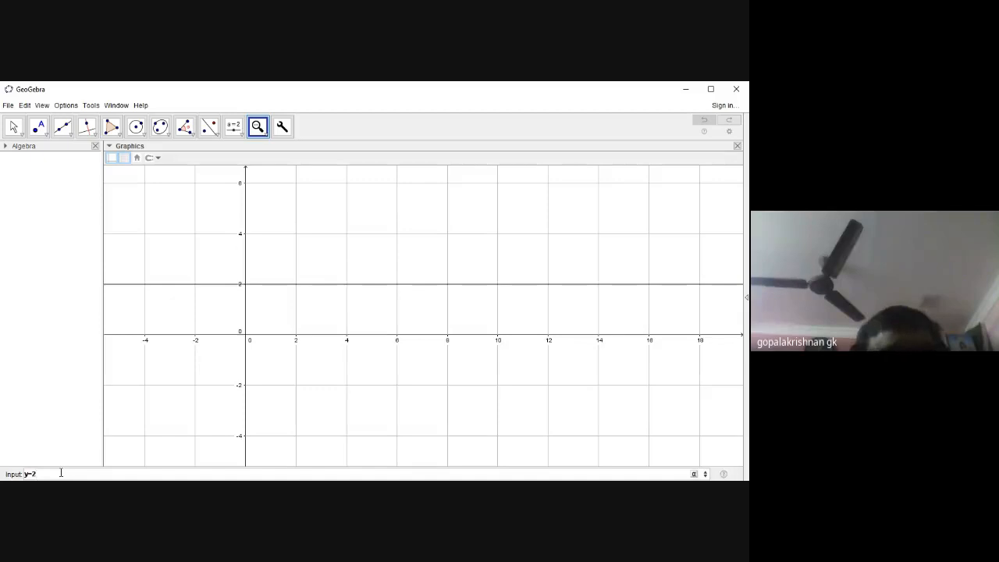
type("sqrt(")
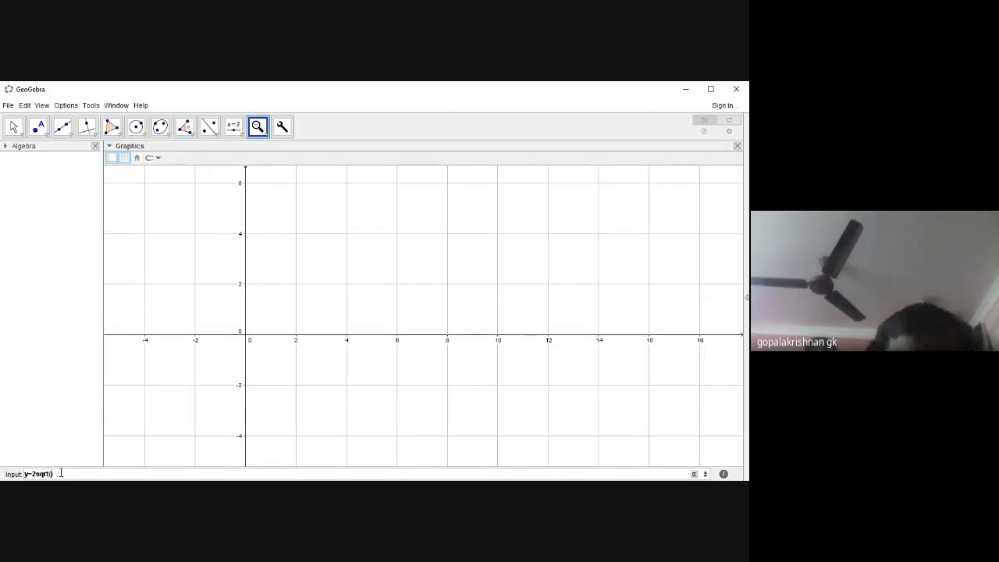
type("x")
key("Return")
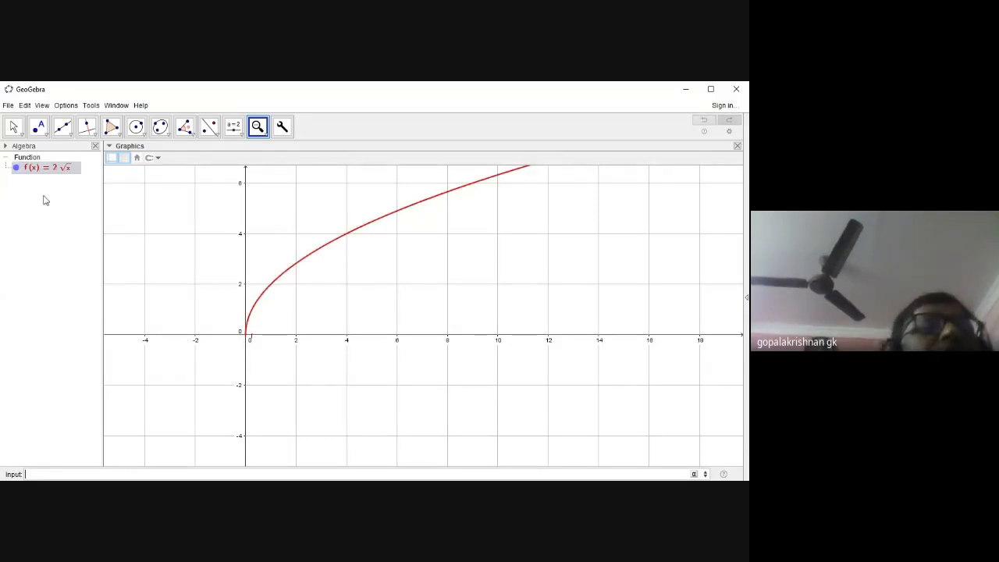
- Redefine the function as f(x) = -2sqrt(x) to plot the lower branch of the curve
double_click(71, 171)
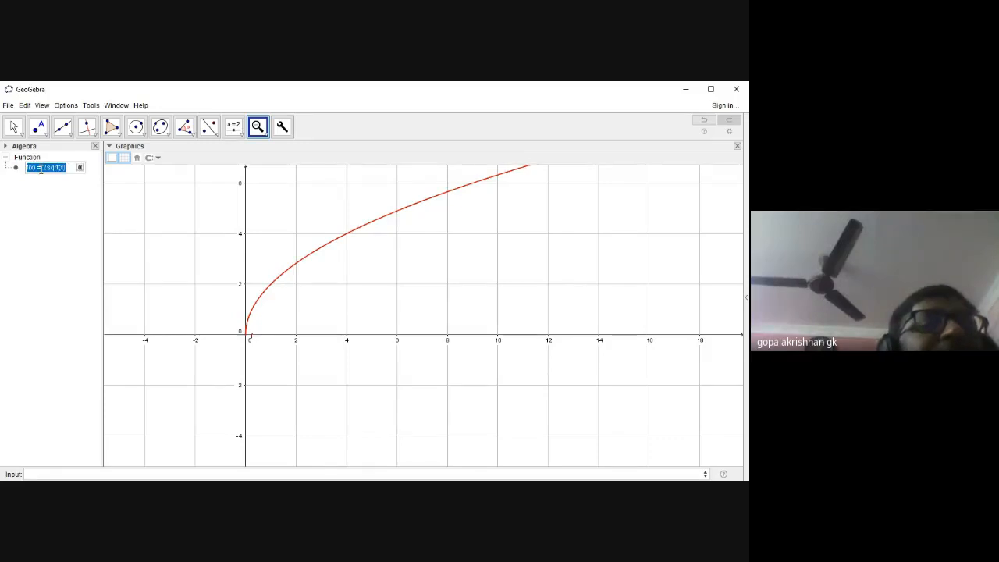
left_click(41, 165)
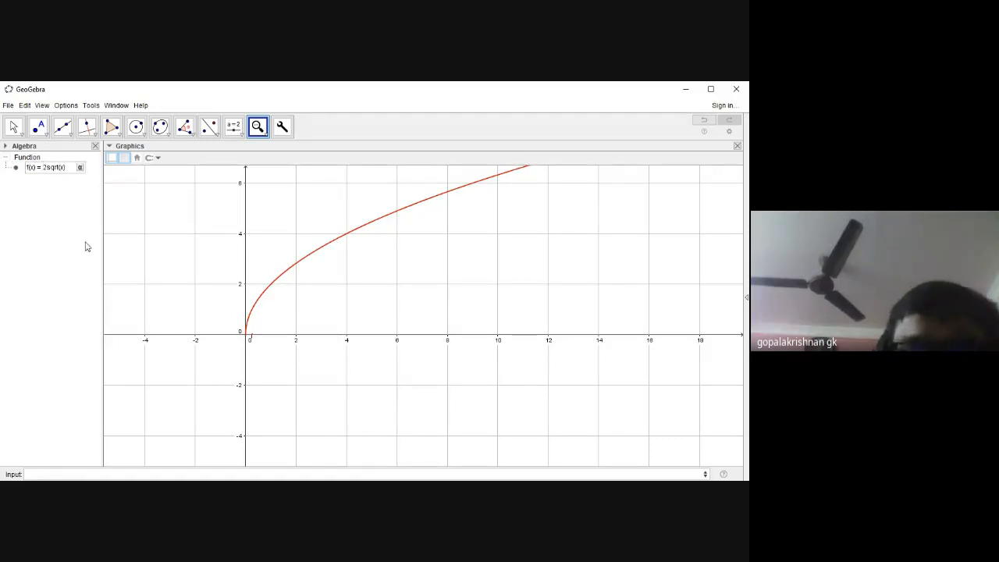
type("-")
key("Return")
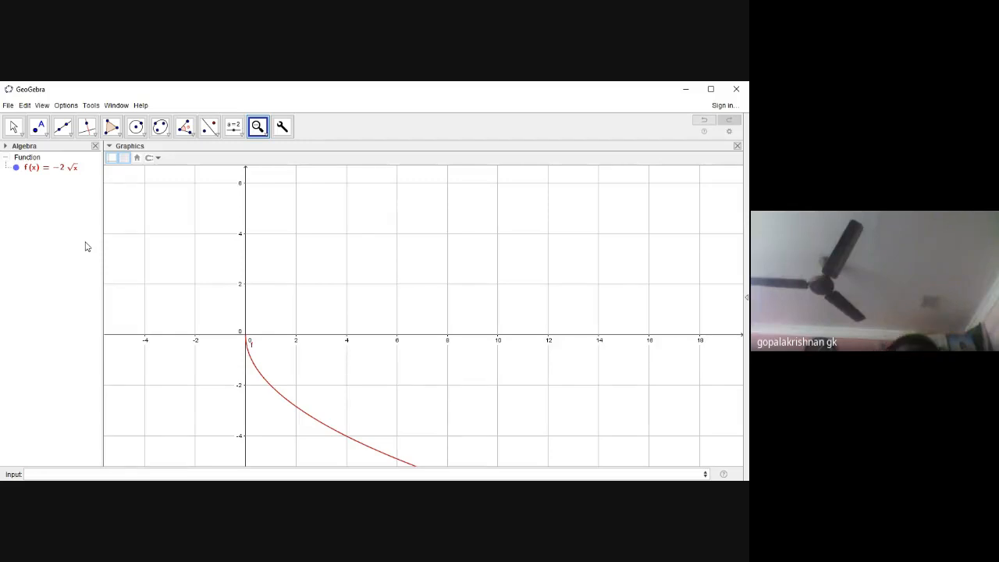
- Remove the minus sign from the function definition so that it reads f(x) = 2sqrt(x)
double_click(61, 169)
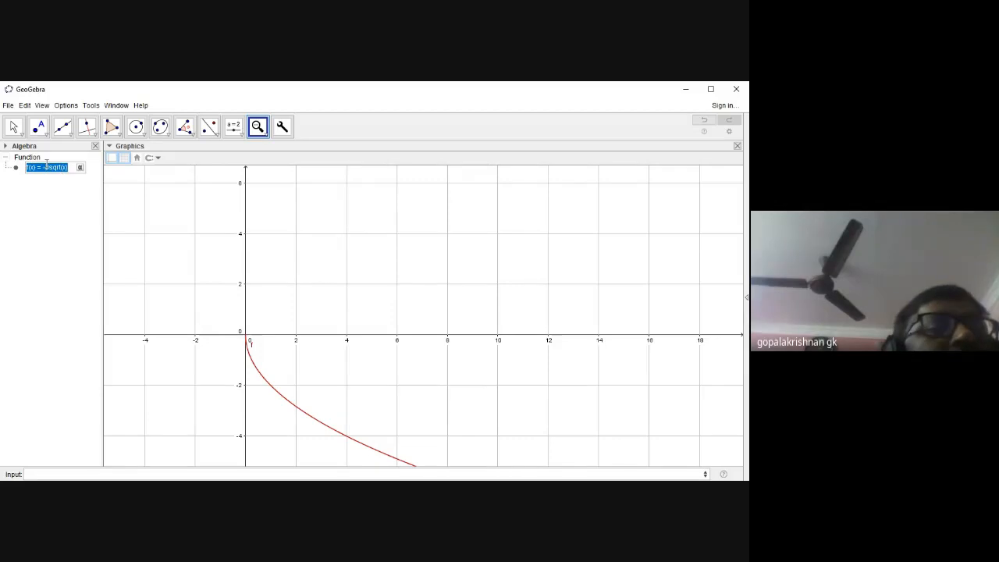
left_click(47, 166)
key("BackSpace")
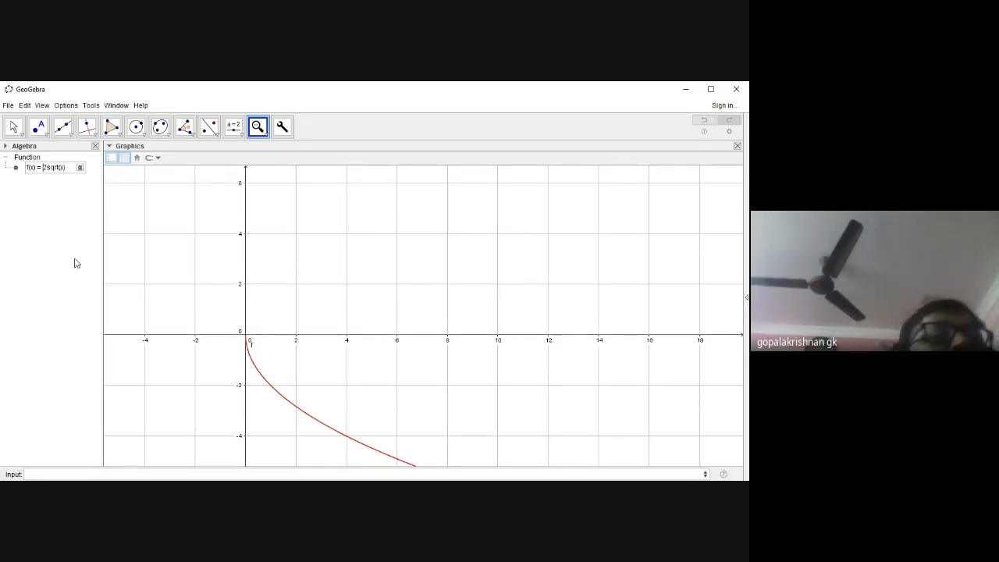
key("Return")
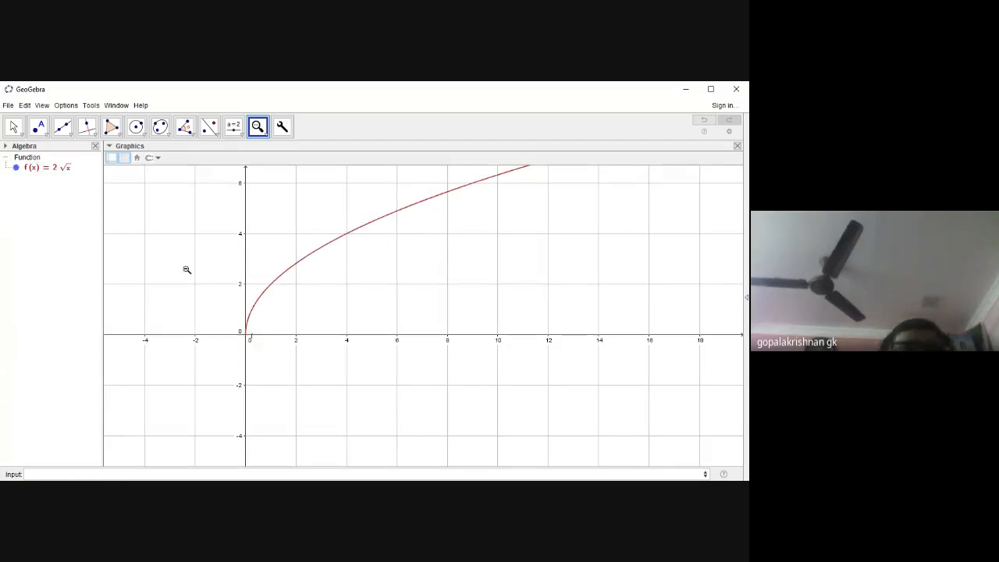
- Create an integer slider n from 1 to 30 with increment 1, placed below the curve near x = 10
left_click(239, 134)
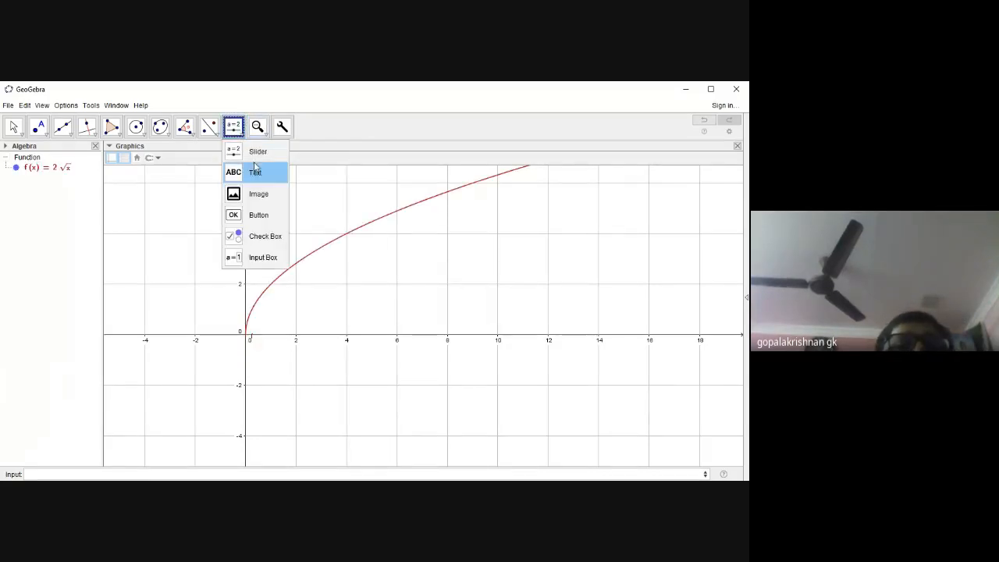
left_click(257, 149)
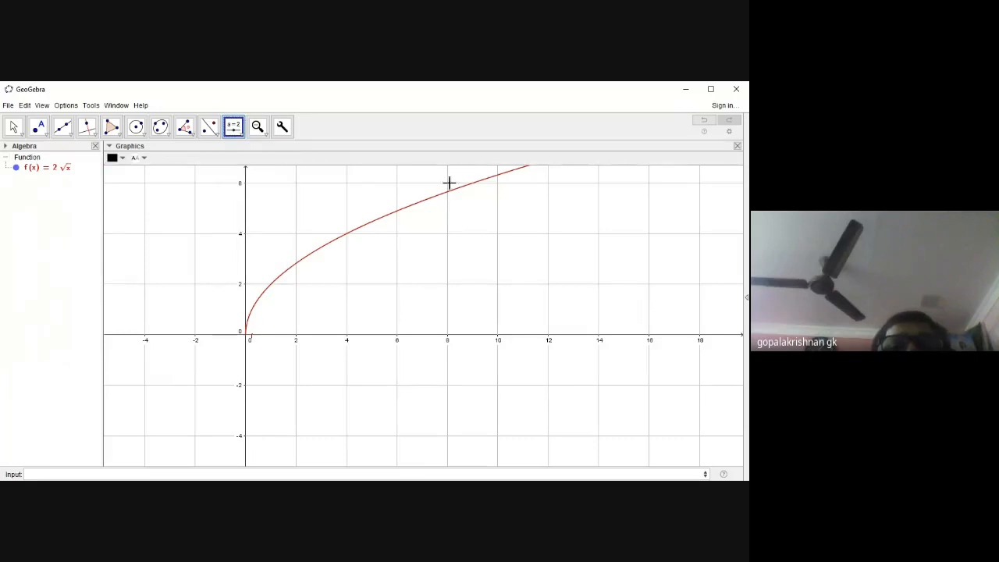
left_click(508, 242)
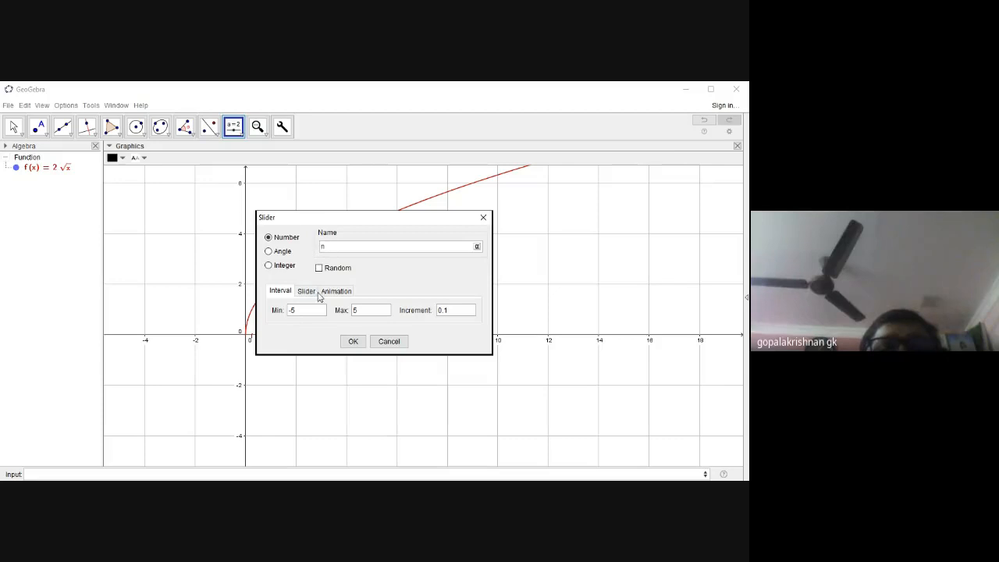
left_click(268, 266)
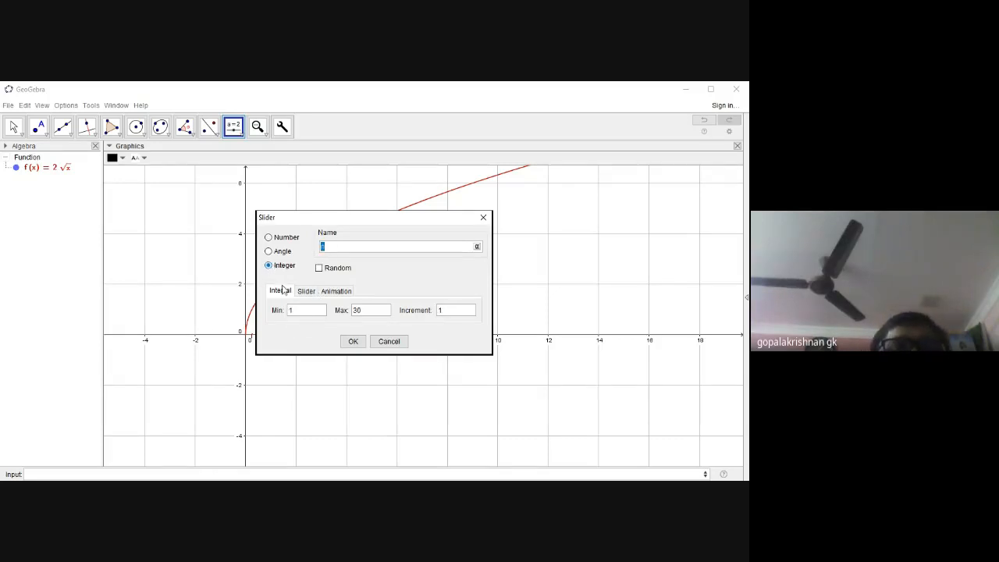
left_click(370, 312)
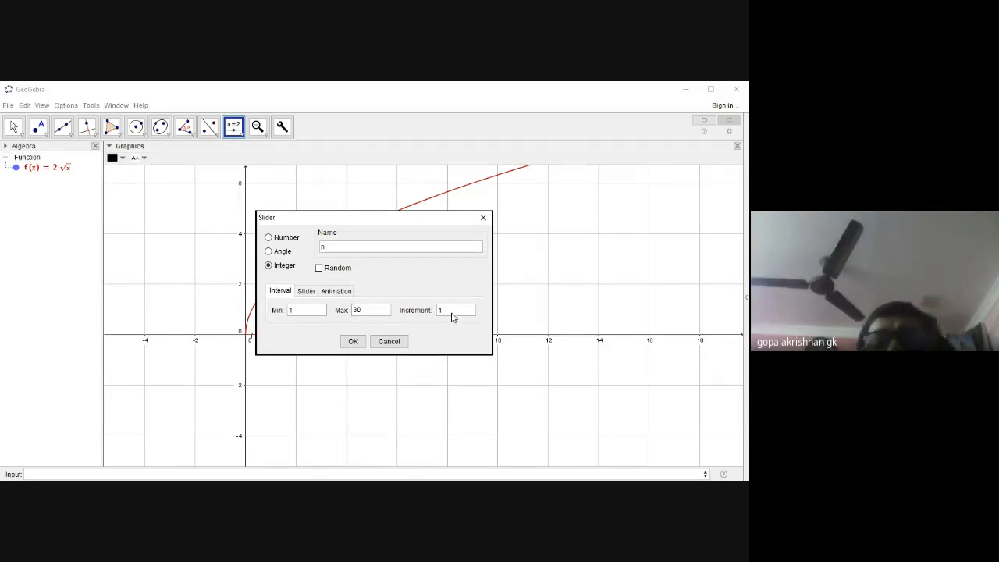
left_click(353, 343)
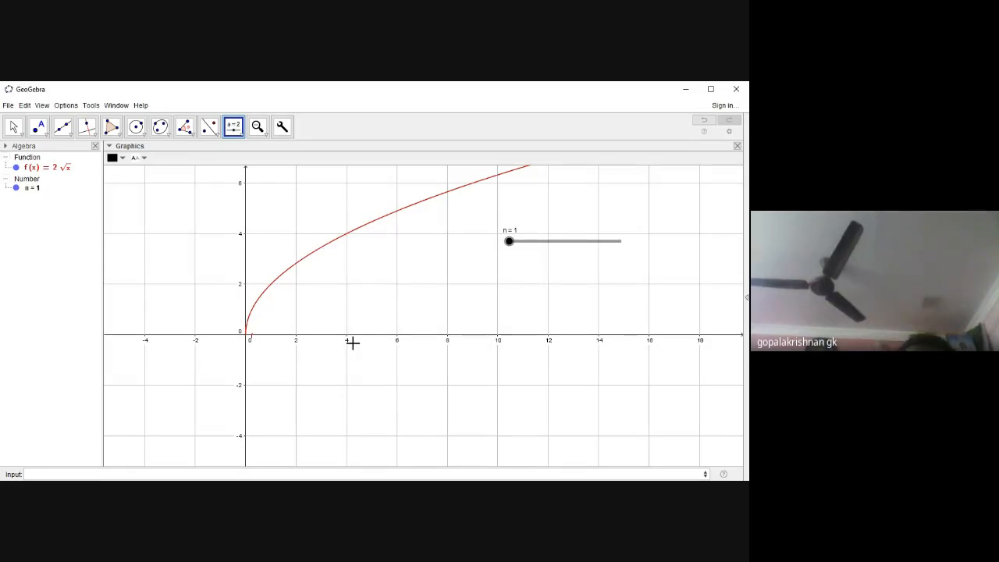
- Create the lower sum of f(x) from x = 1 to 4 with n rectangles using LowerSum[f(x), 1, 4, n]
left_click(67, 475)
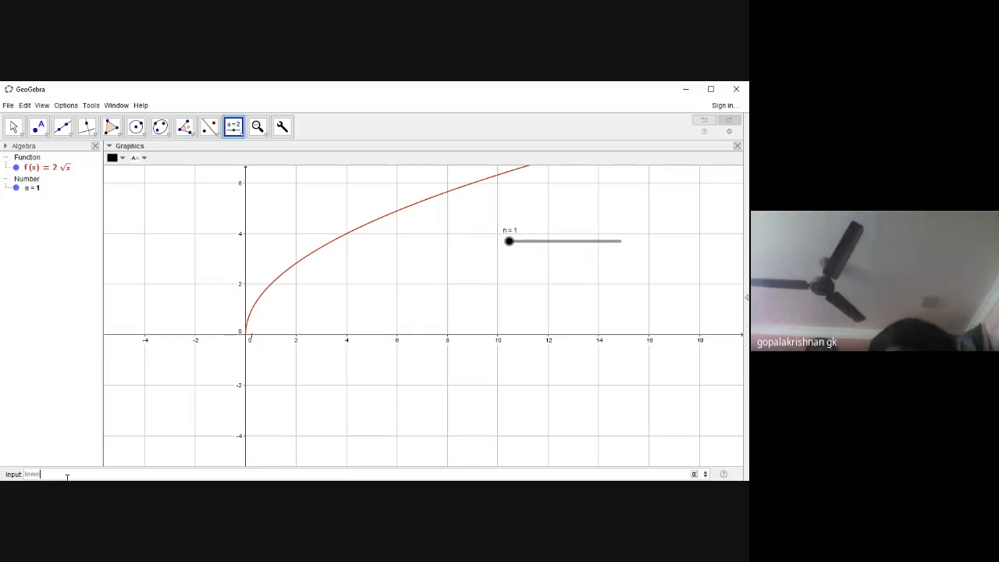
type("rsum")
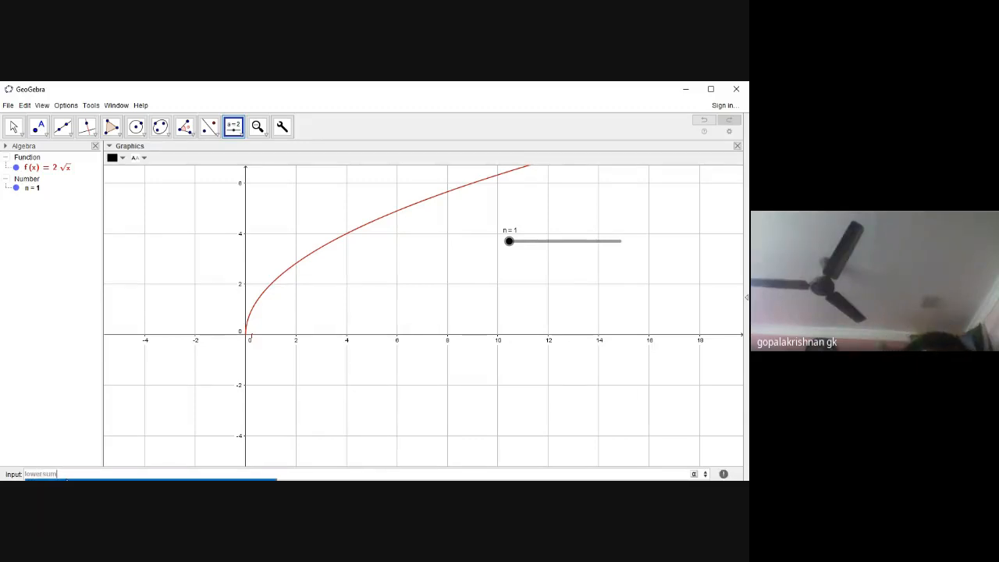
key("BackSpace")
key("BackSpace")
key("BackSpace")
key("BackSpace")
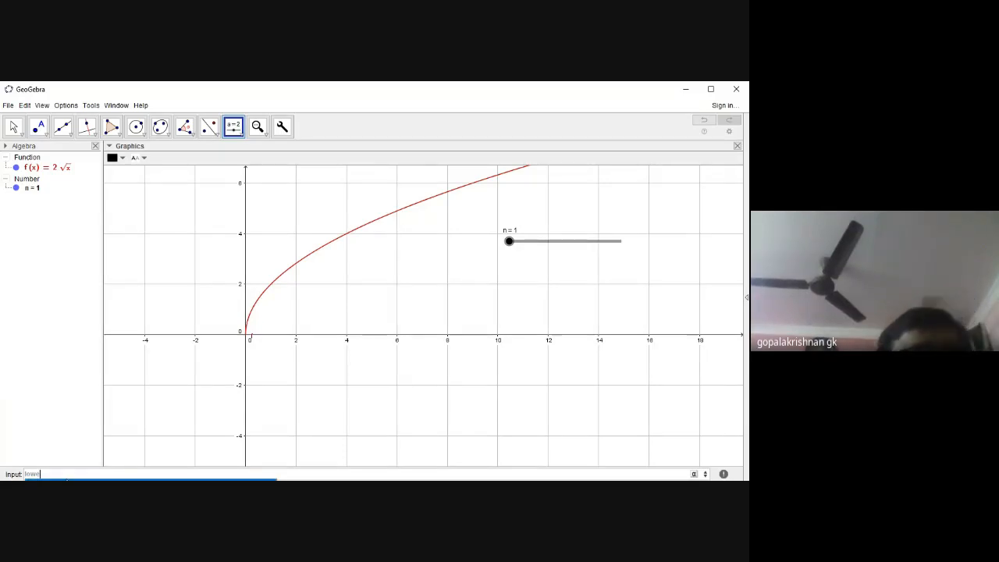
key("Return")
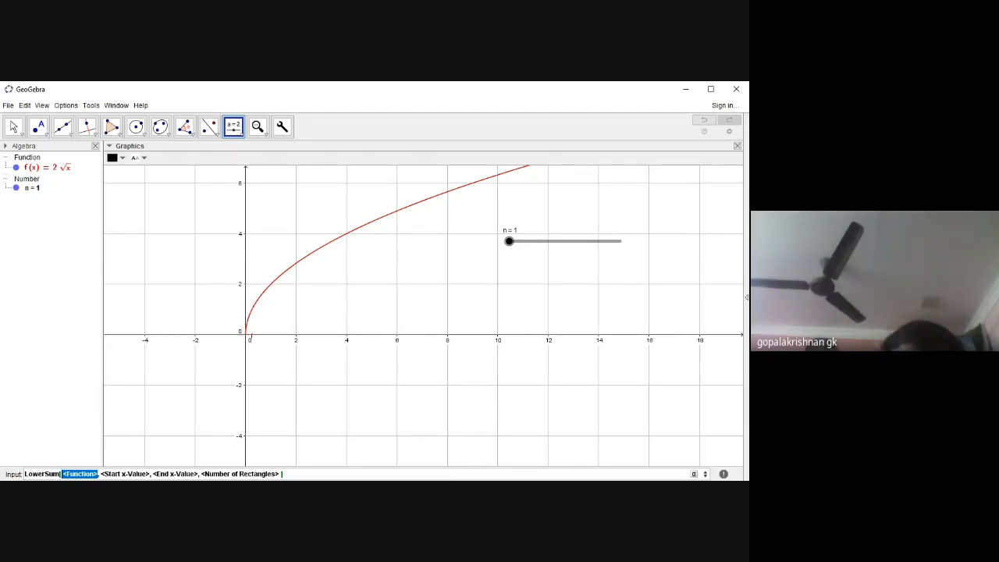
type("f(x)")
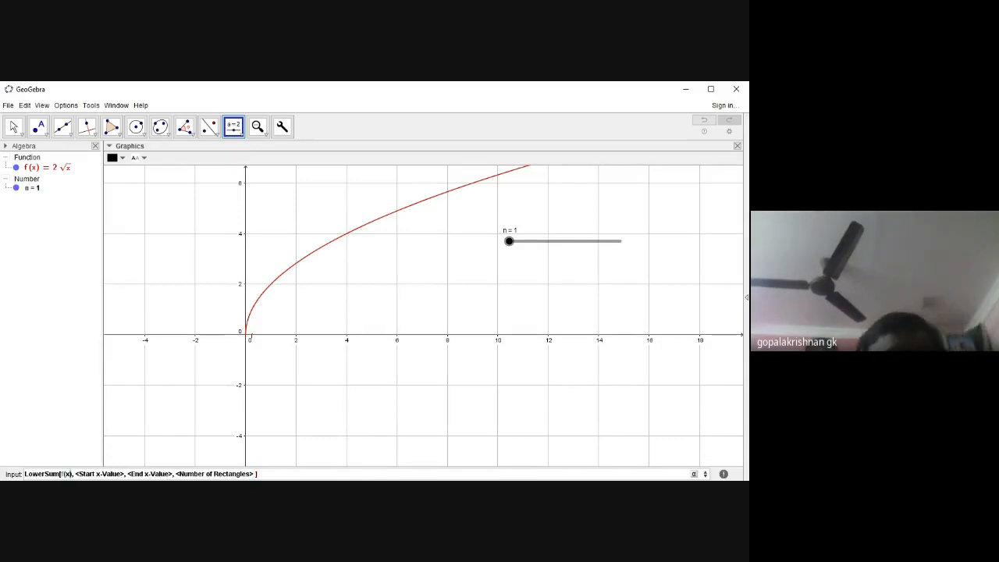
key("Tab")
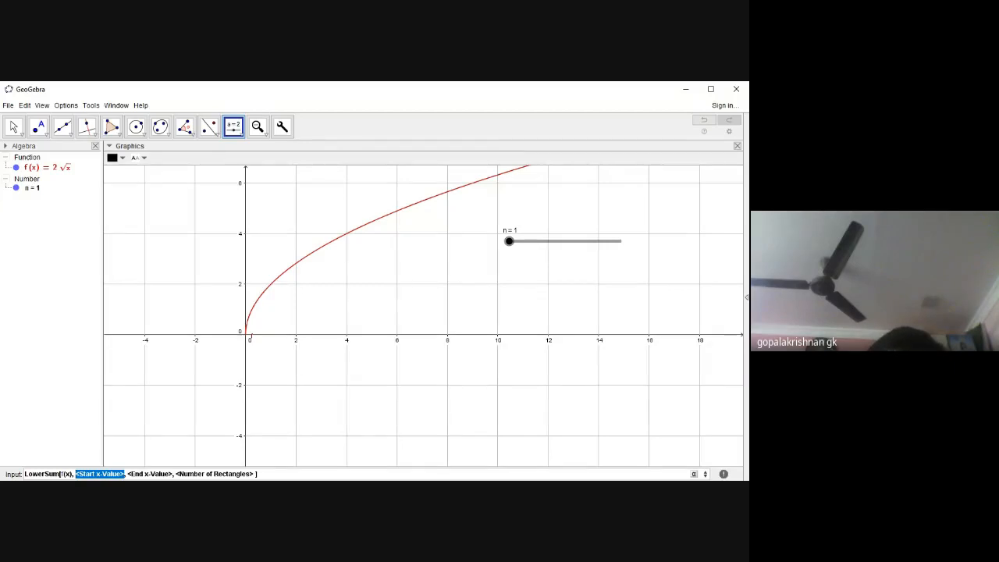
type("1")
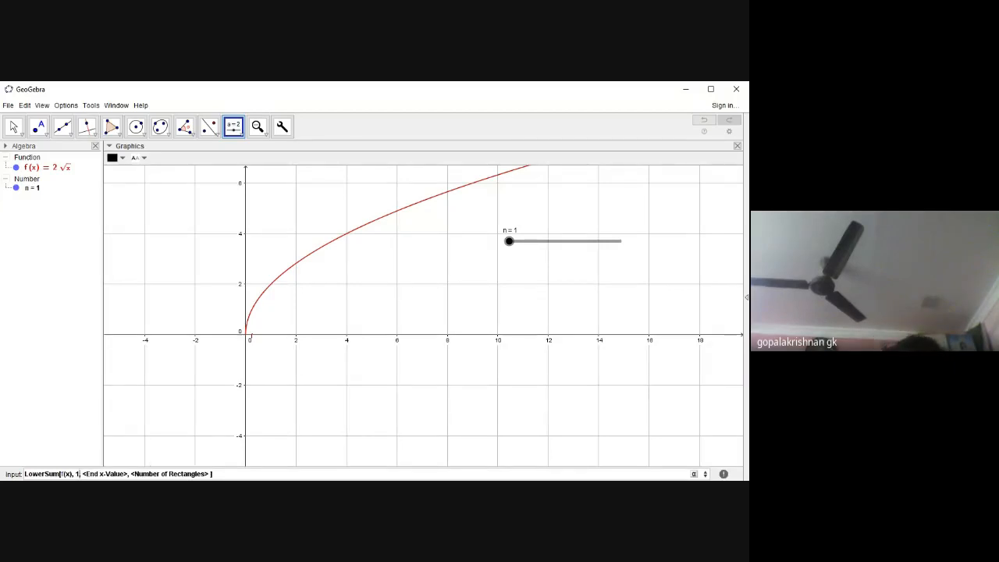
key("Tab")
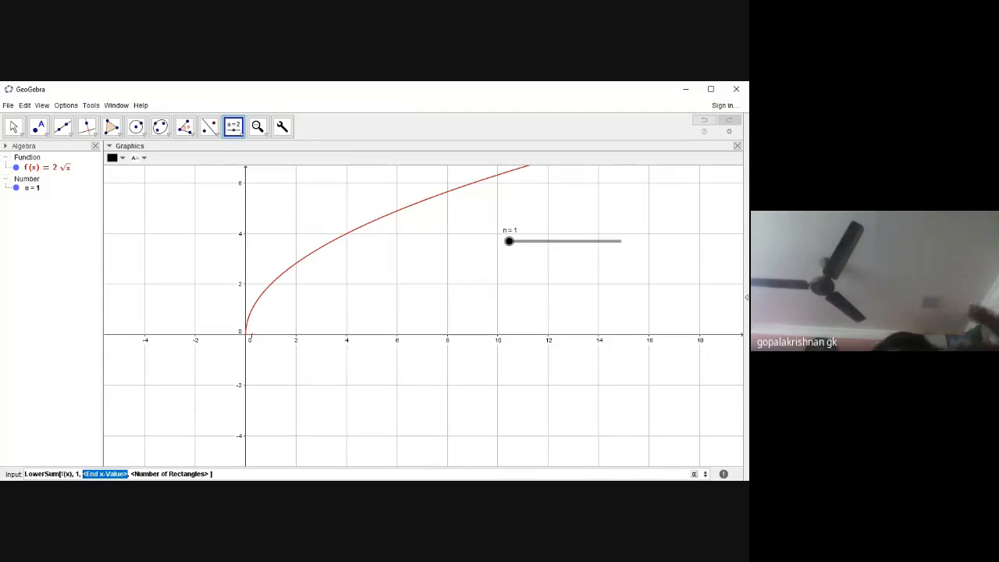
type("4")
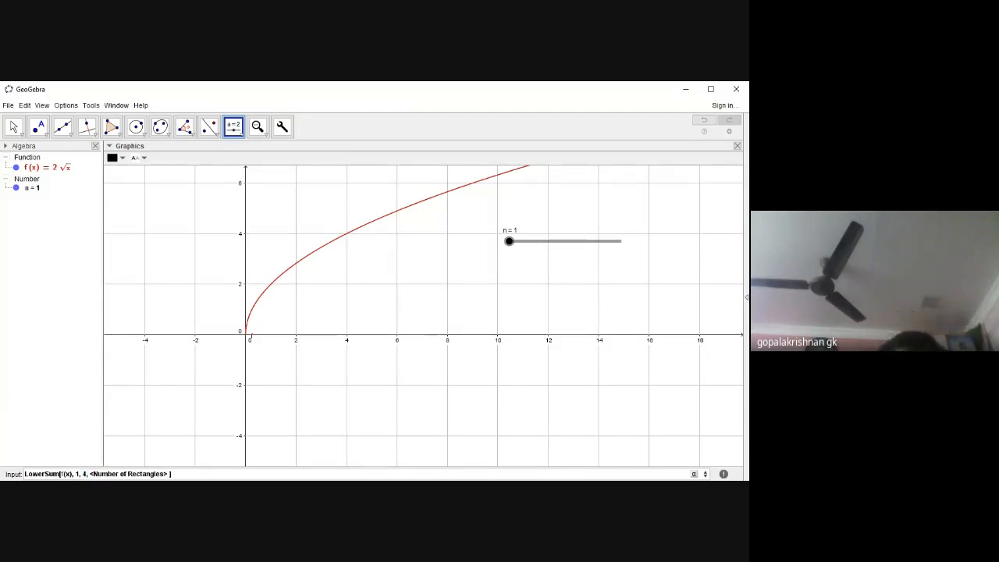
key("Tab")
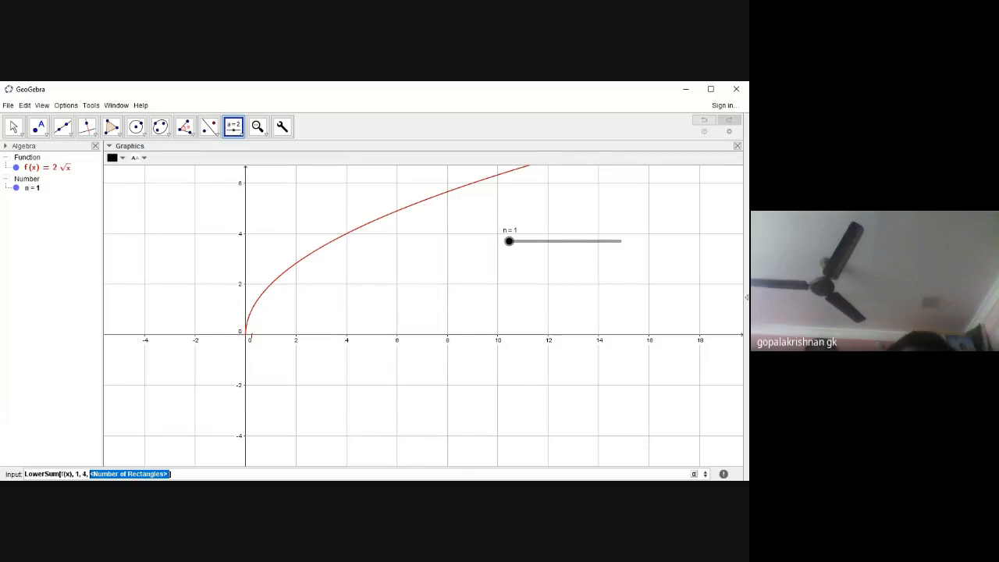
type("n")
key("Return")
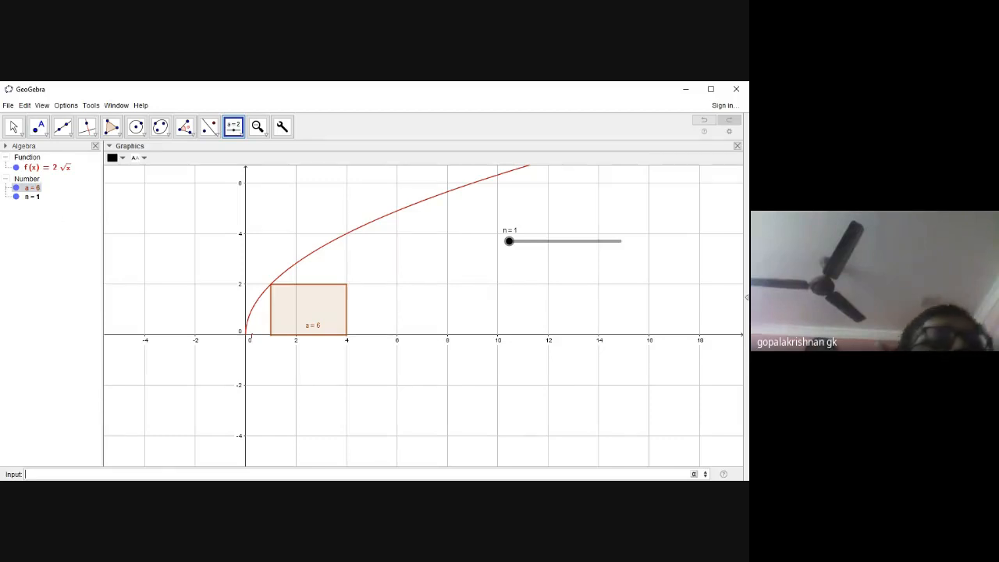
- Set slider n to 3 to split the lower sum into three rectangles
mouse_move(35, 193)
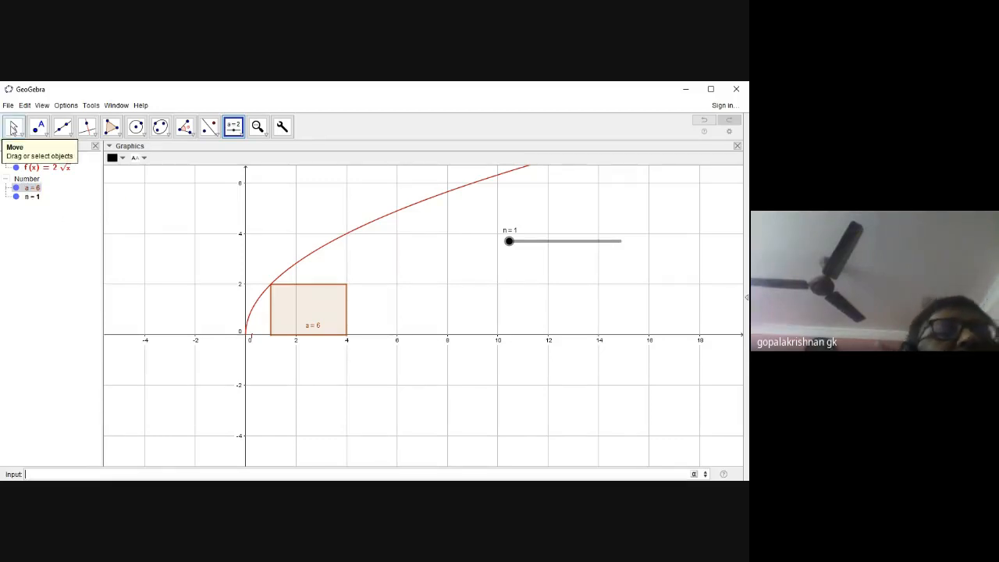
left_click(13, 127)
mouse_move(509, 241)
left_mouse_down()
mouse_move(530, 245)
mouse_move(515, 241)
left_mouse_up()
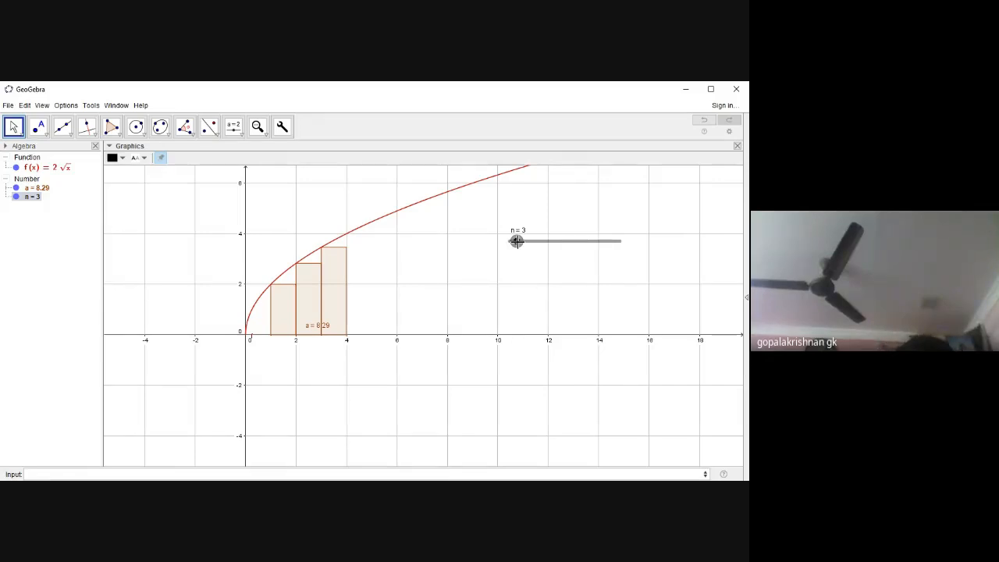
- Create the upper sum of f(x) from x = 1 to 4 with n rectangles using UpperSum[f(x), 1, 4, n]
left_click(137, 472)
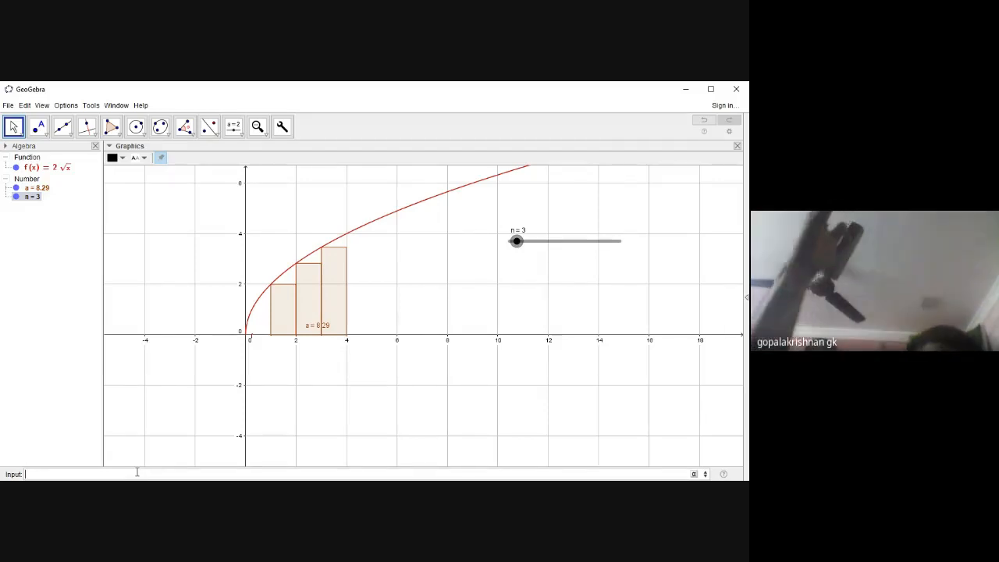
type("upp")
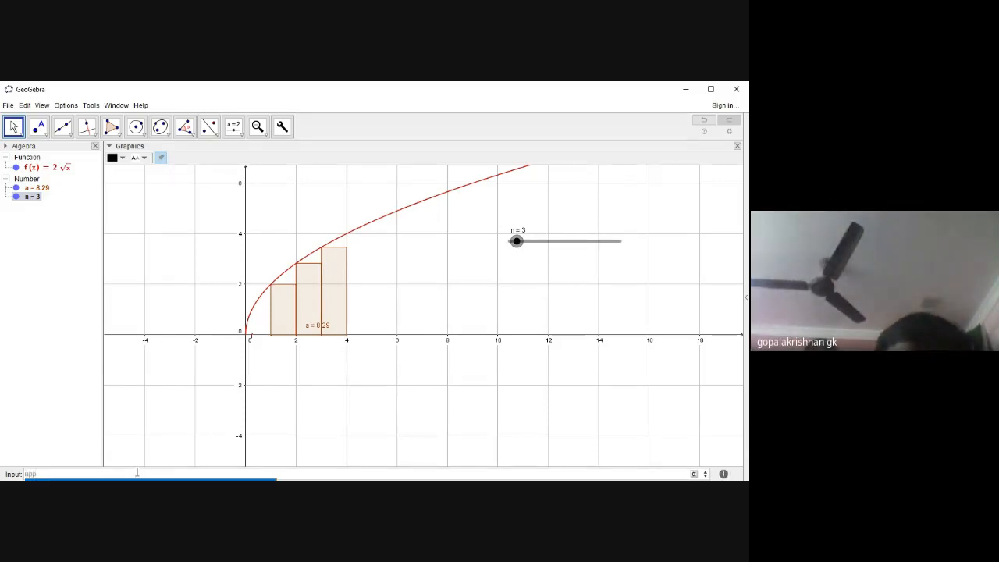
type("e")
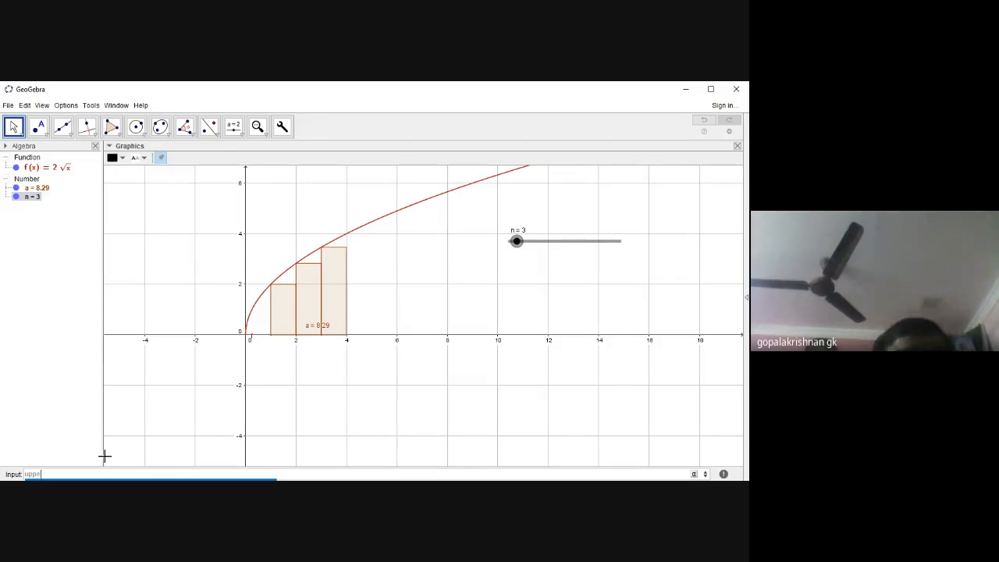
key("Return")
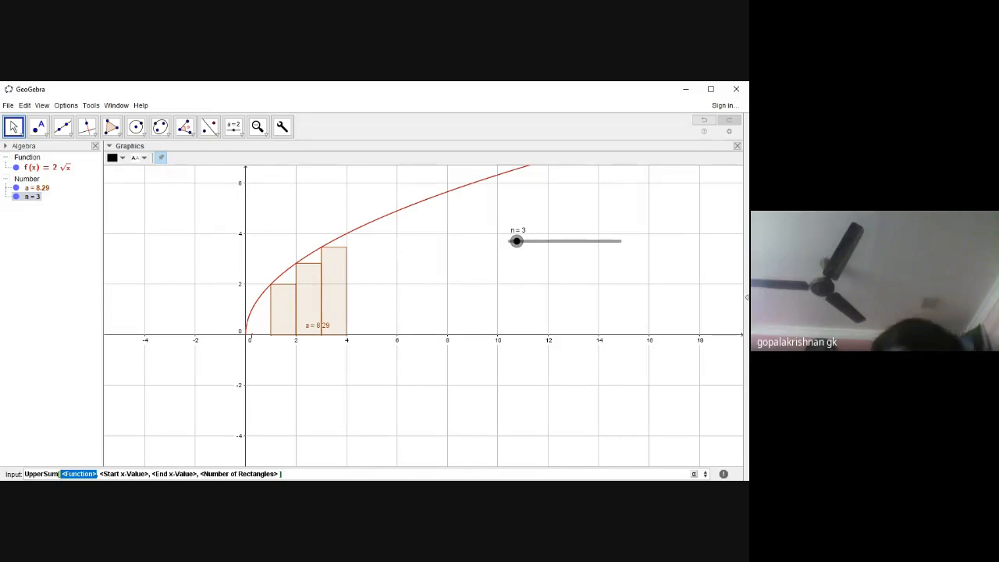
type("f(x)")
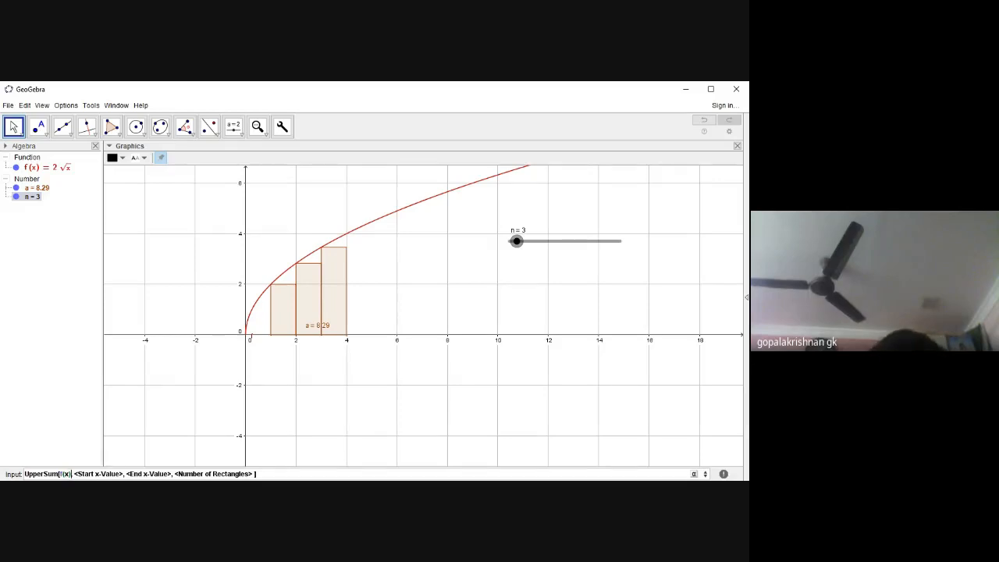
key("Tab")
type("1")
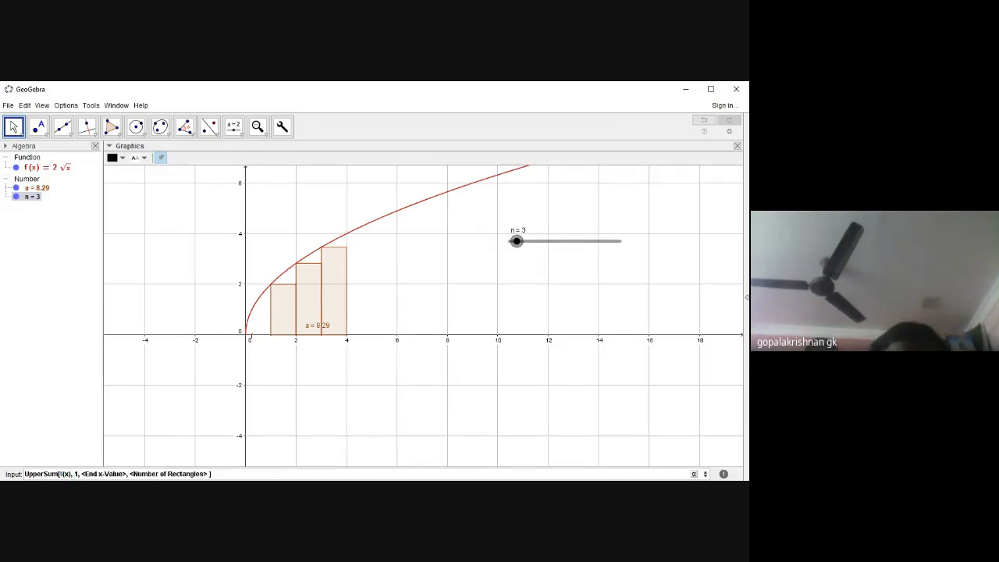
key("Tab")
type("4")
key("Tab")
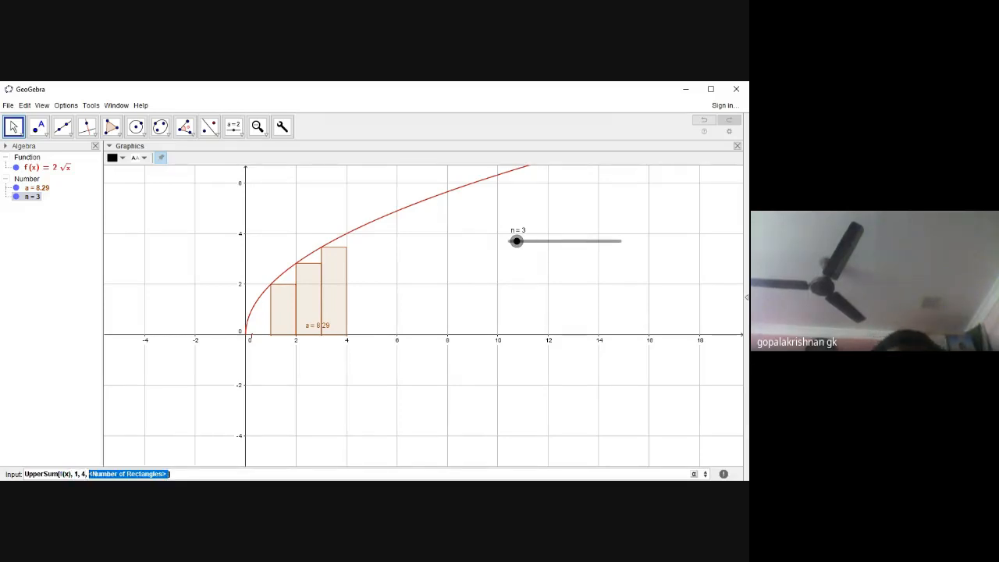
type("n")
key("Return")
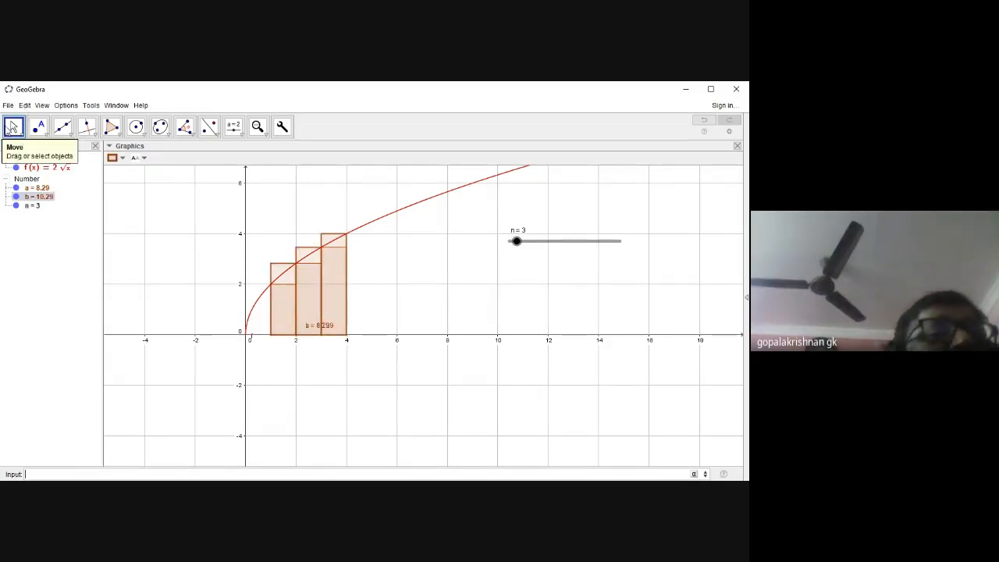
- Hide lower sum a and run slider n up to 30 and back to 4 with only the upper sum shown
left_click(16, 188)
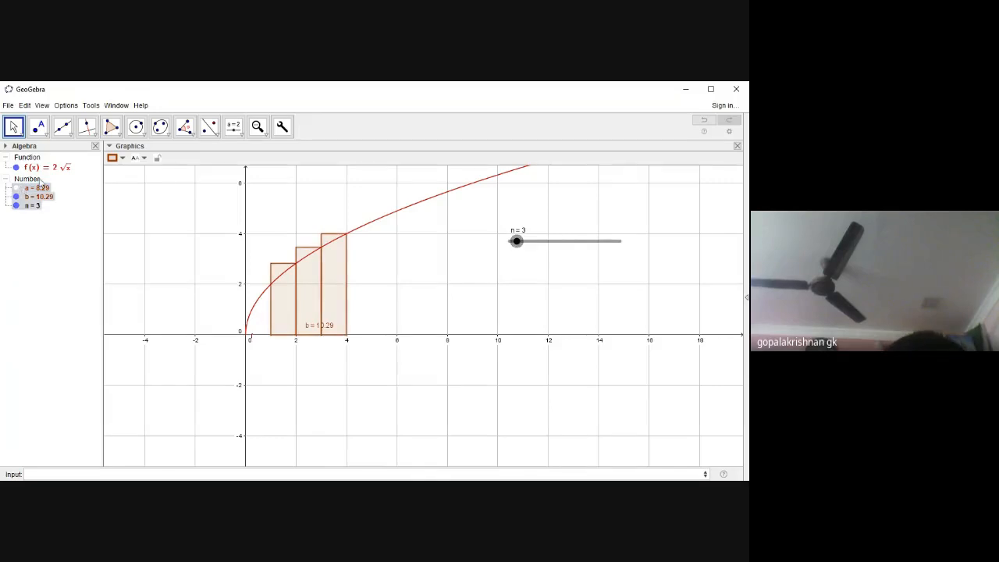
left_click(36, 207)
left_click_drag(517, 248, 627, 255)
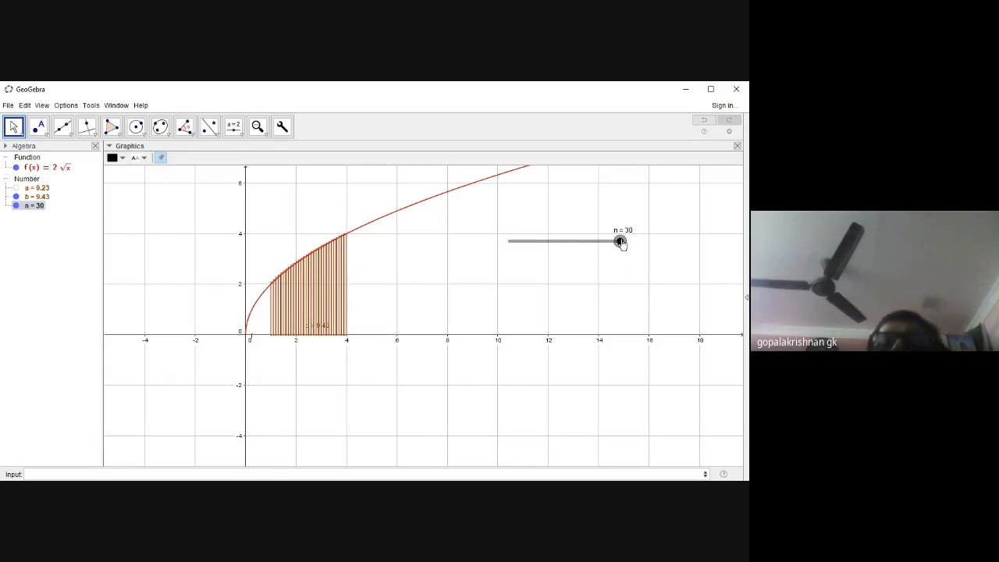
left_click_drag(622, 244, 522, 248)
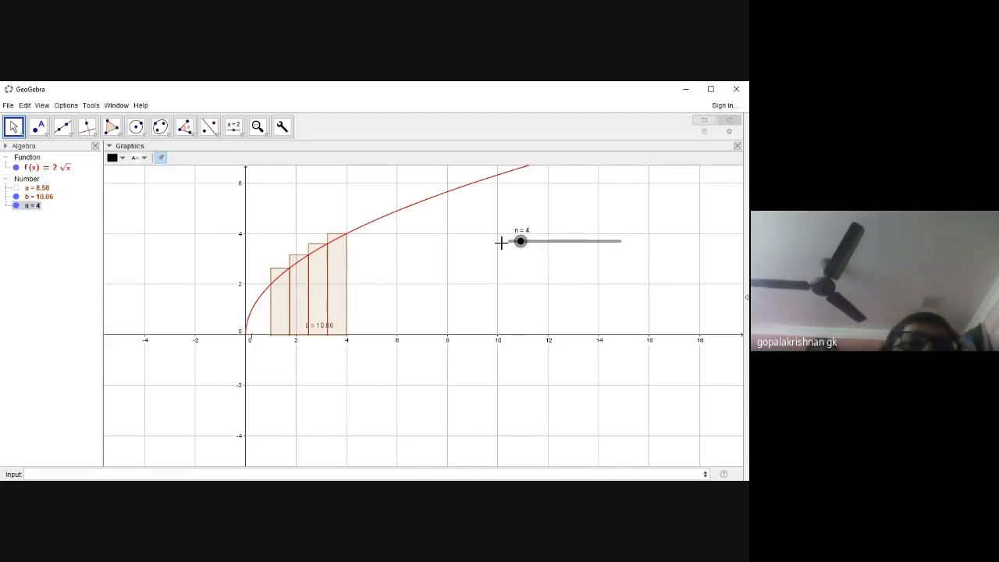
- Hide upper sum b and show lower sum a in its place
left_click(23, 198)
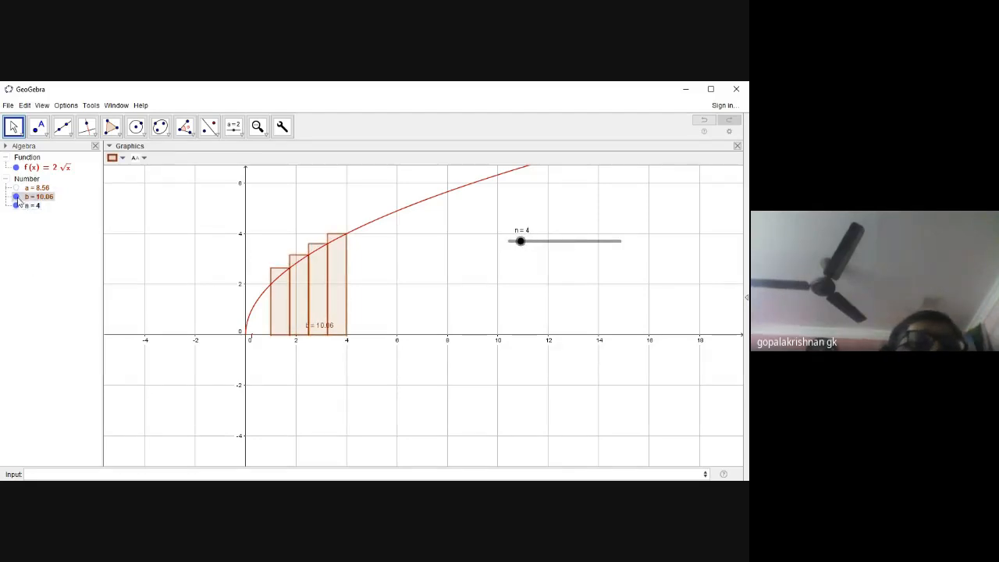
left_click(16, 196)
left_click(15, 188)
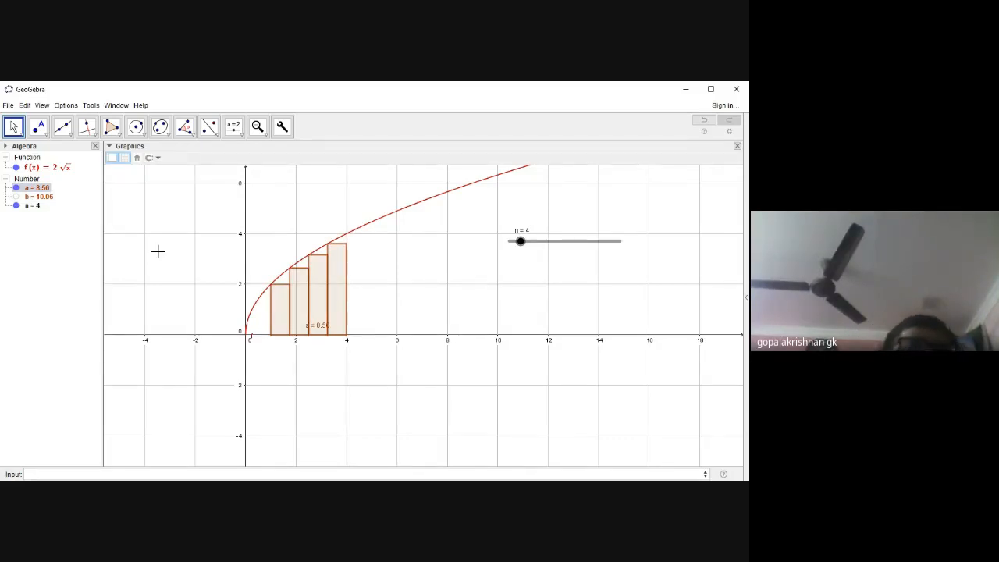
- Change the colour of lower sum a to blue (#0000FF) and show upper sum b again alongside it
right_click(42, 188)
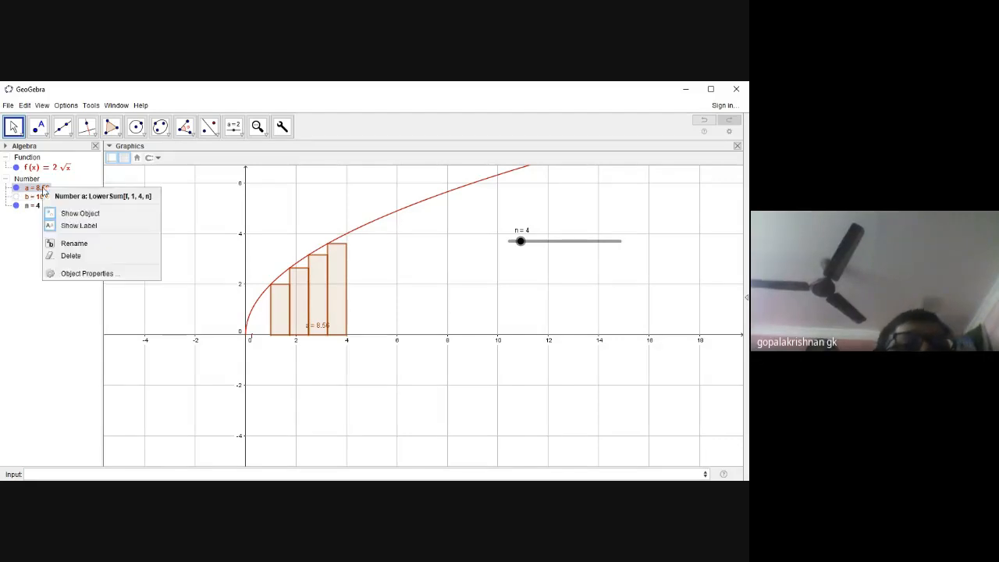
left_click(82, 273)
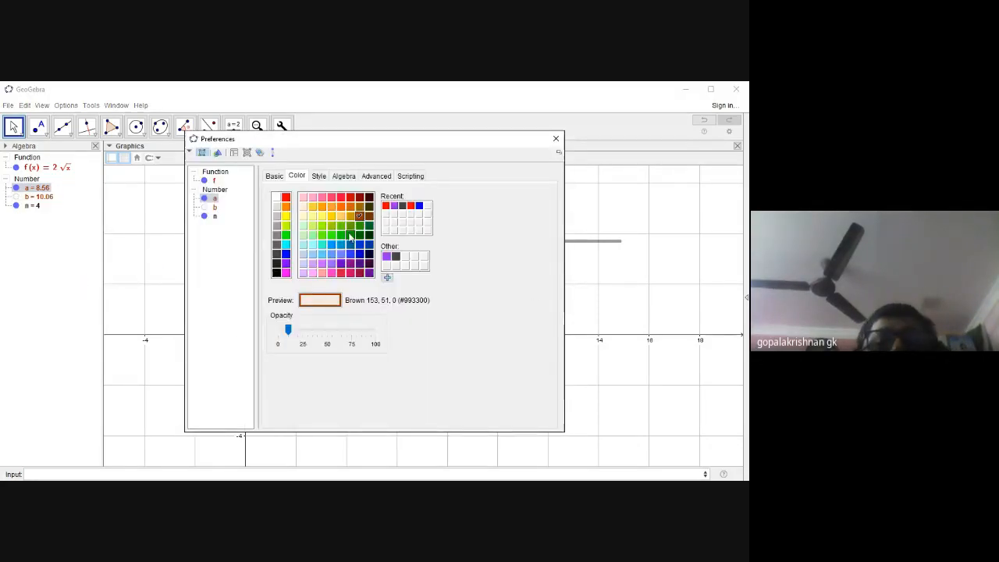
left_click(286, 253)
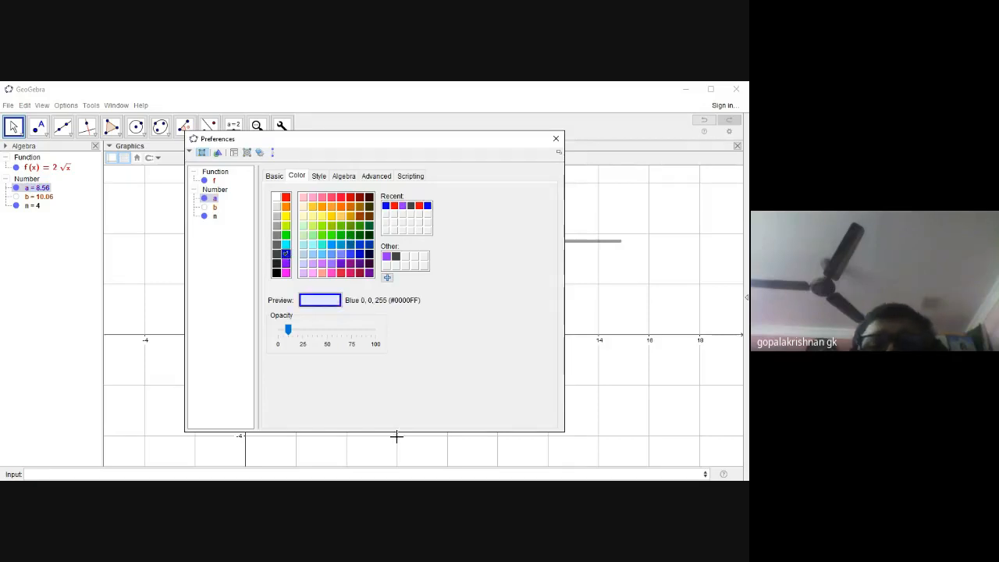
left_click(557, 139)
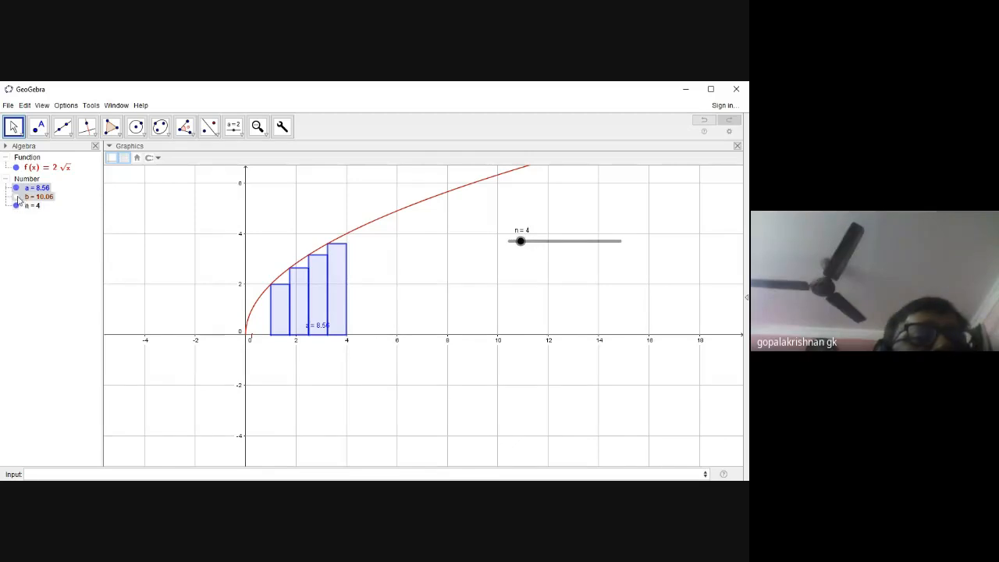
left_click(16, 197)
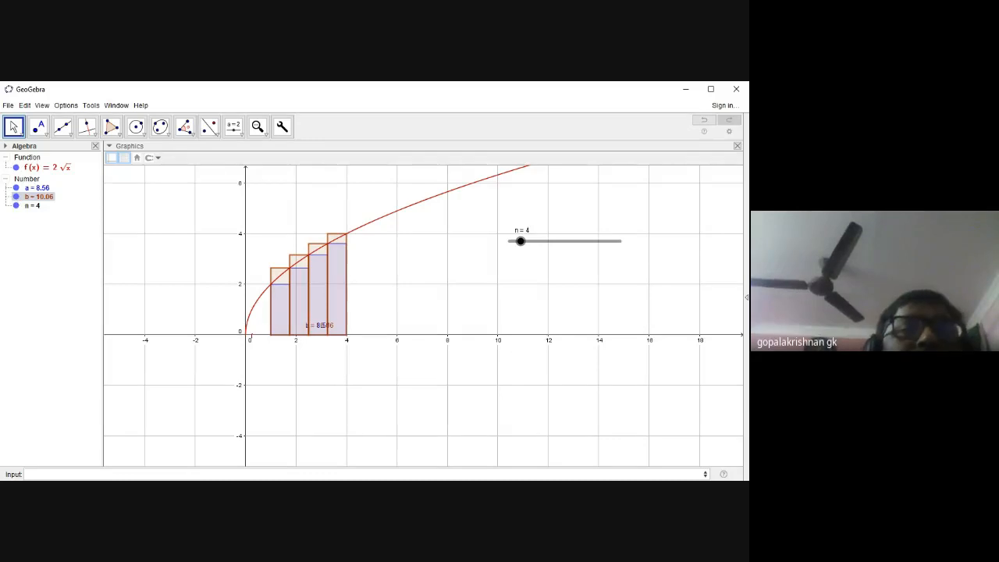
- Add a button captioned "start" below the slider n with the GeoGebra script Startanimation(n)
left_click(242, 135)
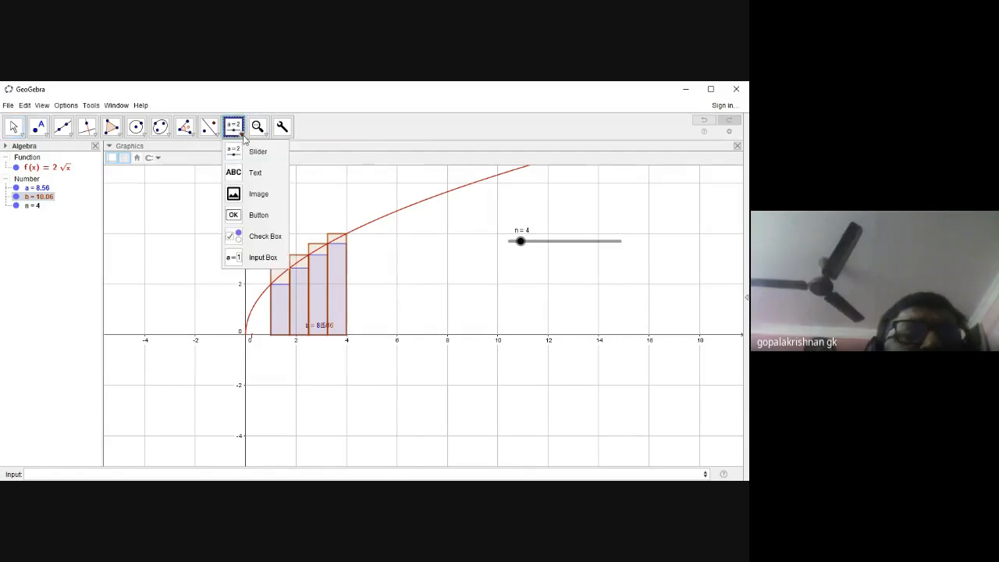
left_click(257, 216)
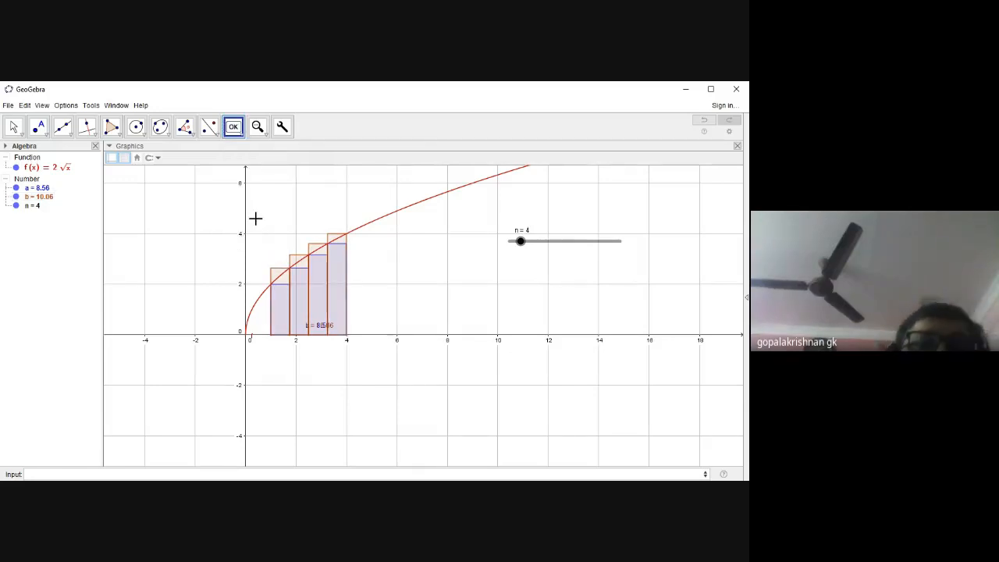
left_click(454, 270)
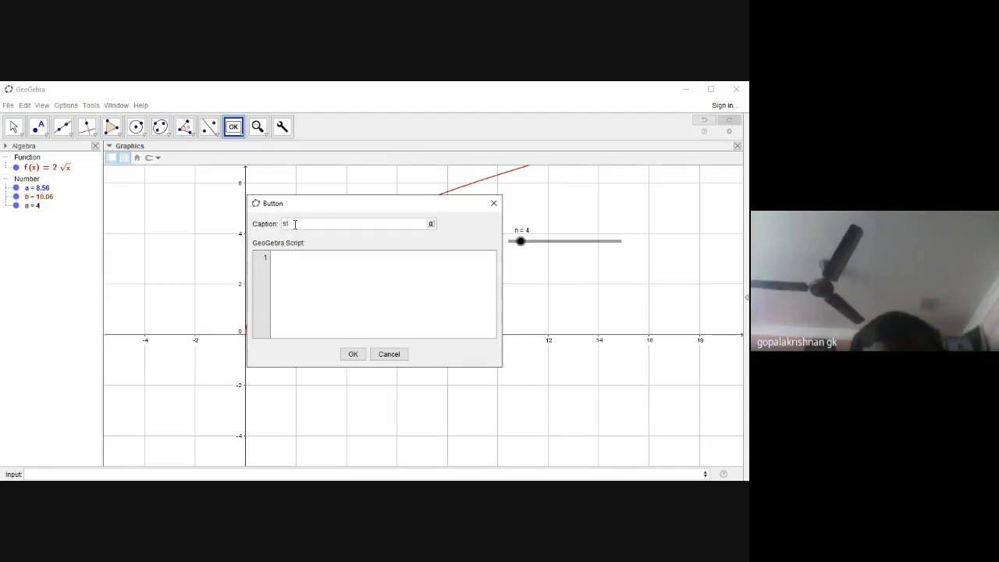
type("star")
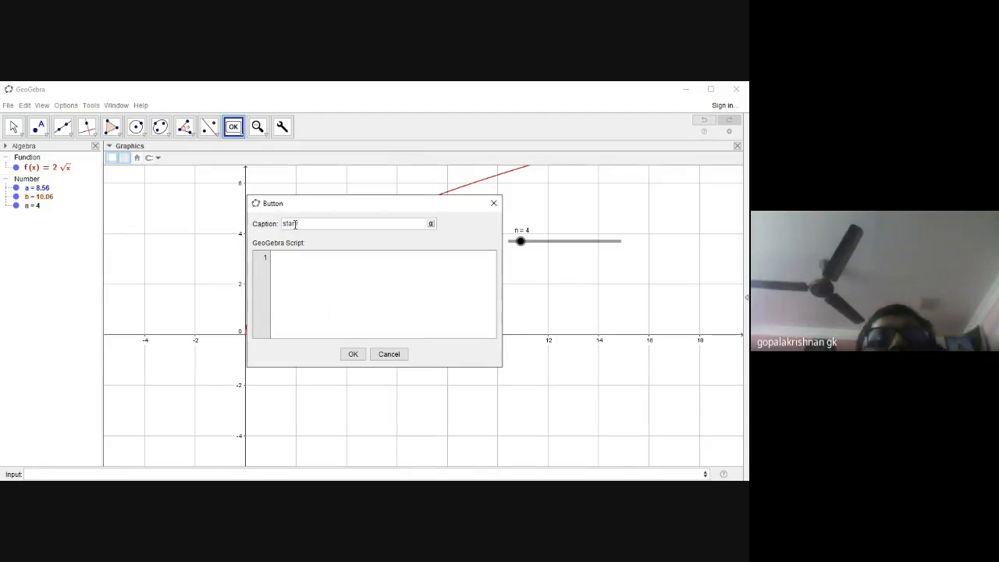
type("t")
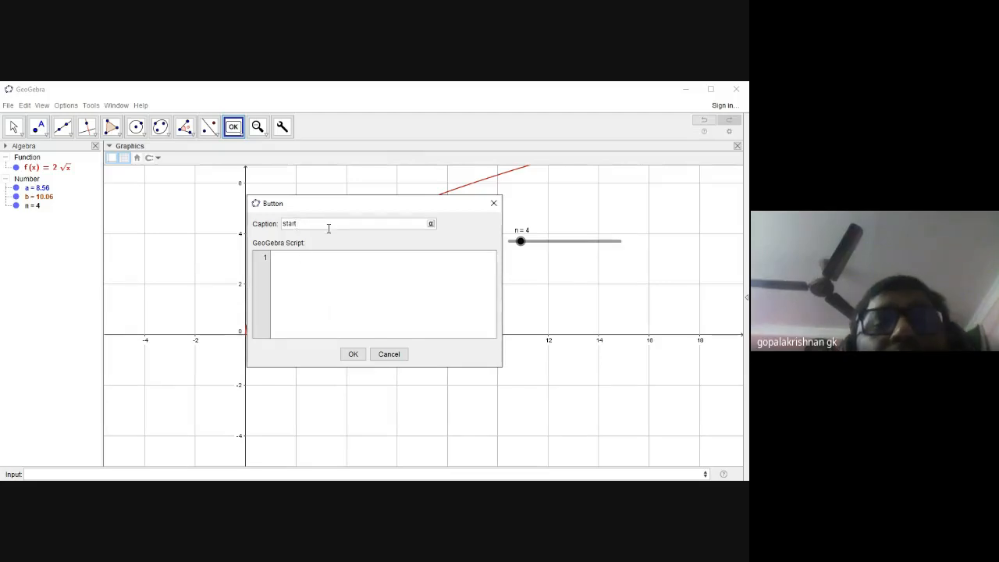
left_click(295, 266)
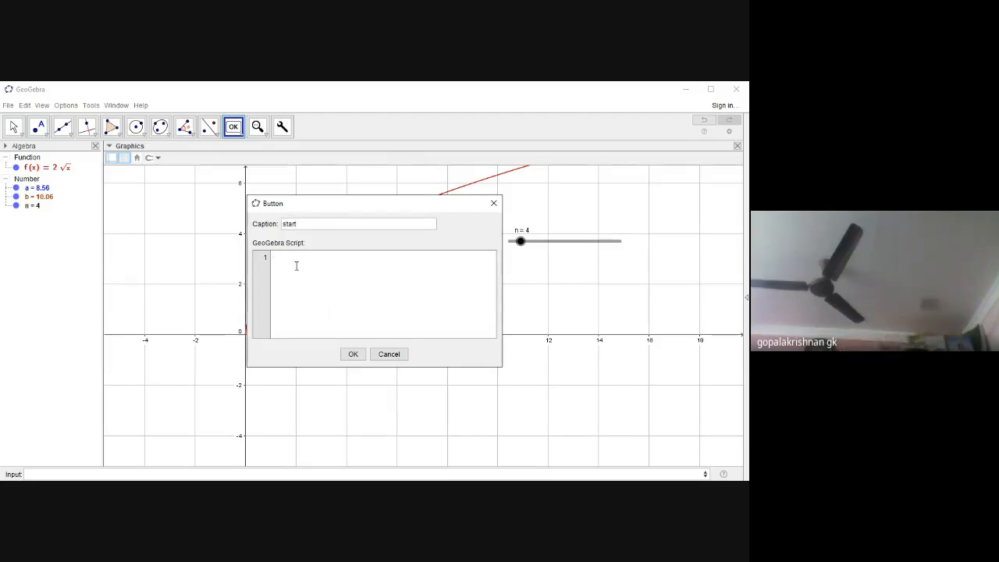
type("s")
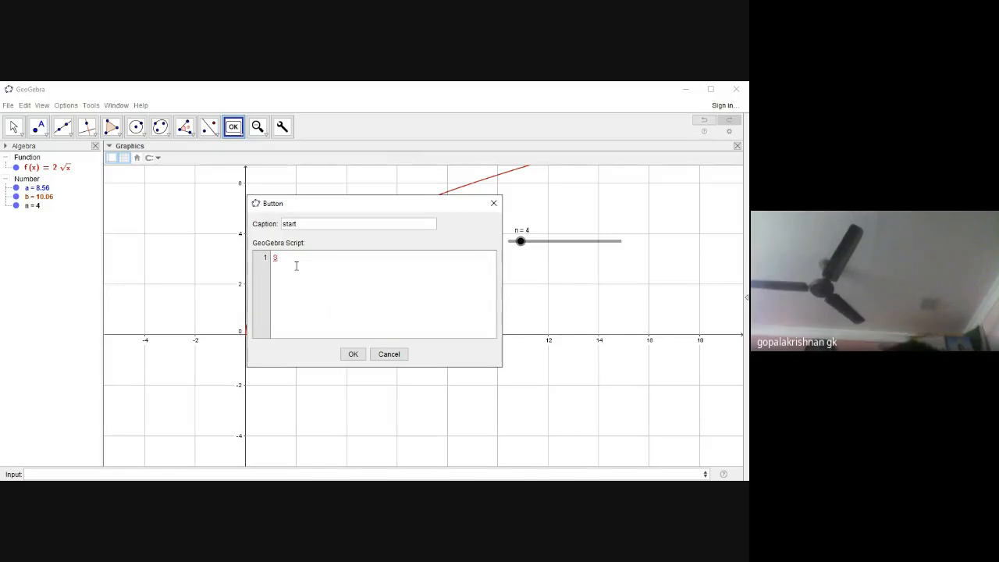
type("t")
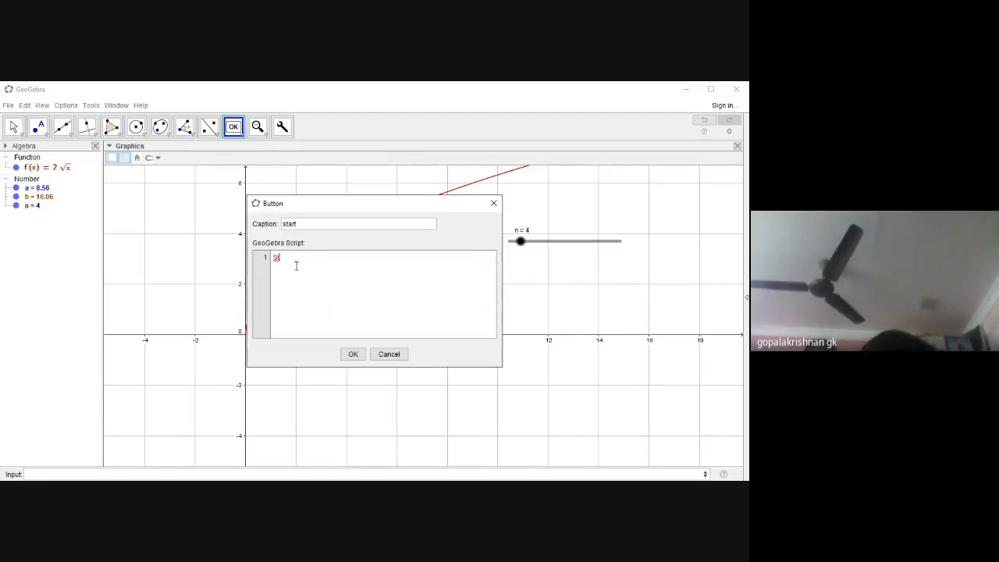
type("artanimation")
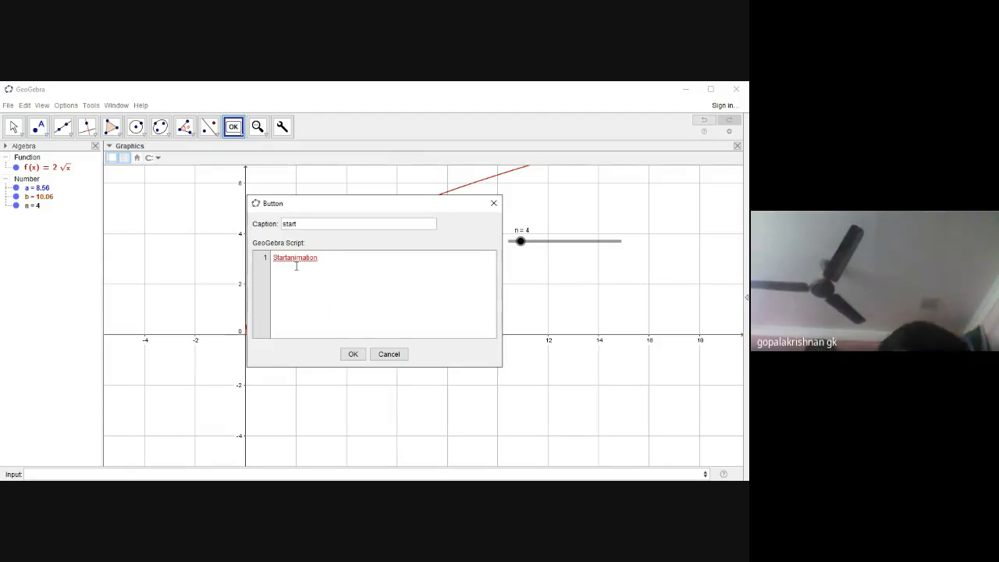
type("(")
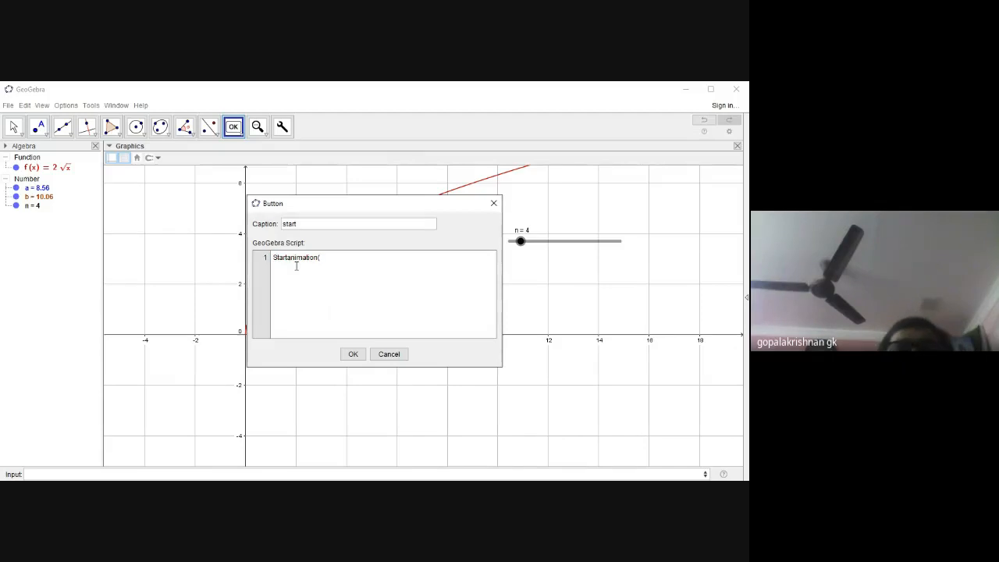
type("n)")
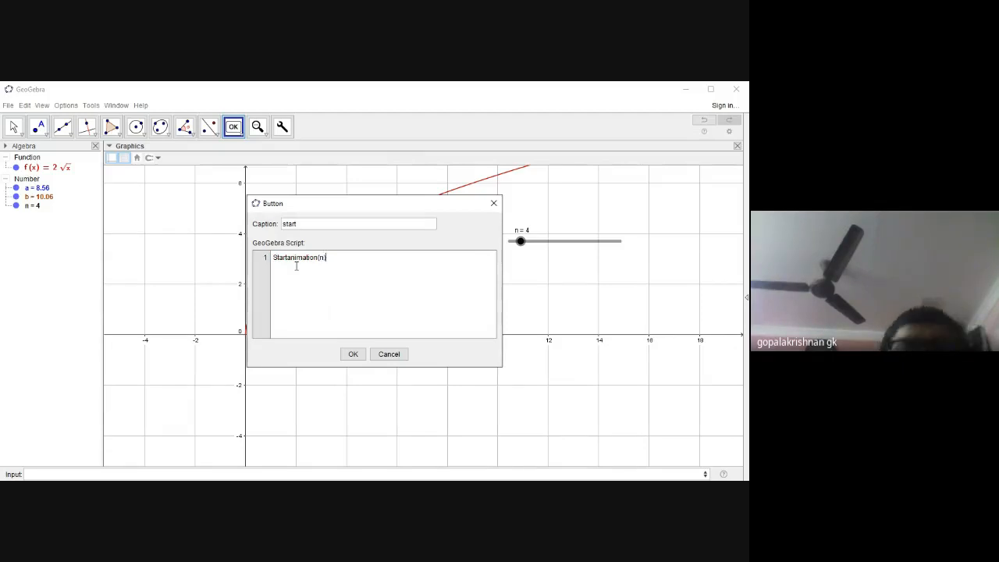
left_click(353, 355)
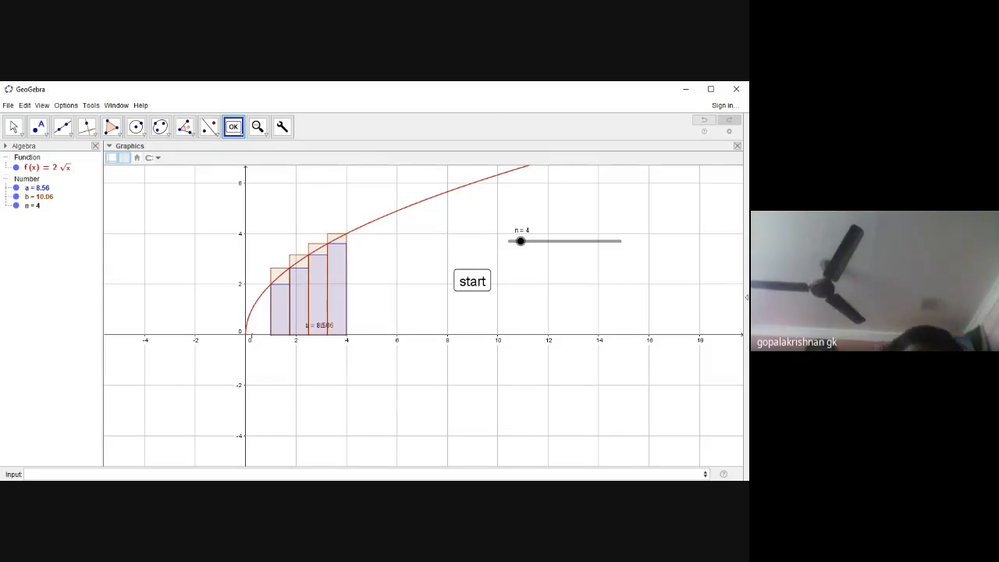
- Switch to the Move tool and start the animation of slider n with the new start button
left_click(13, 126)
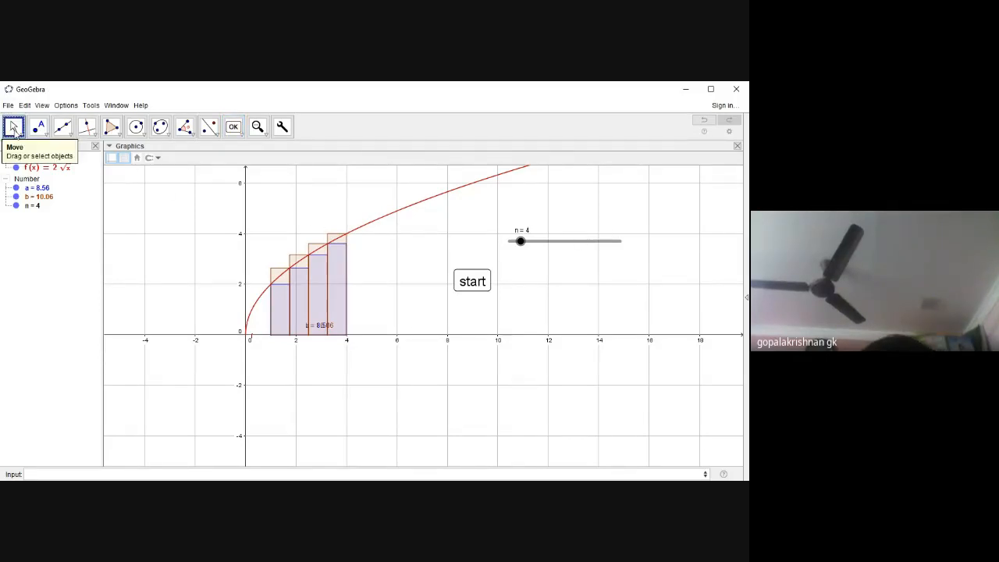
left_click(14, 130)
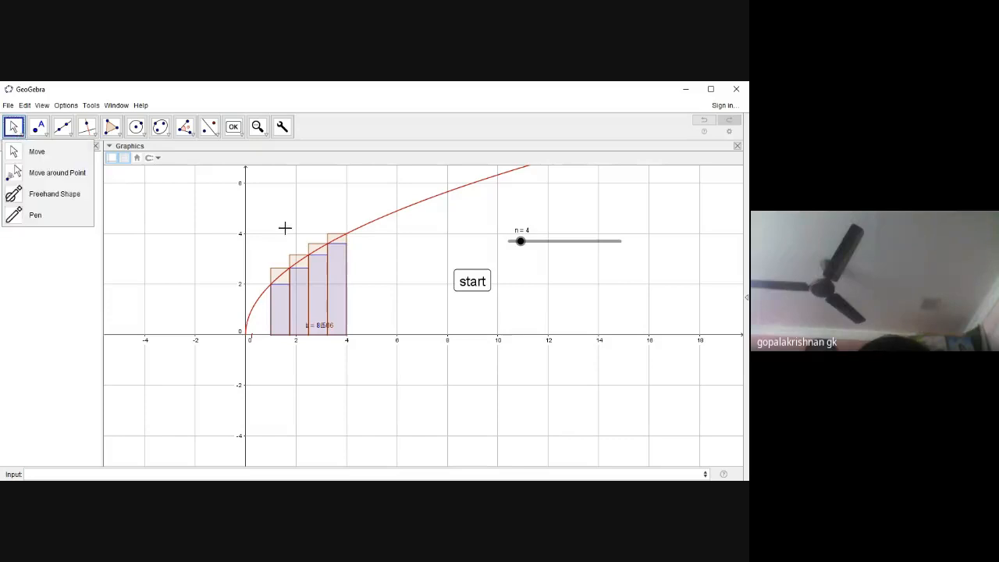
left_click(60, 153)
left_click(481, 289)
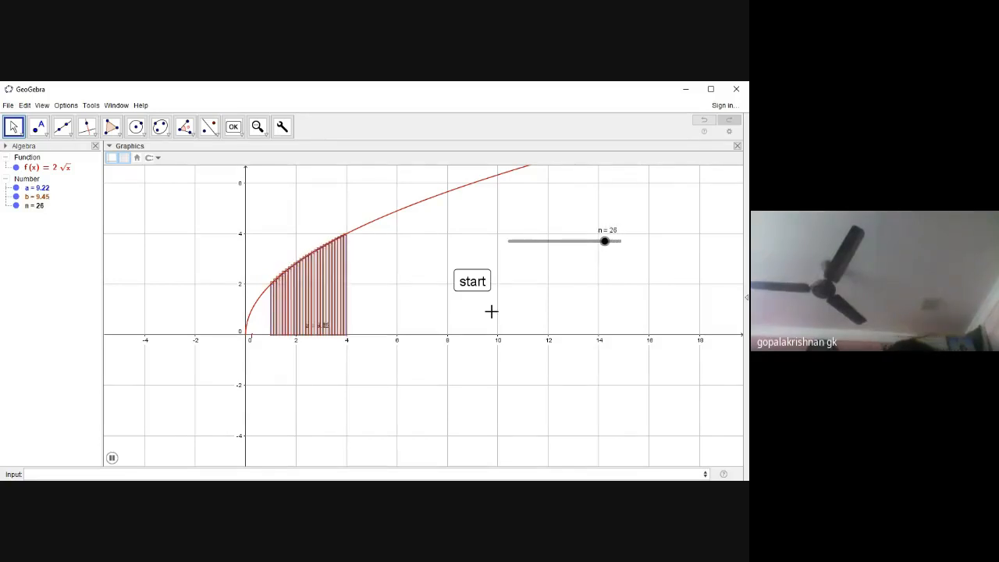
- Add a second button captioned "Stop" beneath the start button with the GeoGebra script Startanimation(false)
left_click(234, 128)
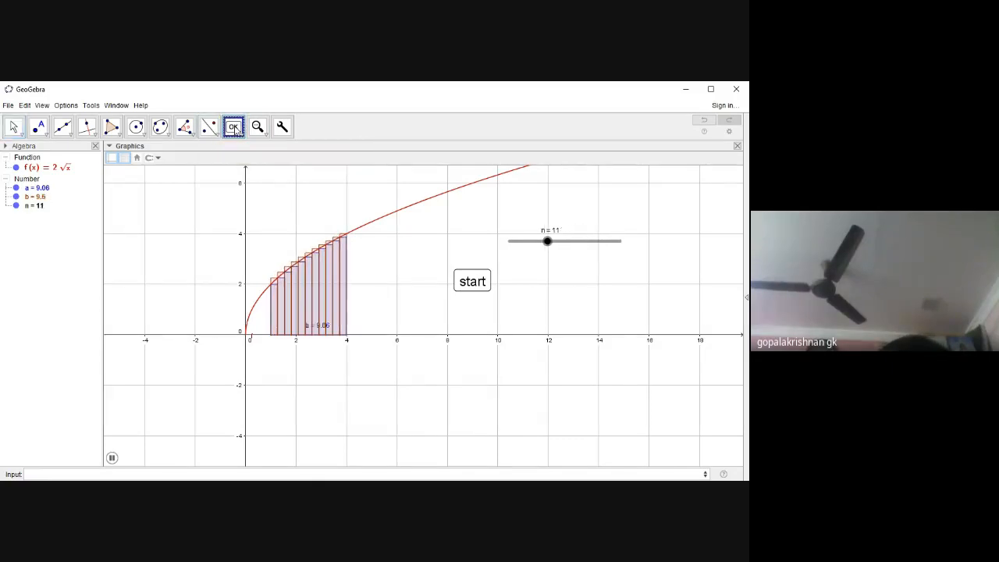
left_click(457, 315)
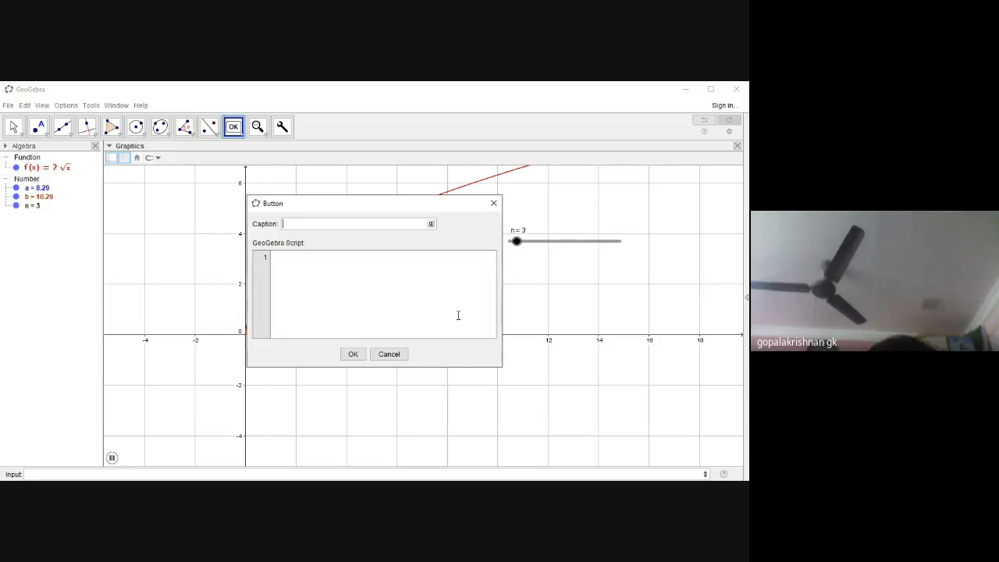
type("Stop")
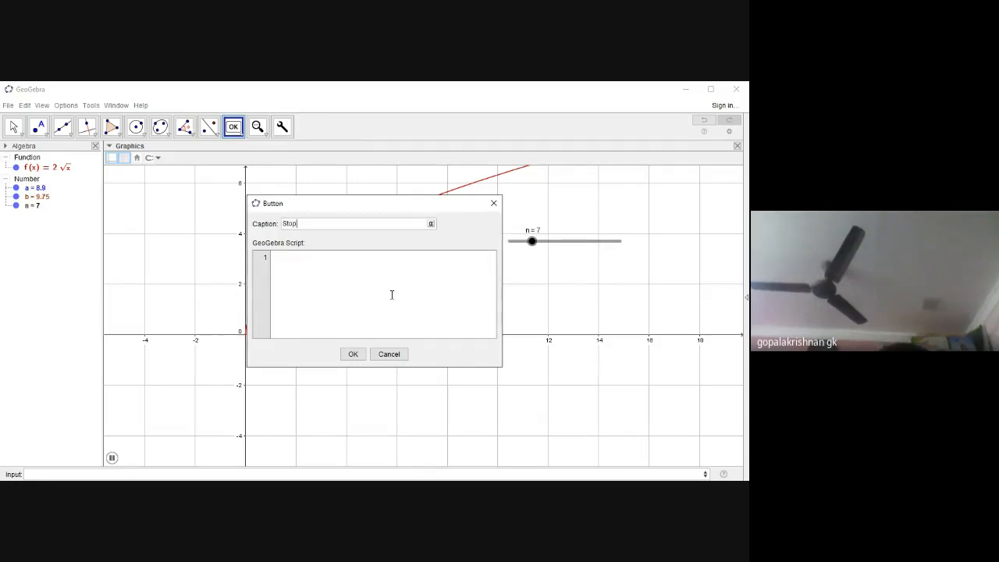
left_click(300, 262)
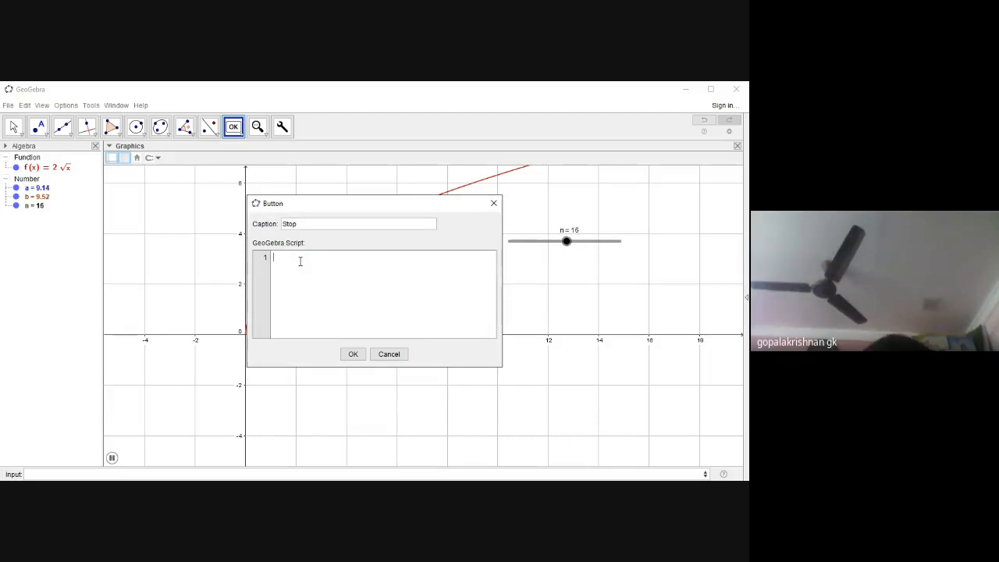
type("Start")
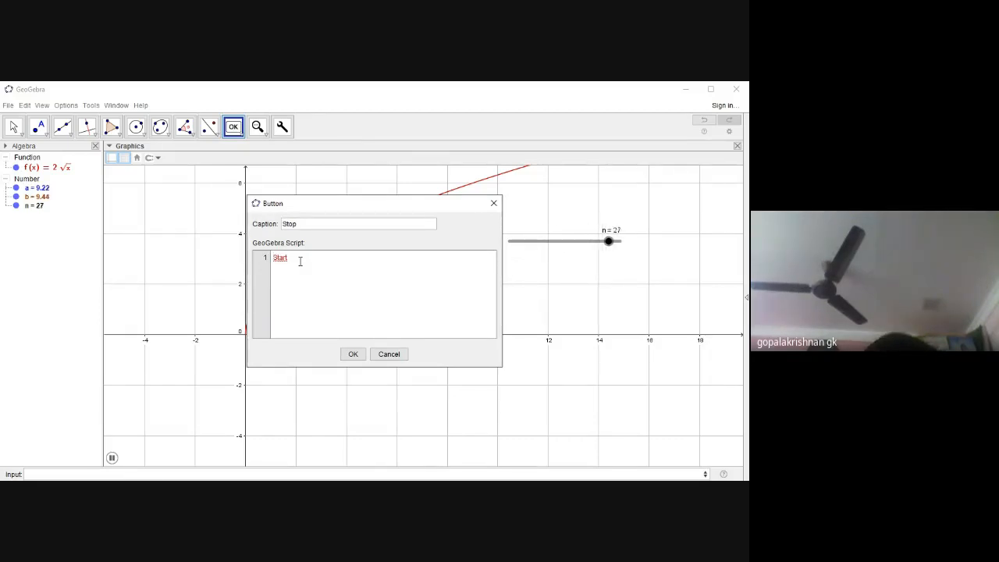
type("Animation")
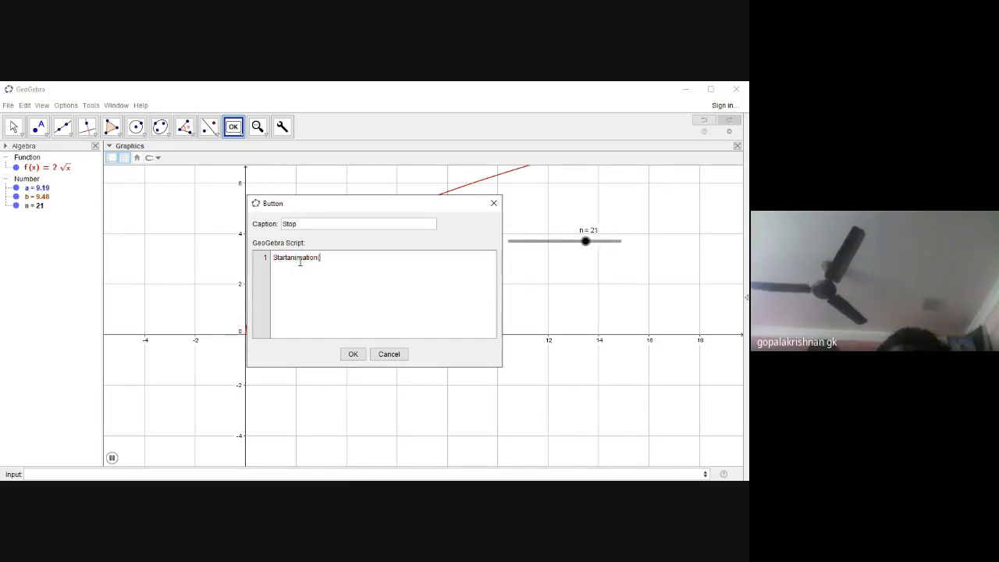
type("(")
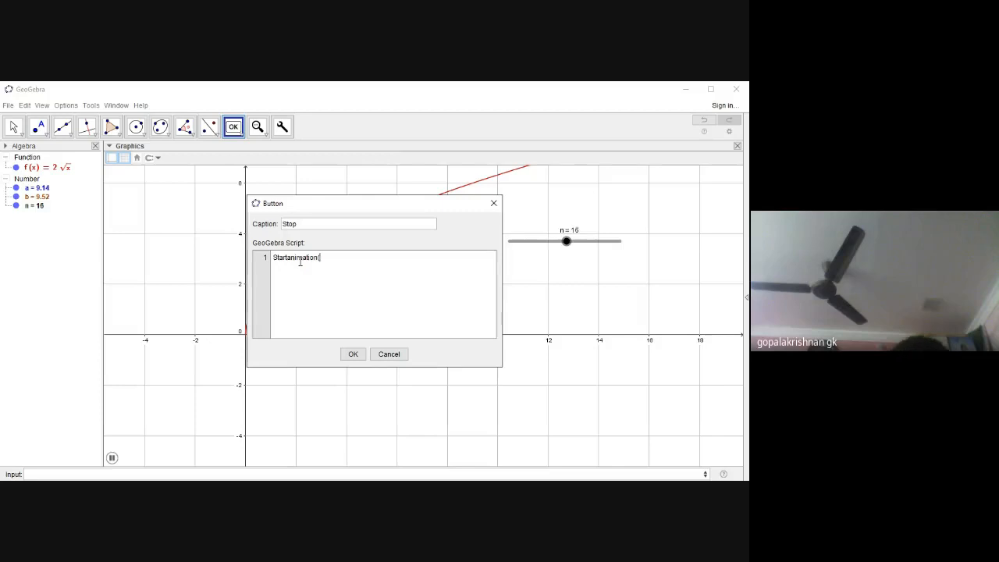
type("false")
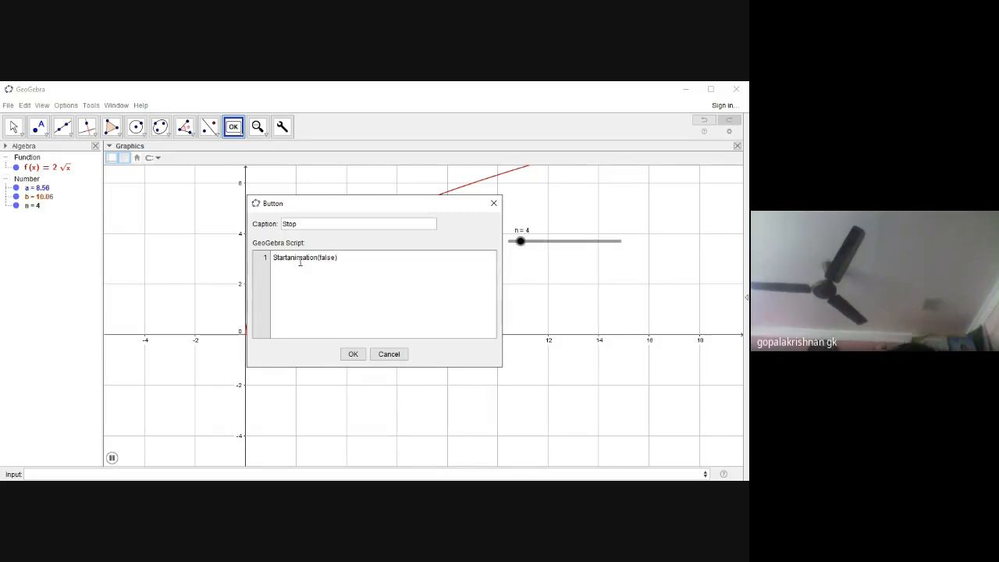
type(")")
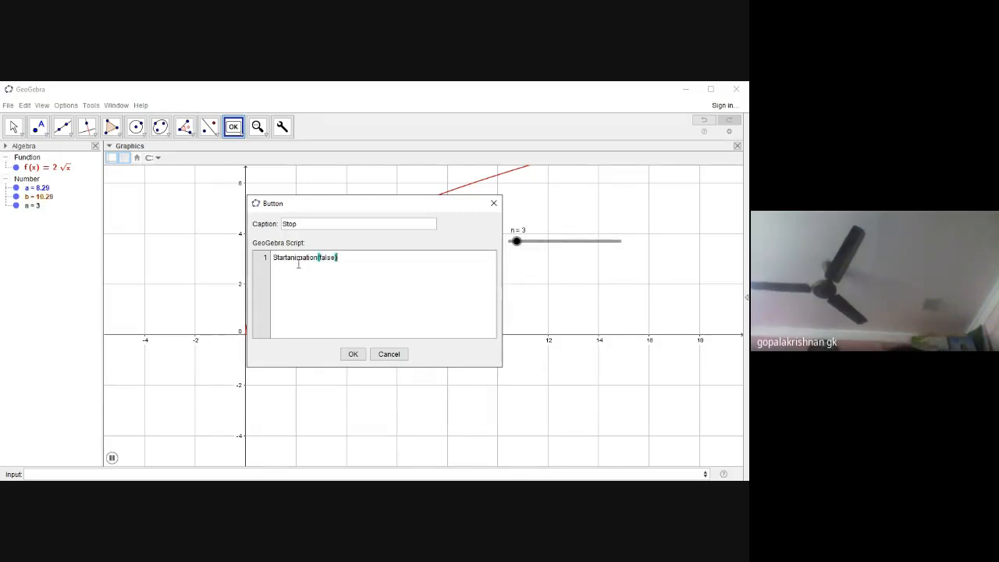
left_click(356, 357)
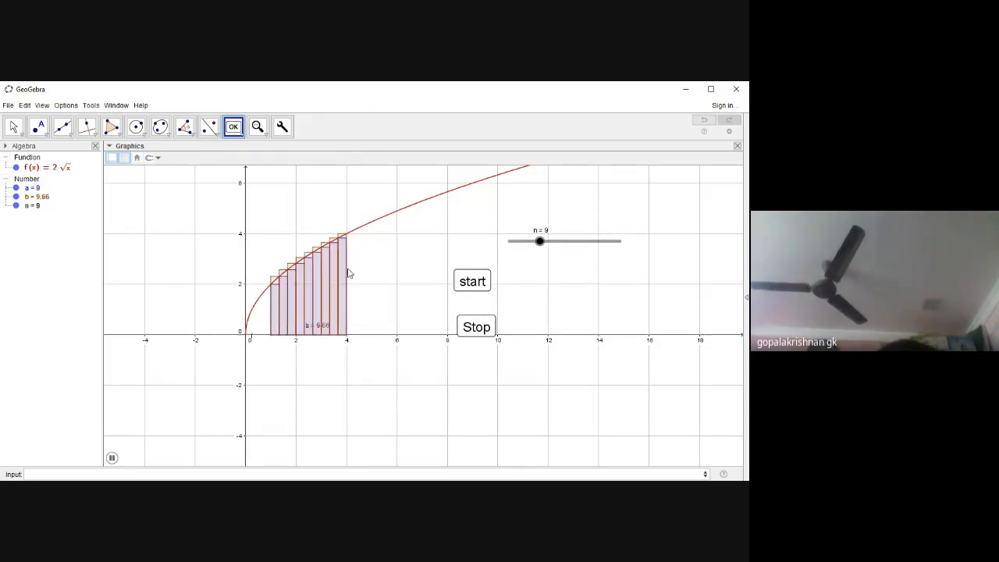
- With the Move tool, test the buttons by stopping the animation of n, restarting it and stopping it again
left_click(19, 132)
mouse_move(38, 132)
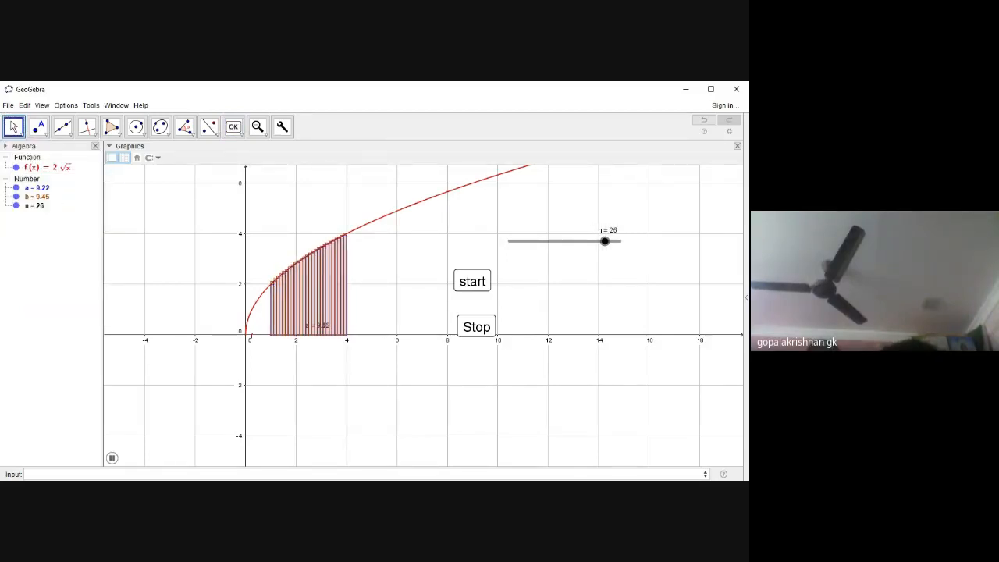
left_click(477, 326)
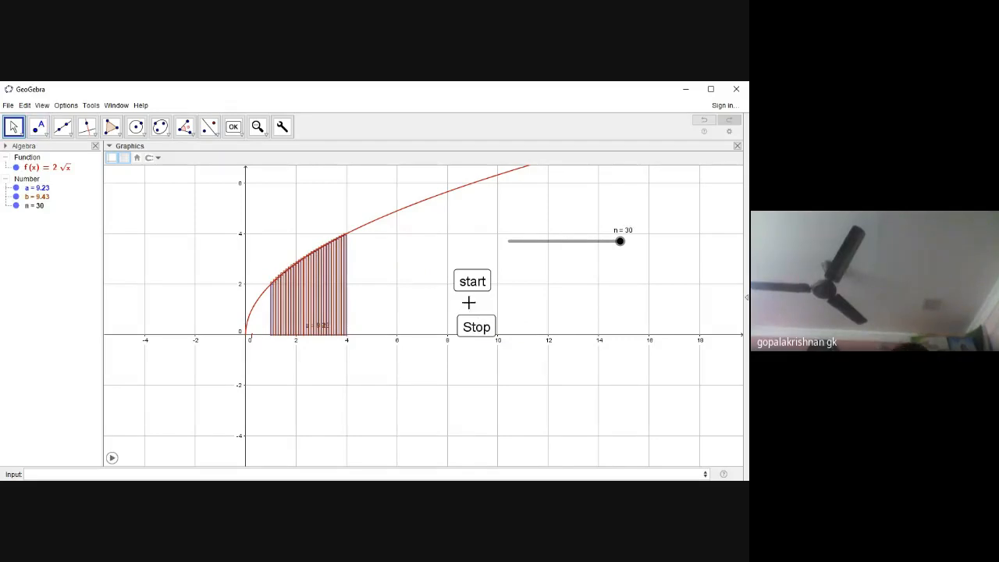
left_click(477, 285)
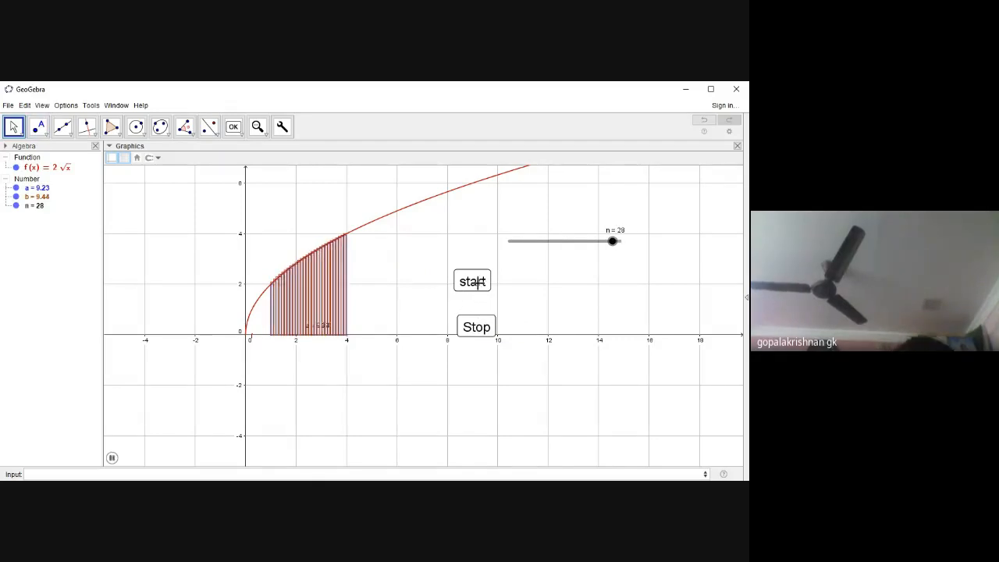
left_click(476, 327)
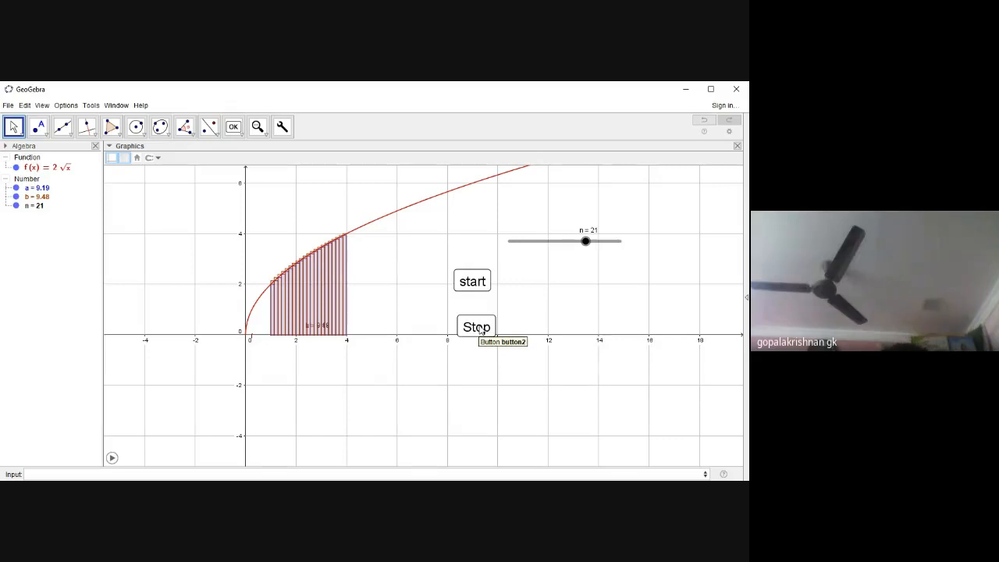
- Add a button captioned Reset below the Stop button, with the script lines Startanimation(false) and n=1
left_click(232, 128)
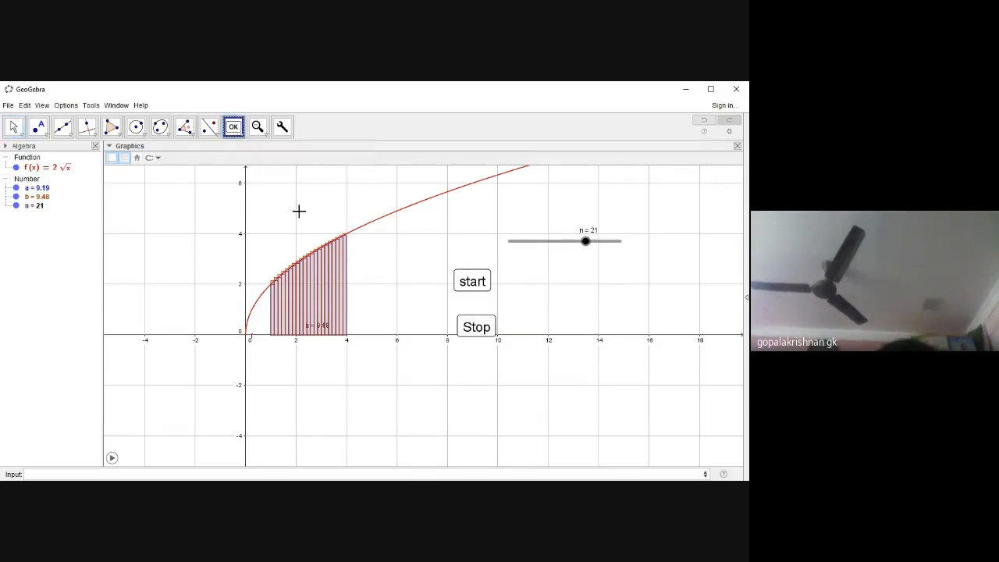
left_click(458, 366)
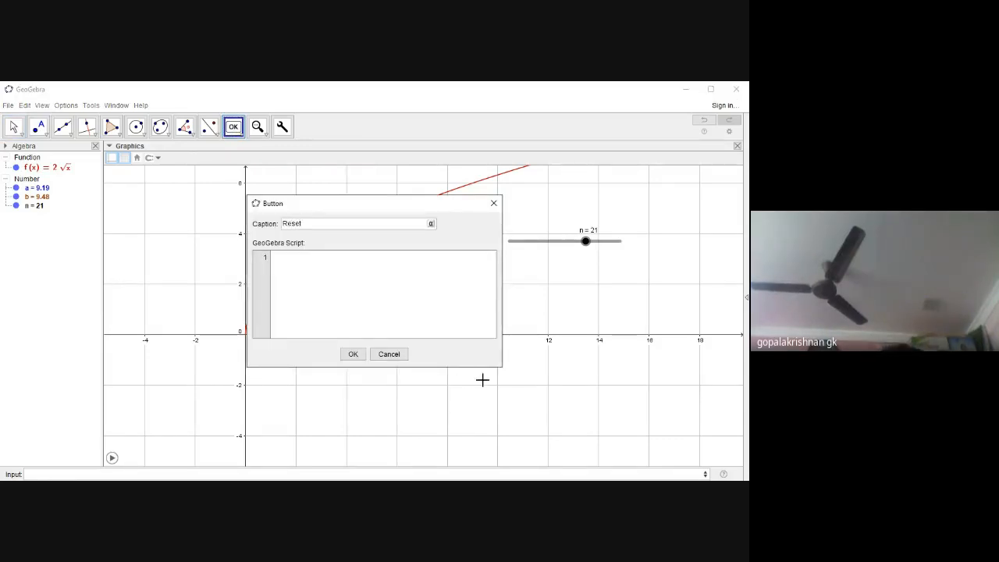
left_click(305, 266)
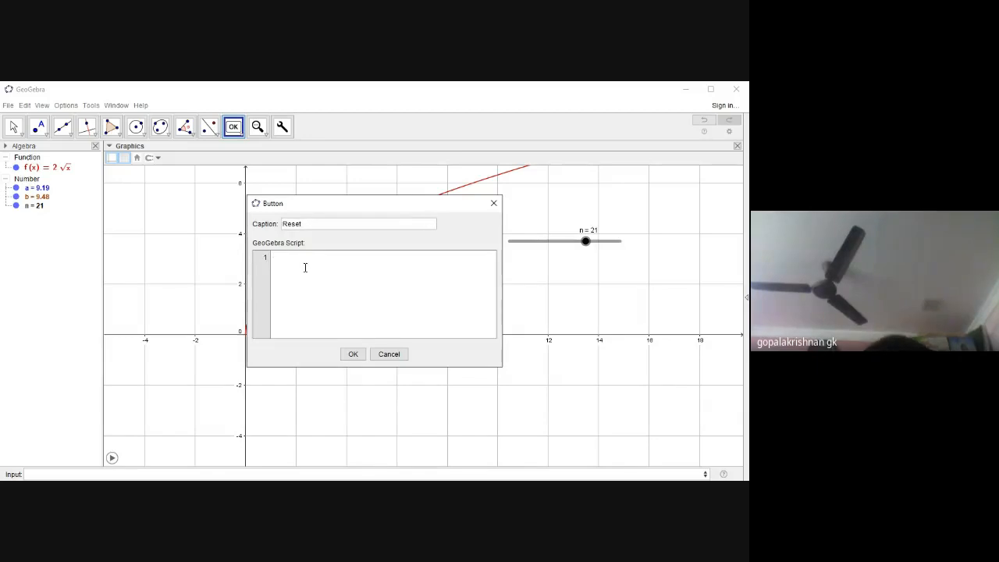
type("Start")
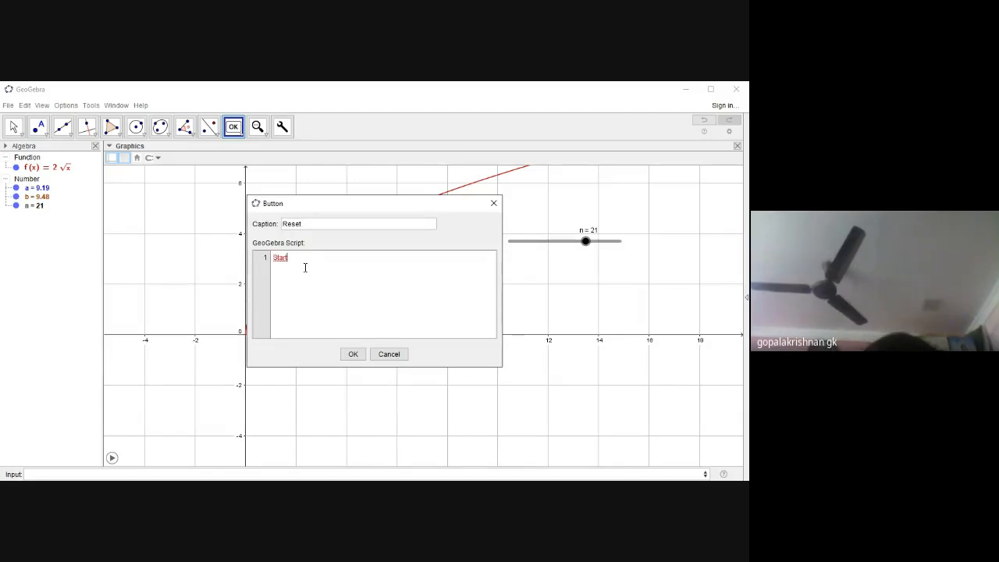
type("animation")
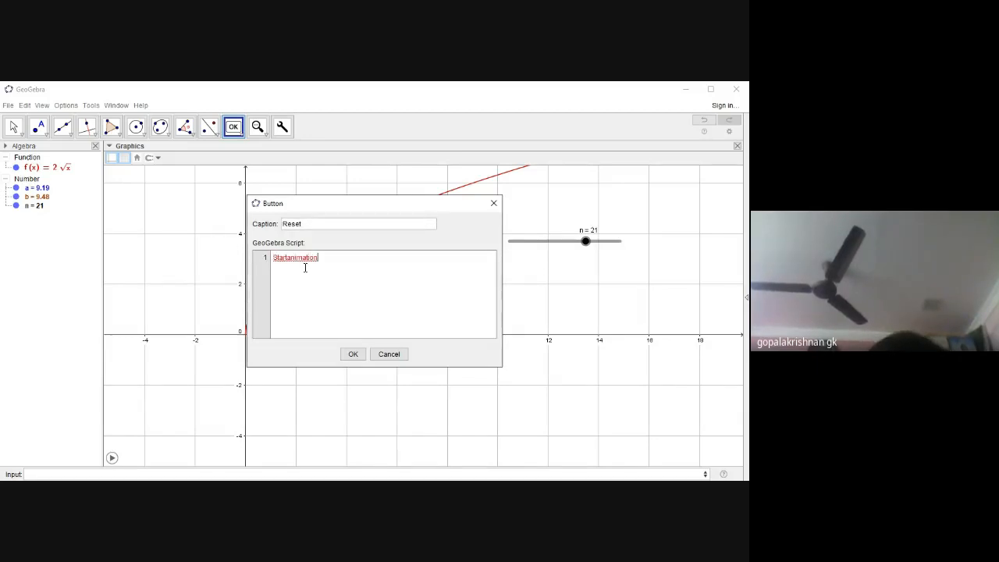
type("(fal")
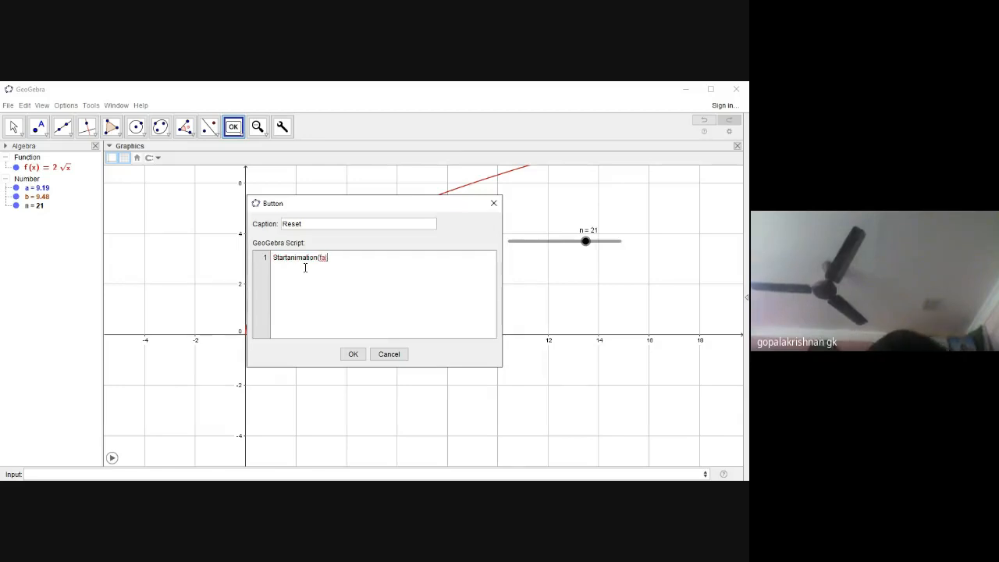
type("se)")
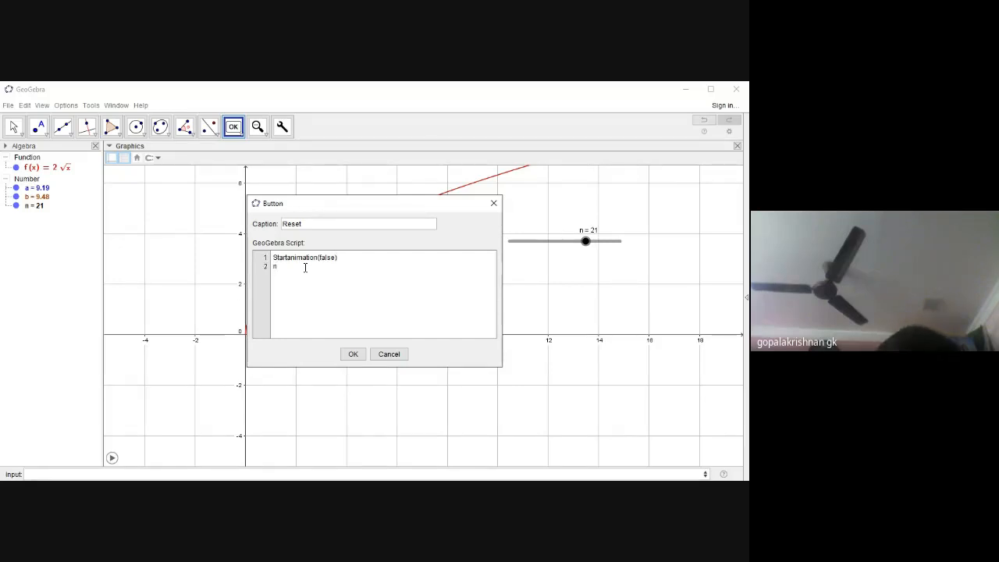
left_click(353, 354)
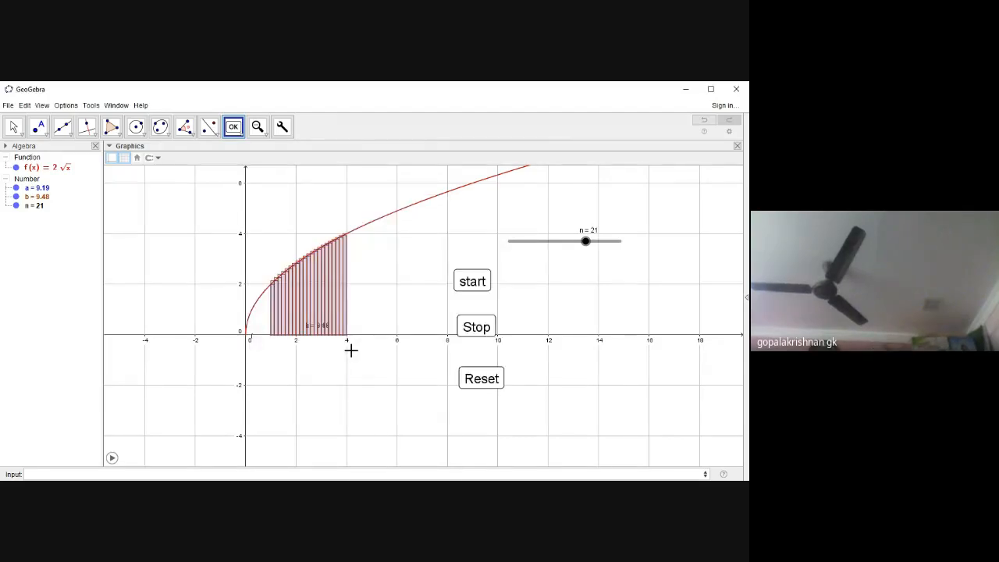
right_click(351, 351)
- Test the three buttons by starting the slider animation, stopping it, and resetting n to 1
left_click(14, 126)
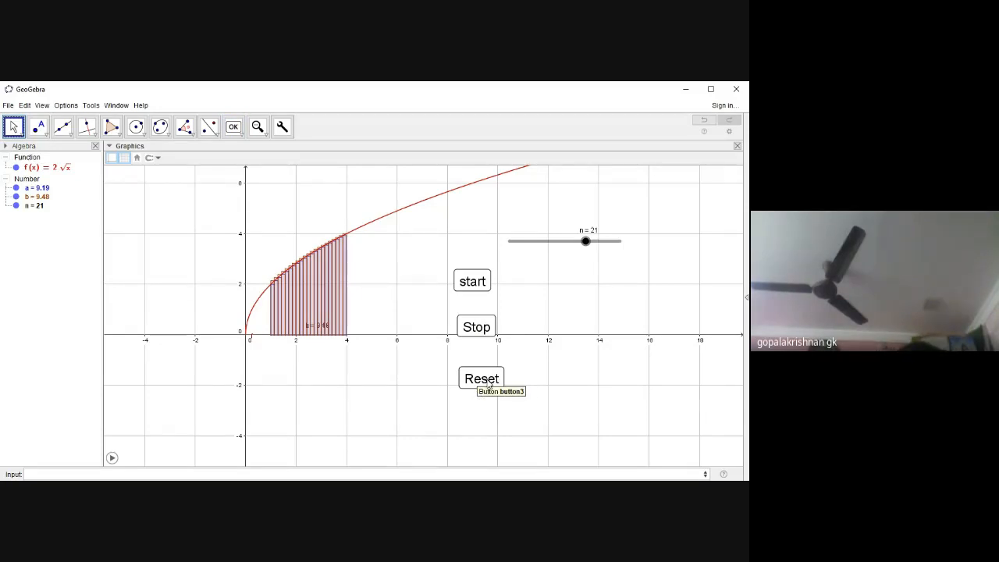
left_click(473, 289)
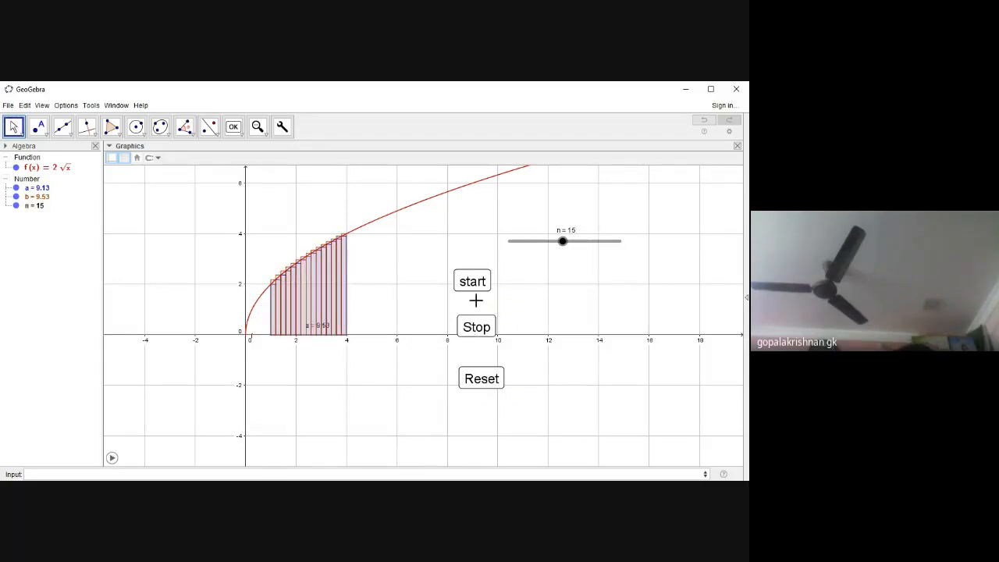
left_click(476, 327)
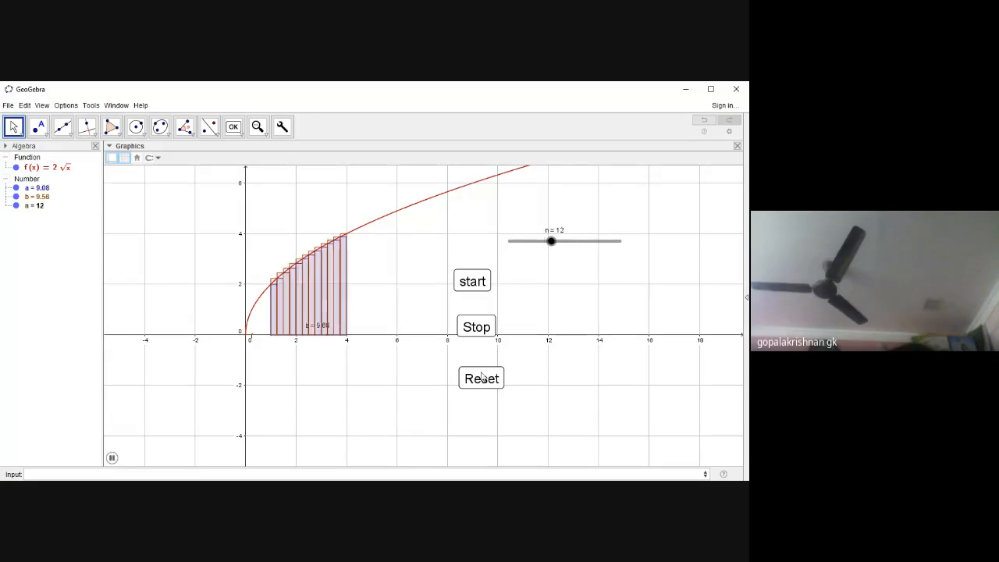
left_click(481, 377)
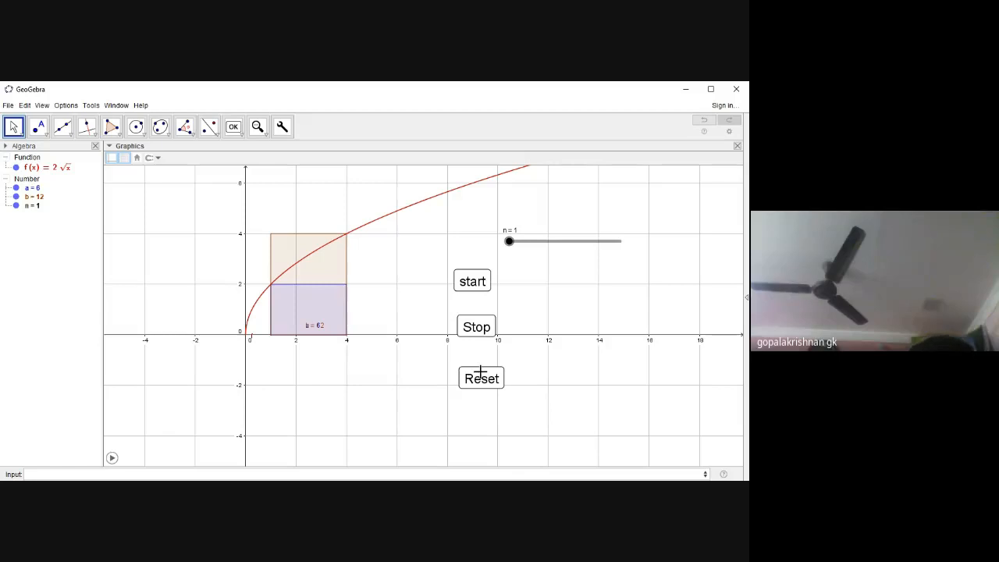
- Run the slider animation with pausing and resuming, reset it, and run it once more before stopping at n = 9
left_click(469, 287)
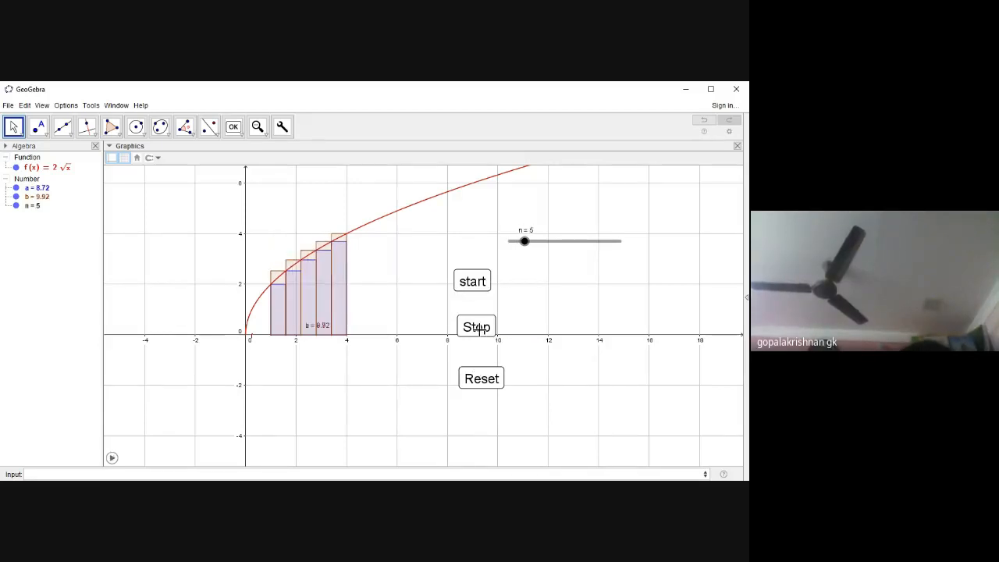
left_click(472, 282)
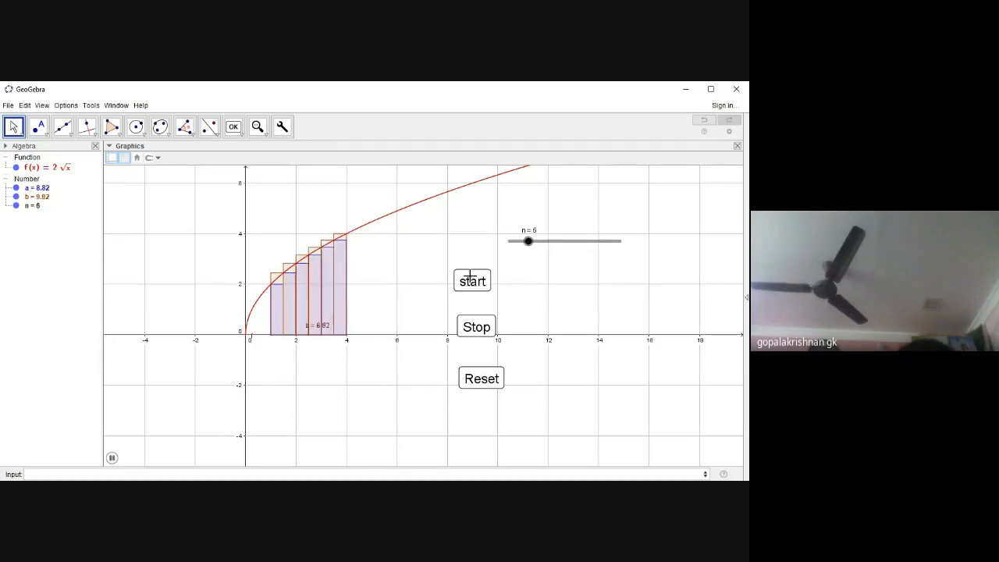
left_click(475, 384)
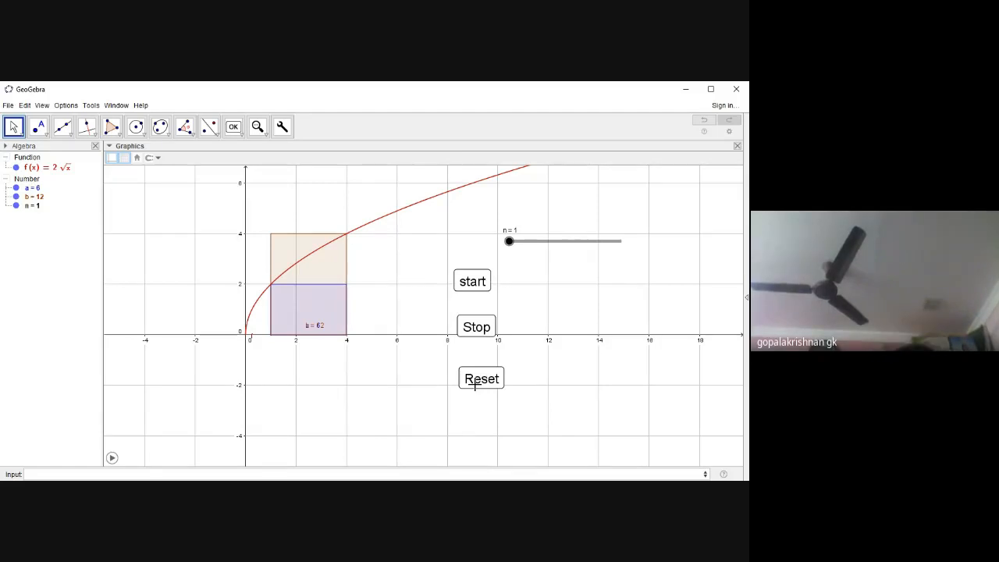
left_click(472, 284)
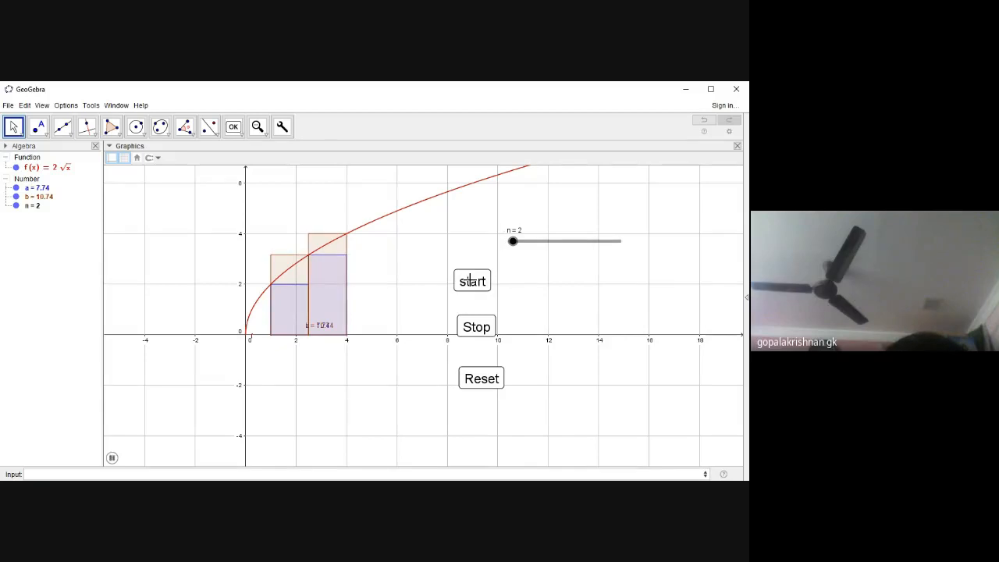
left_click(486, 333)
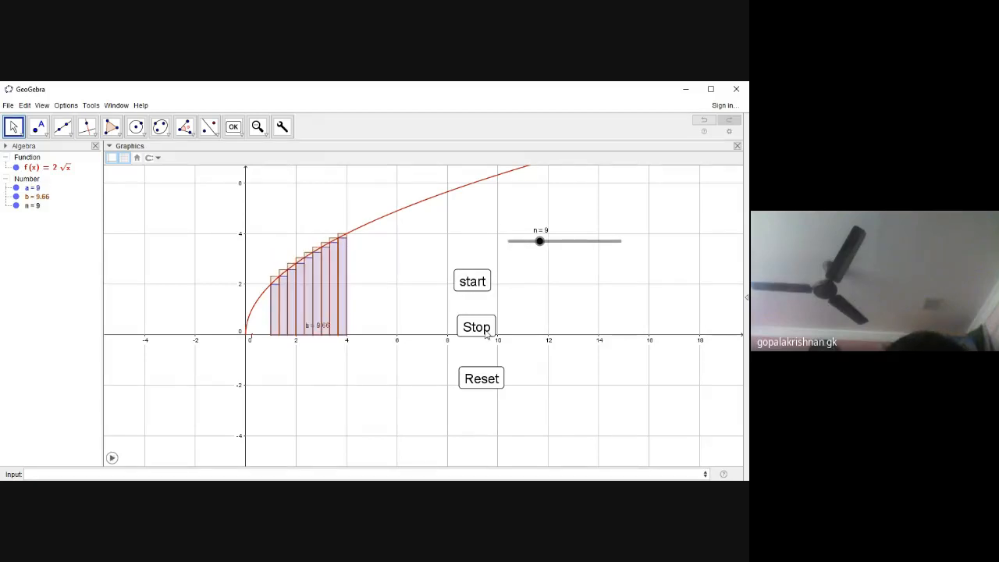
left_click(235, 132)
left_click(237, 138)
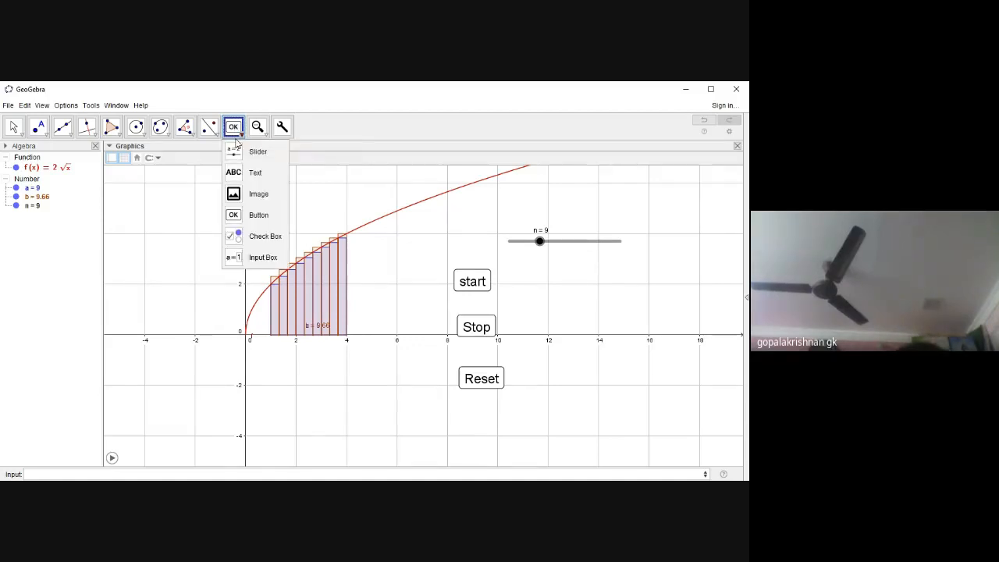
left_click(259, 215)
left_click(305, 223)
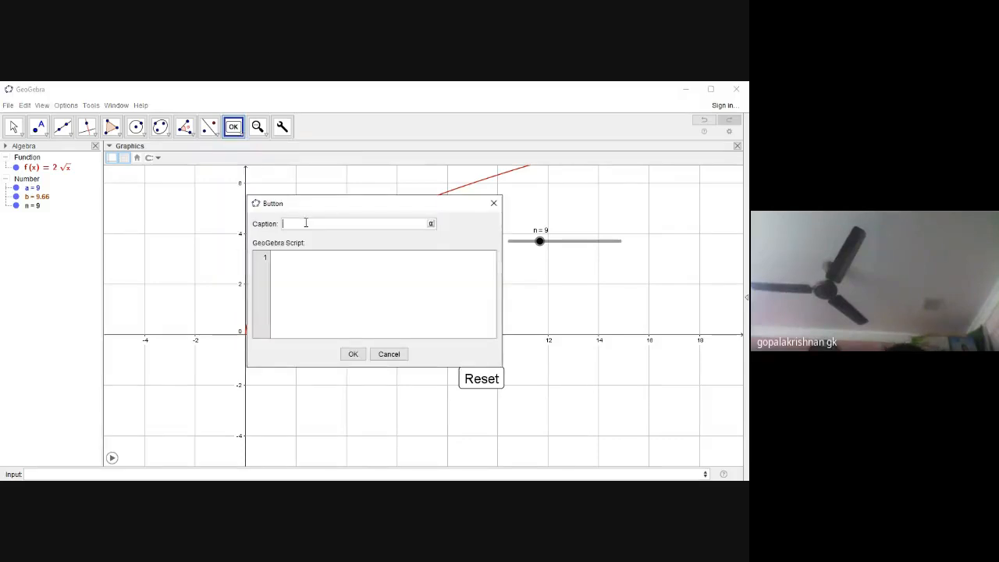
type("hello")
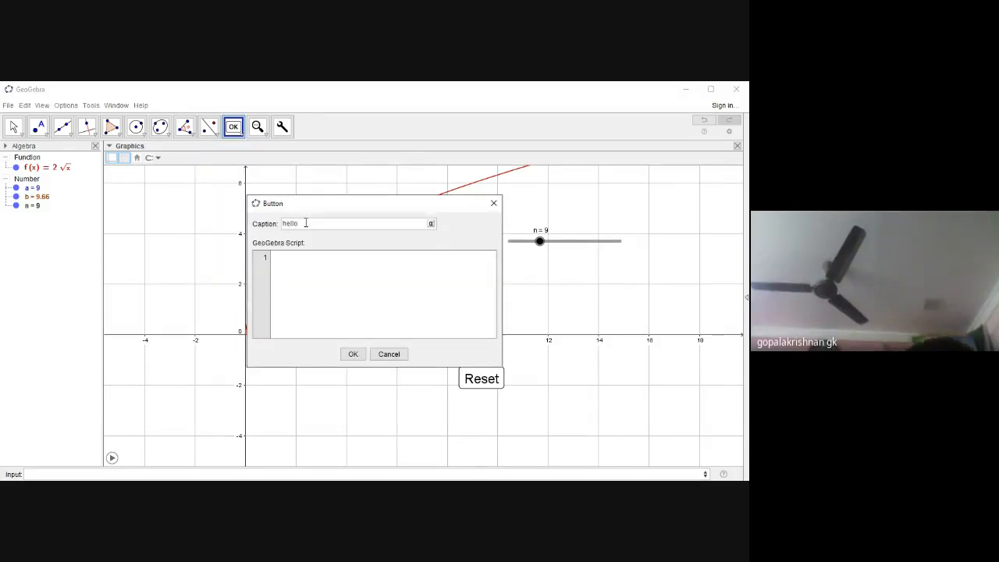
left_click(297, 268)
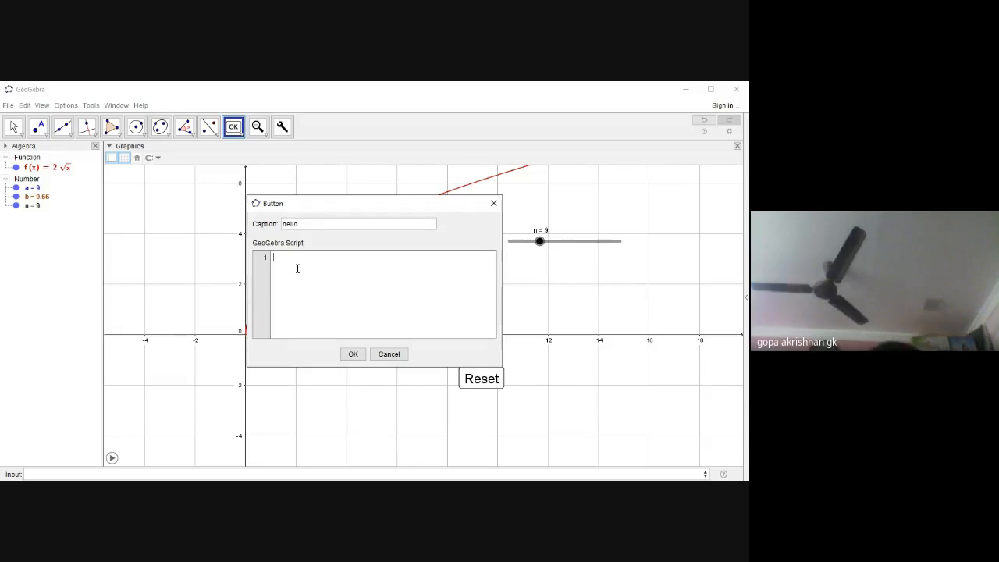
type("Start")
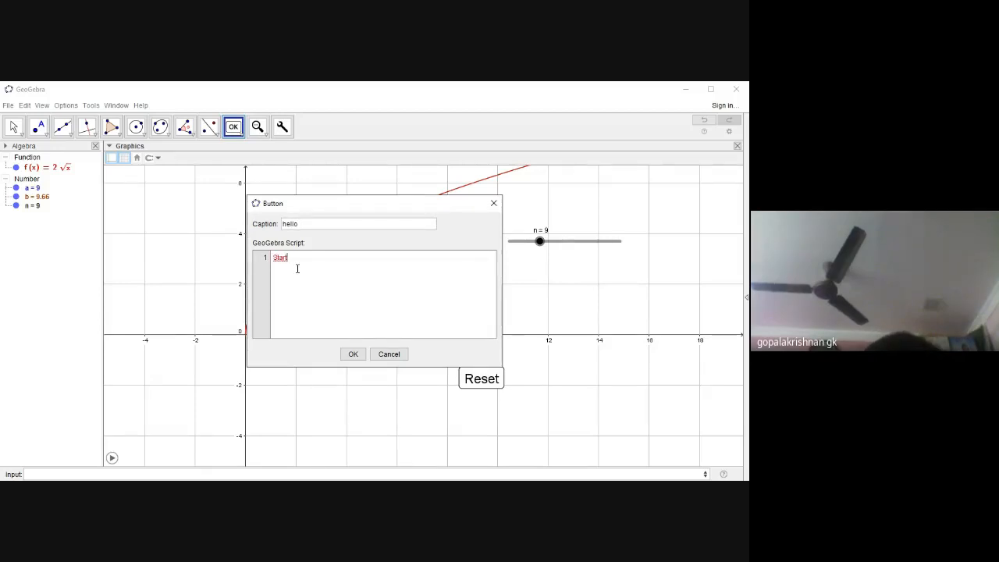
type("animat")
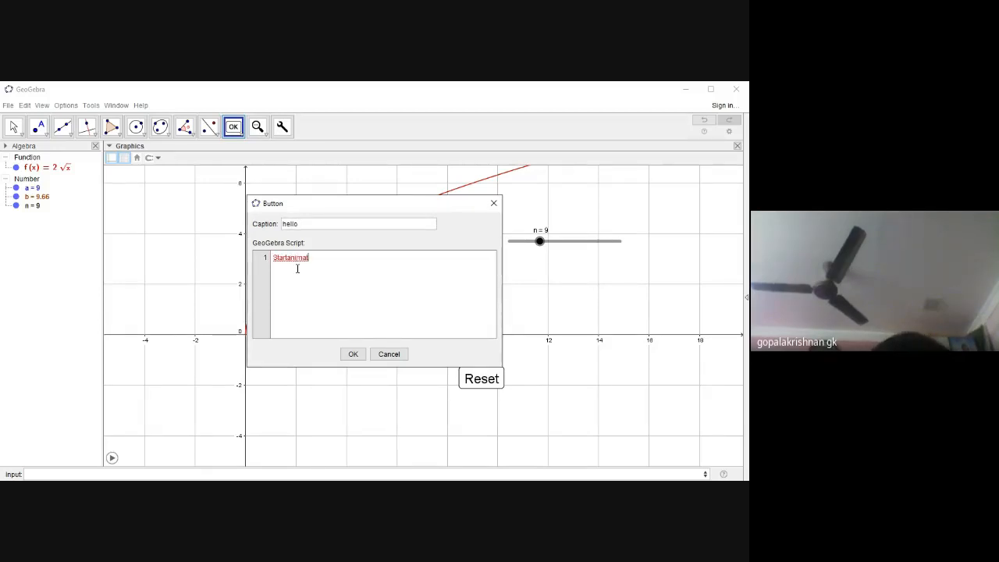
type("ion(n)")
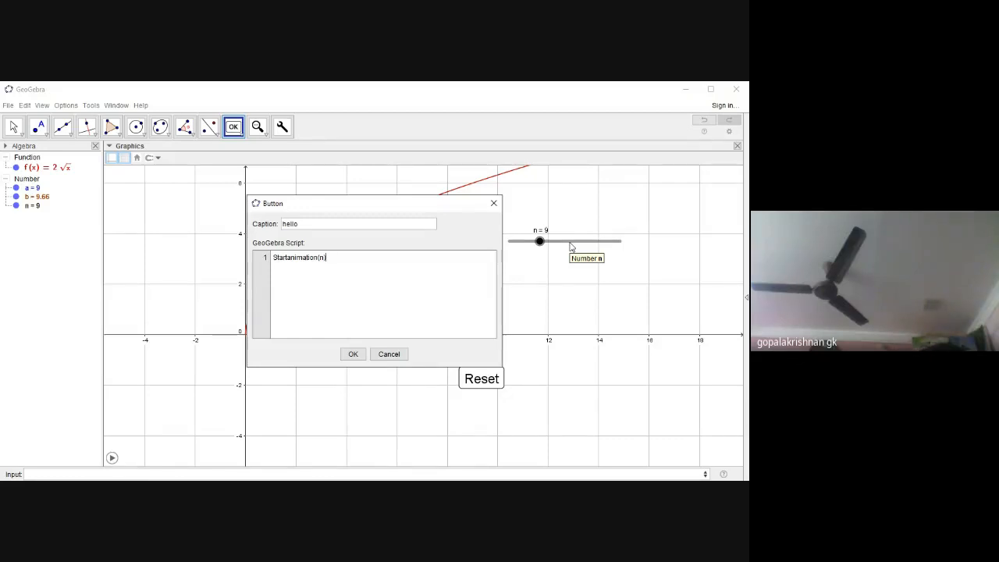
left_click(334, 256)
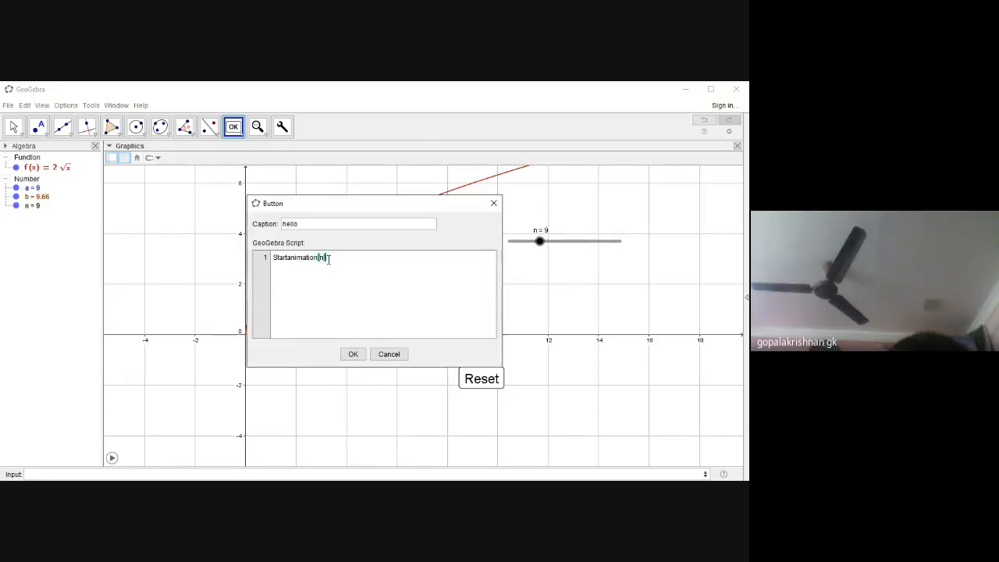
left_click(324, 259)
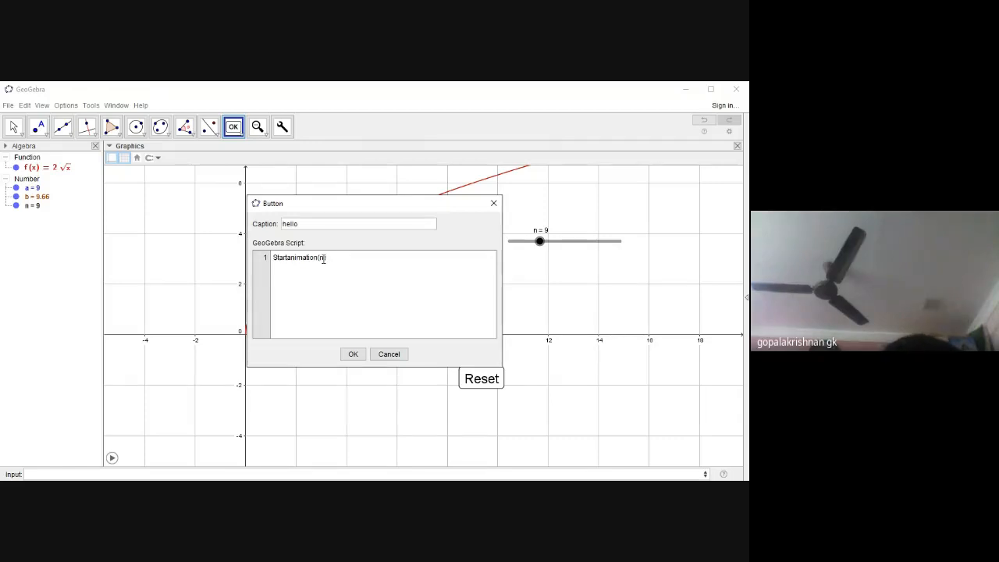
key("BackSpace")
type("false")
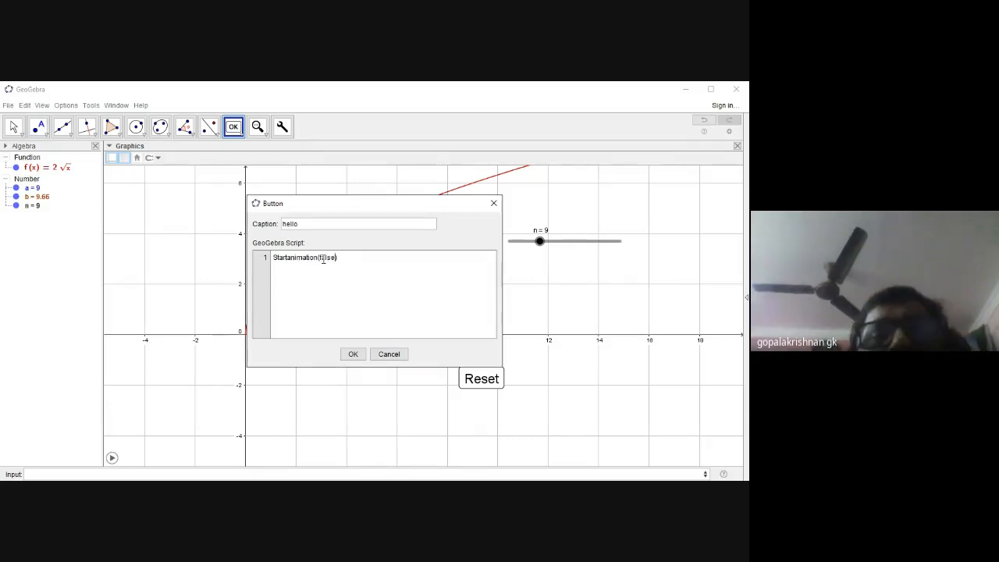
left_click(358, 283)
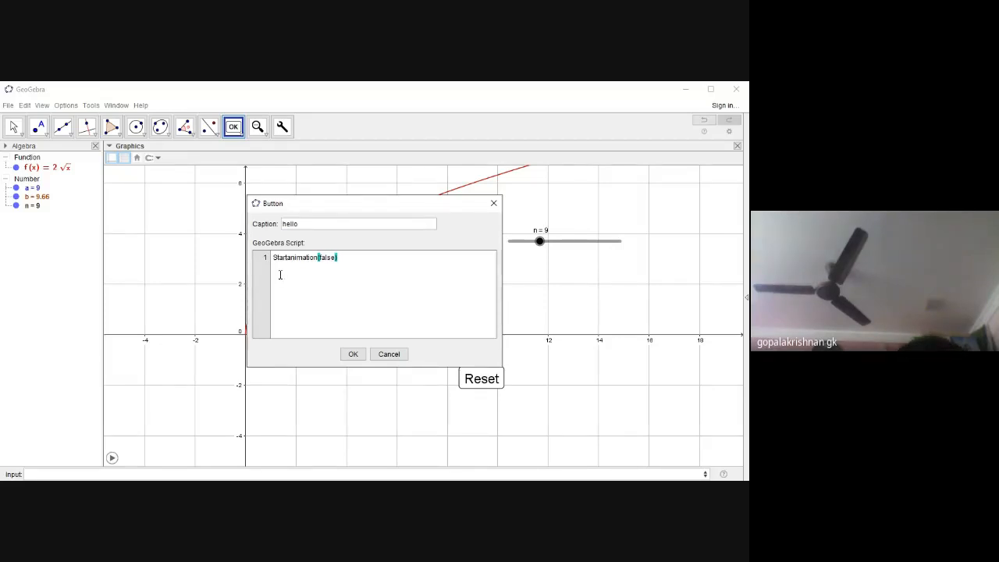
left_click(344, 261)
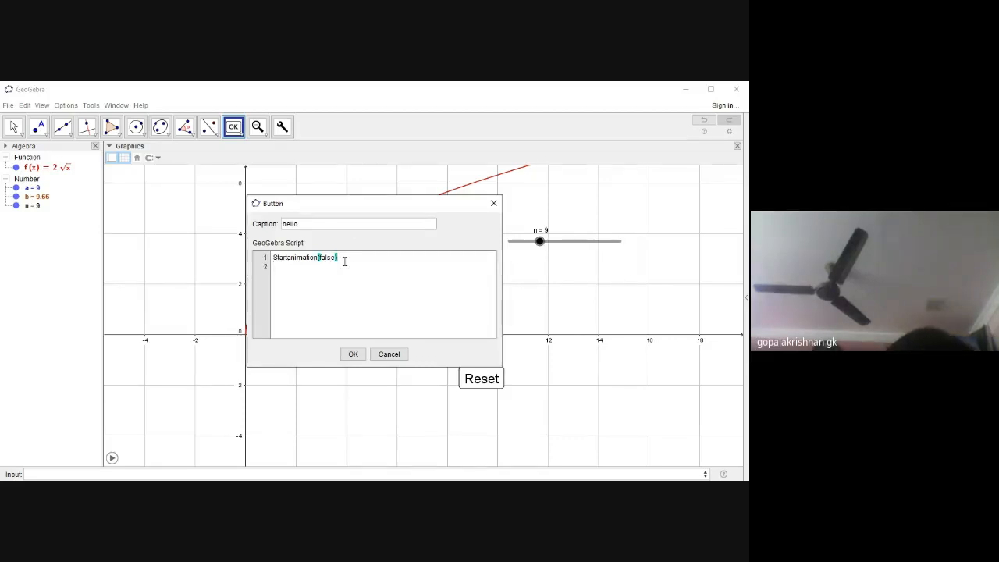
type("n=1")
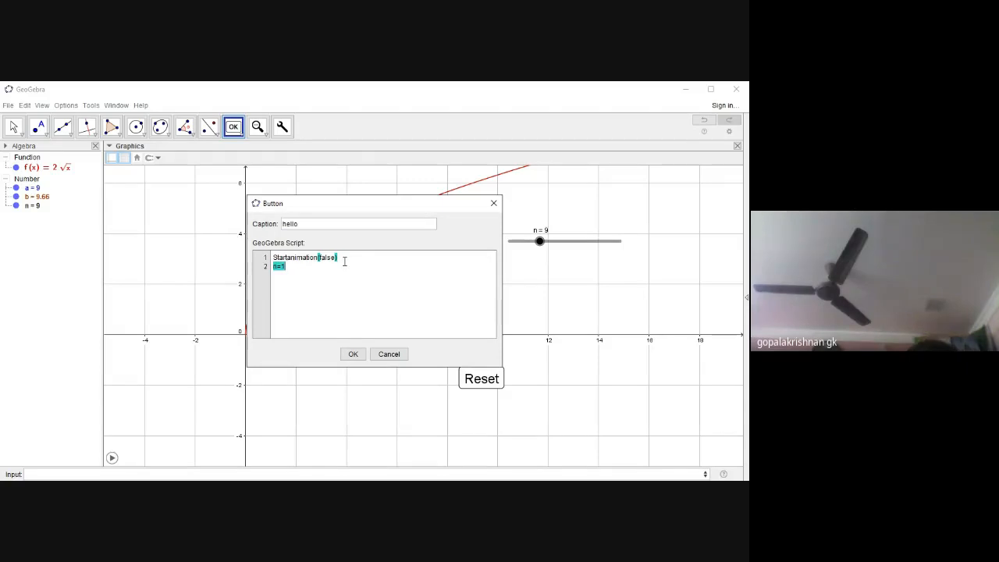
left_click(392, 356)
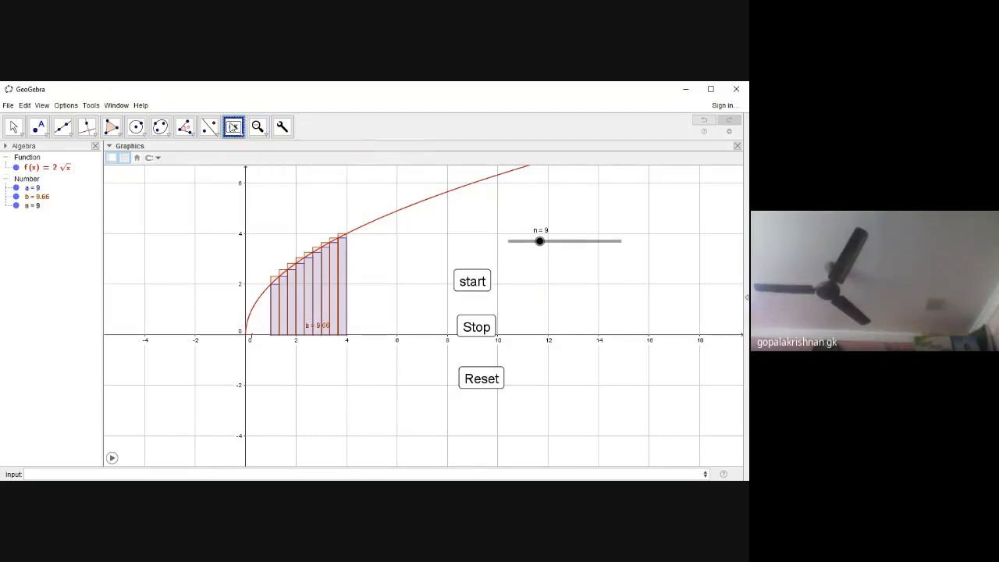
left_click(171, 232)
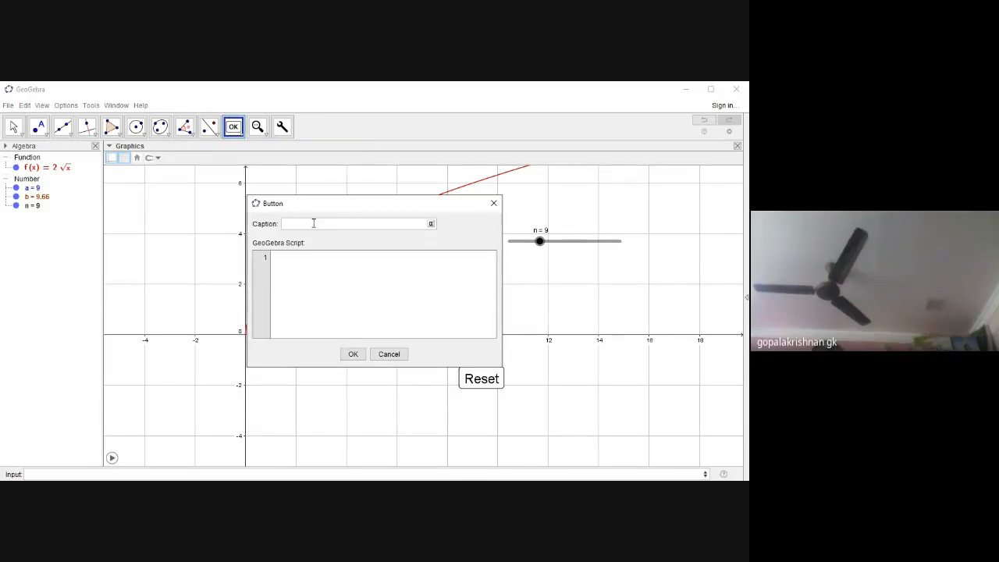
type("GK")
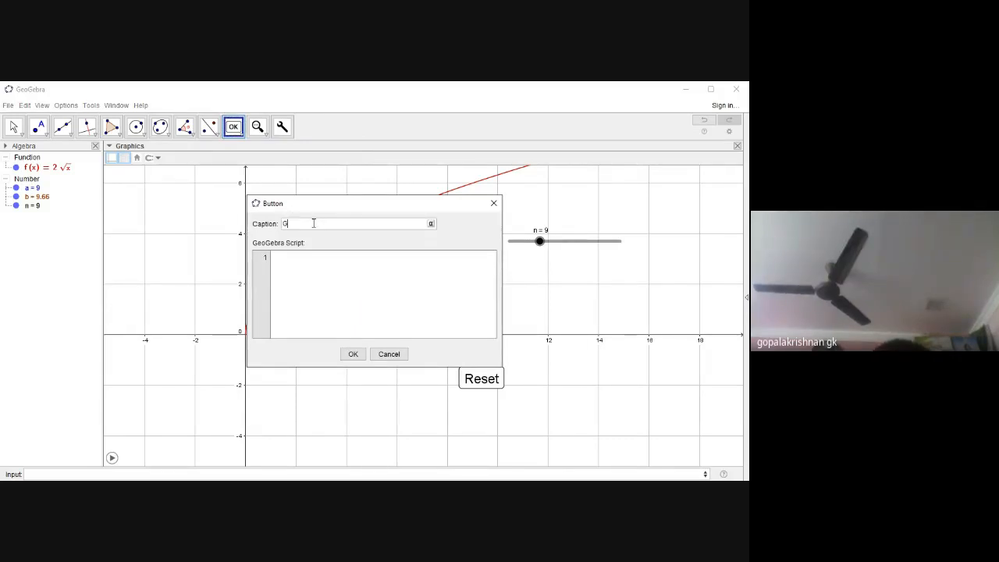
left_click(307, 260)
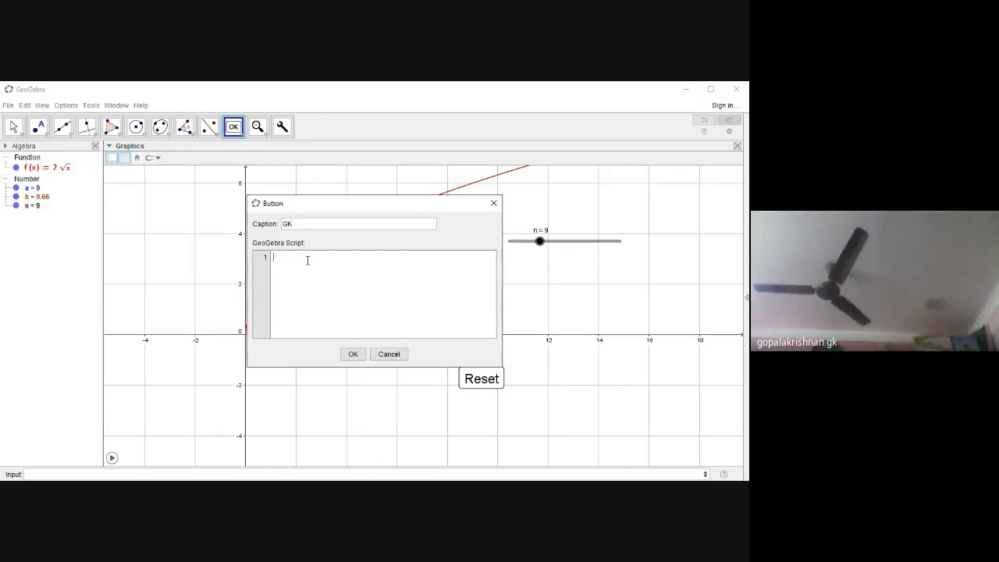
type("Start")
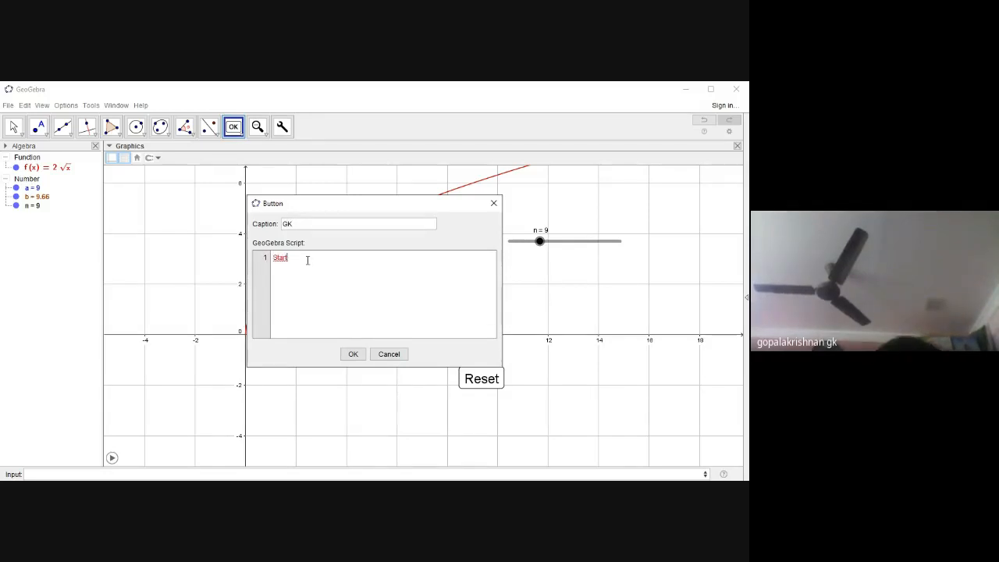
type("animation9n")
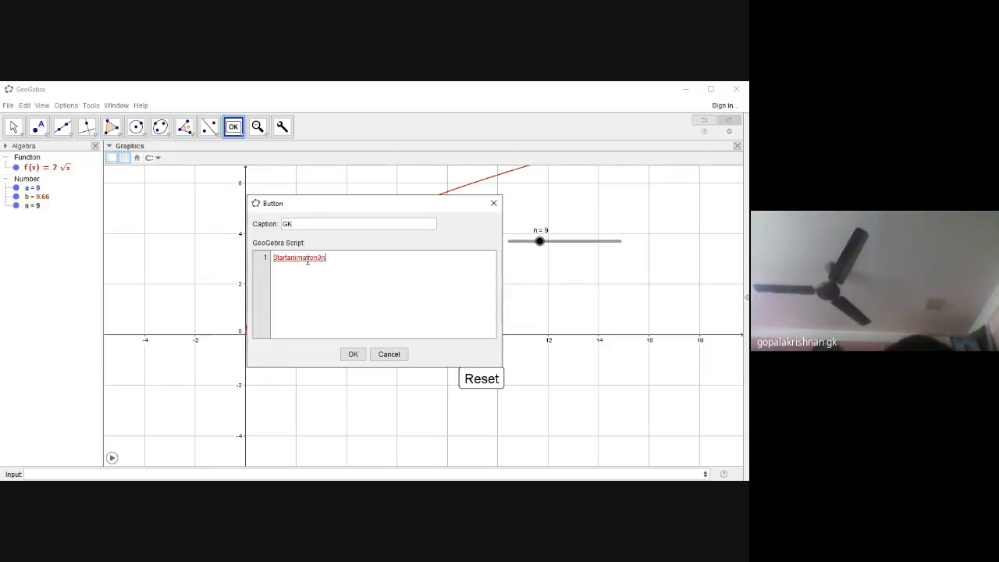
type(")")
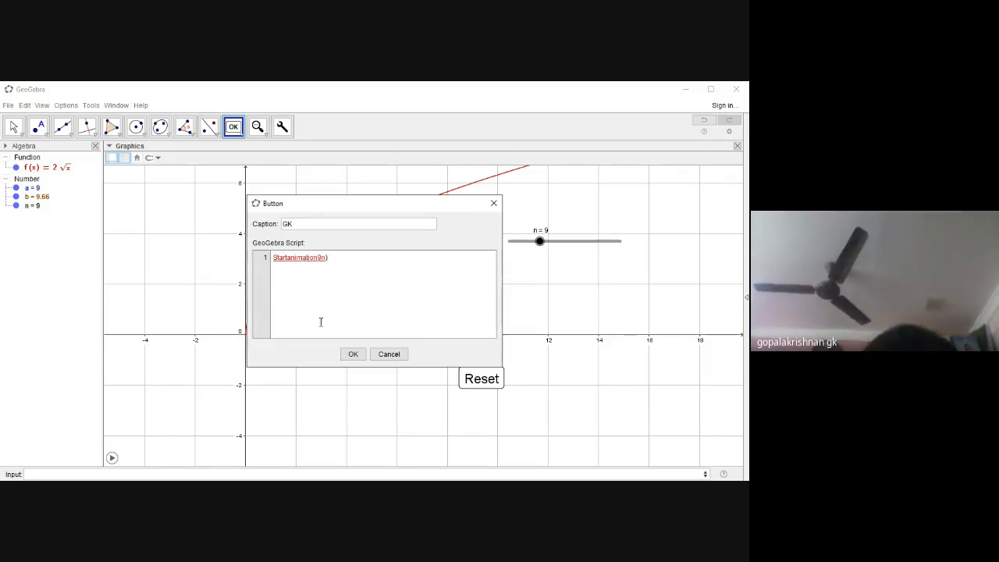
key("BackSpace")
key("BackSpace")
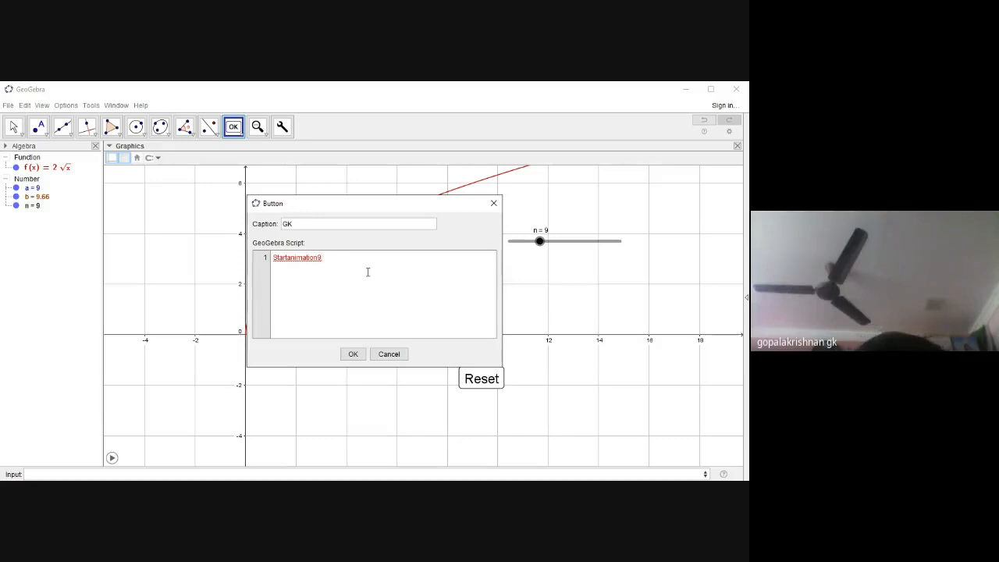
key("BackSpace")
type("(")
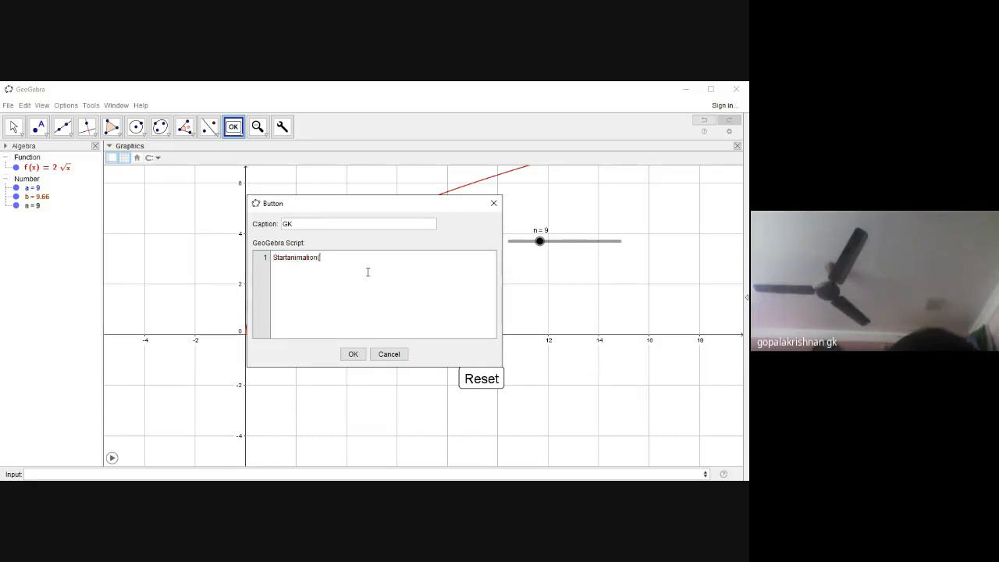
type("n)")
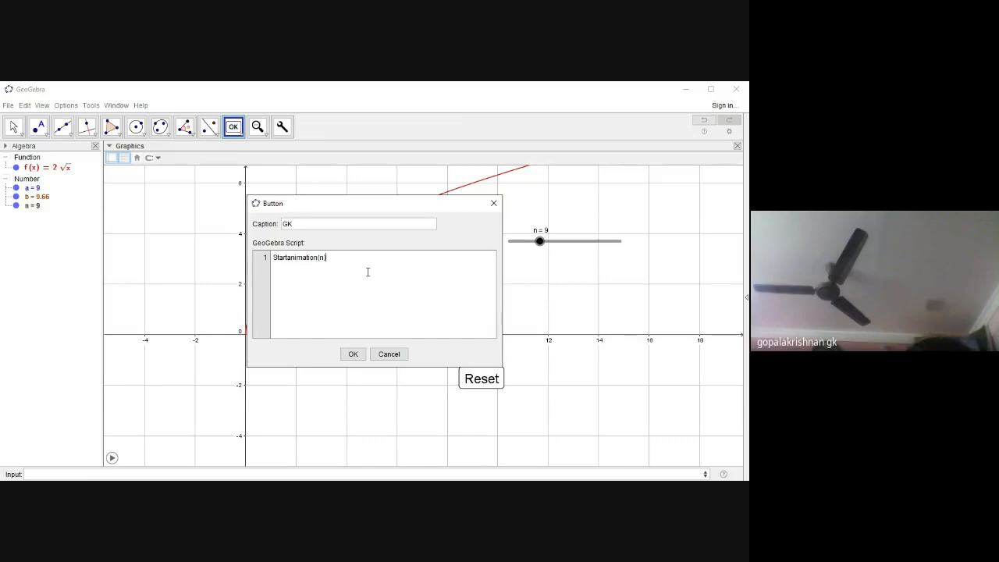
left_click(386, 355)
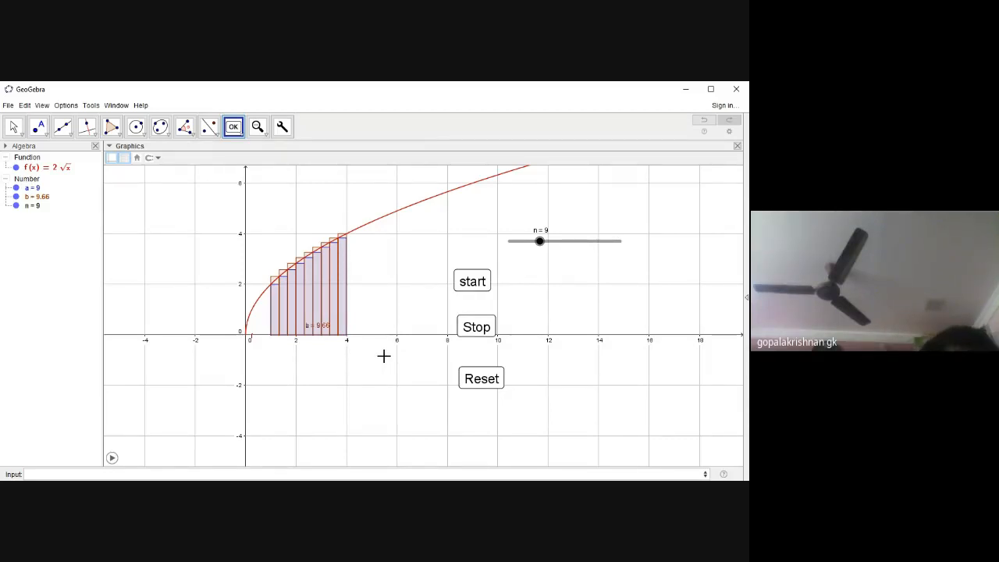
- Add a check box captioned "show lowersum" beside the buttons, linked to function f and the number a: LowerSum[f, 1, 4, n]
left_click(241, 134)
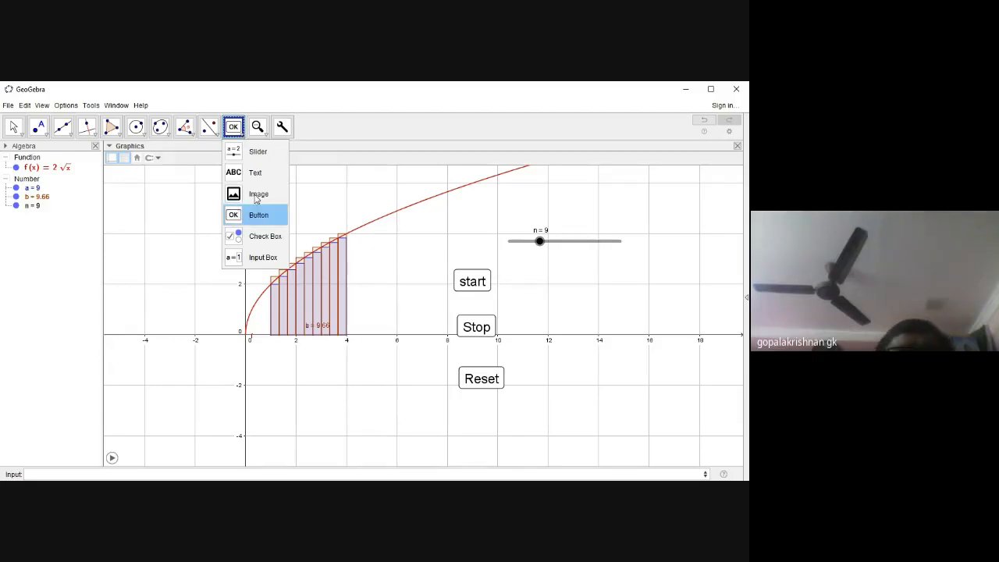
left_click(275, 237)
left_click(577, 283)
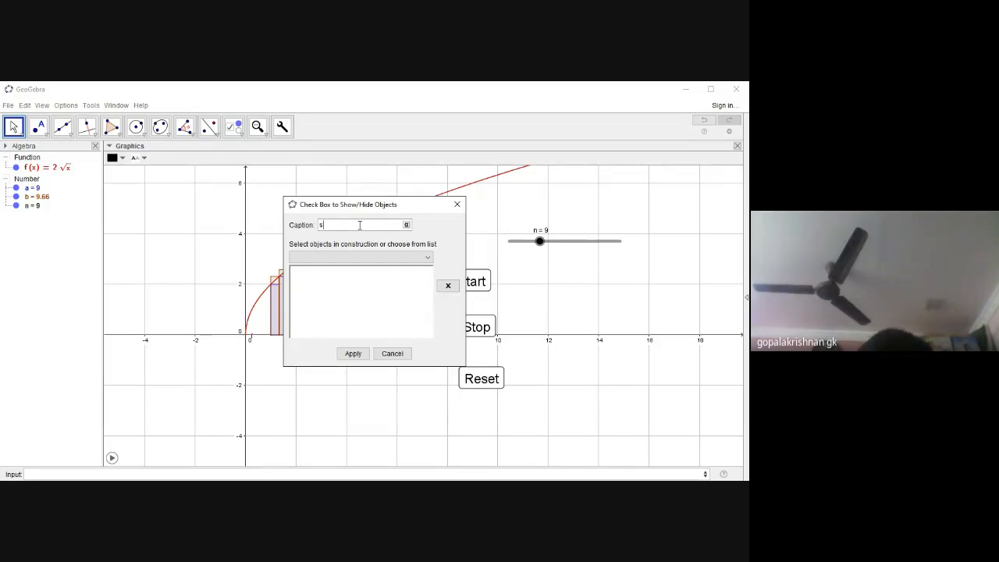
type("how lowersum")
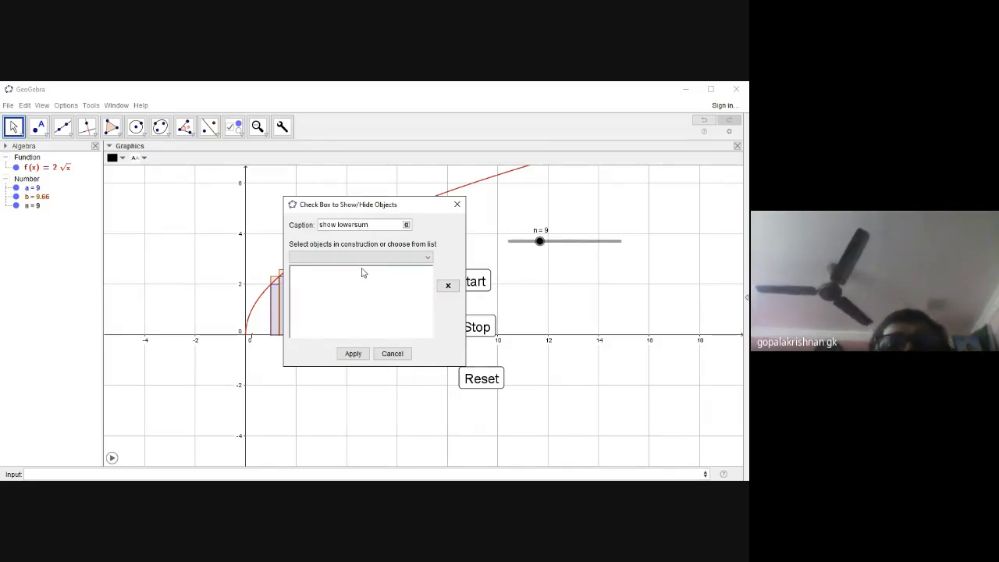
left_click(429, 260)
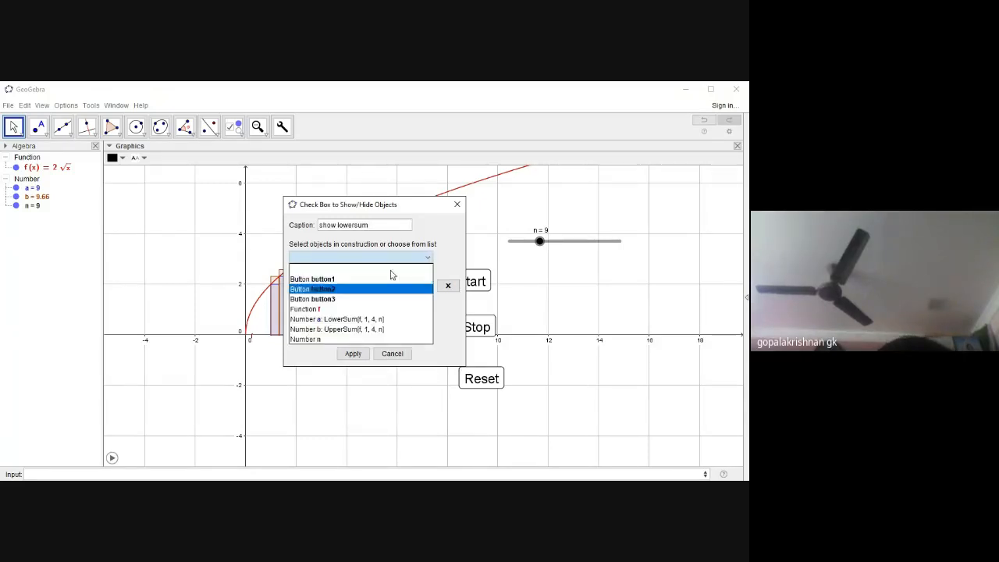
left_click(306, 314)
left_click(427, 261)
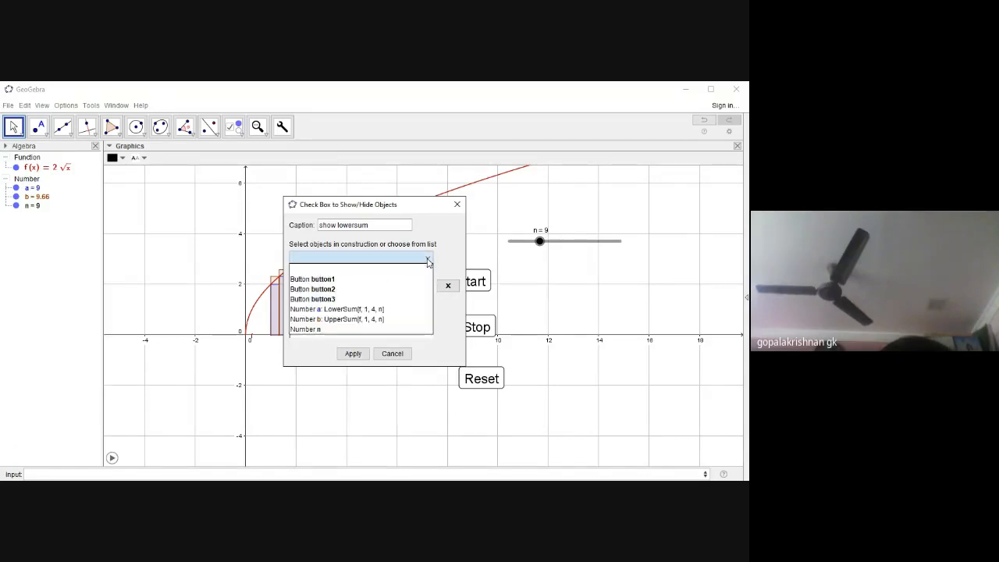
left_click(366, 310)
left_click(353, 354)
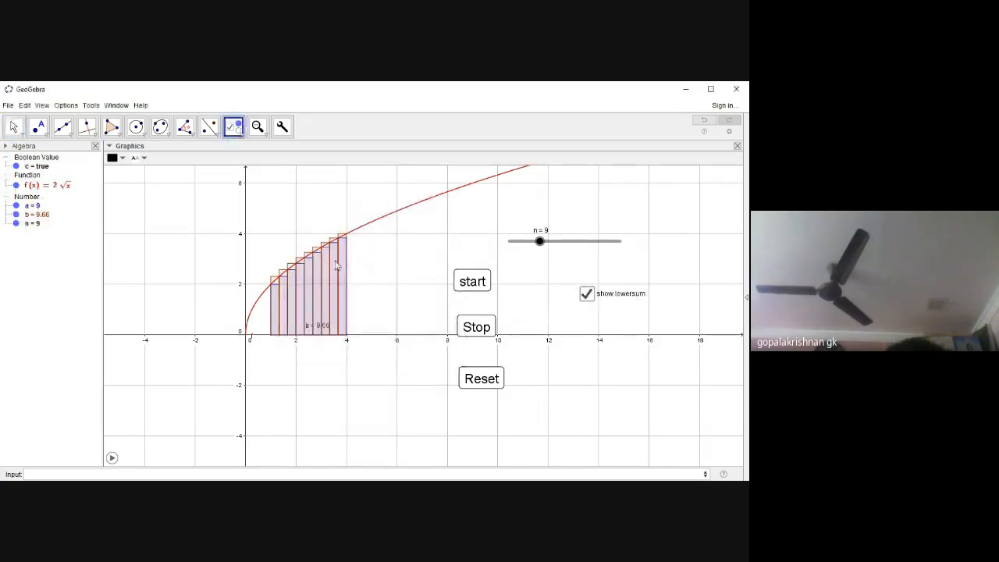
- Add a check box captioned "show upper sum" below the first one, linked to function f and the number b: UpperSum[f, 1, 4, n]
left_click(233, 129)
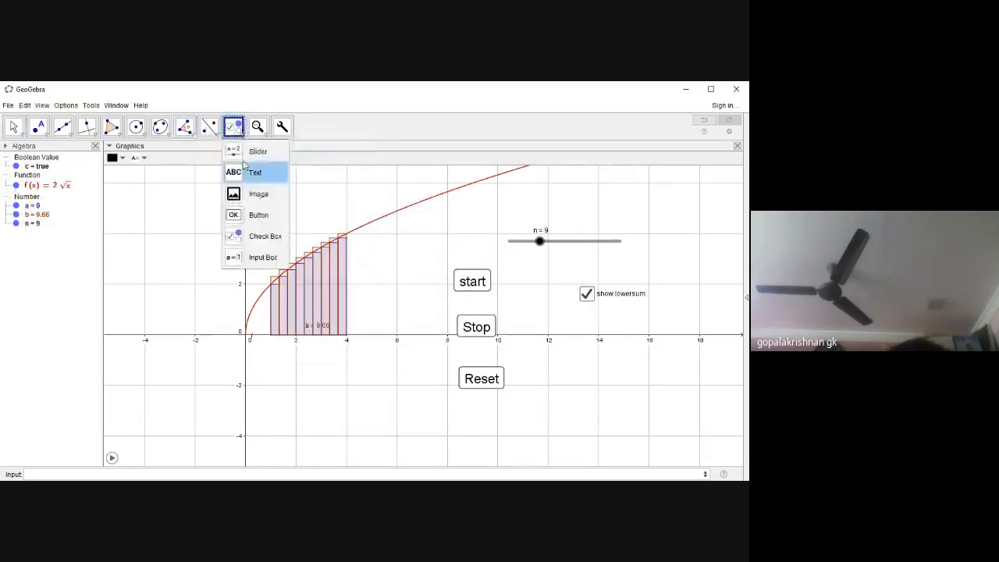
left_click(266, 237)
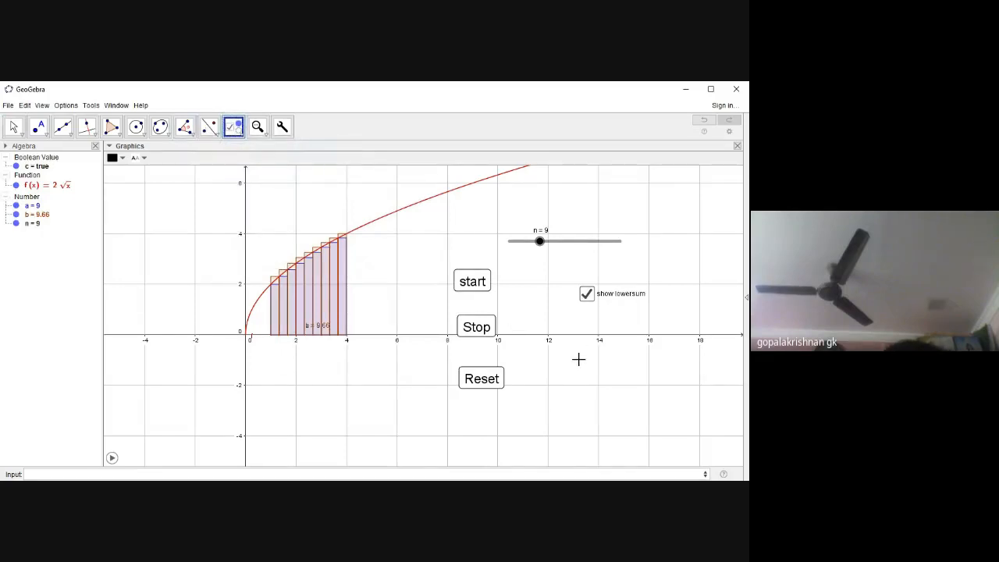
left_click(578, 359)
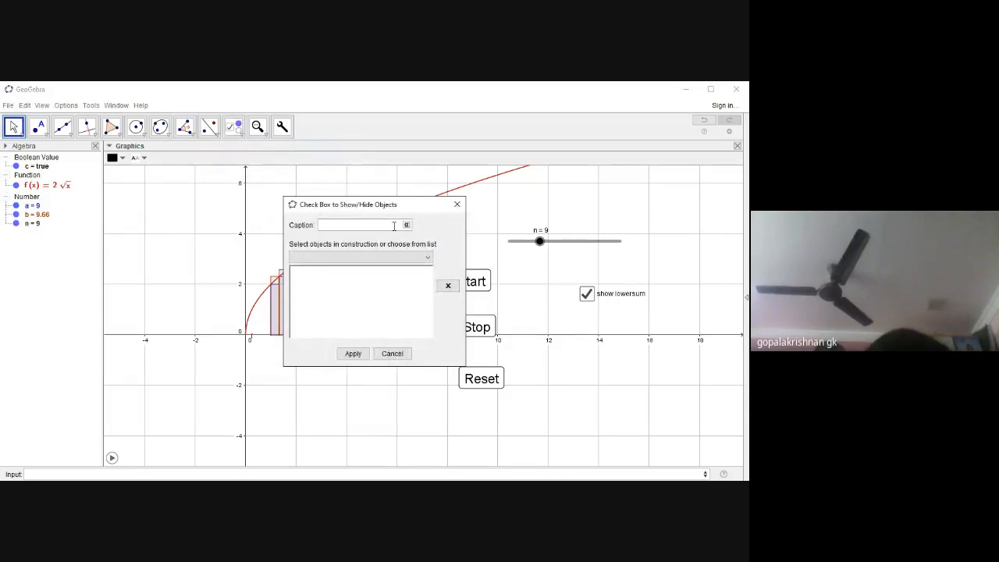
type("show u")
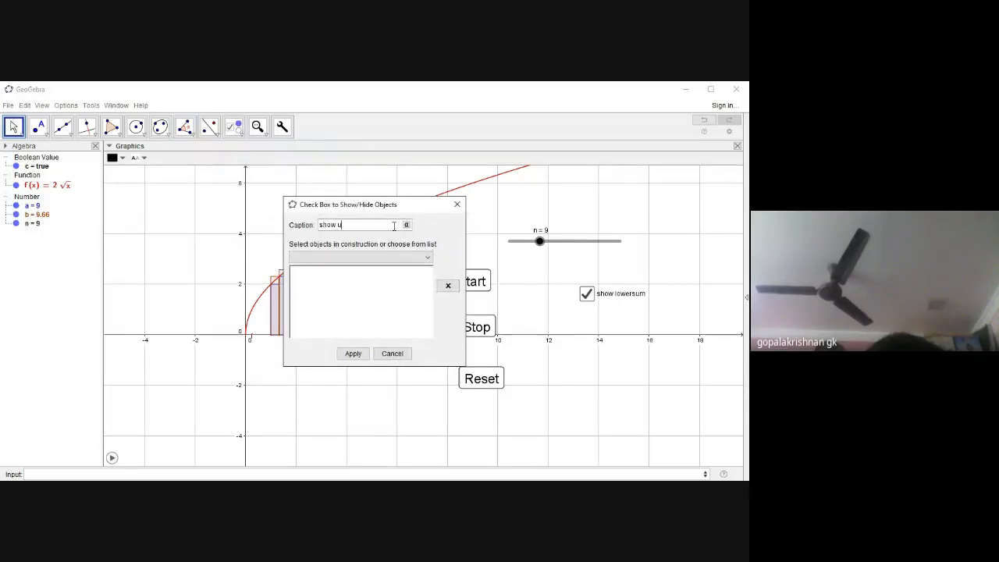
type("pper sum")
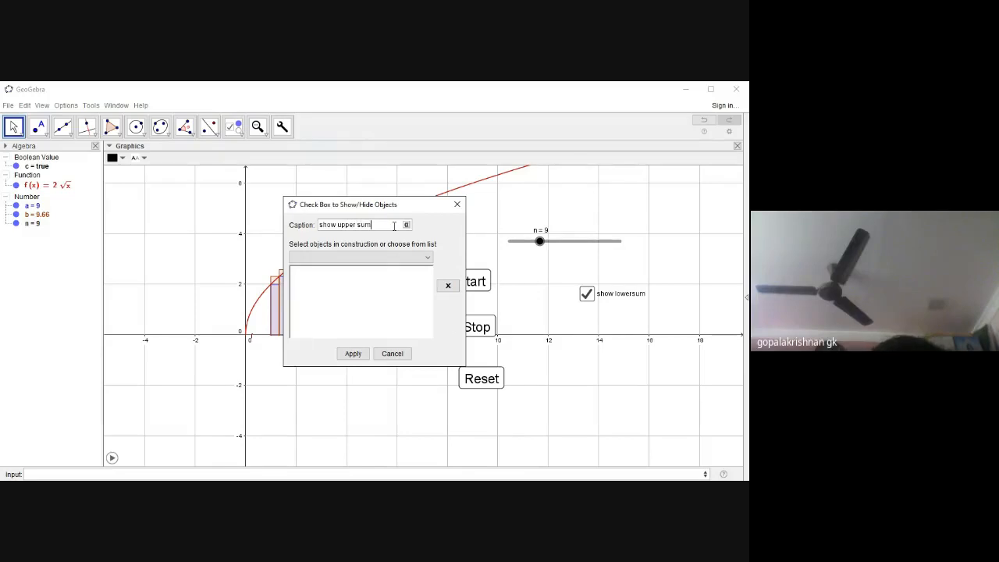
left_click(352, 257)
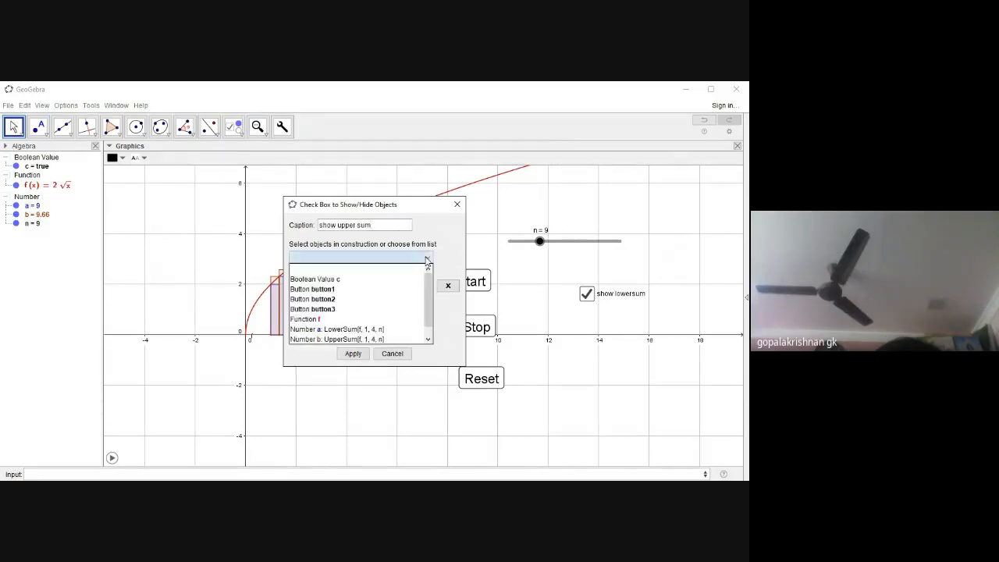
left_click(335, 320)
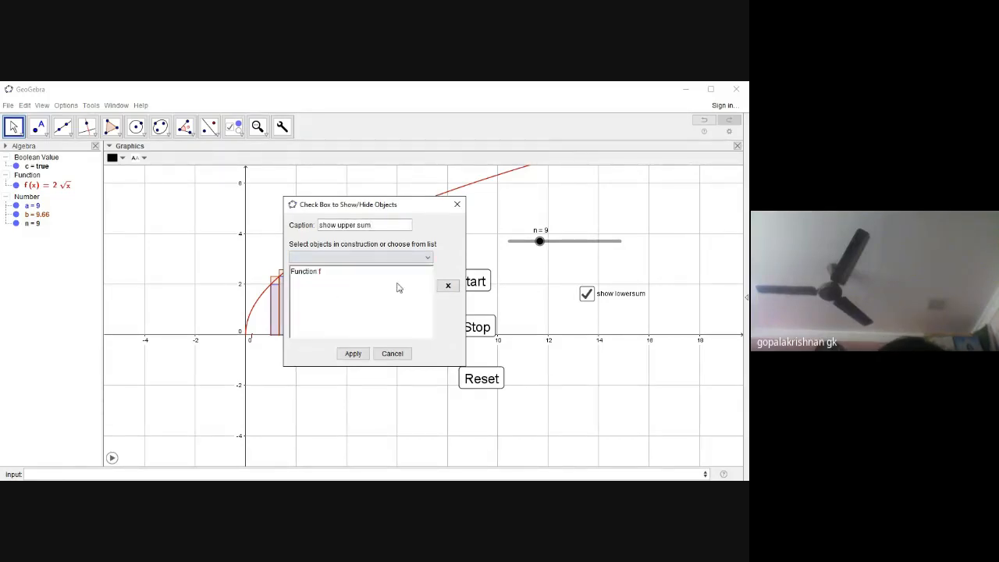
left_click(390, 257)
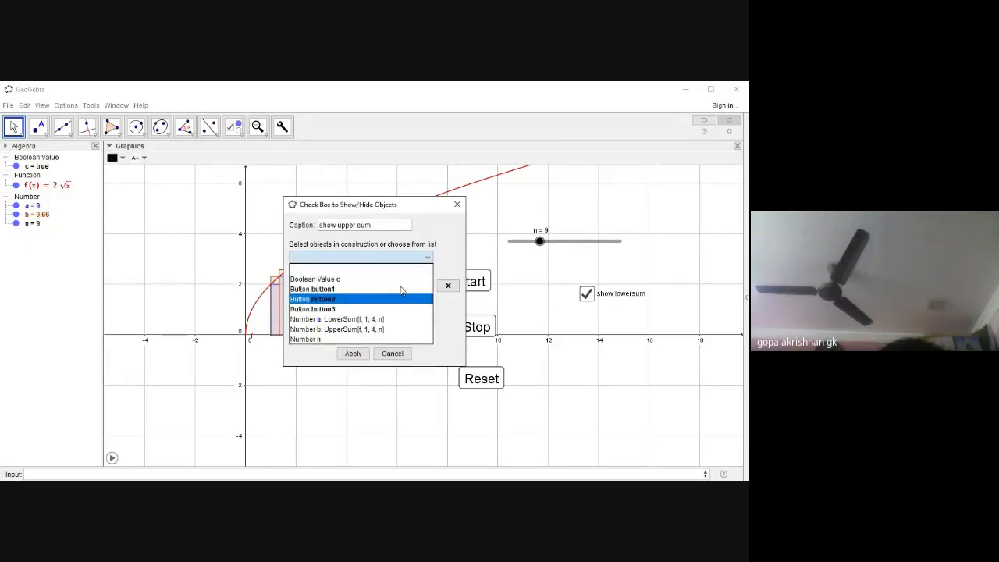
left_click(367, 330)
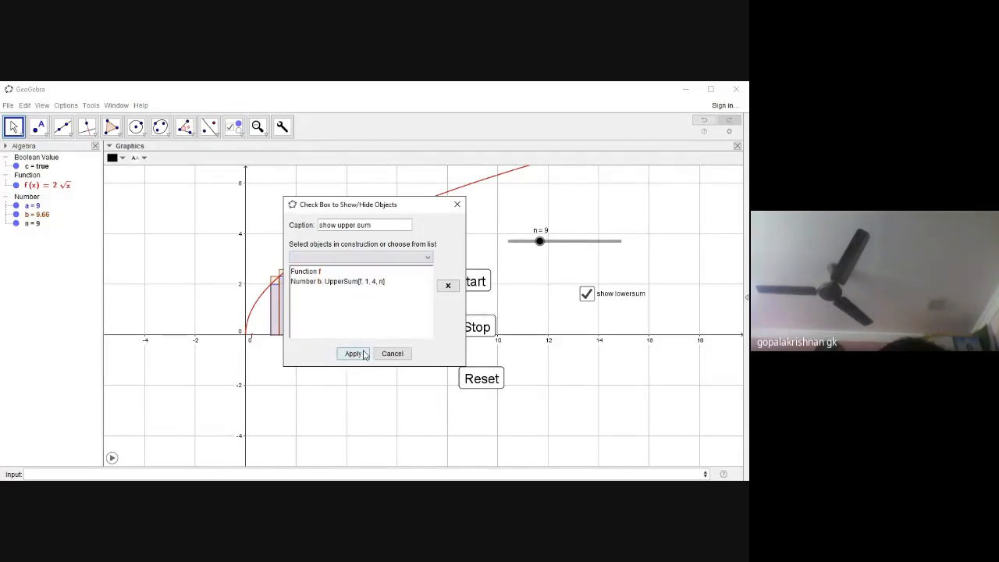
left_click(354, 354)
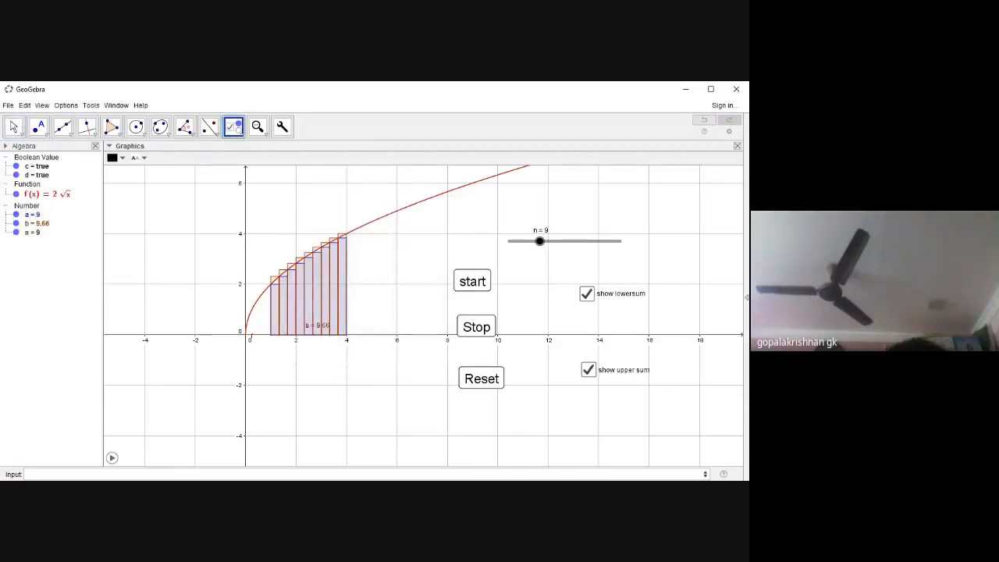
- Test the "show lowersum" check box by hiding and showing the lower sum rectangles, and leave it unticked
left_click(13, 127)
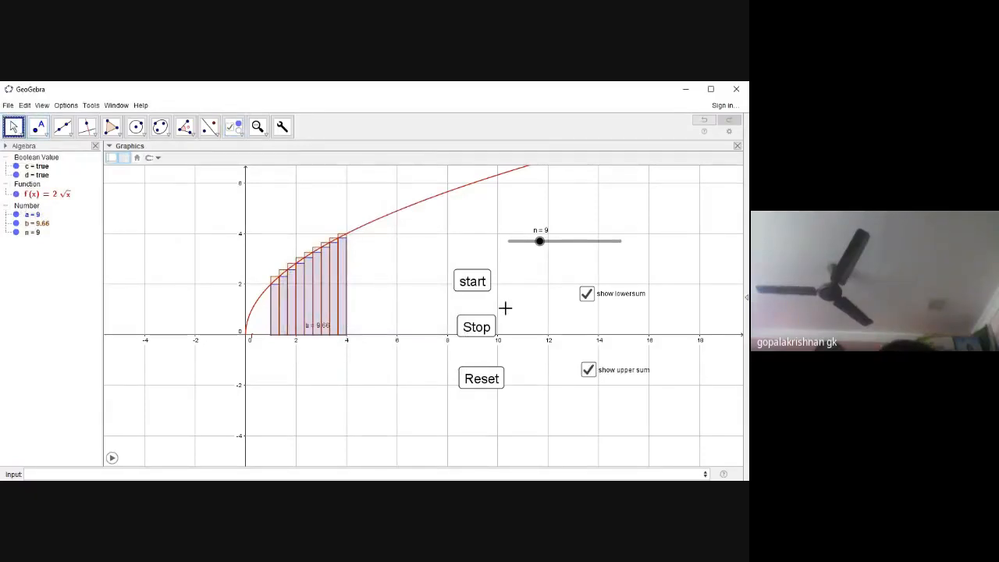
left_click(587, 294)
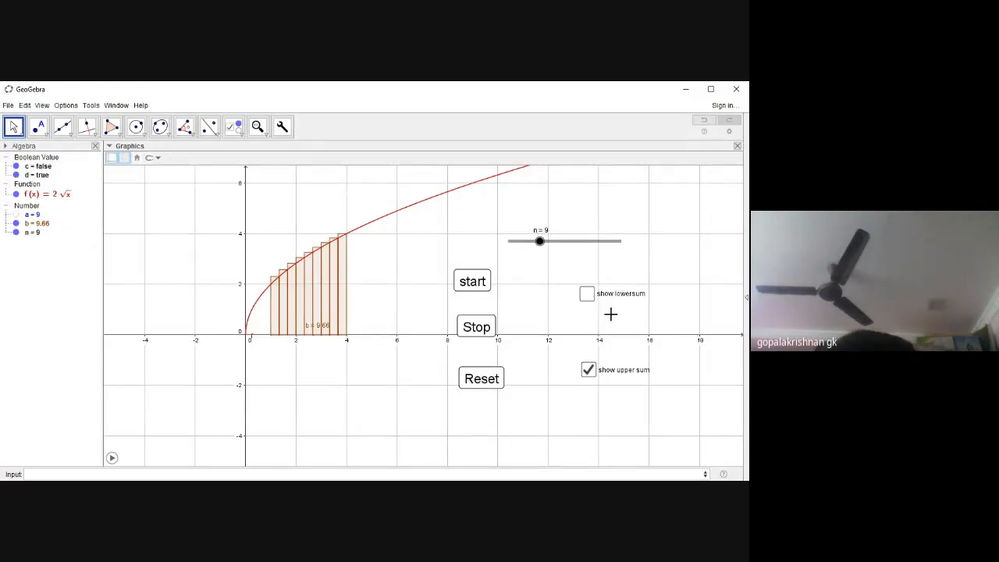
left_click(587, 293)
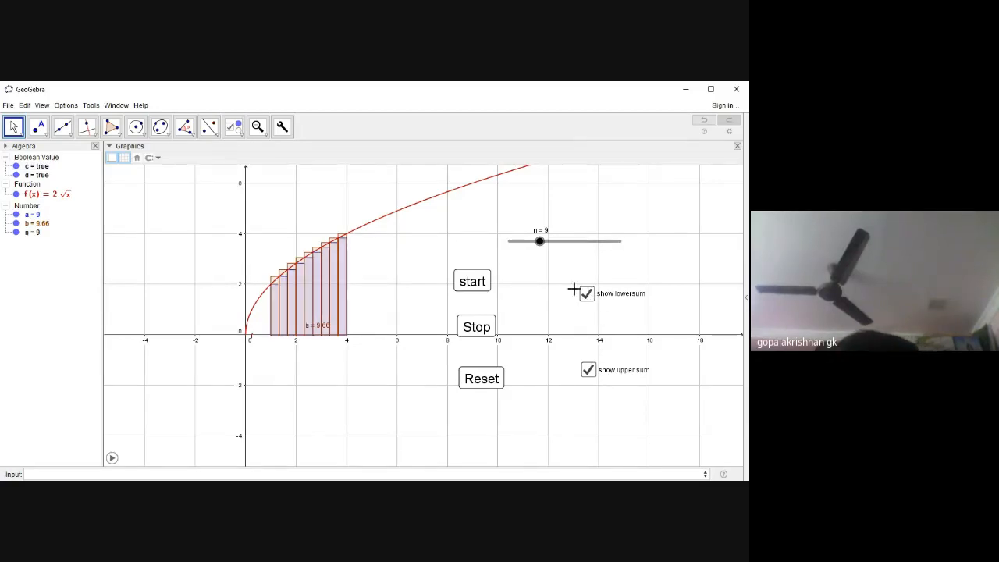
left_click(587, 293)
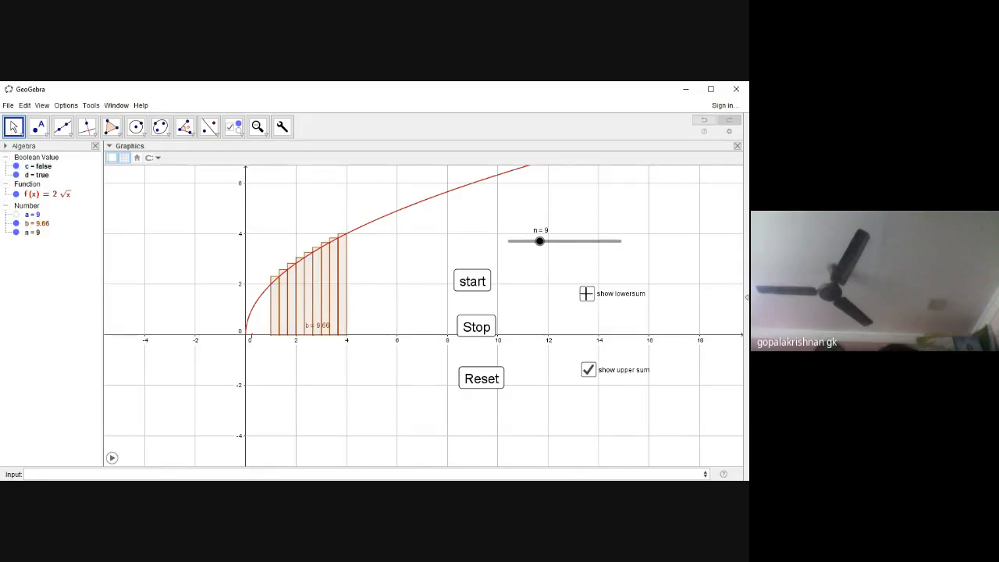
right_click(633, 294)
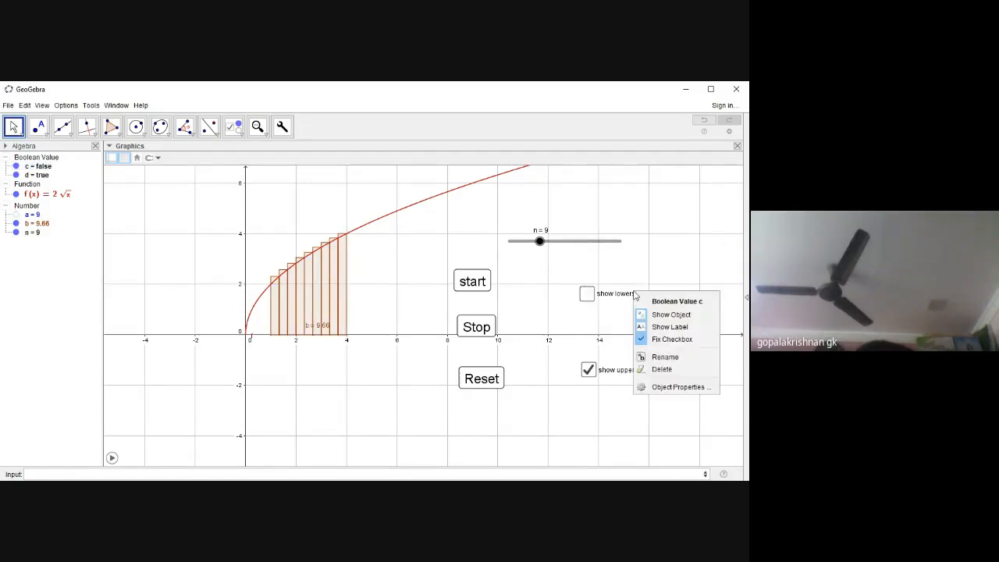
left_click(664, 356)
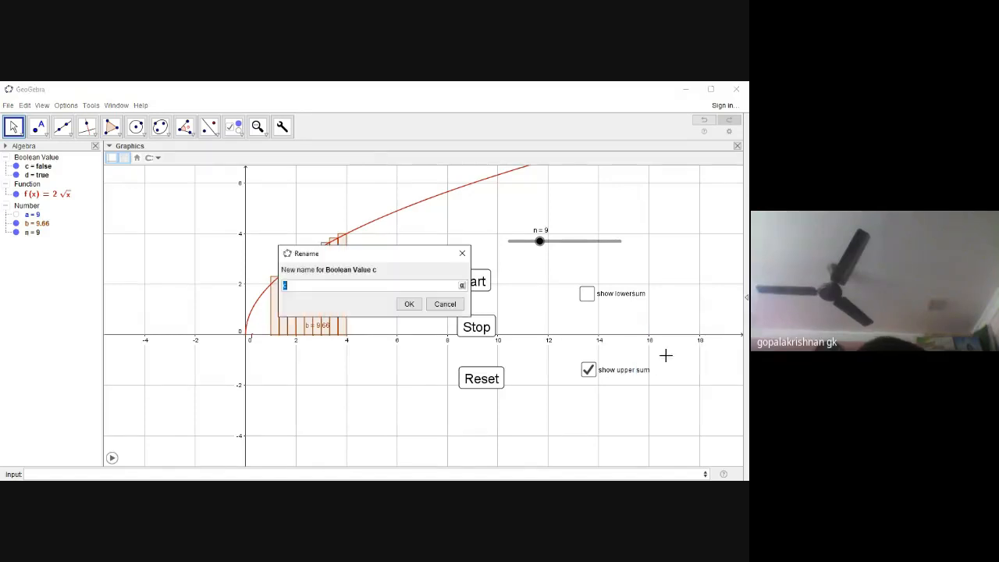
left_click(444, 304)
- Change the caption of the "show lowersum" check box to "show uppersum"
right_click(628, 298)
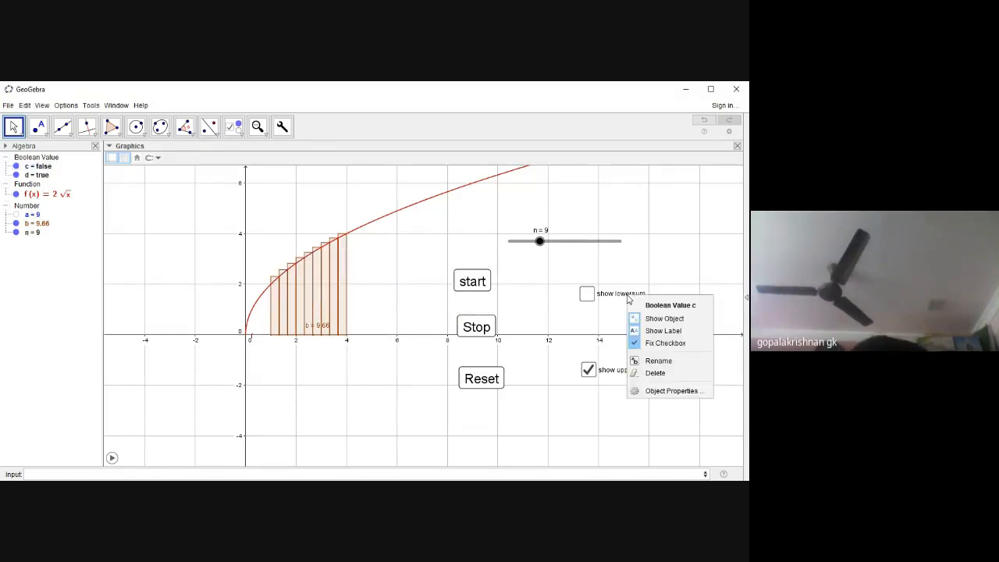
left_click(674, 391)
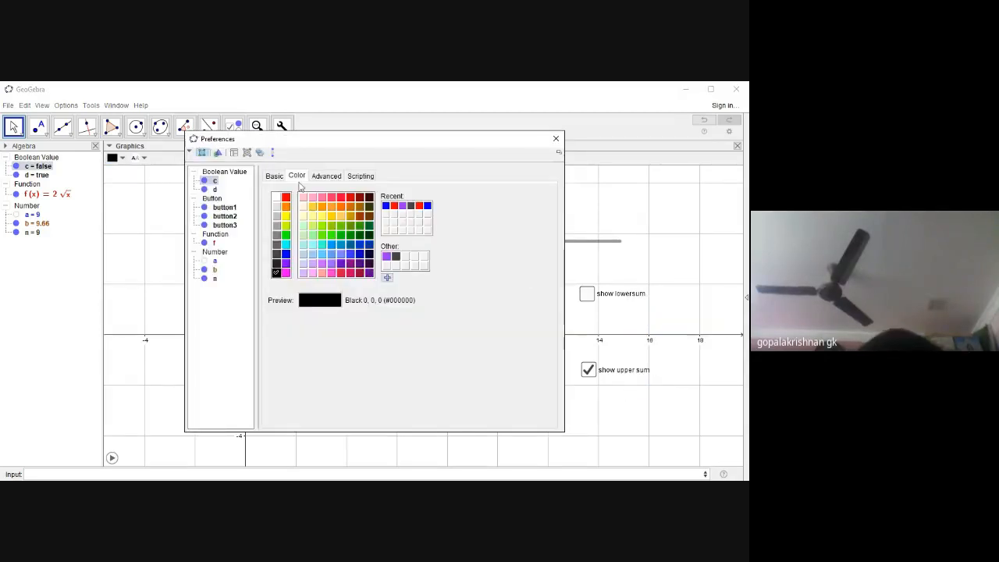
left_click(328, 178)
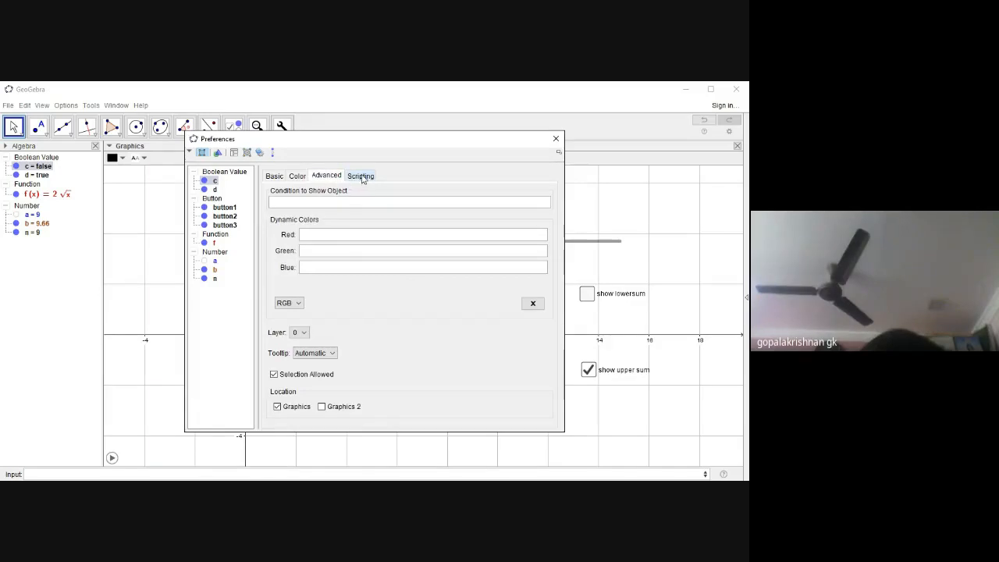
left_click(362, 179)
left_click(268, 177)
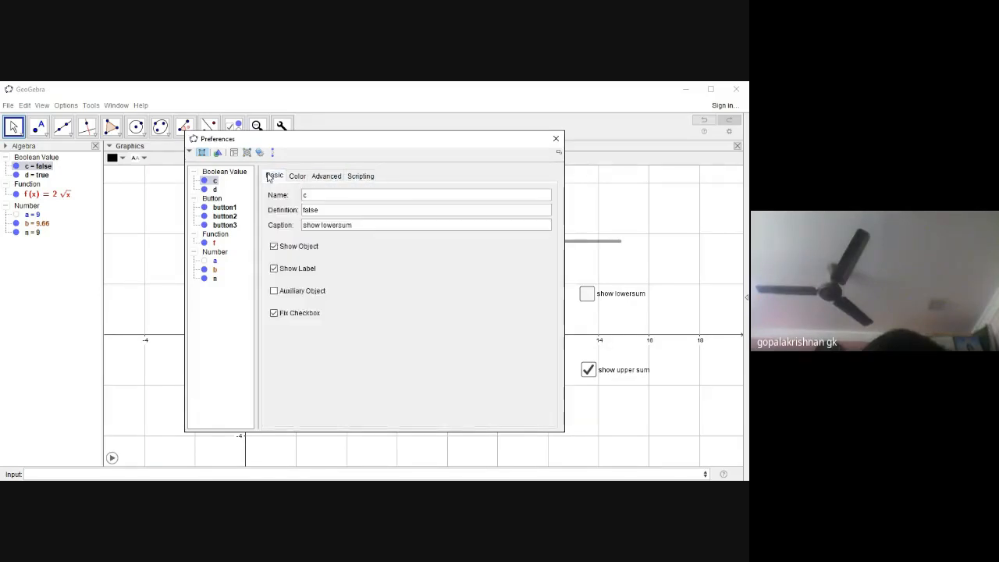
left_click(357, 228)
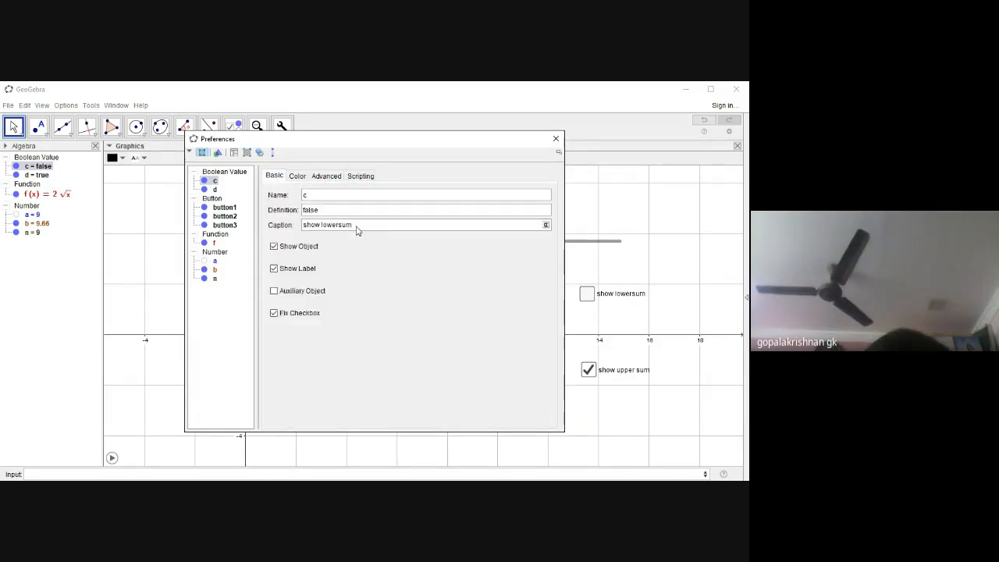
key("BackSpace")
key("BackSpace")
key("BackSpace")
key("BackSpace")
key("BackSpace")
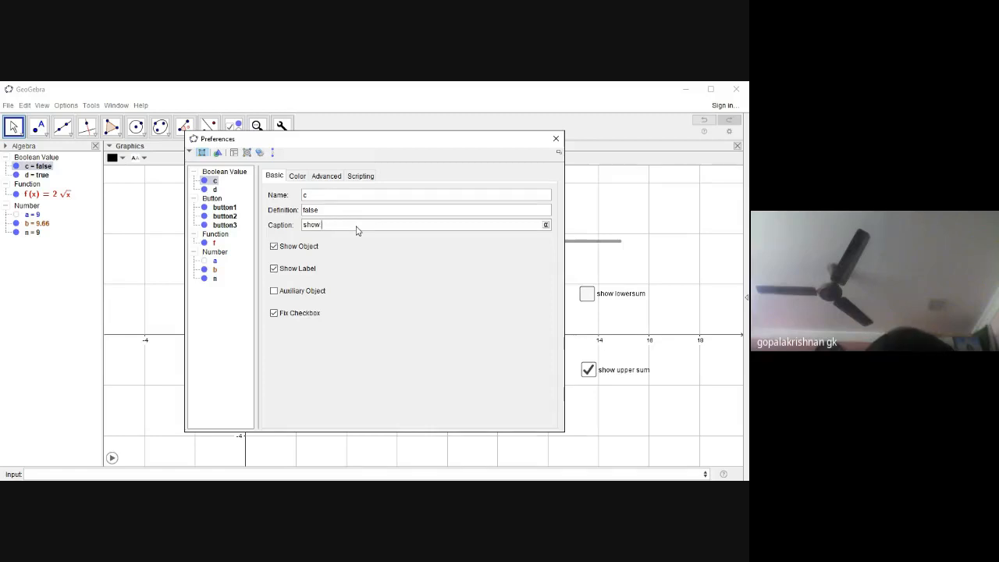
type("upper")
type("sum")
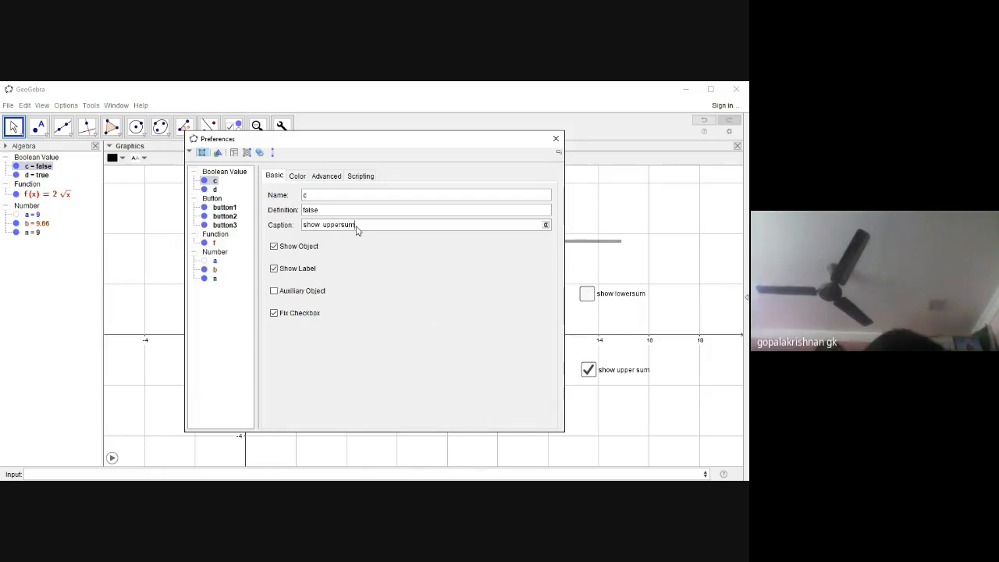
left_click(556, 138)
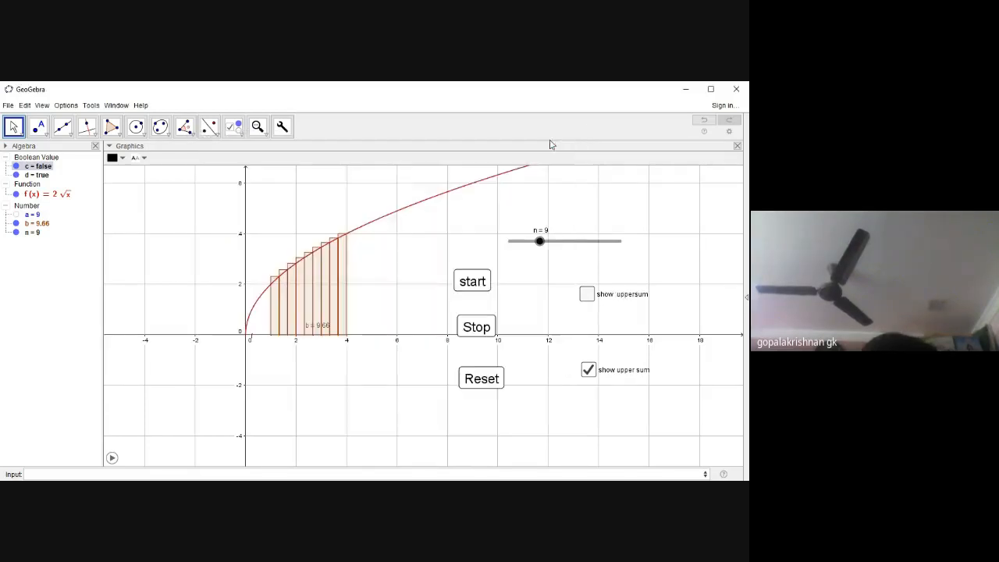
- Test the recaptioned check box by showing and hiding the lower sum rectangles, and undo the caption change
left_click(587, 294)
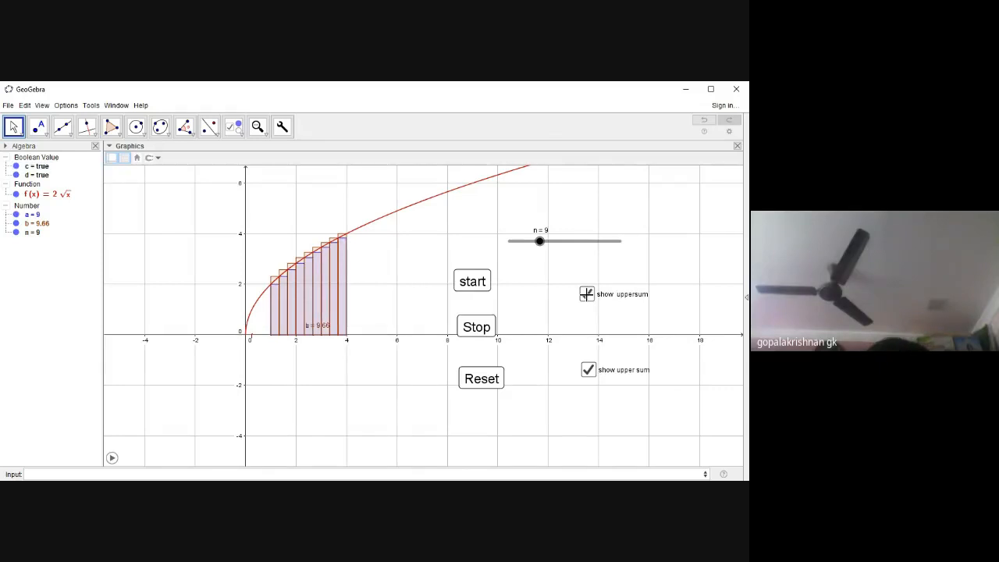
left_click(587, 295)
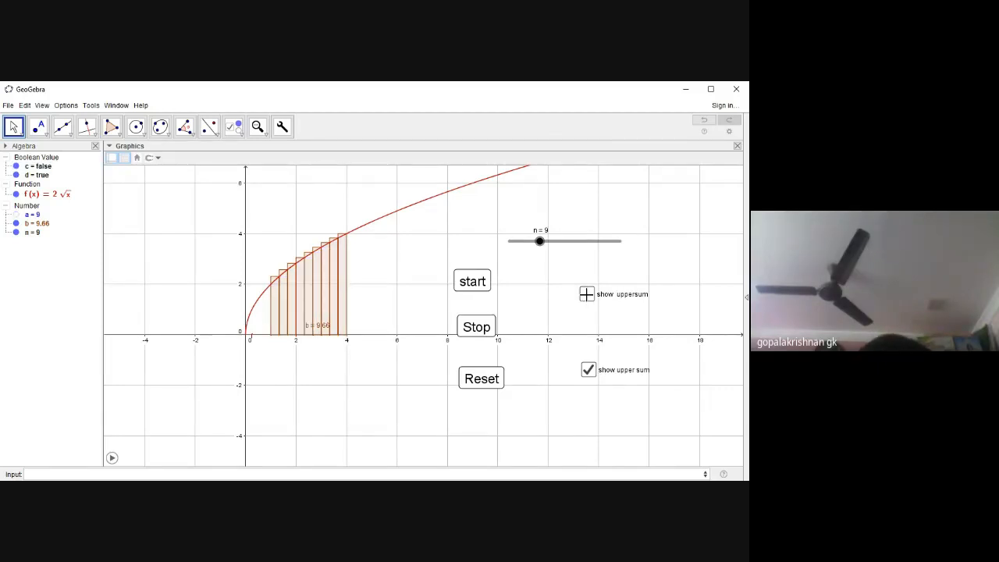
left_click(587, 294)
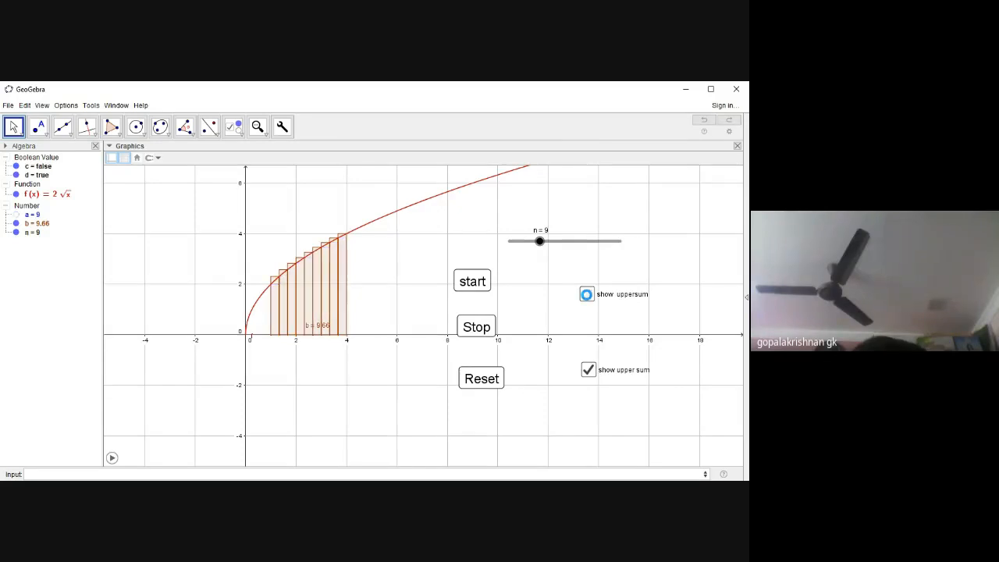
left_click(587, 294)
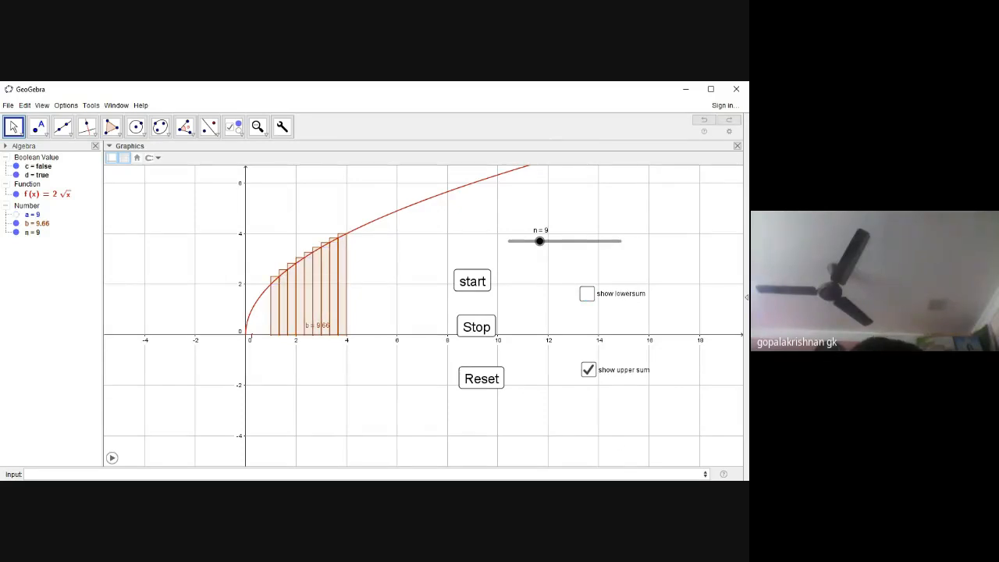
- Test both check boxes by toggling the lower and upper sums, leaving only "show upper sum" ticked
left_click(588, 369)
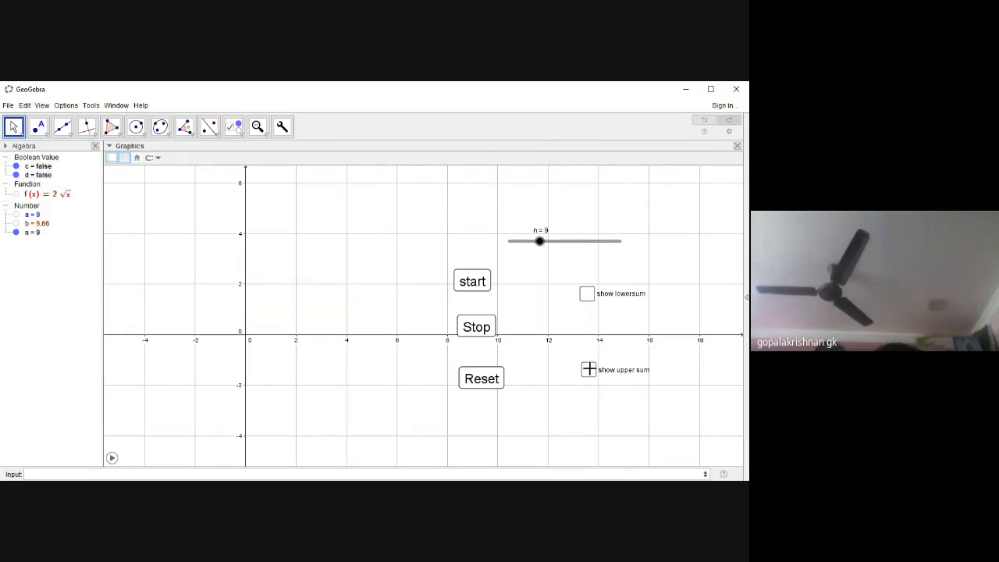
left_click(588, 295)
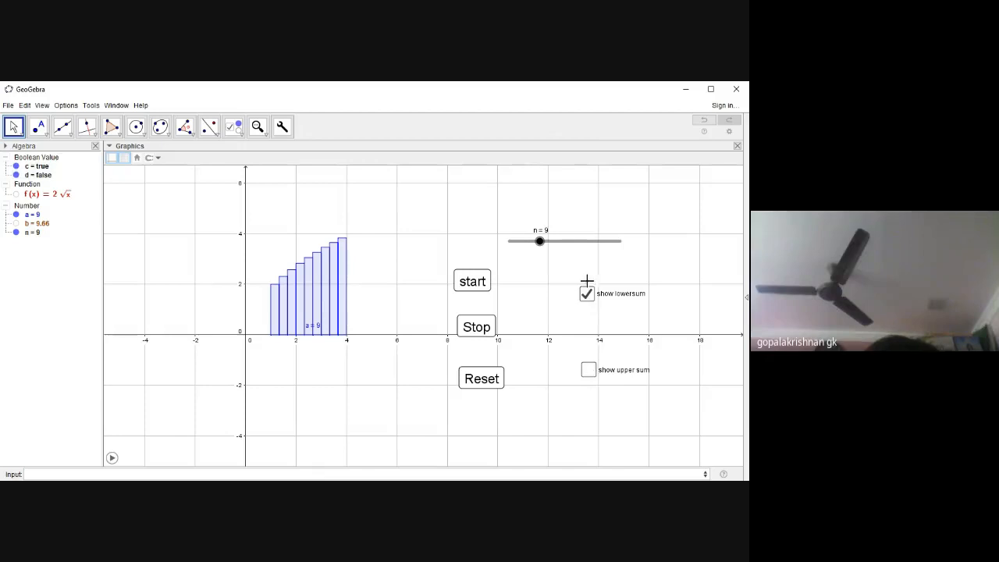
left_click(587, 295)
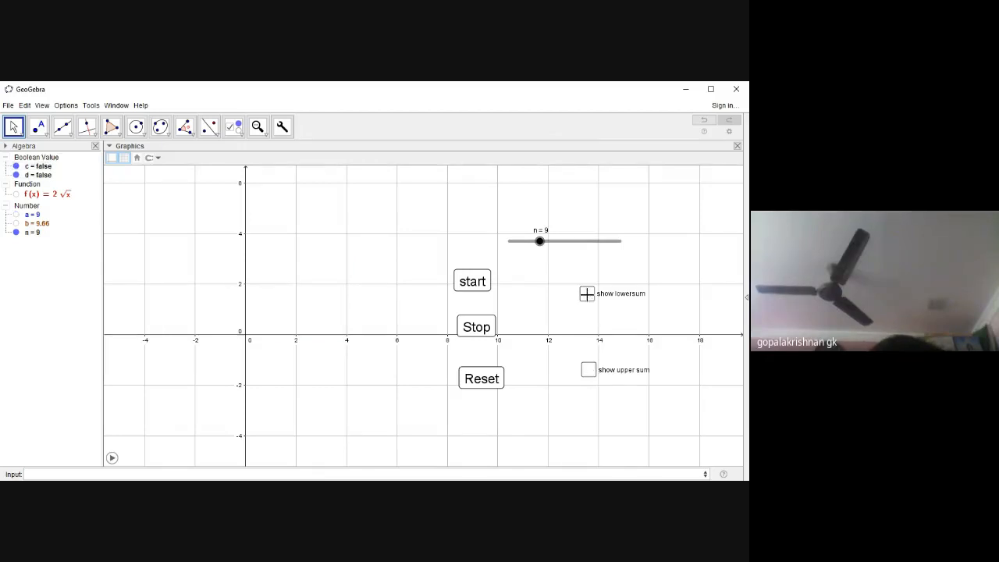
left_click(589, 372)
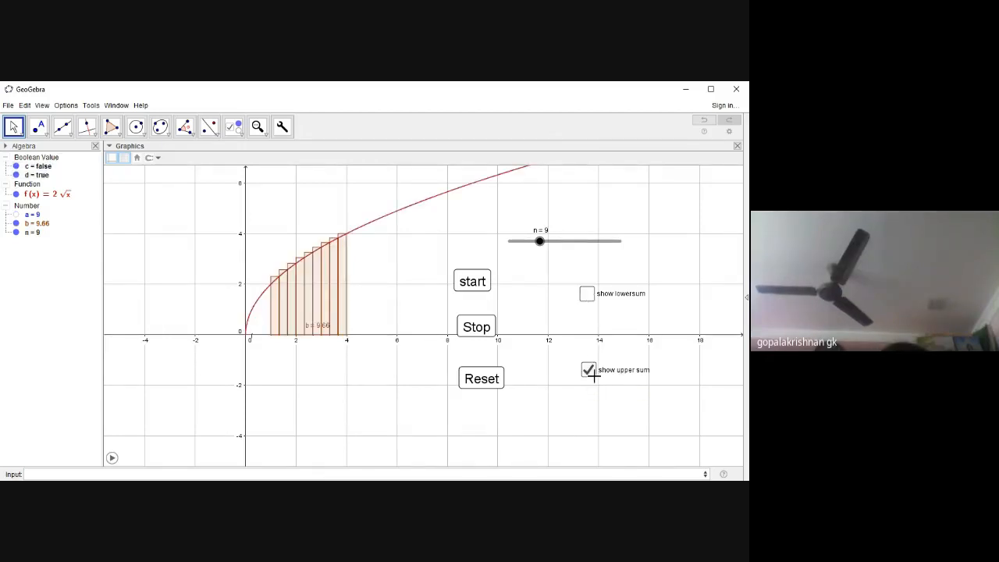
- Review the basic, advanced and scripting properties of the "show lowersum" check box without changing anything
right_click(625, 302)
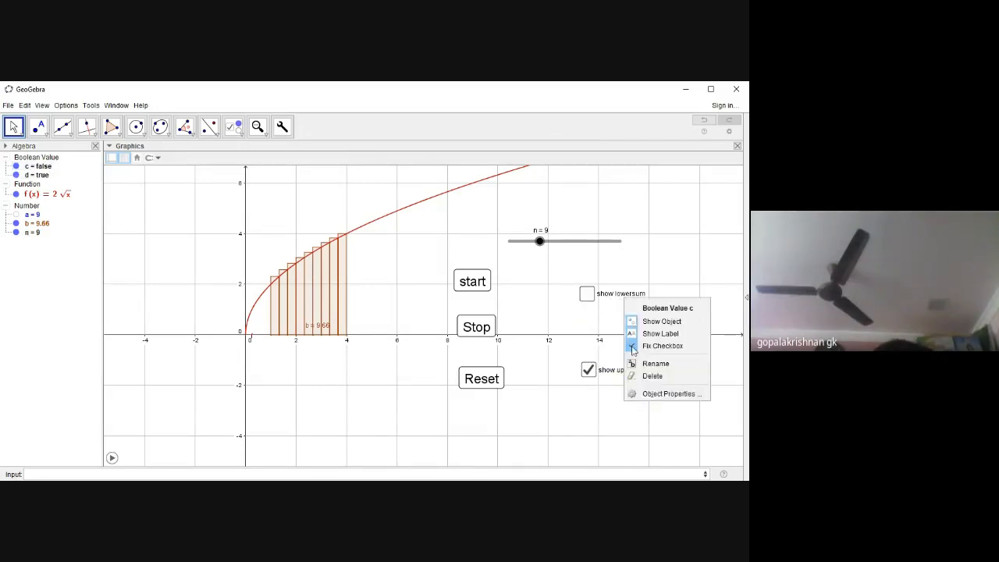
left_click(668, 393)
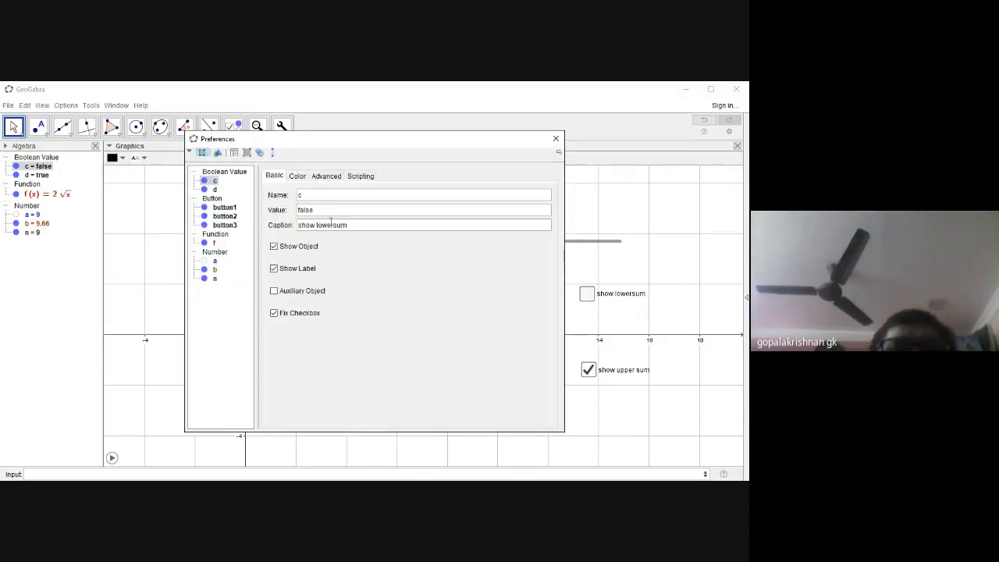
left_click(327, 177)
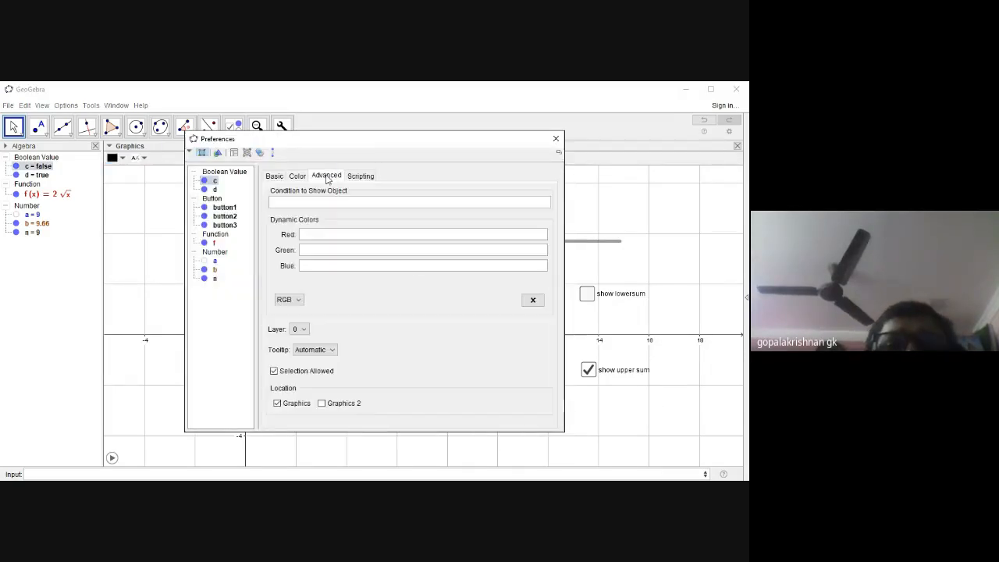
left_click(358, 176)
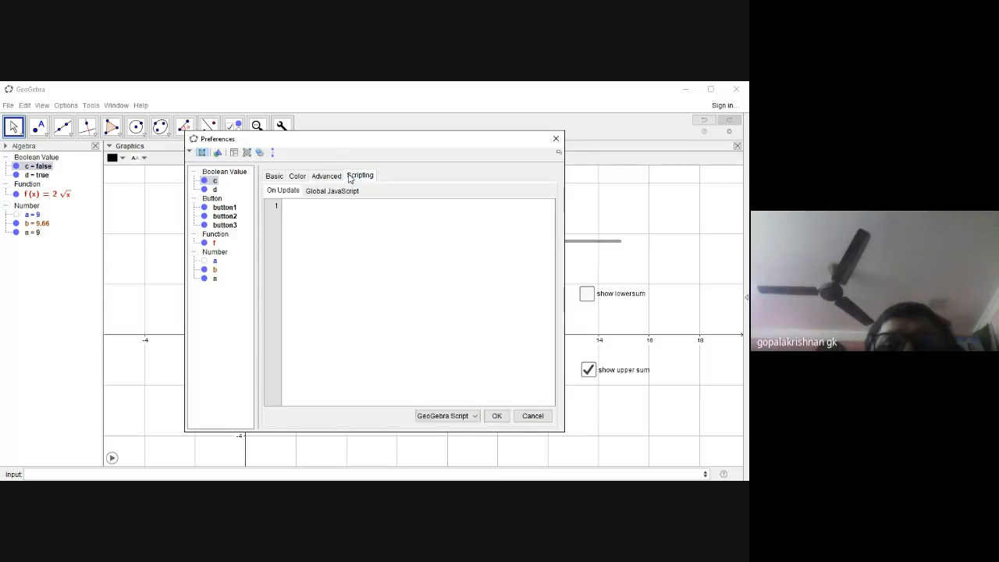
left_click(271, 178)
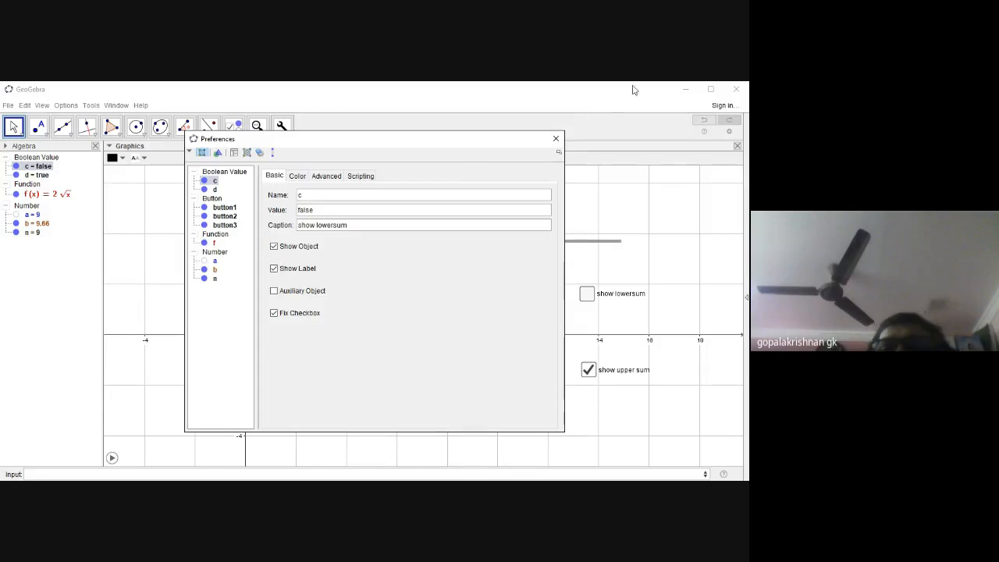
left_click(556, 141)
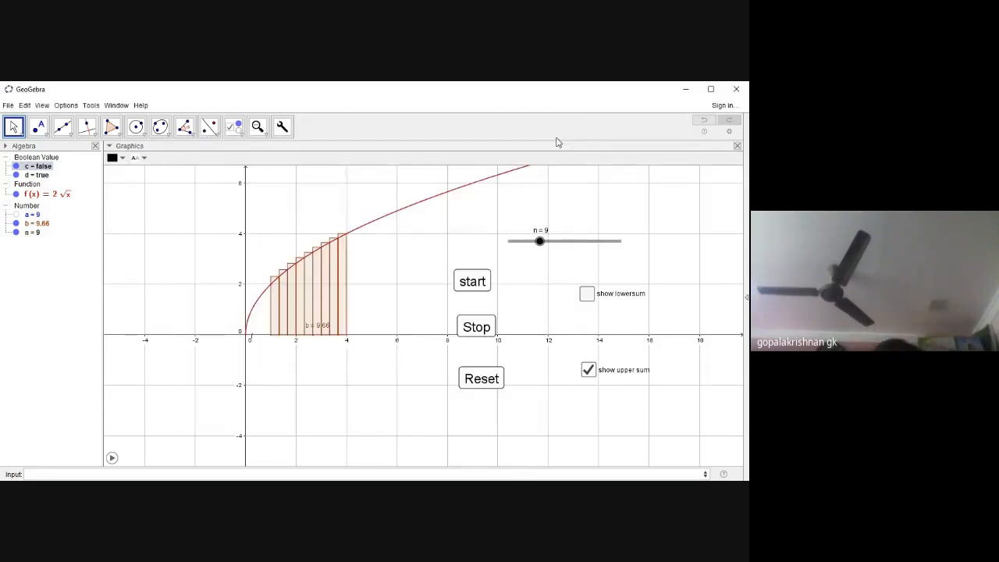
- Undo the recent changes back to the state before both sum check boxes were added
left_click(642, 288)
key("ctrl+z")
key("ctrl+z")
key("ctrl+z")
key("ctrl+z")
key("ctrl+z")
key("ctrl+z")
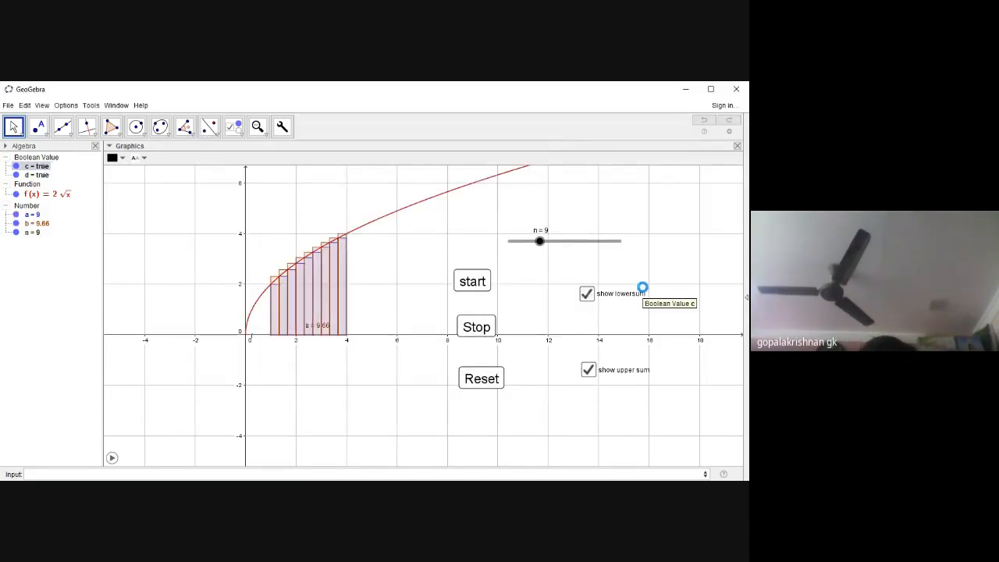
- Add a check box captioned "show lowersum" linked to function f and number a: LowerSum[f, 1, 4, n], and hide the upper sum b
left_click(234, 127)
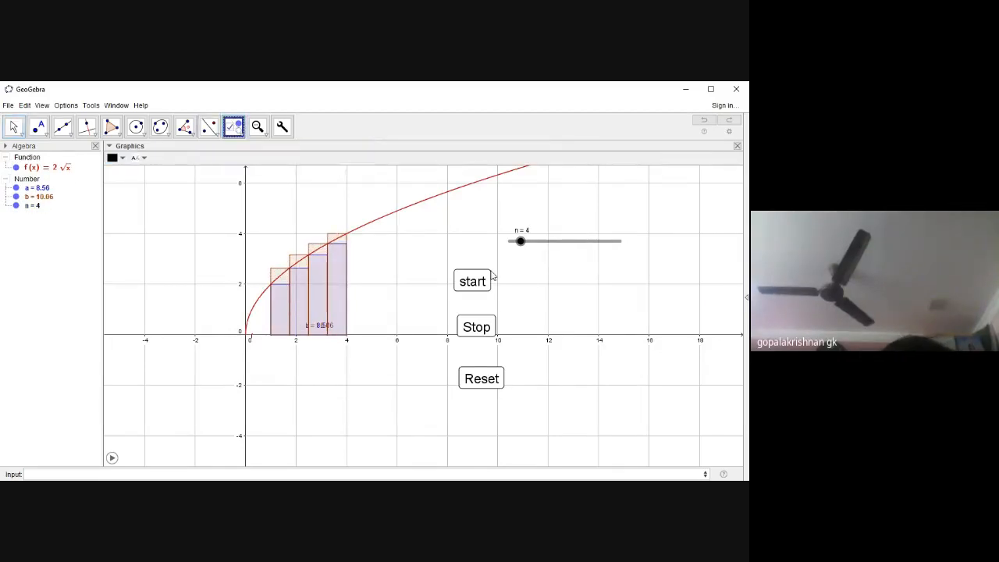
left_click(563, 289)
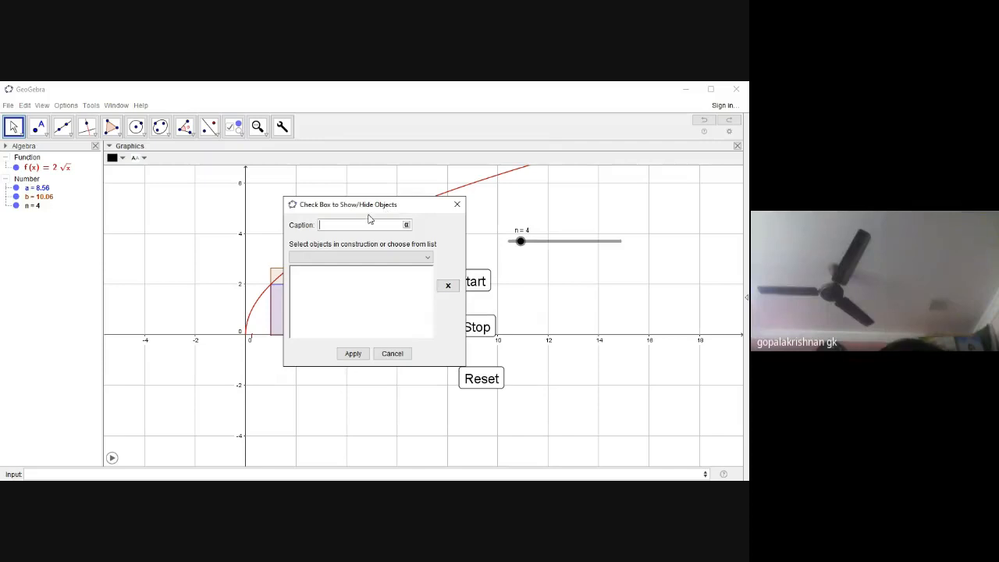
type("s")
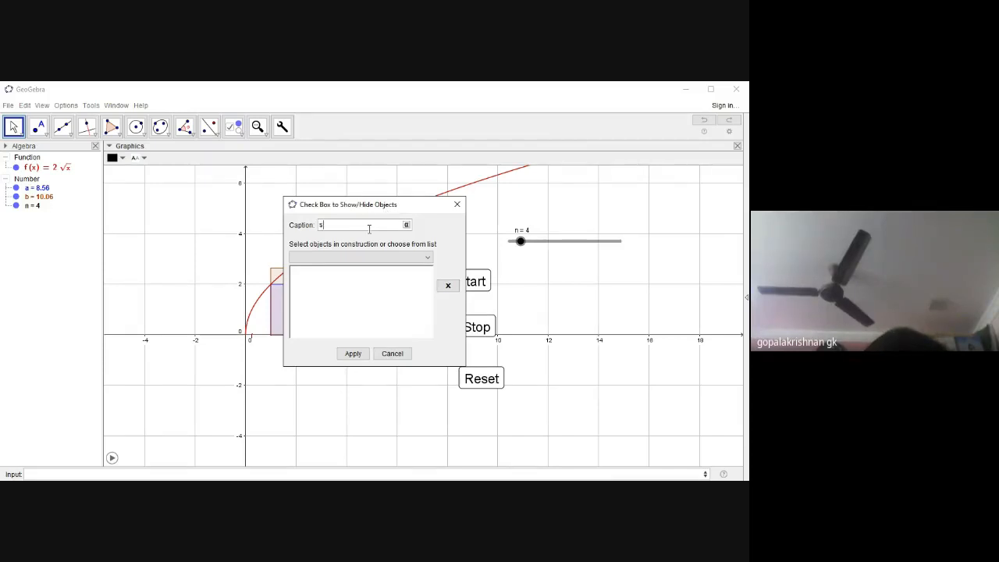
type("how lowersum")
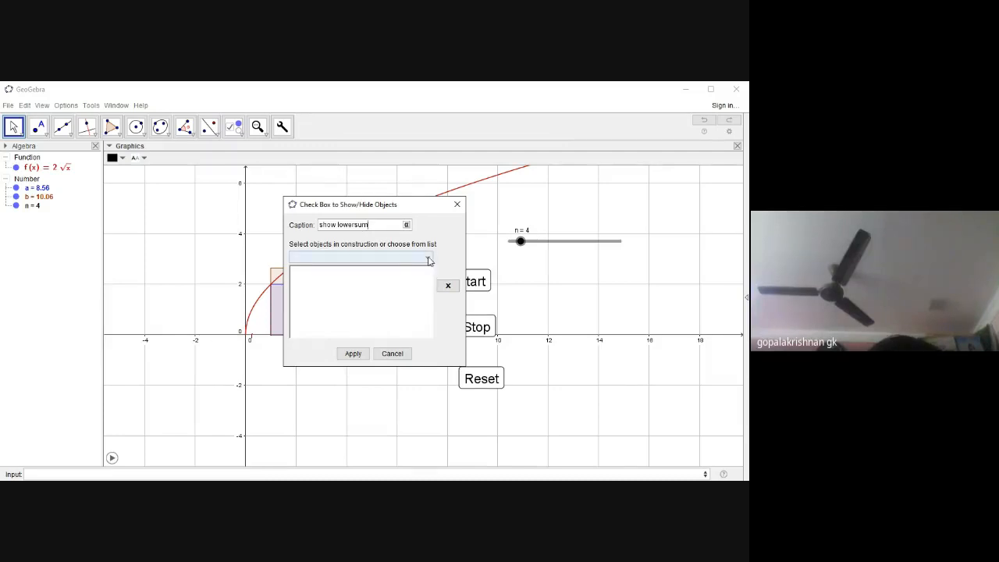
left_click(428, 260)
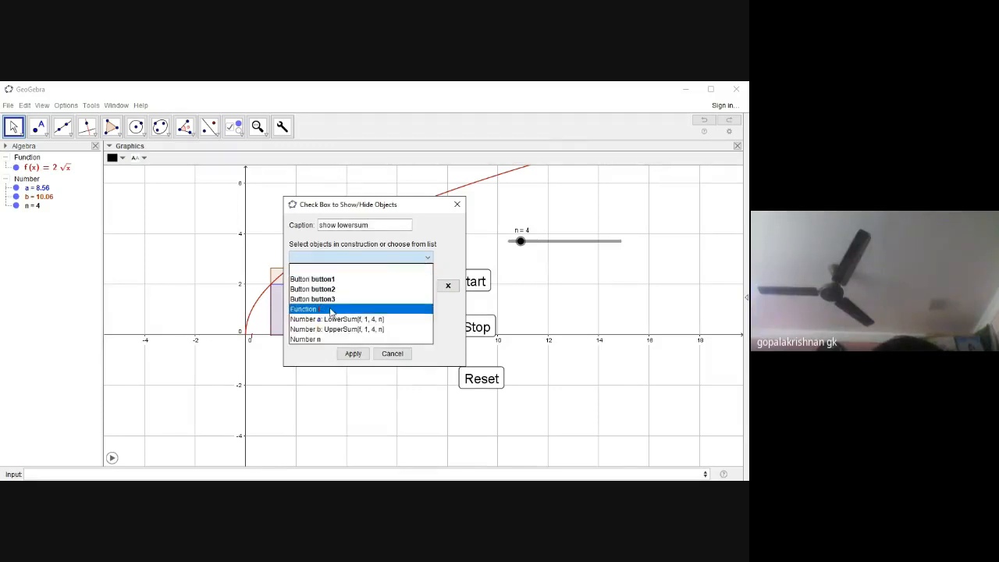
left_click(330, 309)
left_click(429, 258)
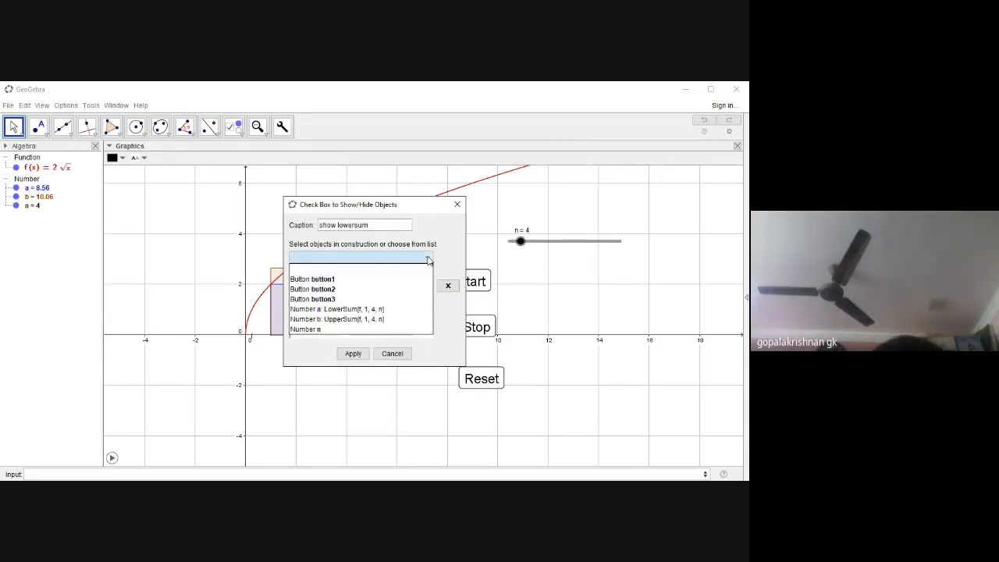
left_click(350, 318)
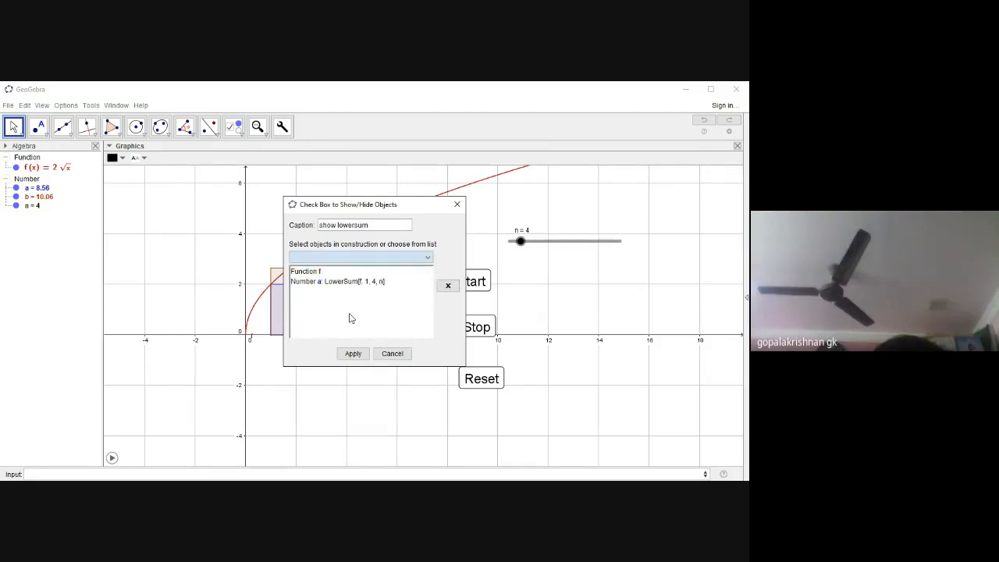
left_click(353, 353)
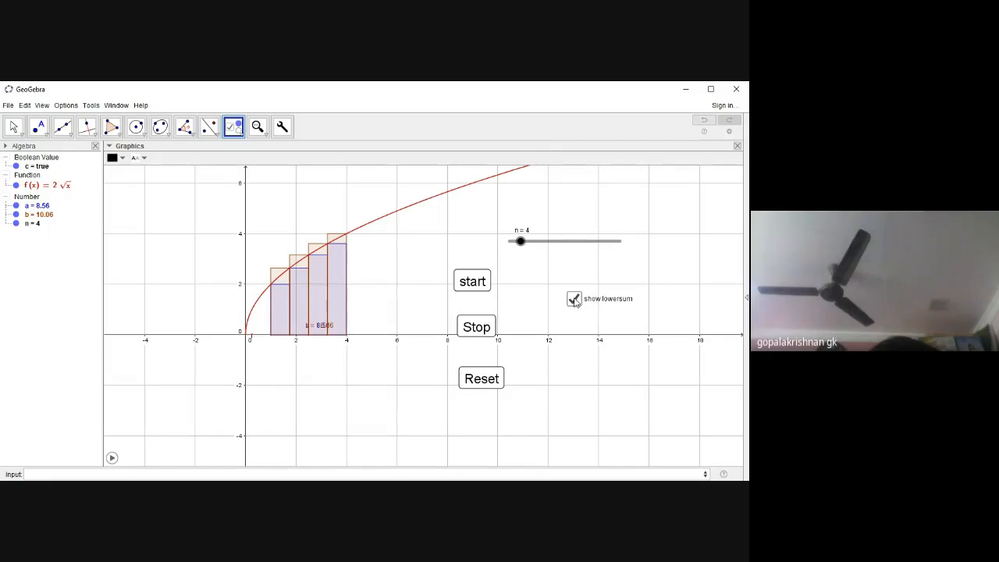
left_click(17, 214)
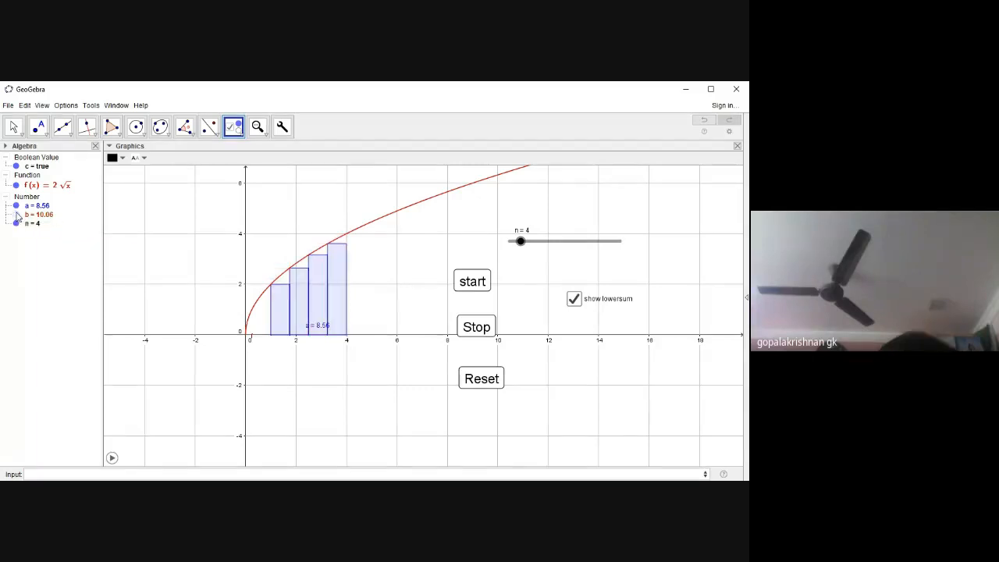
left_click(578, 303)
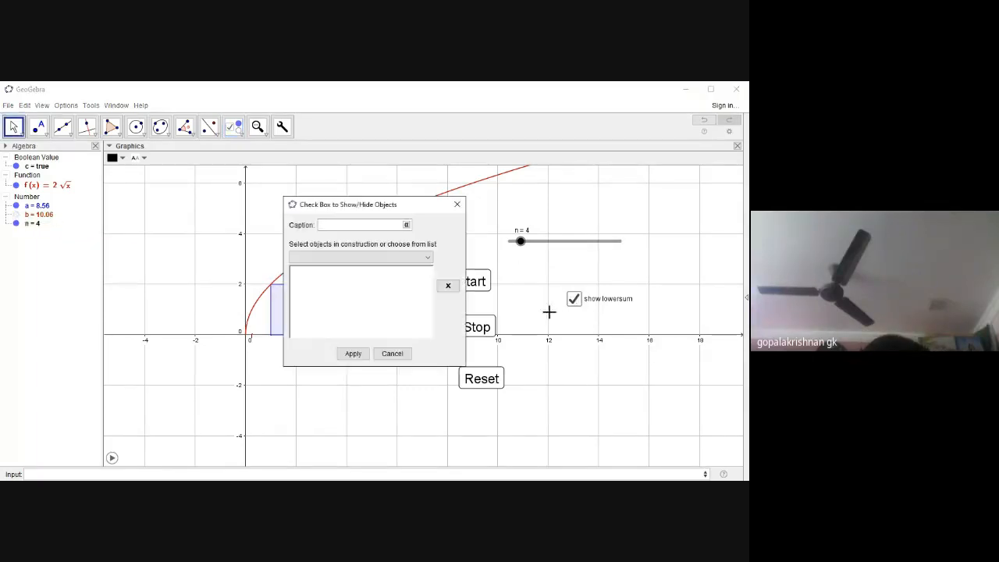
left_click(354, 356)
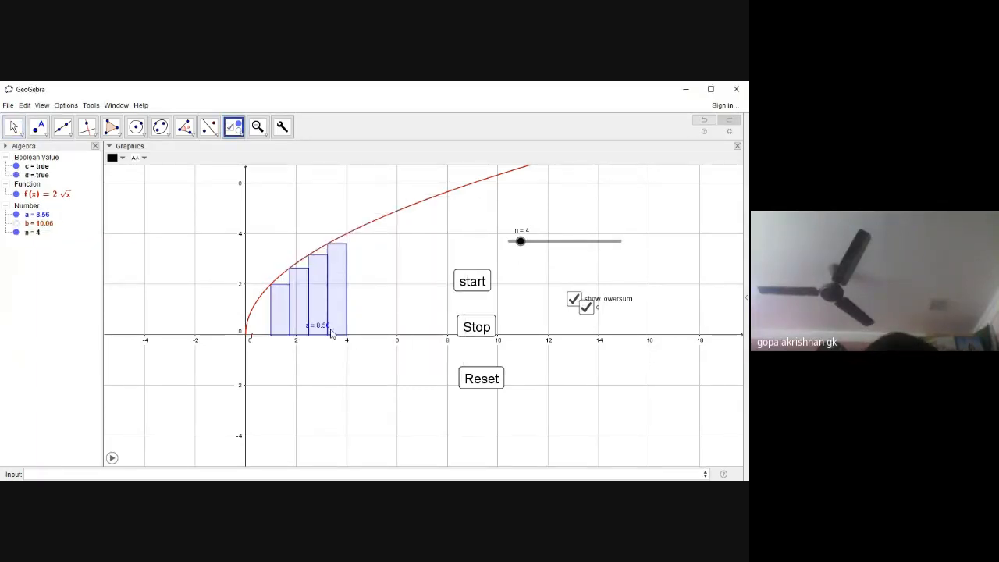
left_click(13, 126)
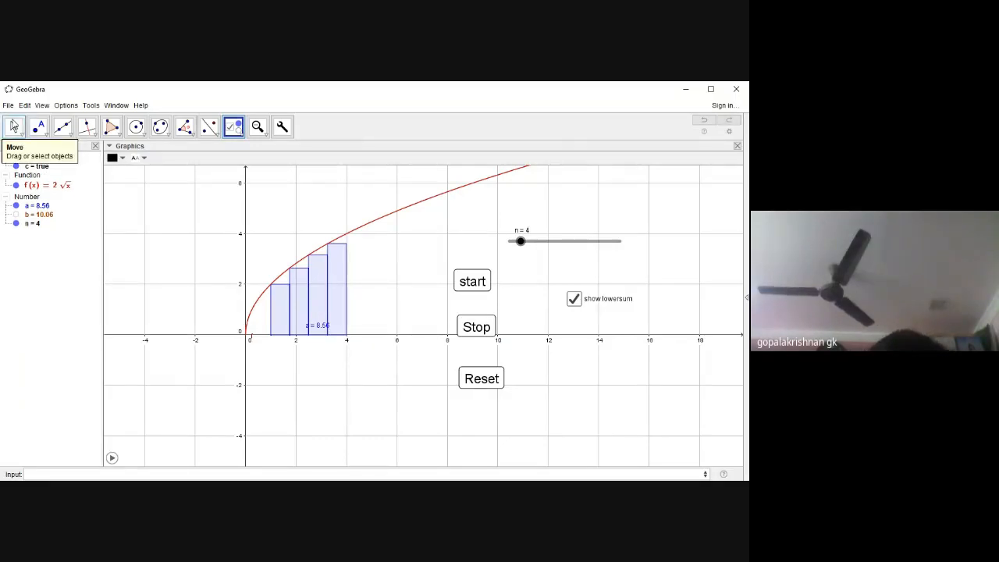
- Test the "show lowersum" check box by switching it off and on again
left_click(574, 298)
left_click(575, 298)
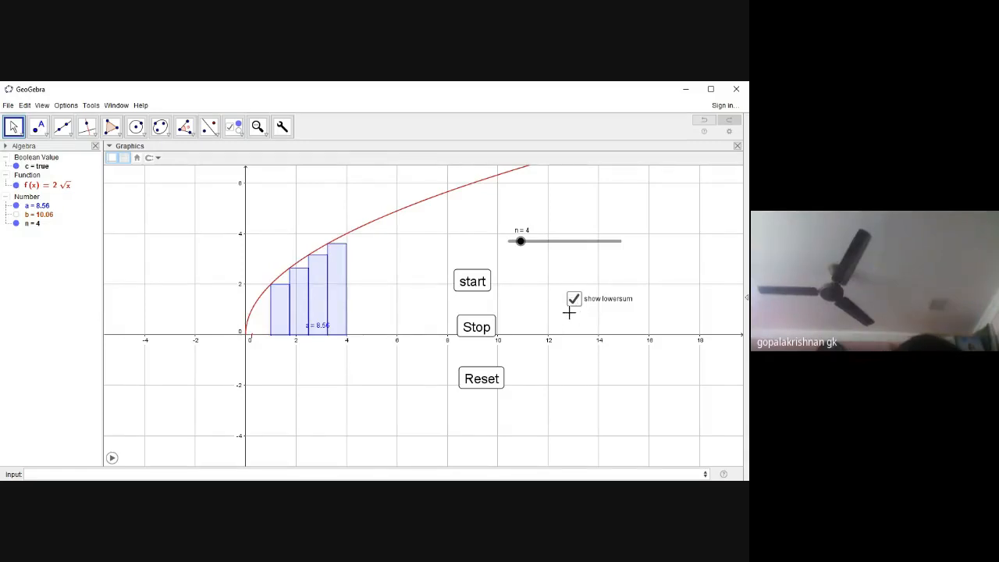
- Add a check box captioned "show uppersum" below the first one, linked to function f and number b: UpperSum[f, 1, 4, n]
left_click(233, 130)
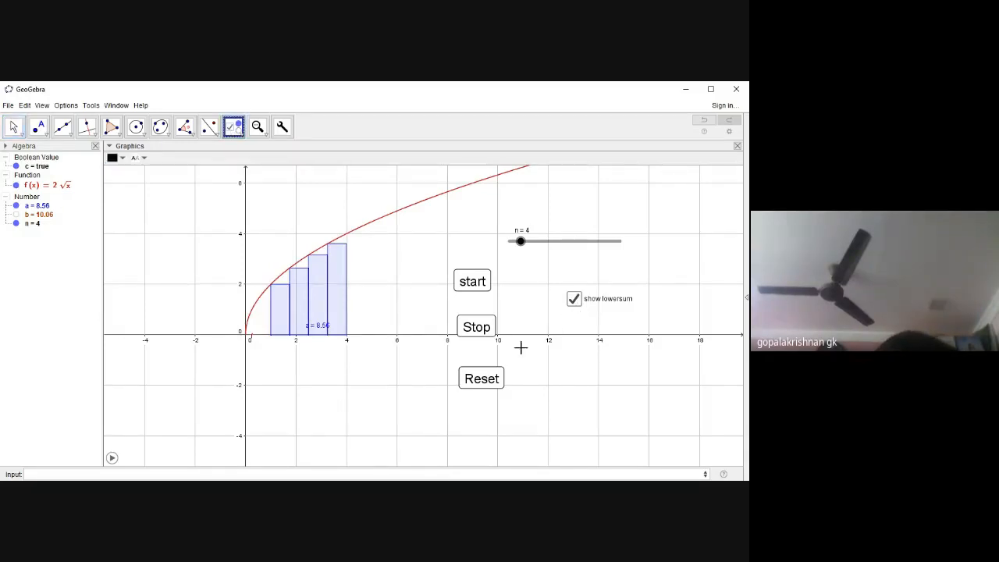
left_click(573, 351)
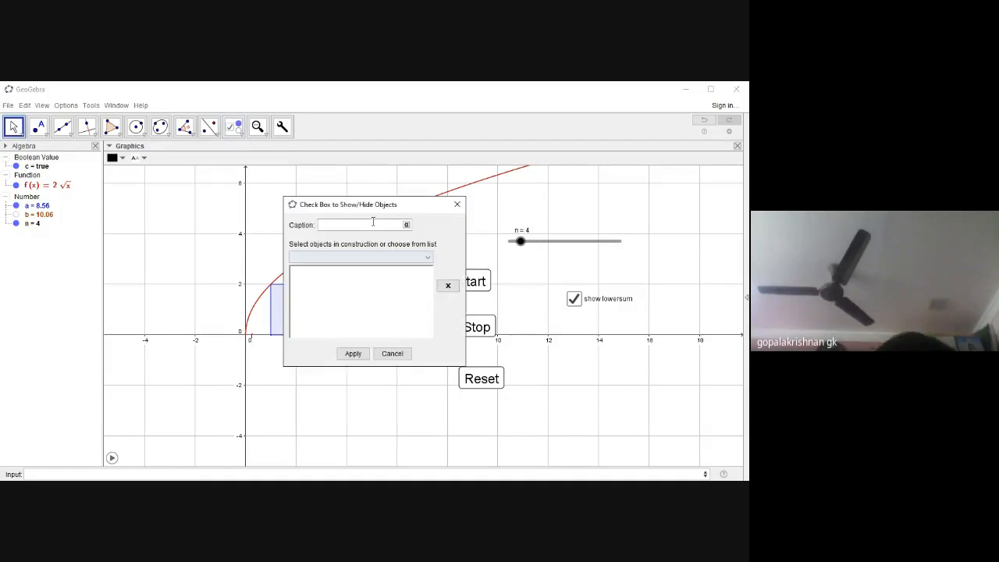
type("show")
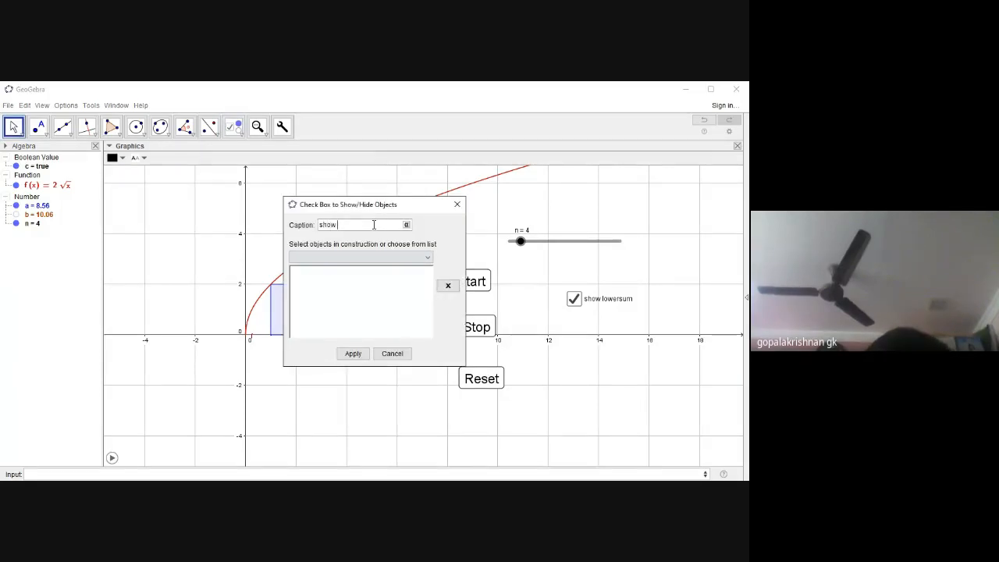
type(" uppersum")
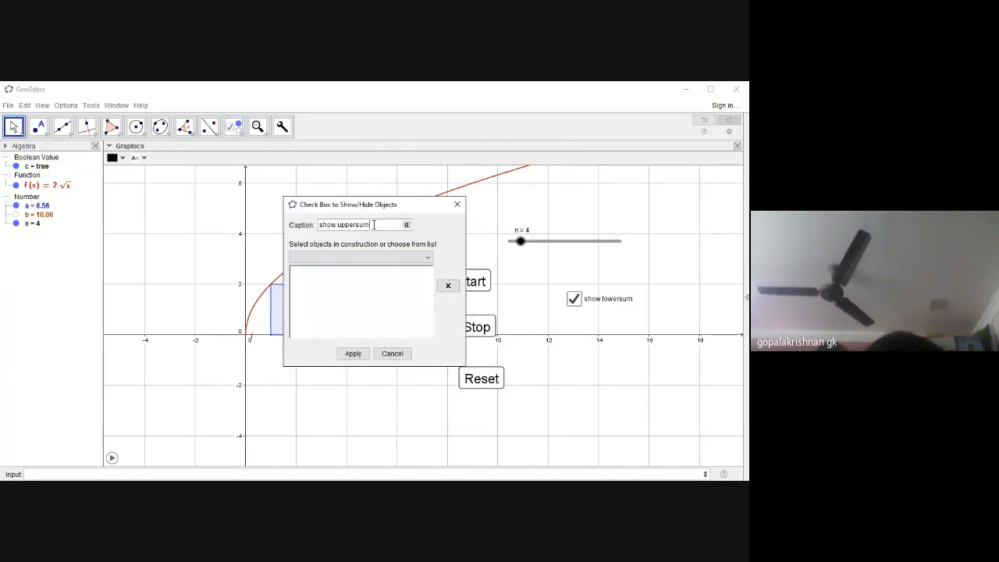
left_click(428, 258)
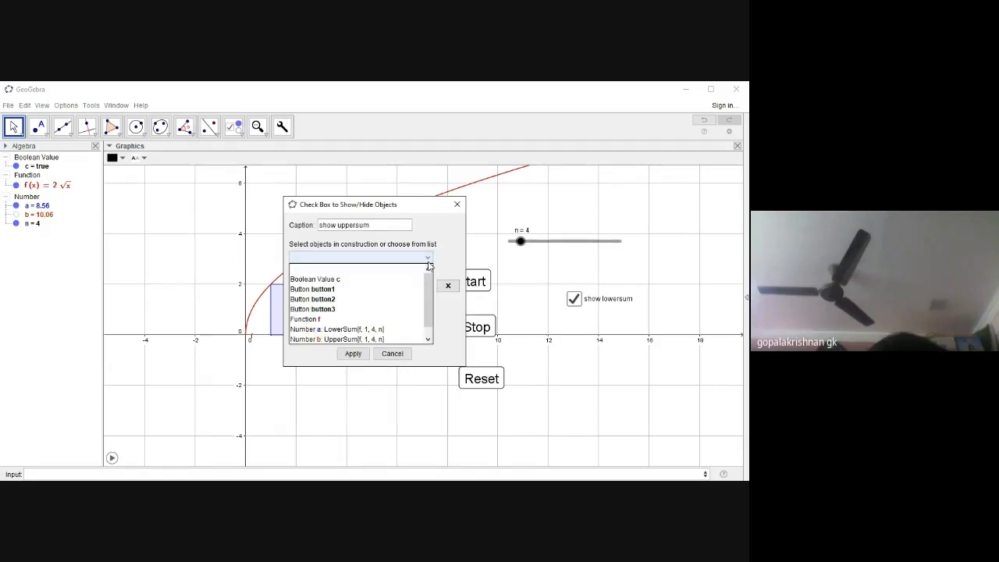
left_click(346, 319)
left_click(427, 259)
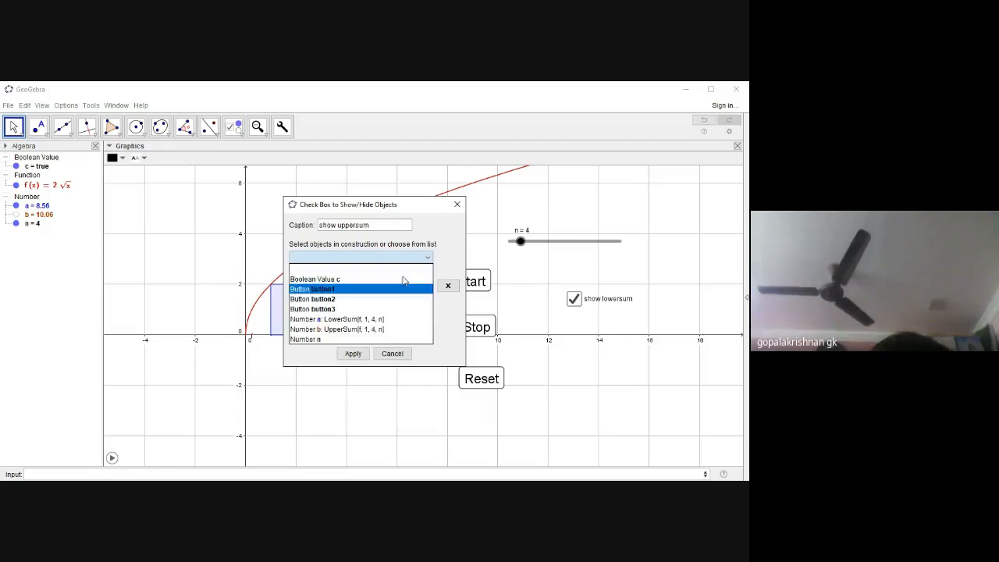
left_click(361, 331)
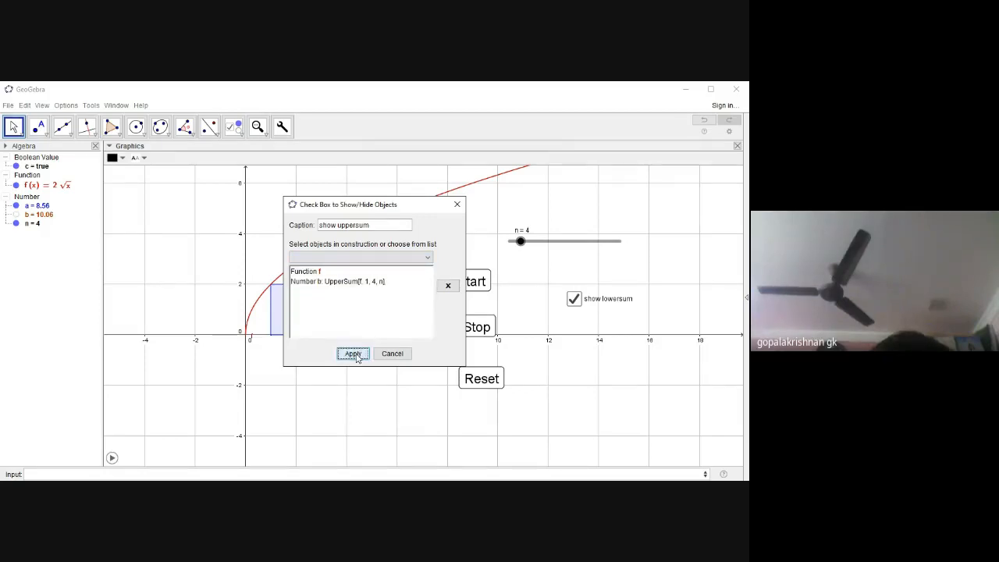
left_click(353, 354)
- Test both check boxes by toggling the lower and upper sums, leaving only "show uppersum" ticked
left_click(13, 127)
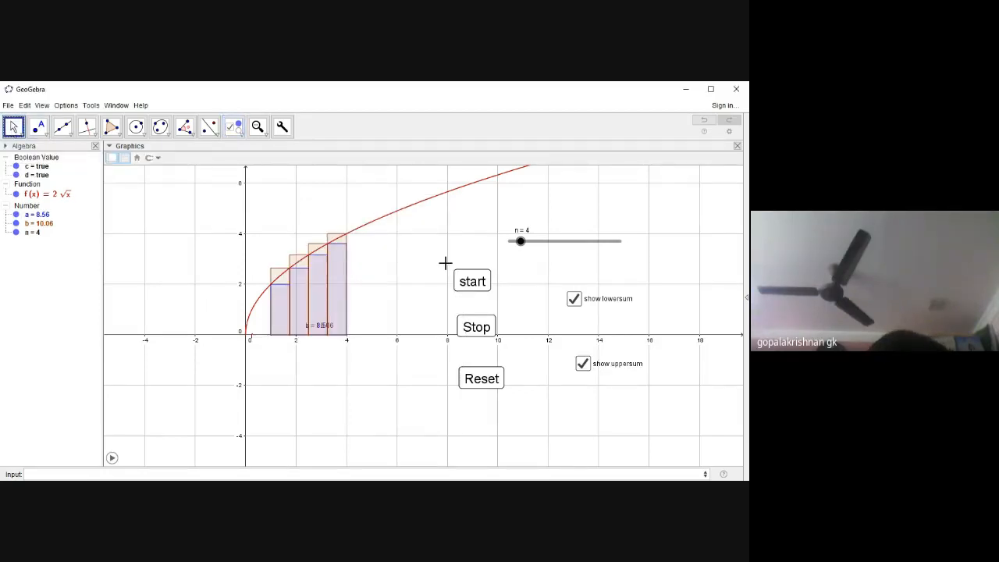
left_click(574, 301)
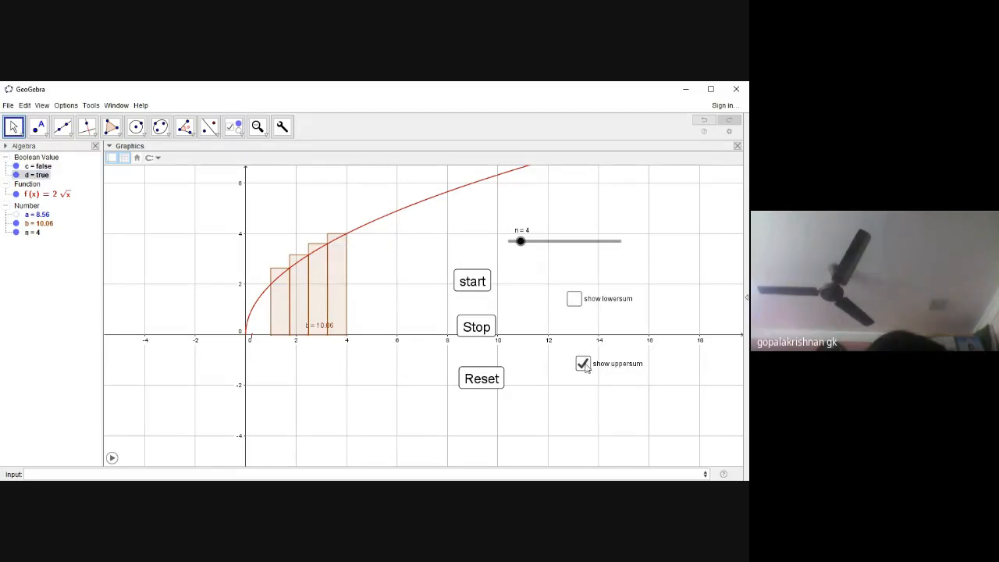
left_click(583, 363)
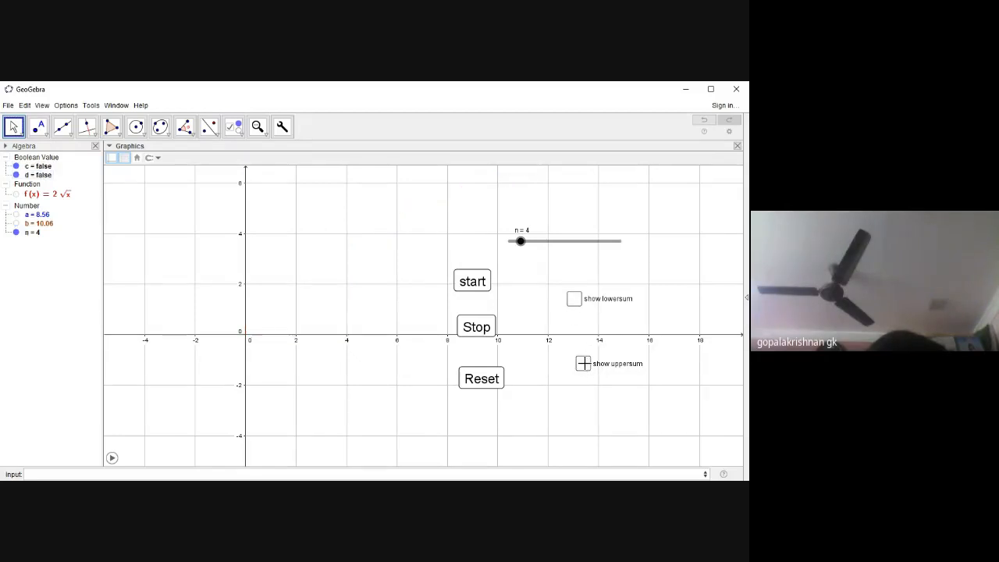
left_click(575, 302)
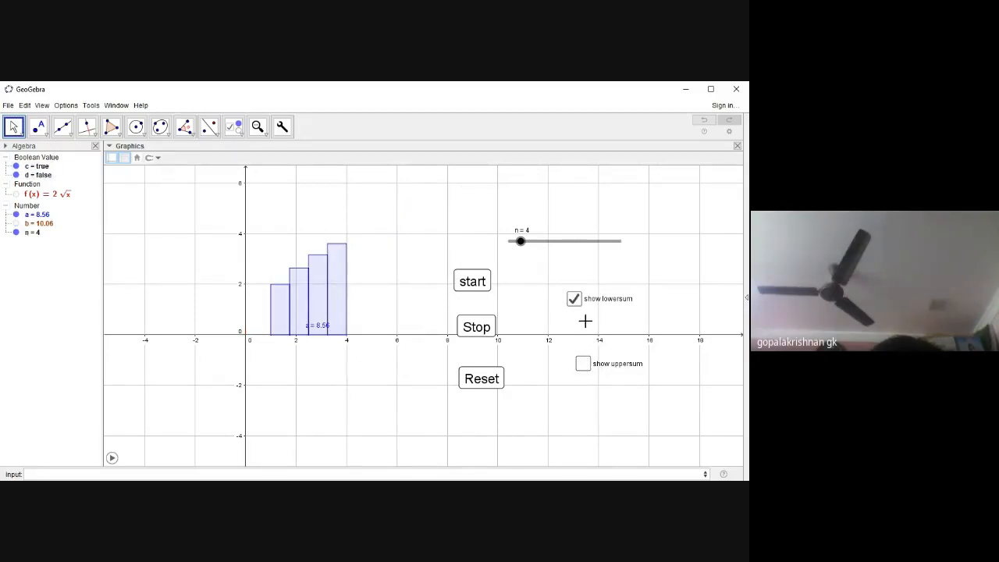
left_click(574, 299)
left_click(583, 363)
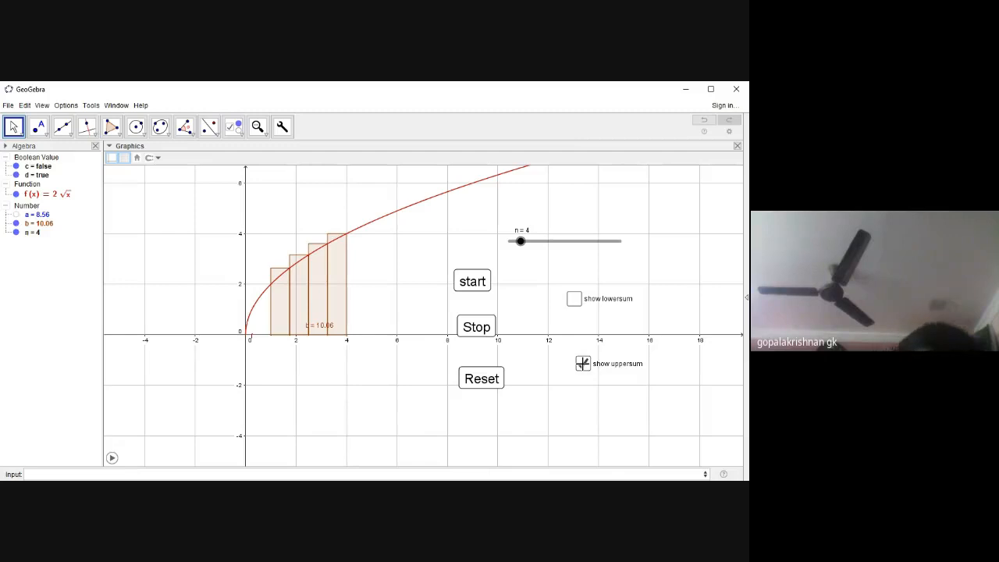
- Start a new construction without saving the current one, and show the Spreadsheet view
left_click(237, 134)
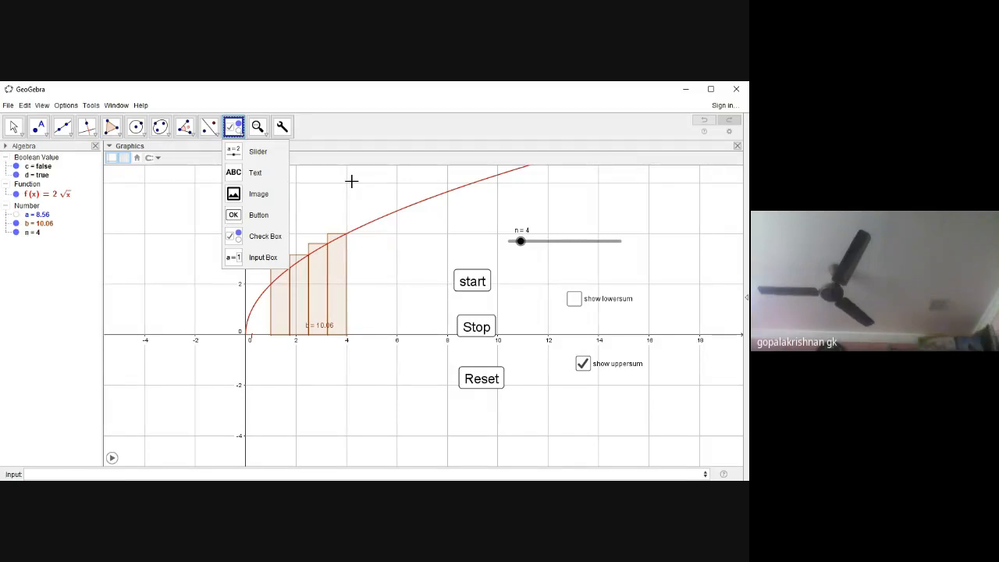
left_click(9, 106)
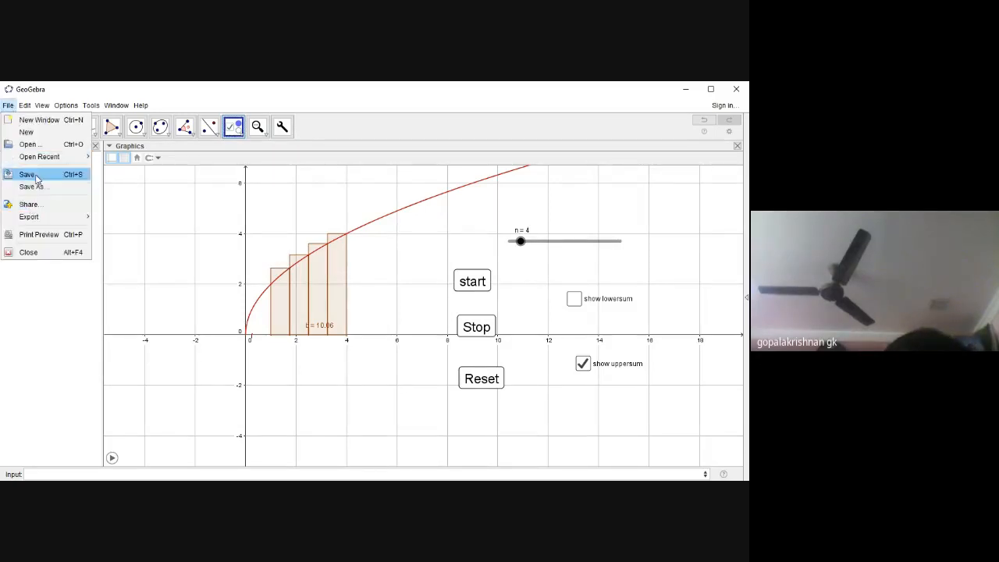
left_click(37, 132)
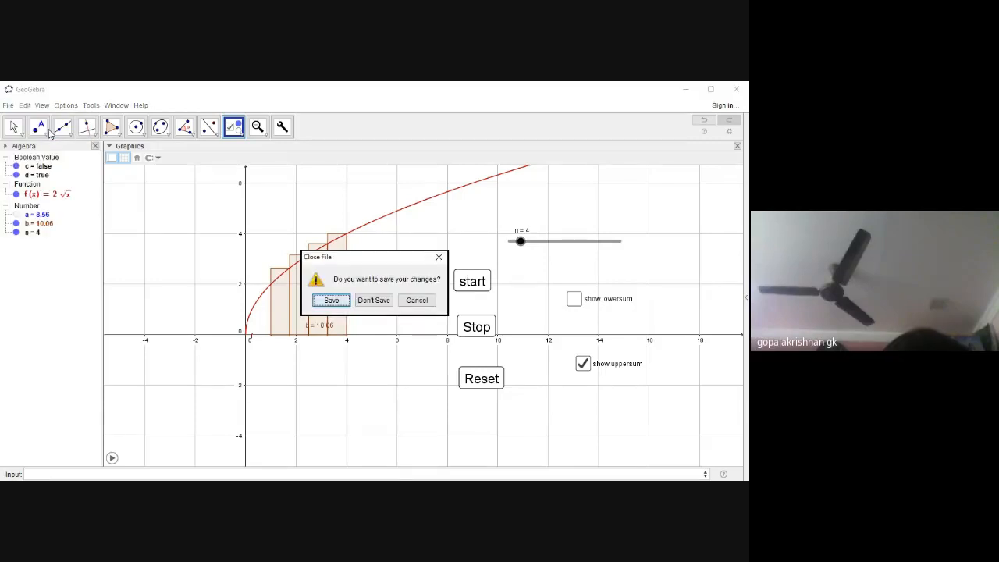
left_click(374, 299)
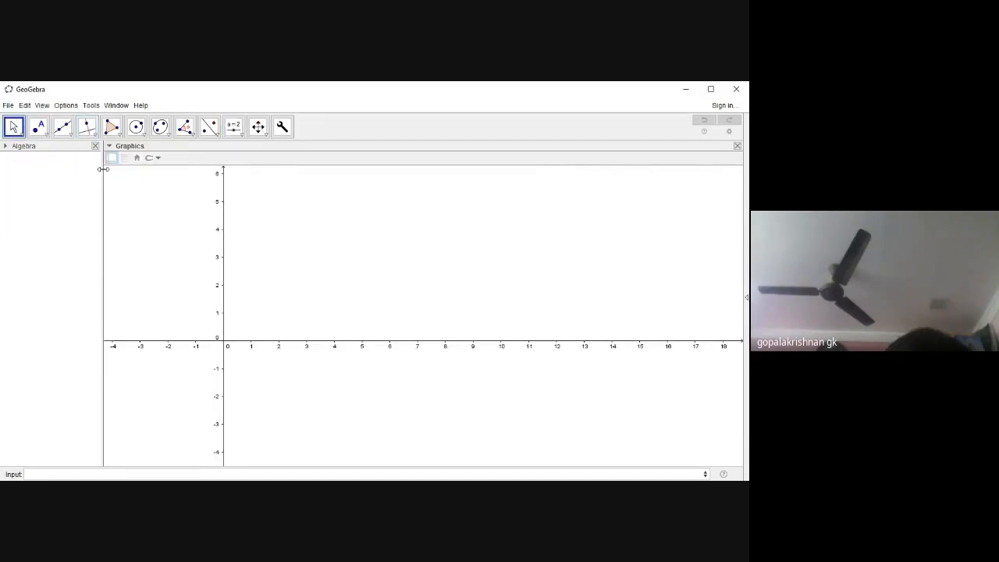
left_click(41, 105)
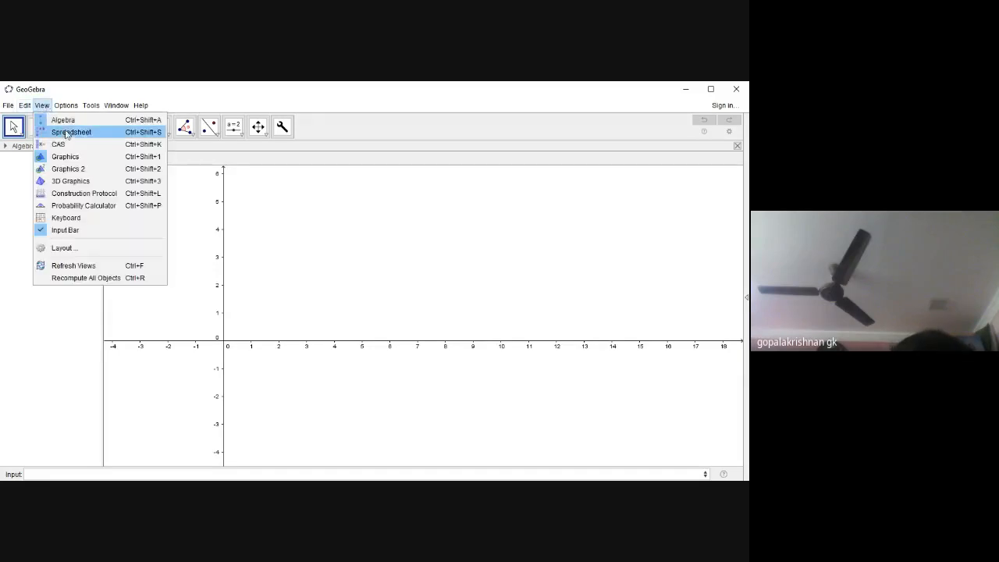
left_click(71, 132)
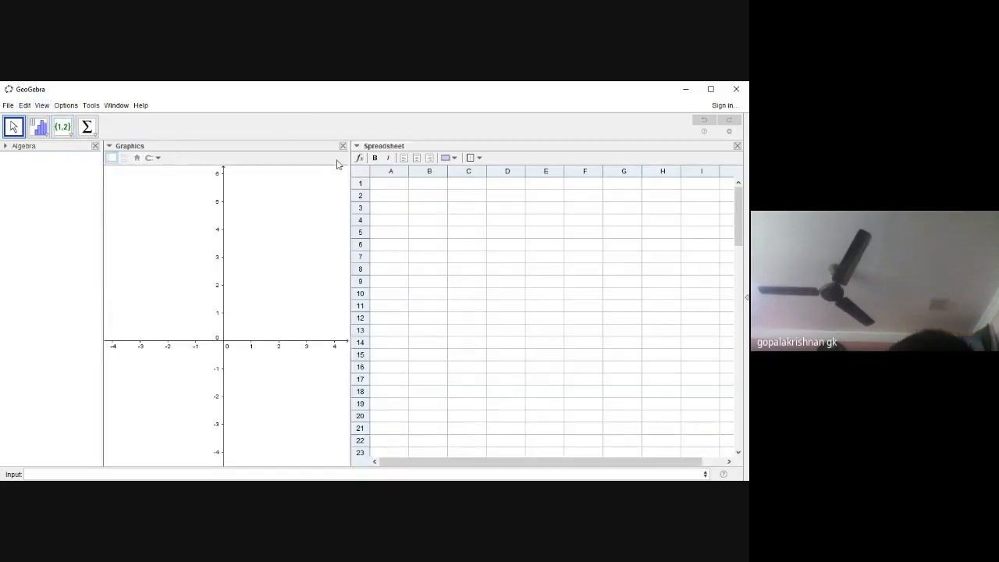
- Enter the values 5, 10, 15, 20, 25 and 30 in spreadsheet cells A1 to A6
left_click(392, 187)
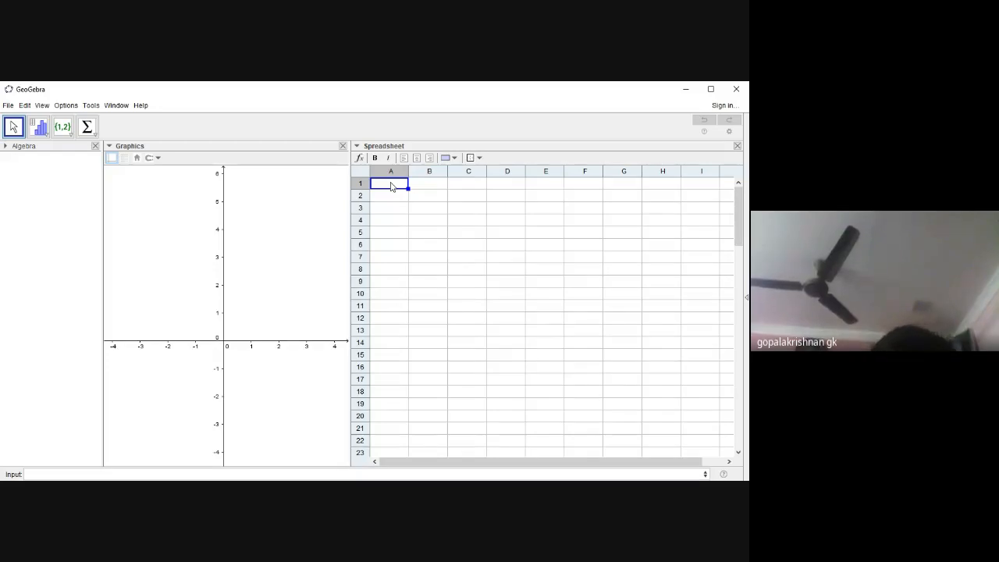
type("5")
key("Return")
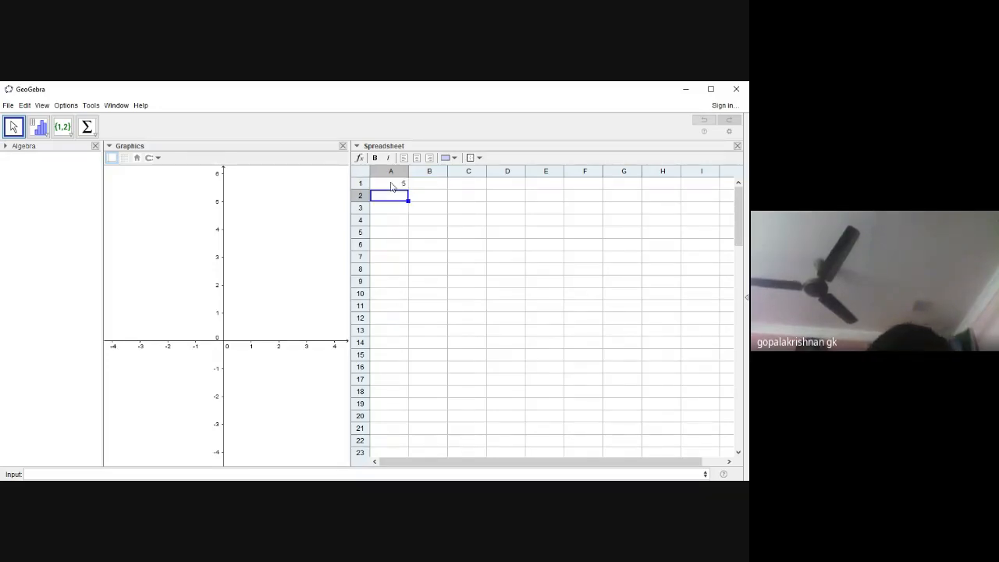
type("10")
key("Return")
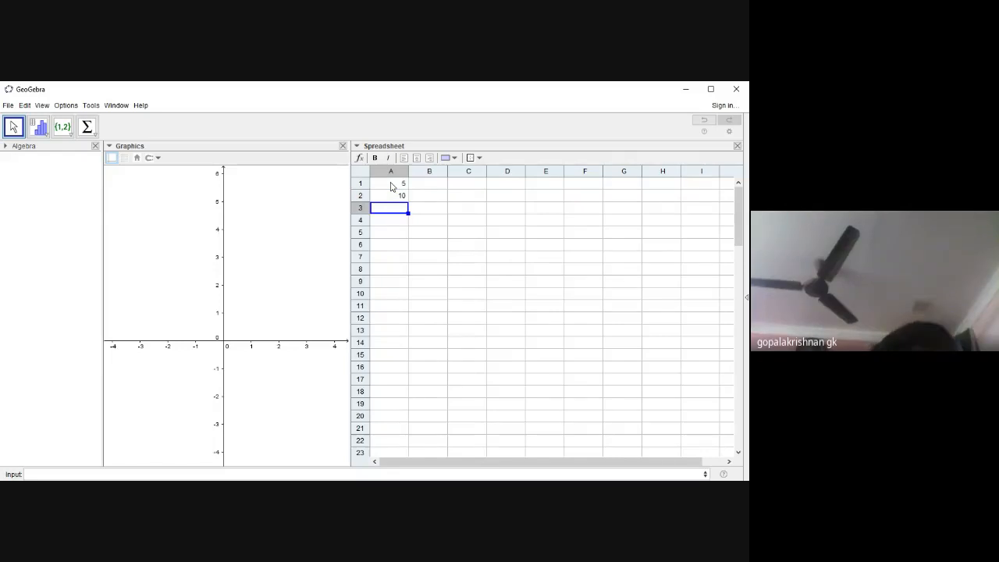
type("15")
key("Return")
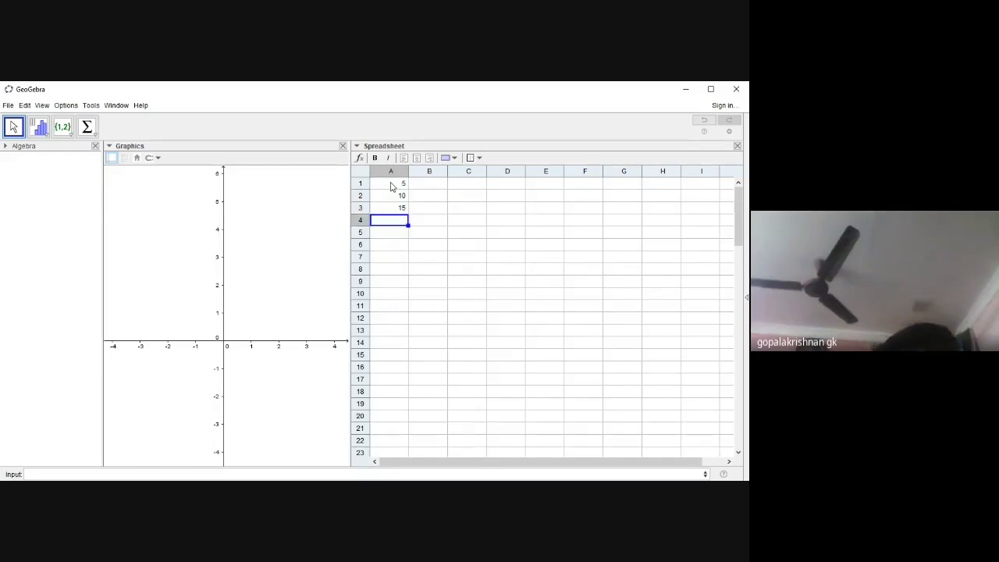
type("20")
key("Return")
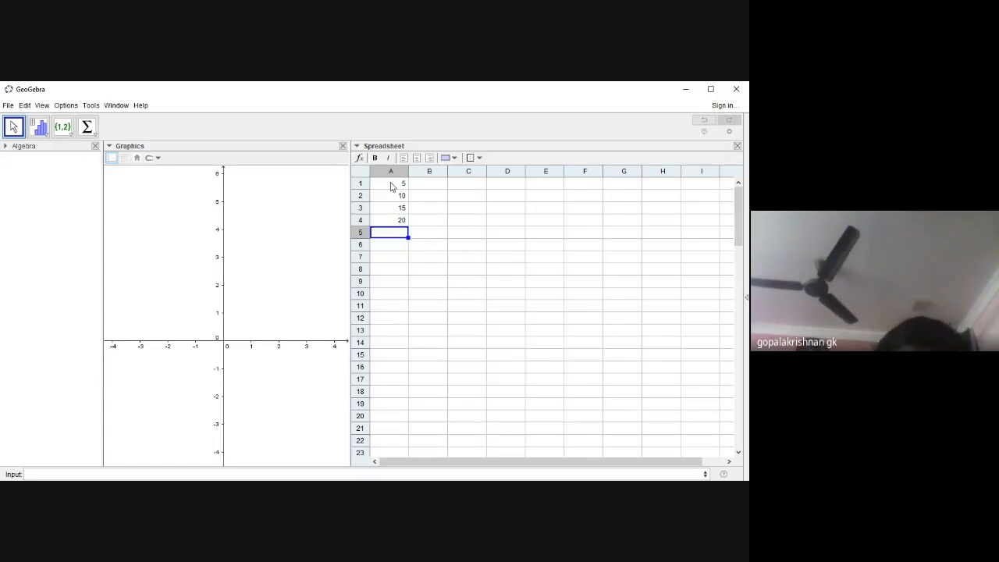
type("25")
key("Return")
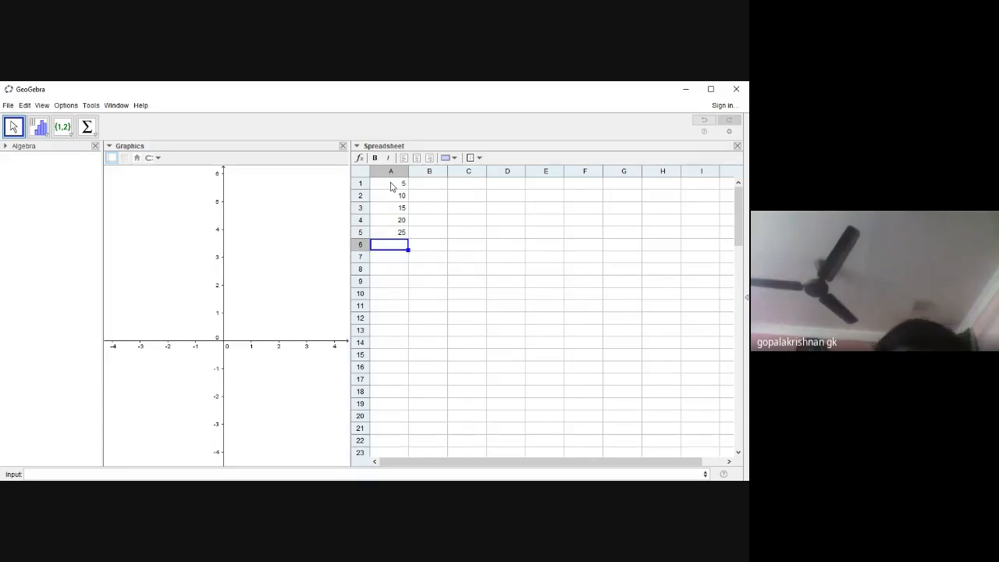
type("30")
key("Return")
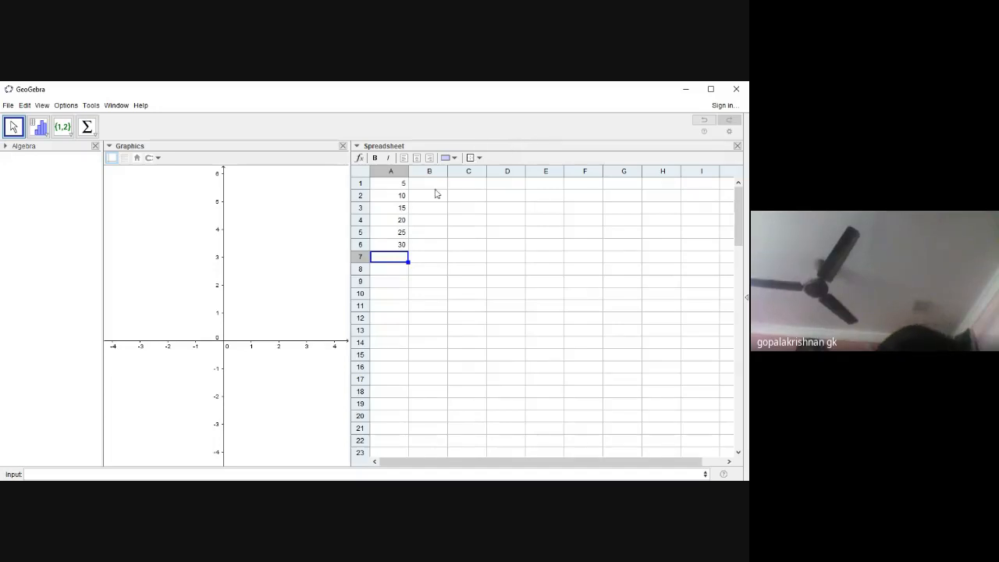
- Enter the values 2, 6, 3, 8, 9 and 10 in spreadsheet cells B1 to B6
left_click(421, 186)
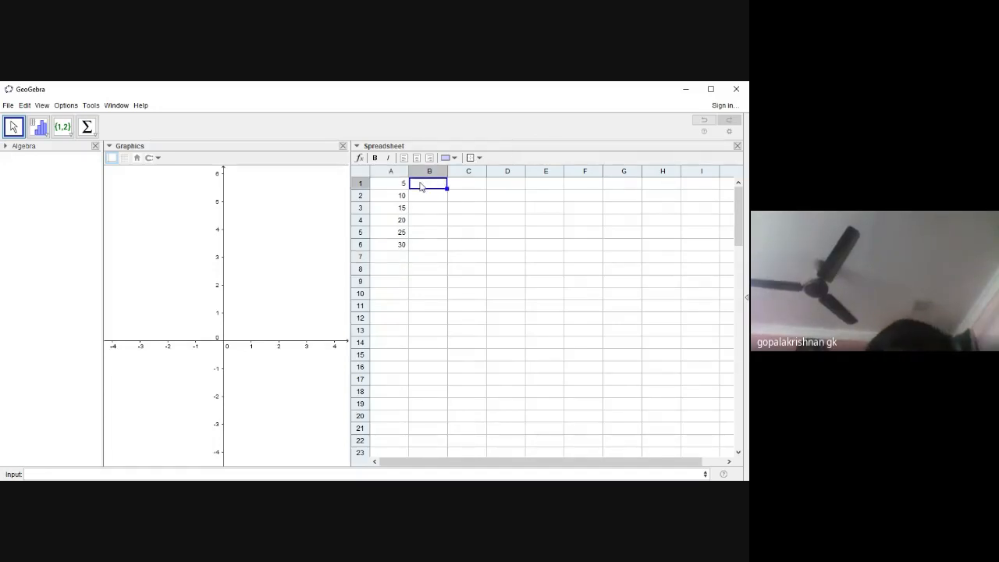
type("2")
key("Return")
type("6")
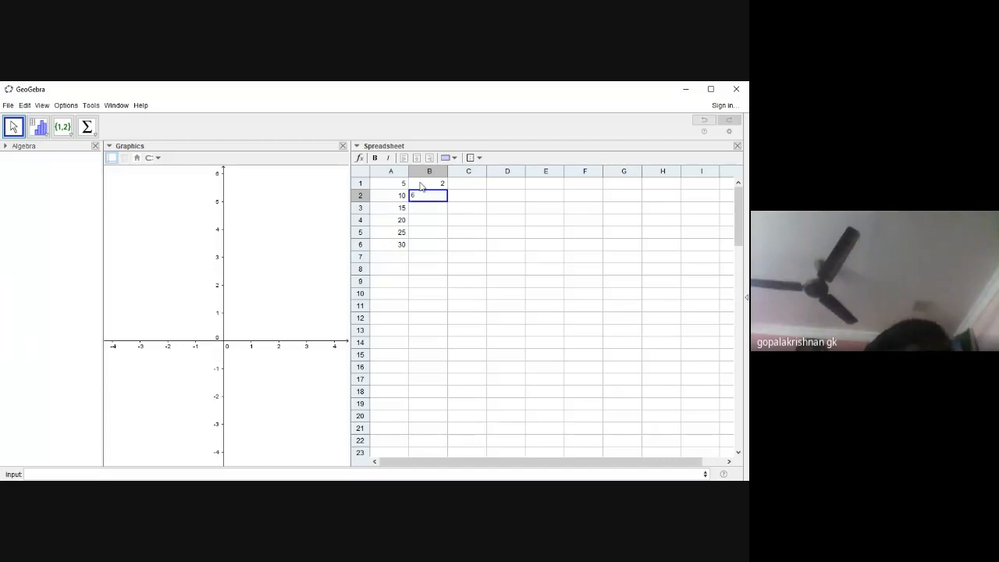
key("Return")
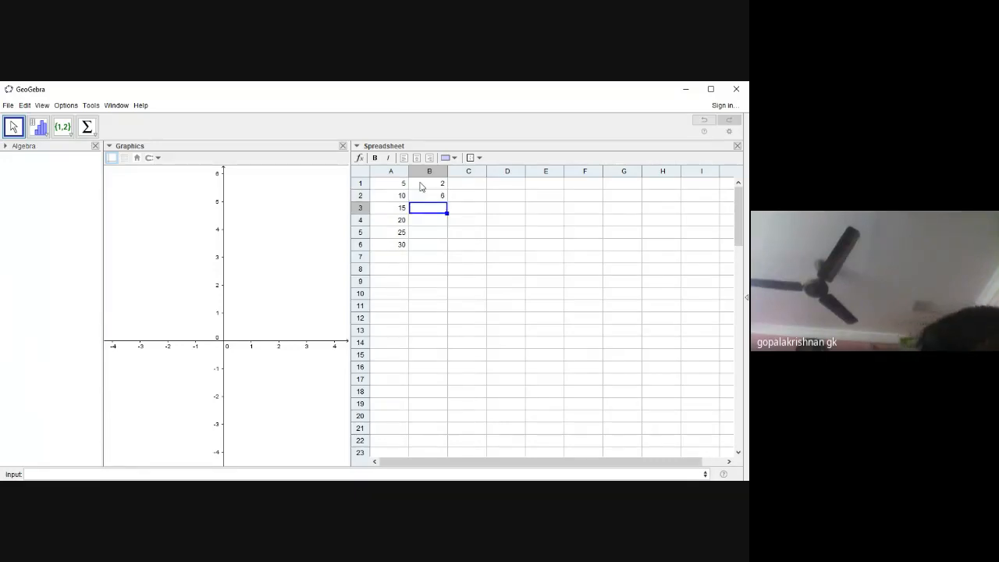
type("3")
key("Return")
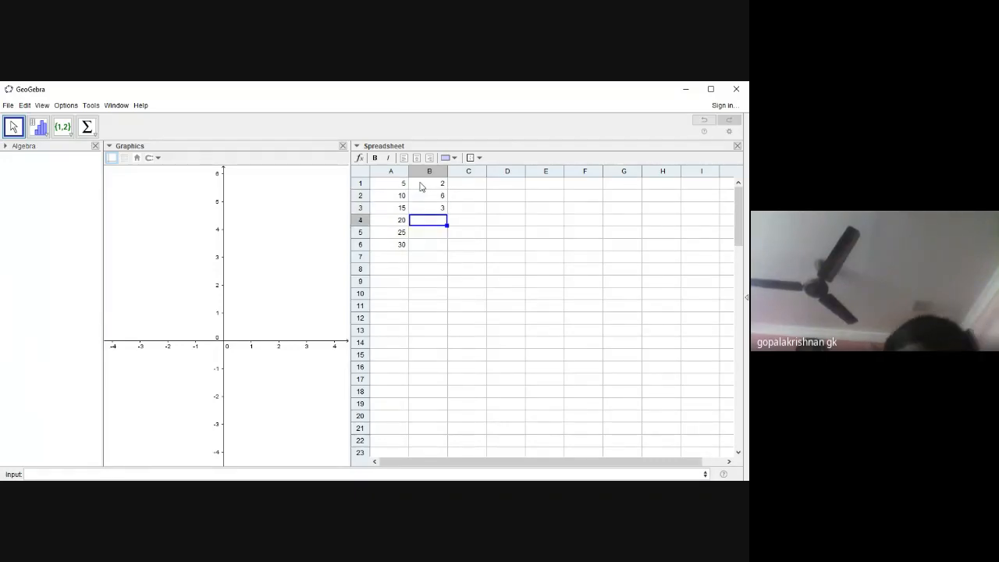
type("8")
key("Return")
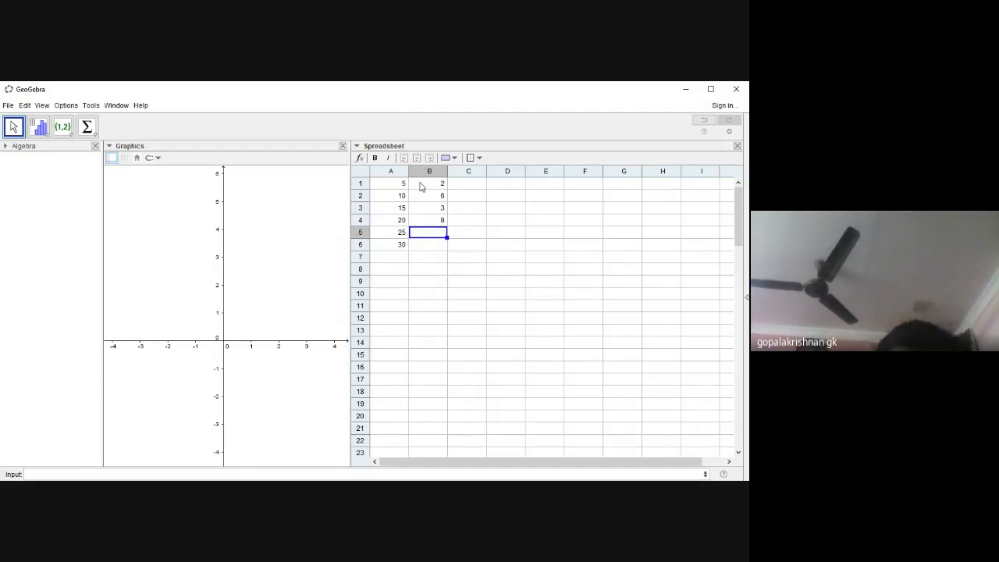
type("9")
key("Return")
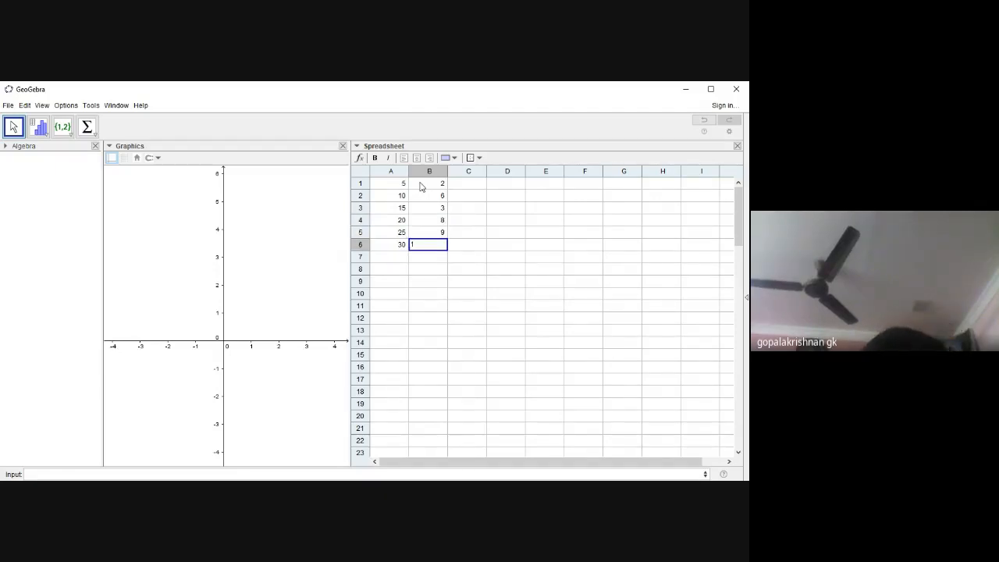
type("10")
left_click(473, 248)
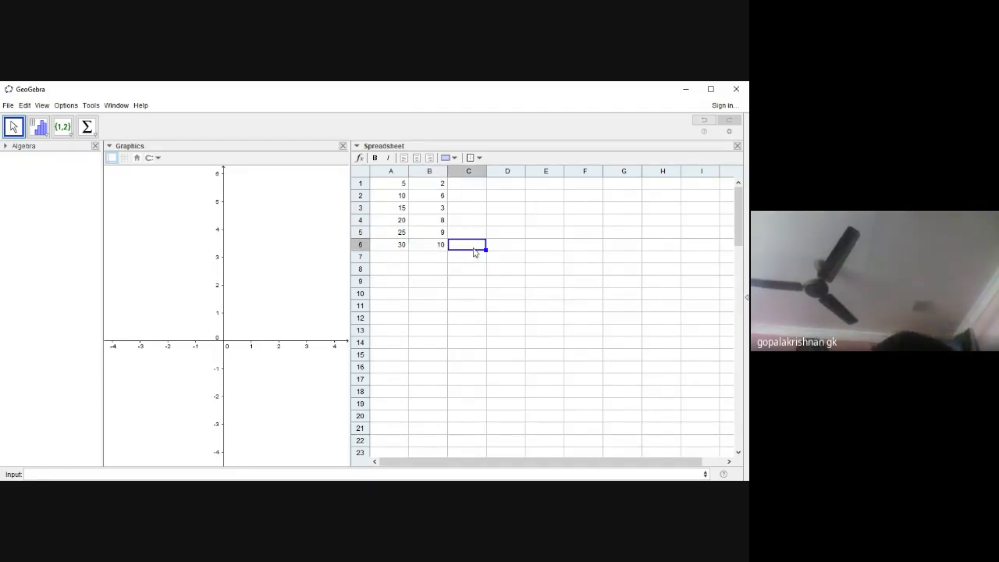
- Enter the point formula =(A1,B1) in spreadsheet cell C1, then clear column C
left_click(467, 184)
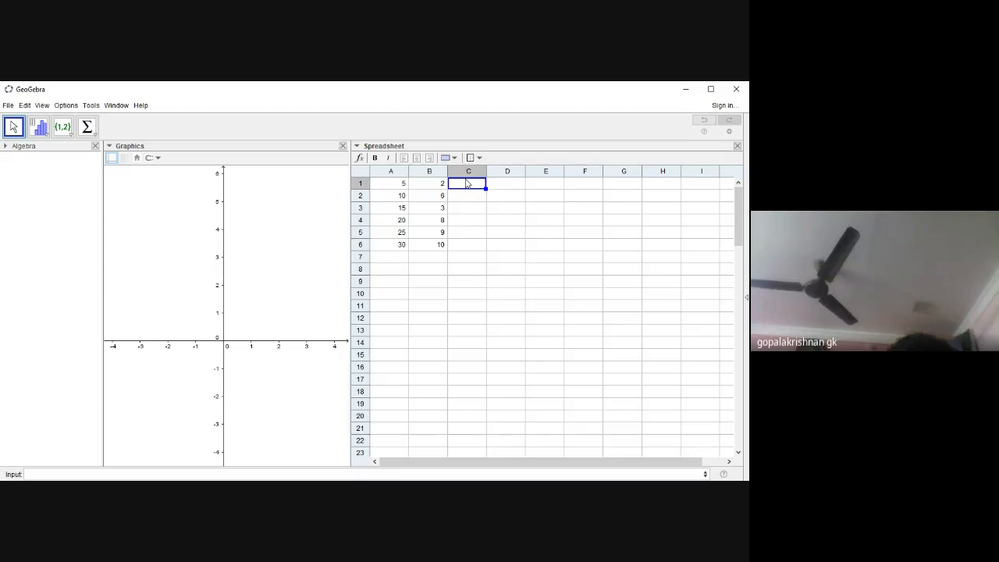
type("=(")
left_click(391, 188)
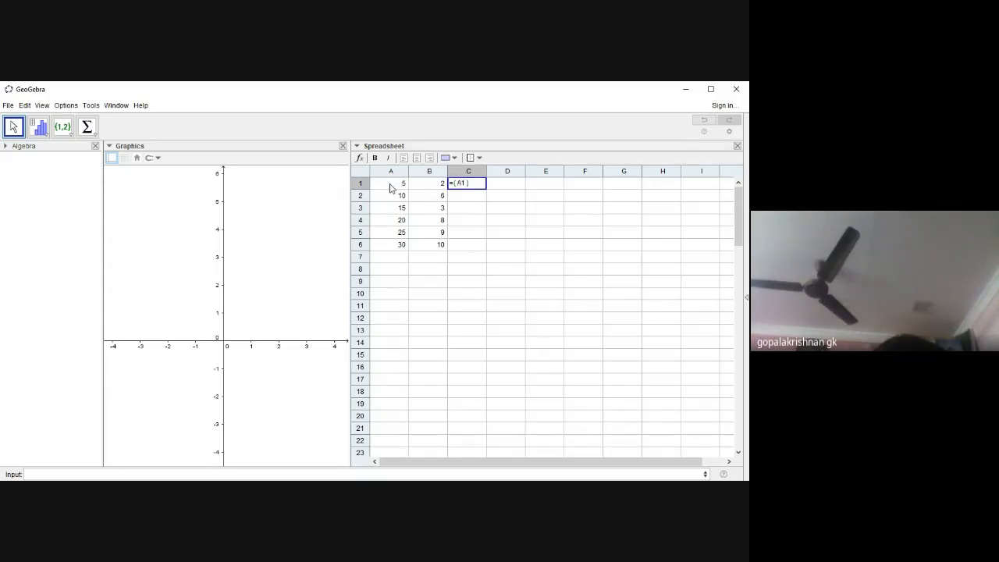
type(",")
left_click(439, 186)
key("Return")
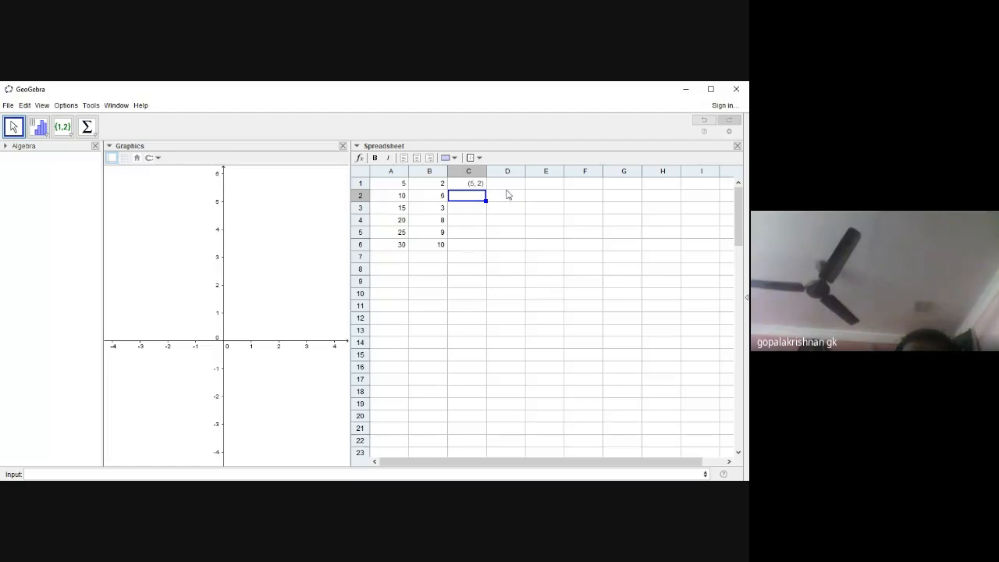
left_click(466, 174)
key("Delete")
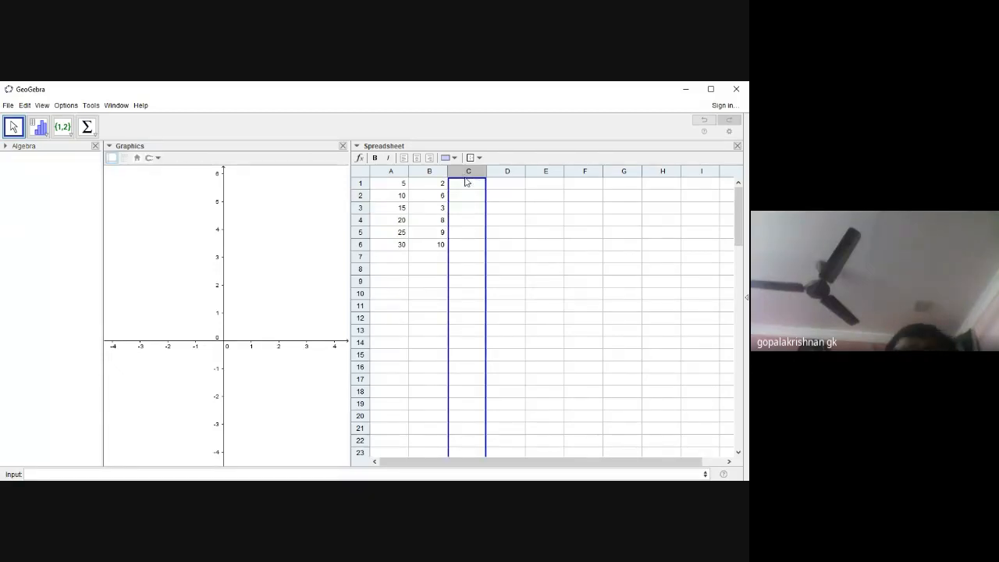
- Enter the formula =(A1,B1) in cell C1 to create a point from the first row's values
left_click(466, 184)
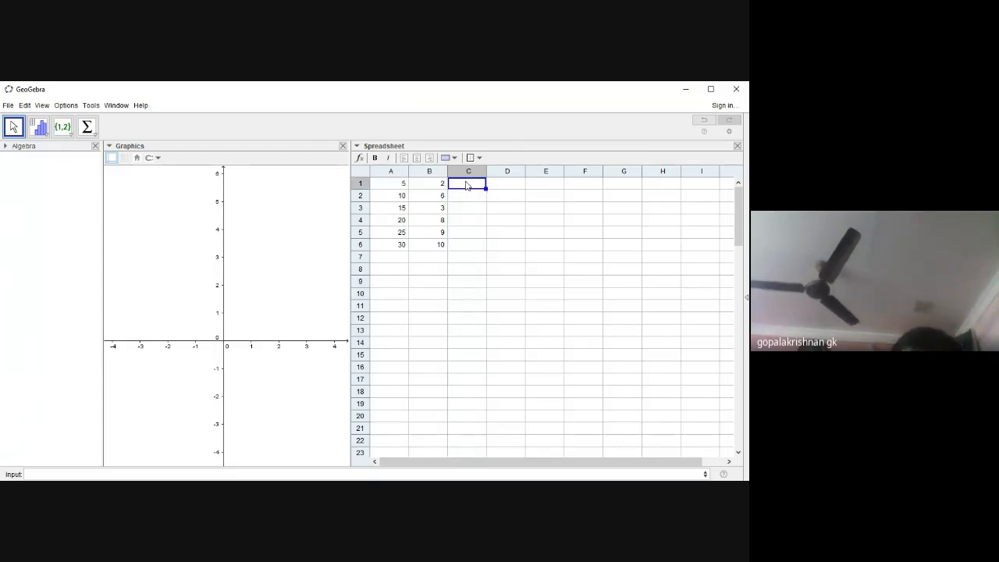
type("=")
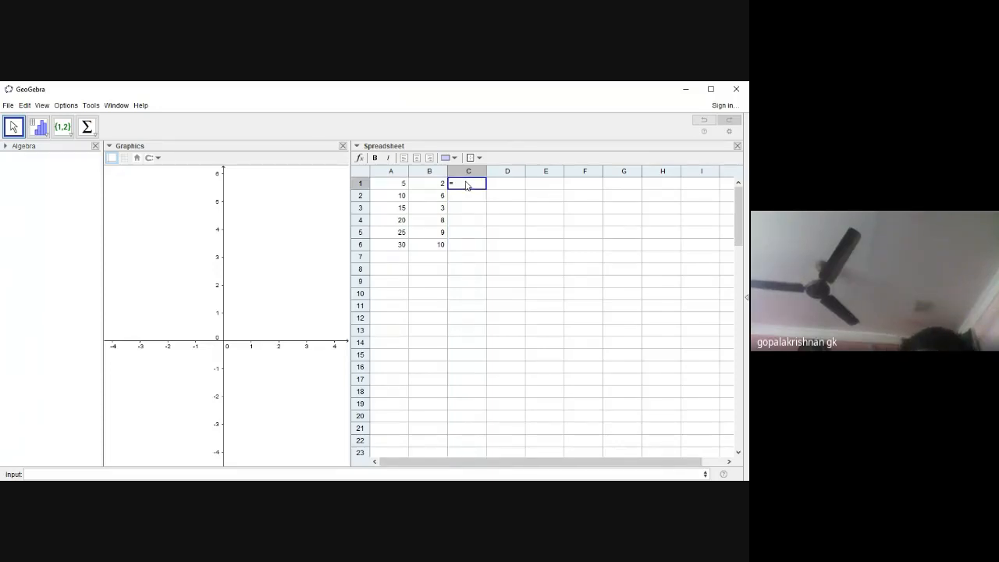
type("(")
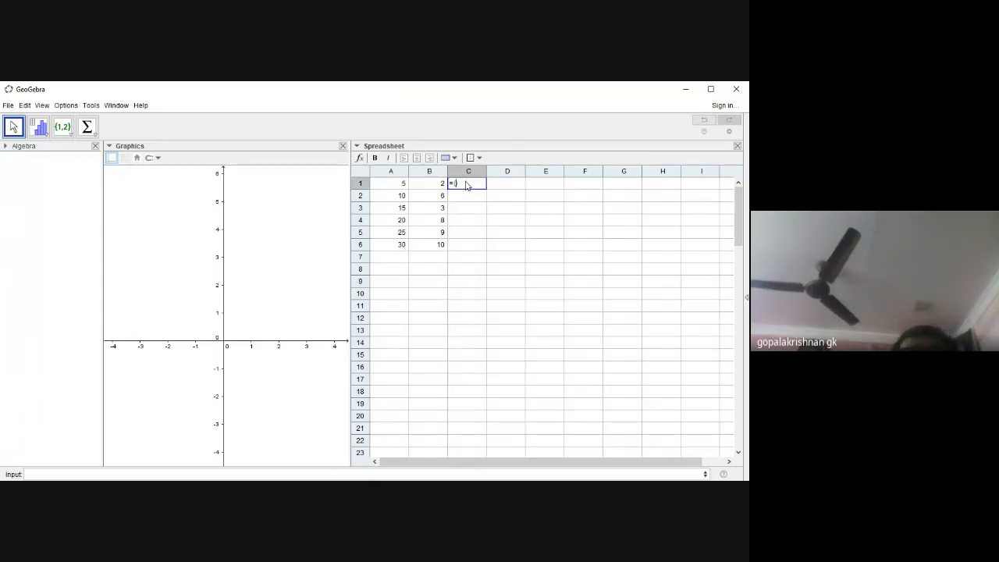
left_click(401, 186)
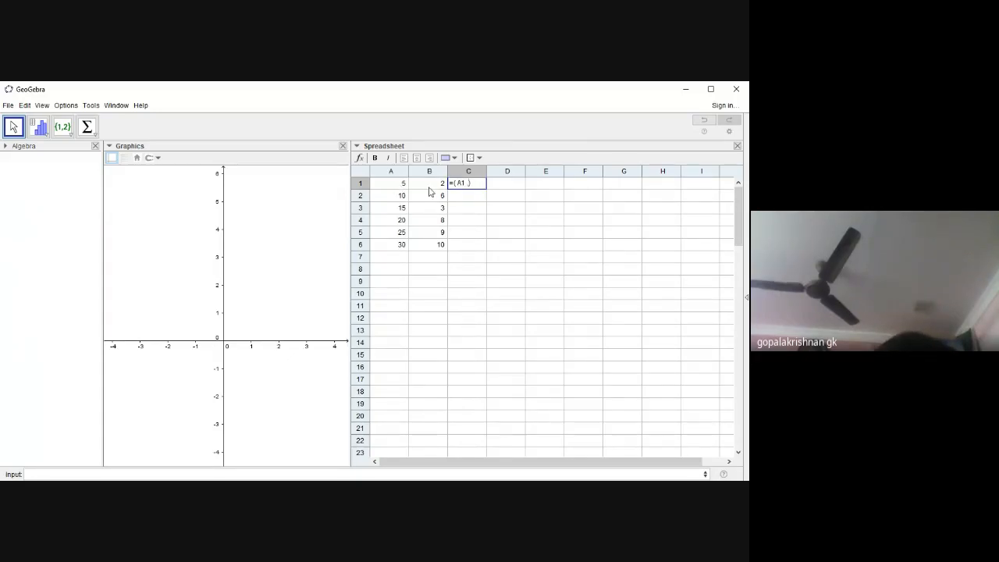
type(",B1")
key("Return")
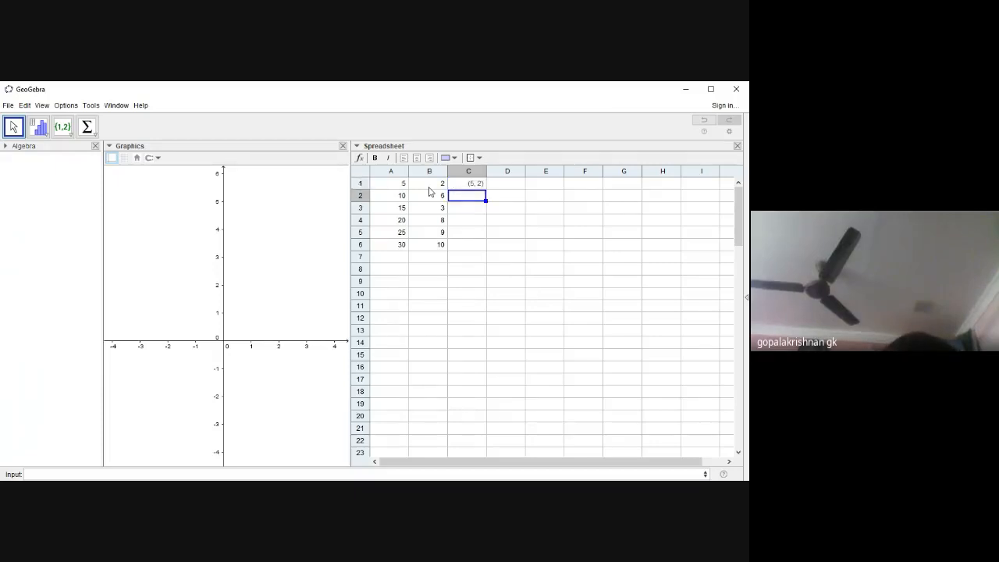
- Fill the point formula in C1 down to cell C6 and deselect the range
left_click(475, 186)
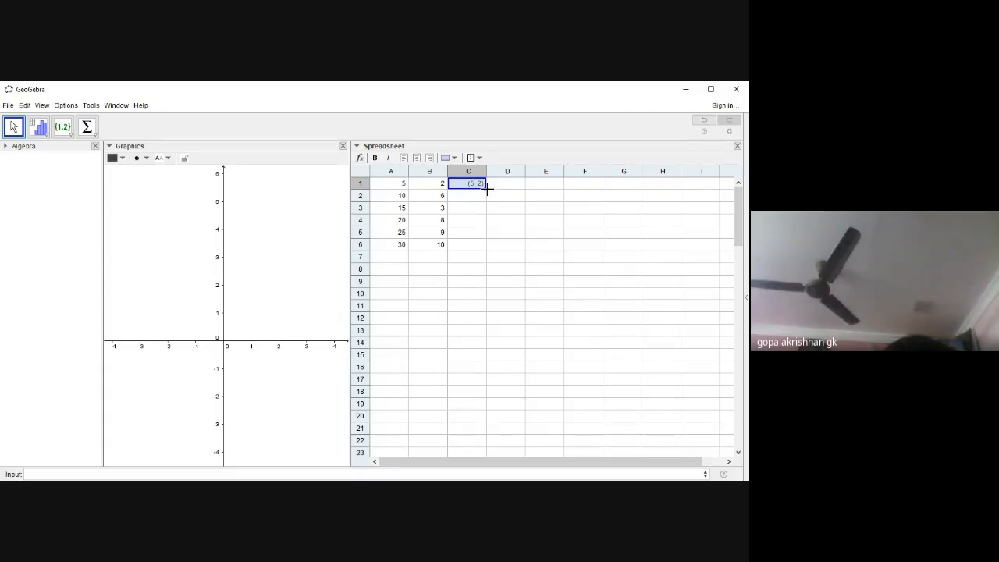
left_click_drag(487, 187, 486, 246)
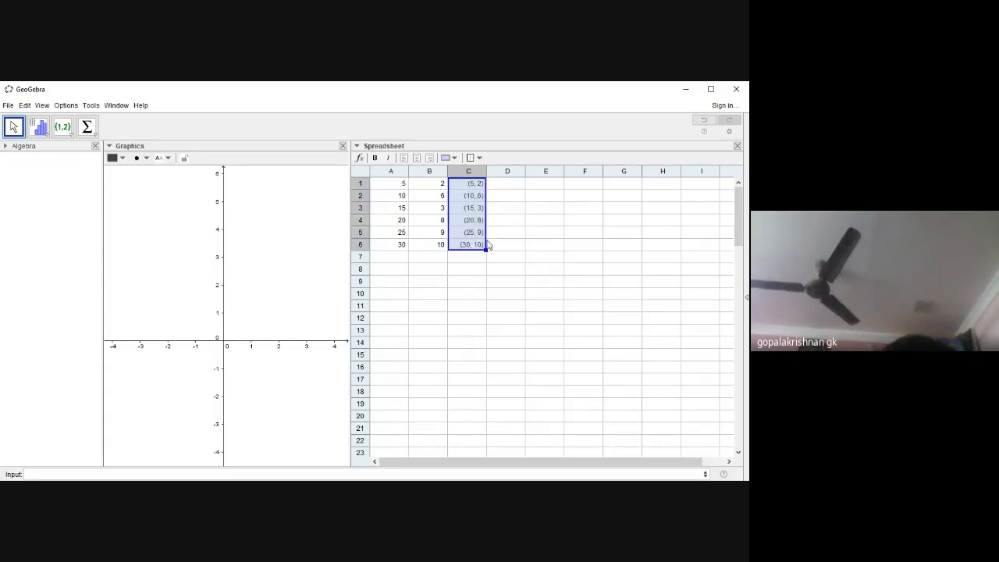
left_click(523, 235)
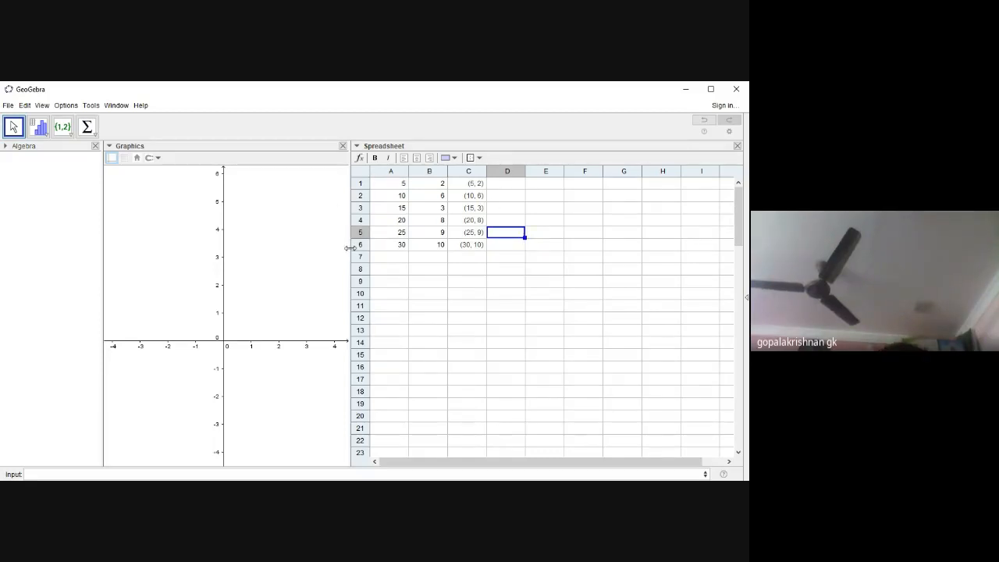
- Widen the Graphics view and compress its x-axis scale so that points C1 to C6 all fit in view
left_click_drag(350, 249, 598, 270)
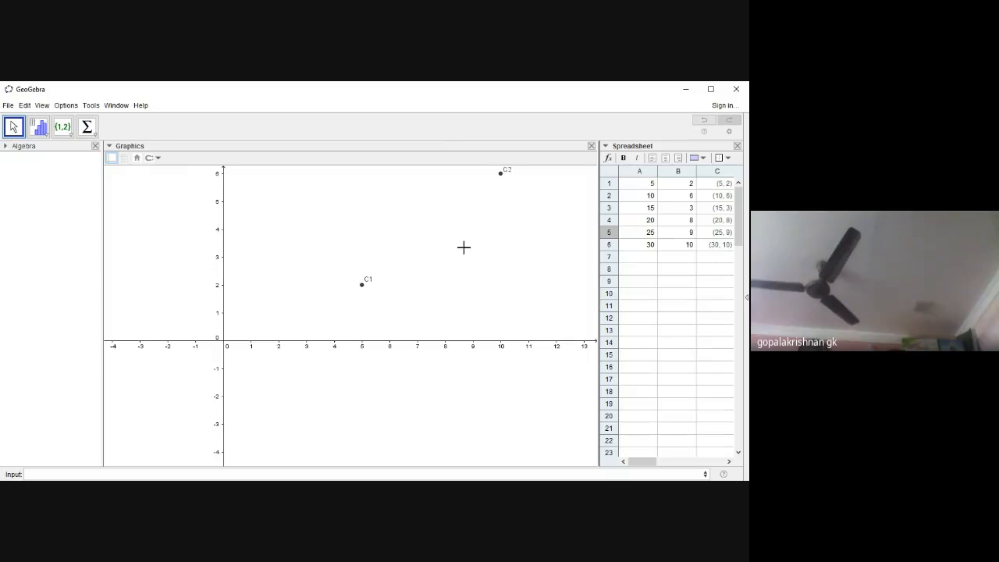
left_click(307, 248)
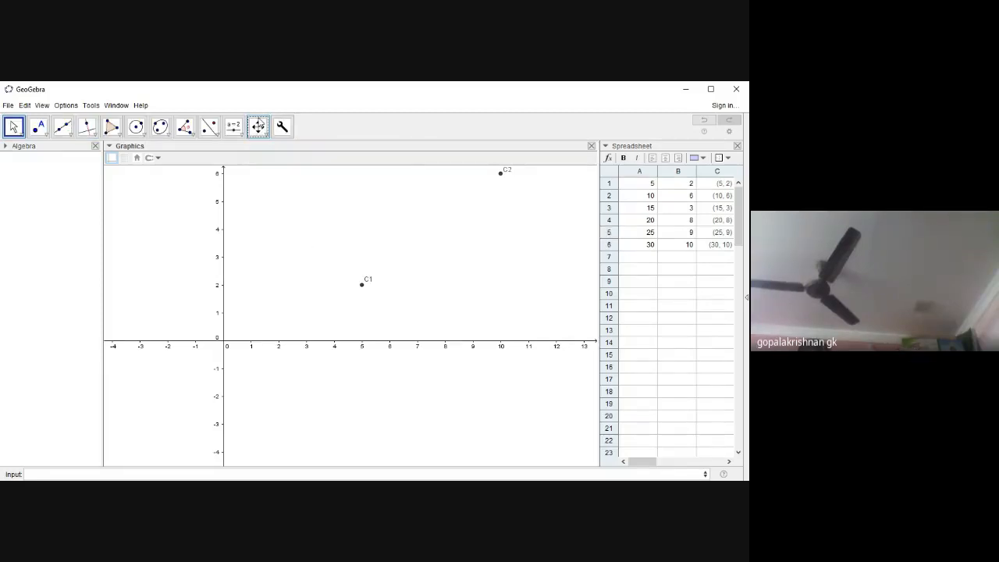
left_click(259, 126)
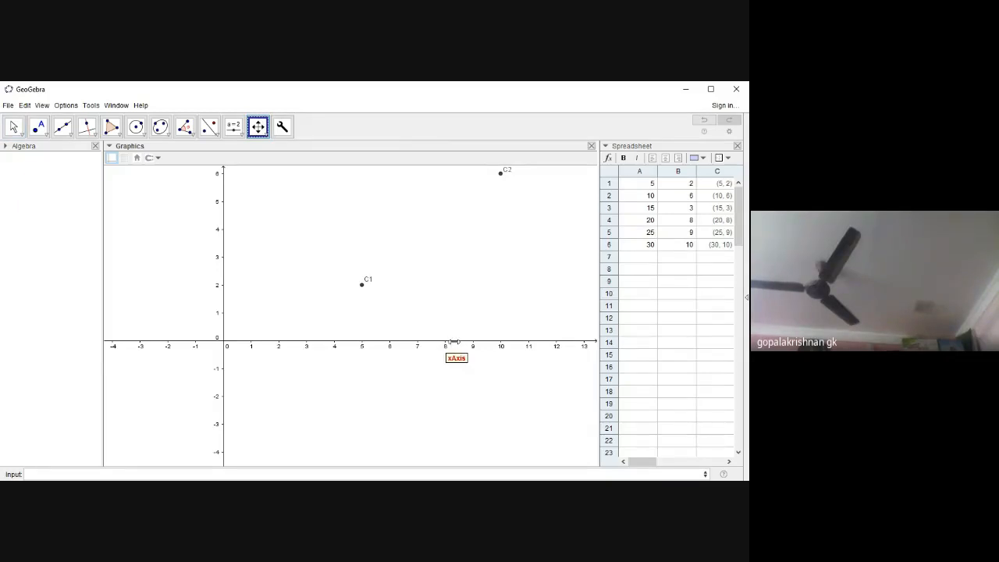
left_click_drag(454, 342, 312, 357)
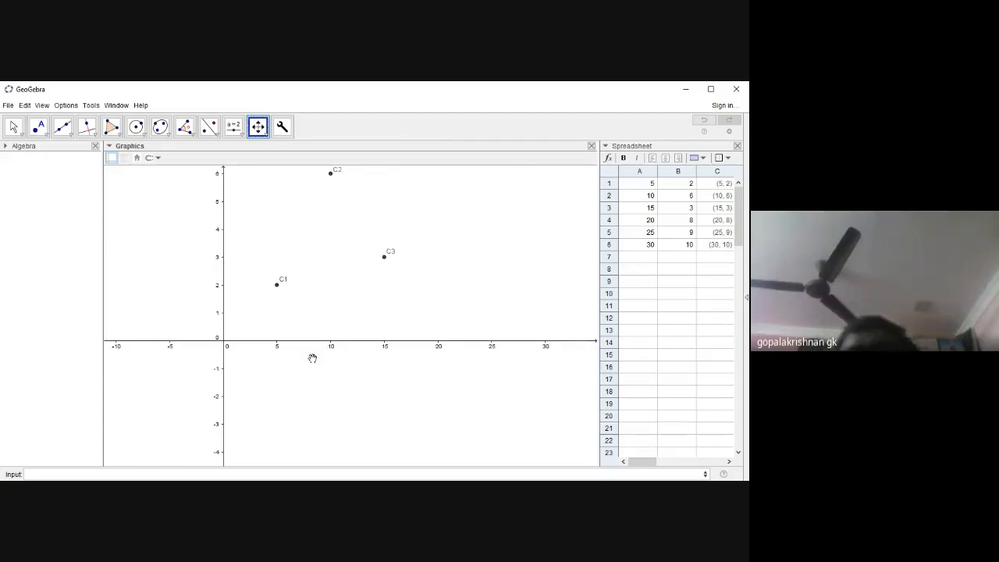
left_click(16, 128)
left_click_drag(346, 224, 290, 354)
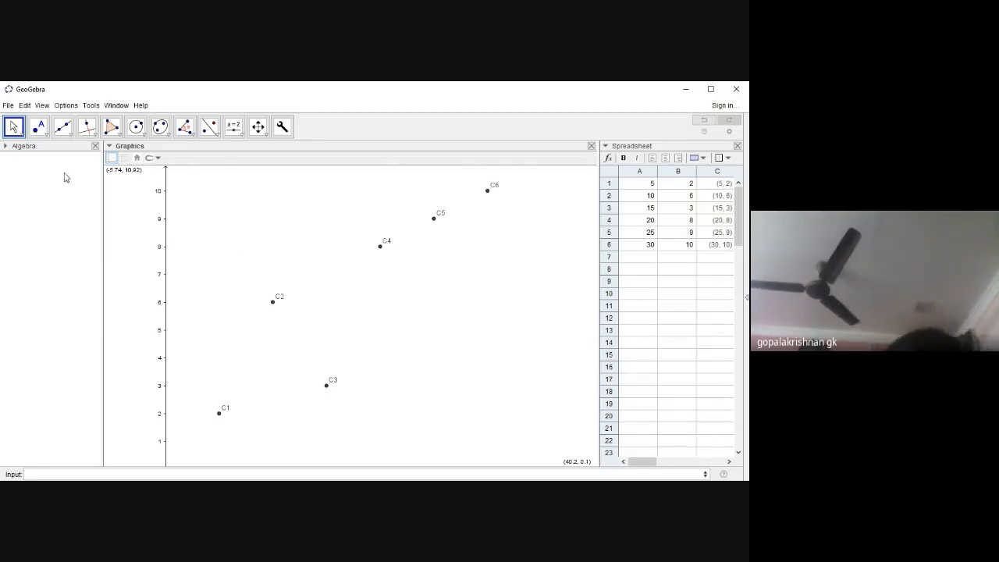
- Create a Best Fit Line through the six plotted points C1 to C6
left_click(47, 134)
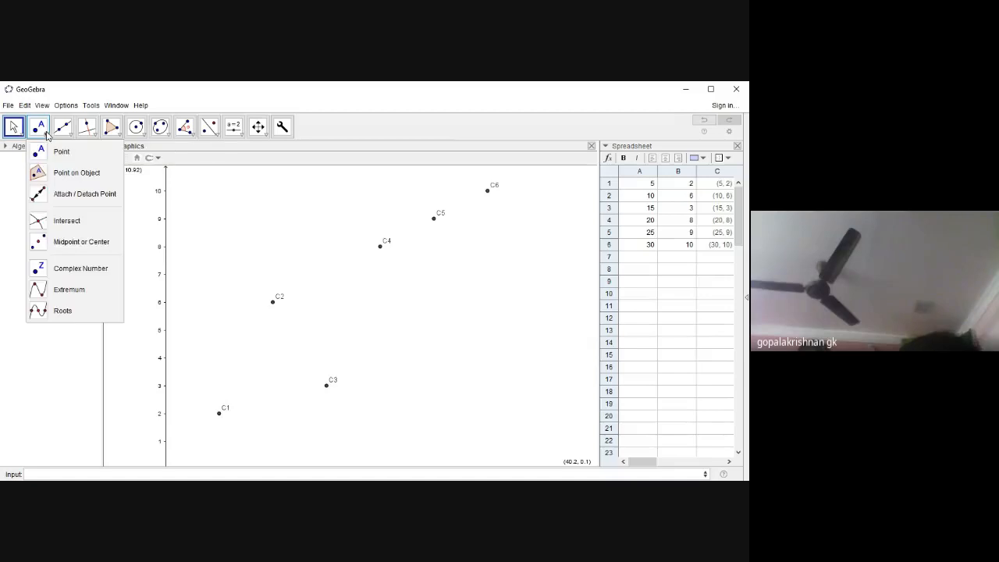
left_click(65, 133)
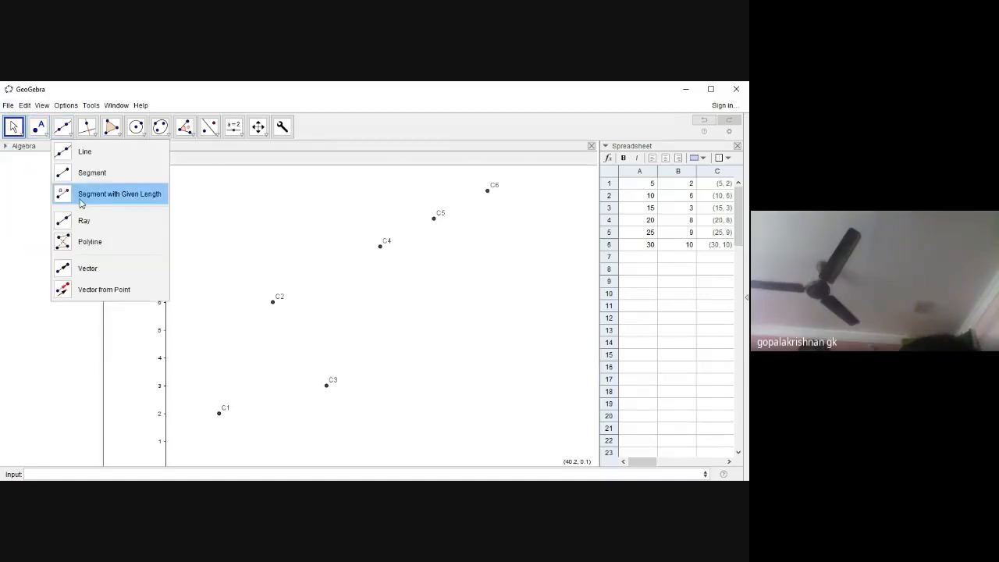
left_click(11, 136)
left_click(40, 135)
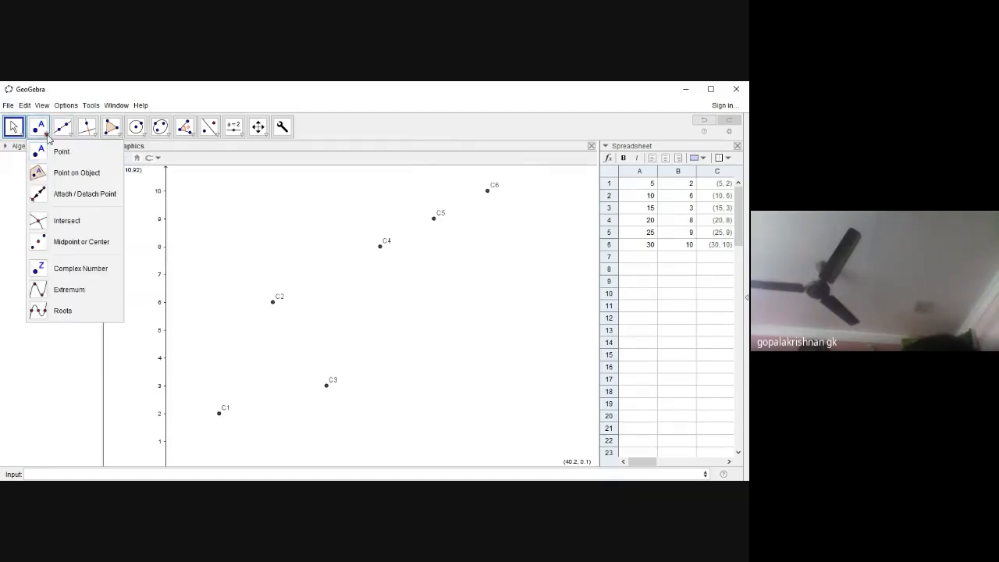
left_click(89, 135)
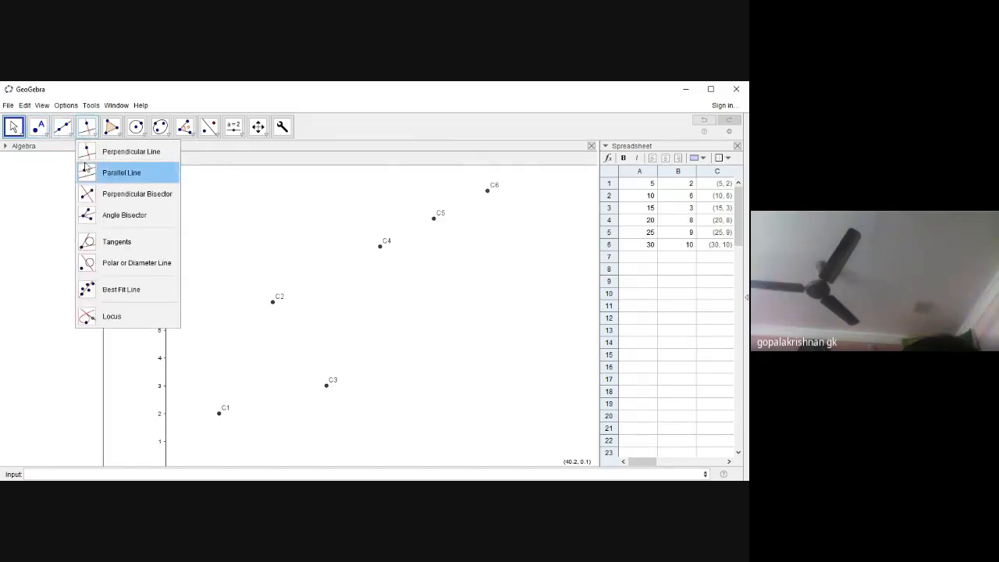
left_click(117, 293)
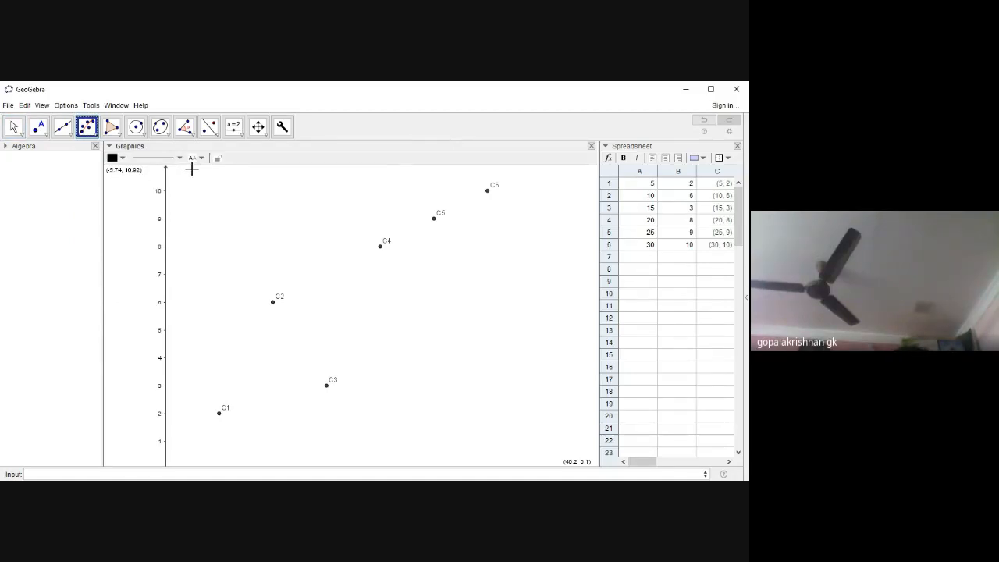
left_click_drag(191, 169, 524, 434)
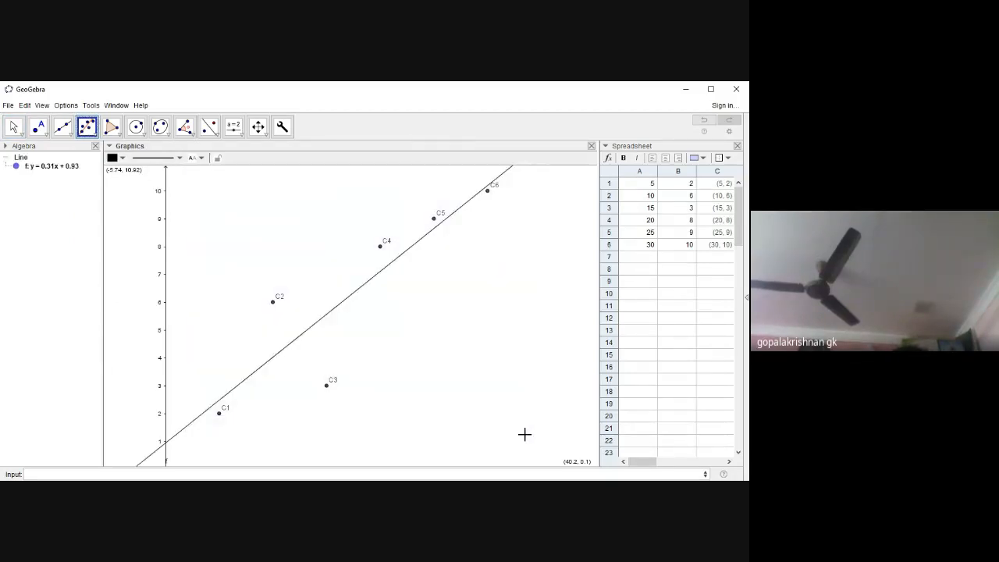
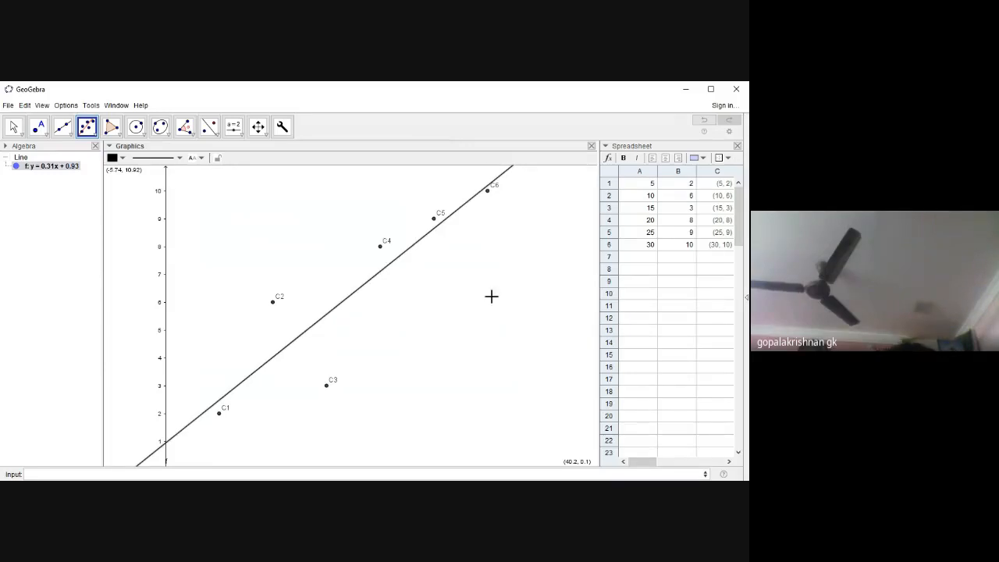
- Undo the best fit line, the view changes and all point formulas in column C
key("ctrl+z")
key("ctrl+z")
key("ctrl+z")
key("ctrl+z")
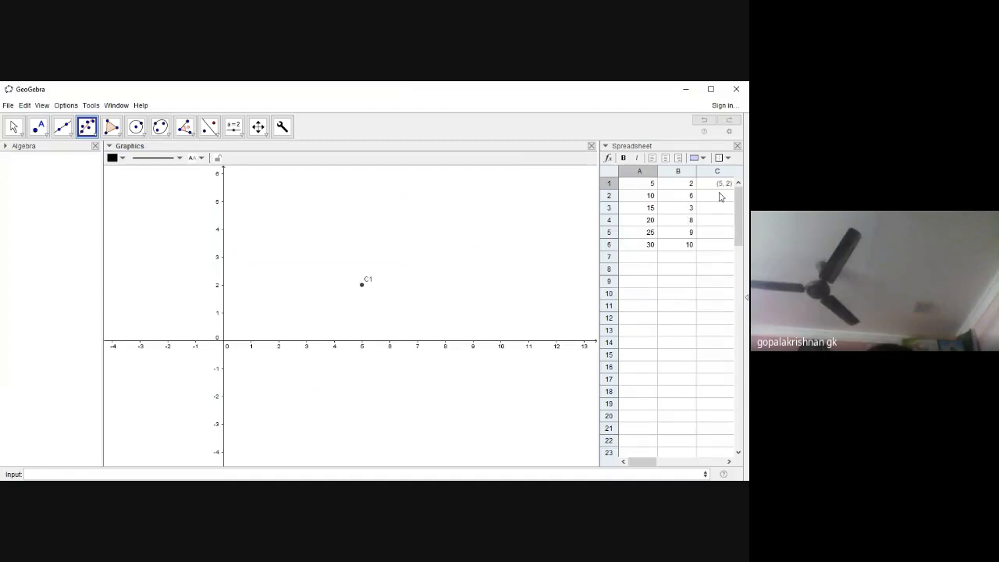
key("ctrl+z")
- Widen the Spreadsheet view and enter the point formula =(A1,B1) in cell C1
left_click_drag(598, 244, 465, 231)
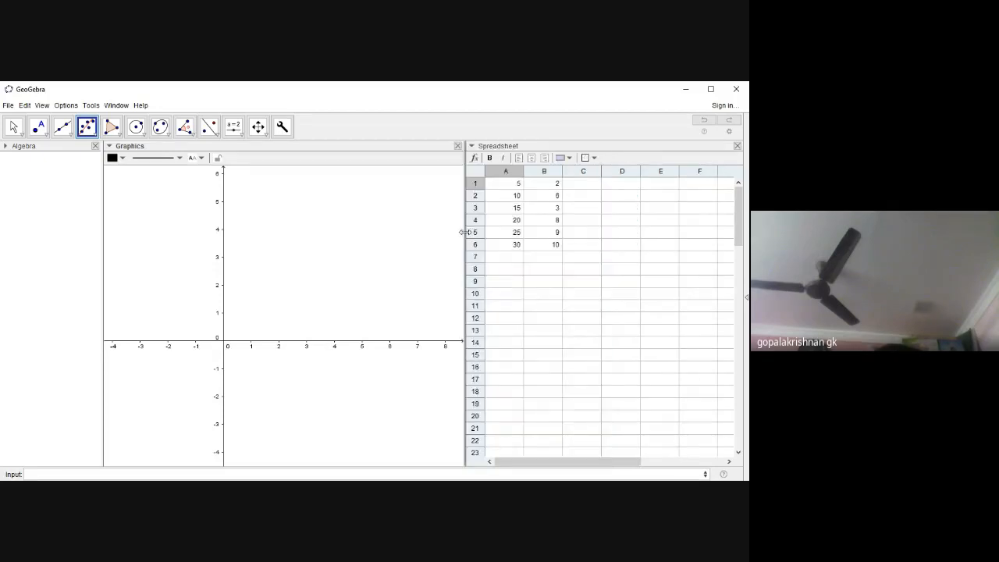
left_click(585, 186)
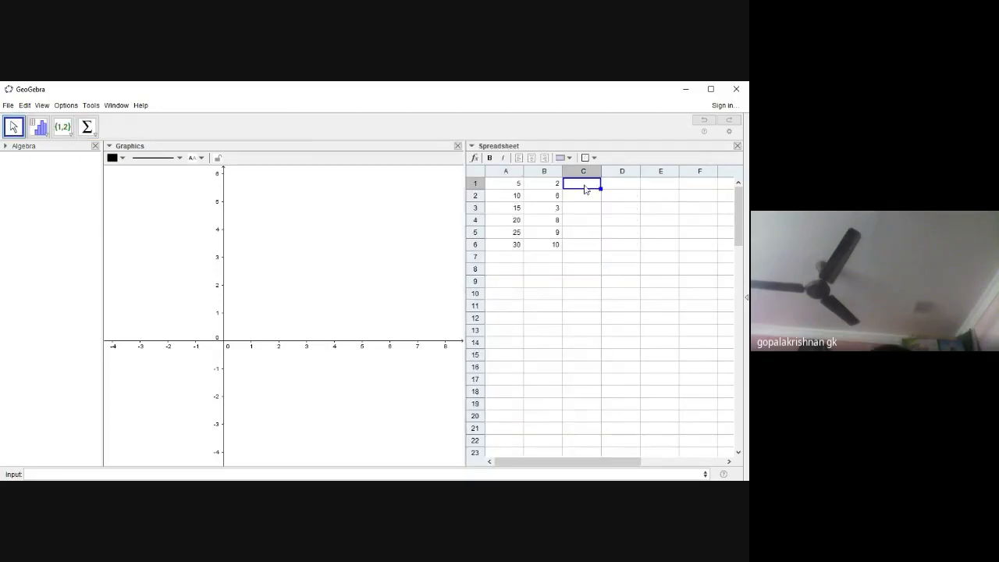
type("=")
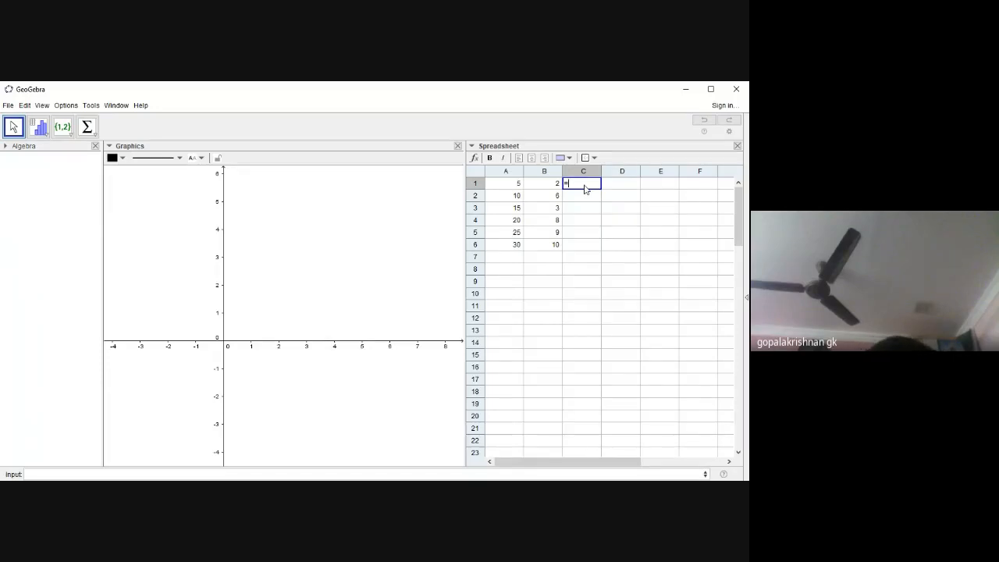
type("(")
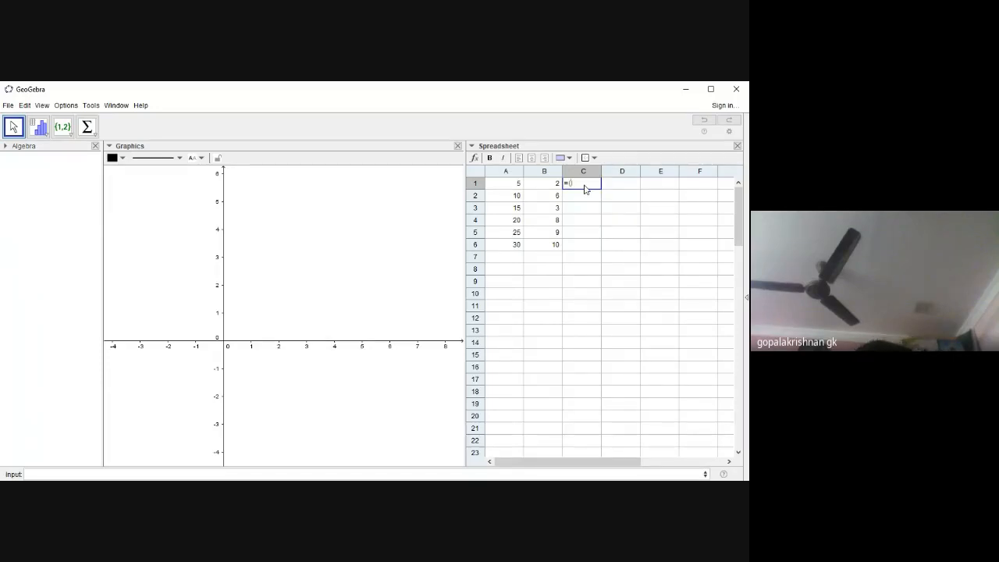
left_click(507, 186)
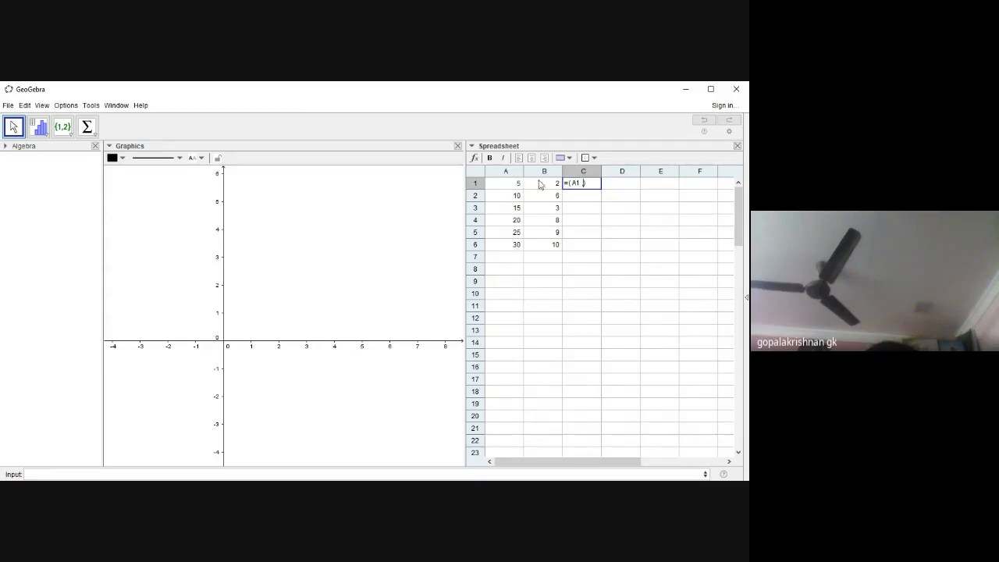
left_click(540, 184)
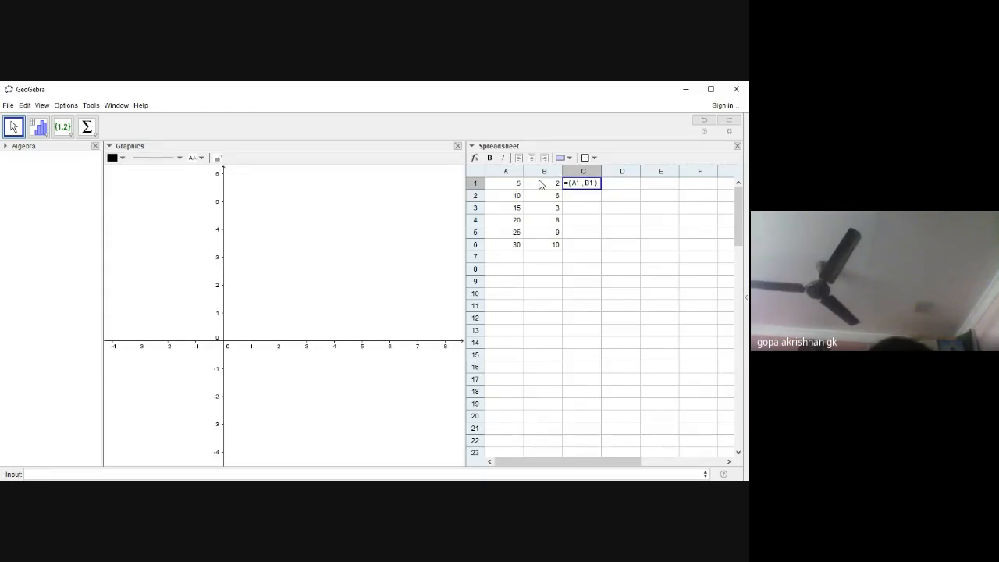
key("Return")
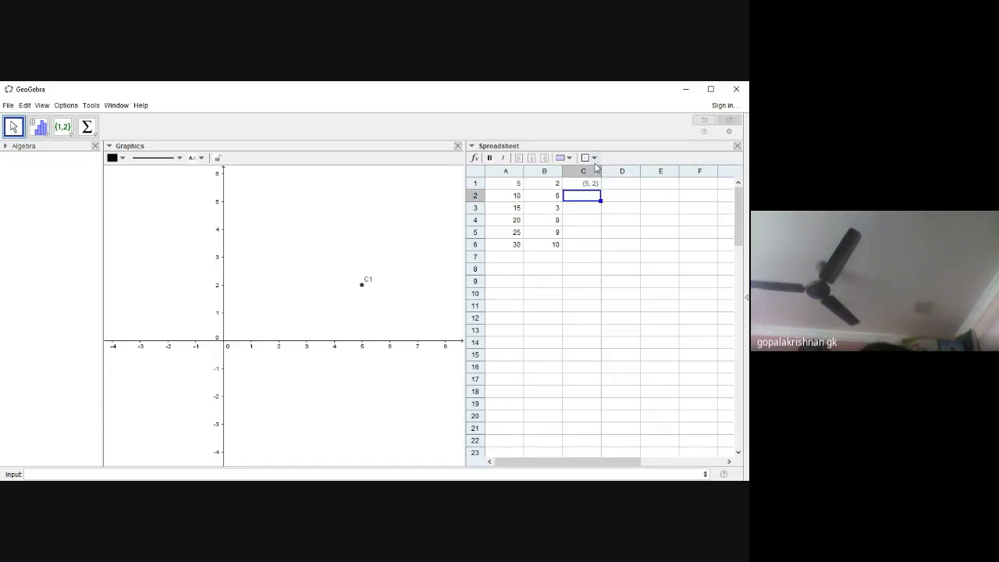
- Copy the point formula from C1 down through cell C6
left_click(594, 176)
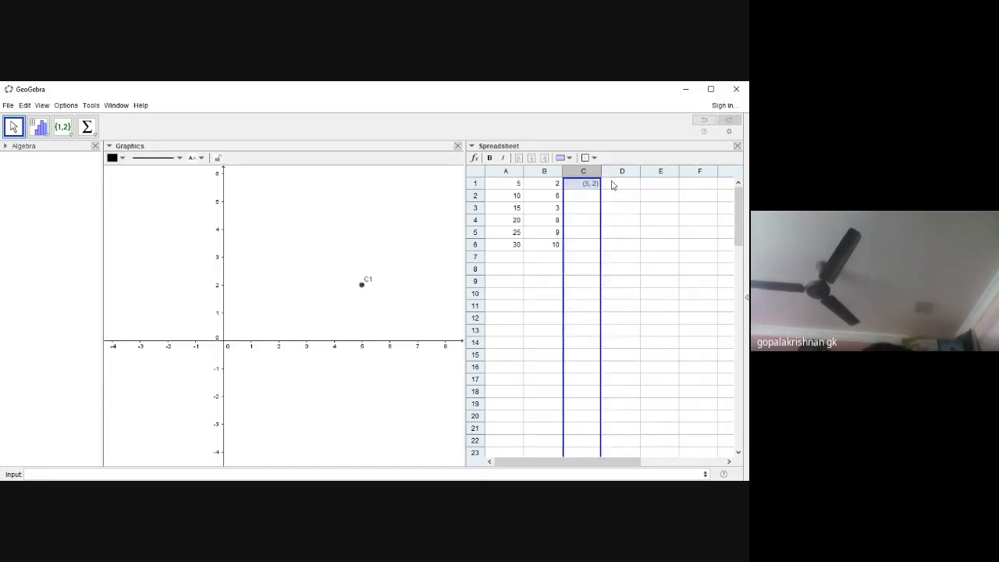
left_click(611, 182)
left_click(593, 185)
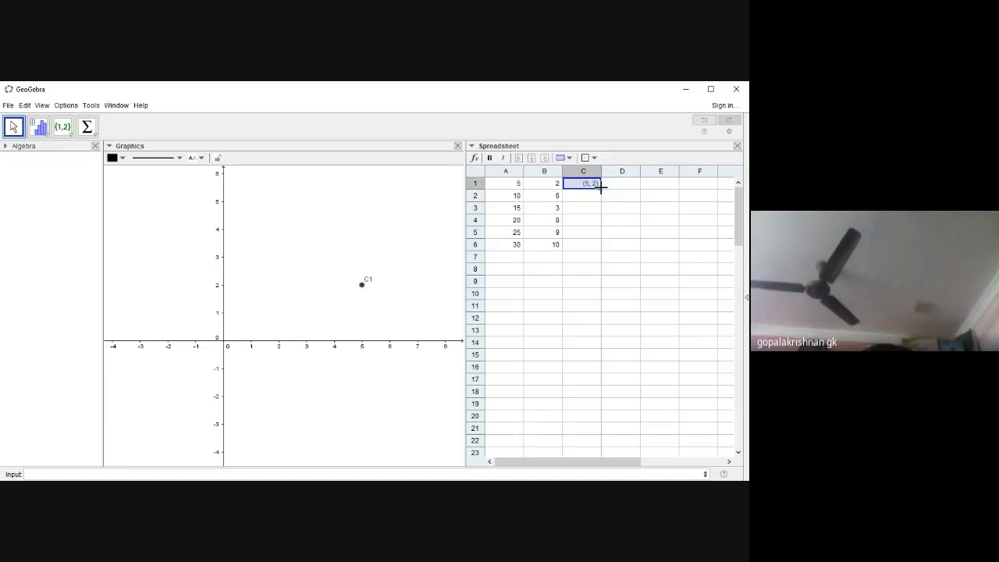
left_click_drag(601, 188, 603, 244)
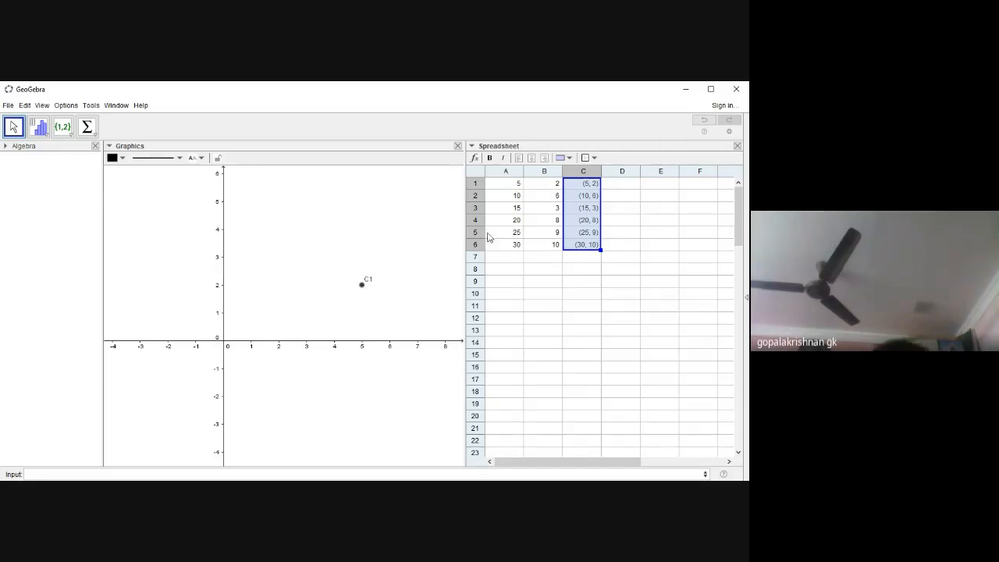
- Widen the Graphics view by narrowing the Spreadsheet view beside it
left_click_drag(465, 257, 610, 272)
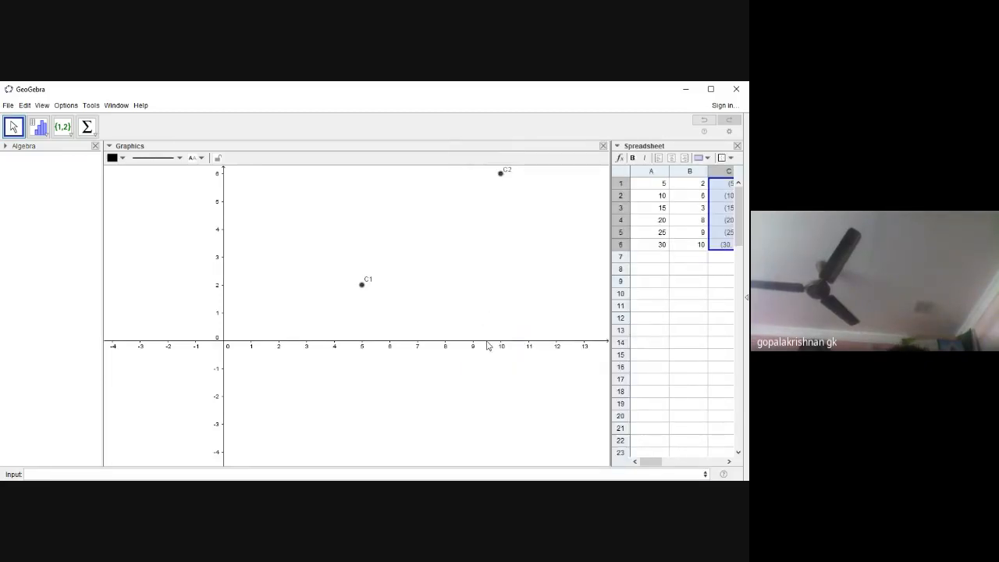
left_click(269, 281)
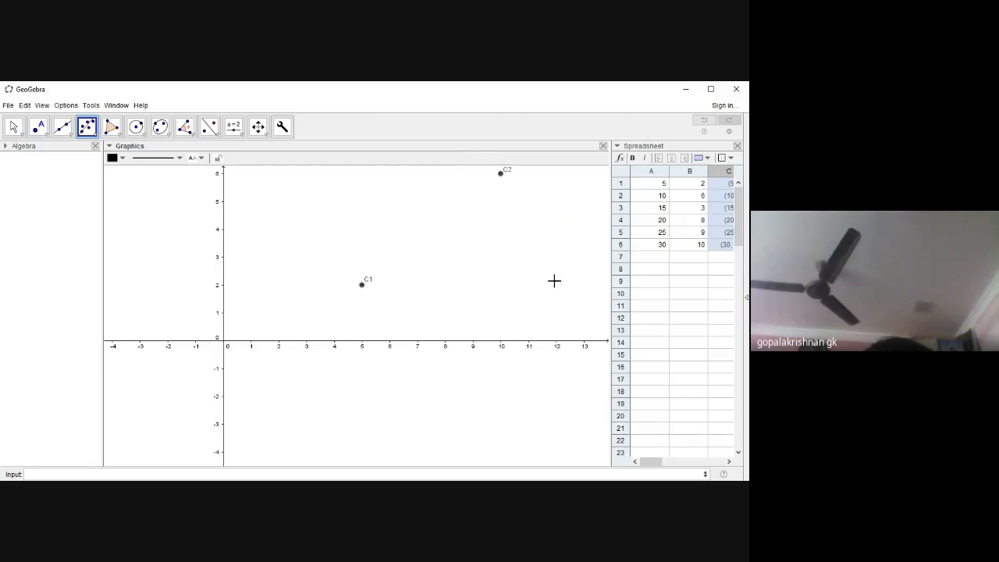
left_click(679, 296)
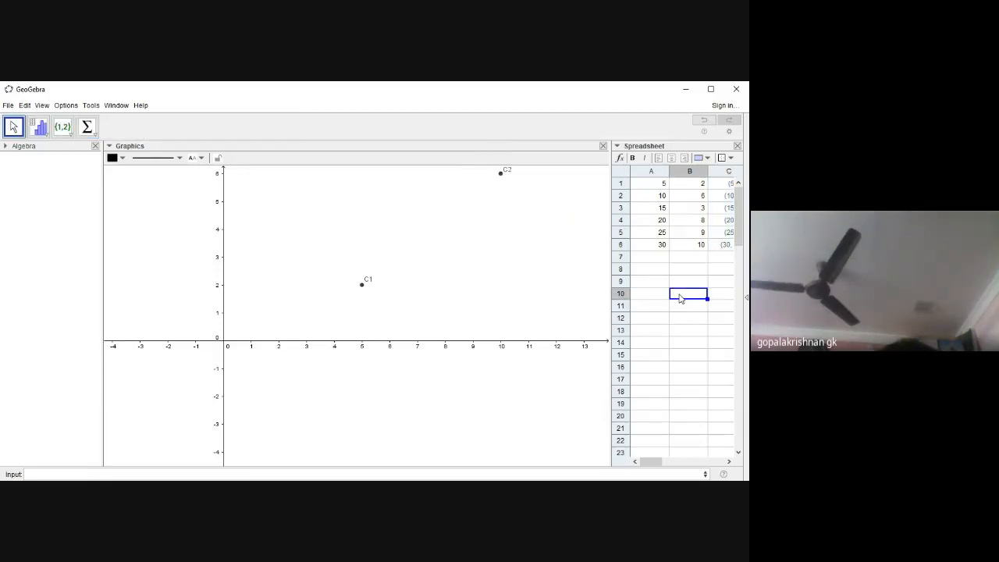
left_click(387, 319)
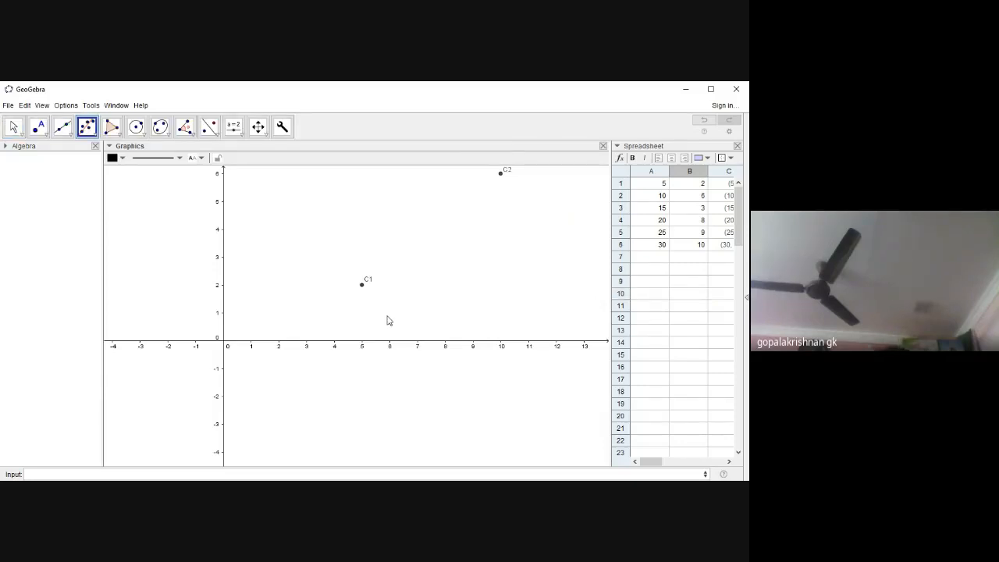
left_click(665, 320)
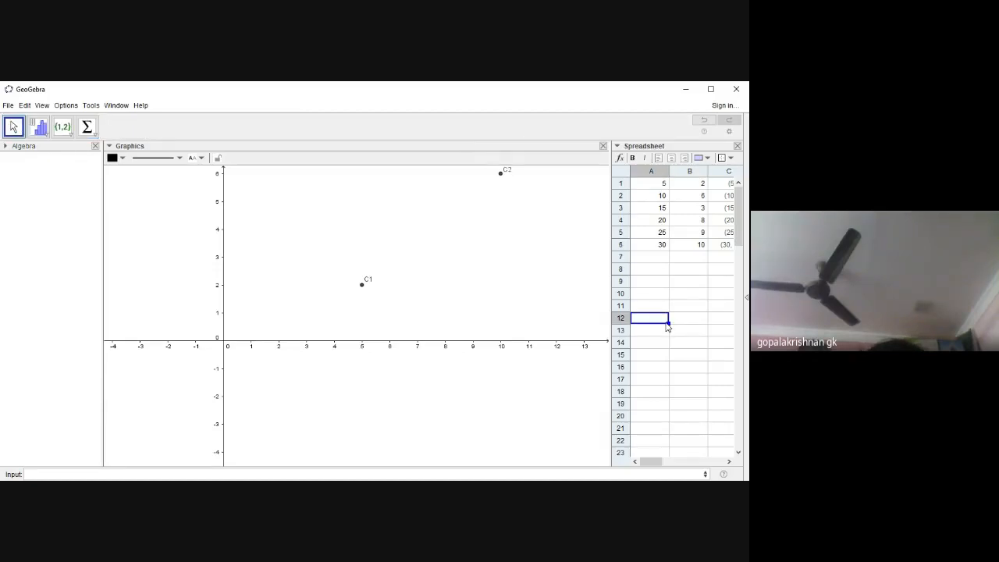
left_click(470, 308)
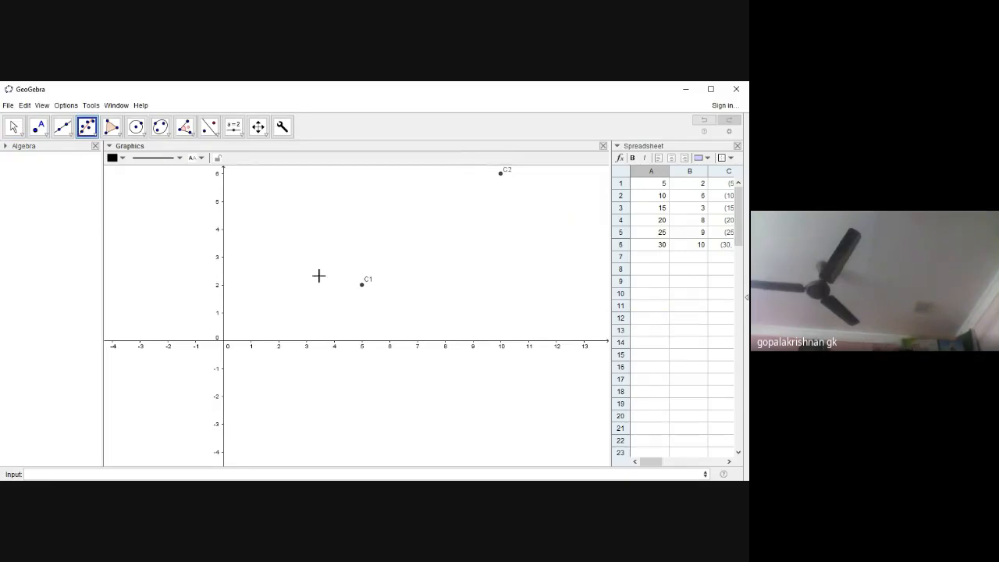
left_click(259, 131)
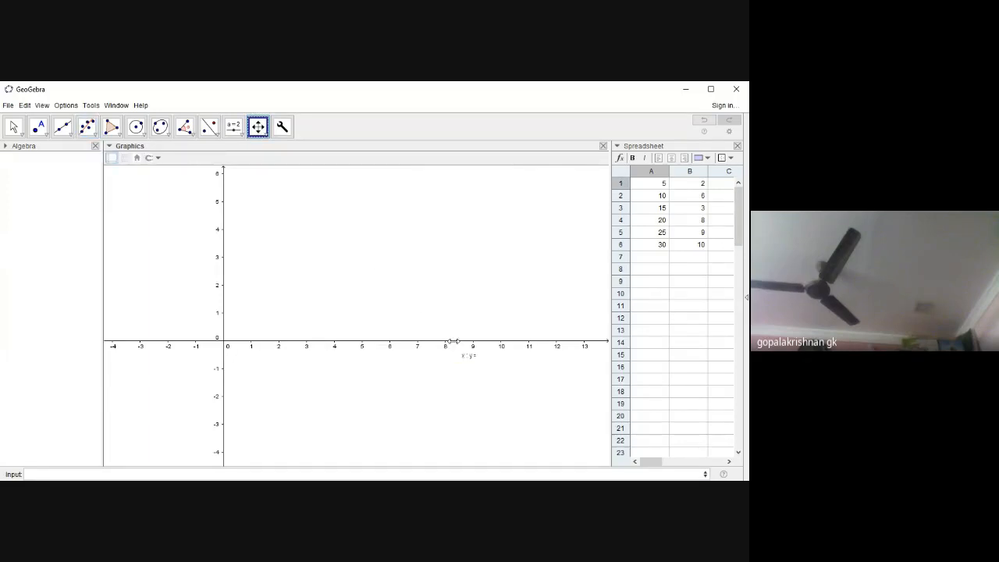
left_click_drag(452, 342, 318, 347)
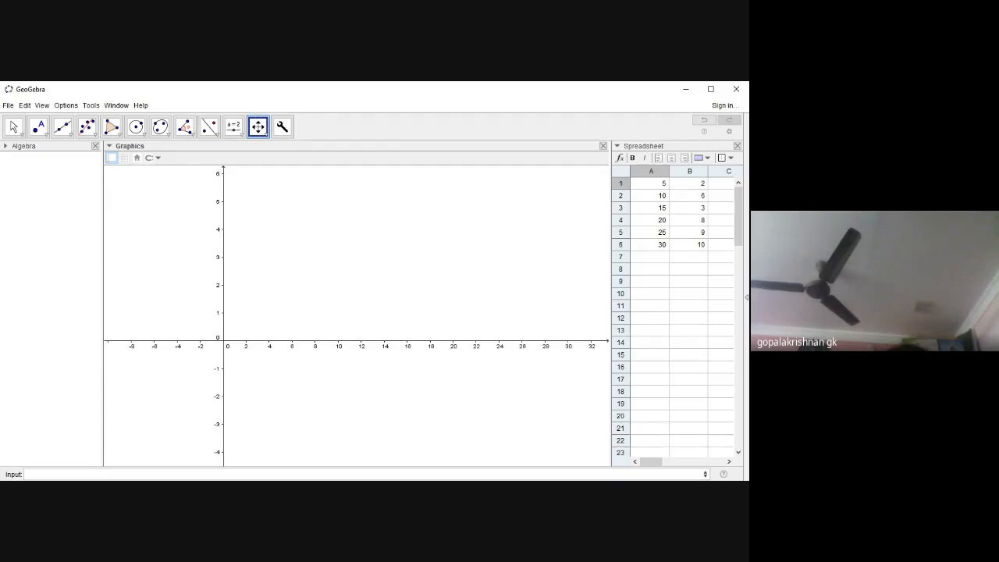
left_click(13, 126)
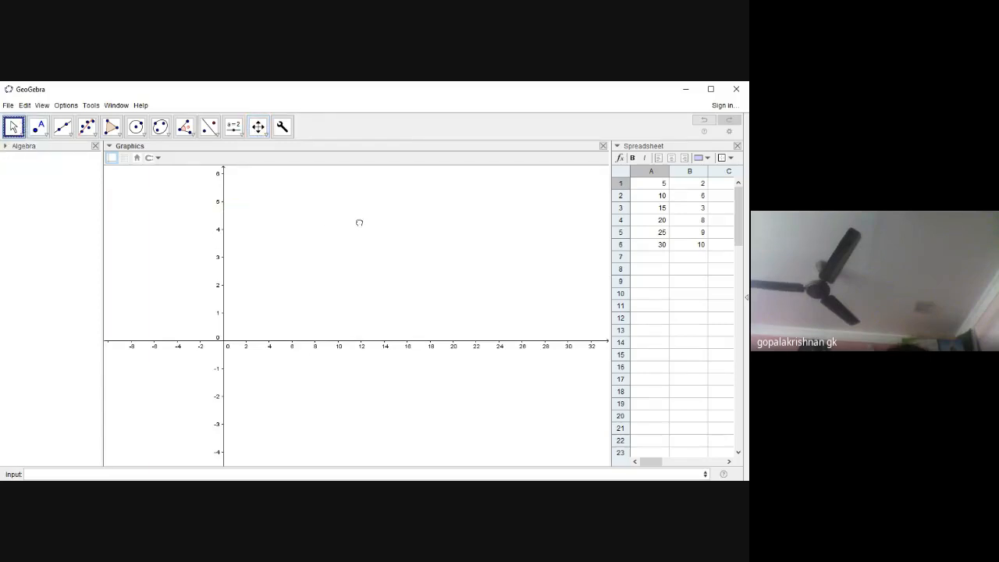
left_click_drag(359, 222, 508, 276)
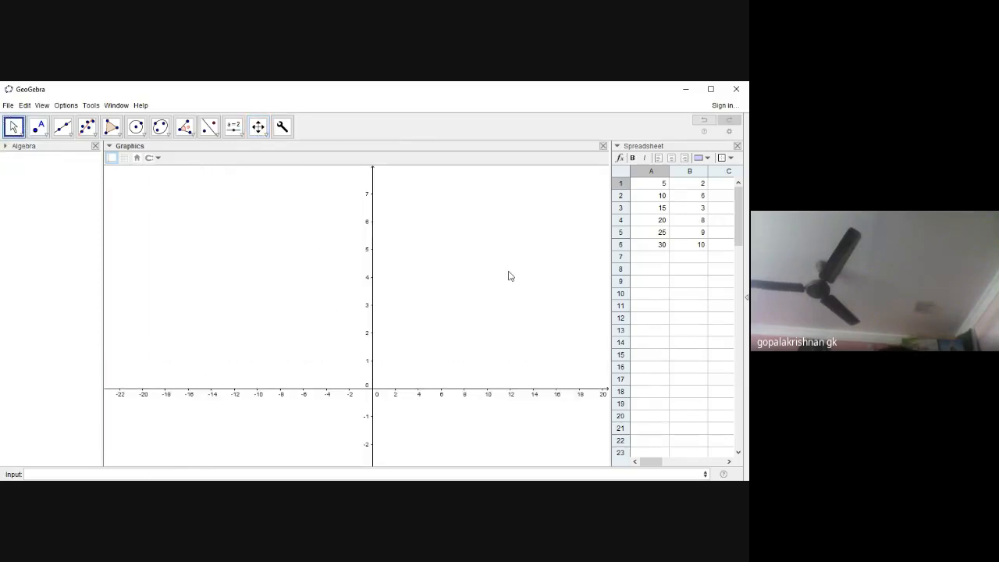
key("ctrl+z")
key("ctrl+z")
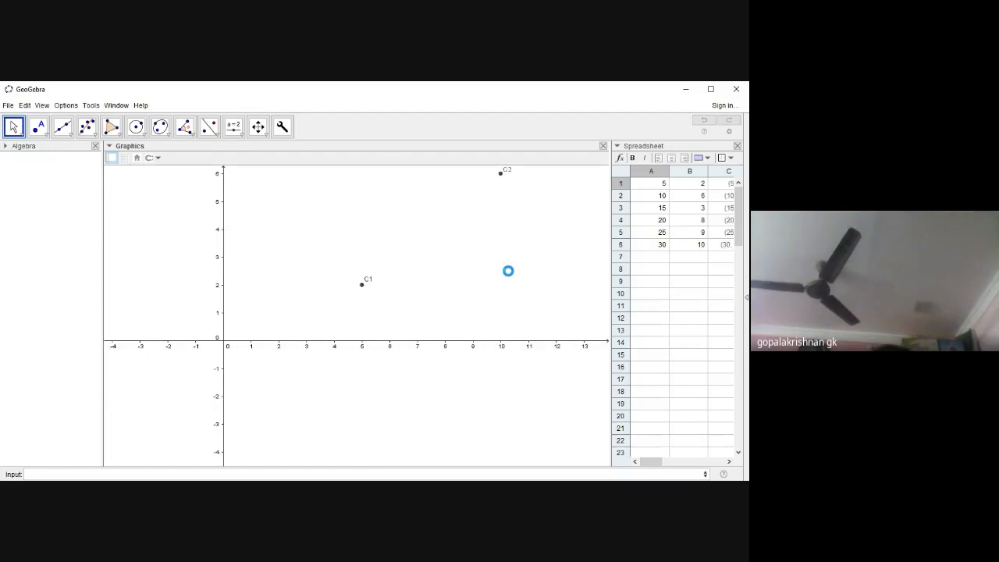
- Compress the x-axis scale until points C1 to C6 fit in the Graphics view, and create a Best Fit Line through them
left_click(260, 127)
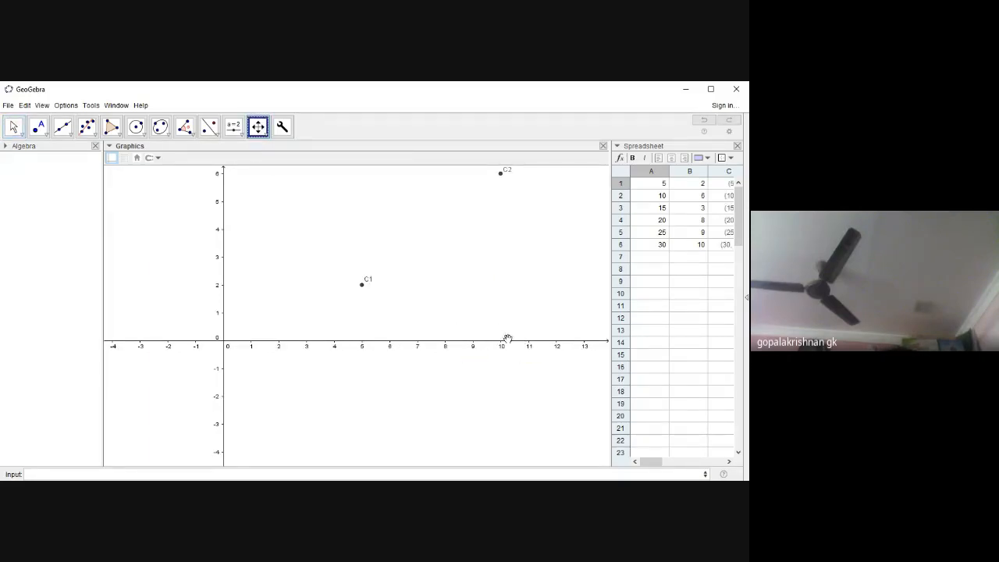
left_click_drag(507, 340, 338, 350)
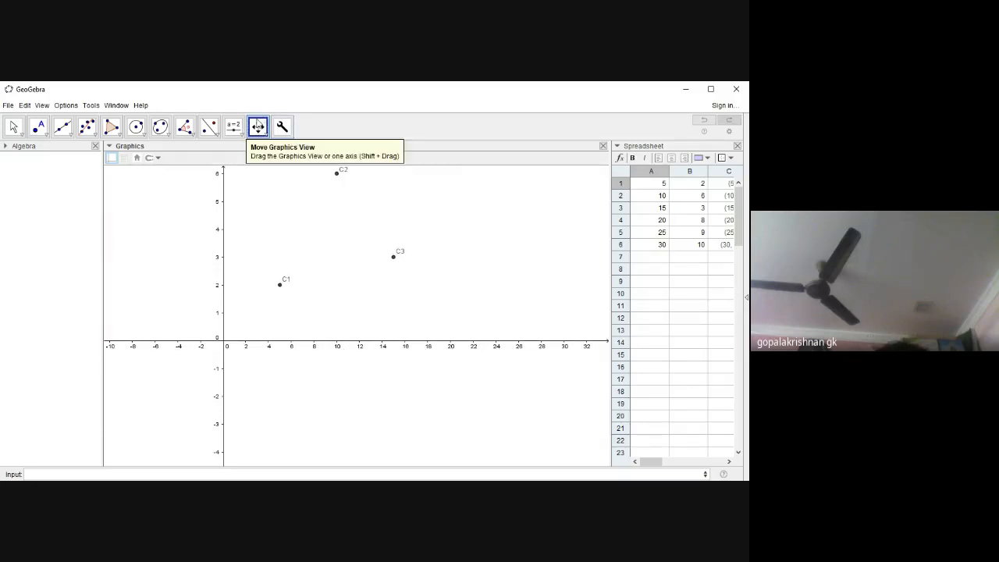
left_click_drag(310, 196, 248, 332)
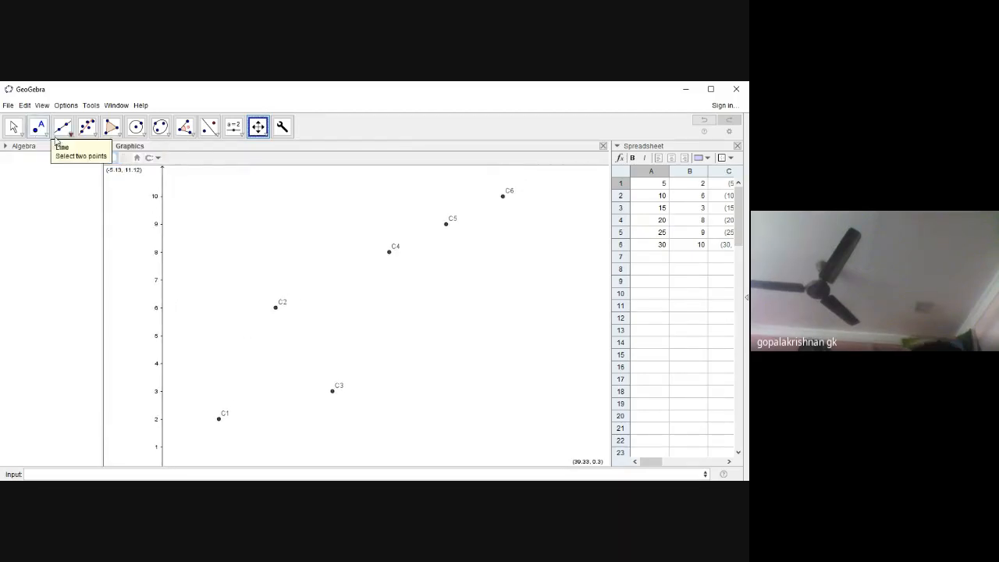
left_click(88, 127)
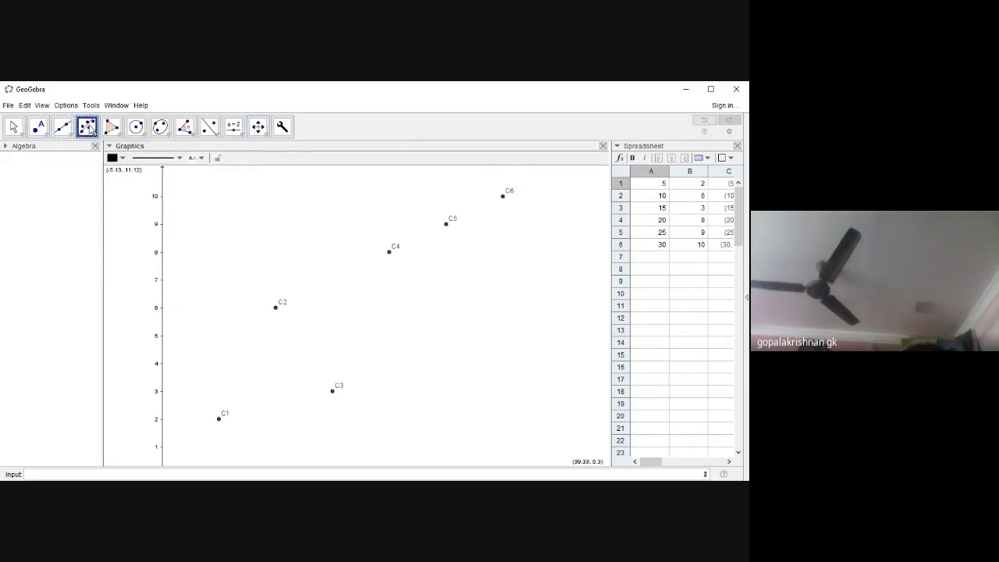
mouse_move(188, 181)
left_mouse_down()
mouse_move(372, 213)
mouse_move(585, 214)
mouse_move(537, 326)
mouse_move(532, 436)
left_mouse_up()
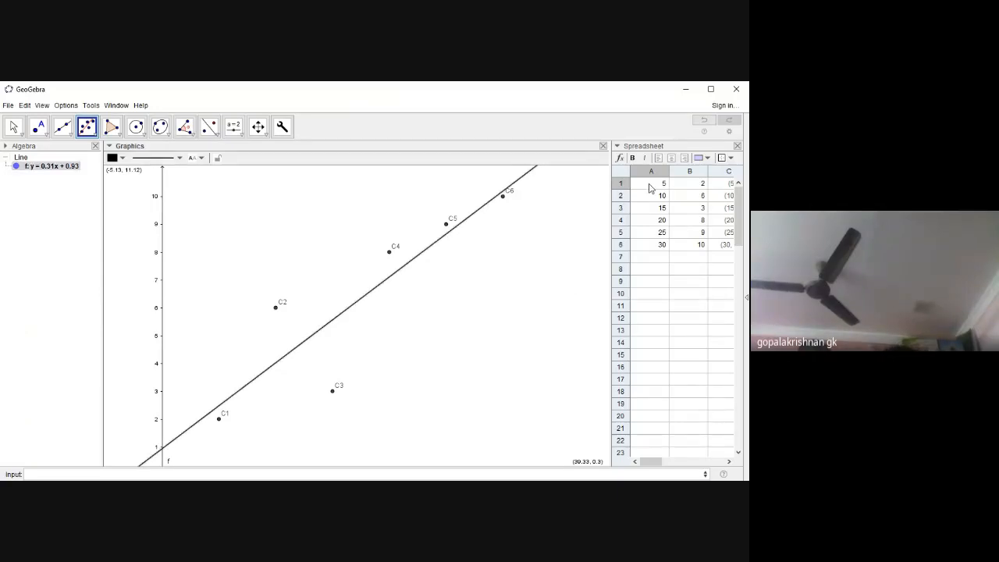
left_click_drag(649, 187, 689, 254)
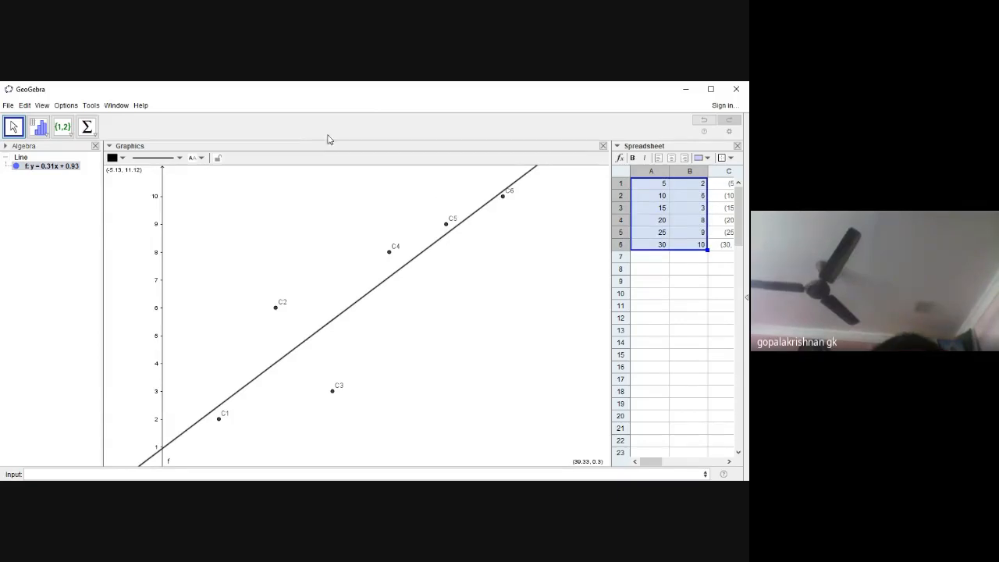
left_click(44, 137)
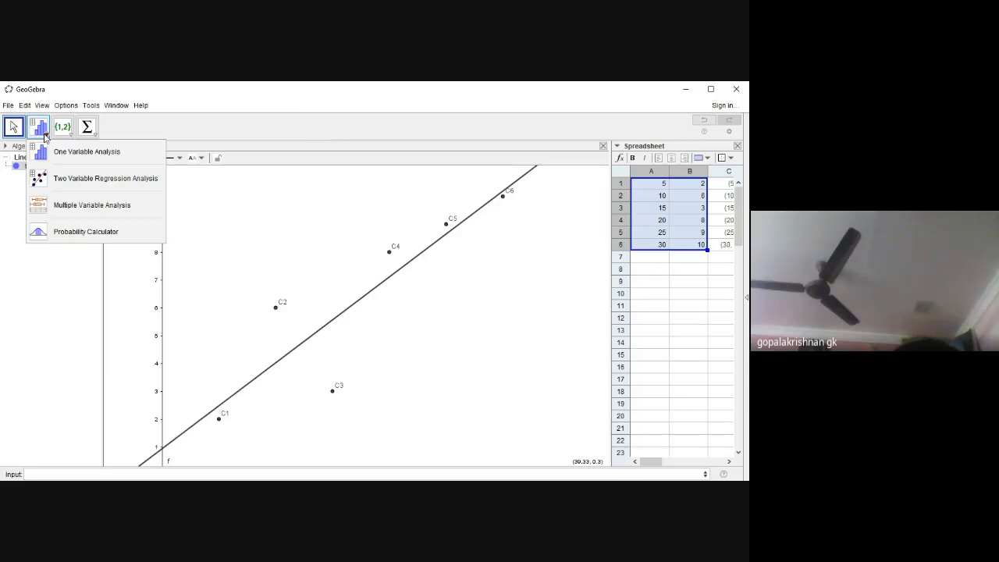
left_click(76, 160)
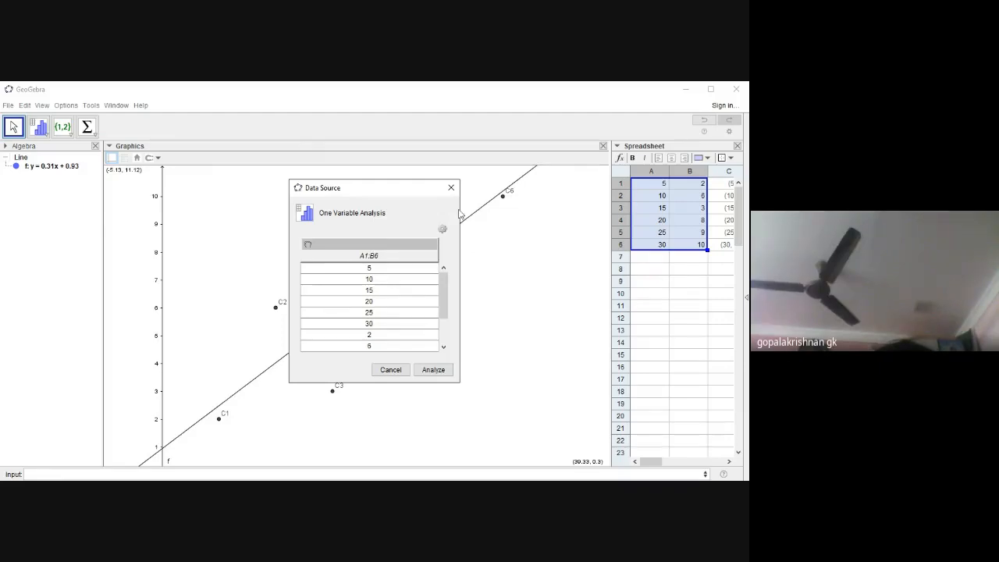
left_click(442, 231)
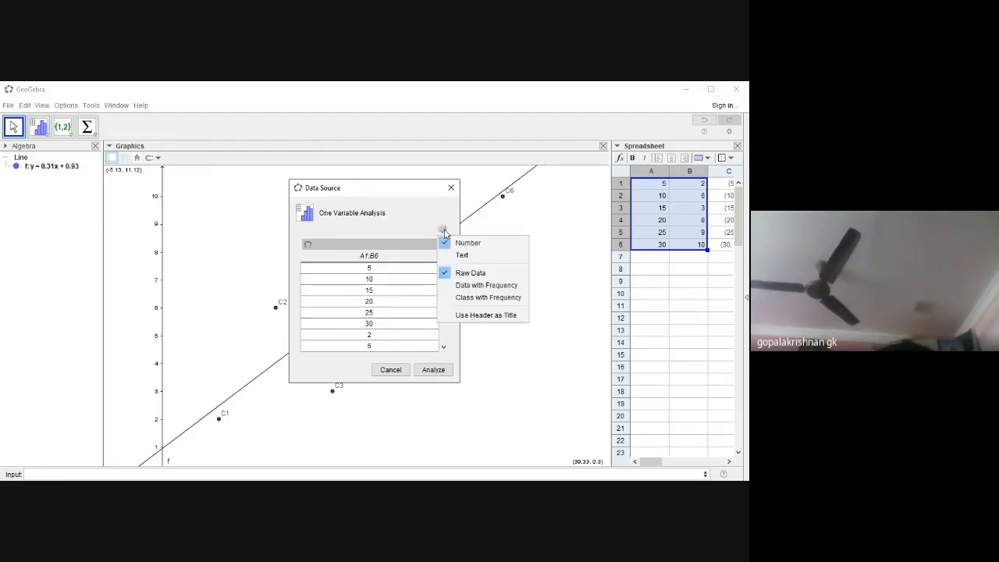
left_click(473, 298)
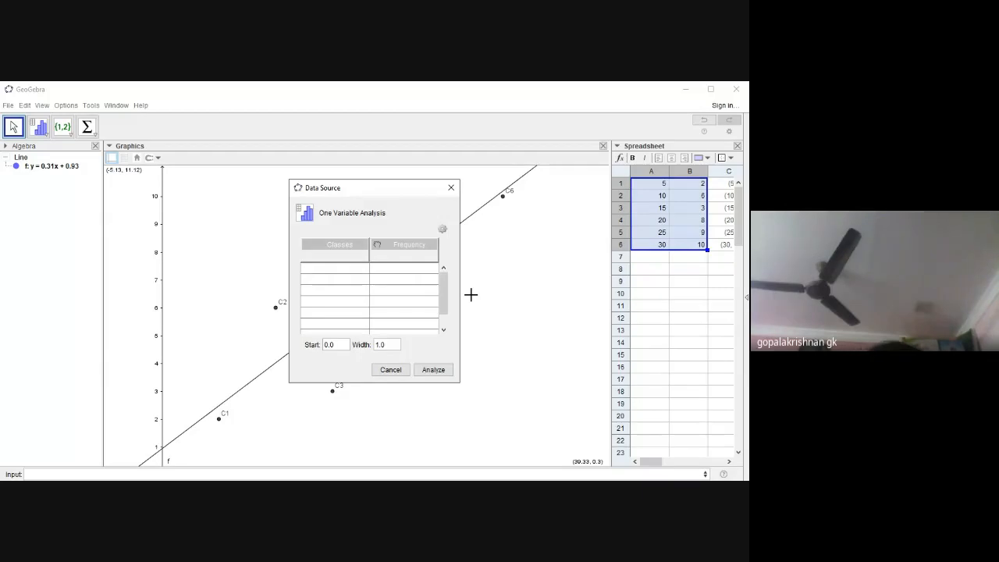
left_click(452, 188)
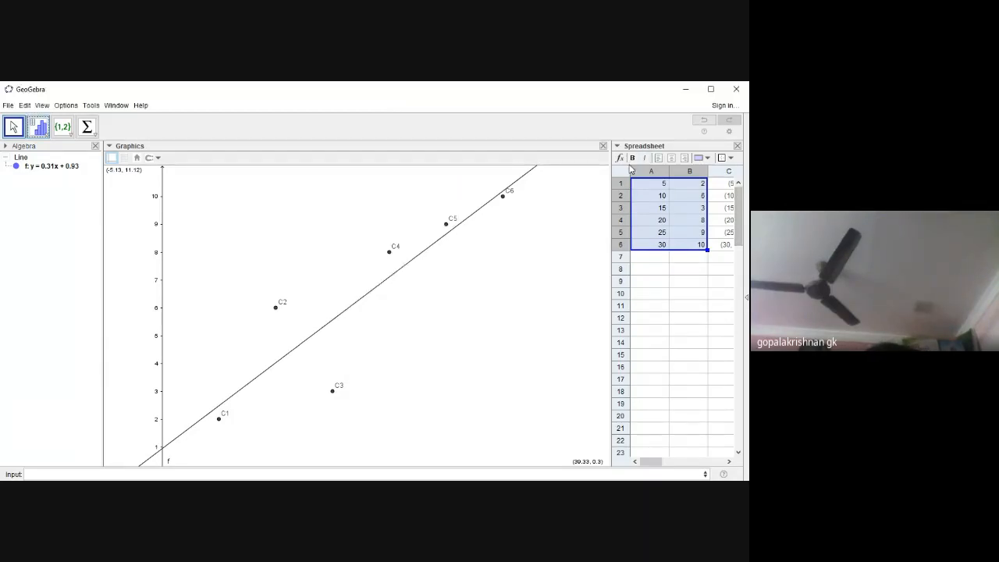
left_click(686, 248)
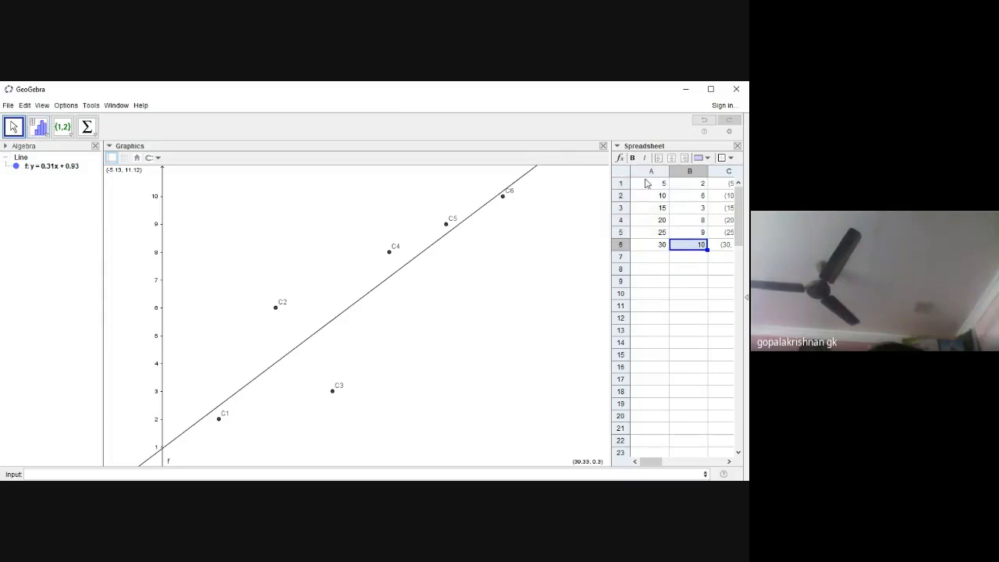
left_click(647, 183)
left_click_drag(647, 189, 653, 248)
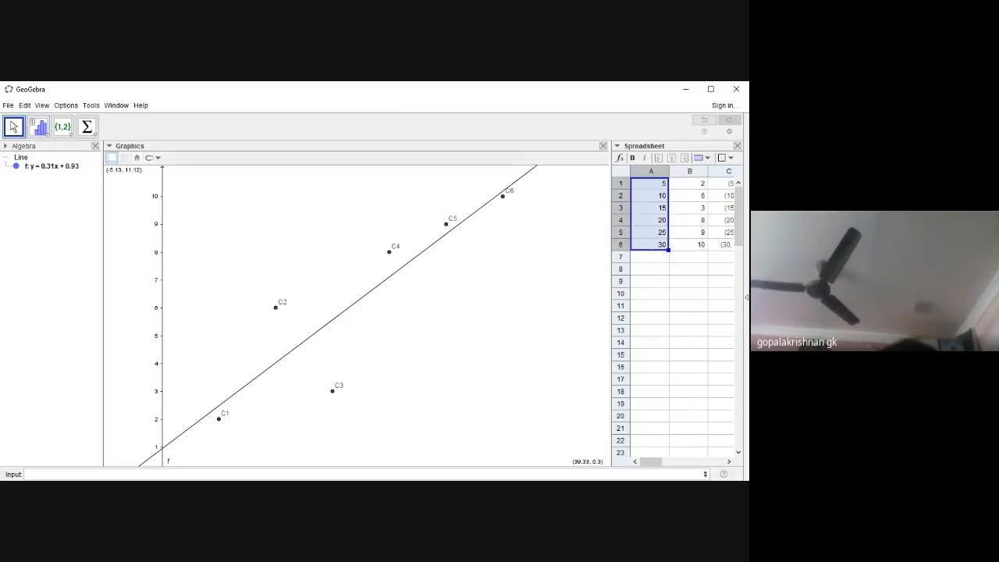
left_click(676, 331)
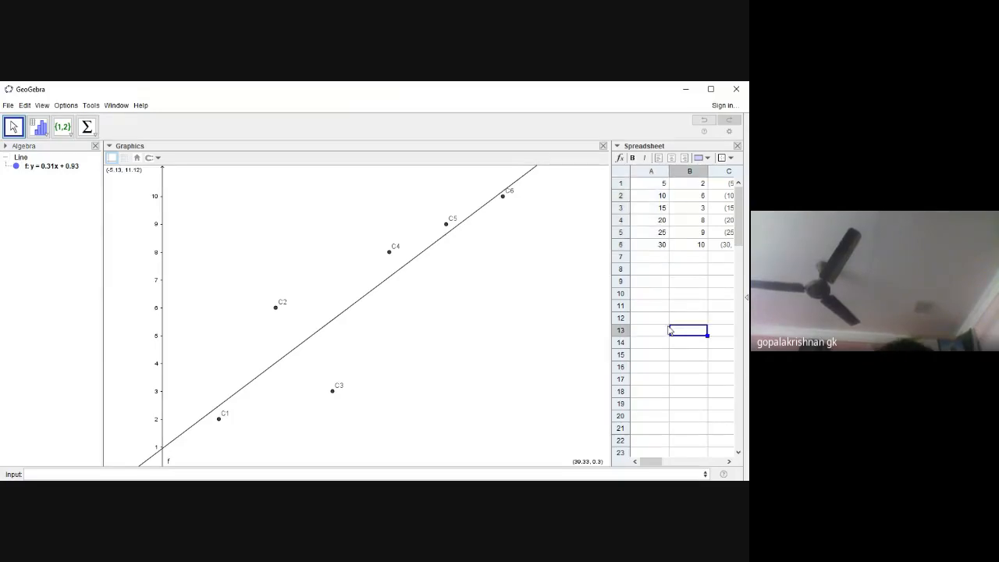
left_click(45, 134)
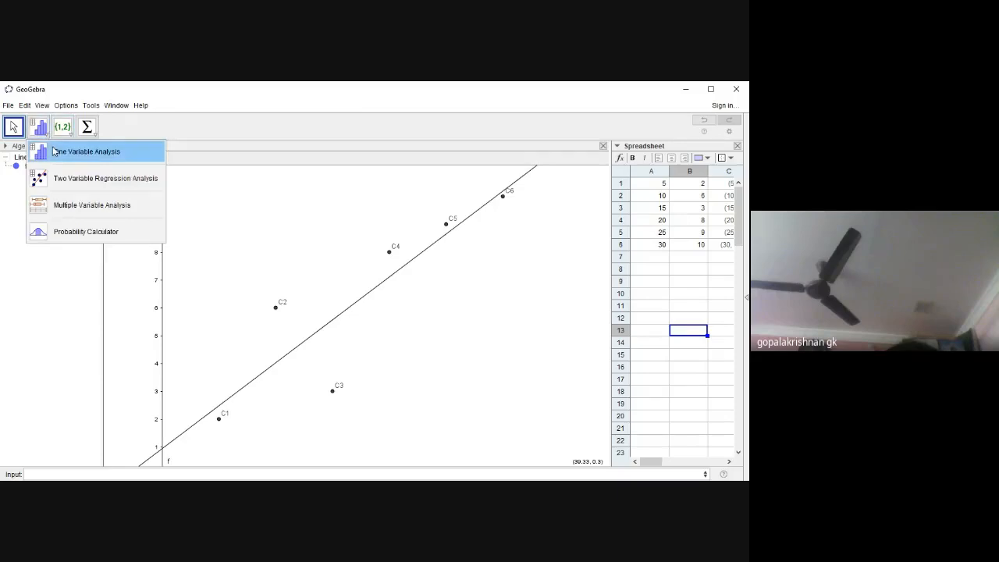
left_click(55, 151)
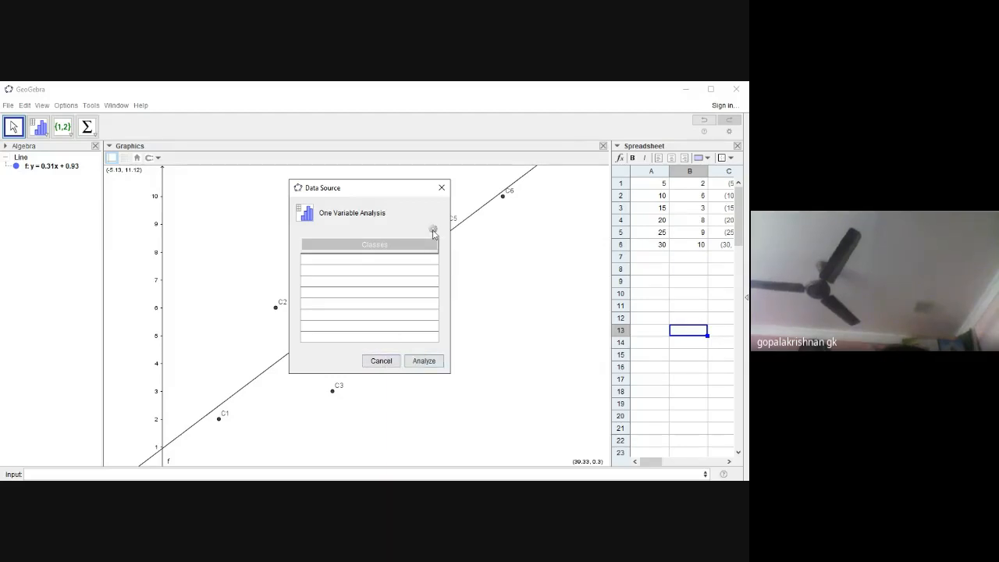
left_click(441, 189)
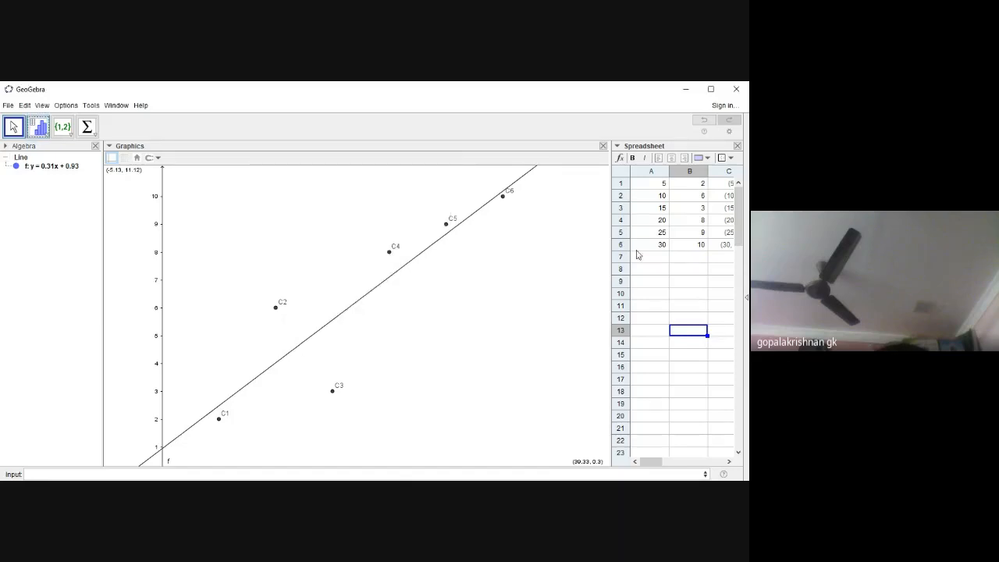
- Open a One Variable Analysis for cells A1 to A6 and switch its data source to Class with Frequency
left_click_drag(651, 182, 658, 245)
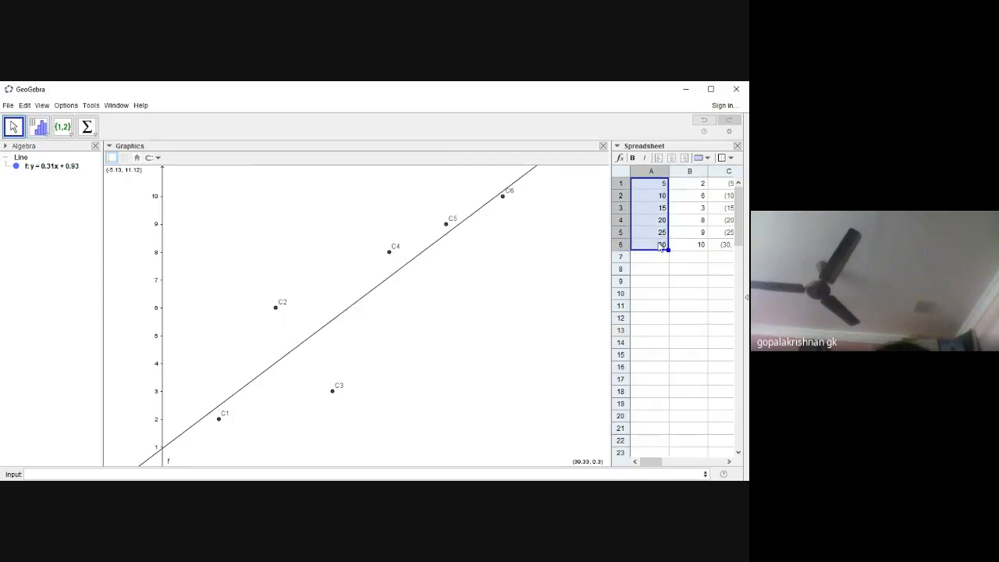
left_click(46, 135)
left_click(87, 156)
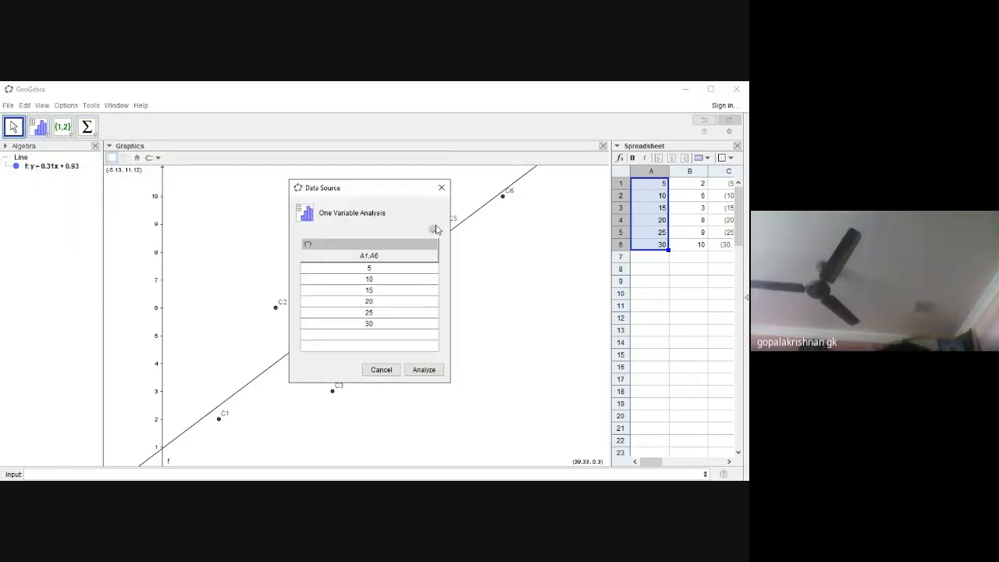
left_click(434, 229)
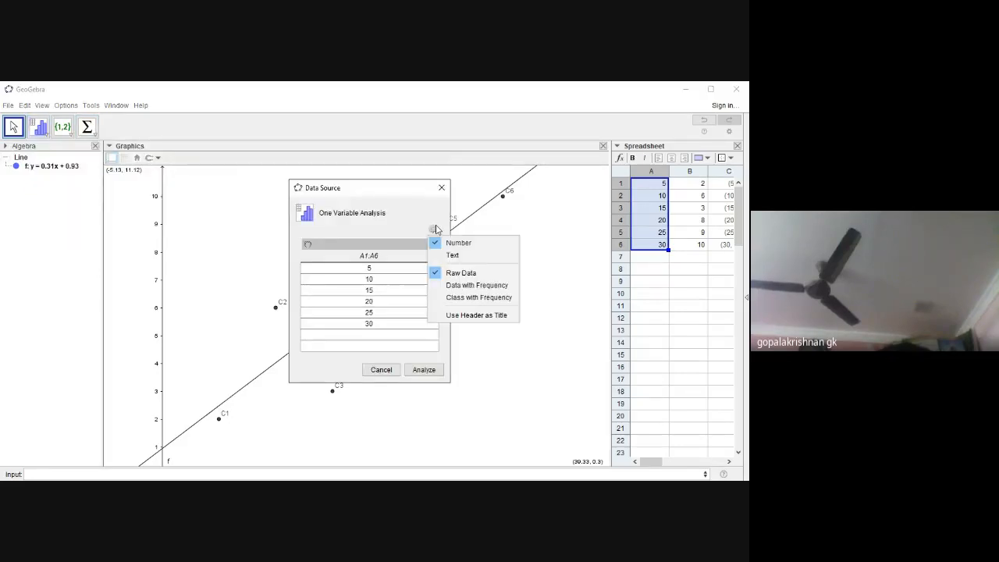
left_click(479, 298)
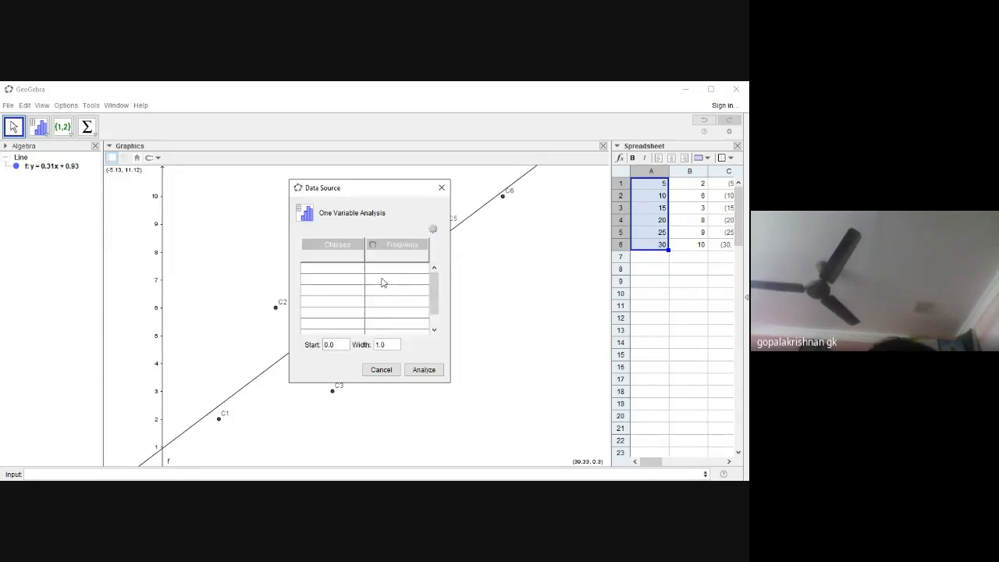
- Set the class start to 0 and the class width to 5 for the One Variable Analysis
left_click(345, 346)
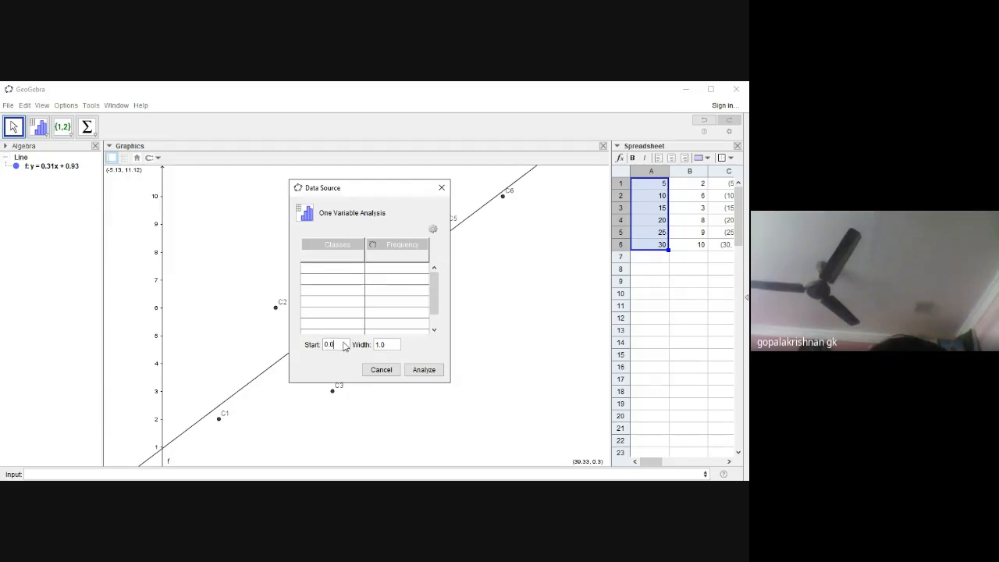
type("0")
left_click(396, 350)
key("BackSpace")
key("BackSpace")
key("BackSpace")
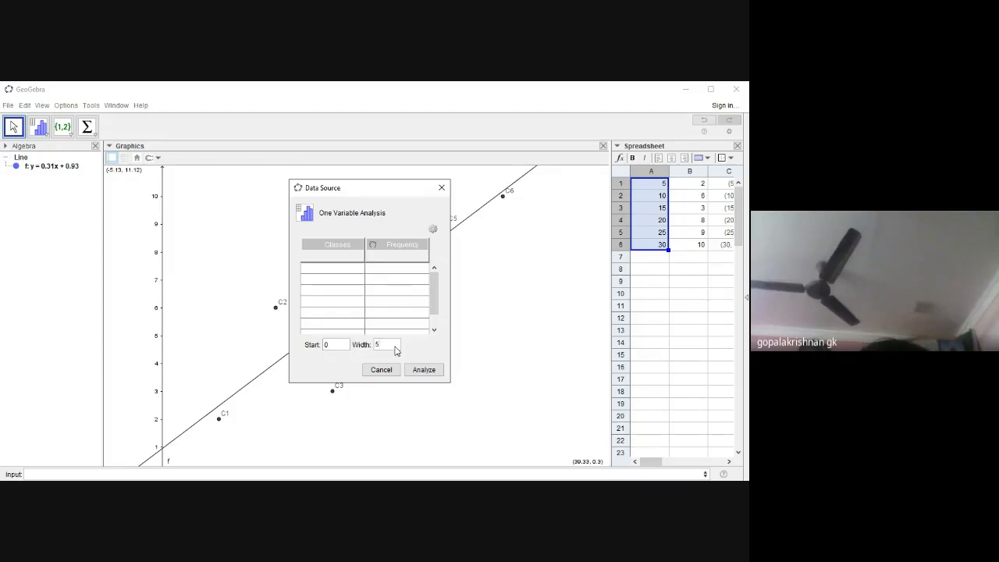
type("5")
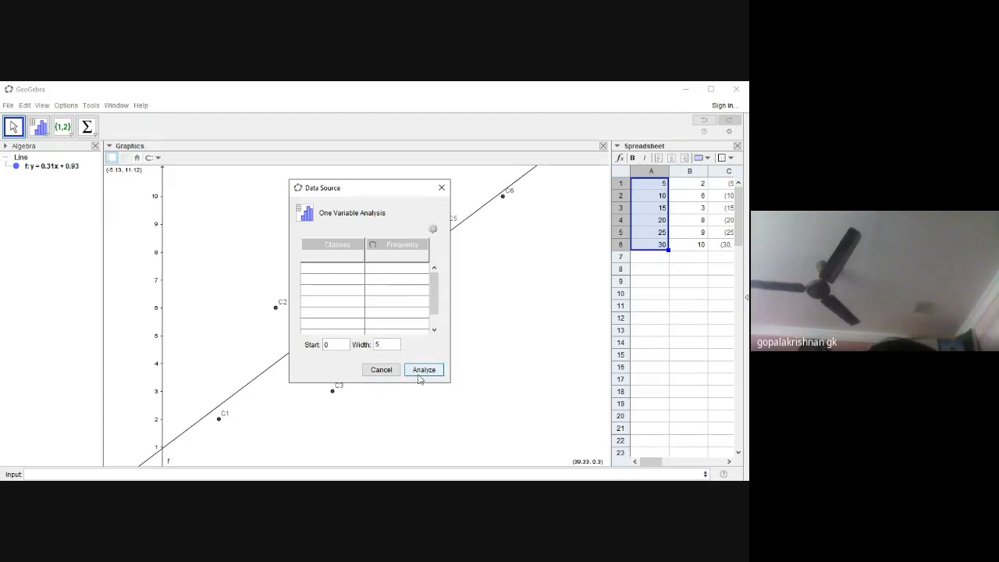
left_click(420, 377)
left_click(701, 183)
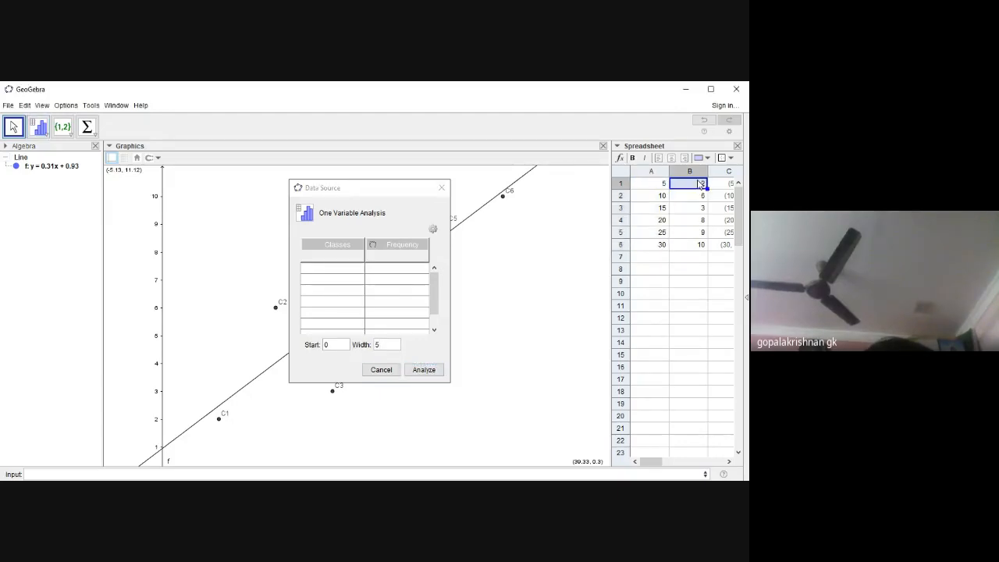
left_click_drag(701, 183, 701, 244)
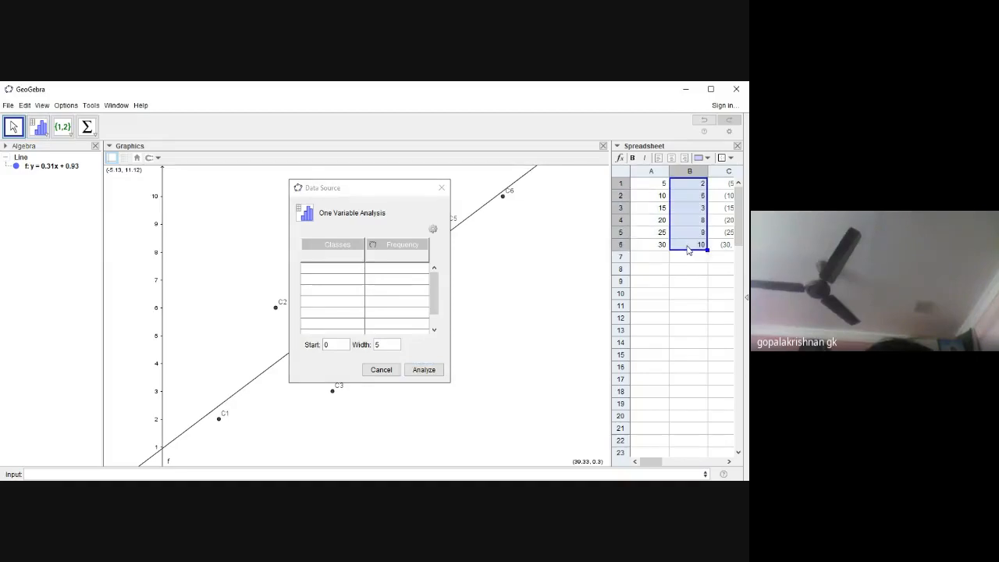
left_click(425, 375)
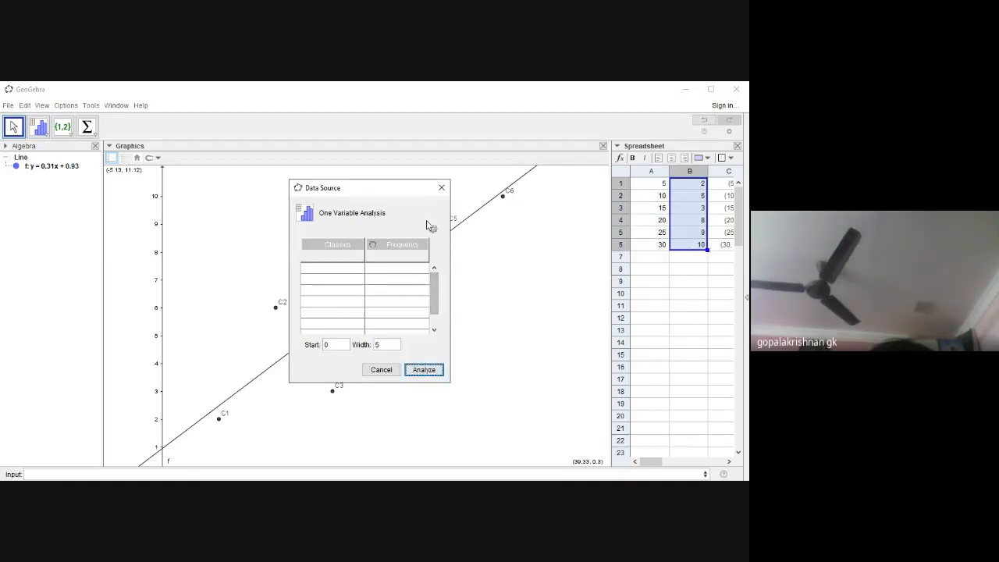
left_click(395, 270)
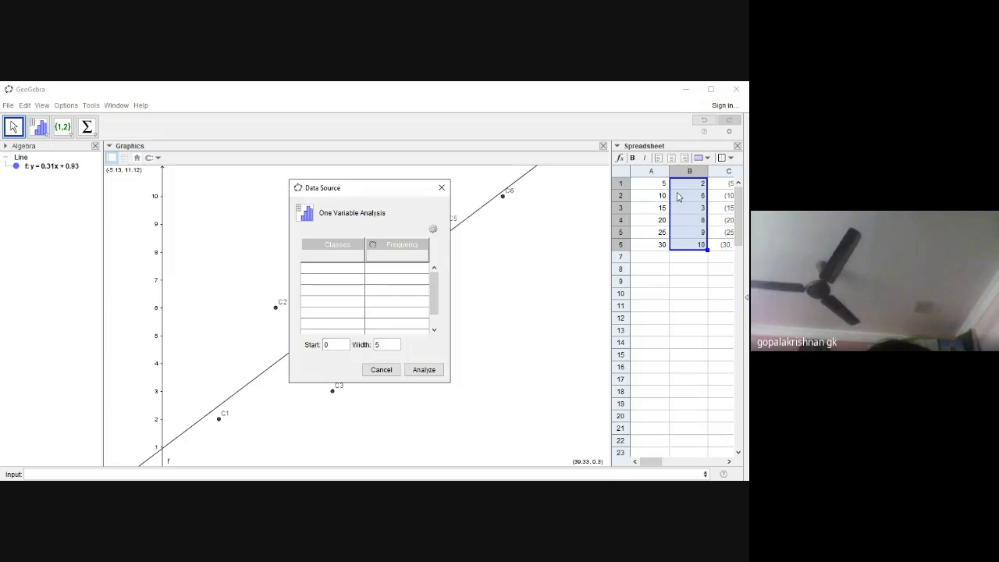
left_click(428, 372)
left_click(441, 188)
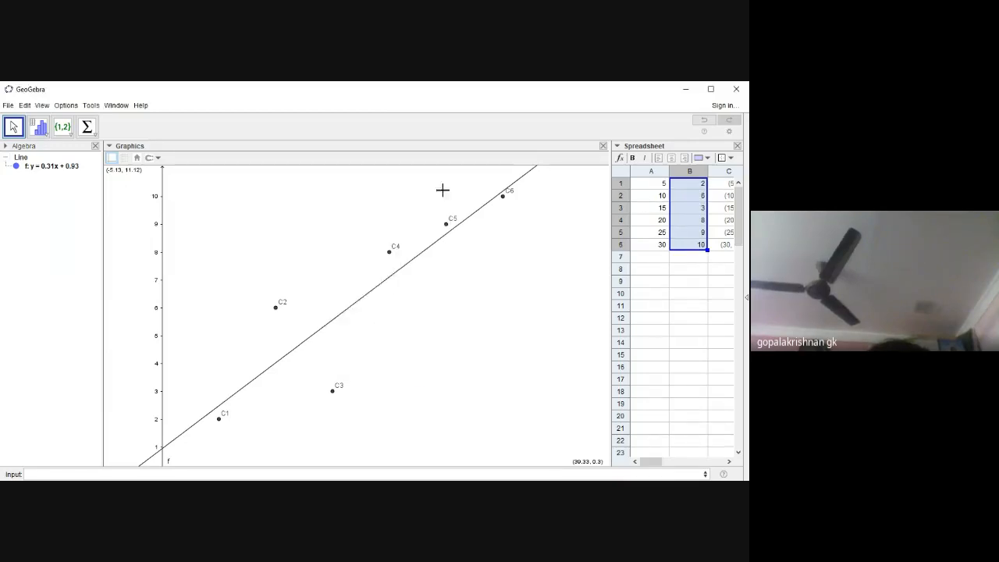
left_click_drag(649, 184, 693, 248)
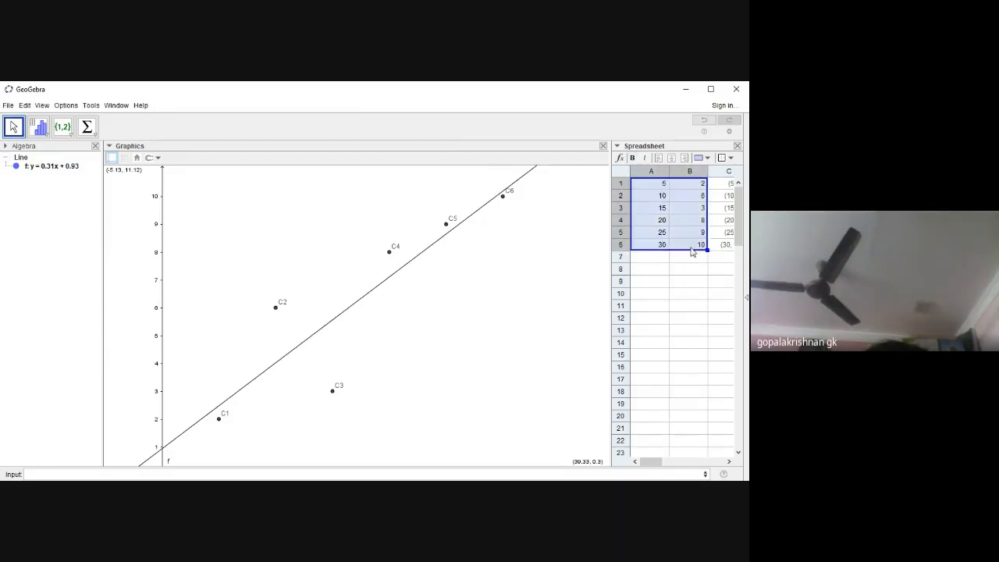
left_click(39, 126)
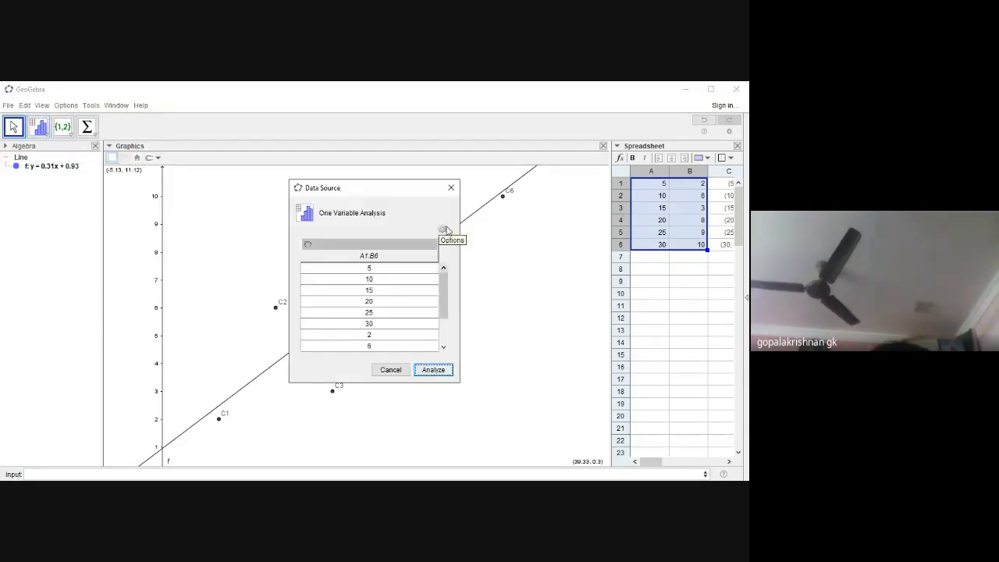
left_click(444, 229)
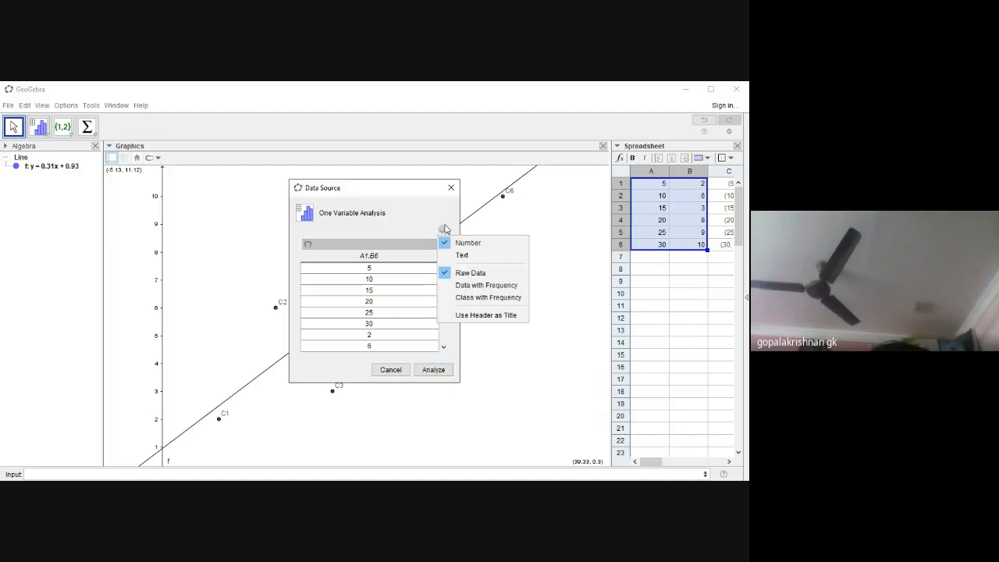
left_click(477, 300)
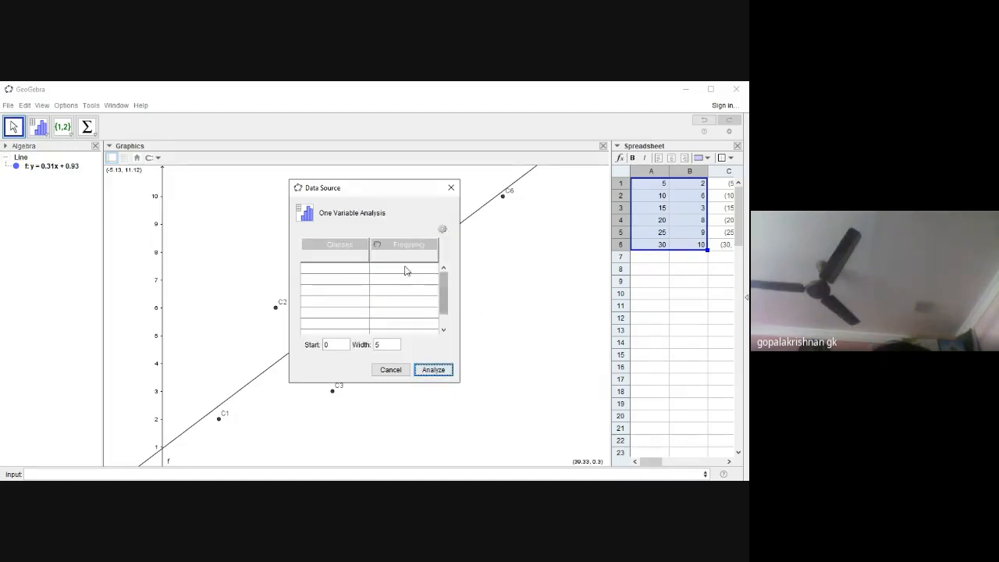
left_click(441, 373)
left_click_drag(444, 289, 443, 316)
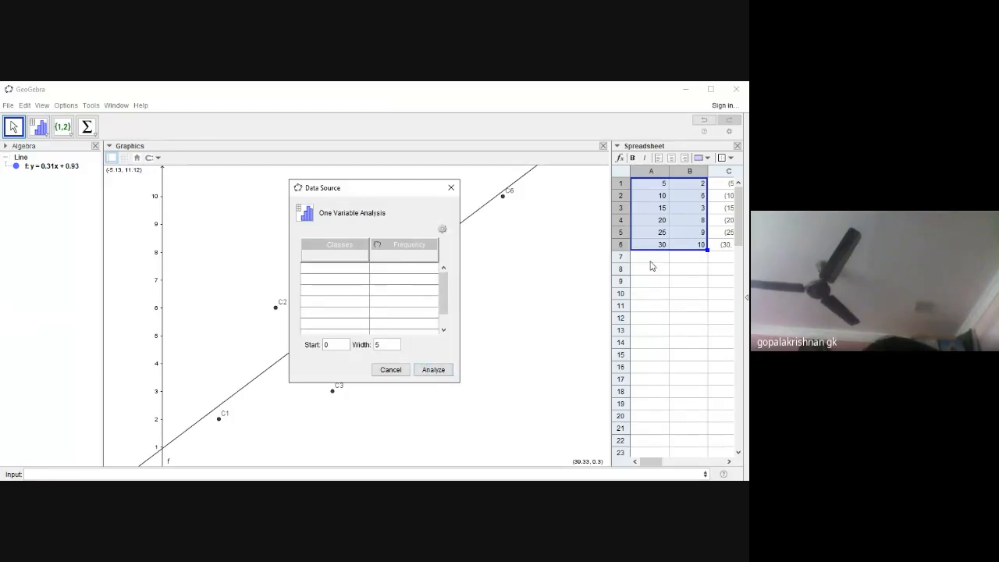
left_click(651, 286)
left_click_drag(690, 183, 690, 244)
left_click(440, 374)
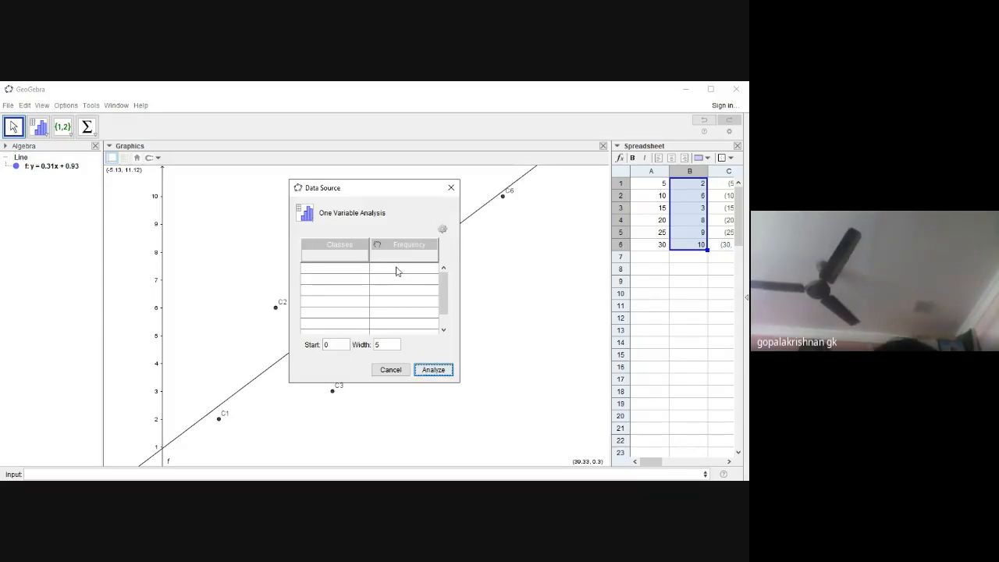
left_click(377, 246)
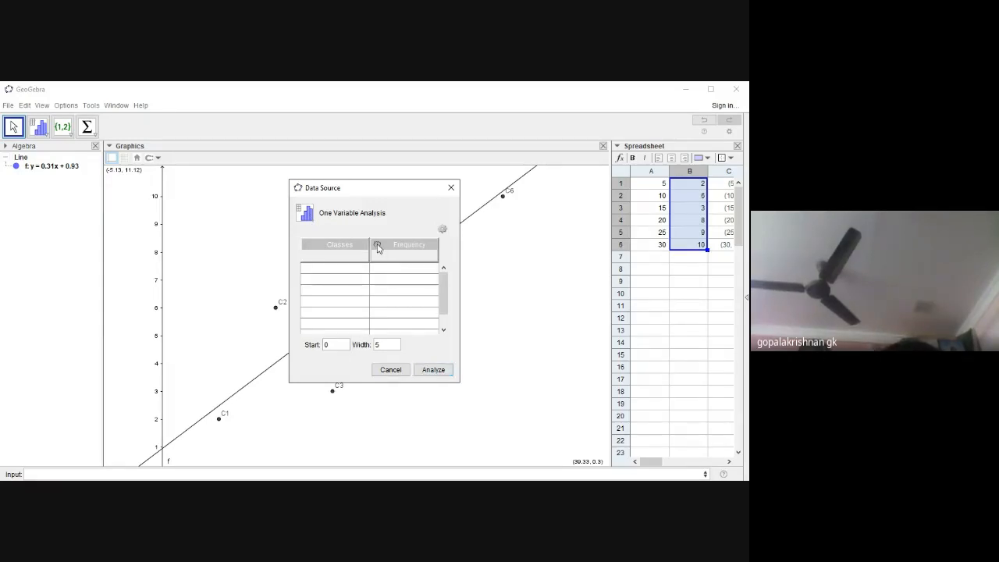
left_click(391, 369)
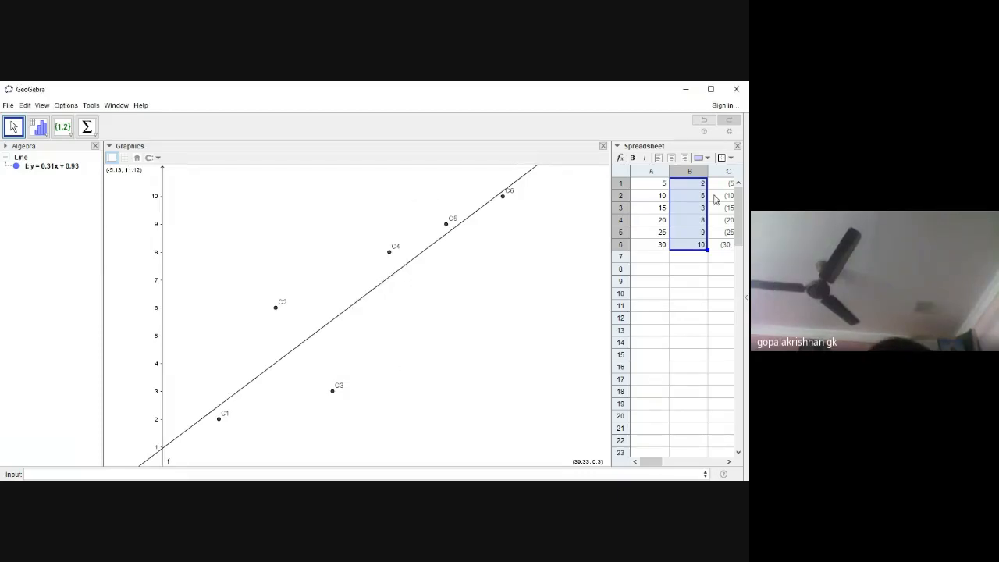
- Open a One Variable Analysis for cells A1 to B6 with Class with Frequency as its data source
left_click_drag(651, 190, 692, 250)
left_click(258, 229)
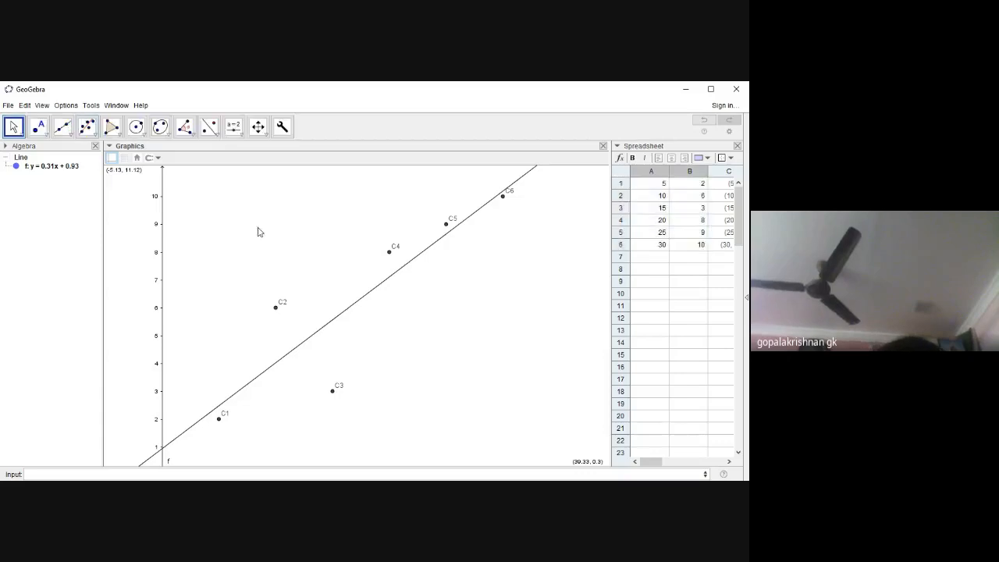
left_click(719, 245)
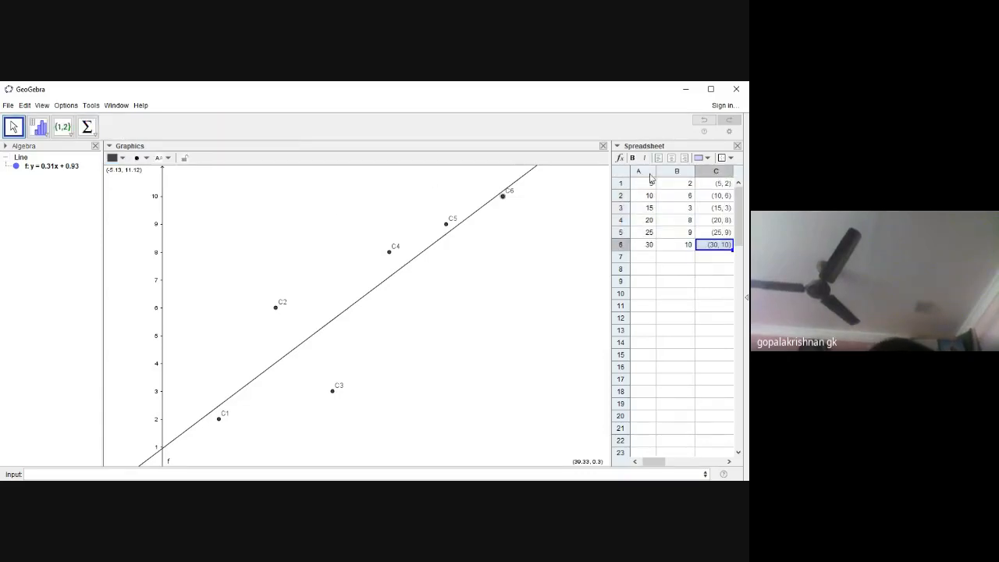
left_click_drag(651, 185, 701, 244)
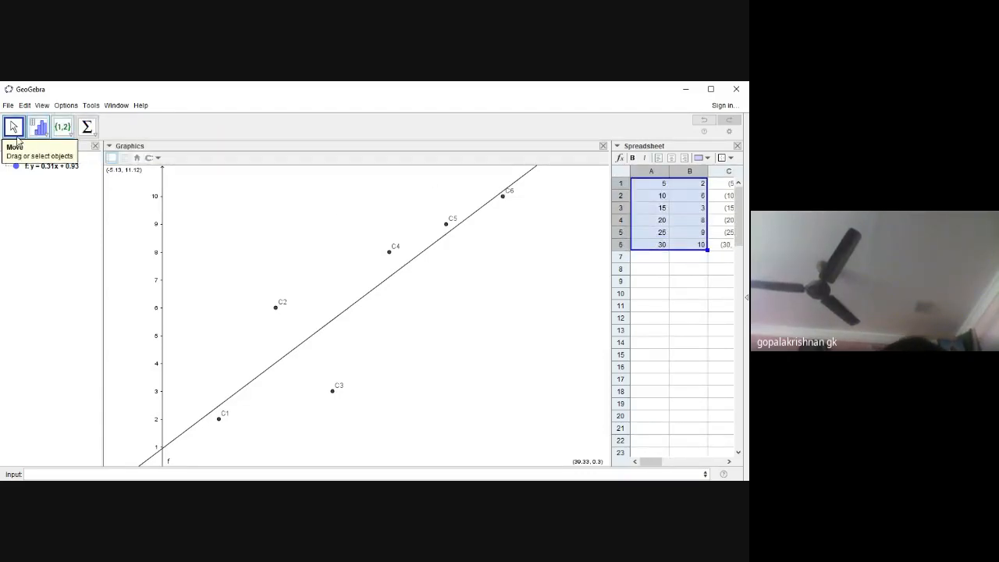
left_click(41, 129)
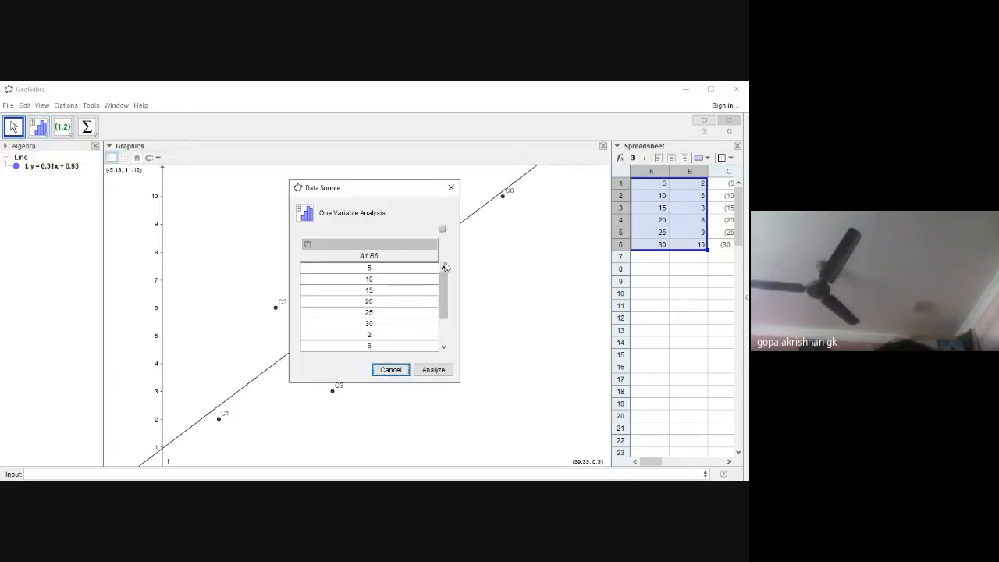
left_click(444, 230)
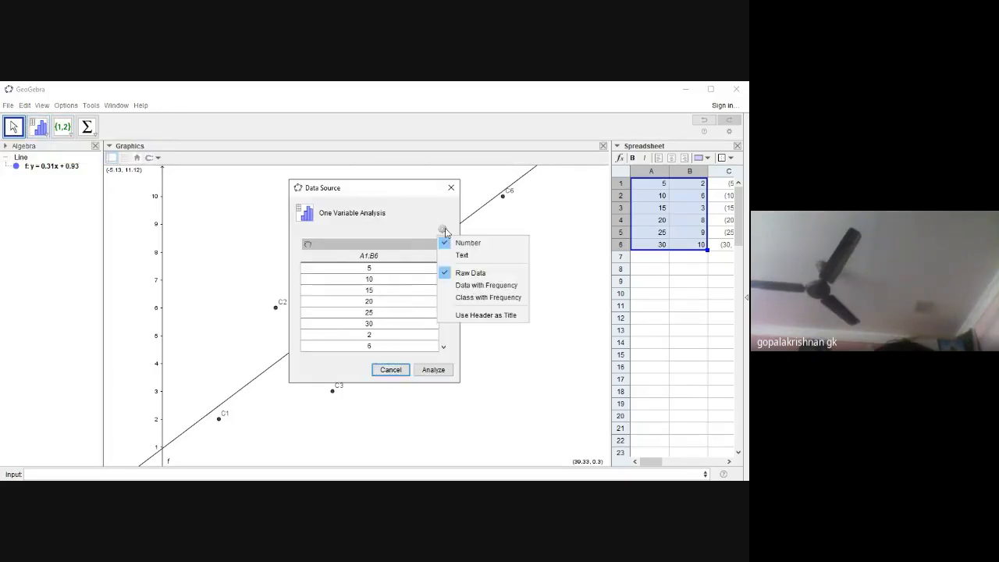
left_click(483, 301)
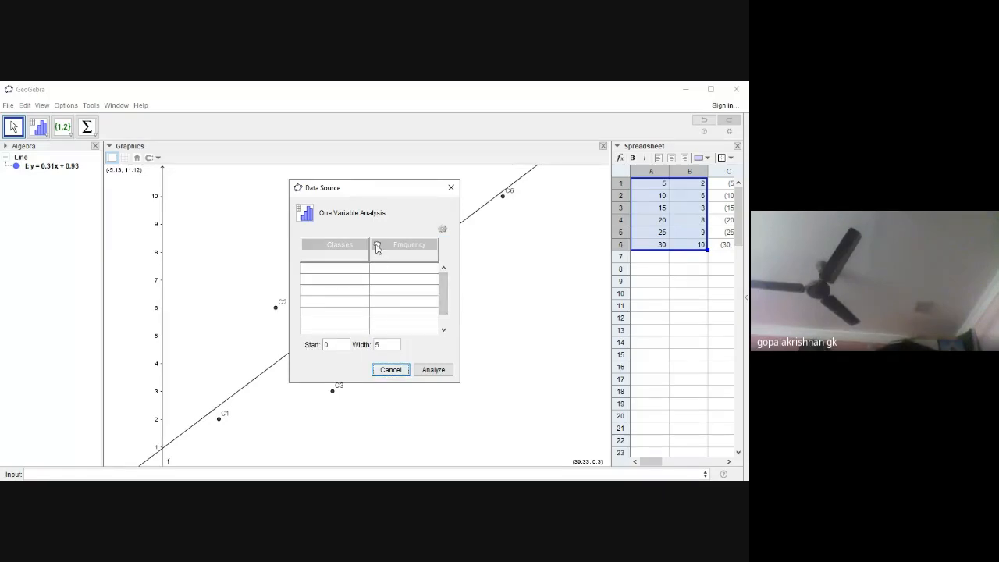
- Load A1:B6 as the class frequencies, plot the histogram, and close the Data Analysis window
left_click(377, 246)
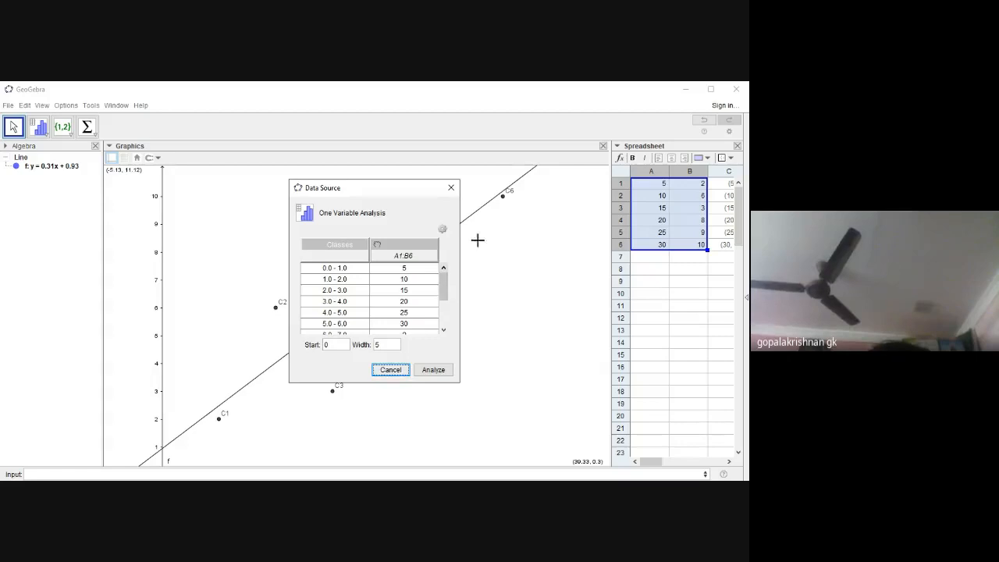
left_click_drag(687, 184, 688, 248)
left_click(436, 373)
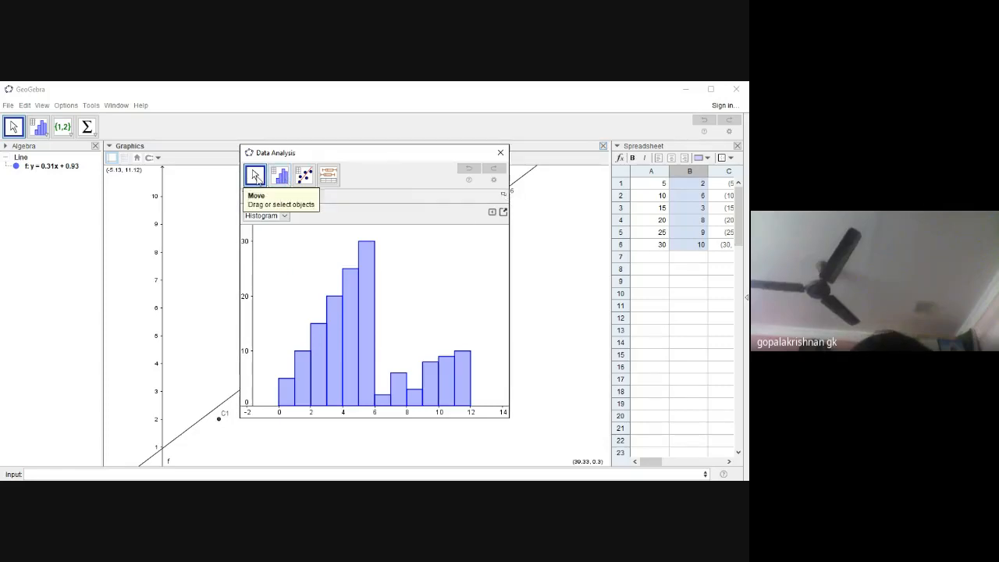
left_click(502, 153)
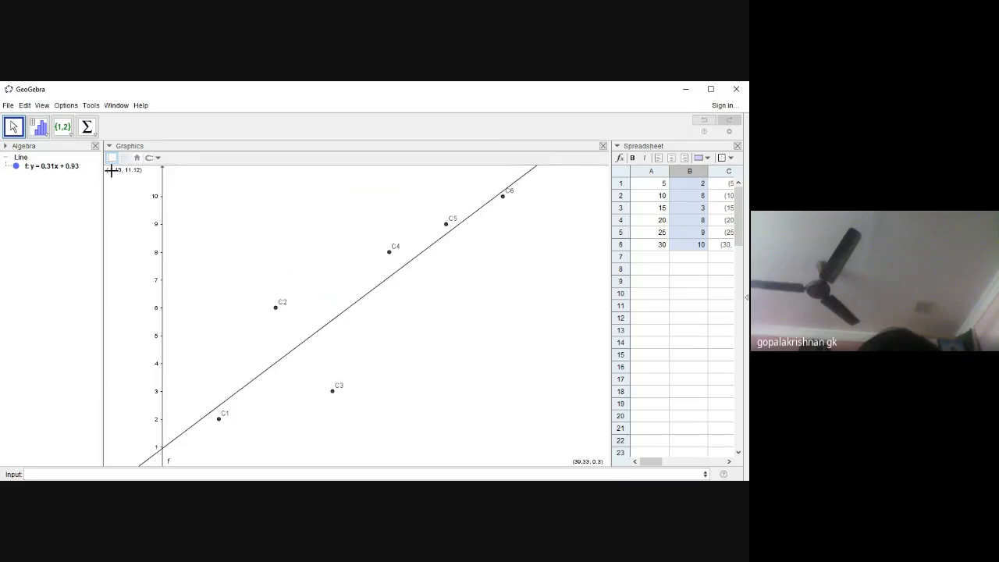
- Open a One Variable Analysis for cells B1 to B6 as Class with Frequency and load them as the frequencies
left_click(44, 133)
mouse_move(43, 131)
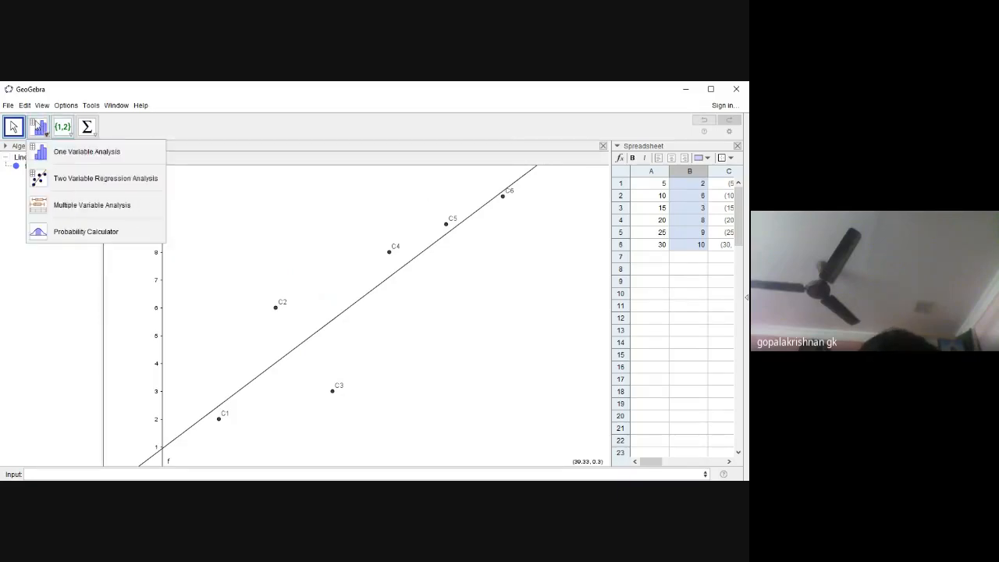
left_click(64, 150)
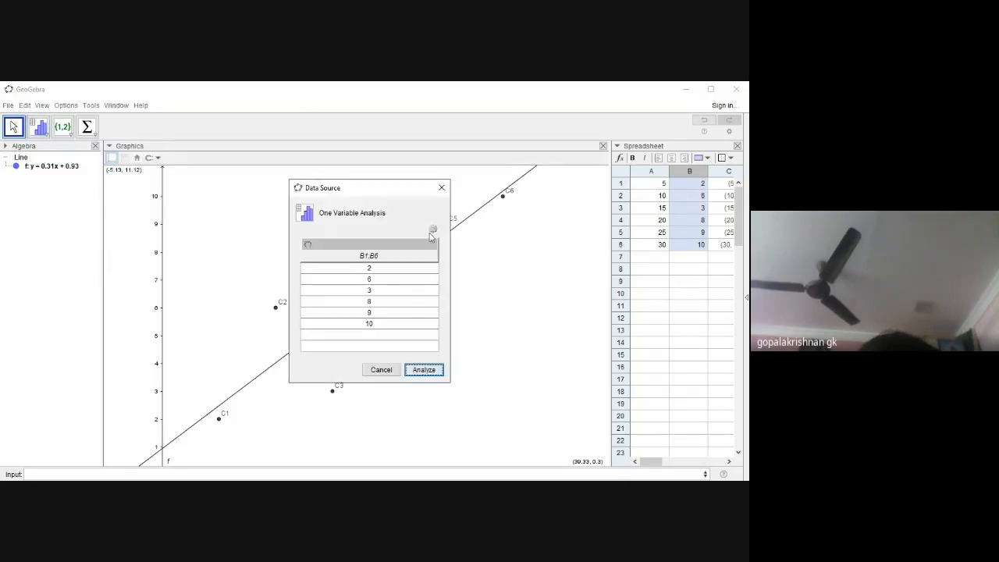
left_click(434, 228)
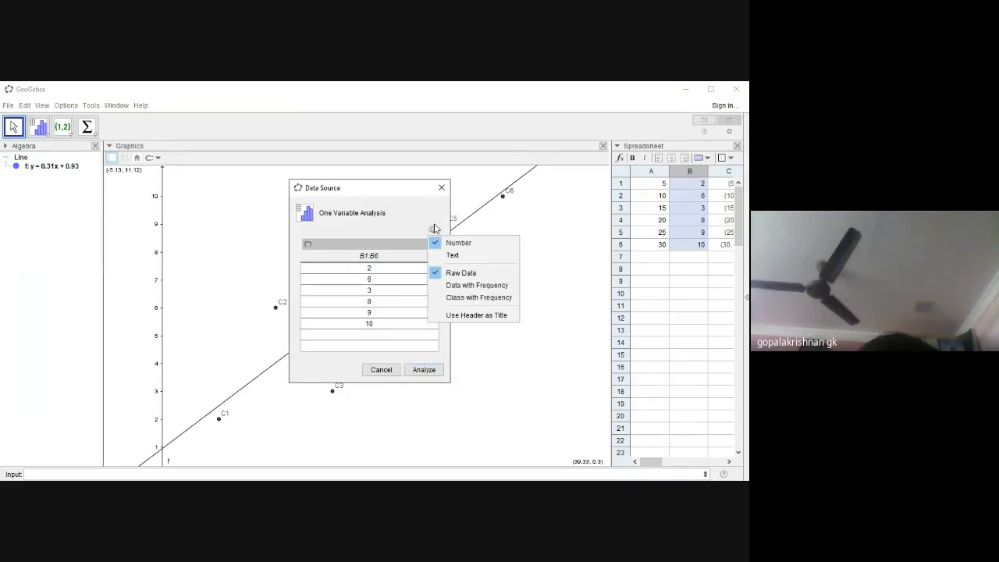
left_click(466, 297)
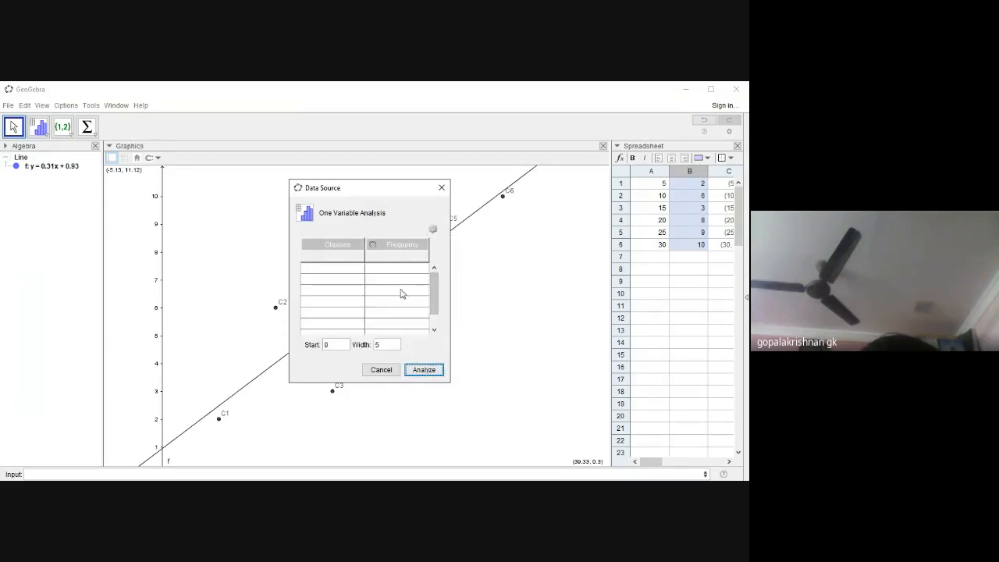
left_click(373, 245)
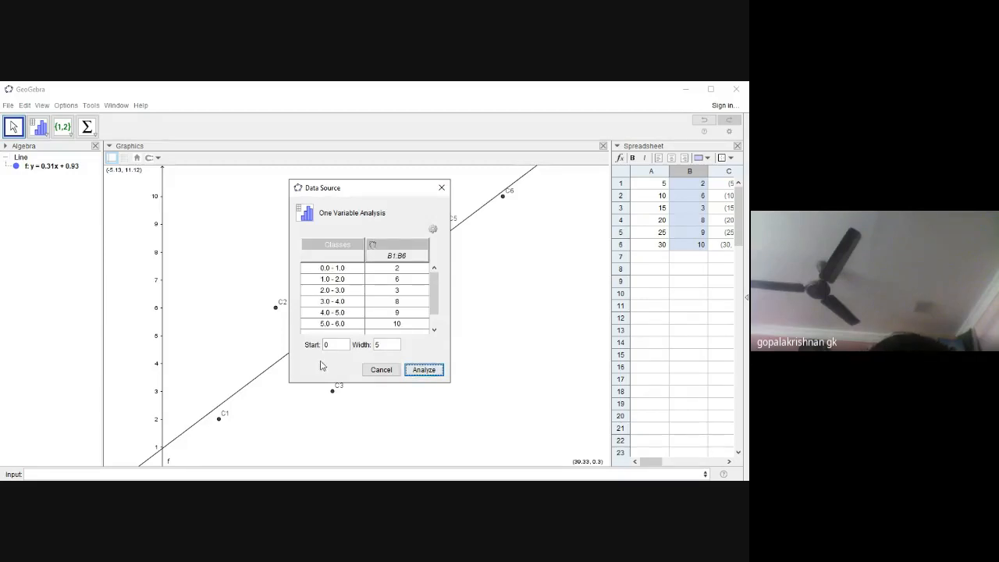
- Analyze the B1:B6 class frequencies as a histogram and close the Data Analysis window
left_click(345, 265)
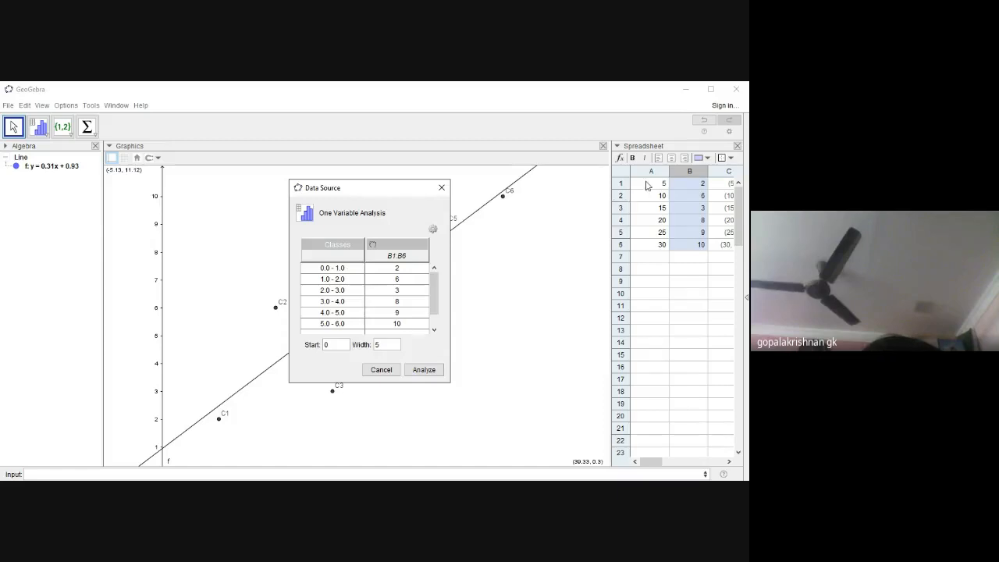
left_click_drag(647, 185, 654, 251)
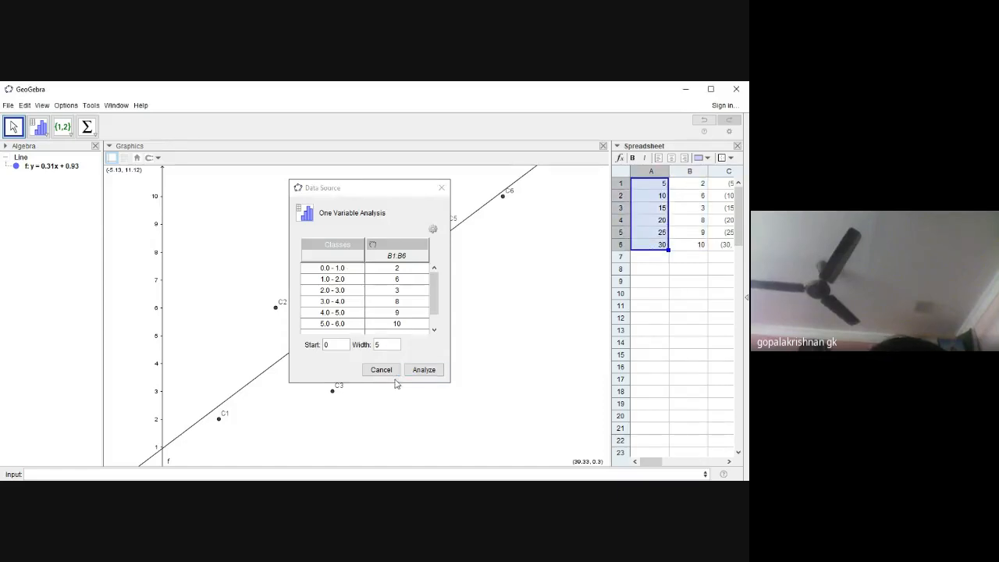
left_click(423, 369)
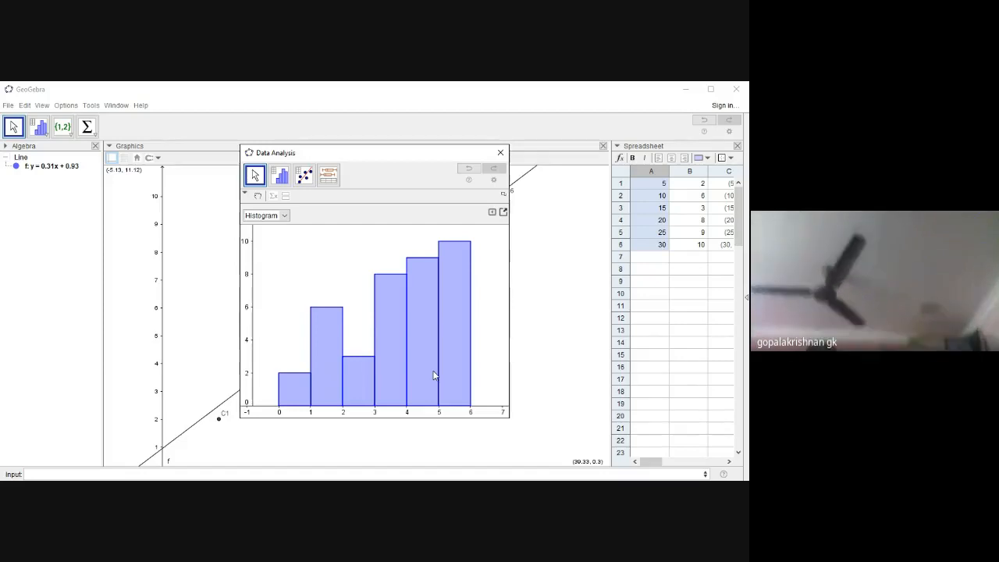
left_click(500, 152)
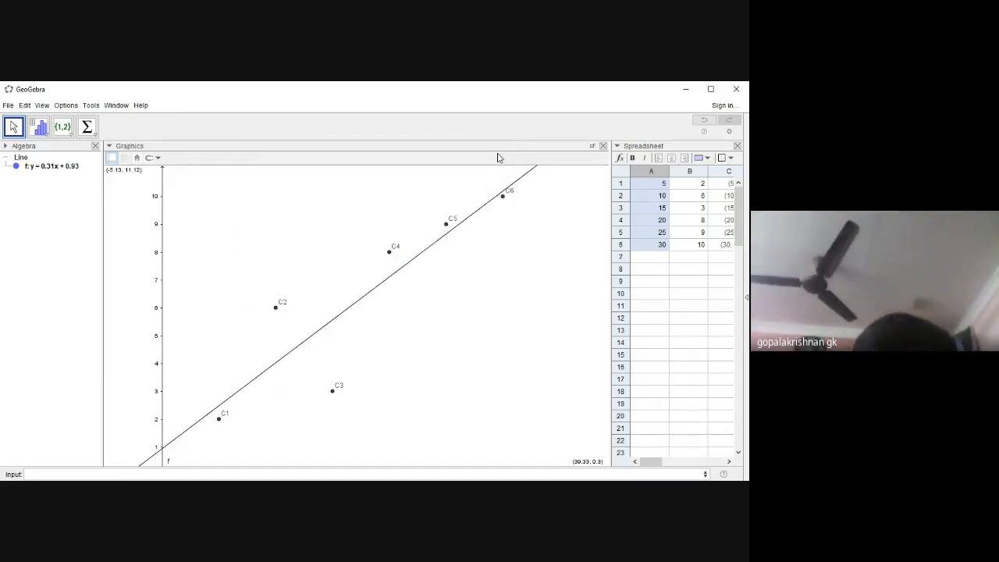
left_click(690, 305)
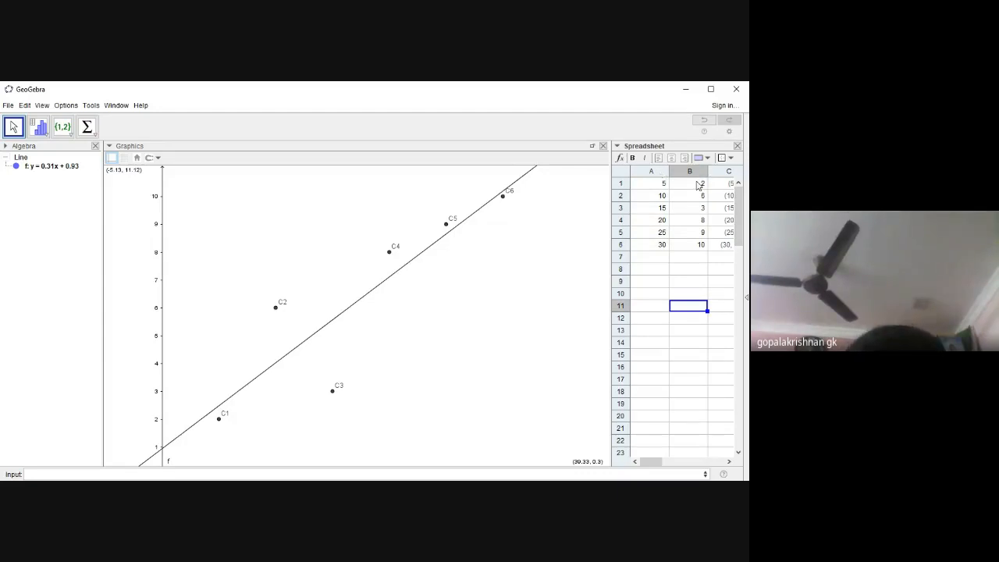
- Open a One Variable Analysis for cells B1 to B6, set it to Class with Frequency, and load B1:B6 as the frequencies
left_click_drag(699, 185, 691, 247)
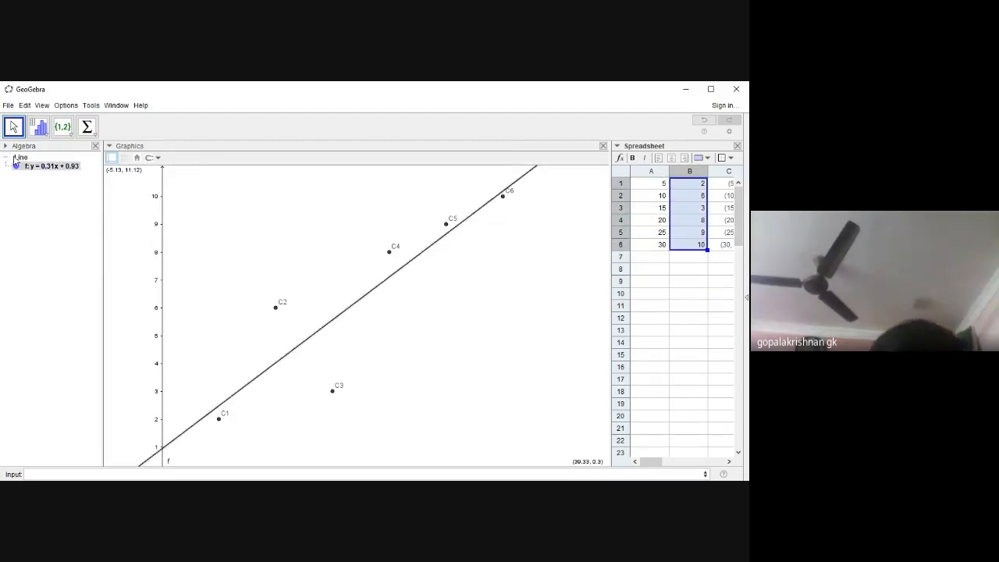
left_click(50, 139)
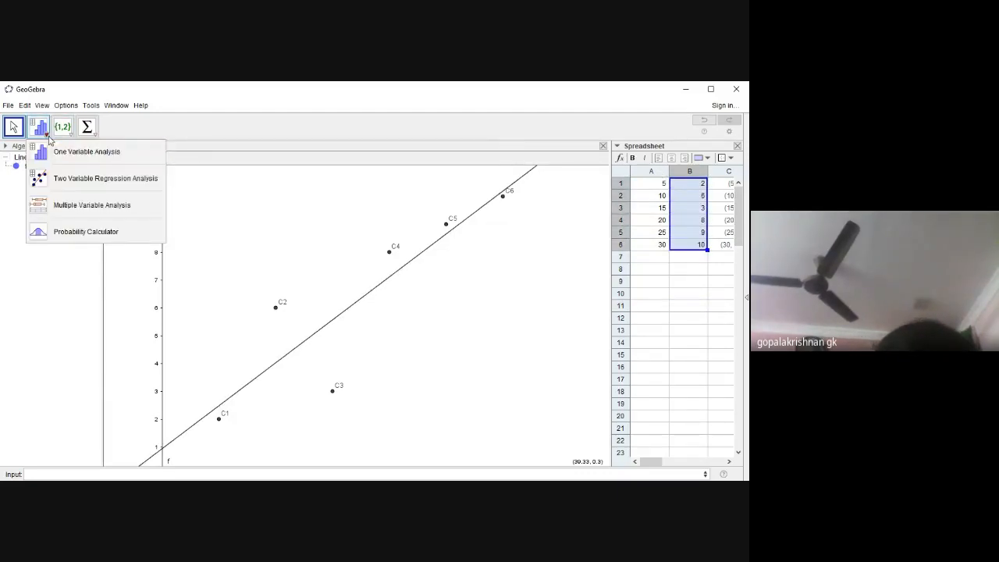
left_click(76, 150)
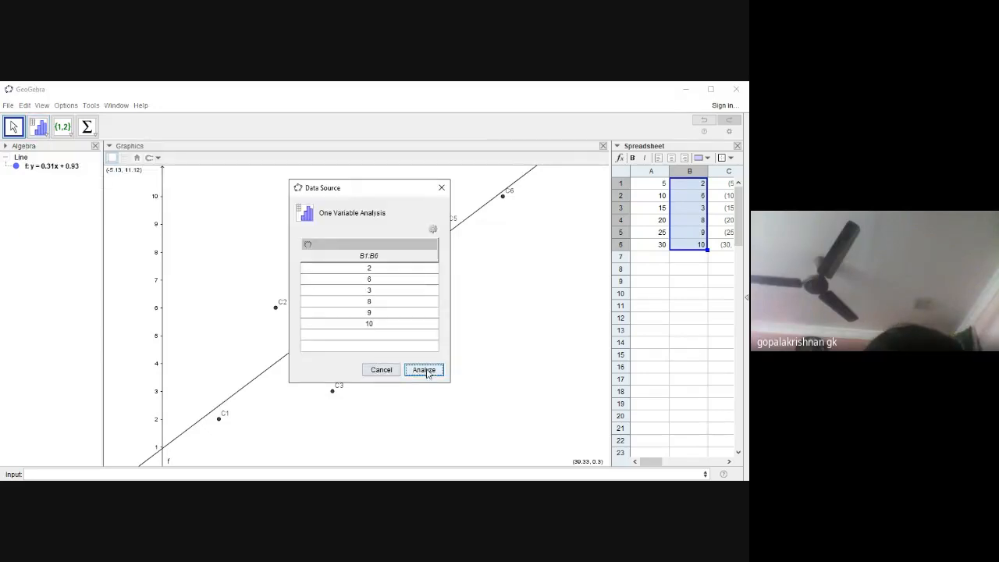
left_click(433, 231)
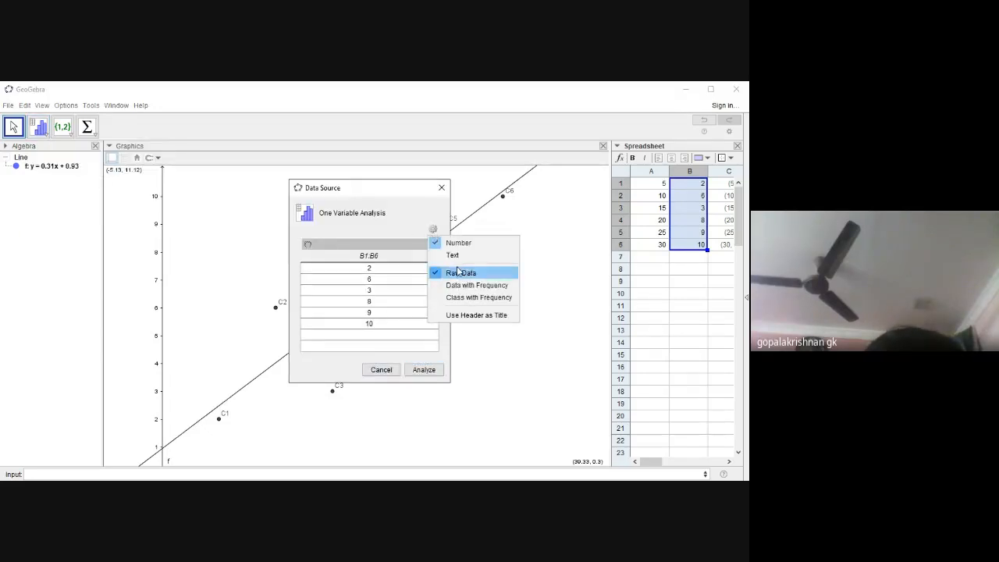
left_click(462, 297)
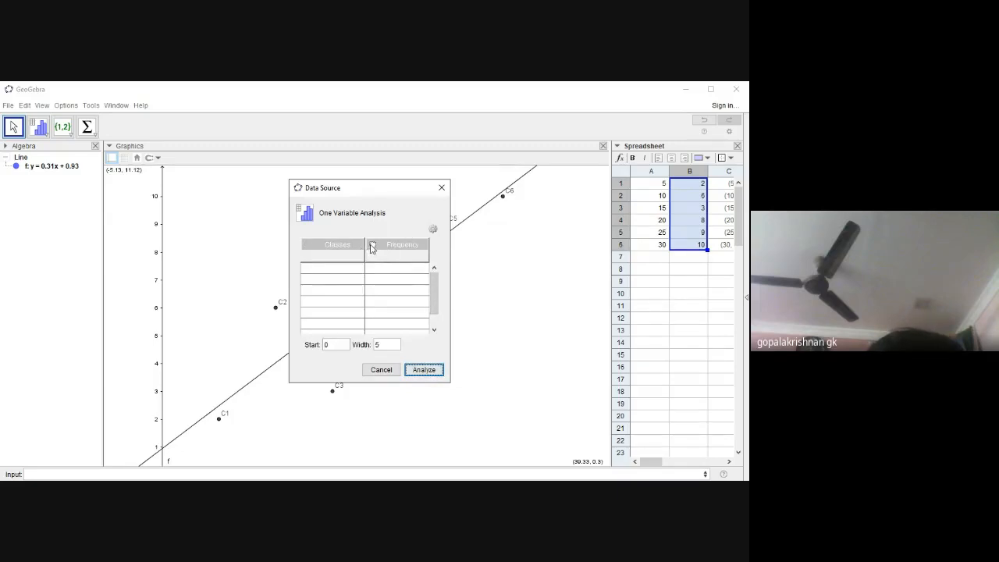
left_click(374, 245)
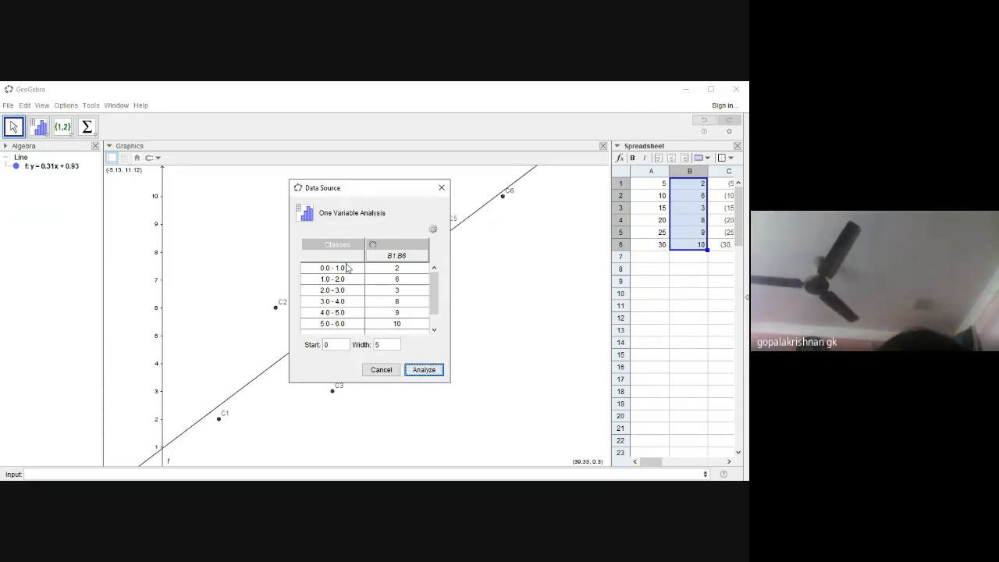
- Select cells A1 to A6 in the spreadsheet and analyze the loaded B1:B6 class frequencies as a histogram
left_click(348, 267)
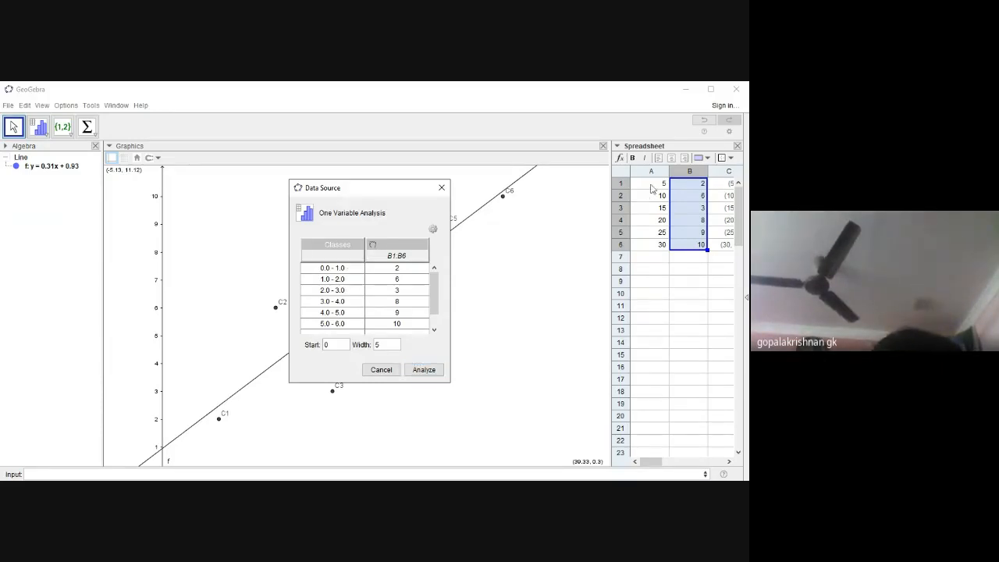
left_click_drag(653, 187, 653, 250)
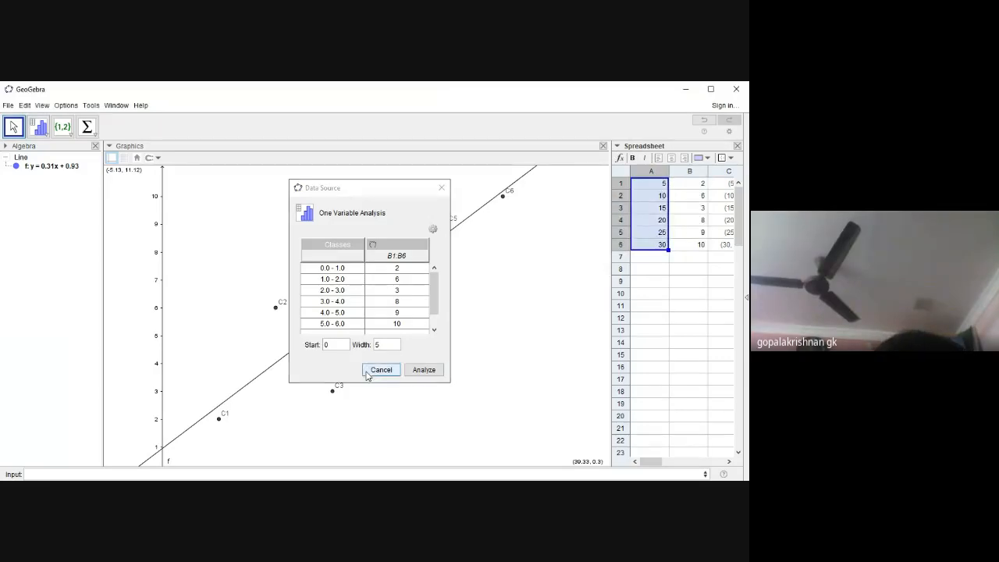
left_click(438, 371)
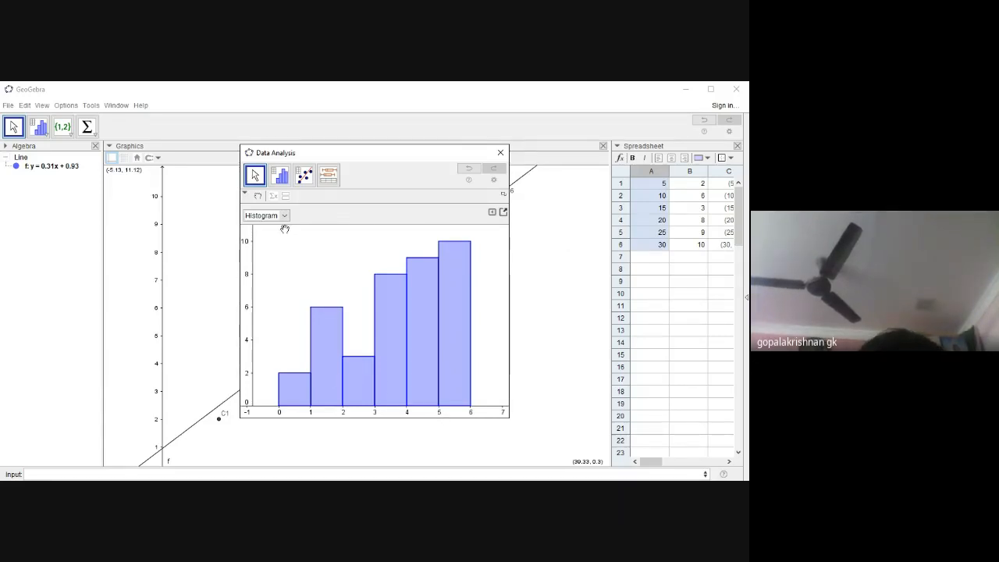
- Reopen the One Variable Analysis data source from the histogram window as Class with Frequency and load B1:B6 as the frequencies
left_click(279, 184)
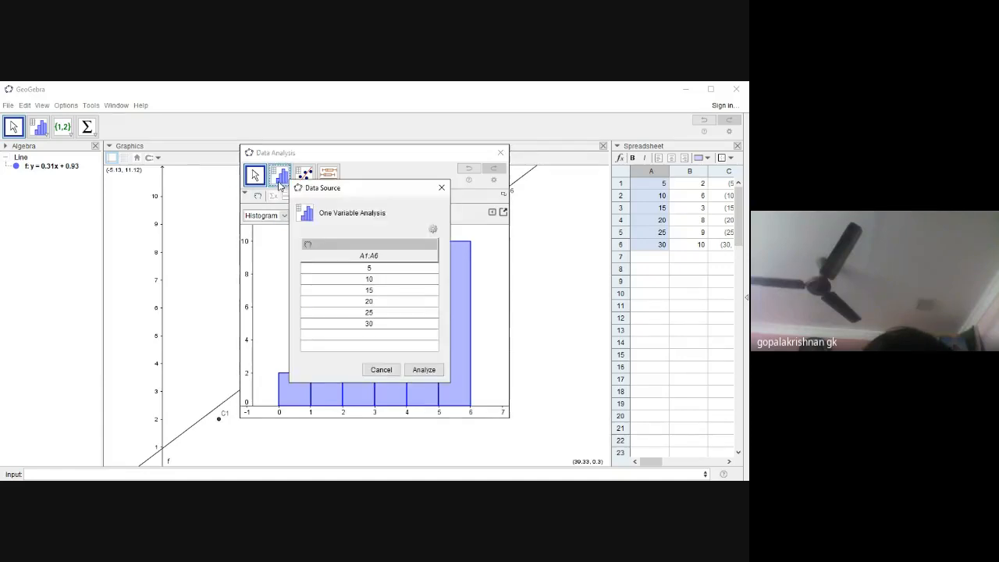
left_click(434, 231)
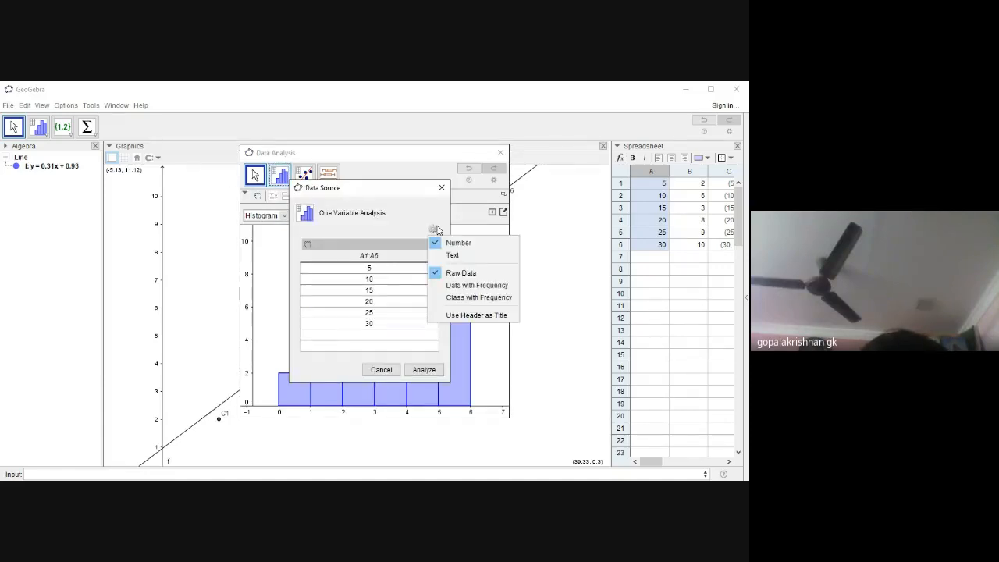
left_click(469, 297)
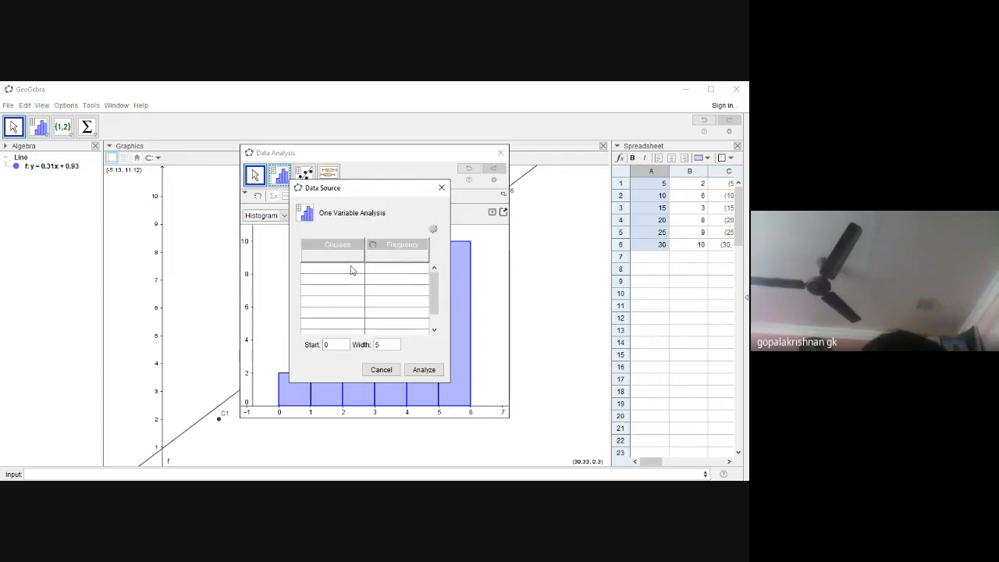
left_click(423, 374)
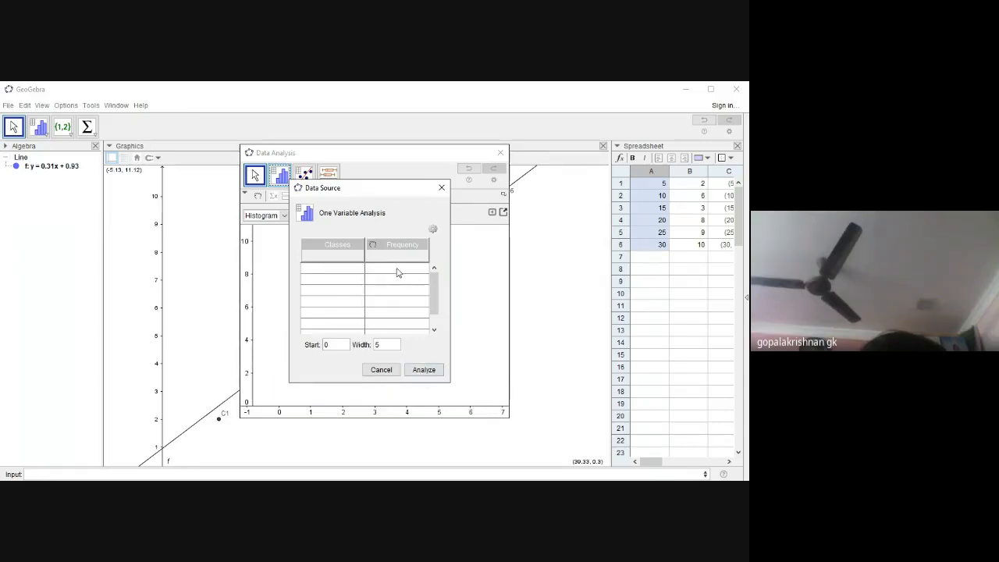
left_click_drag(697, 183, 700, 244)
left_click(422, 371)
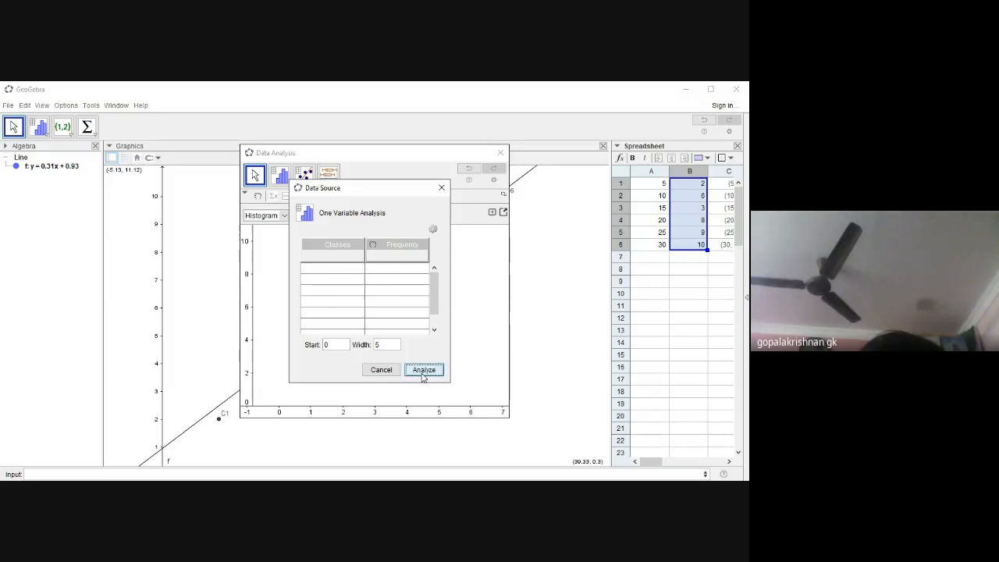
left_click(373, 244)
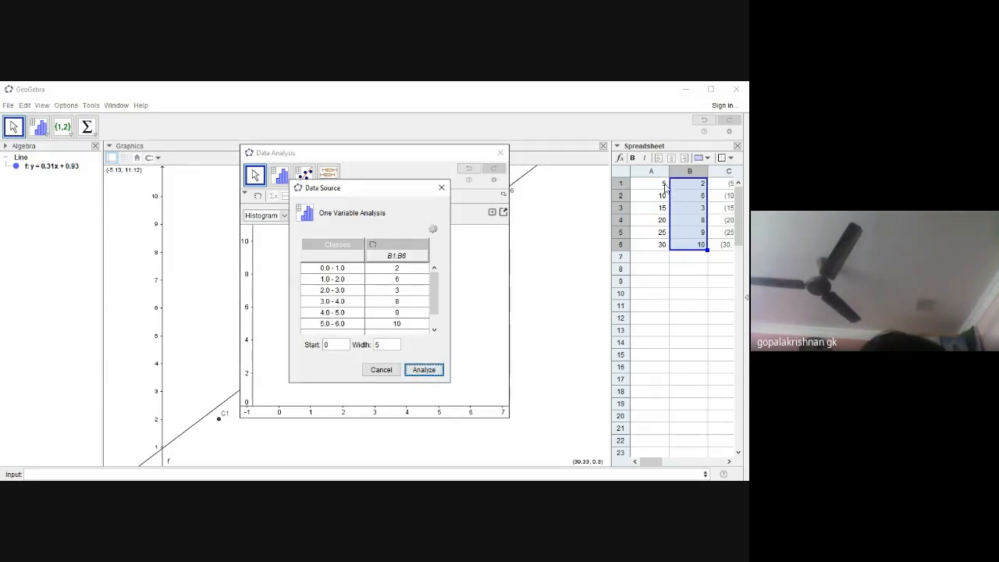
- Try to use cells A1 to A6 for the classes, loading them into the Frequency column in place of B1:B6
left_click_drag(662, 184, 657, 246)
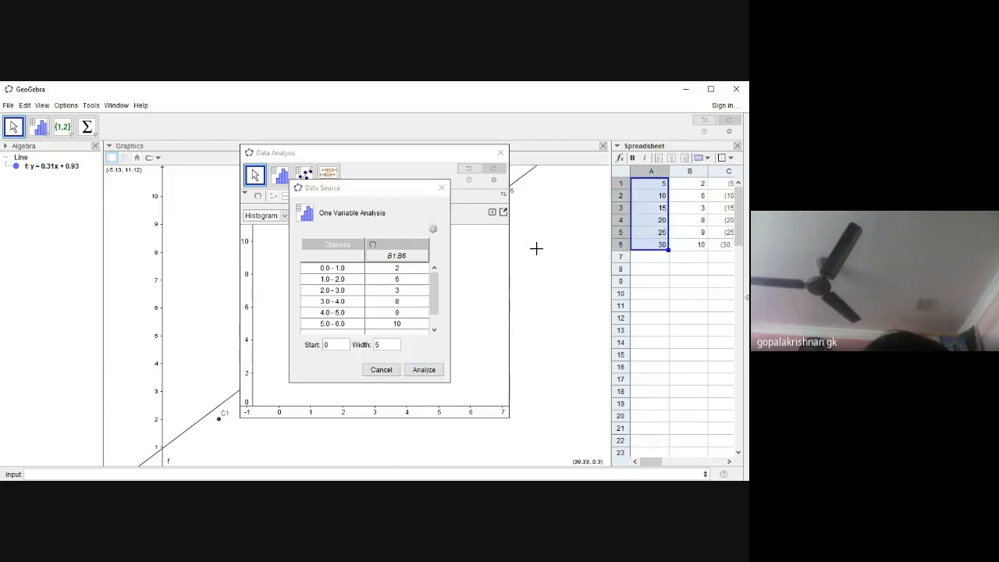
left_click(352, 270)
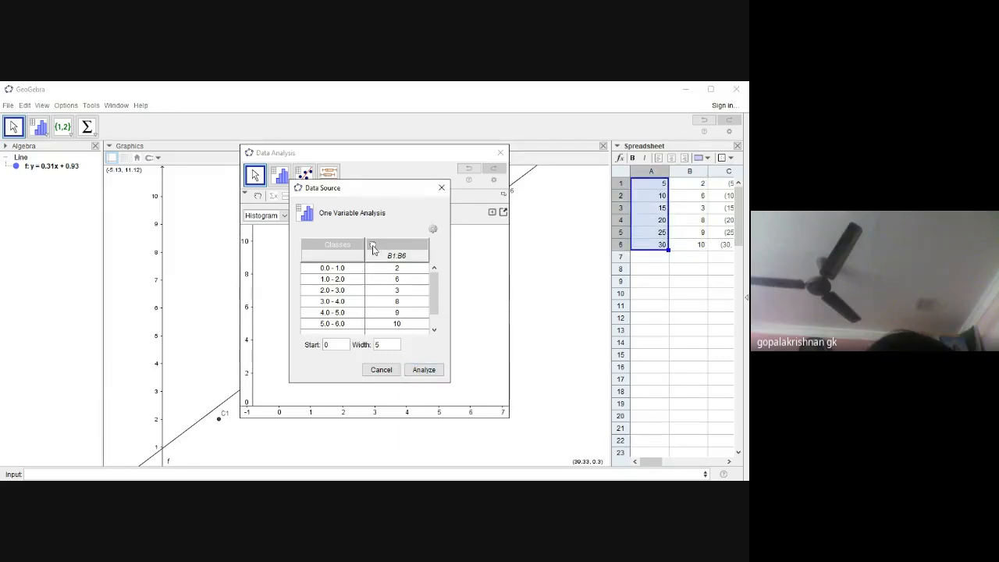
left_click(372, 247)
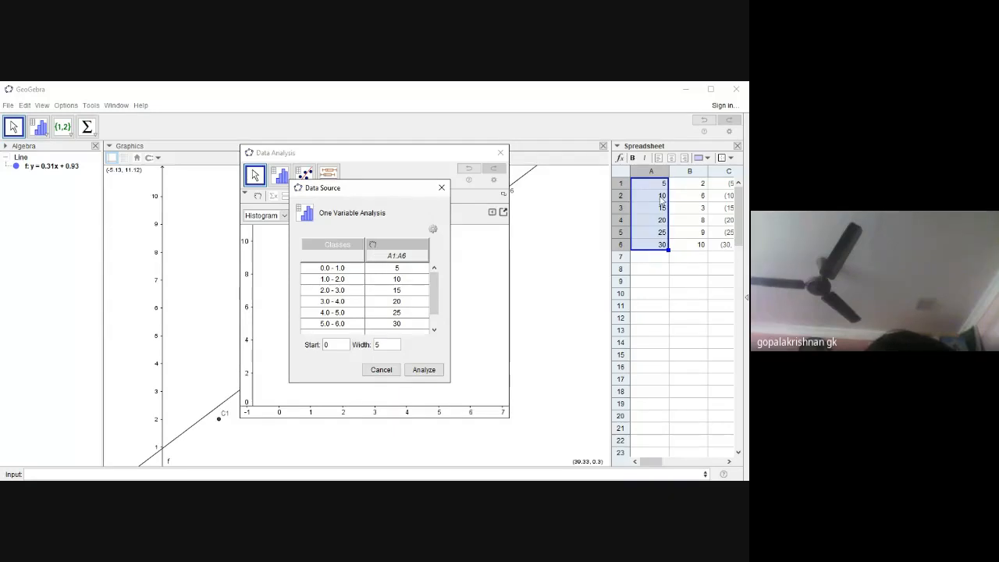
- Load B1:B6 back into the Frequency column, select cells A1 to A6 in the spreadsheet, and run the analysis
left_click_drag(702, 183, 693, 245)
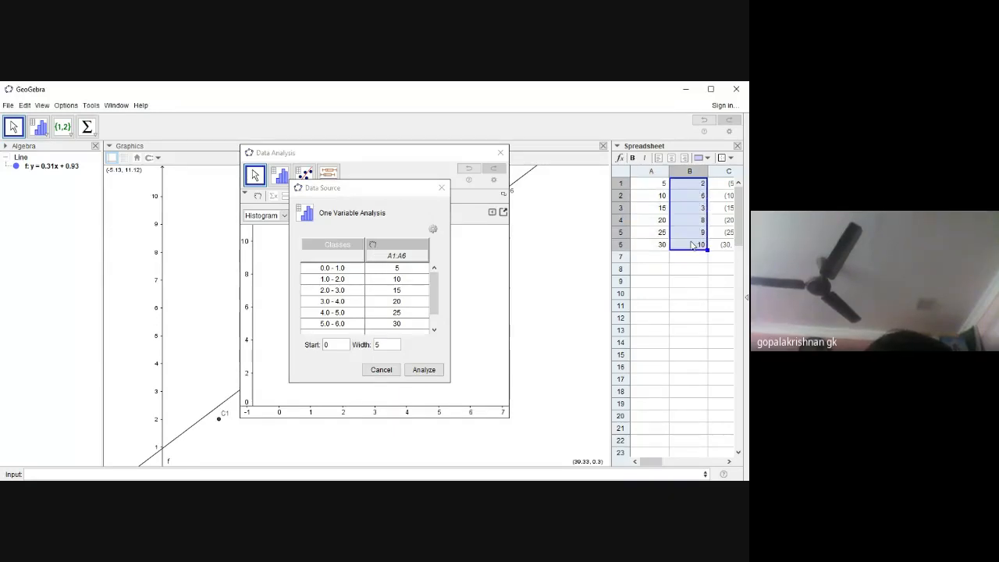
left_click(374, 246)
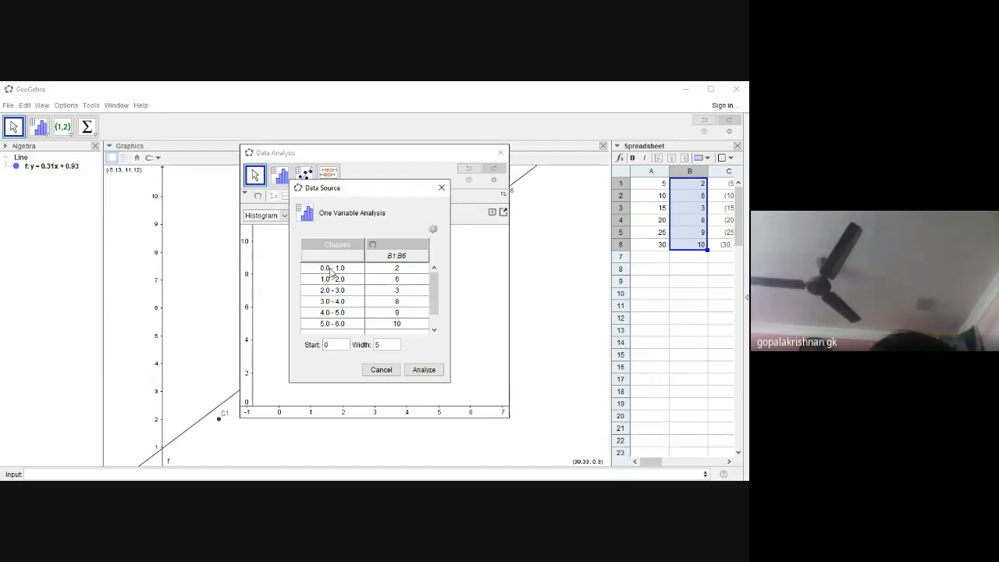
left_click_drag(656, 184, 648, 253)
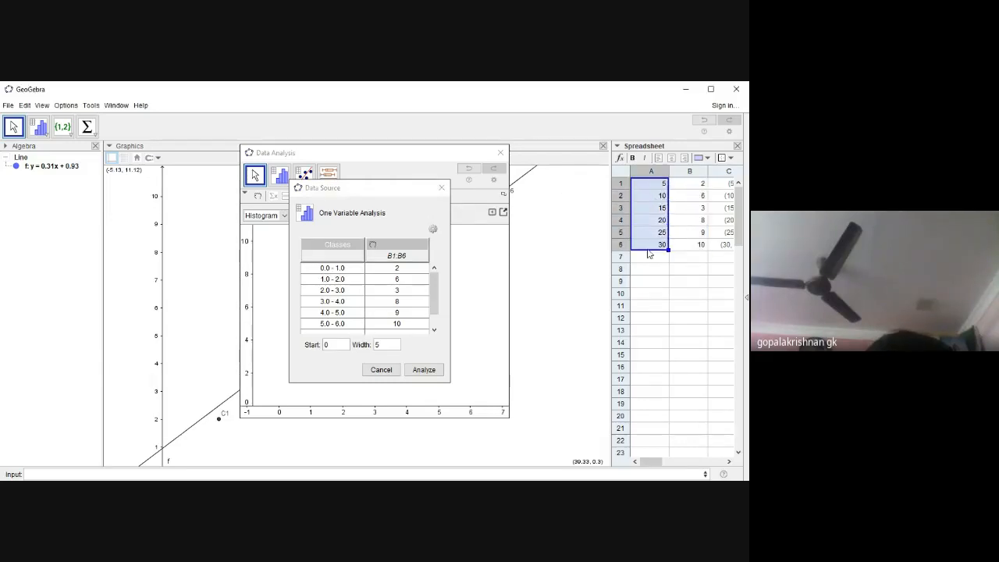
left_click(424, 369)
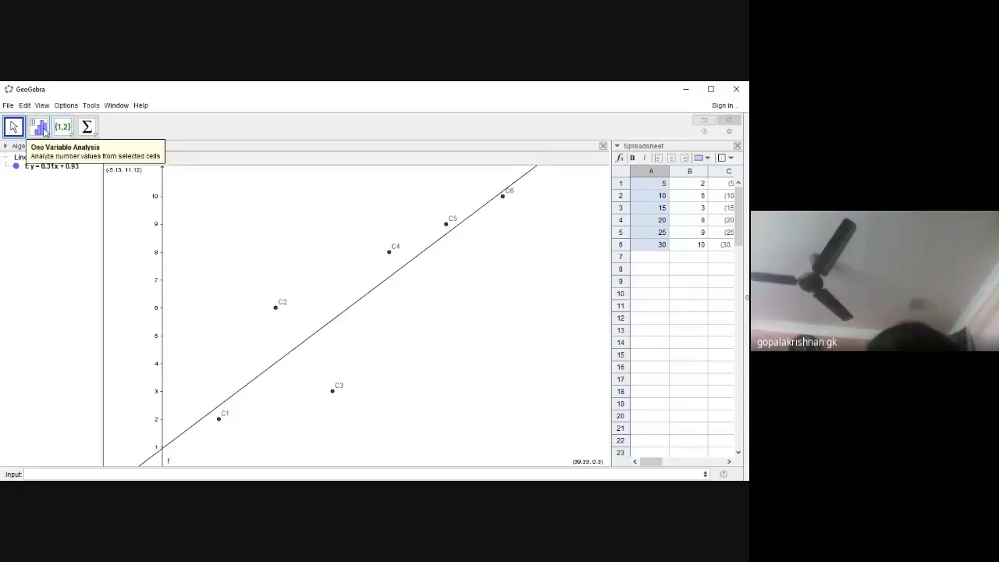
- Open a One Variable Analysis for cells A1 to A6 as Class with Frequency and load them as the frequencies
left_click(41, 128)
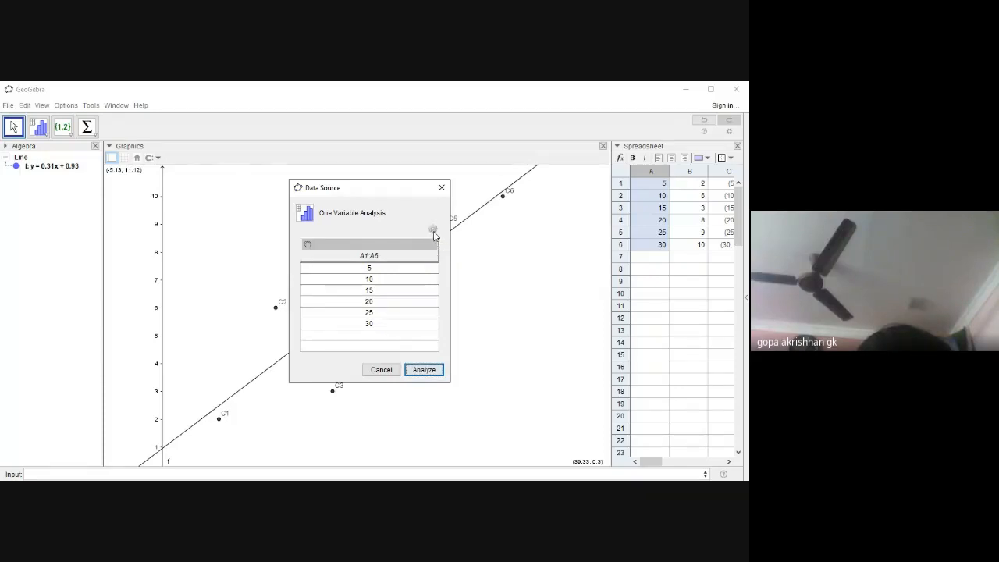
left_click(435, 231)
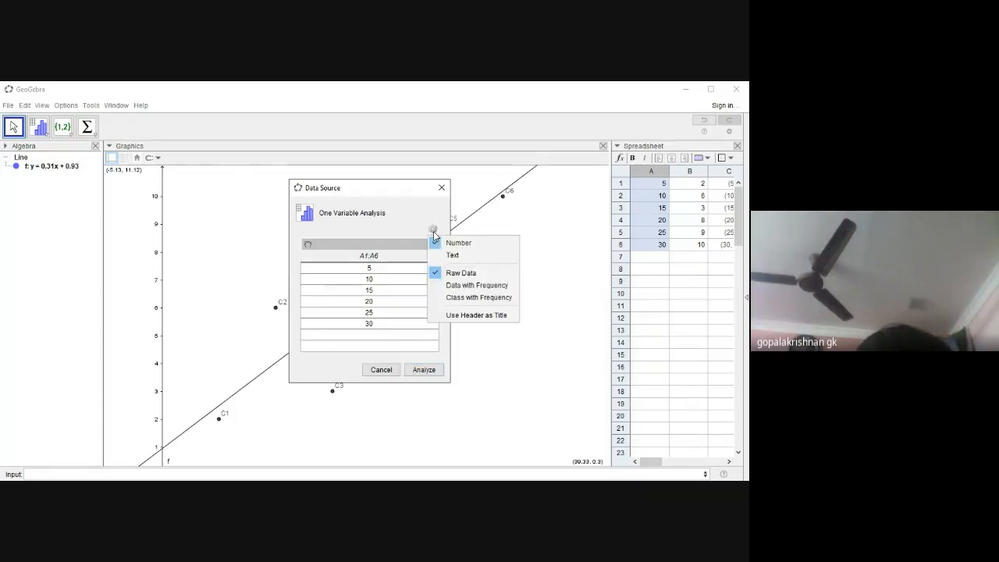
left_click(472, 297)
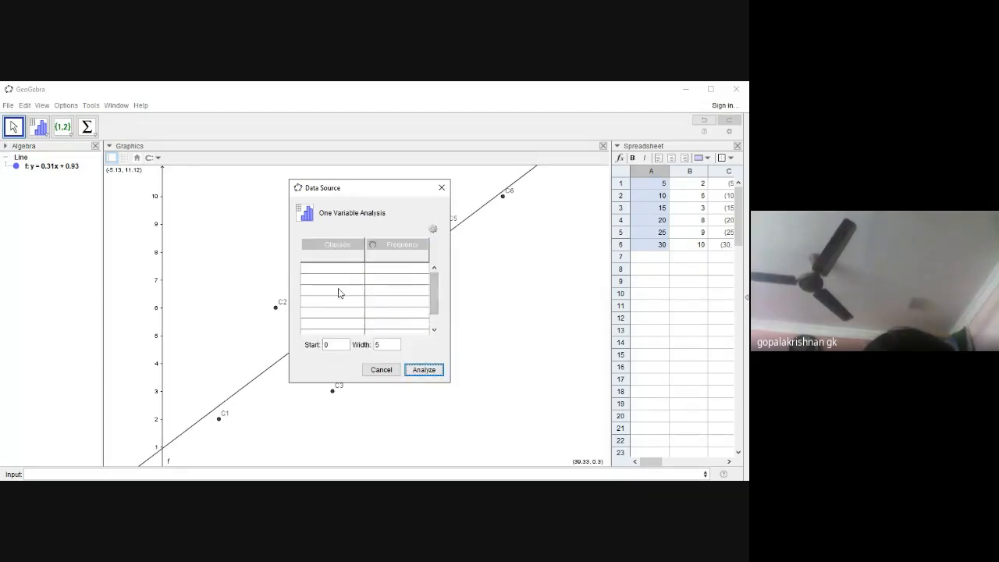
left_click(375, 246)
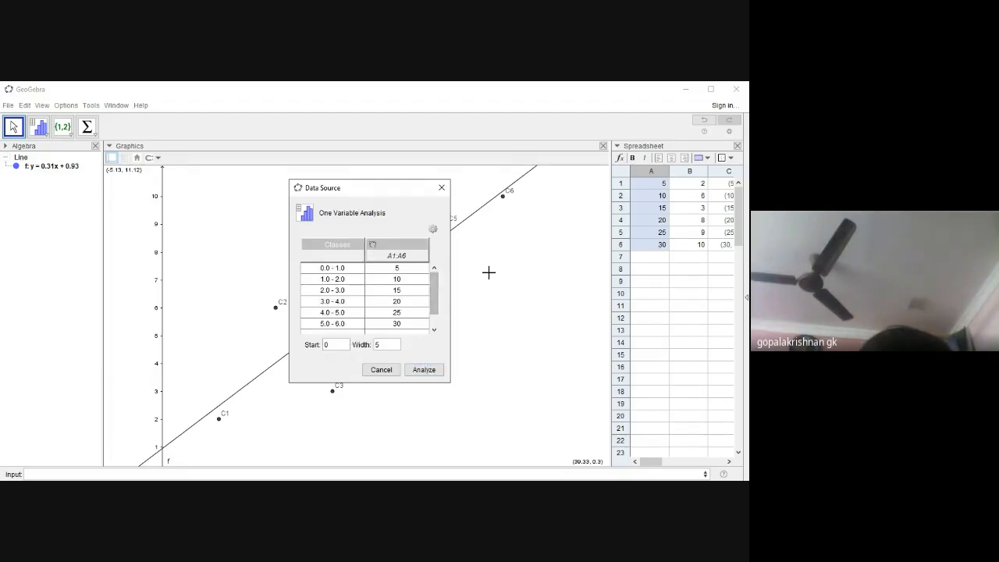
- Analyze the A1:A6 class frequencies as a histogram with cells B1 to B6 selected, and close the Data Analysis window
left_click_drag(697, 185, 696, 254)
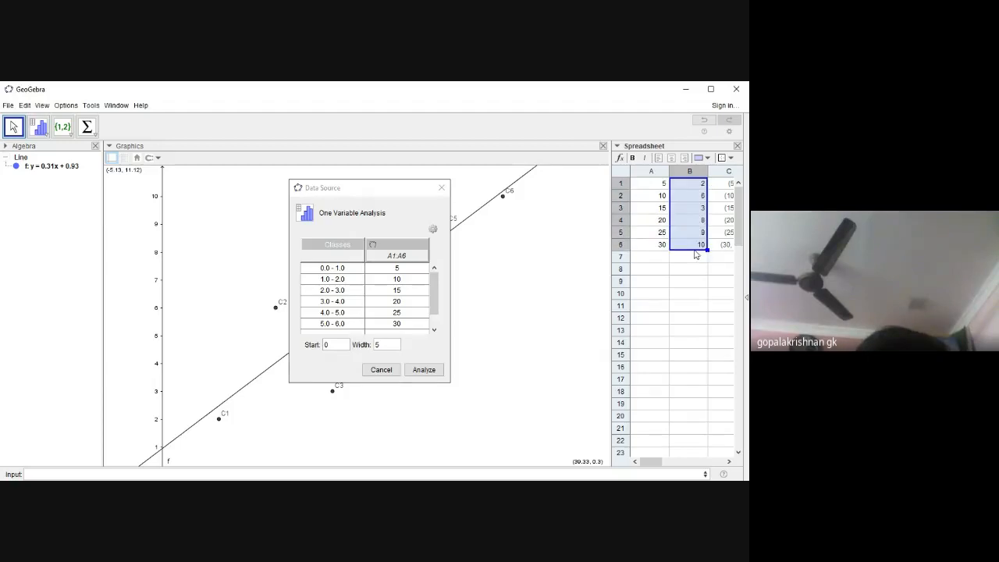
left_click(424, 370)
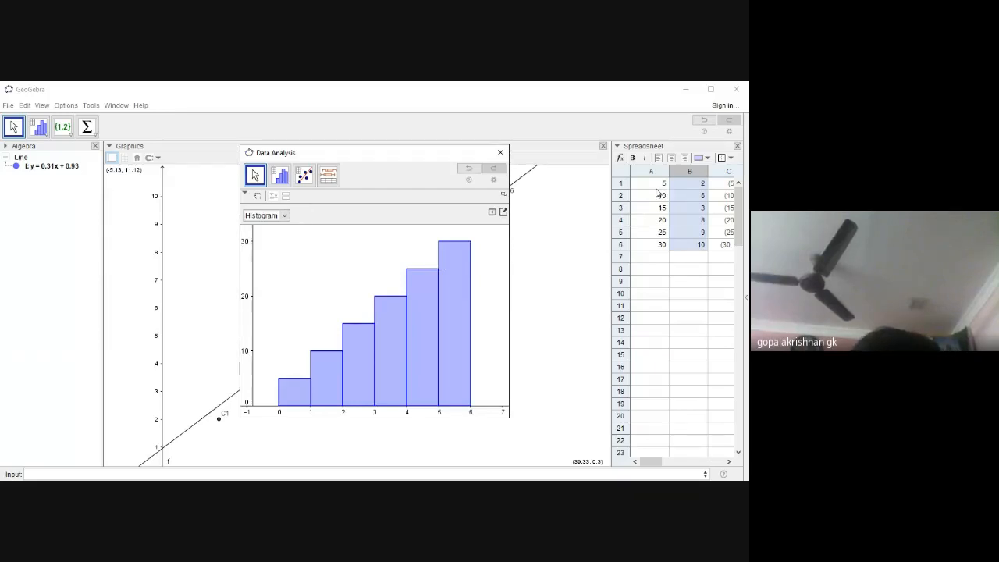
left_click(500, 155)
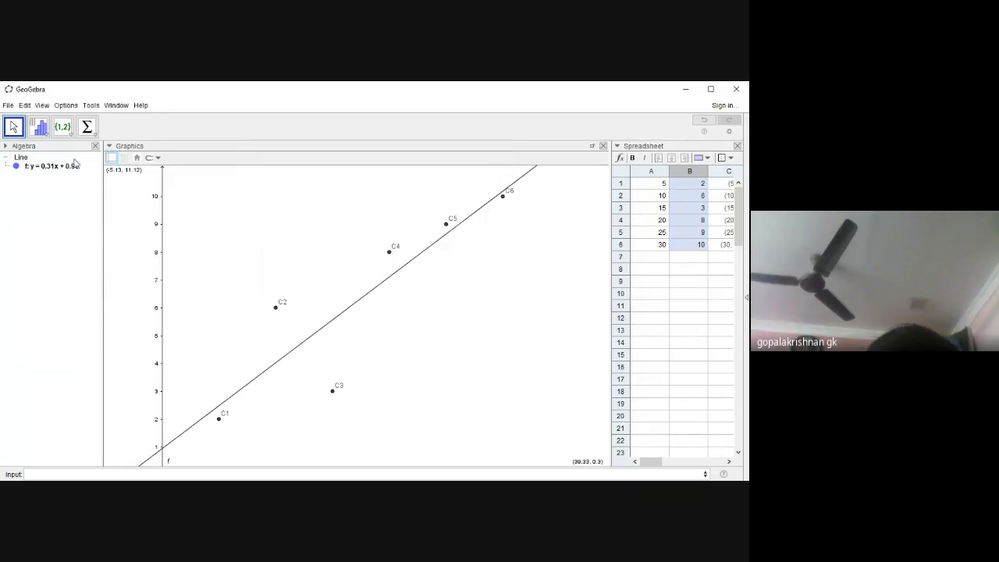
- Open another One Variable Analysis as Class with Frequency, load A1:B6 as the frequencies, and review the class list
left_click(39, 127)
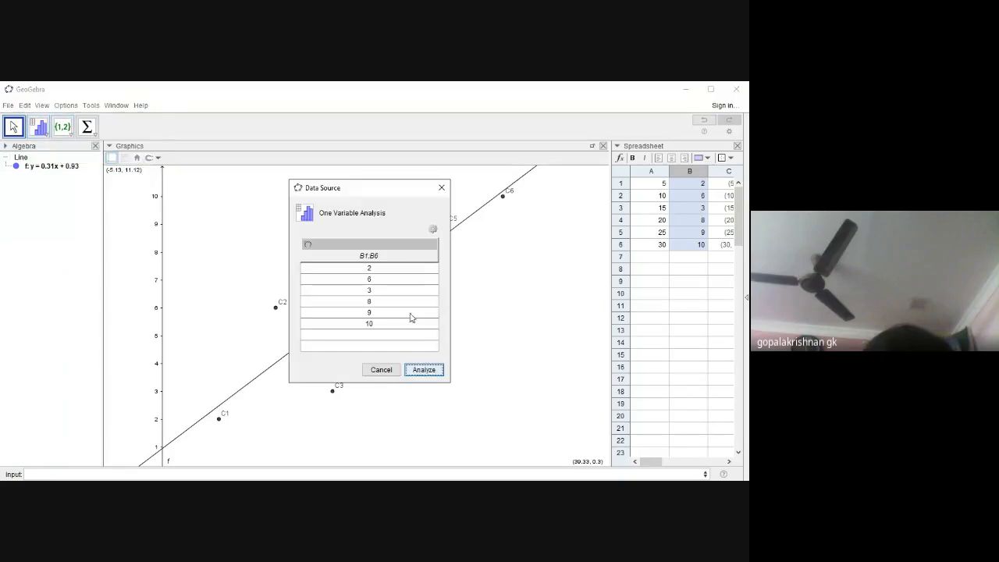
left_click(433, 229)
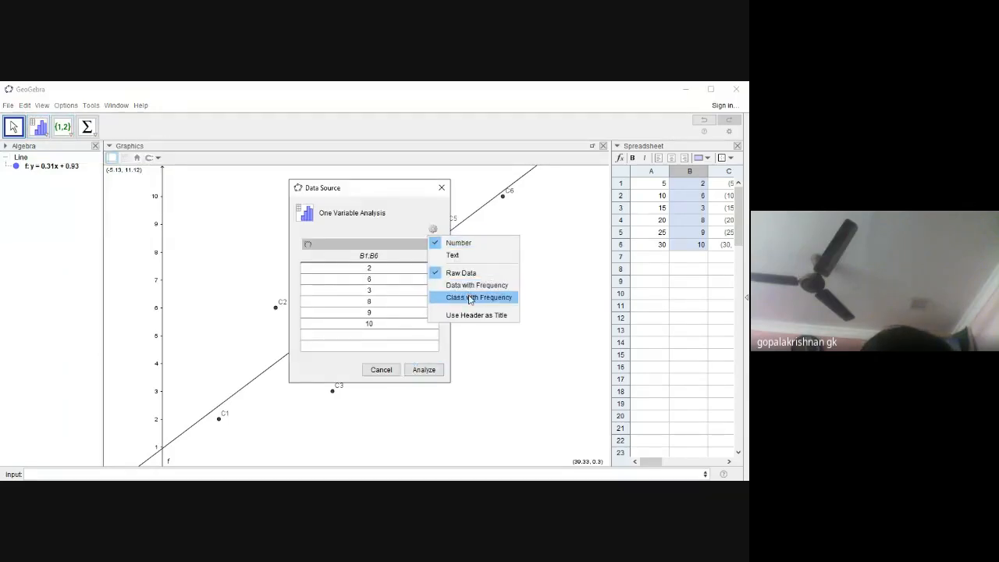
left_click(469, 296)
left_click_drag(658, 185, 688, 254)
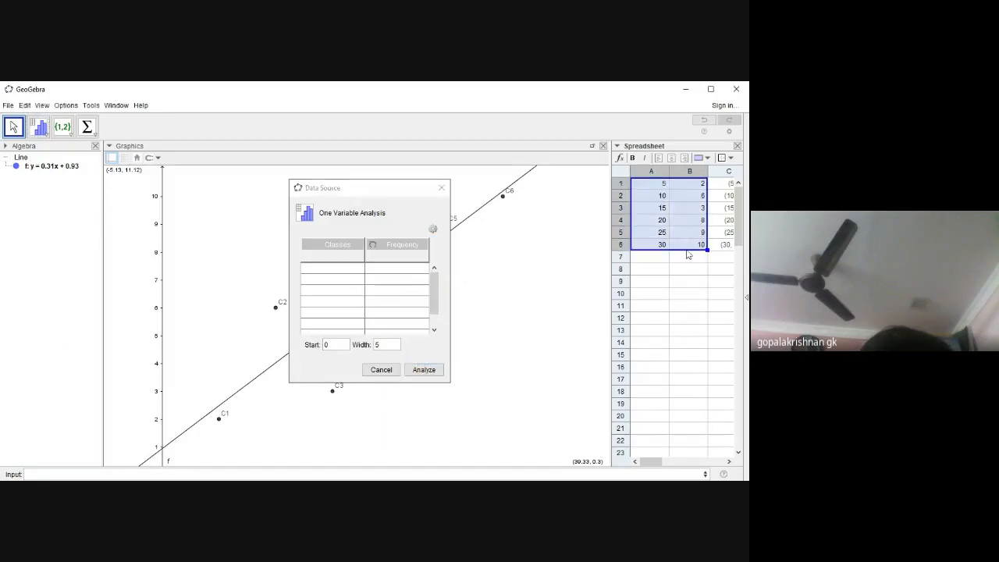
left_click(372, 246)
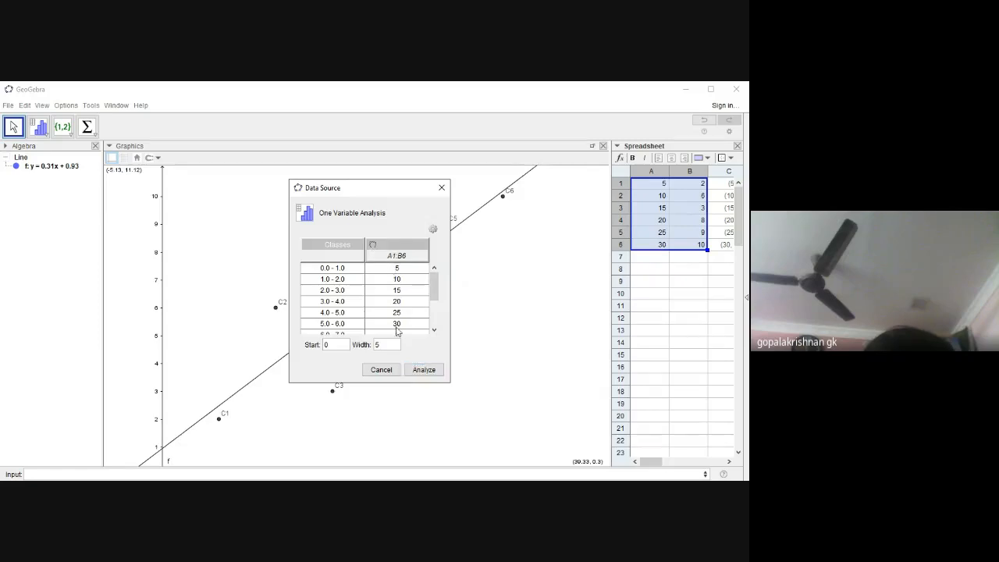
scroll(398, 334, "down", 1)
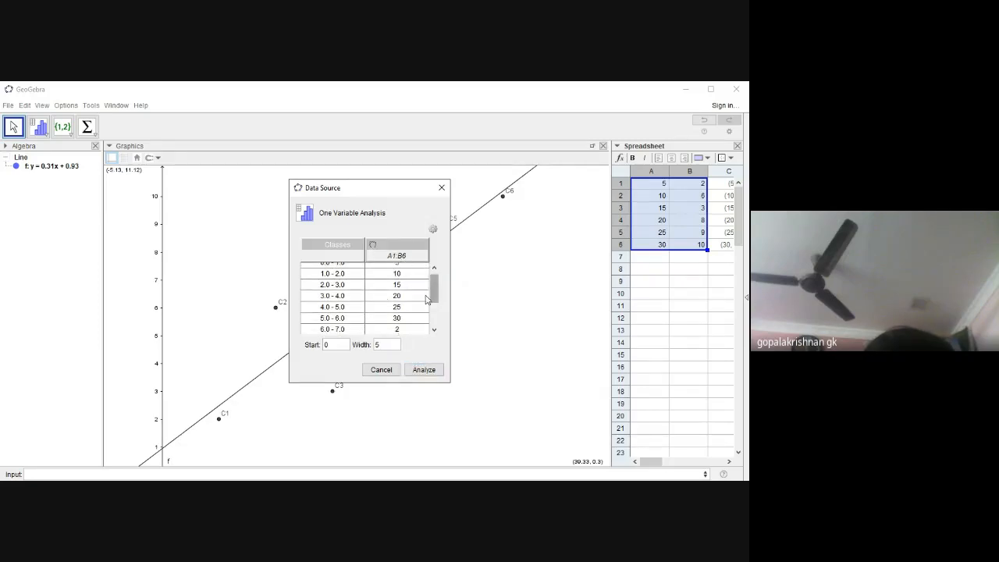
scroll(434, 298, "up", 1)
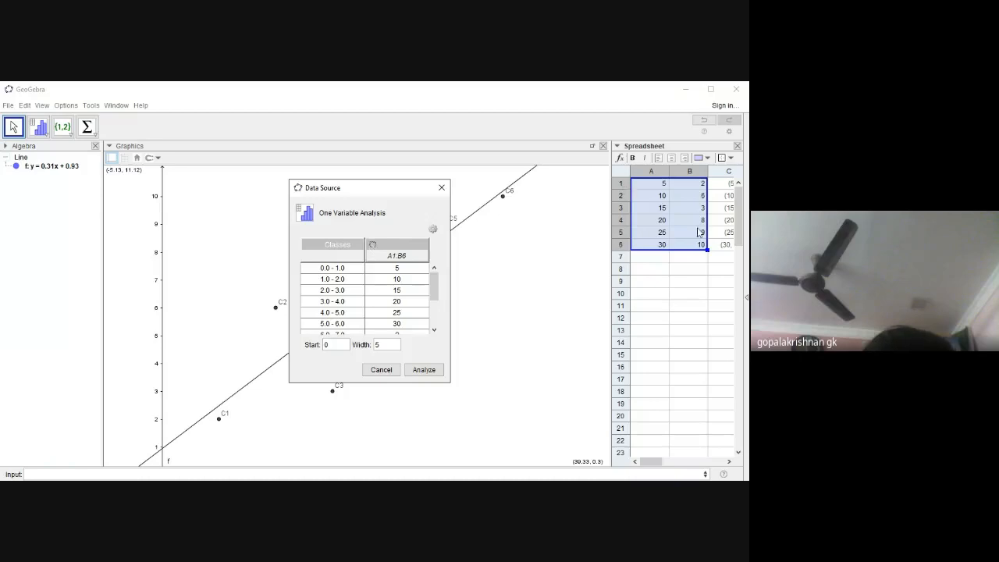
- Replace the analysis frequencies with the values from spreadsheet cells B1 to B6
left_click(700, 233)
left_click_drag(698, 182, 700, 244)
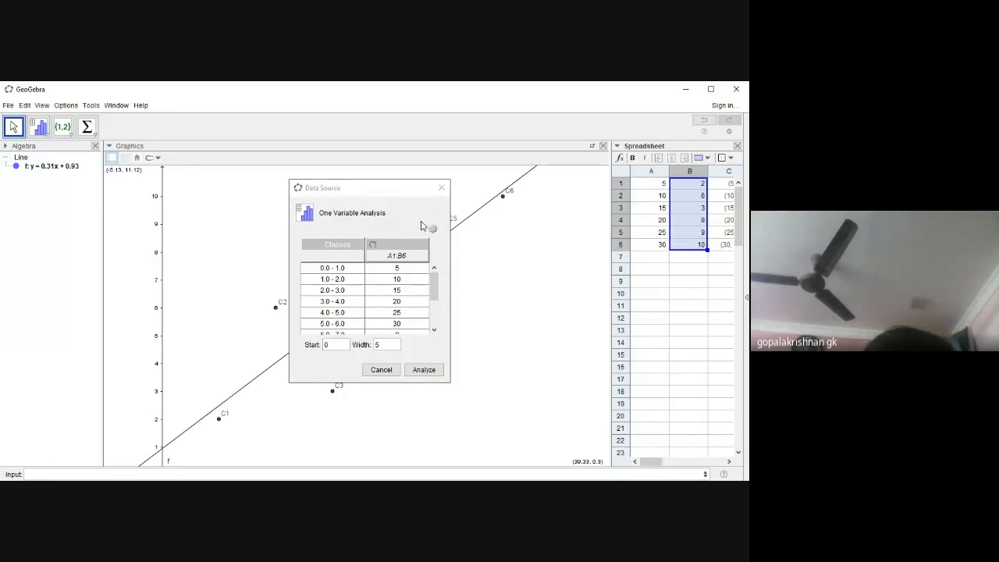
left_click(373, 245)
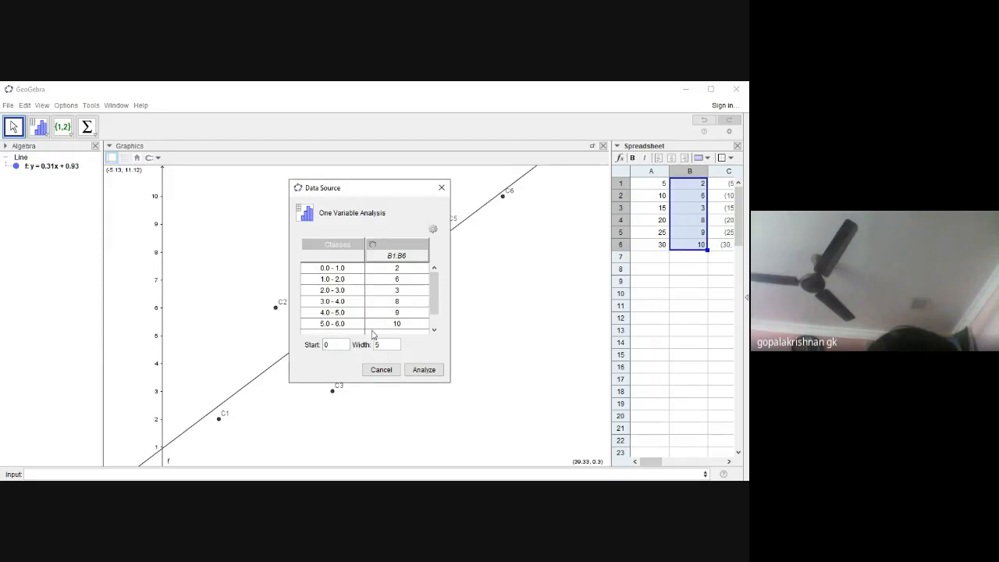
- Set the class width to 5, select cells A1 to A6, and analyze the data as a histogram
key("BackSpace")
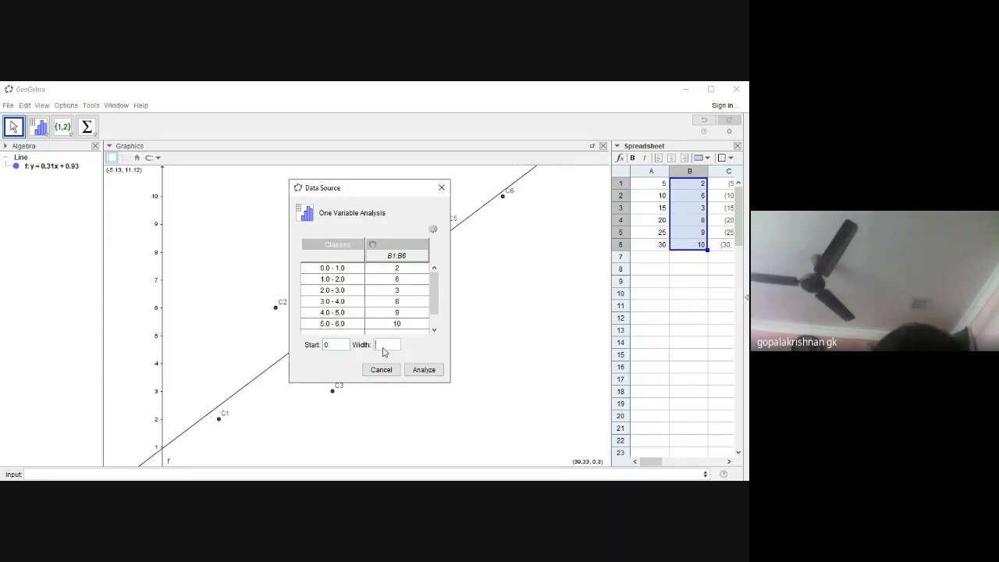
type("5")
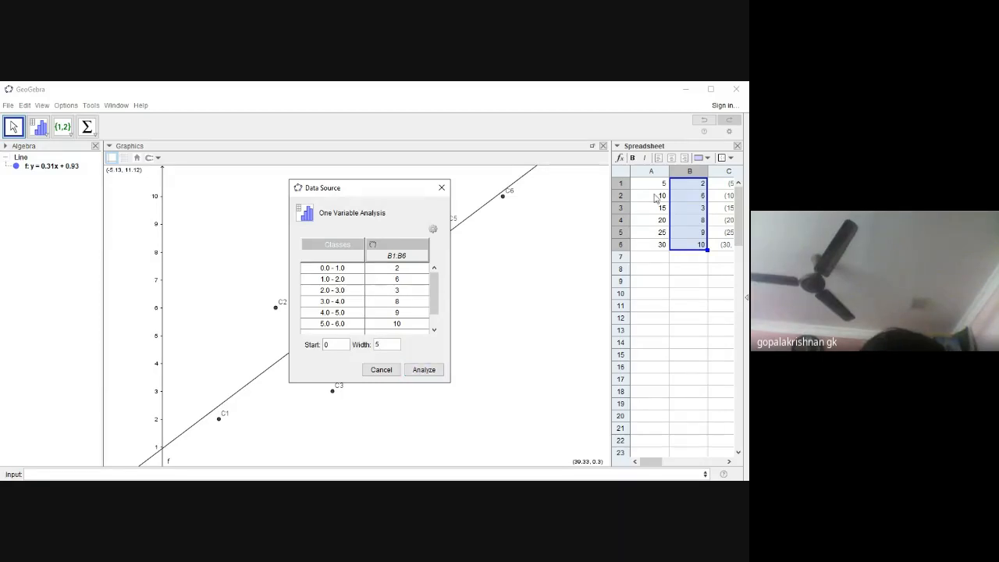
left_click_drag(658, 182, 660, 244)
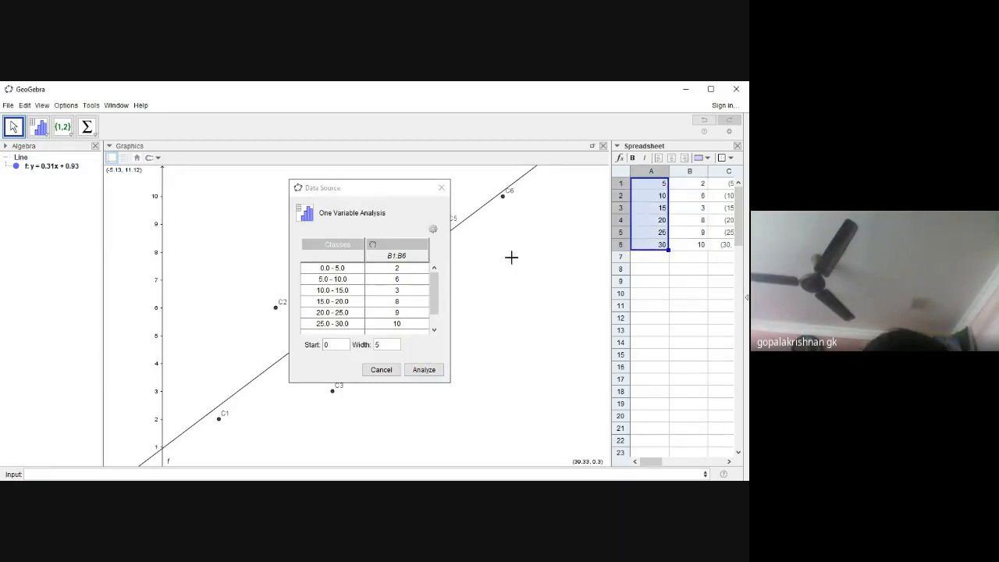
left_click(427, 369)
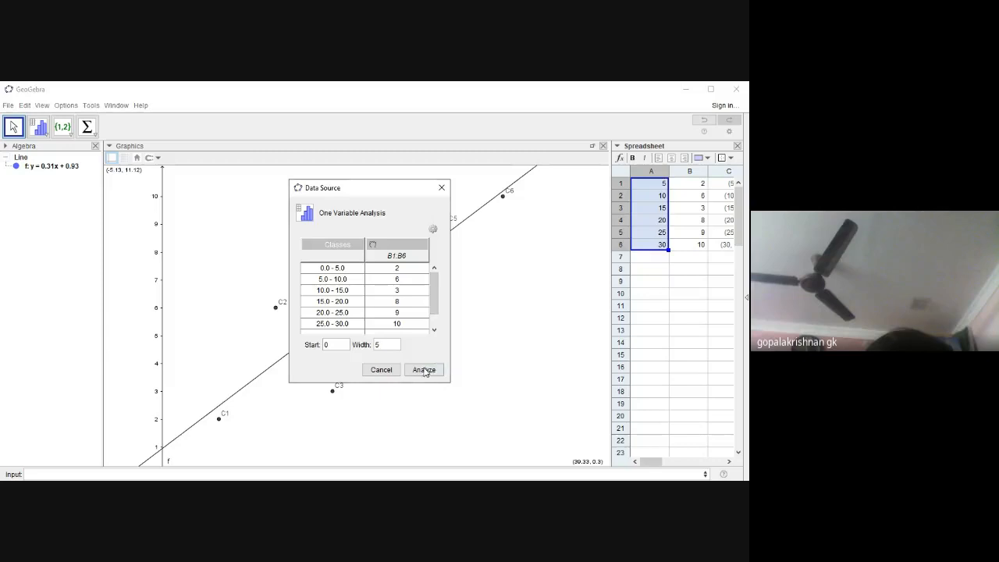
left_click(426, 370)
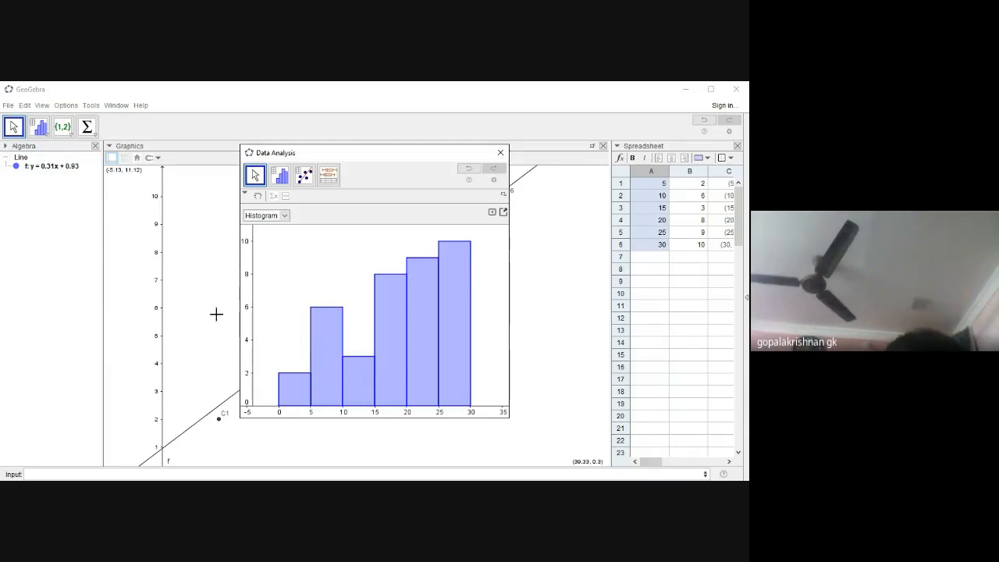
left_click(286, 216)
left_click(283, 226)
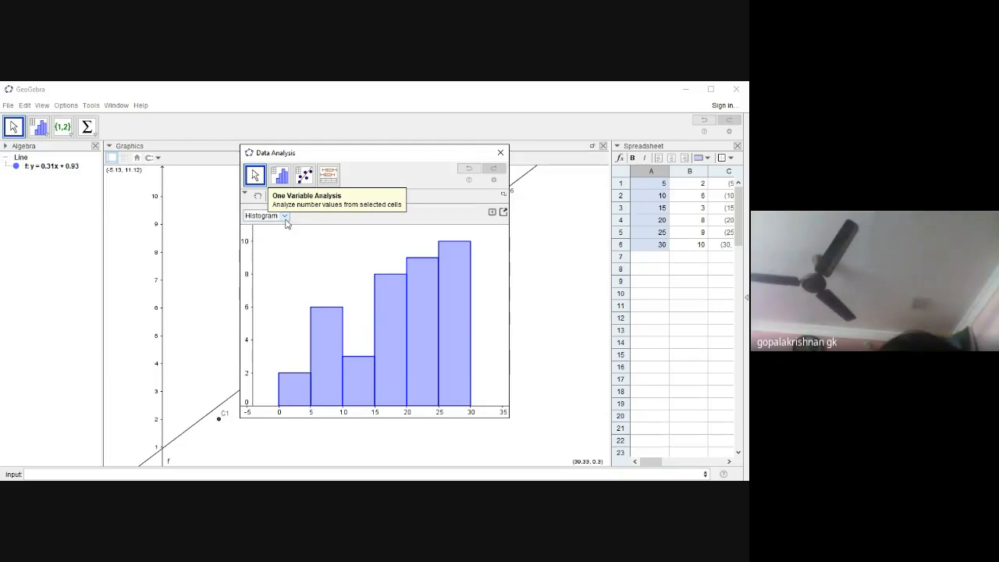
left_click(282, 172)
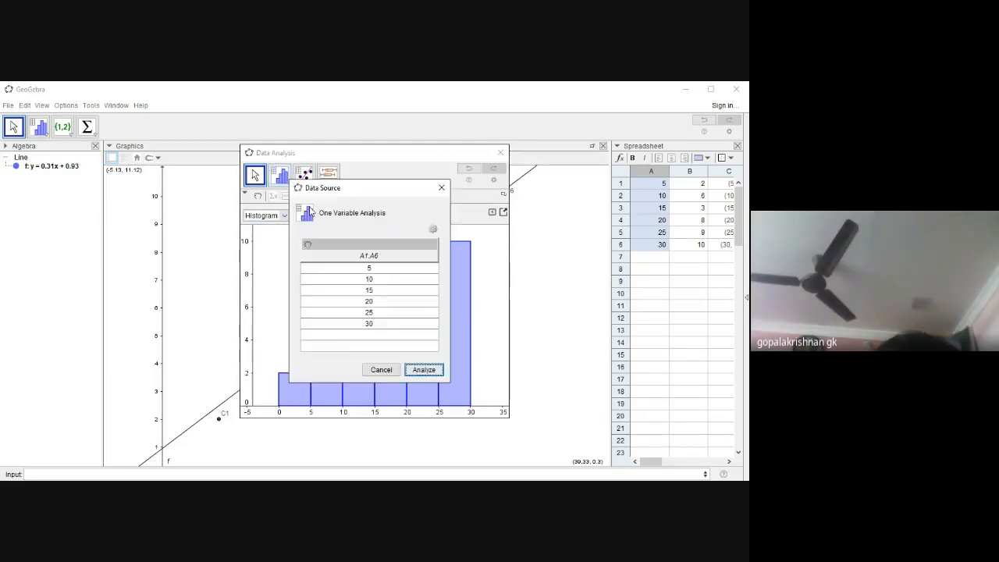
left_click(381, 369)
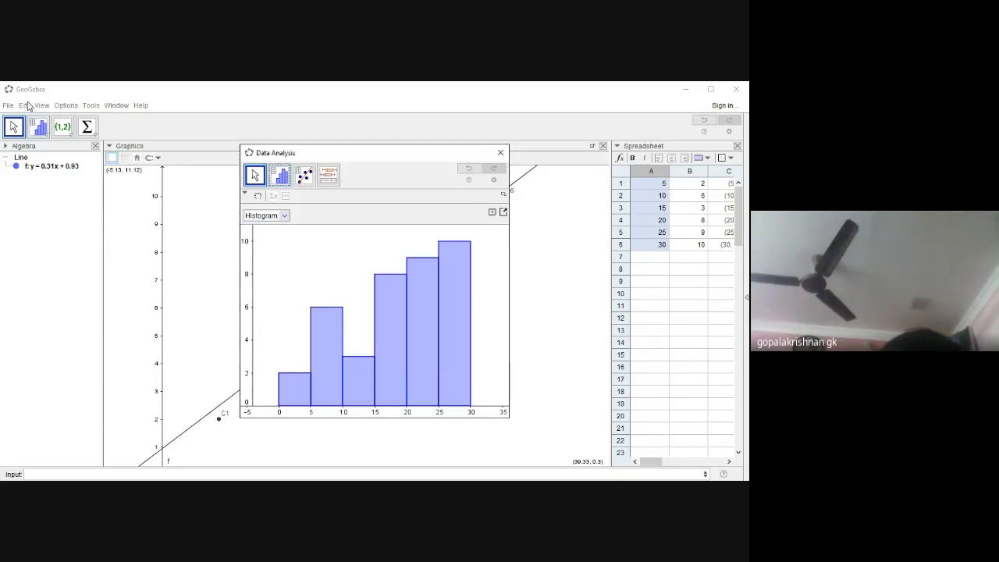
- Open the Probability Calculator, and check which plot types the Data Analysis window offers for the histogram
left_click(46, 139)
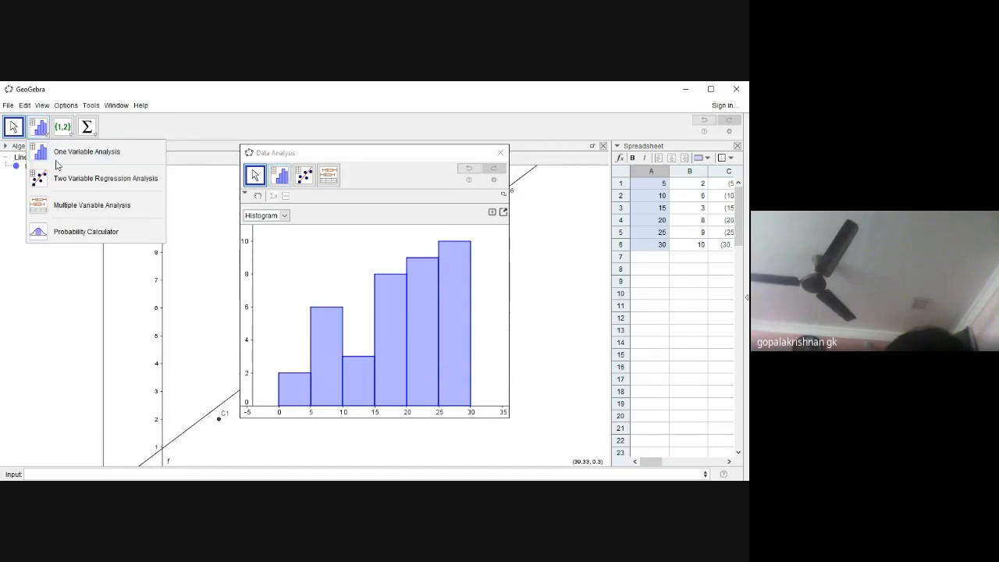
left_click(99, 238)
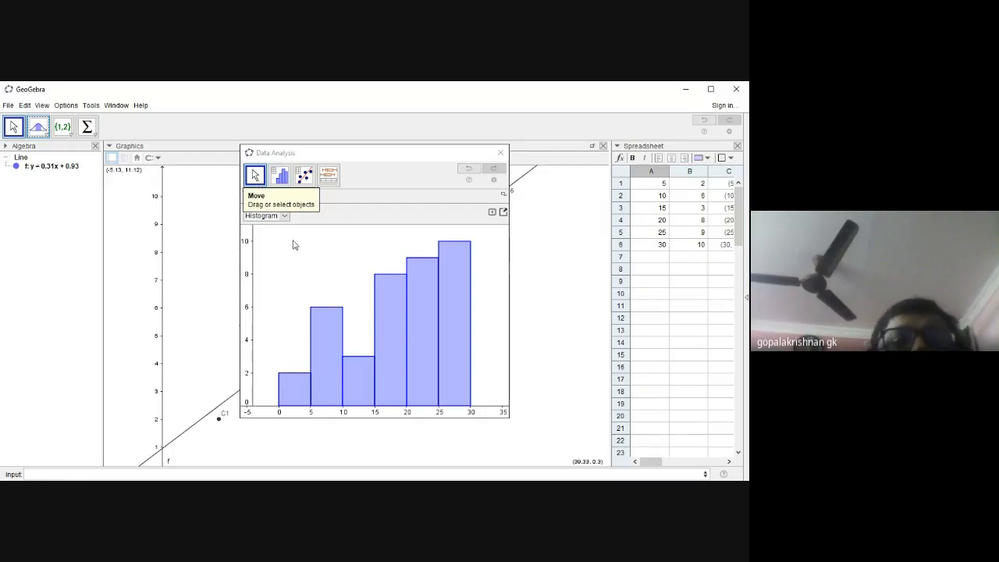
left_click(339, 218)
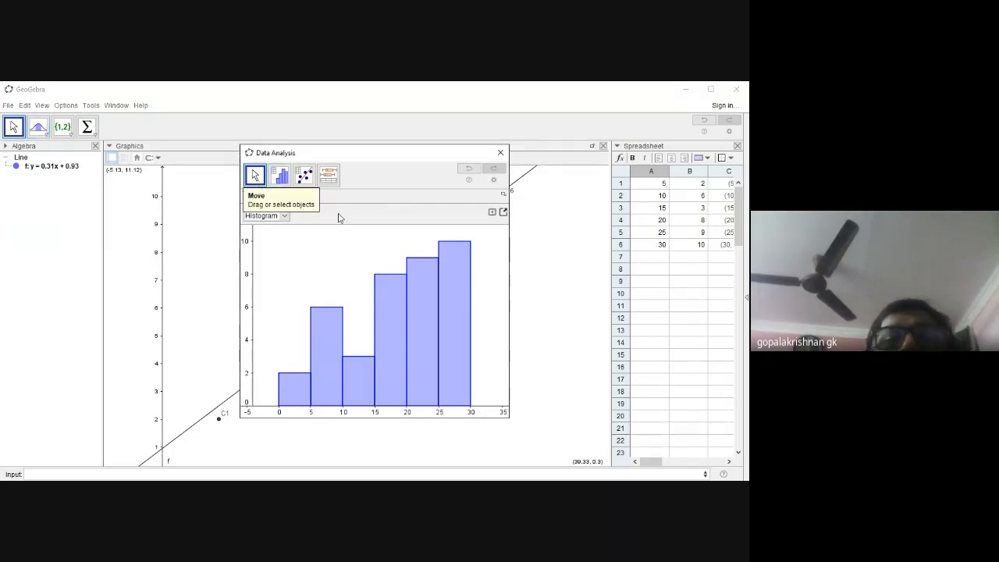
left_click(285, 217)
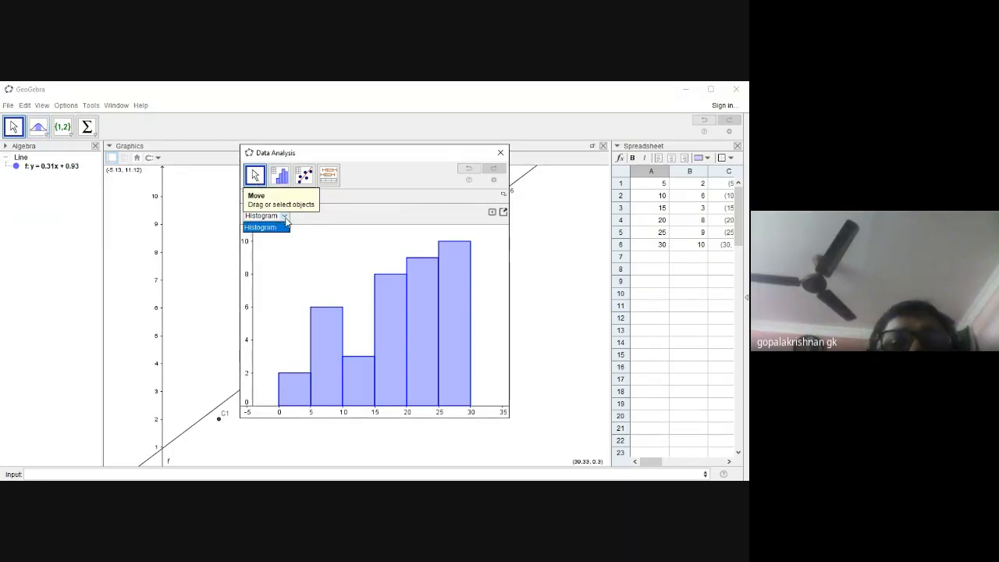
left_click(381, 355)
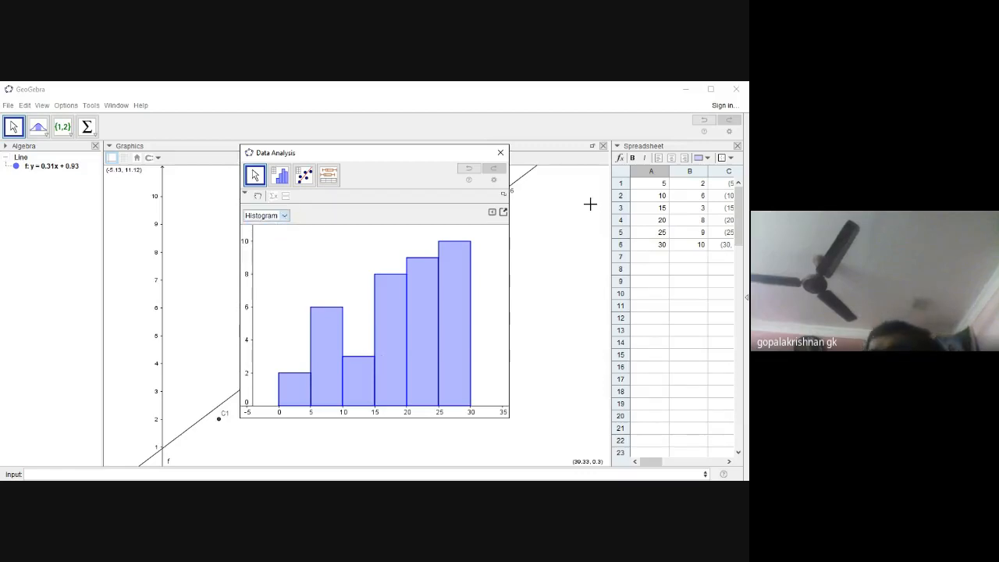
- Show the statistics table beside the histogram and view the available mean tests and estimates
left_click(259, 195)
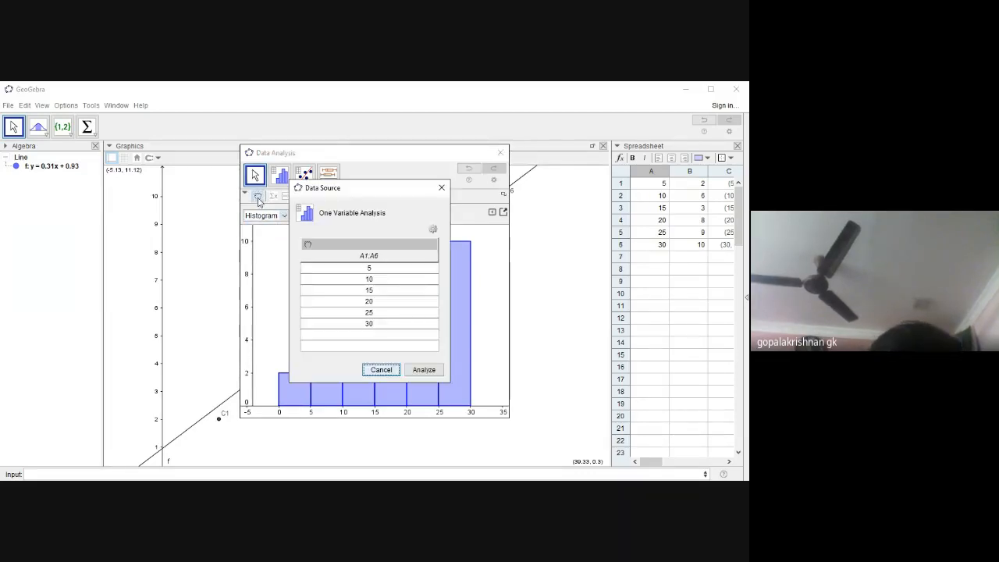
left_click(388, 369)
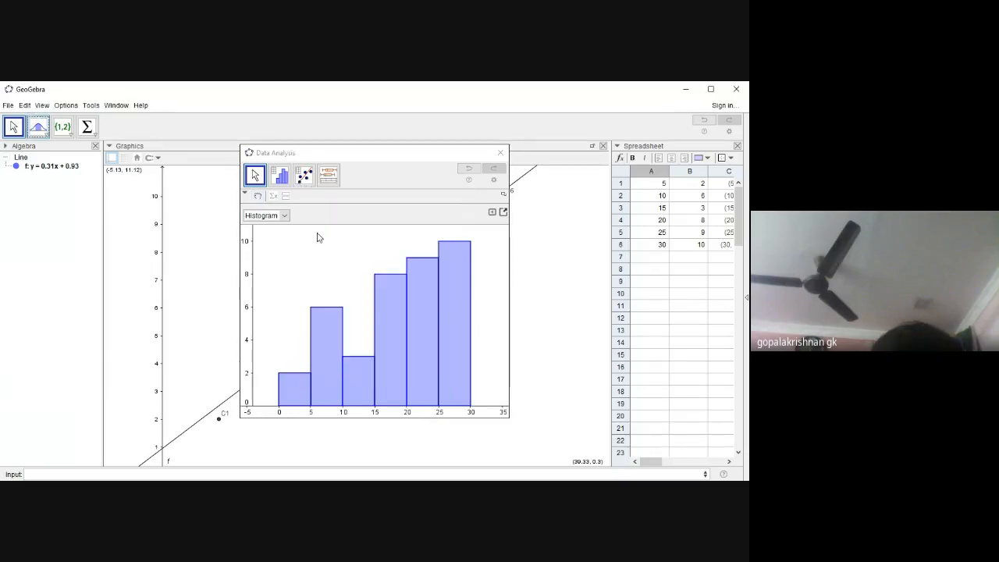
left_click(271, 197)
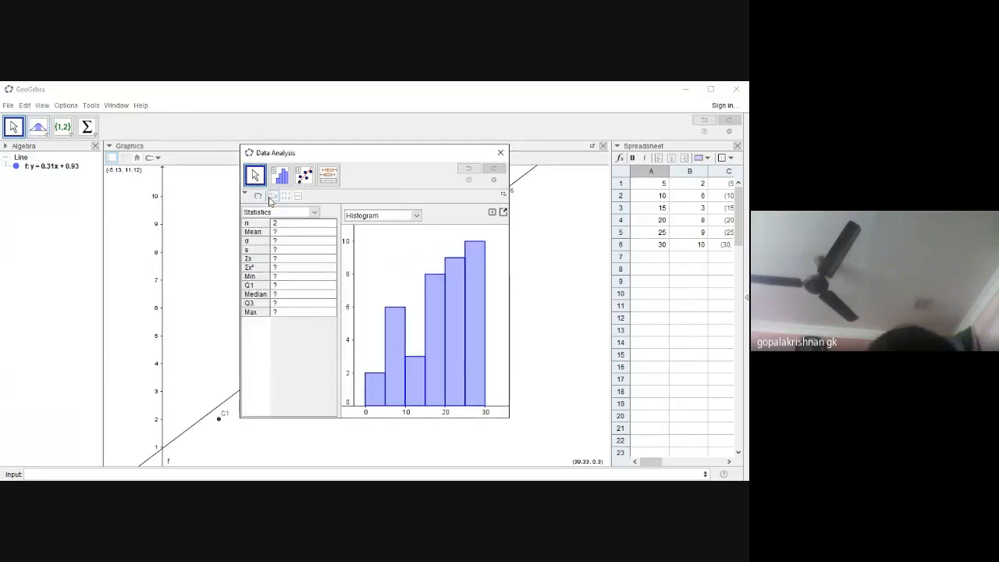
left_click(313, 213)
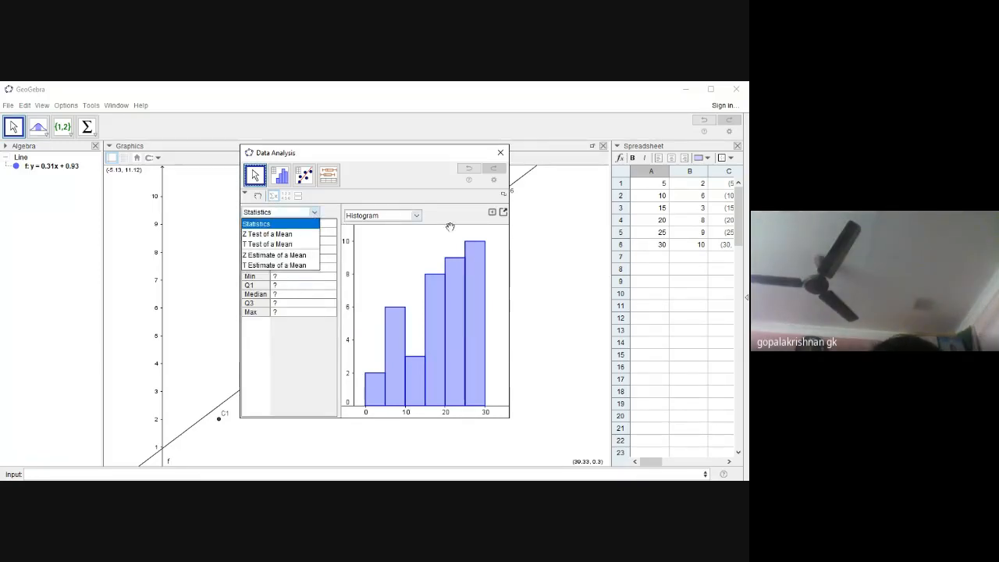
- Try the Bar Chart plot type for the class frequencies and switch back to Histogram
left_click(415, 216)
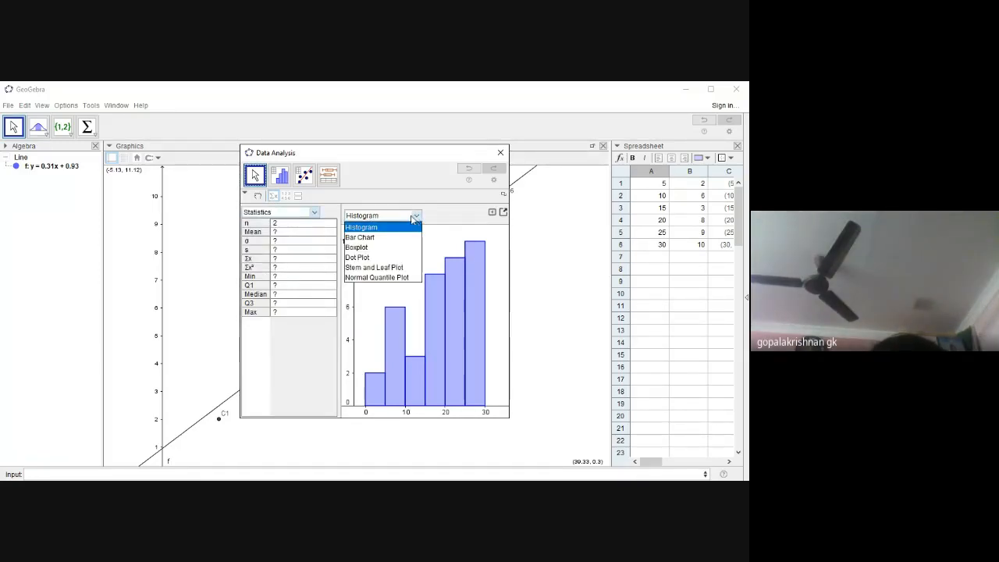
left_click(375, 238)
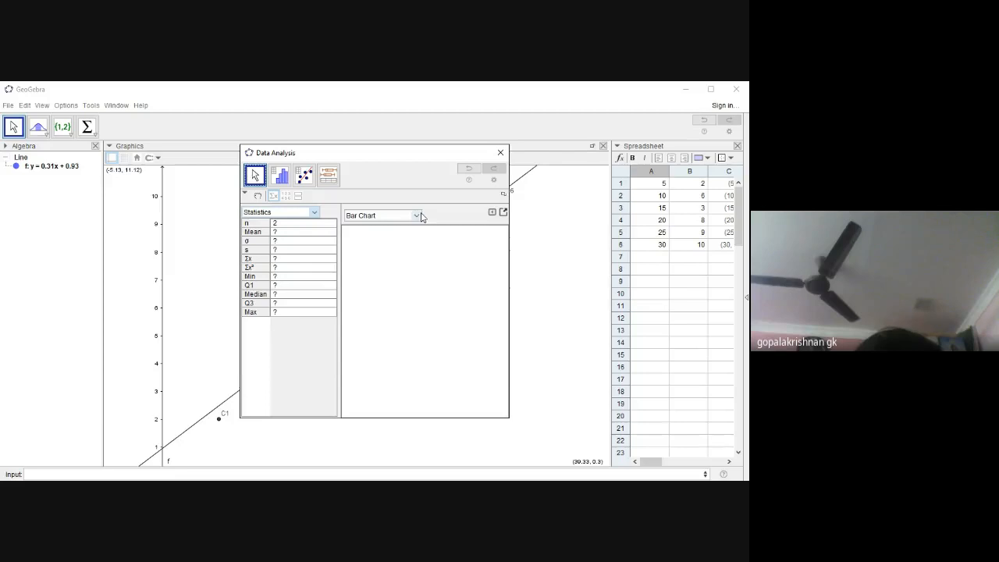
left_click(417, 215)
left_click(396, 227)
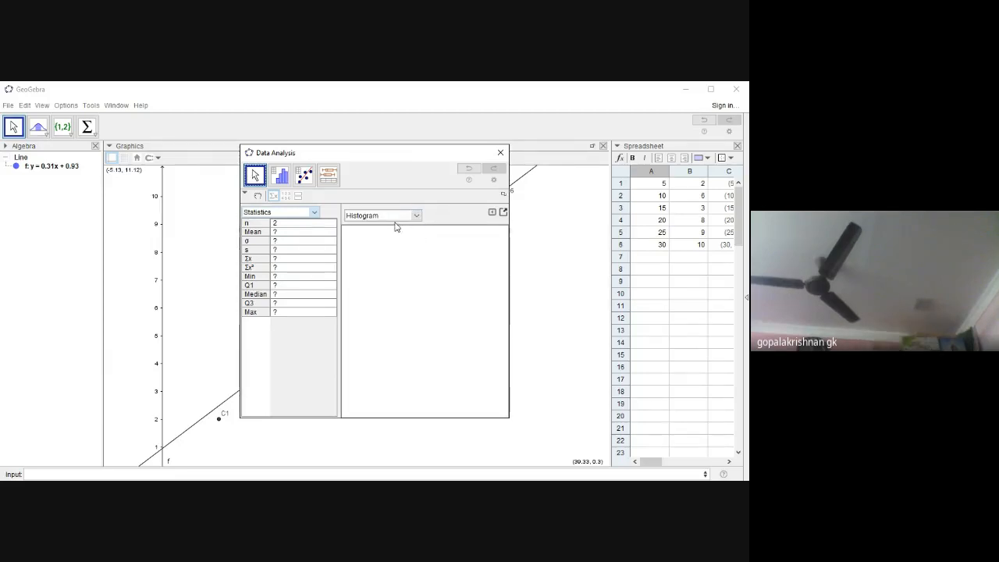
- Close the Data Analysis window and exit the program without saving the changes
left_click(500, 153)
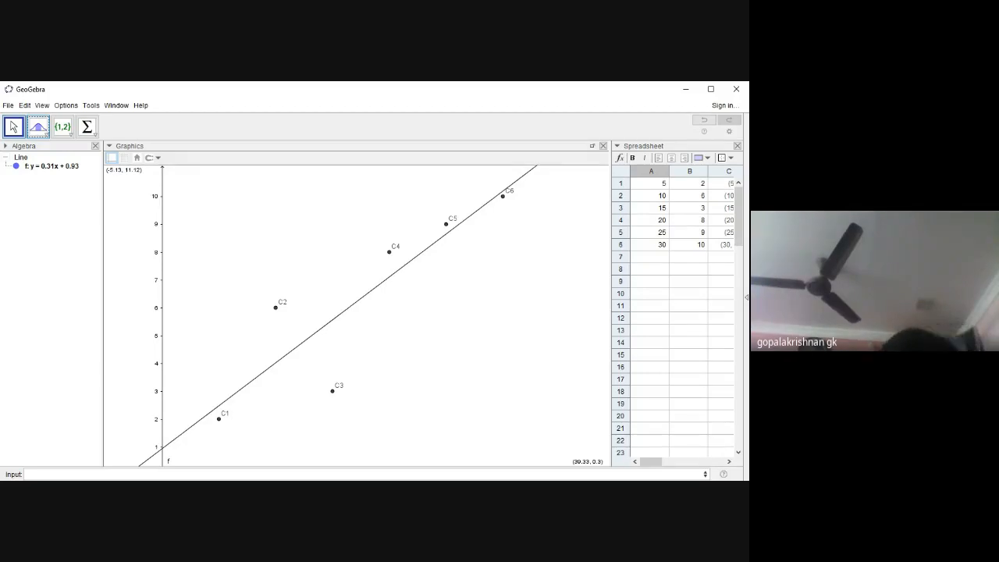
left_click(737, 91)
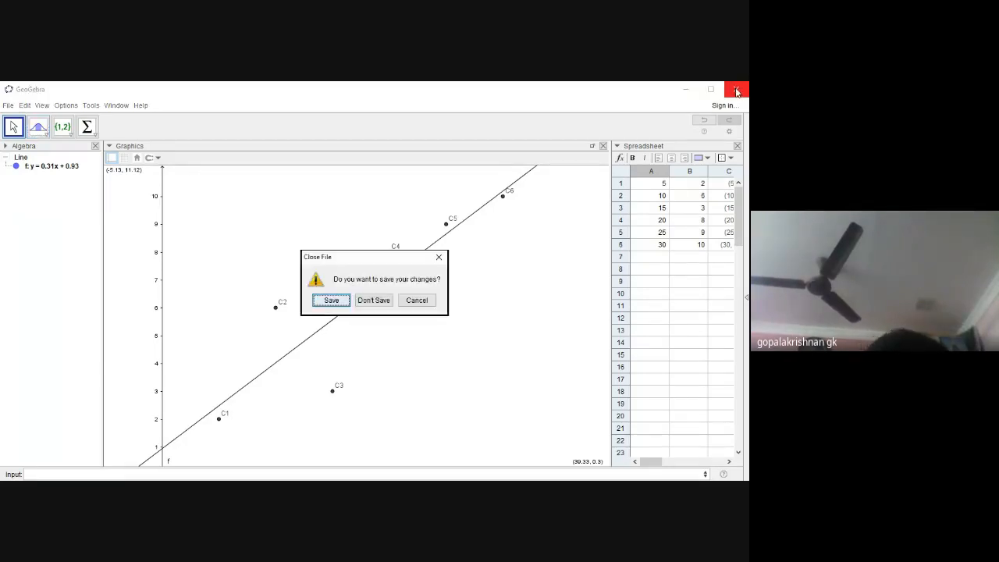
left_click(386, 301)
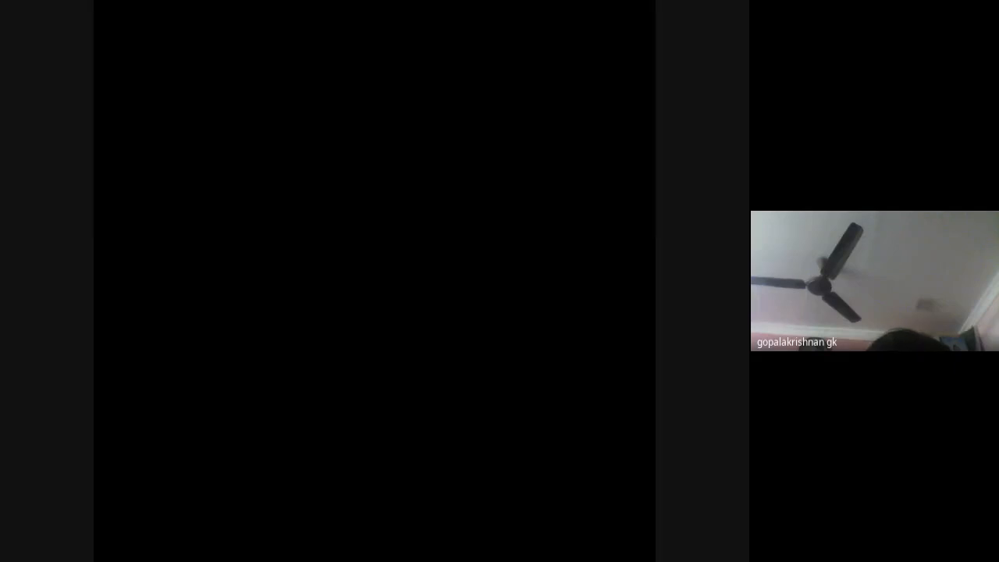